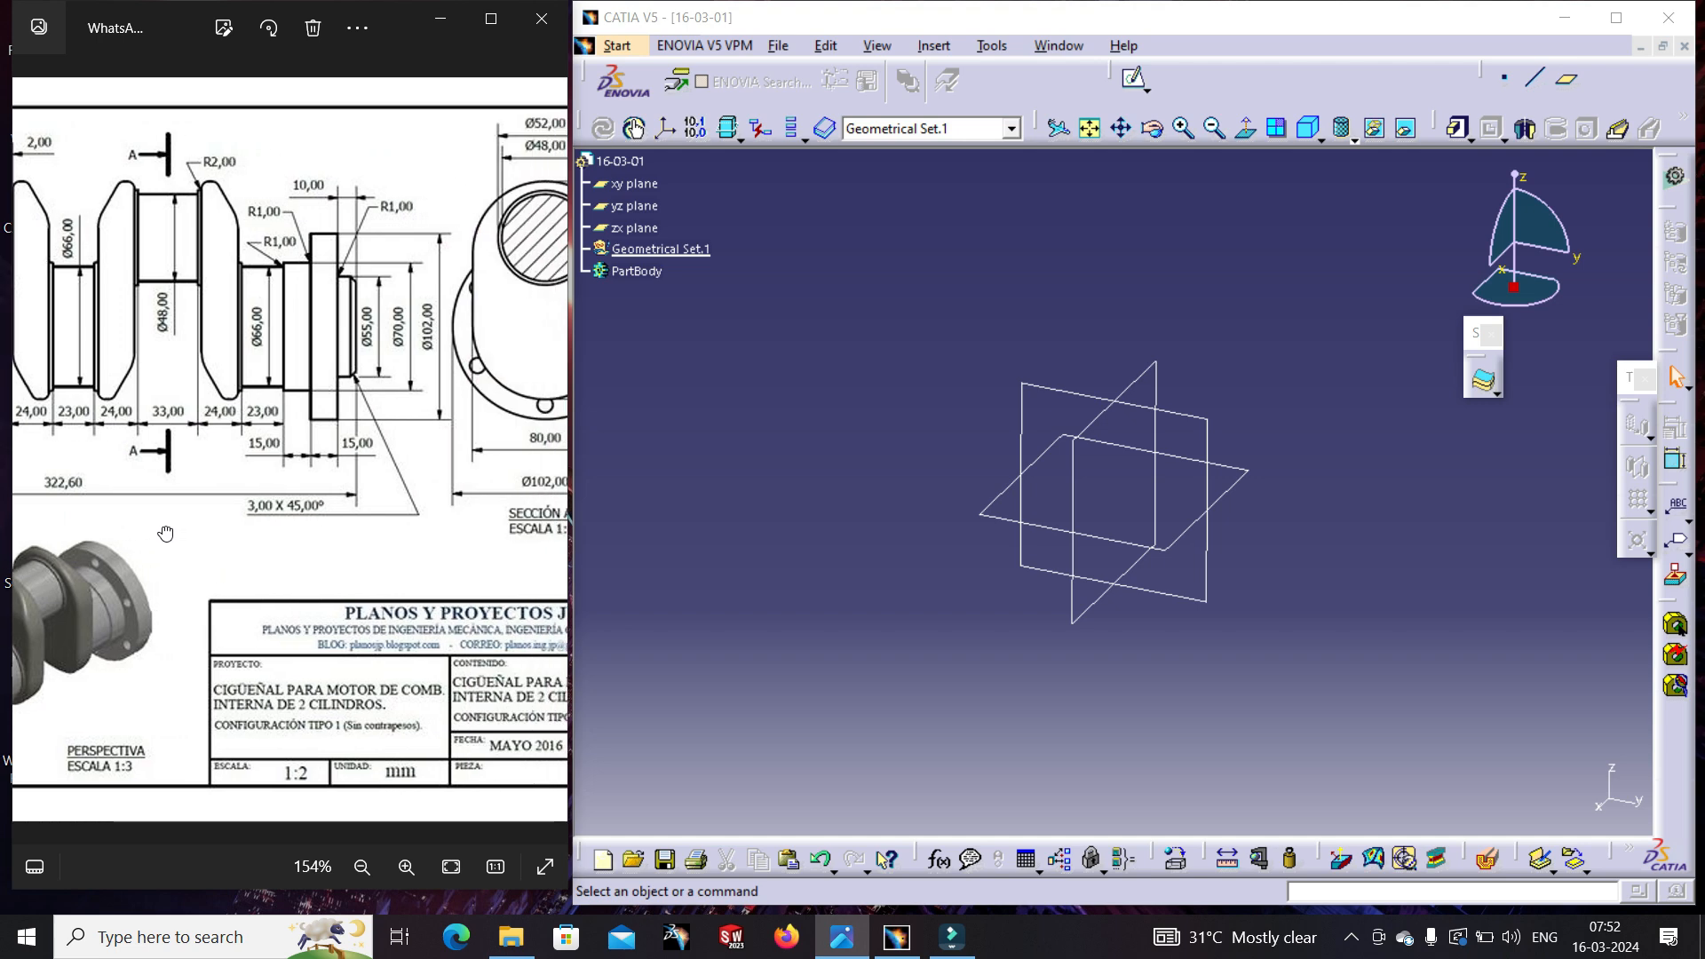
- Start a sketch on the yz plane and bring the section A-A view of the reference drawing into sight
click(1212, 427)
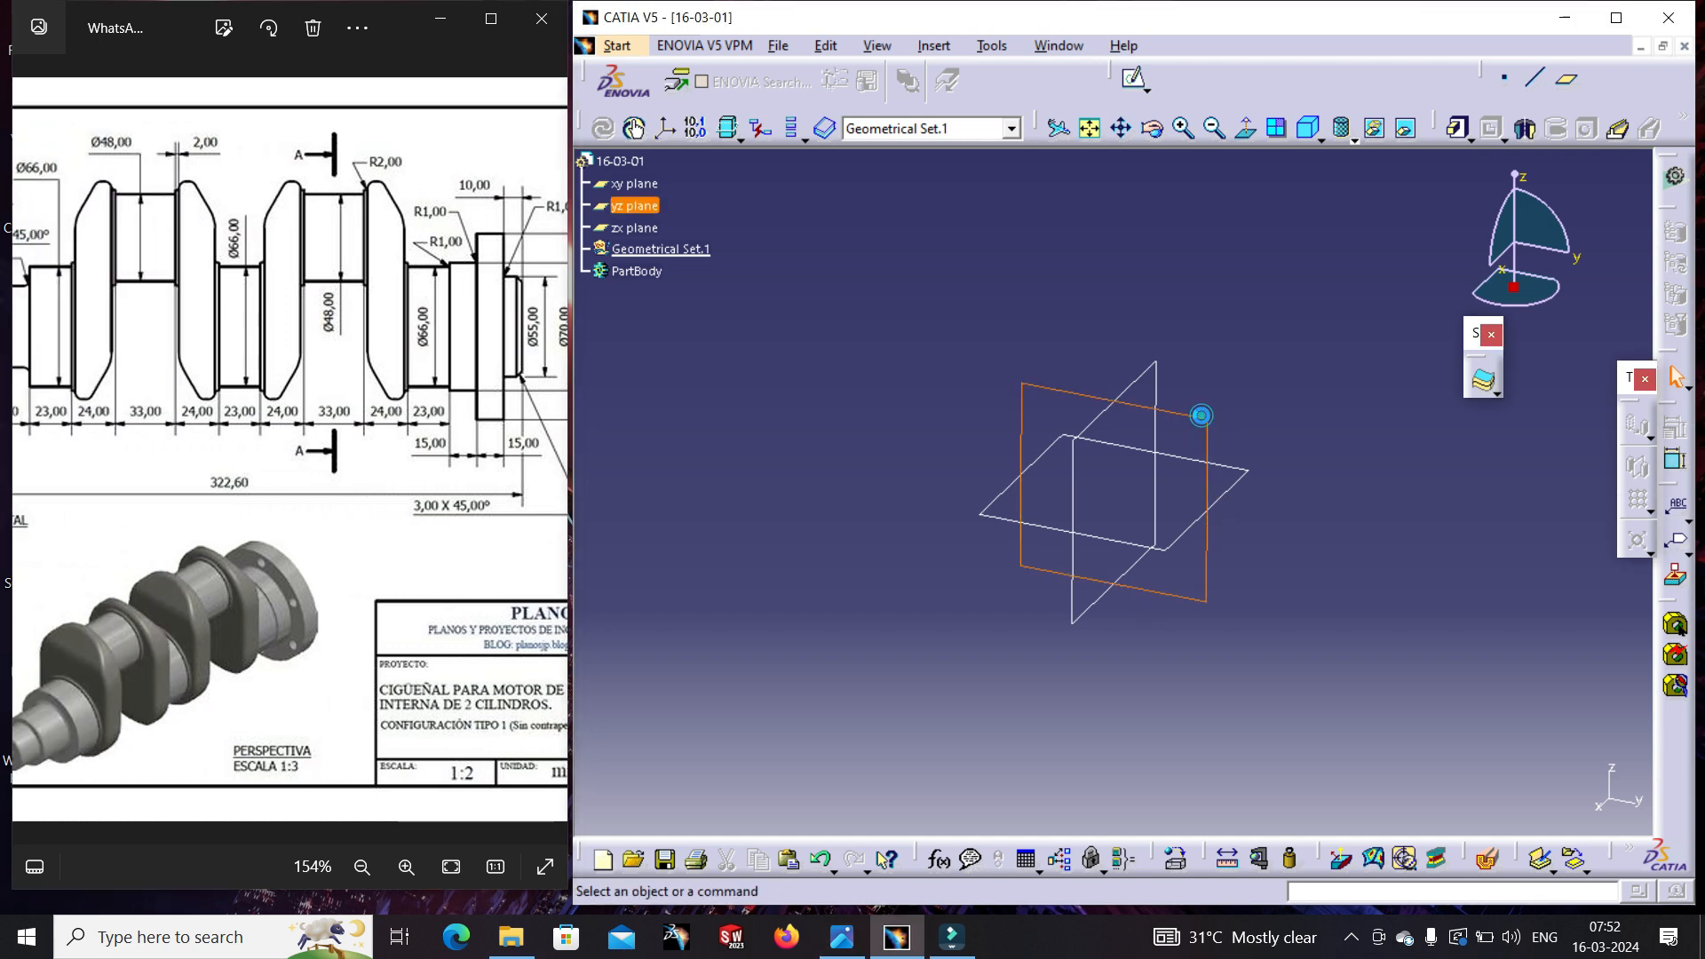
click(1134, 81)
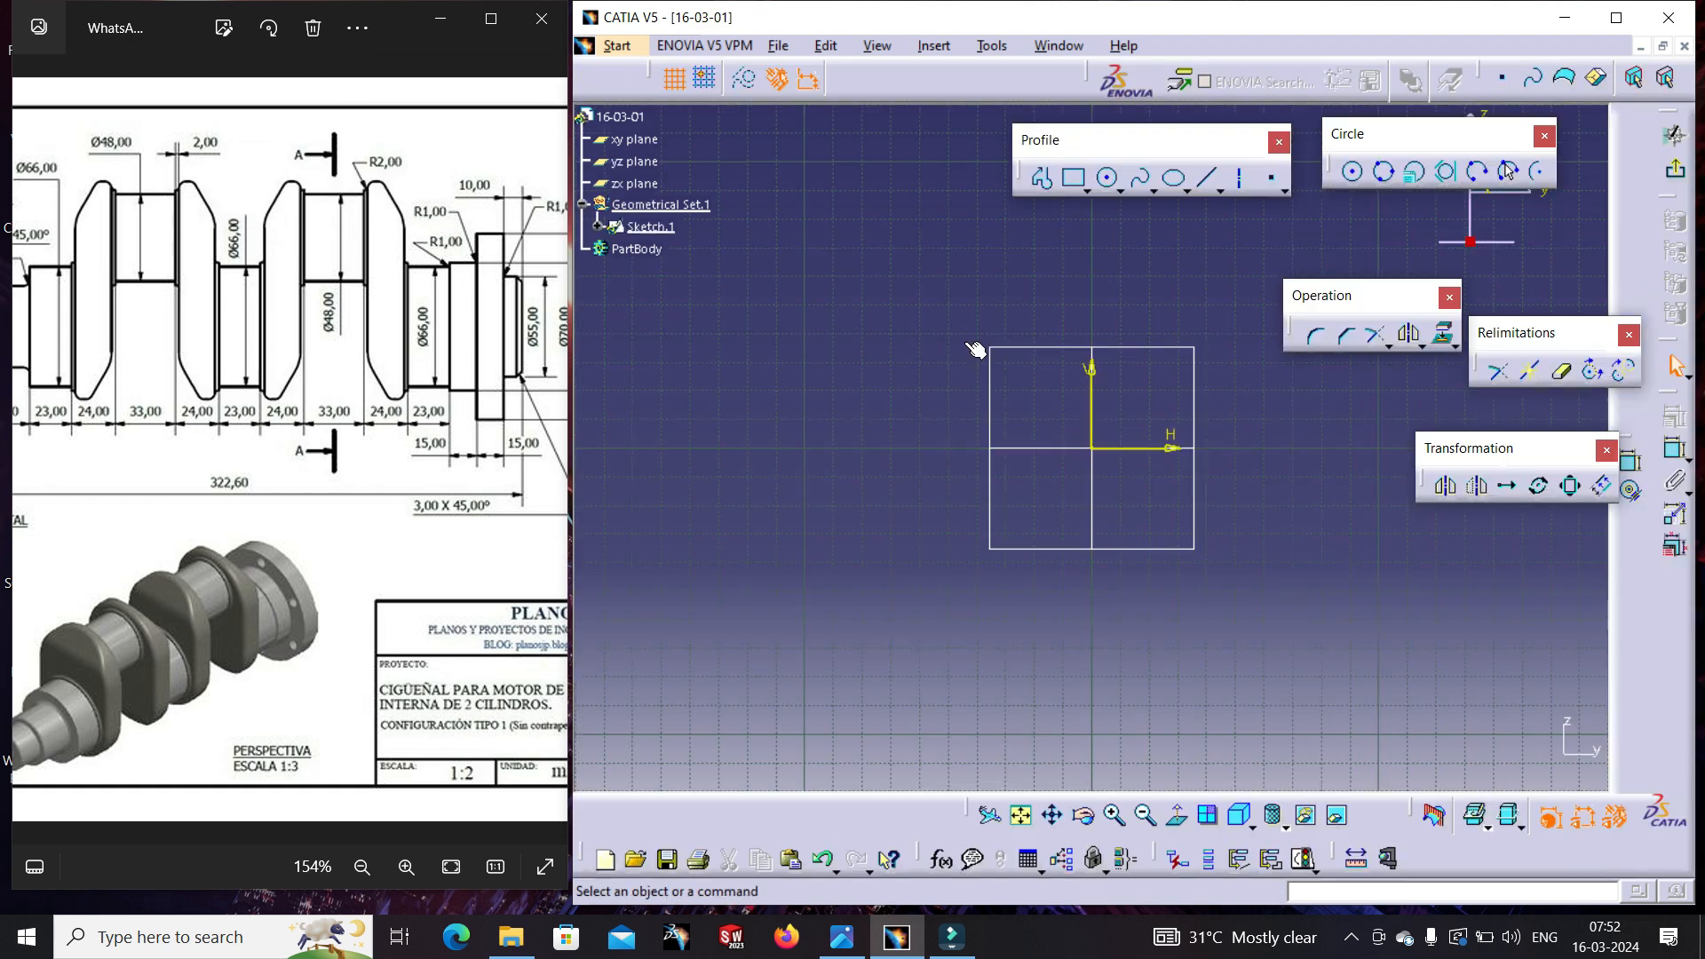
drag(249, 483, 165, 480)
drag(338, 491, 189, 474)
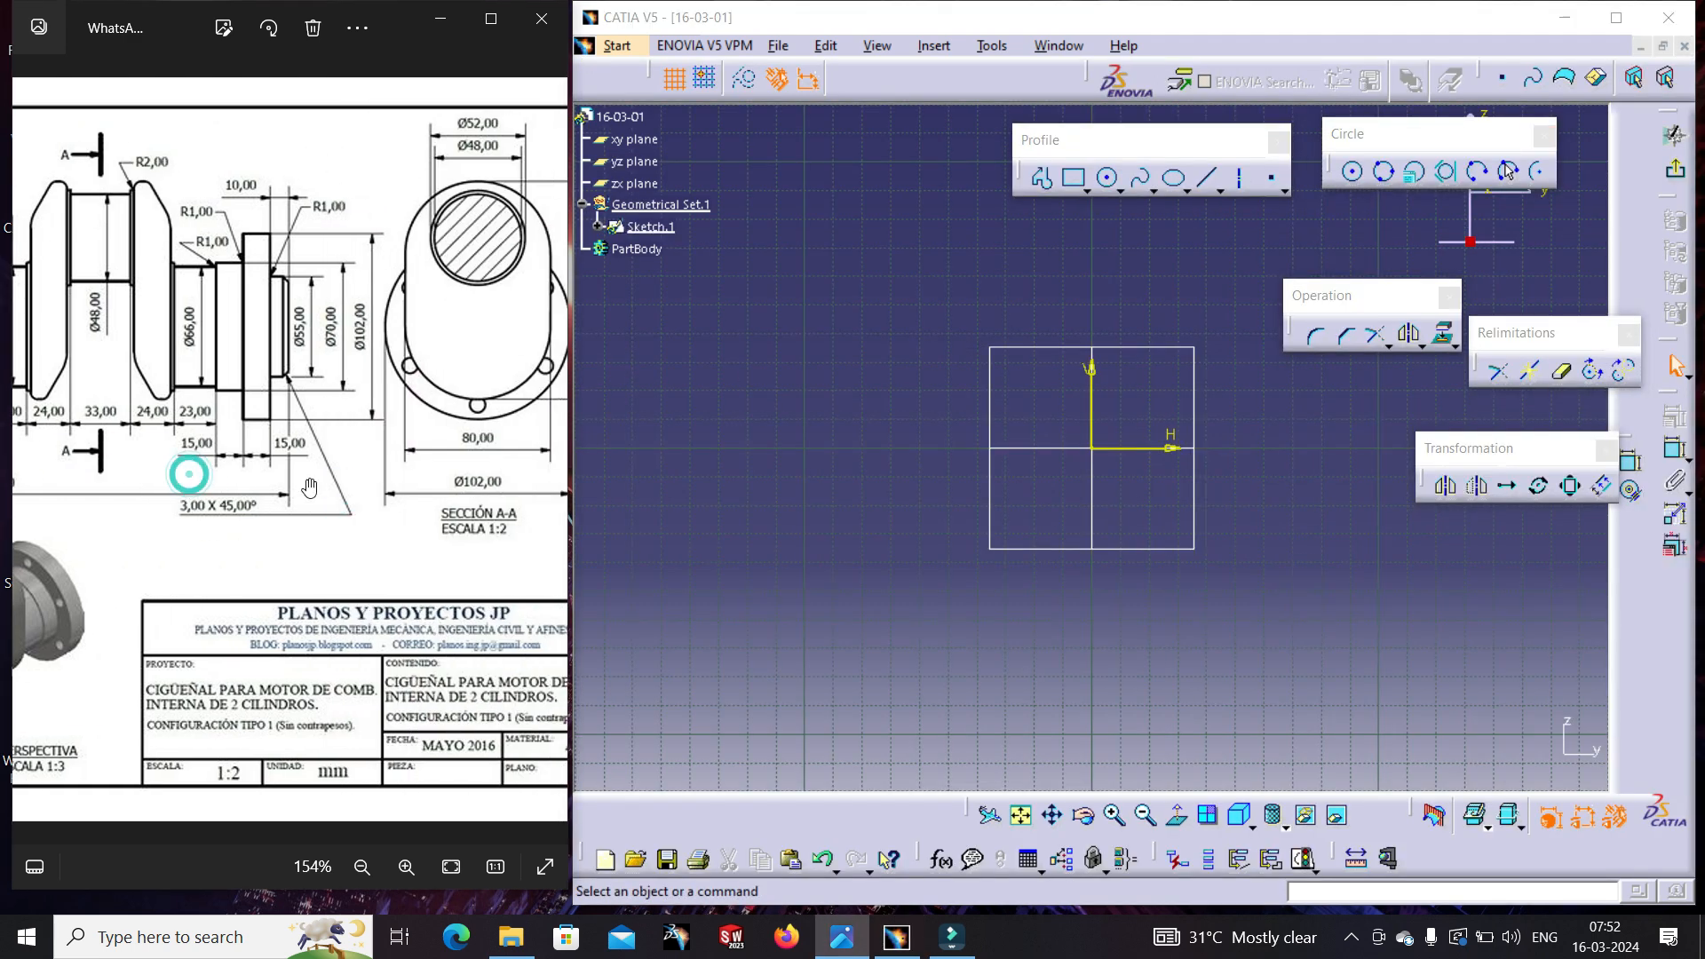
- Sketch an elongated hole about 66 mm wide from the origin upward along the V axis, and delete its automatic horizontal offset dimension
click(1084, 187)
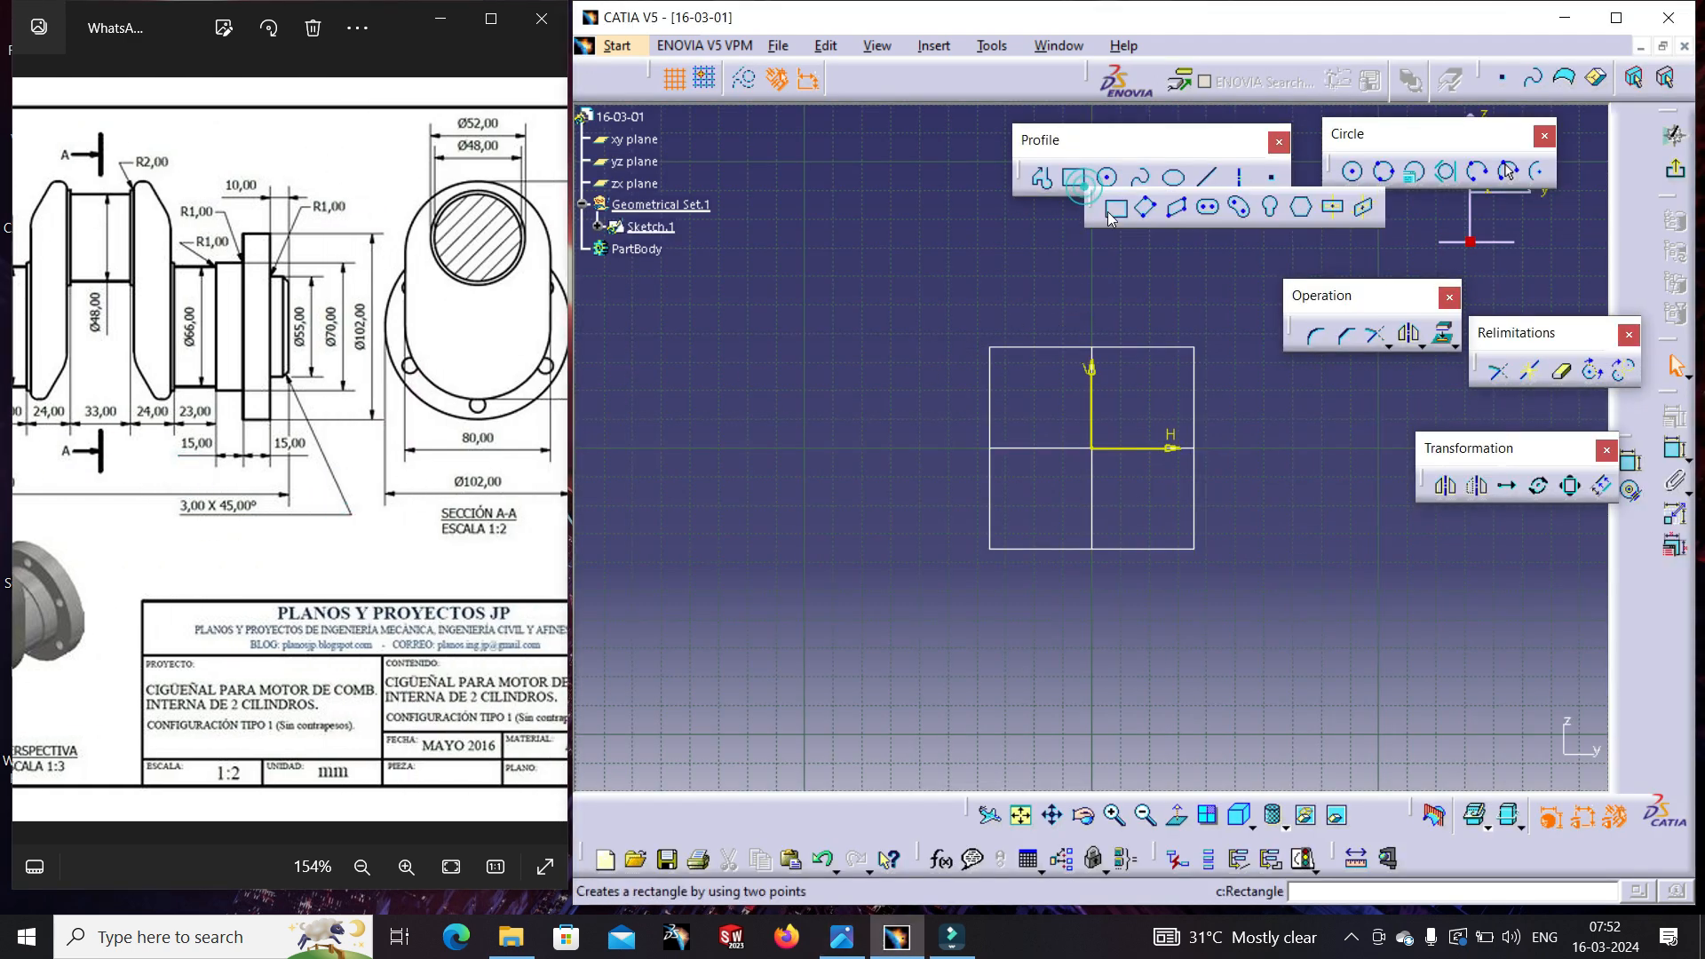
click(1209, 207)
click(1097, 449)
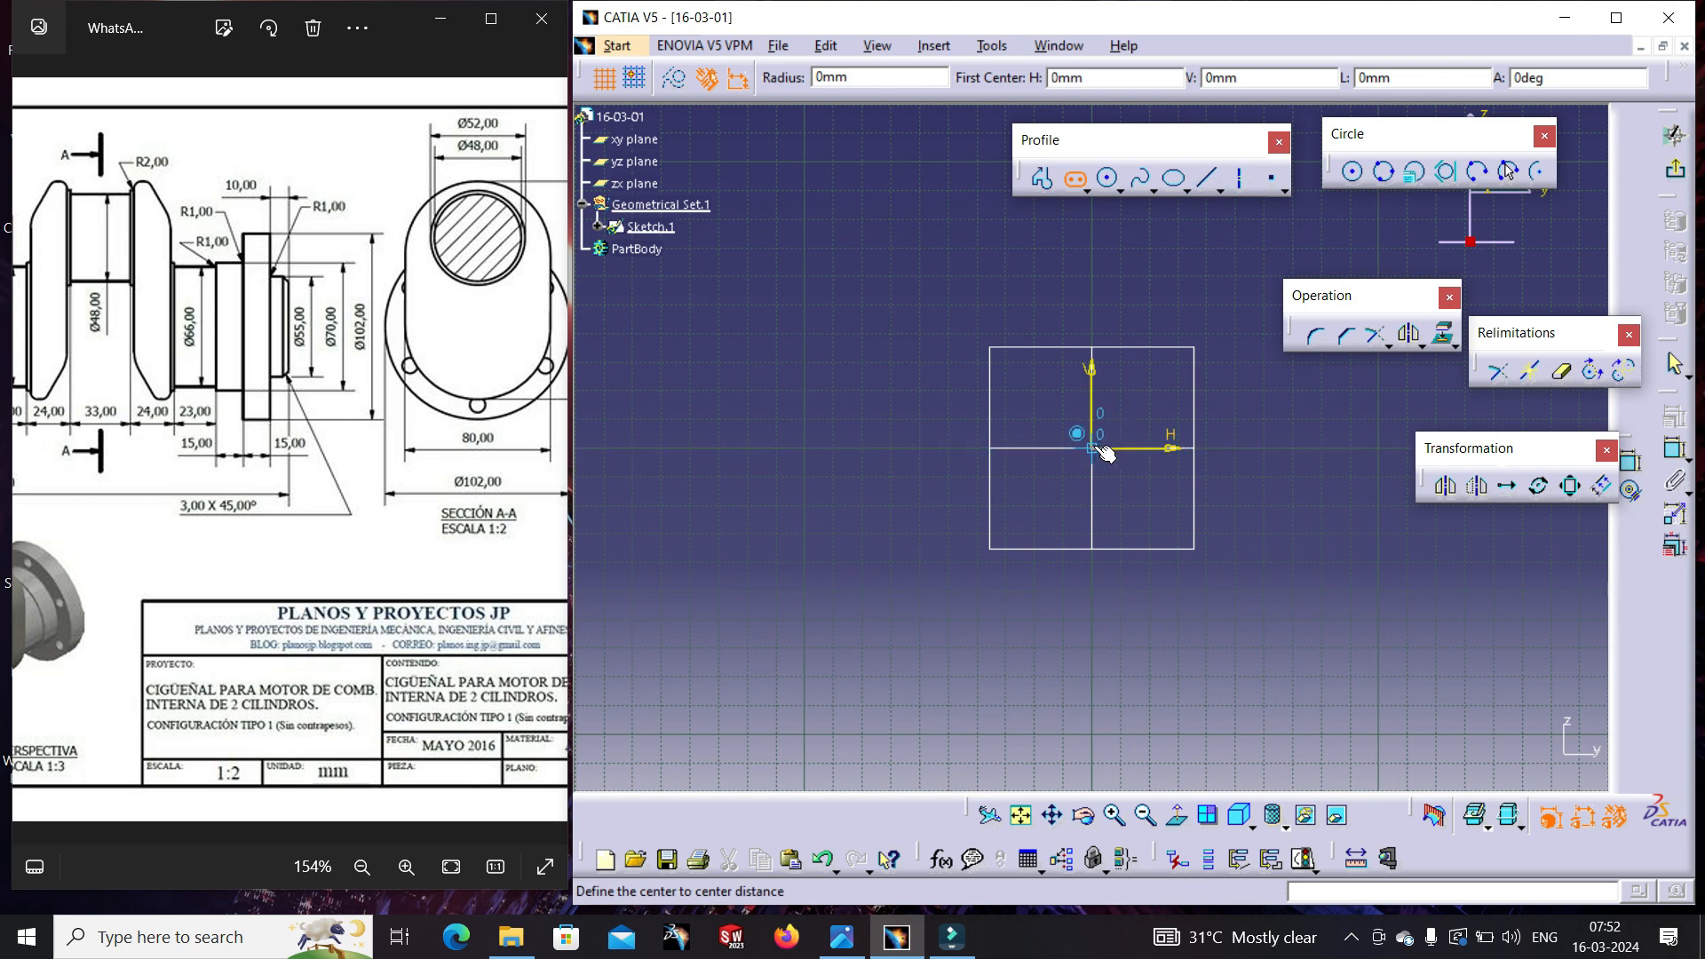
click(1098, 226)
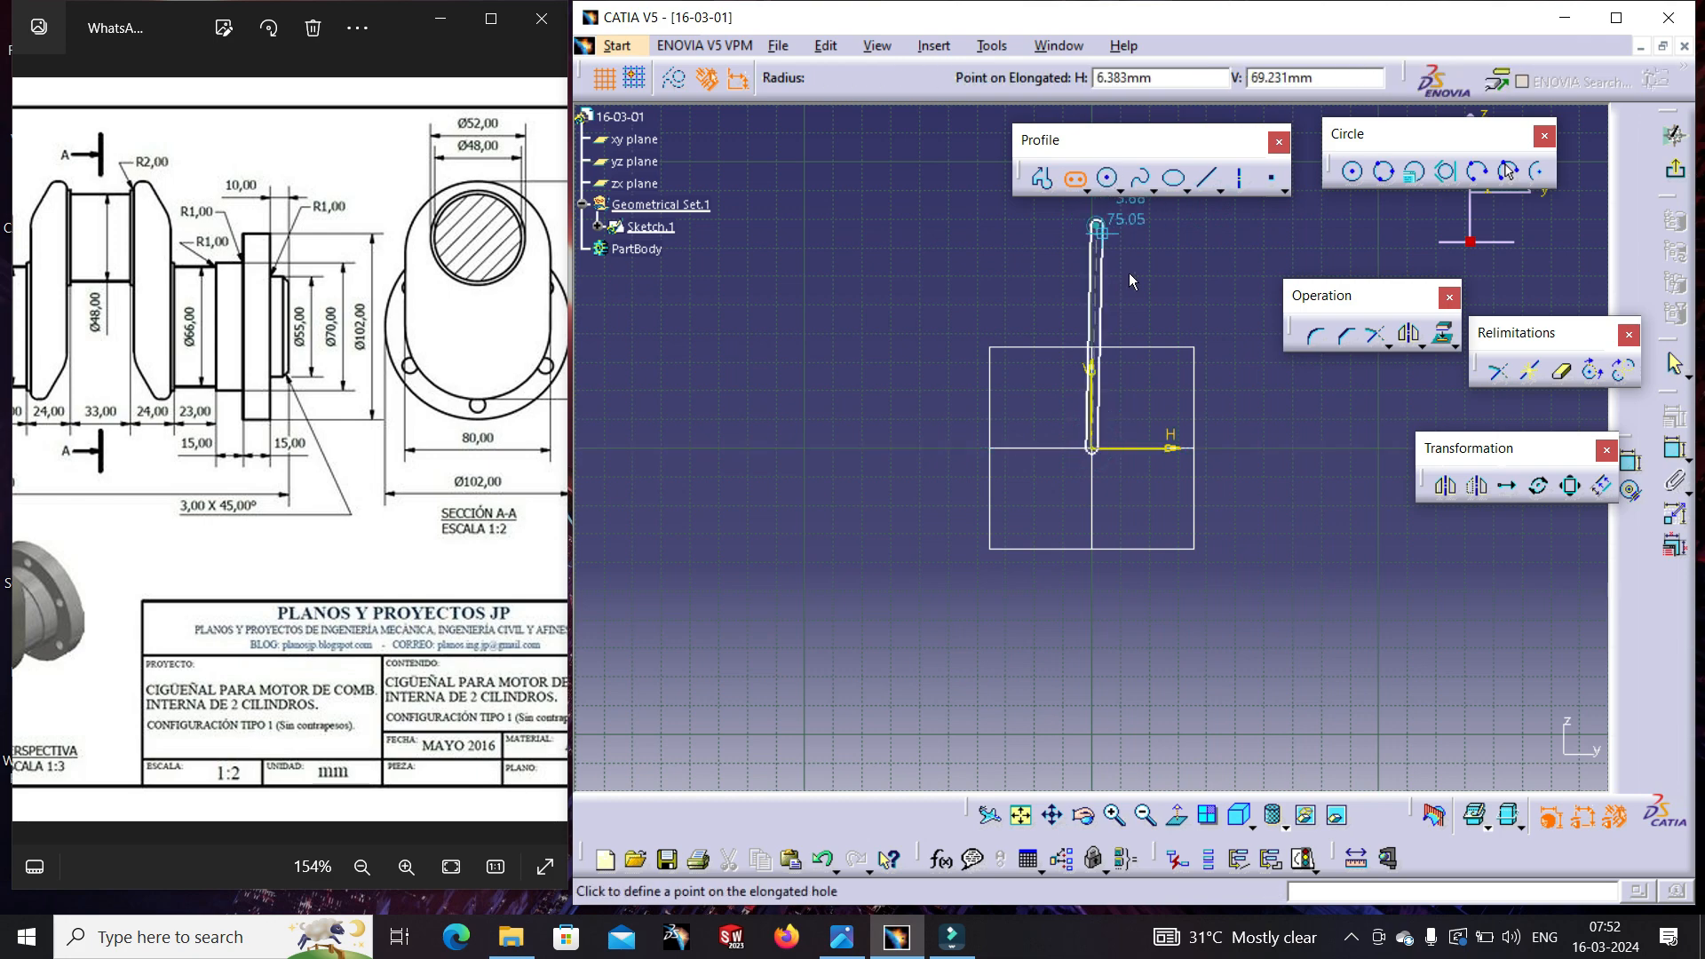
click(1189, 322)
click(1253, 447)
middle_drag(1253, 447, 1210, 534)
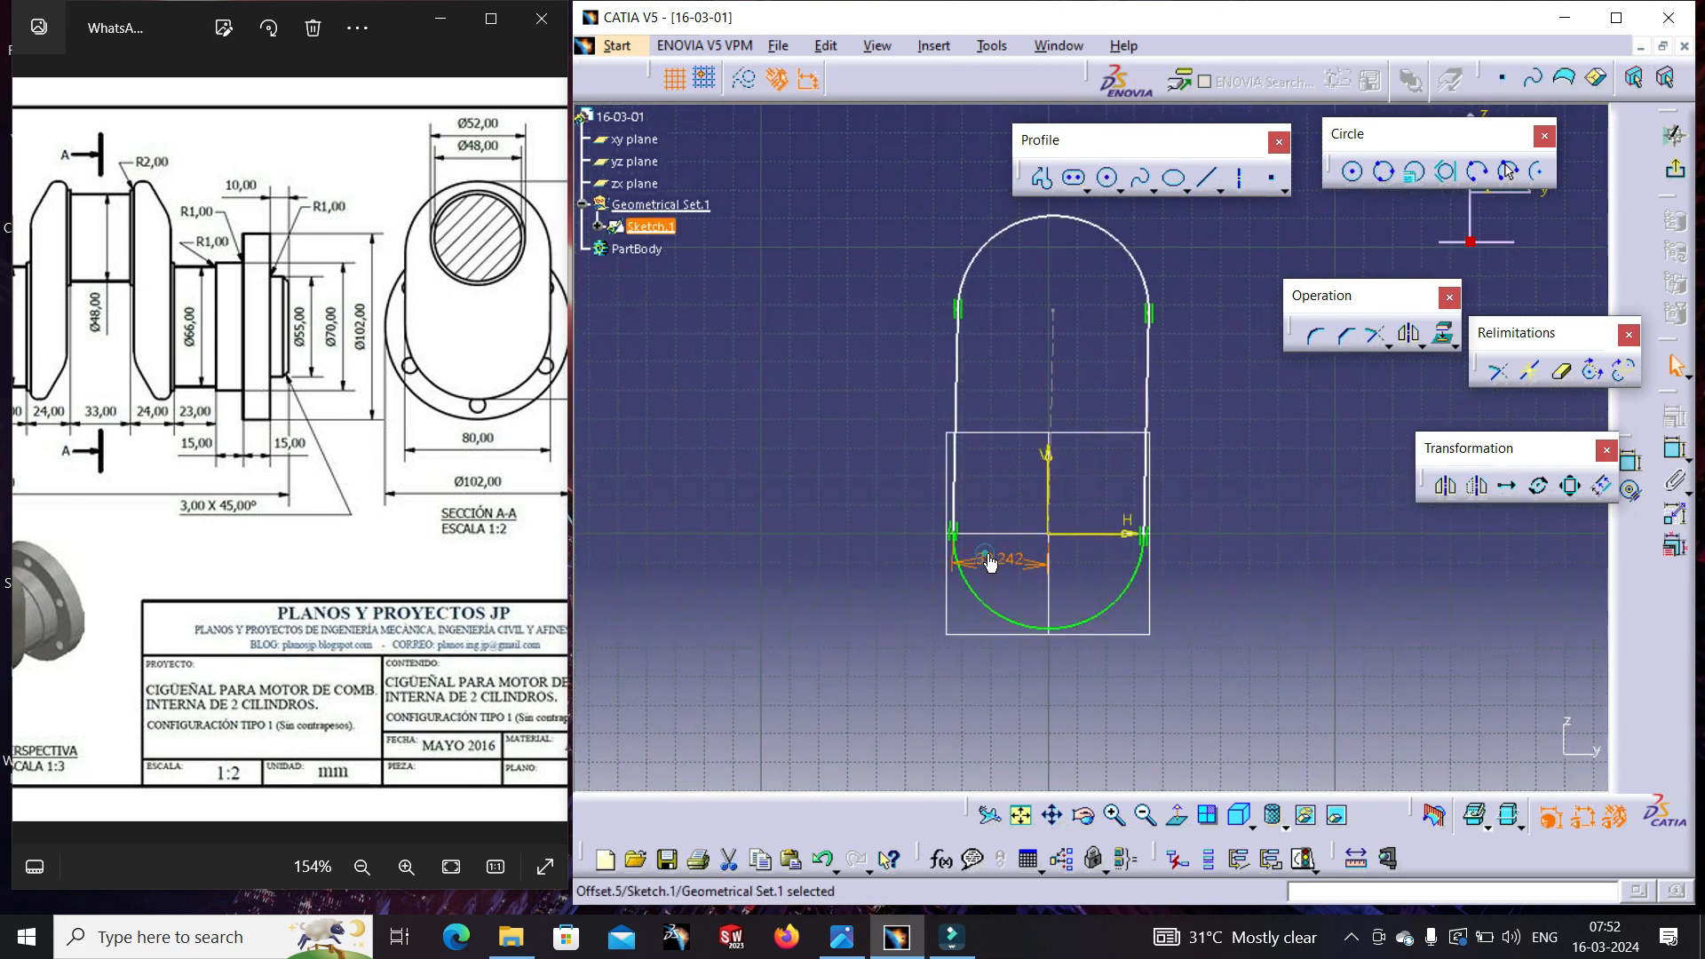
click(1028, 562)
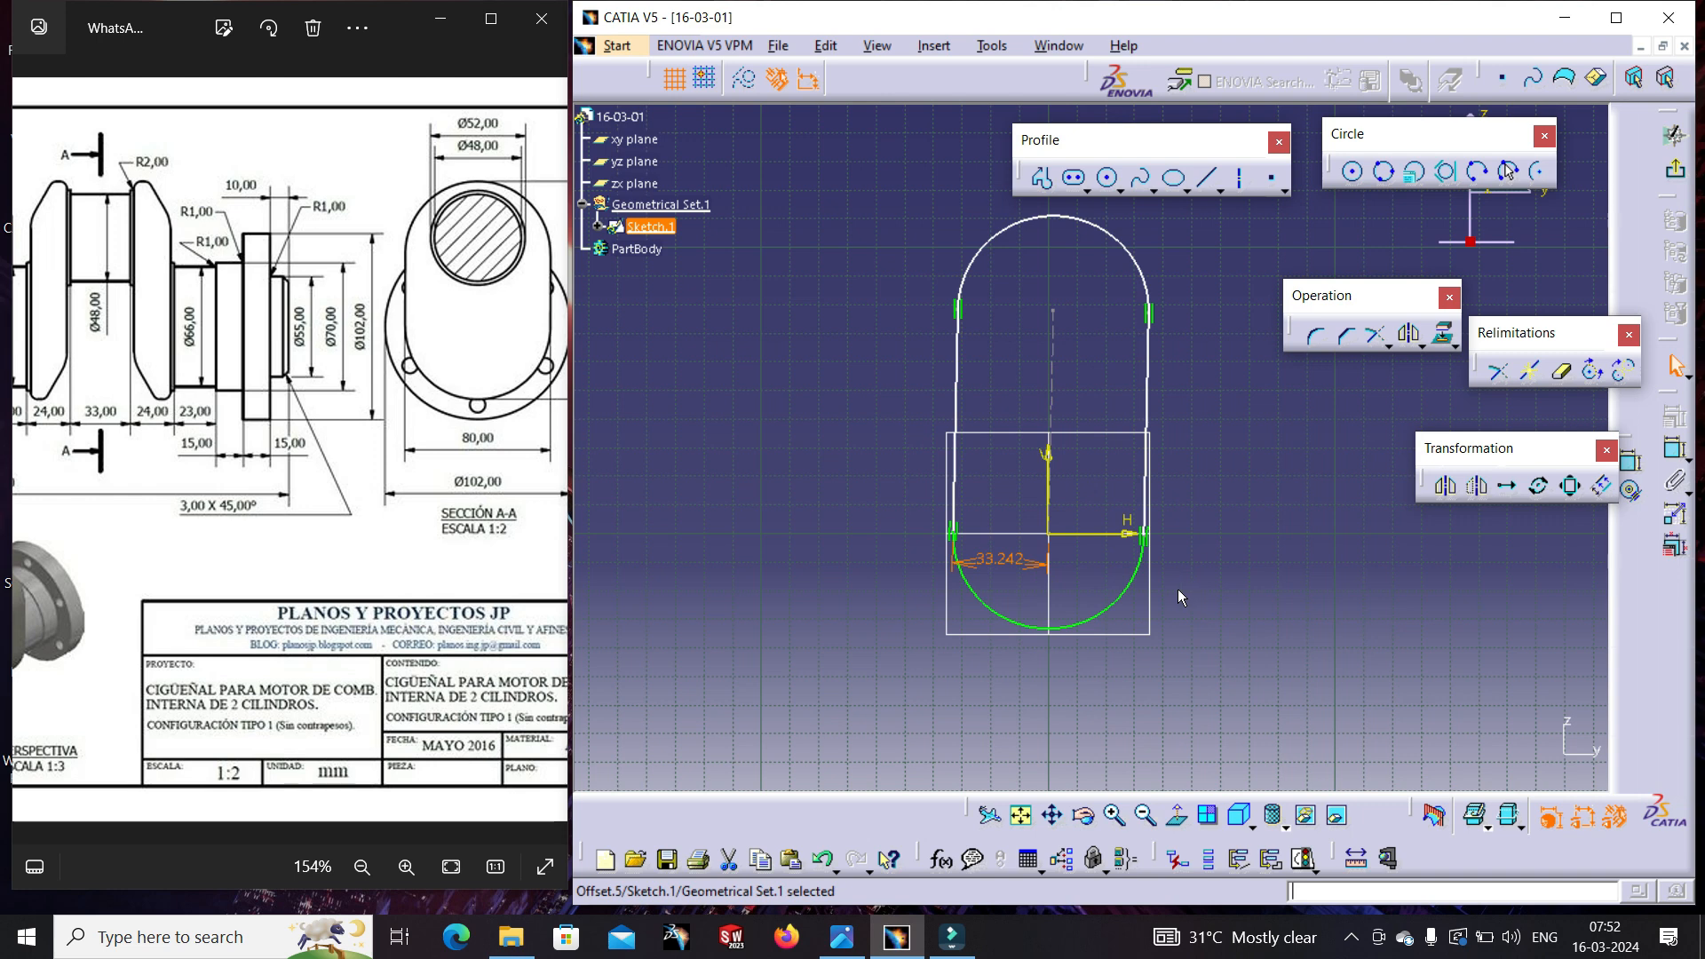
key(Delete)
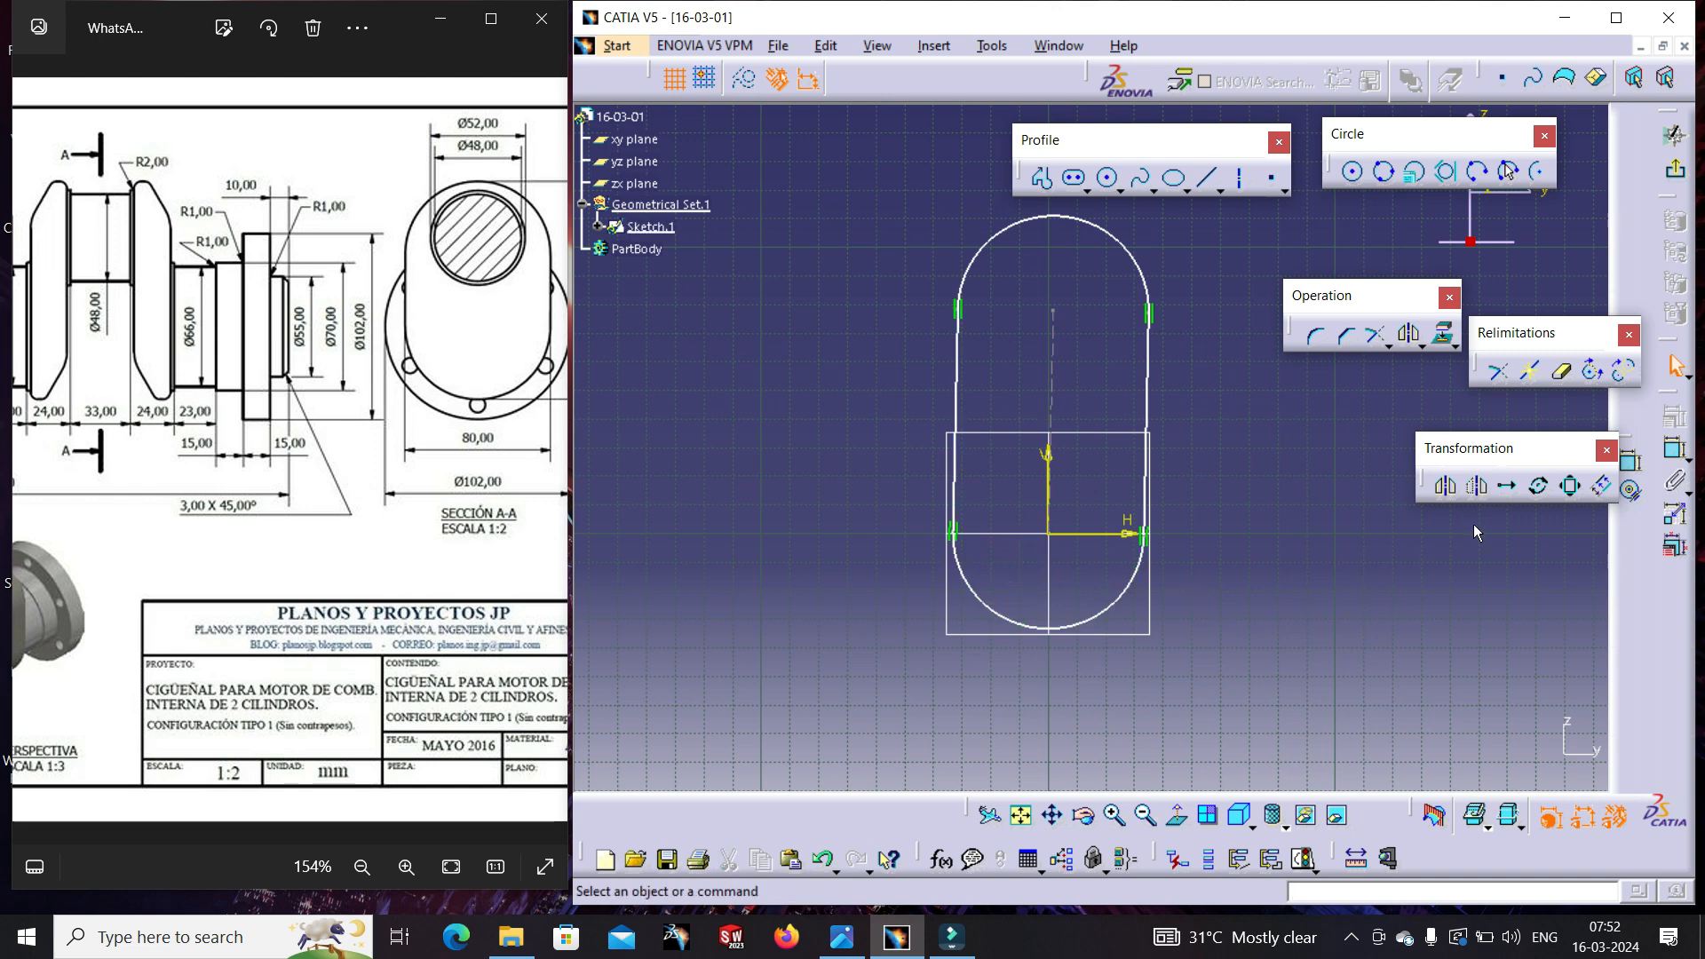
- Dimension the distance between the slot's two straight sides and set it to 80 mm
click(1674, 450)
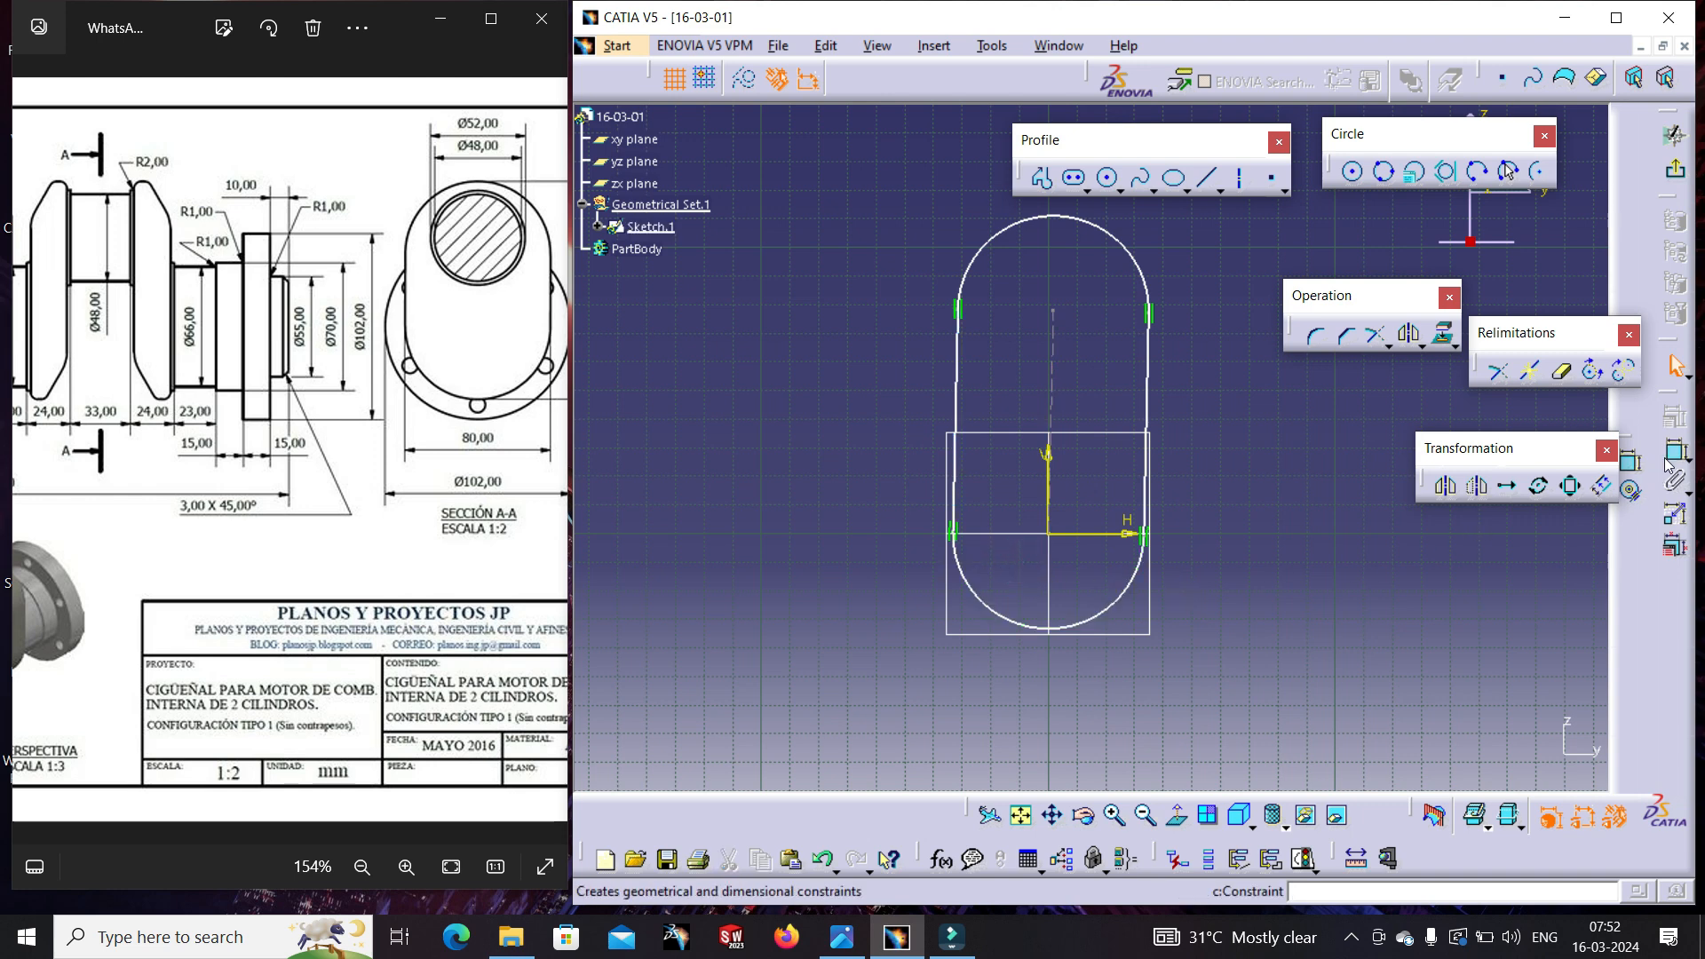
click(959, 425)
click(1147, 402)
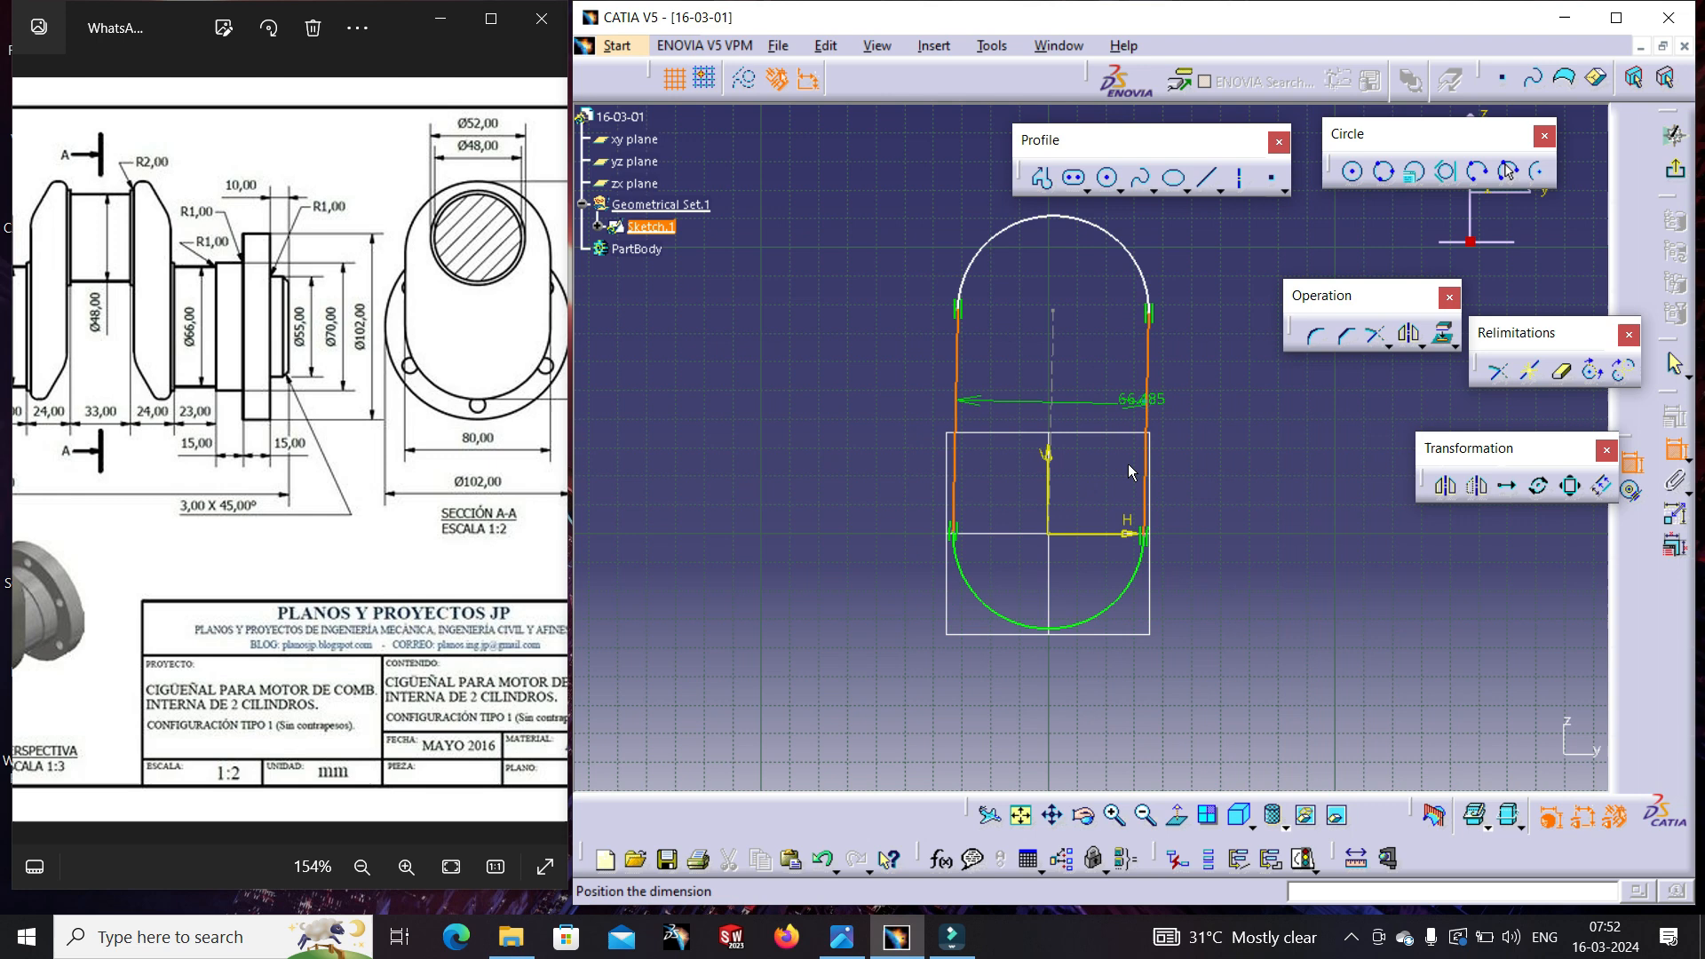
click(1043, 706)
double_click(1053, 698)
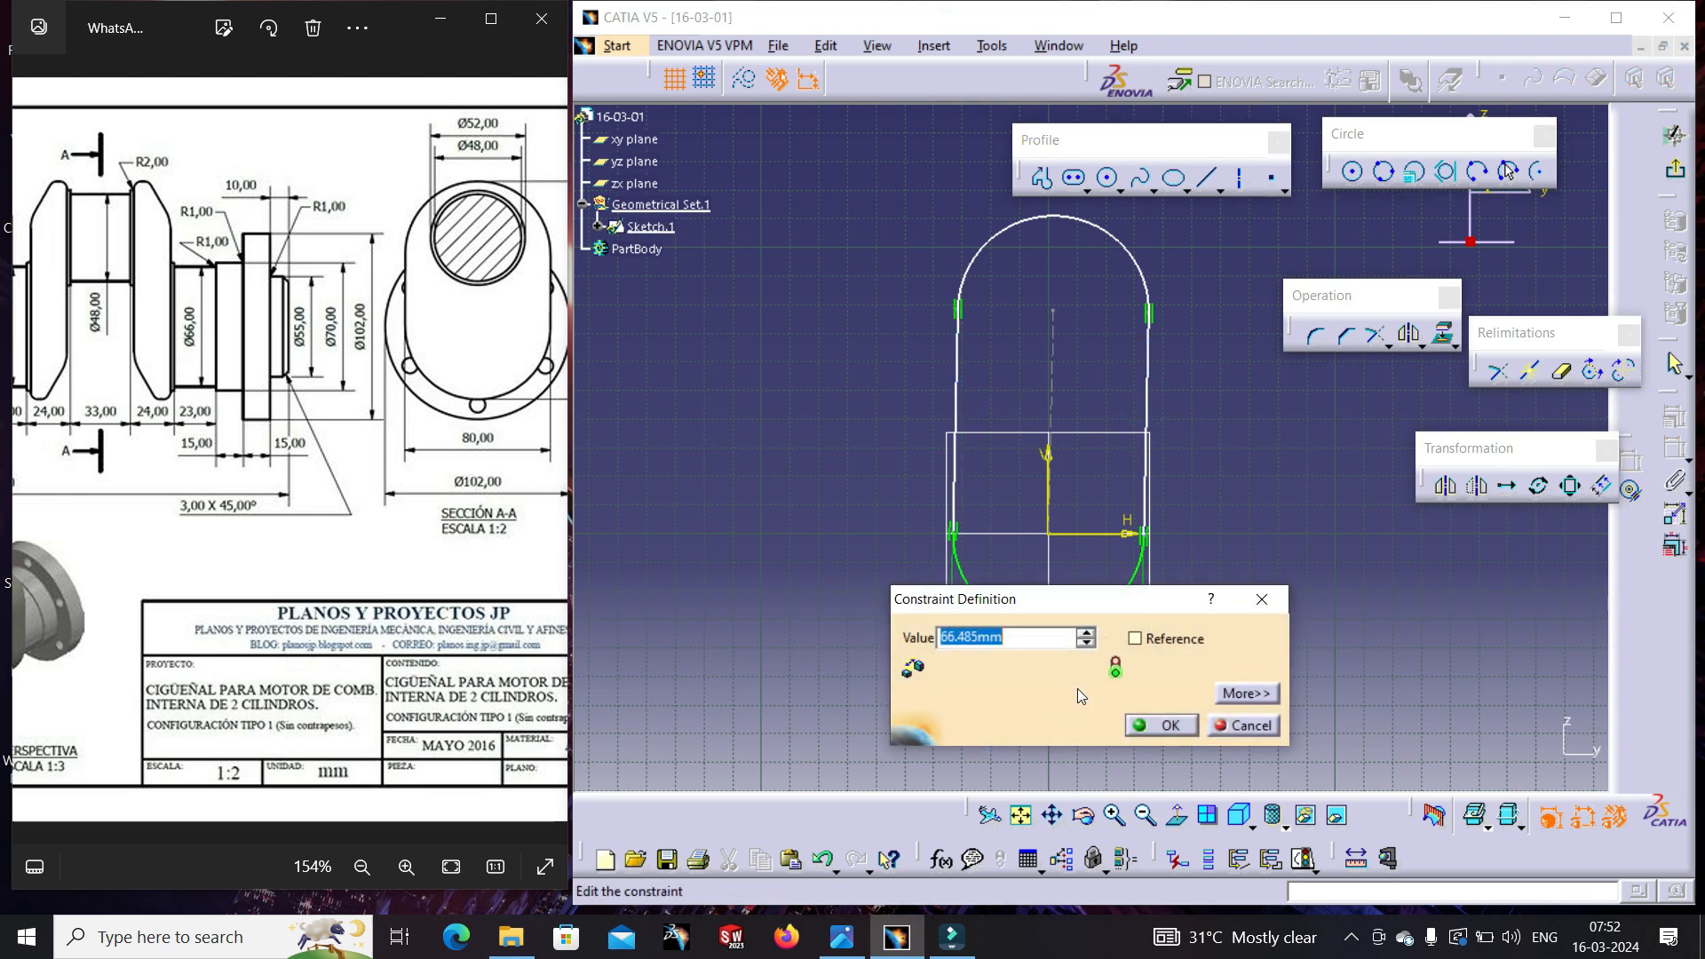
text(80)
click(1161, 725)
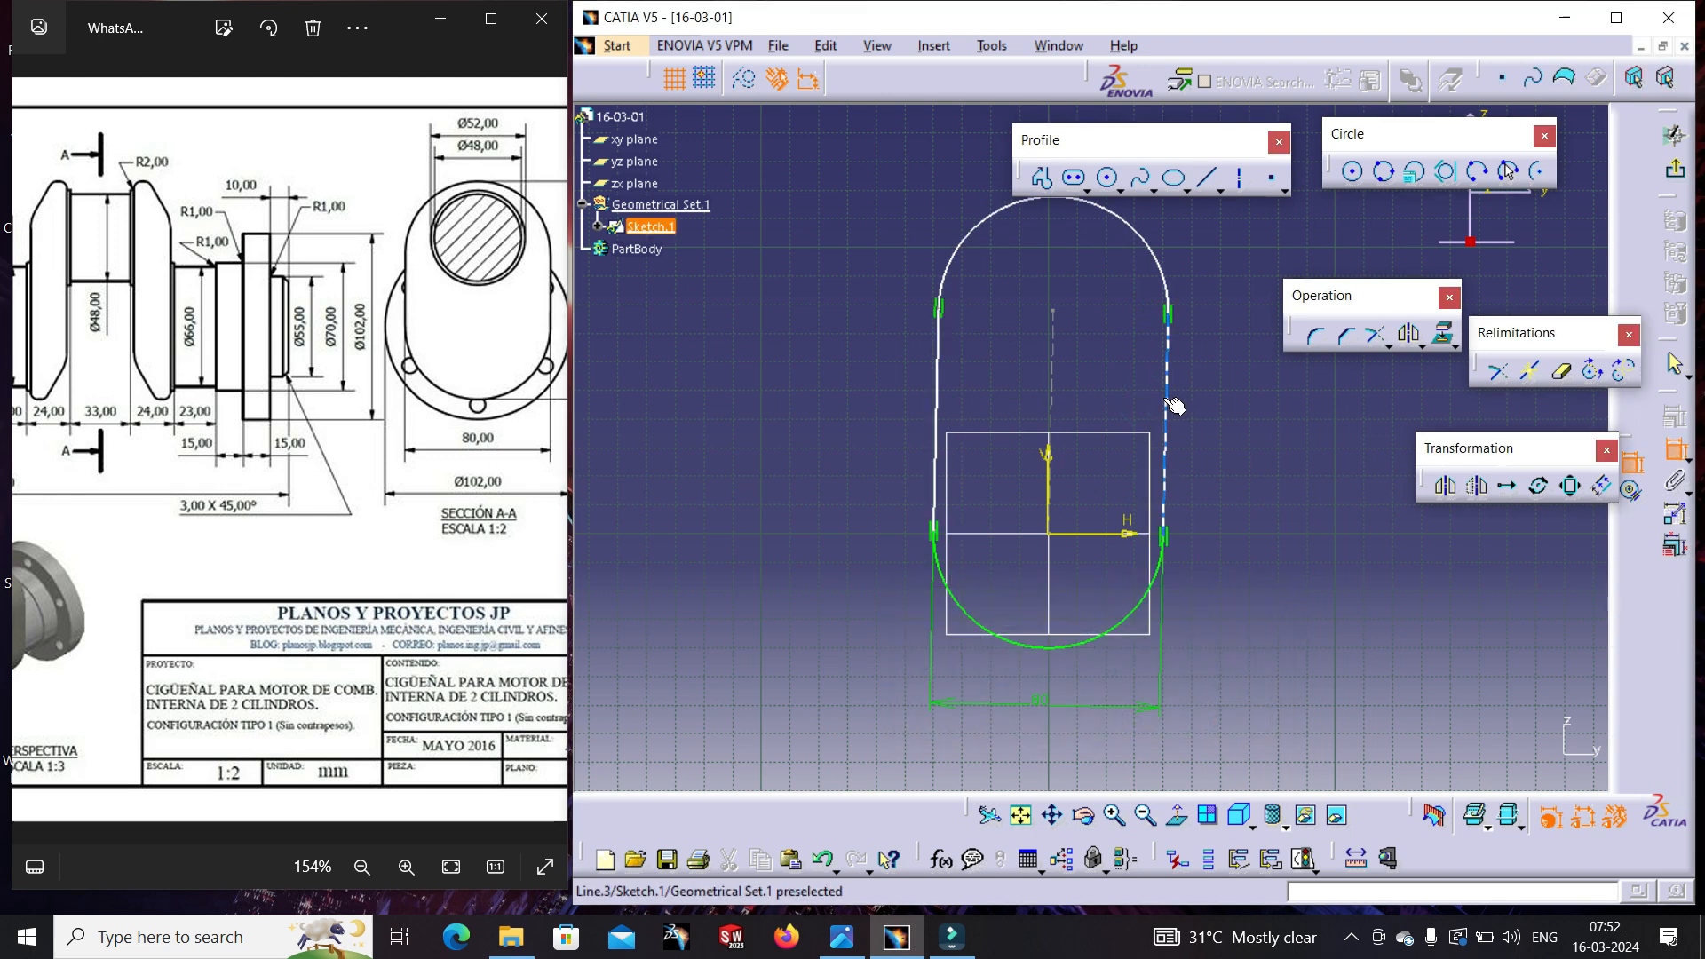
- Constrain both straight sides of the slot profile to be vertical
click(1164, 396)
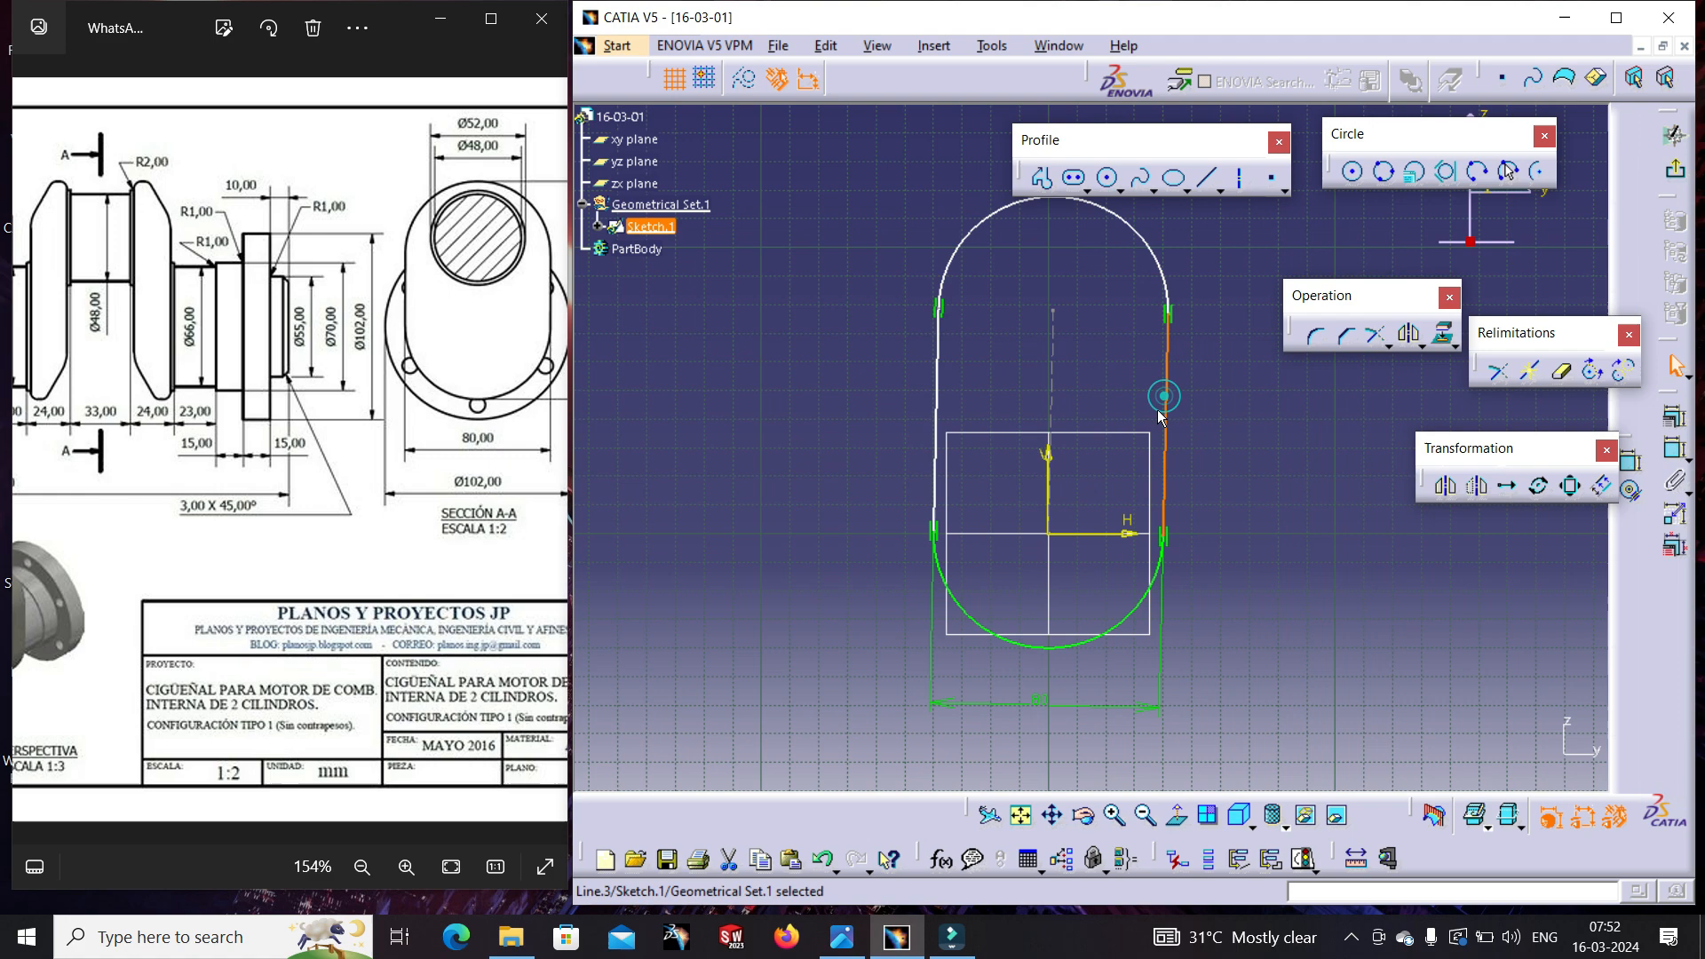
ctrl+click(939, 402)
click(1674, 416)
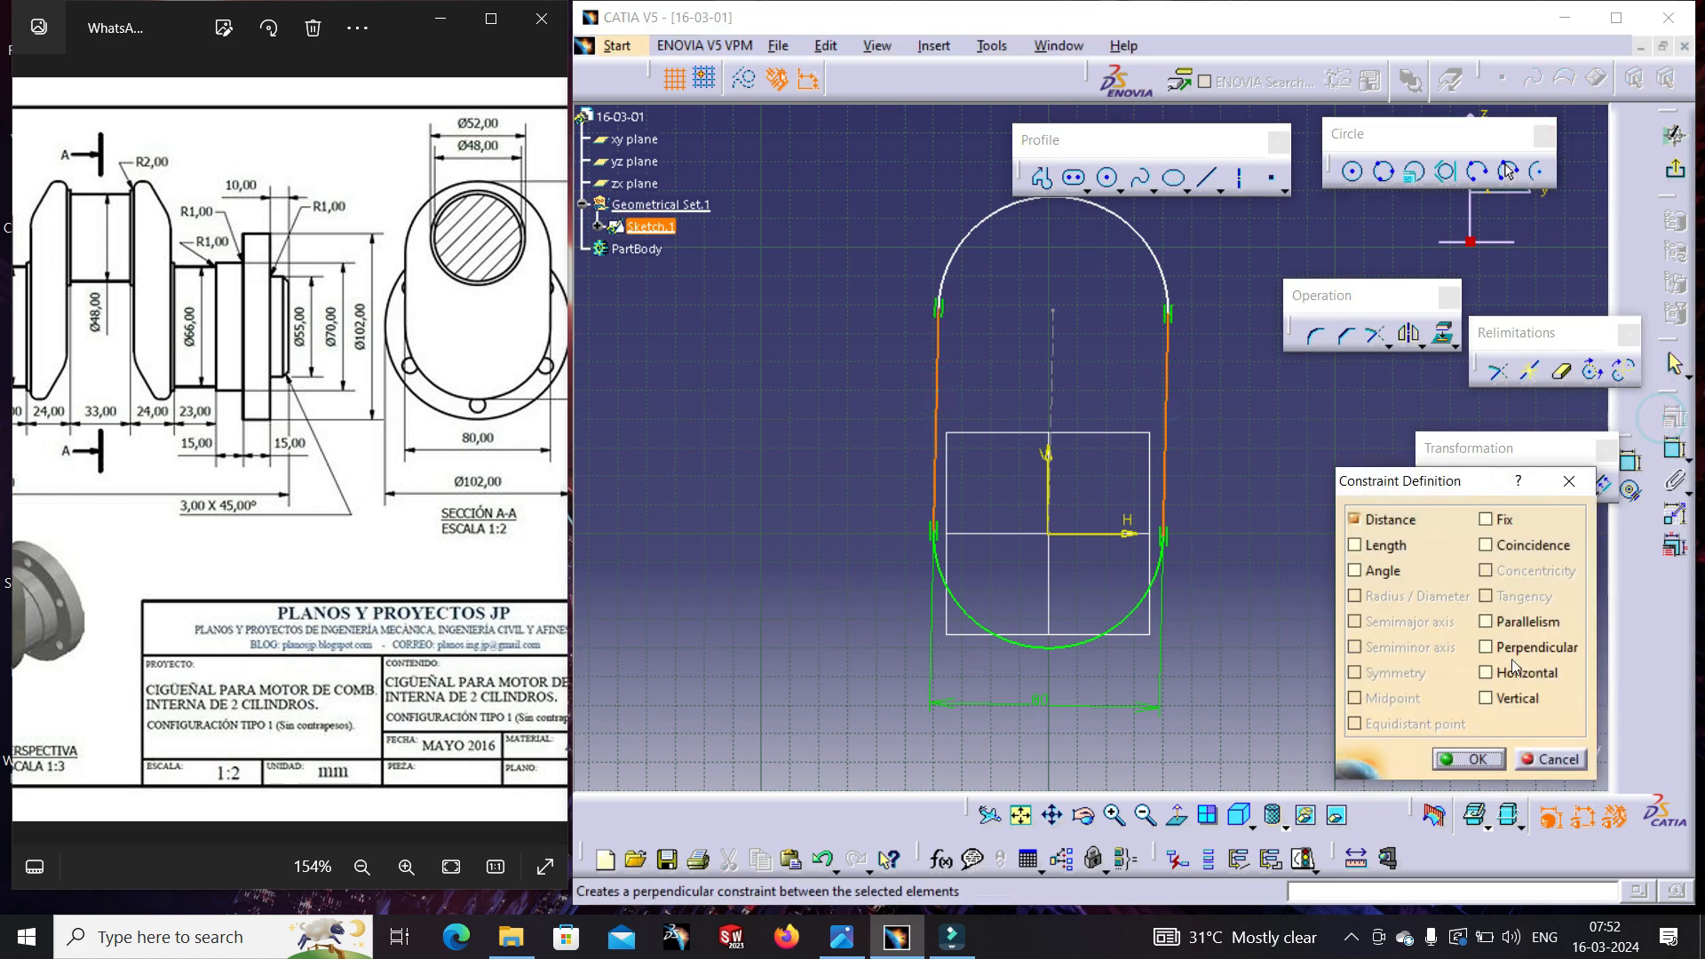
click(1514, 699)
click(1469, 761)
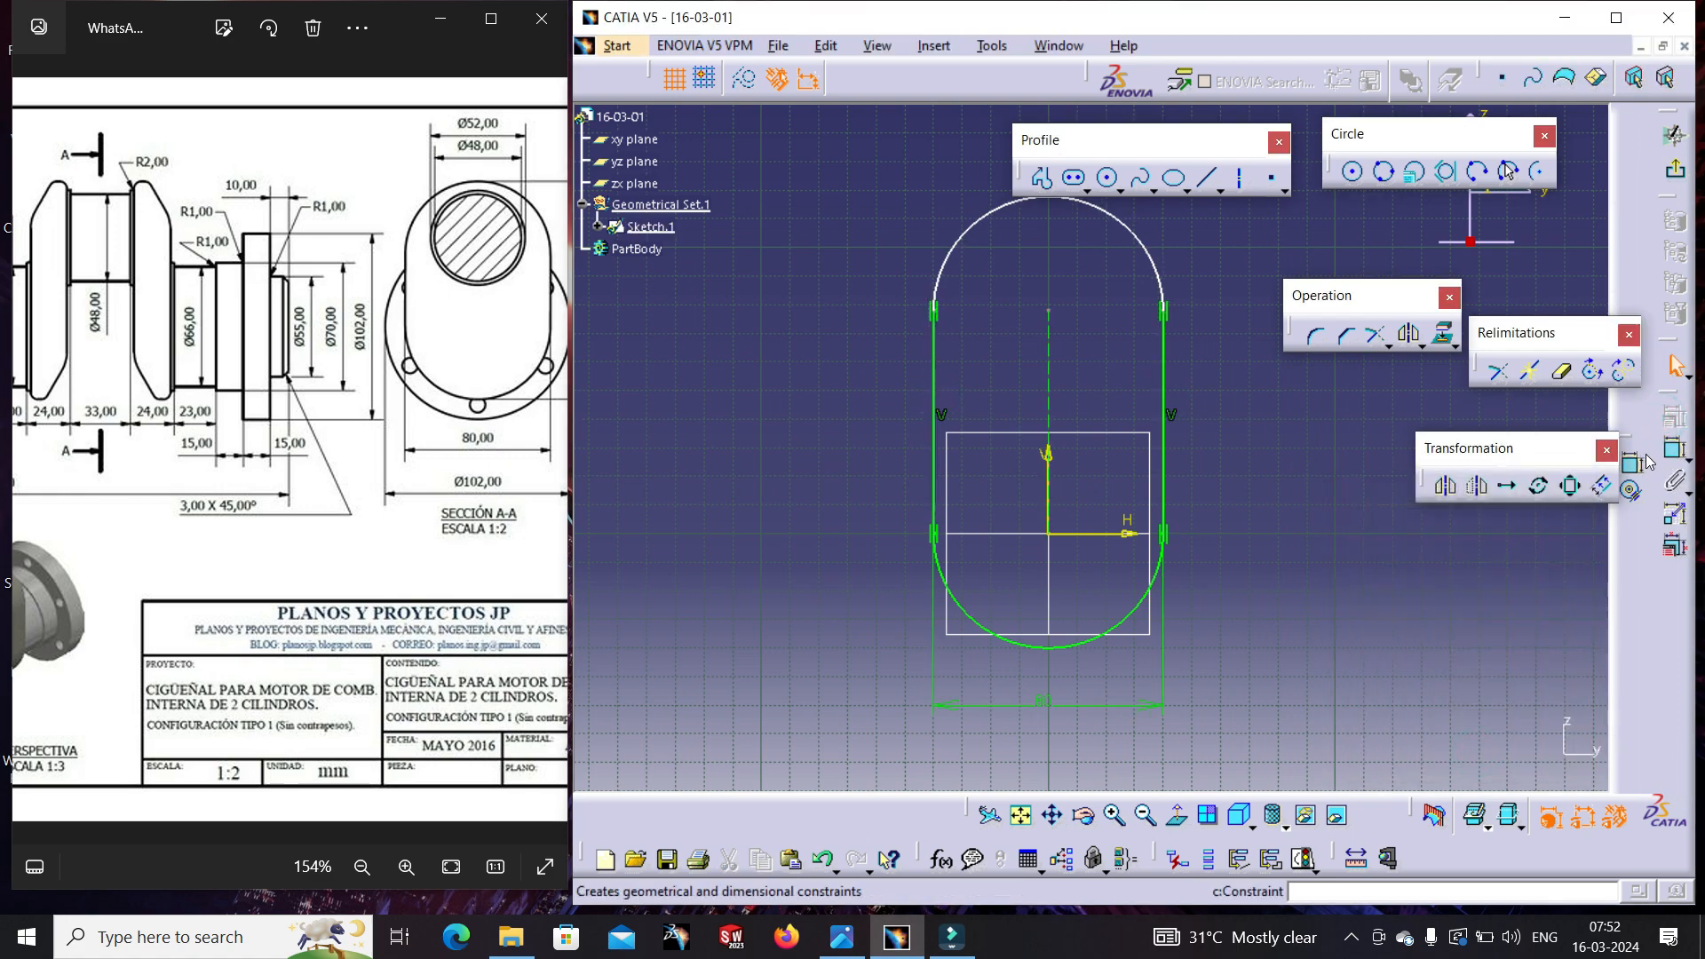
- Dimension the slot's overall height between its upper and lower arcs and set it to 120 mm
click(1629, 483)
drag(371, 398, 282, 399)
click(1122, 222)
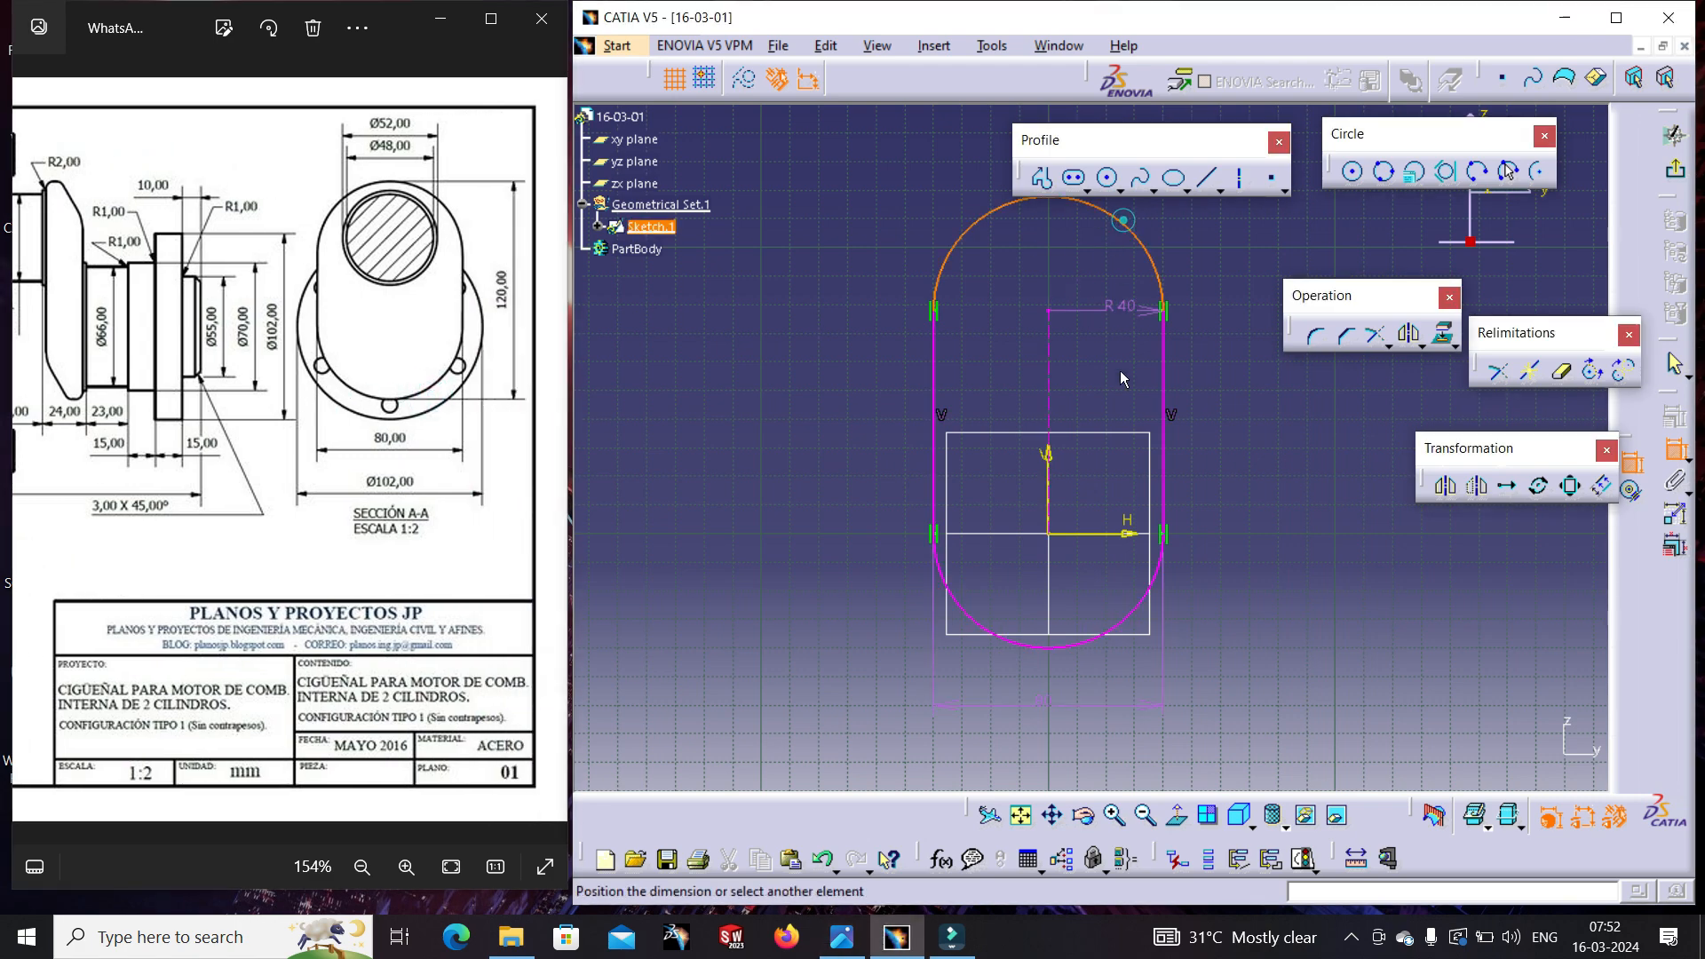
click(1076, 645)
middle_drag(1261, 438, 1108, 536)
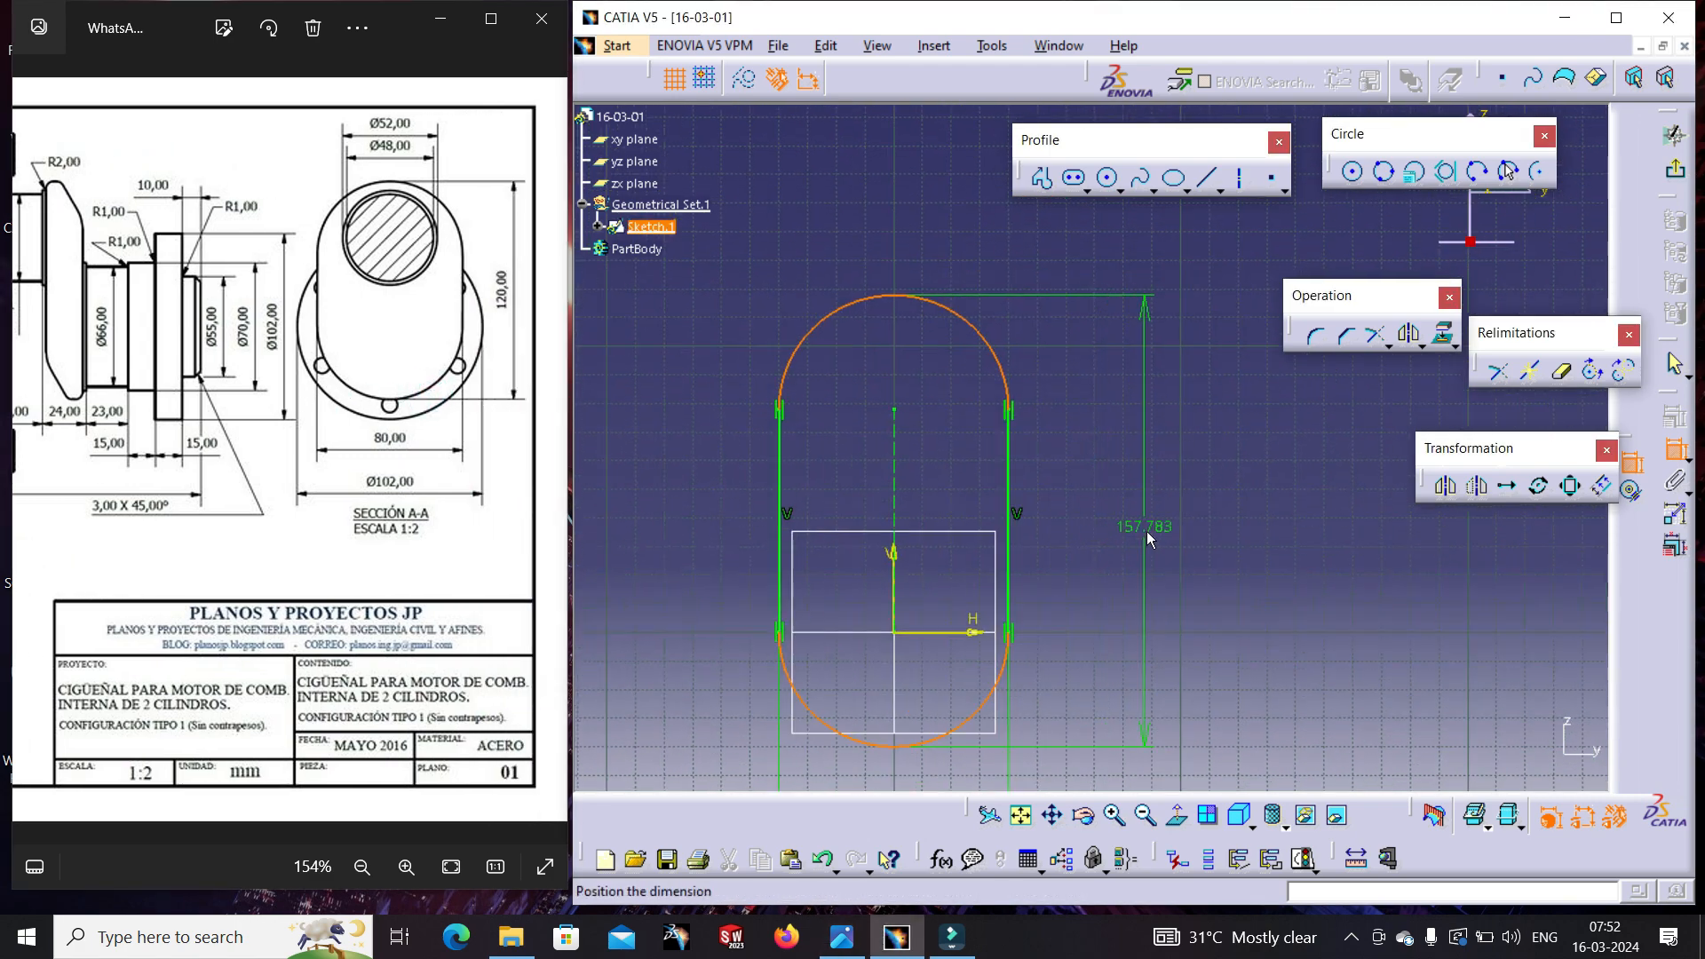
click(1147, 531)
double_click(1162, 530)
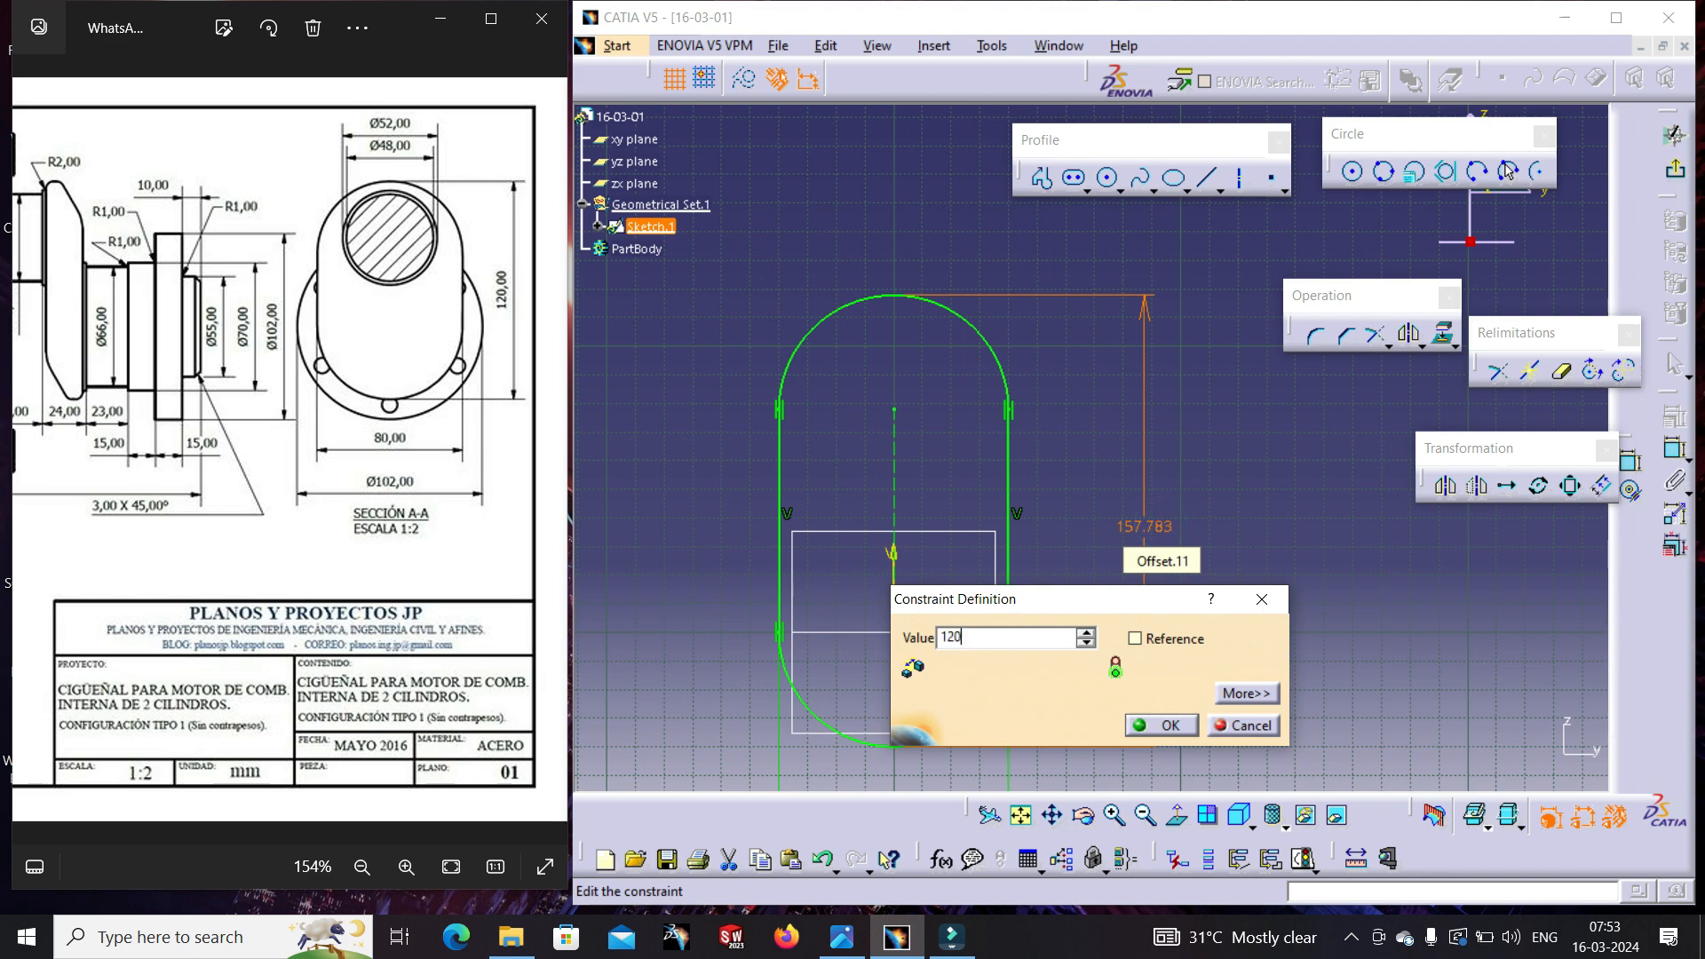
key(Return)
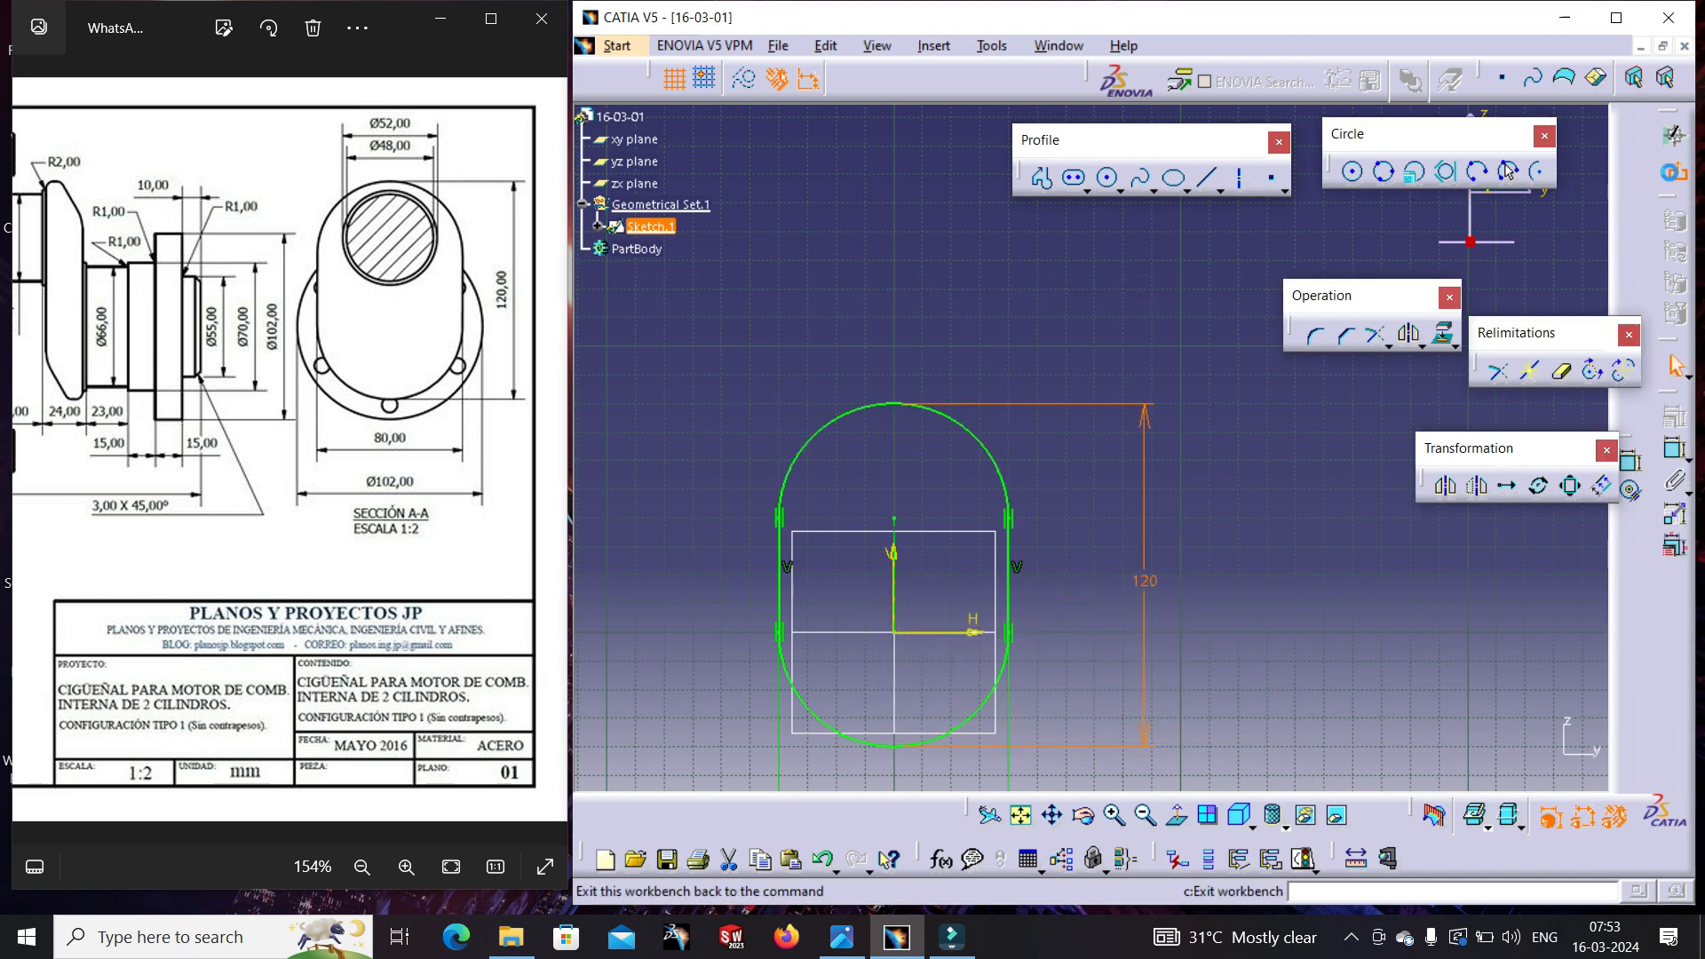
- Exit the sketch and pad the slot profile with a length of 20 mm, checking the web dimensions in the reference drawing
click(1676, 168)
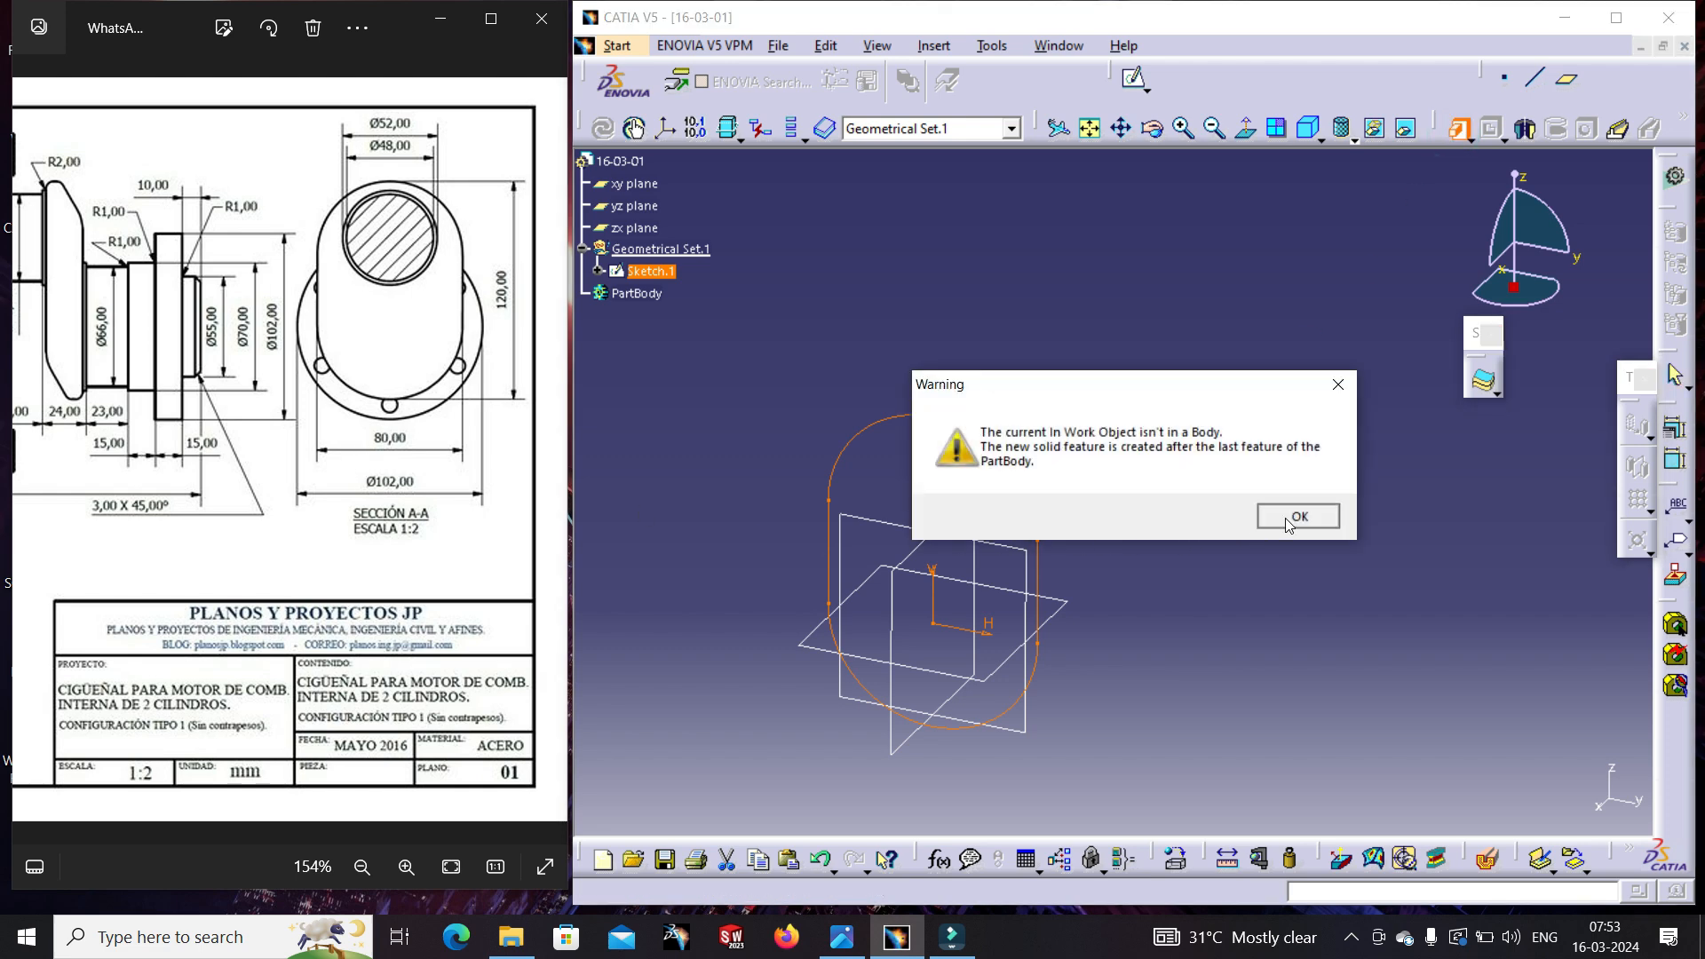
click(1299, 517)
drag(68, 534, 423, 534)
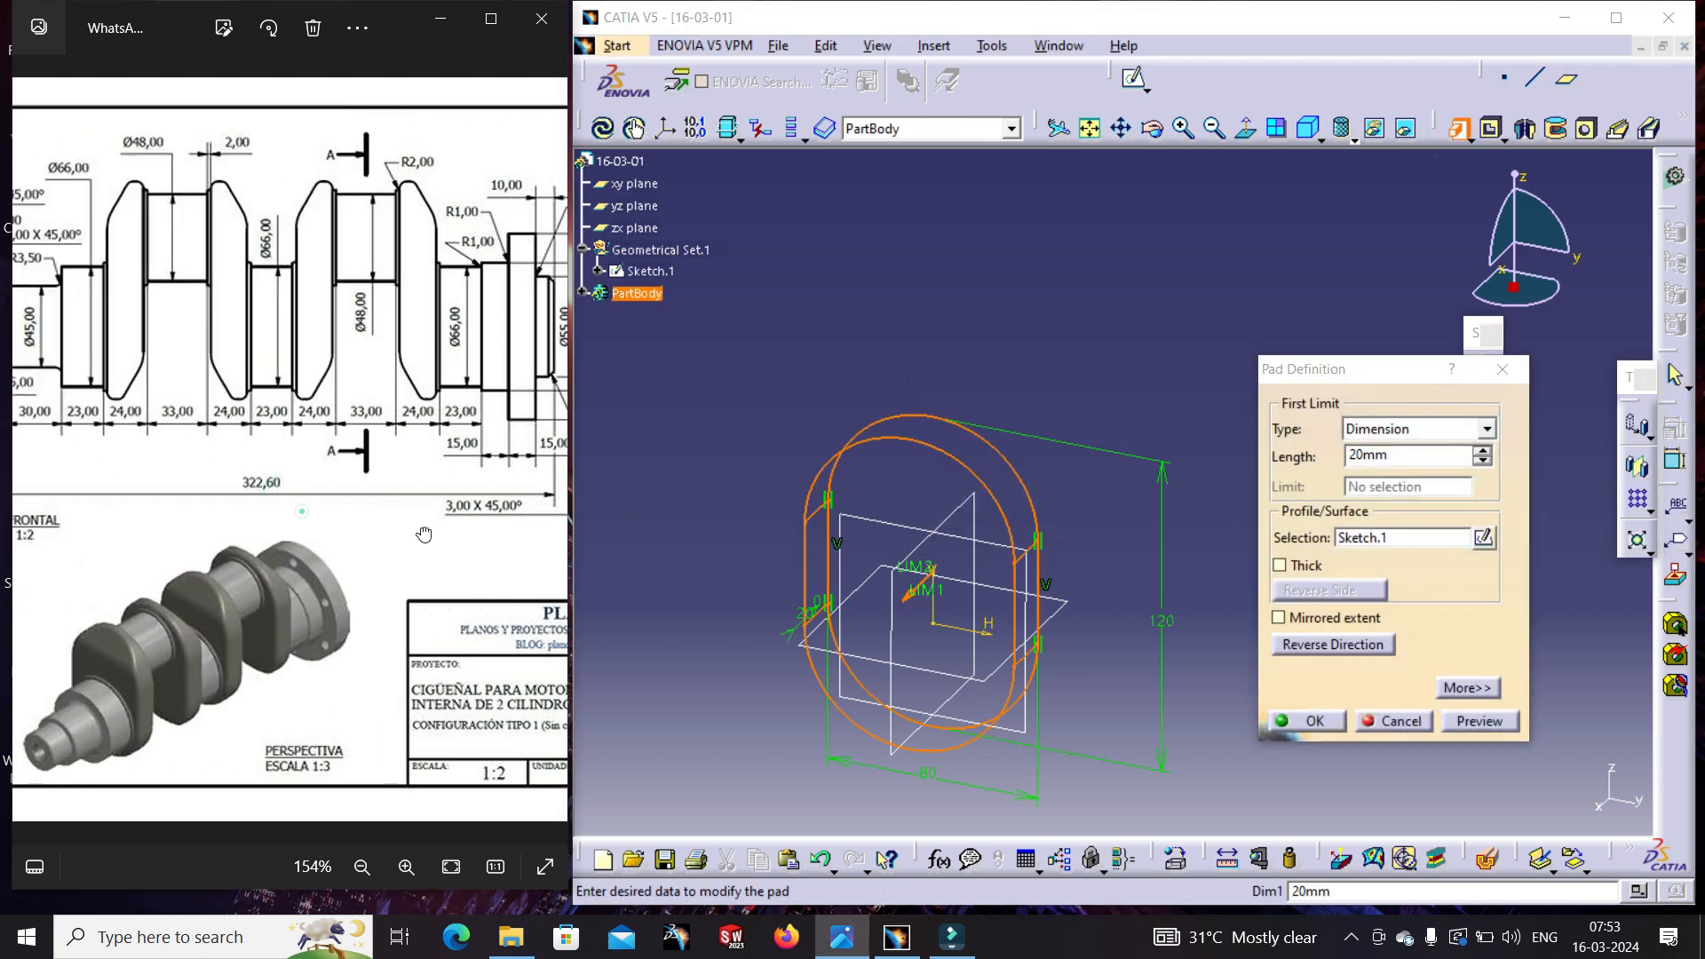
drag(301, 513, 340, 516)
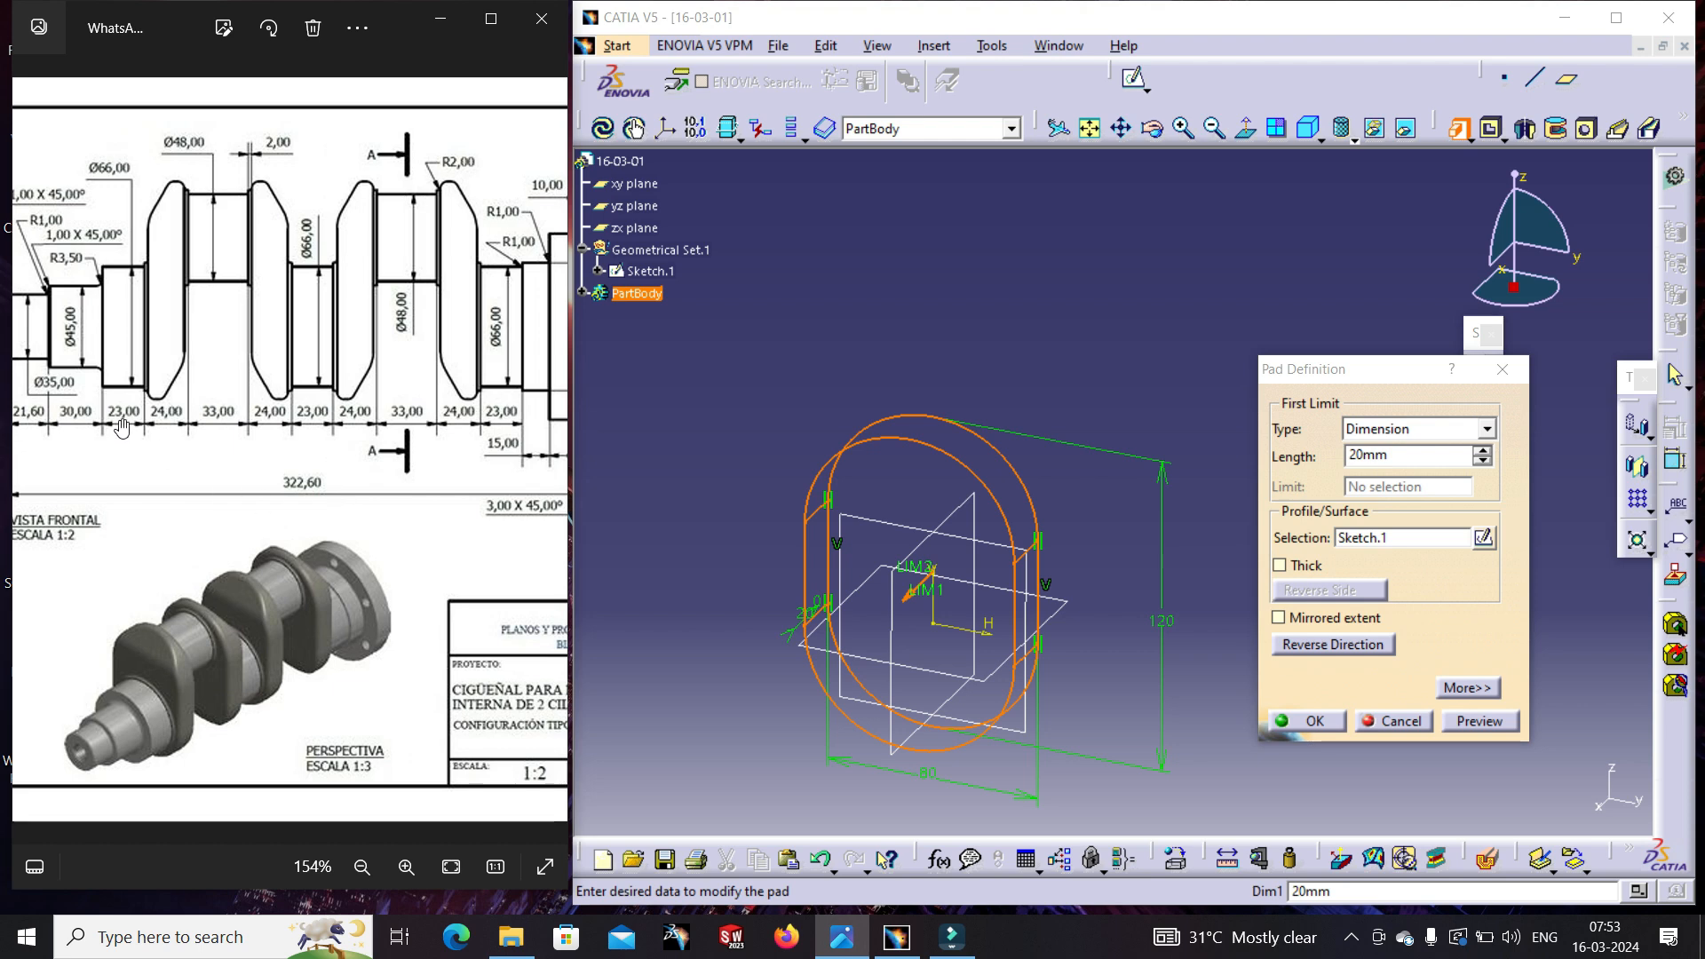
scroll(122, 427, up, 5)
drag(248, 338, 253, 373)
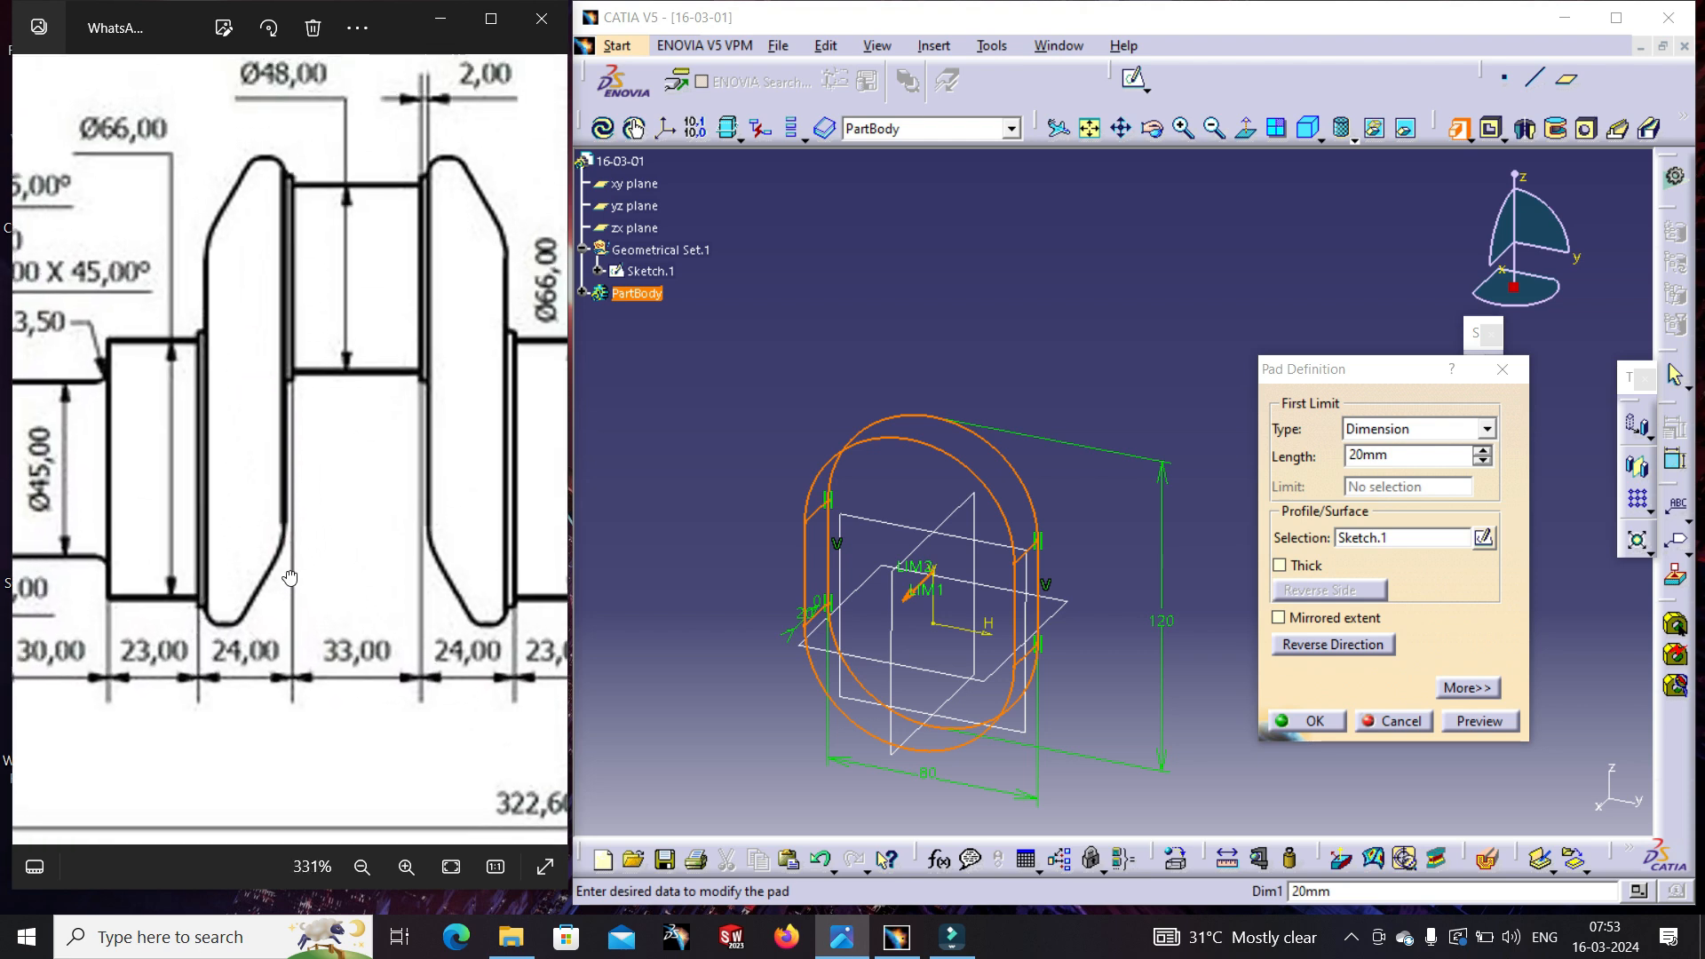
drag(291, 578, 218, 573)
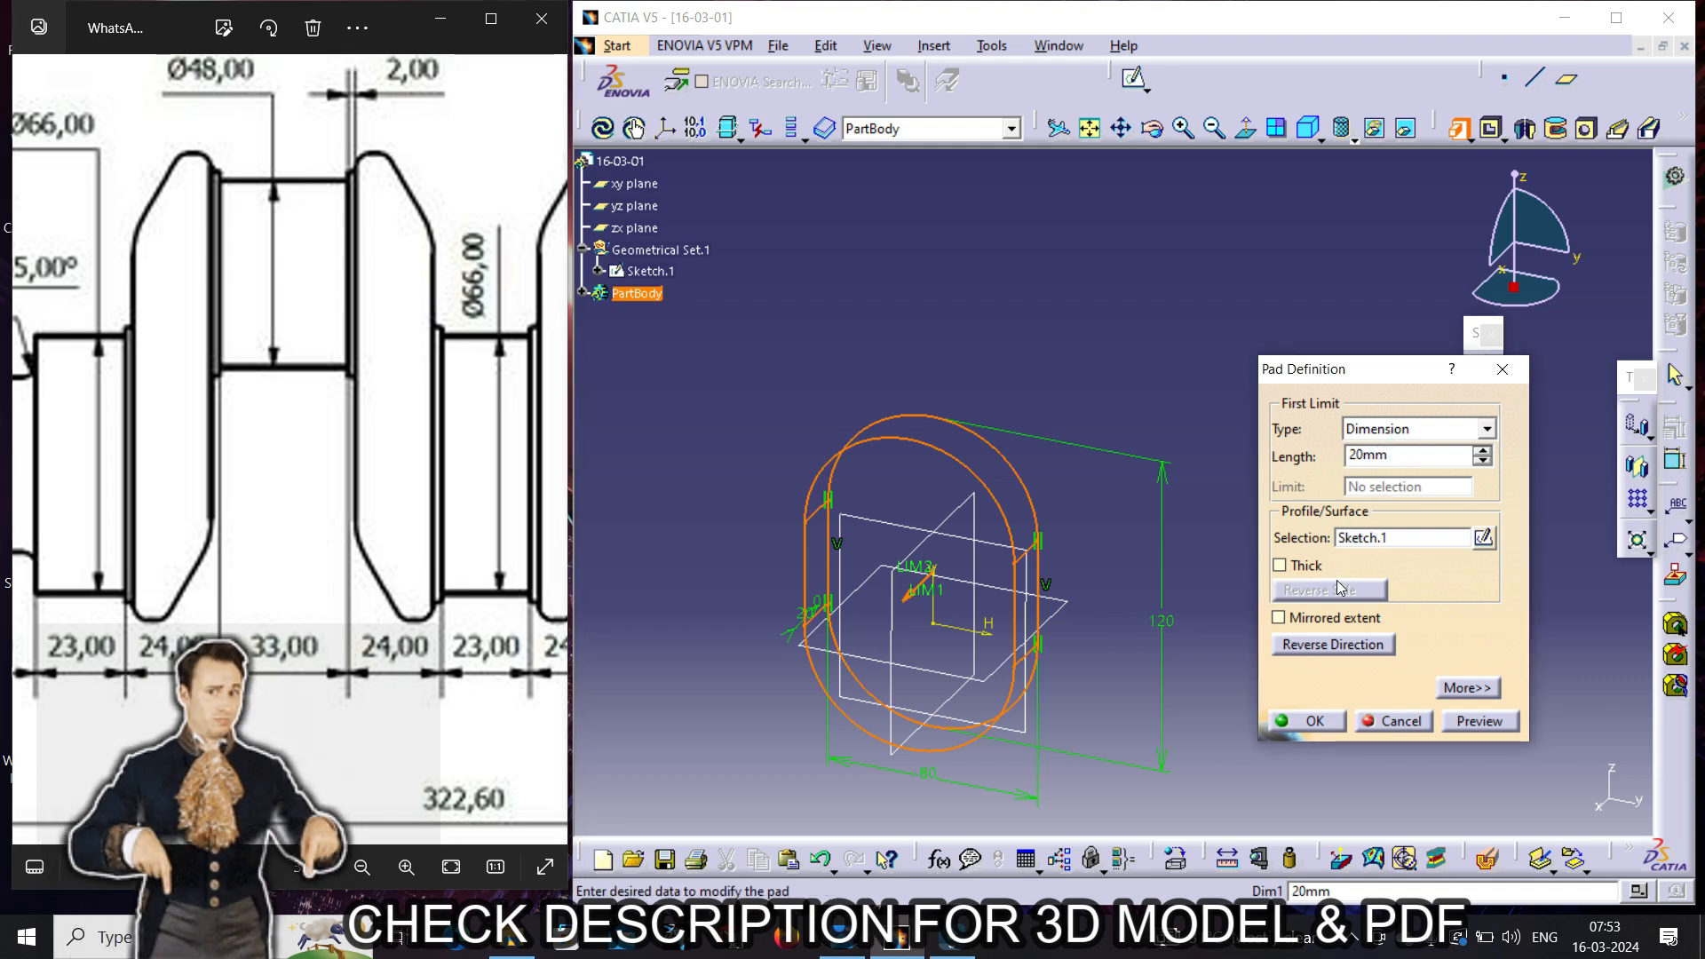
click(1454, 721)
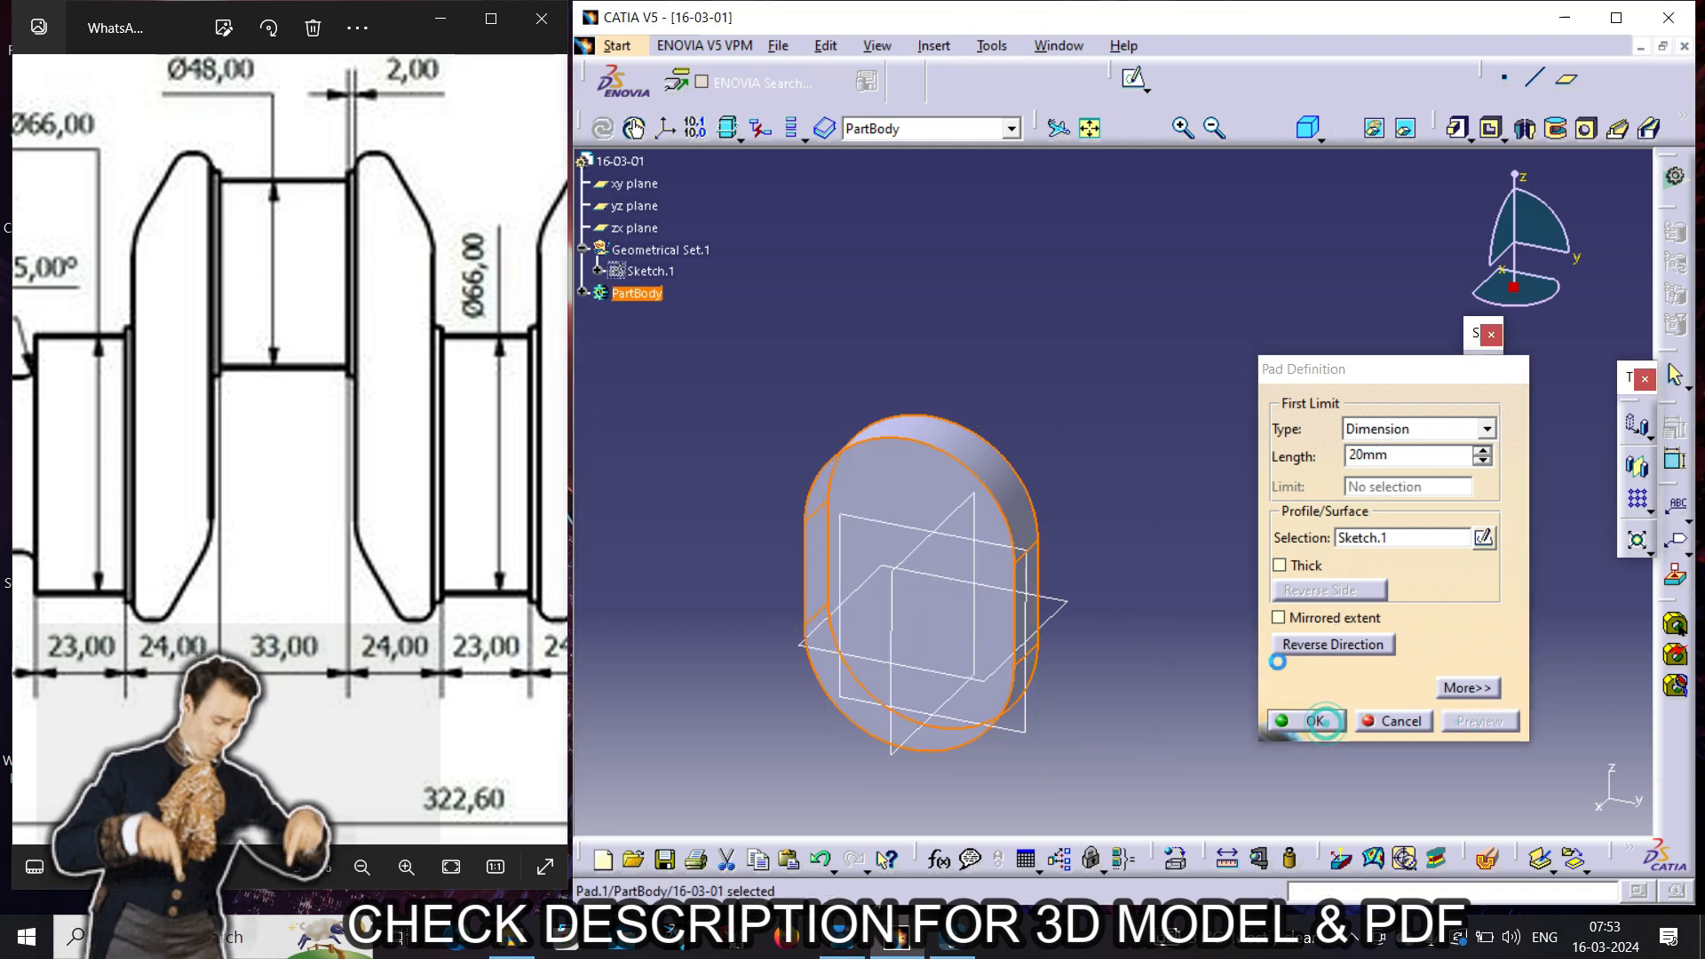
click(1309, 720)
- Start a new sketch on the zx plane, which shows the padded web from the side
middle_drag(1270, 556, 1165, 642)
middle_drag(850, 689, 1013, 473)
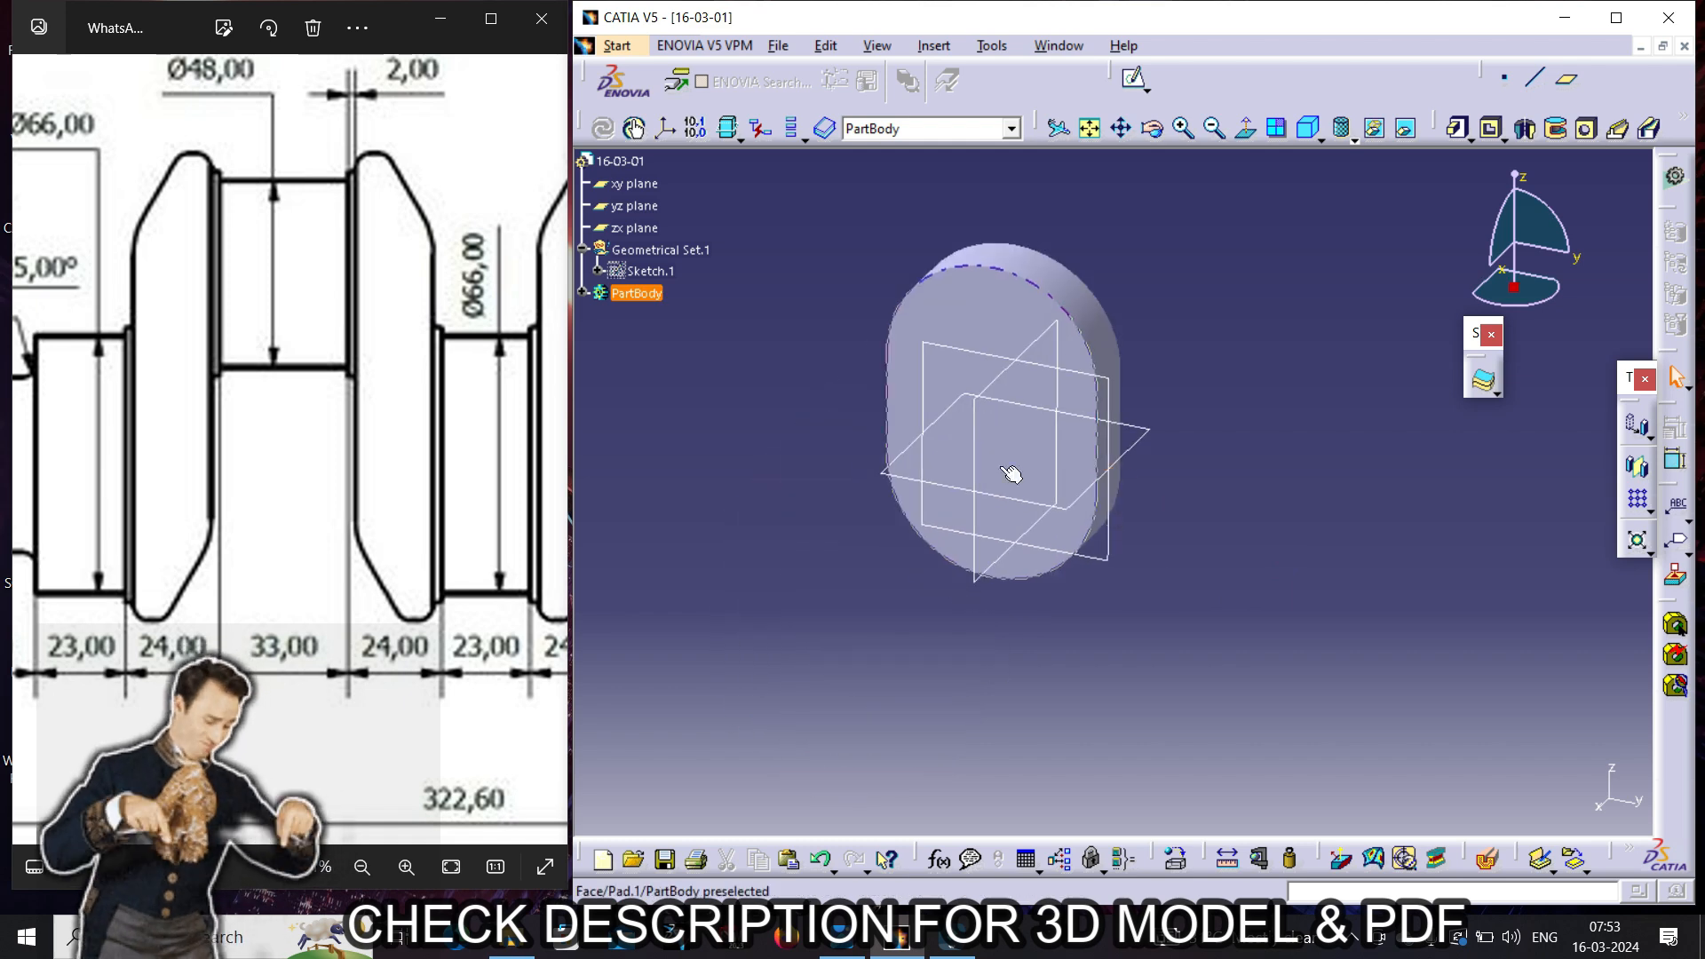
middle_drag(1197, 551, 1044, 525)
click(1230, 407)
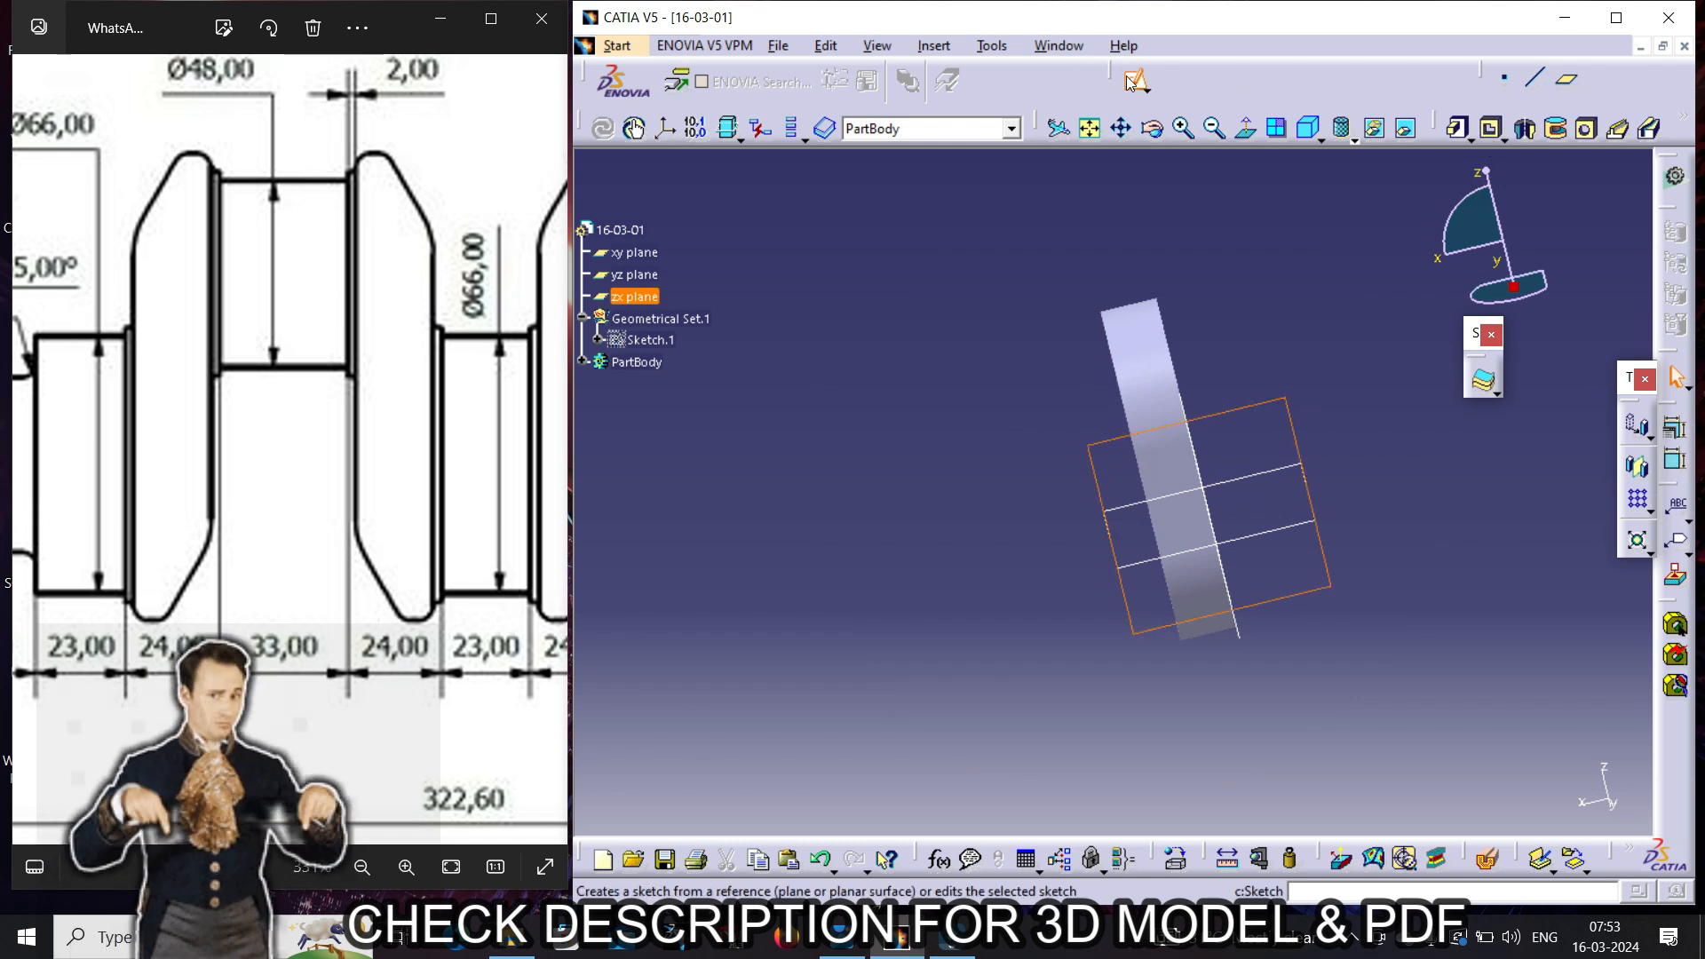
click(1131, 82)
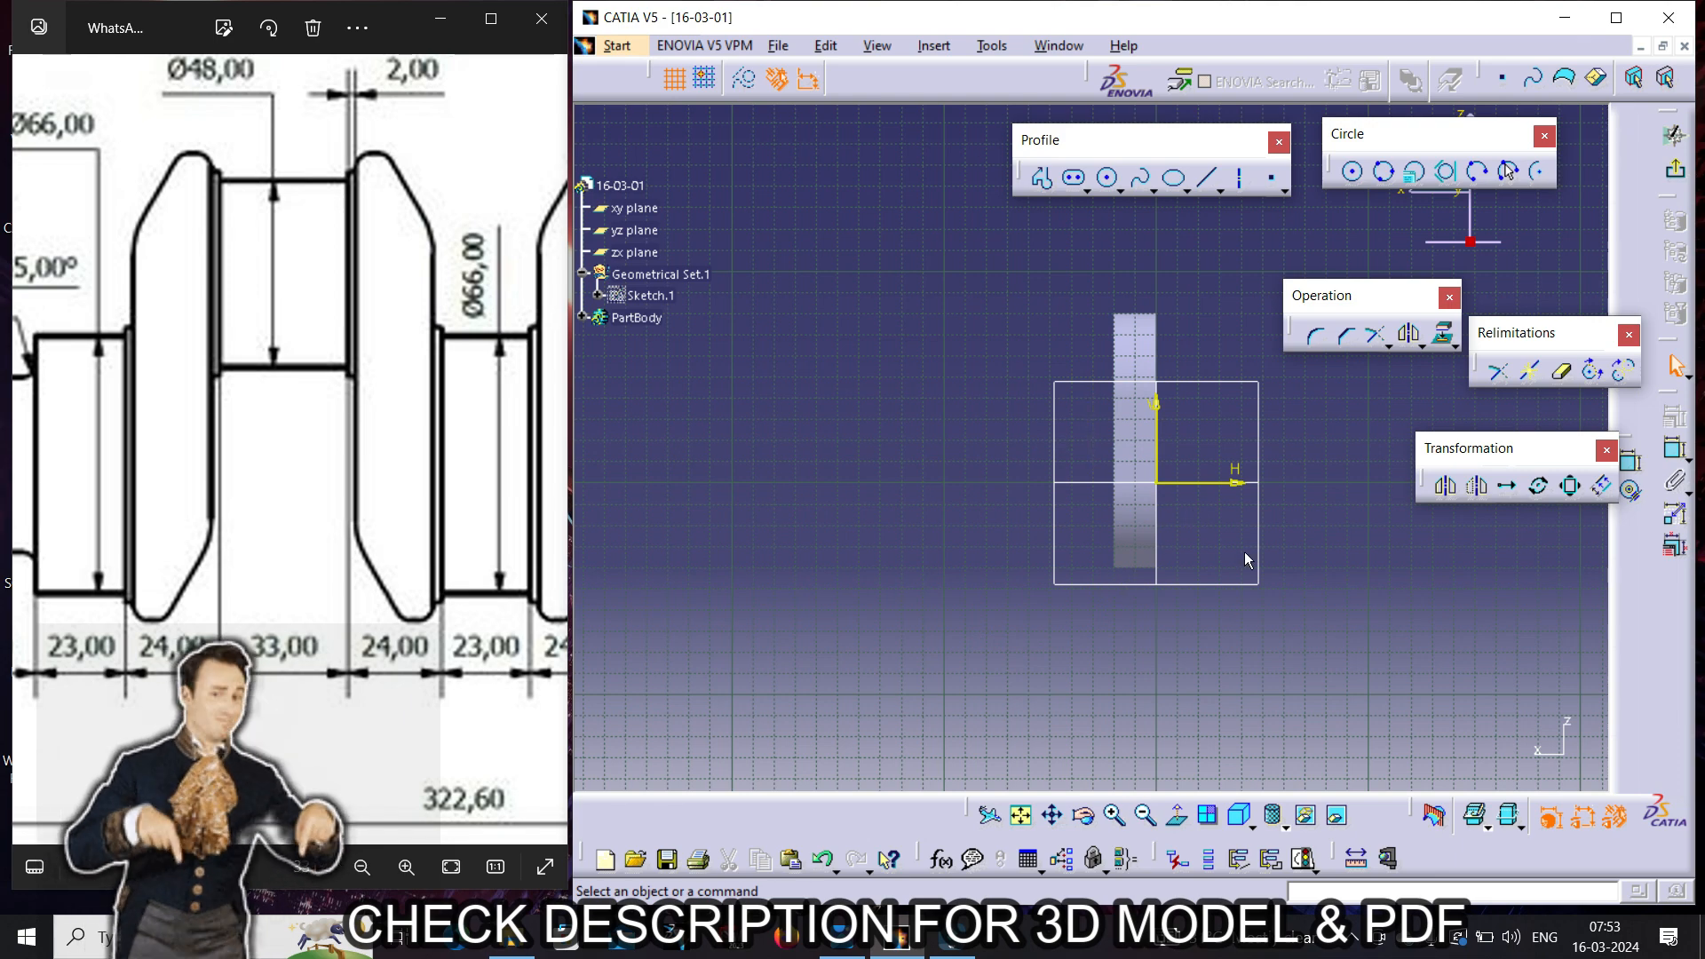
- Sketch a closed right triangle about 32 mm tall at the web's upper outer corner, on the side away from the origin
mouse_move(1263, 556)
middle_down()
mouse_move(1277, 558)
mouse_move(1276, 437)
mouse_move(1061, 610)
middle_up()
click(1045, 180)
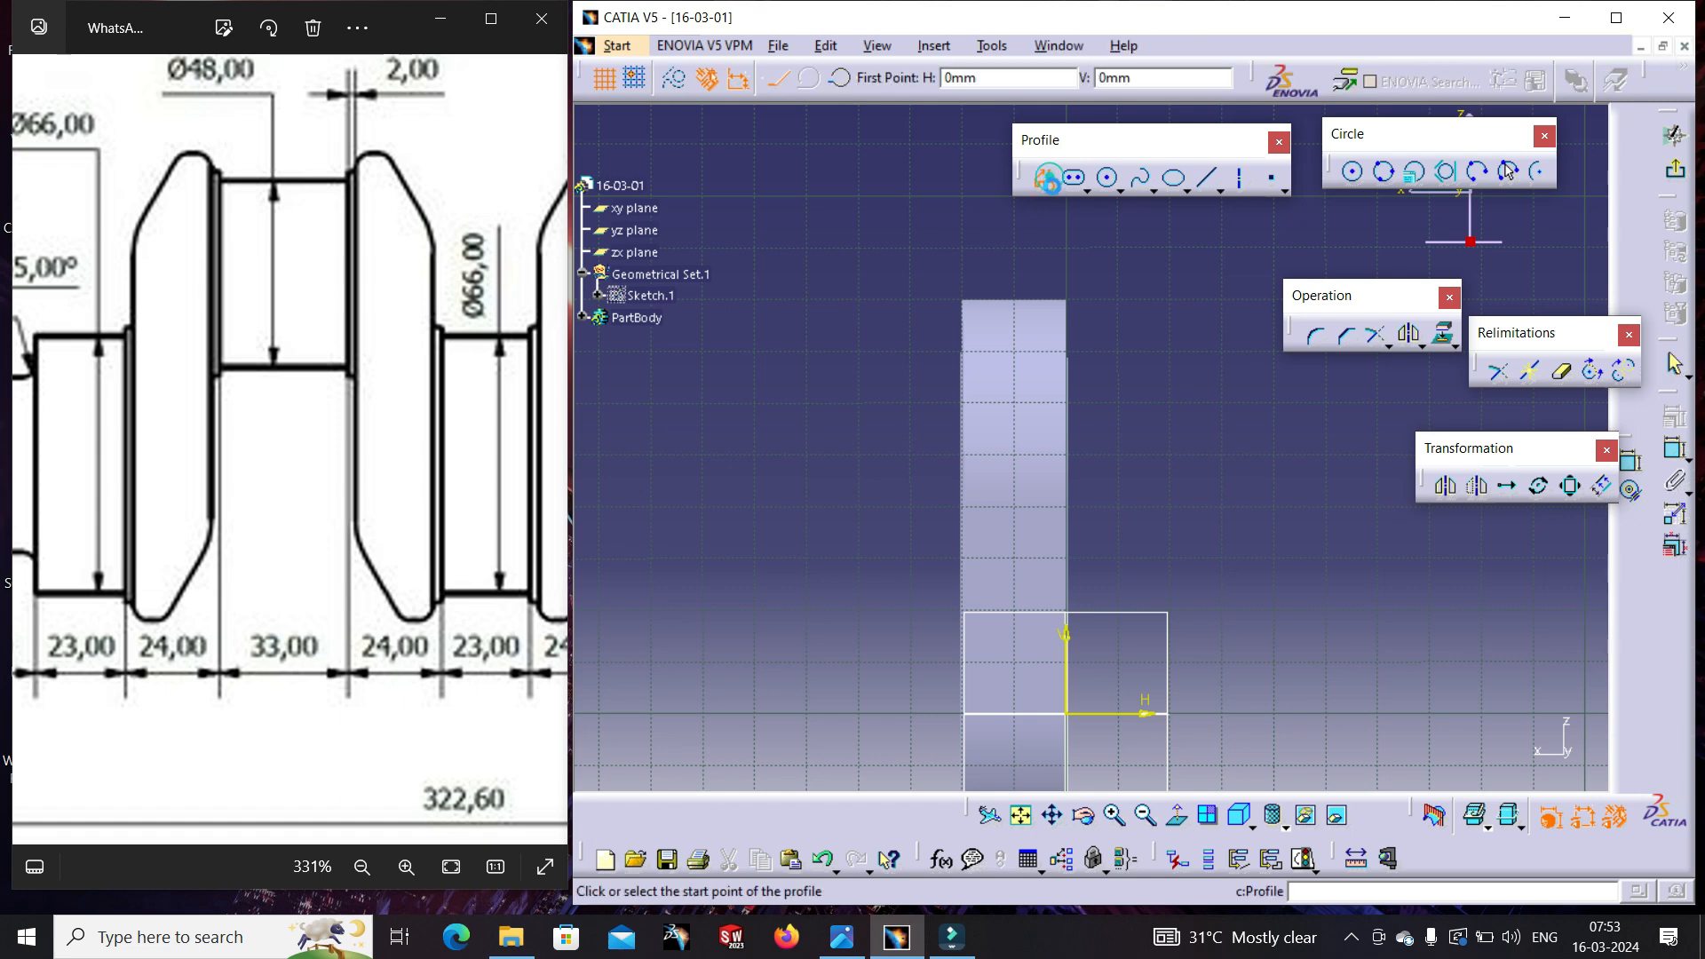
click(957, 295)
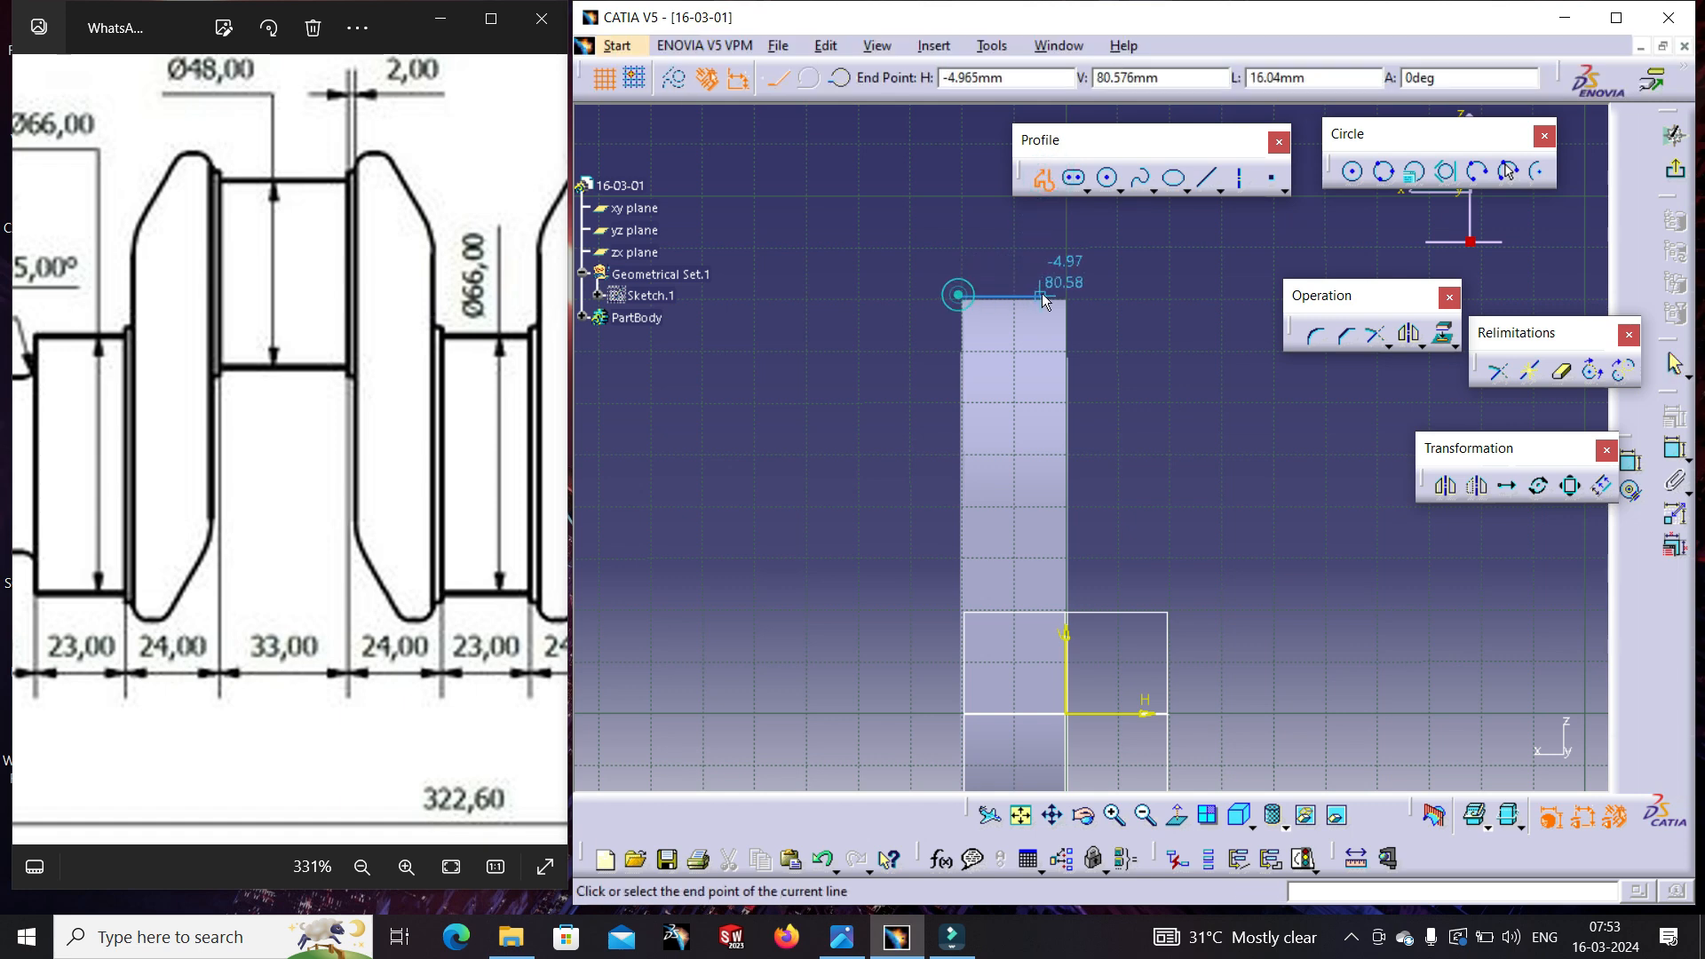
click(1012, 296)
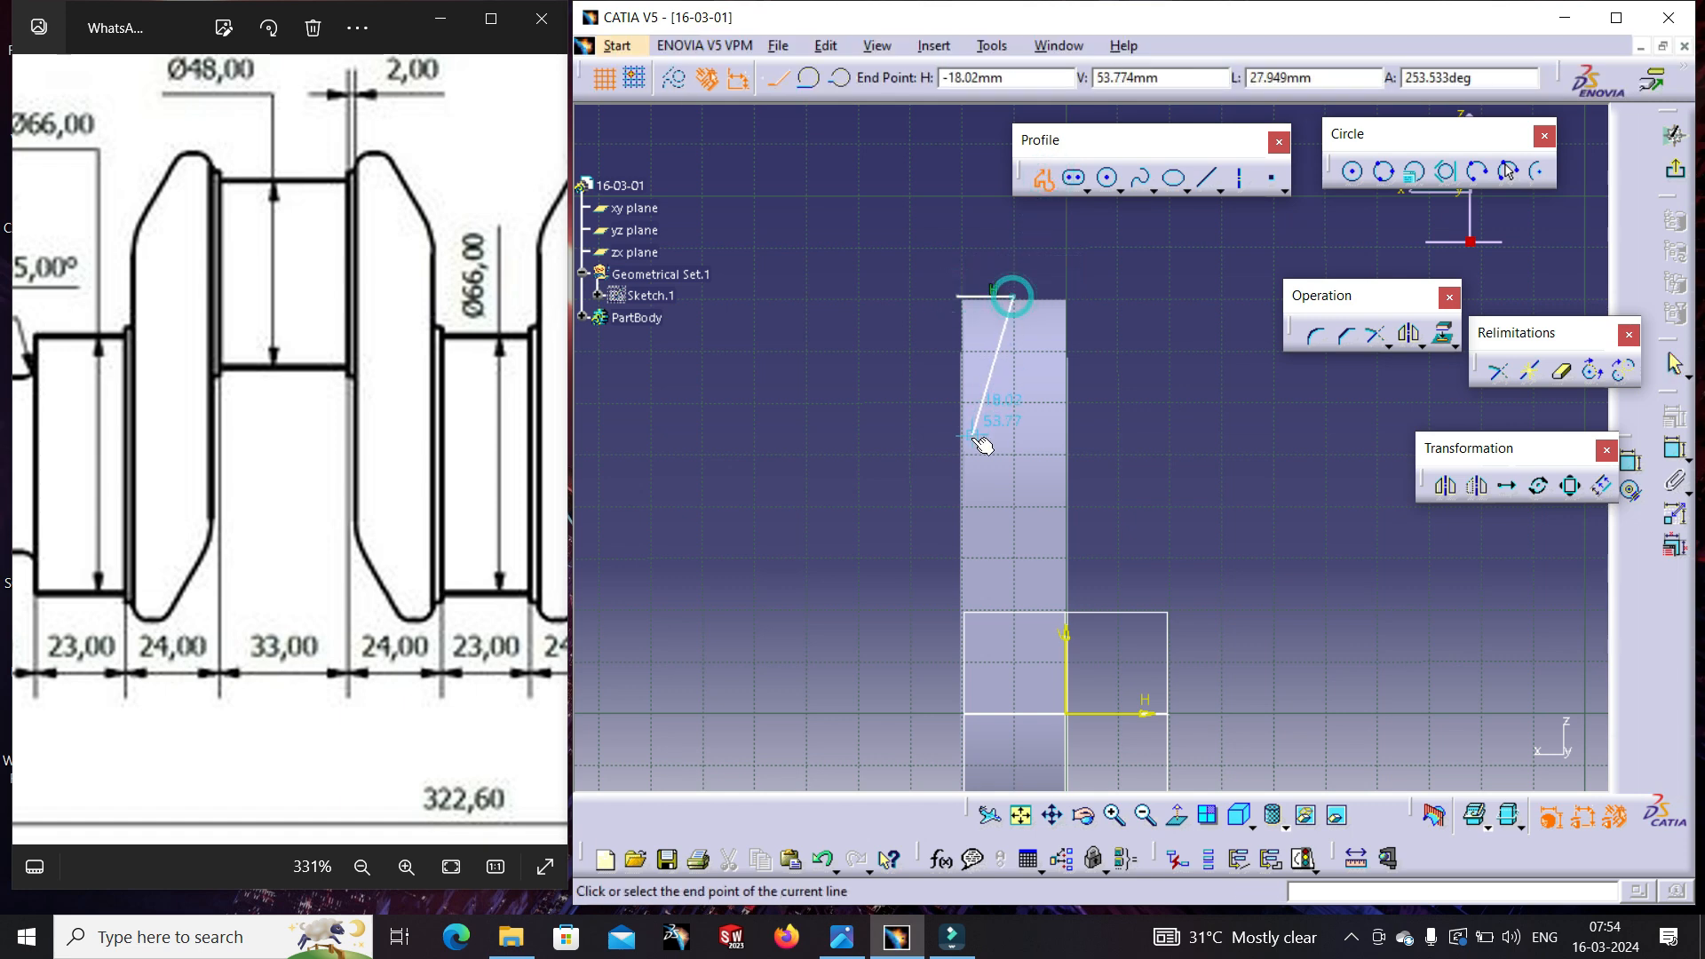
click(957, 458)
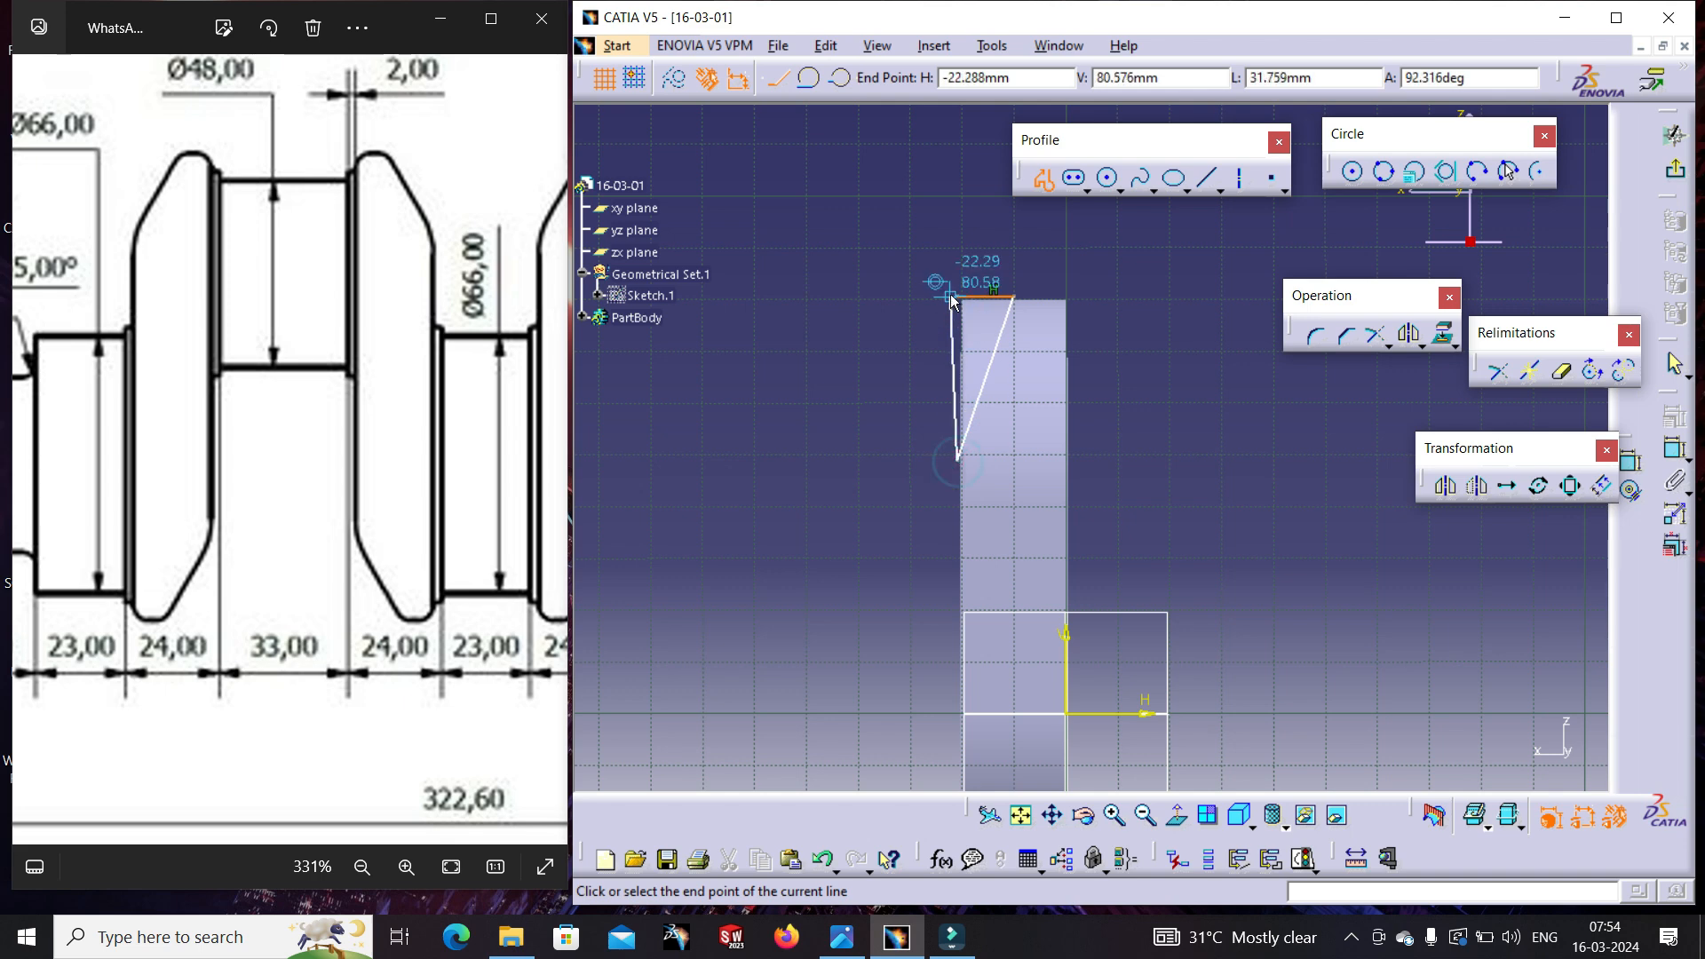
click(957, 296)
- Move the triangle inside the web and make its vertical side coincident with the web's outer side face
drag(957, 375, 989, 369)
click(963, 442)
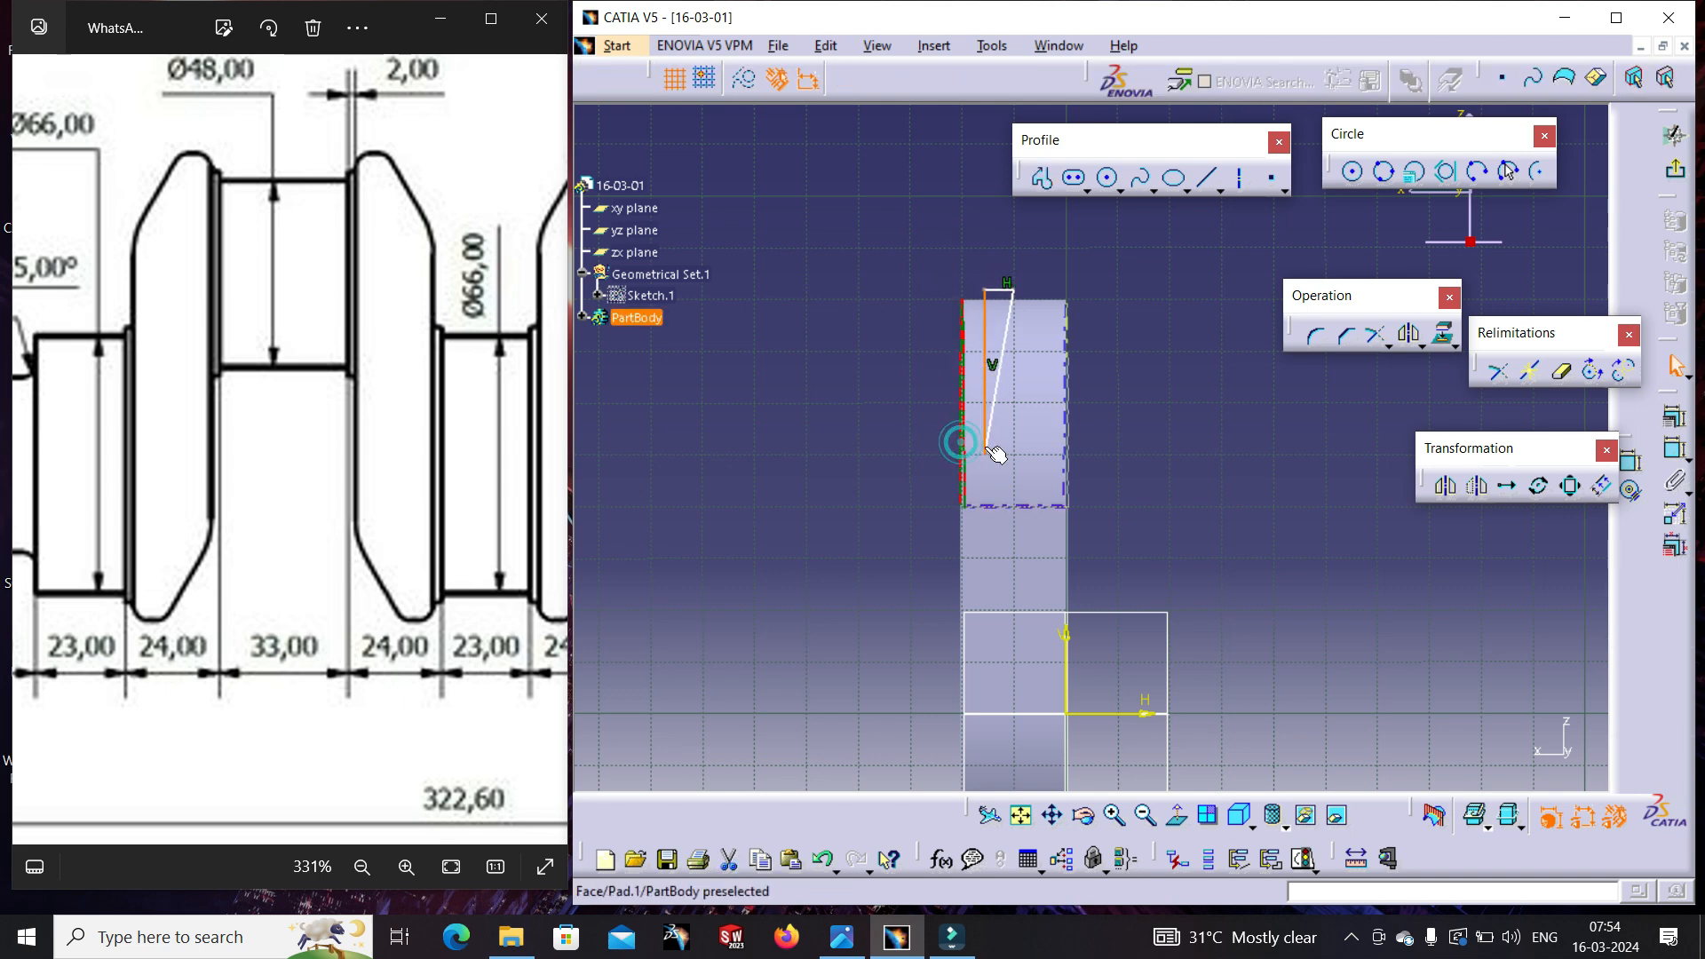
click(1674, 416)
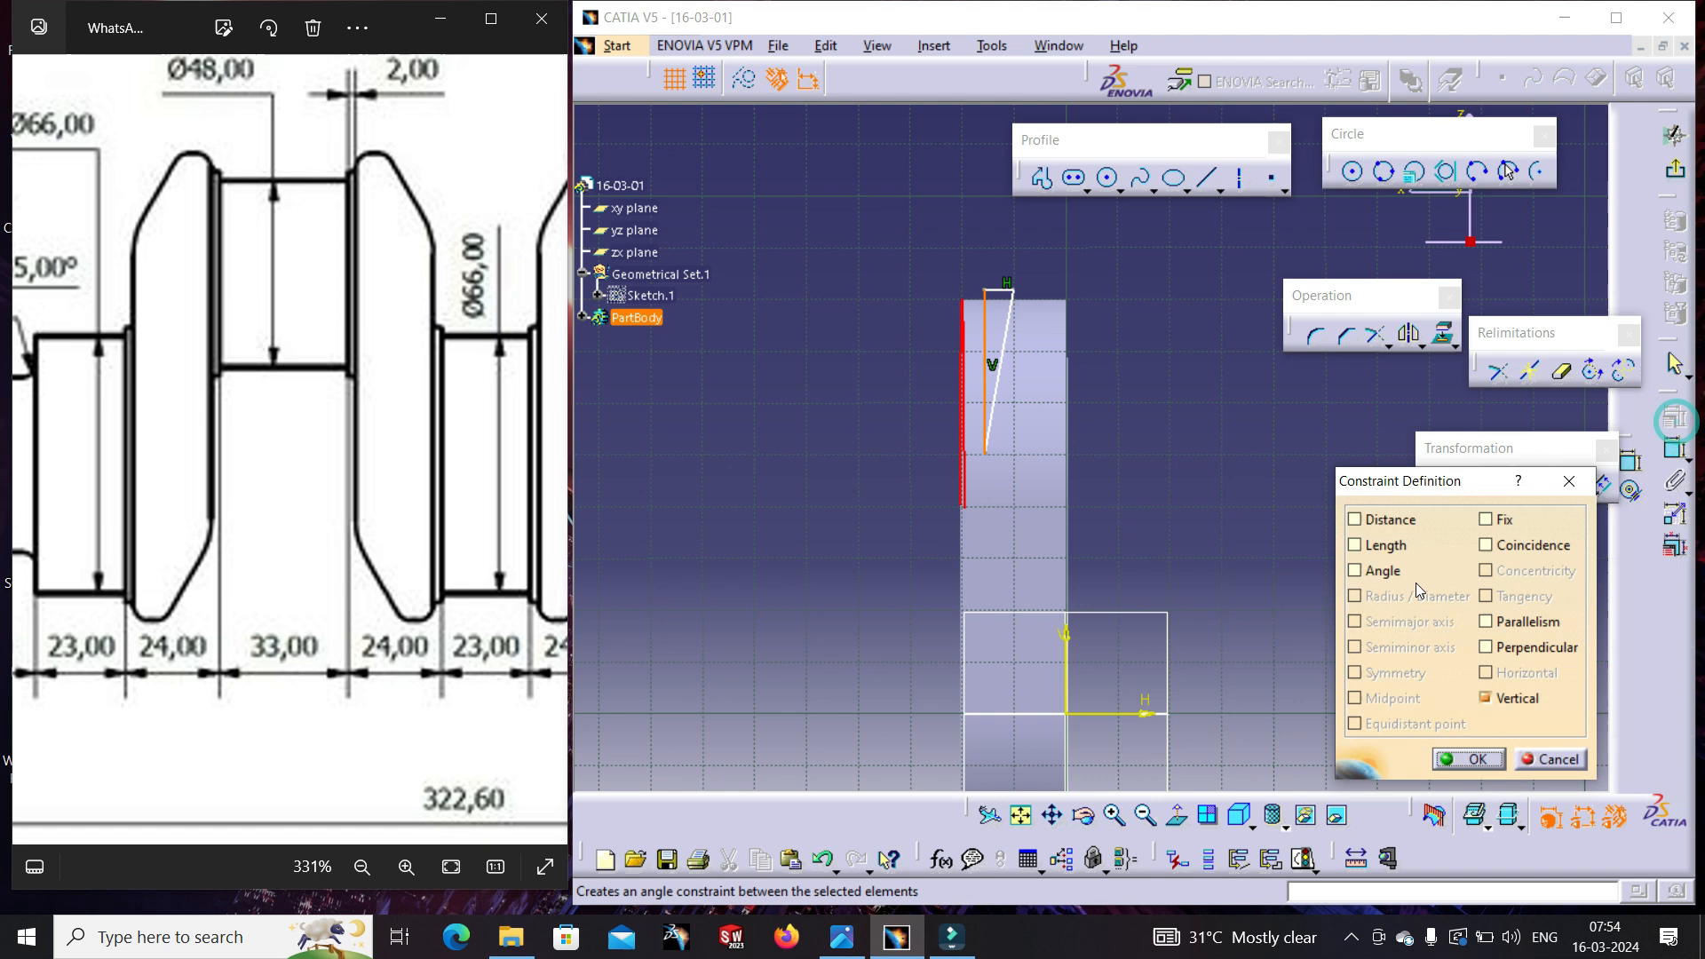
click(1529, 547)
click(1467, 760)
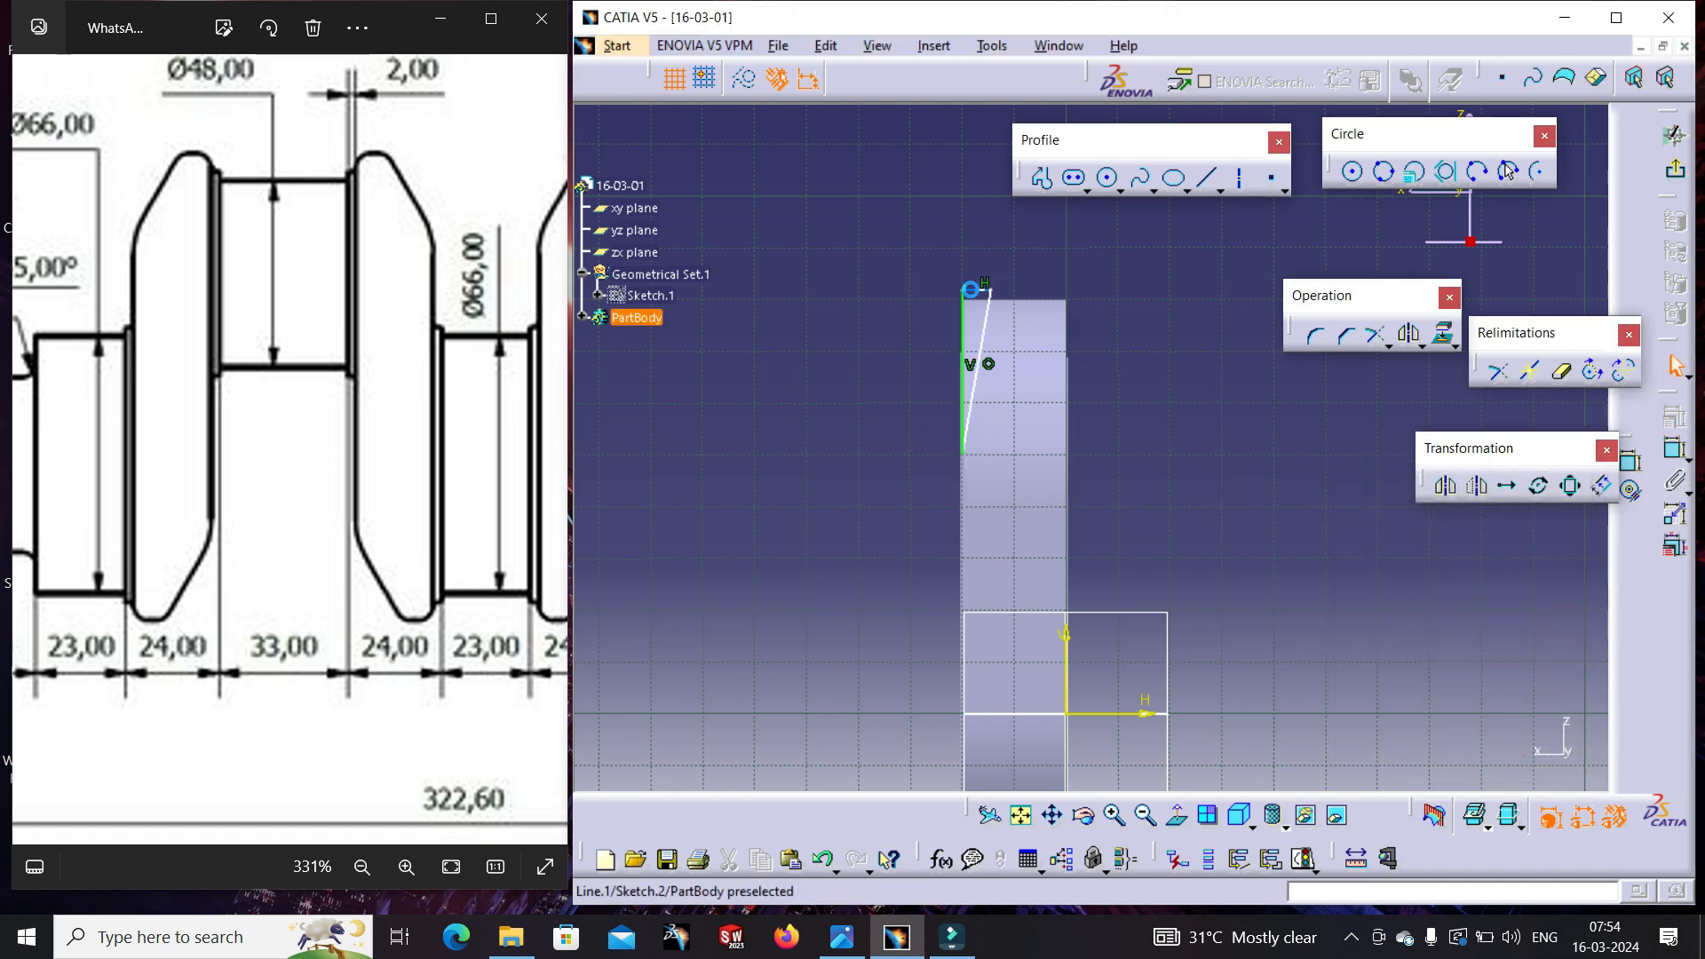
- Lower the triangle's horizontal side within the web and project the web's top silhouette edge into the sketch
drag(971, 291, 998, 347)
click(1030, 300)
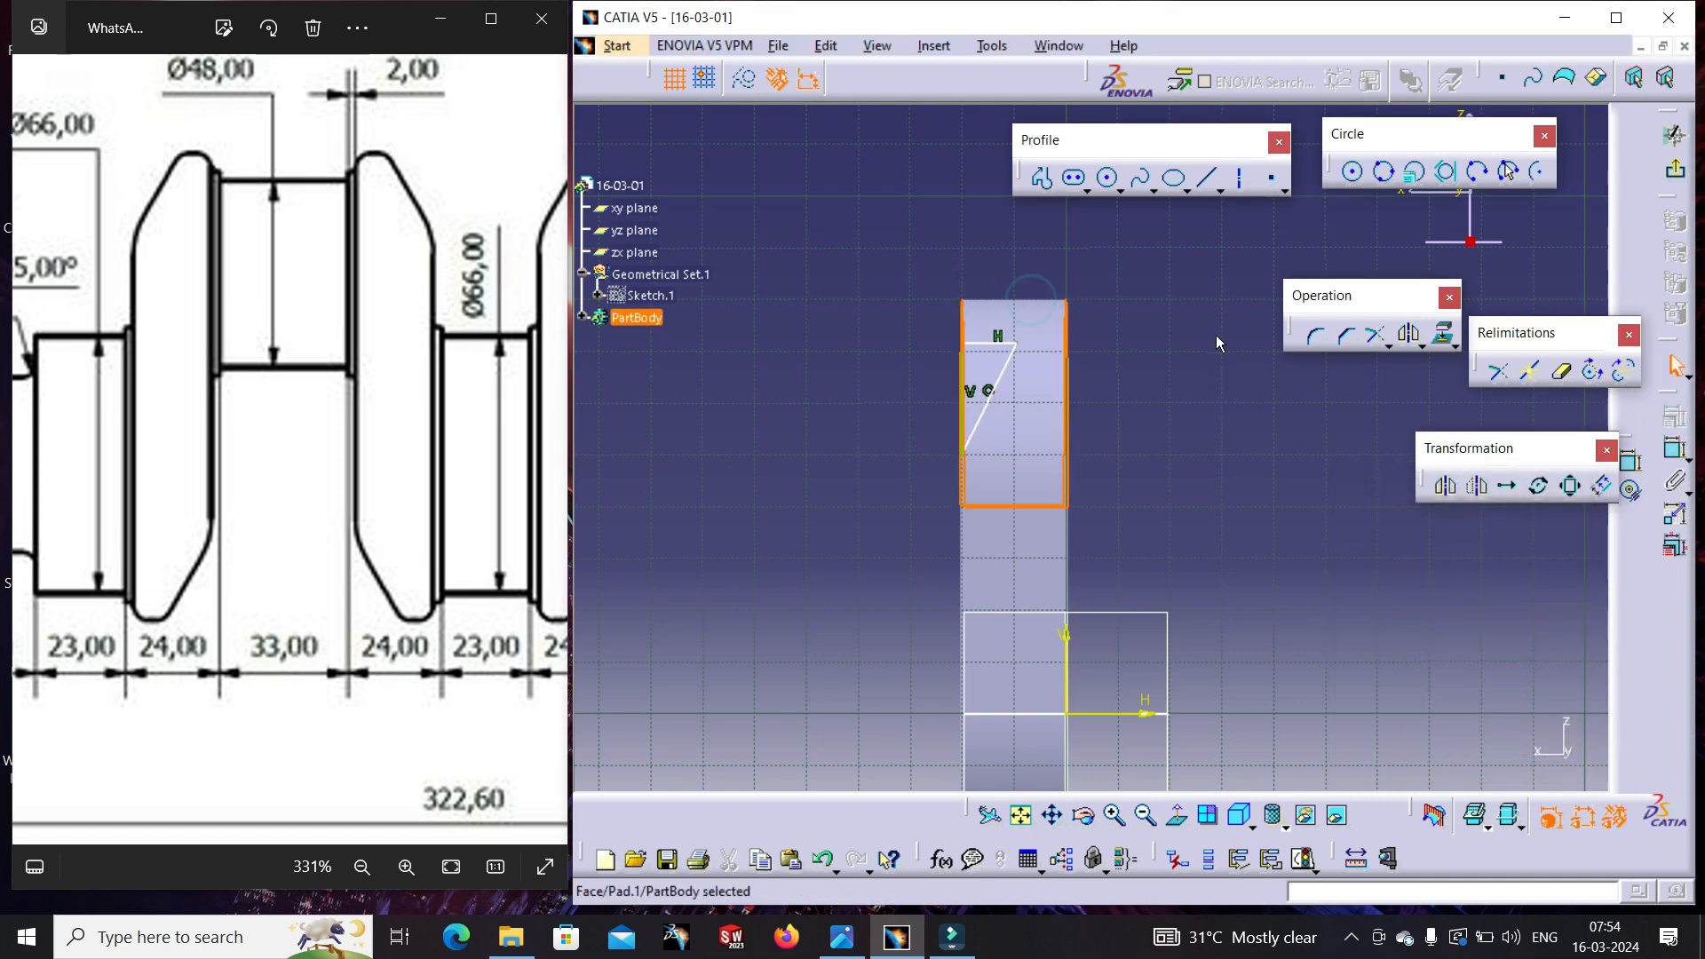
click(1454, 345)
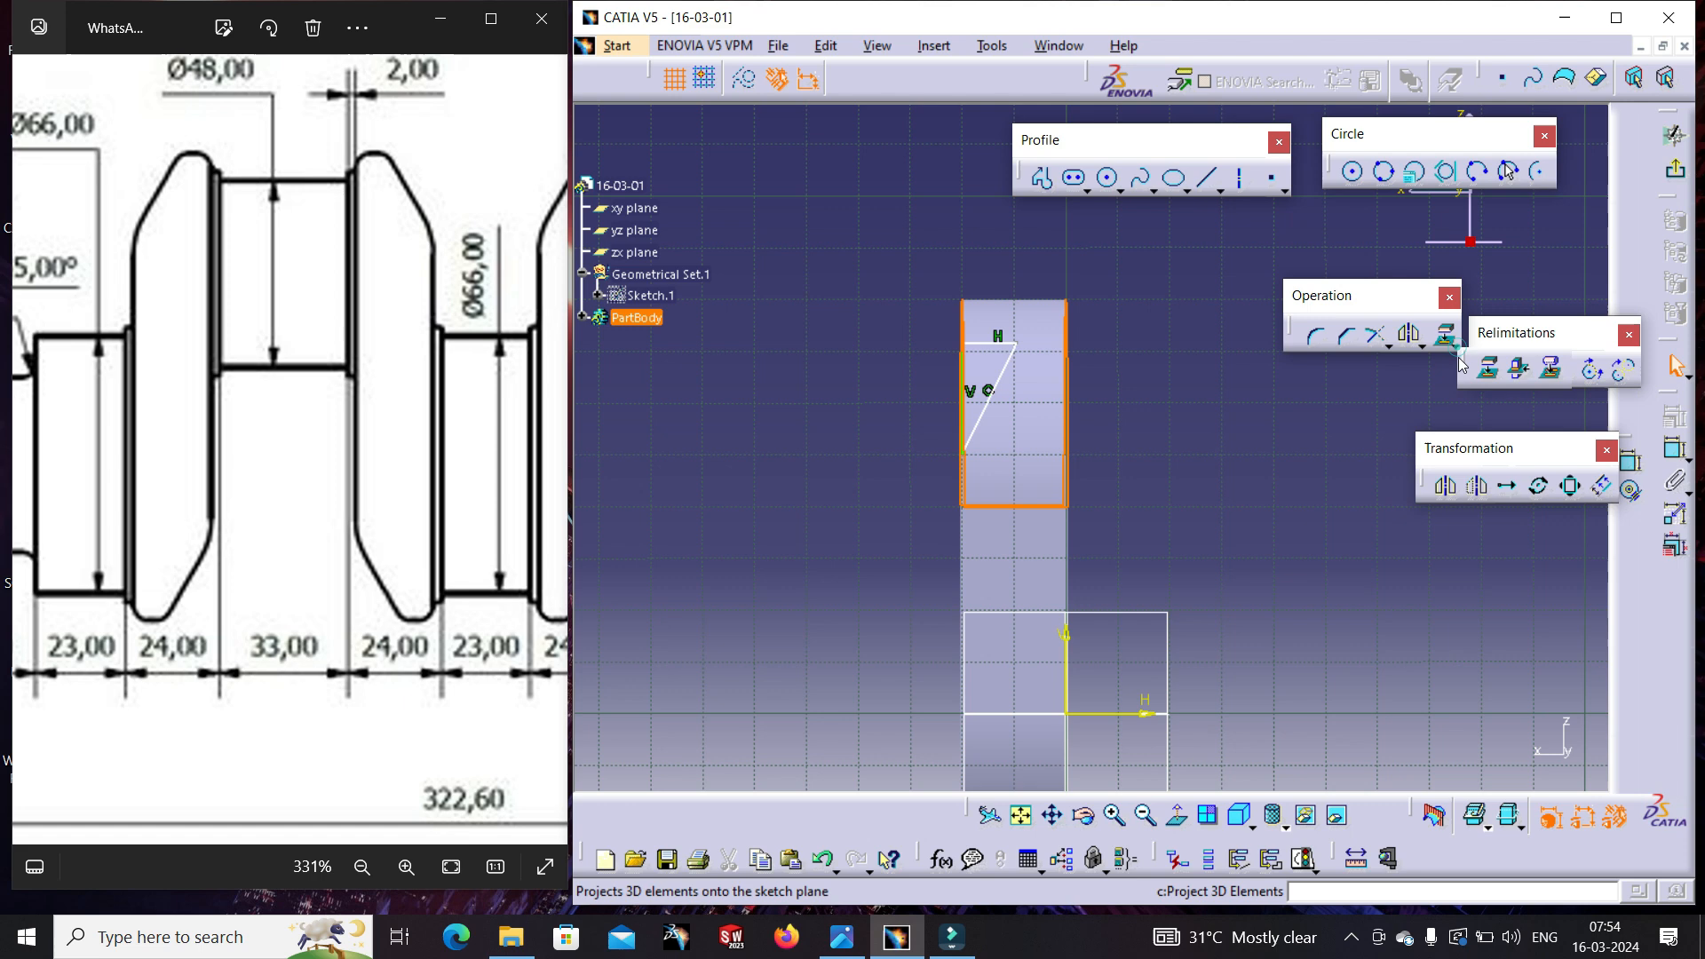
click(1554, 373)
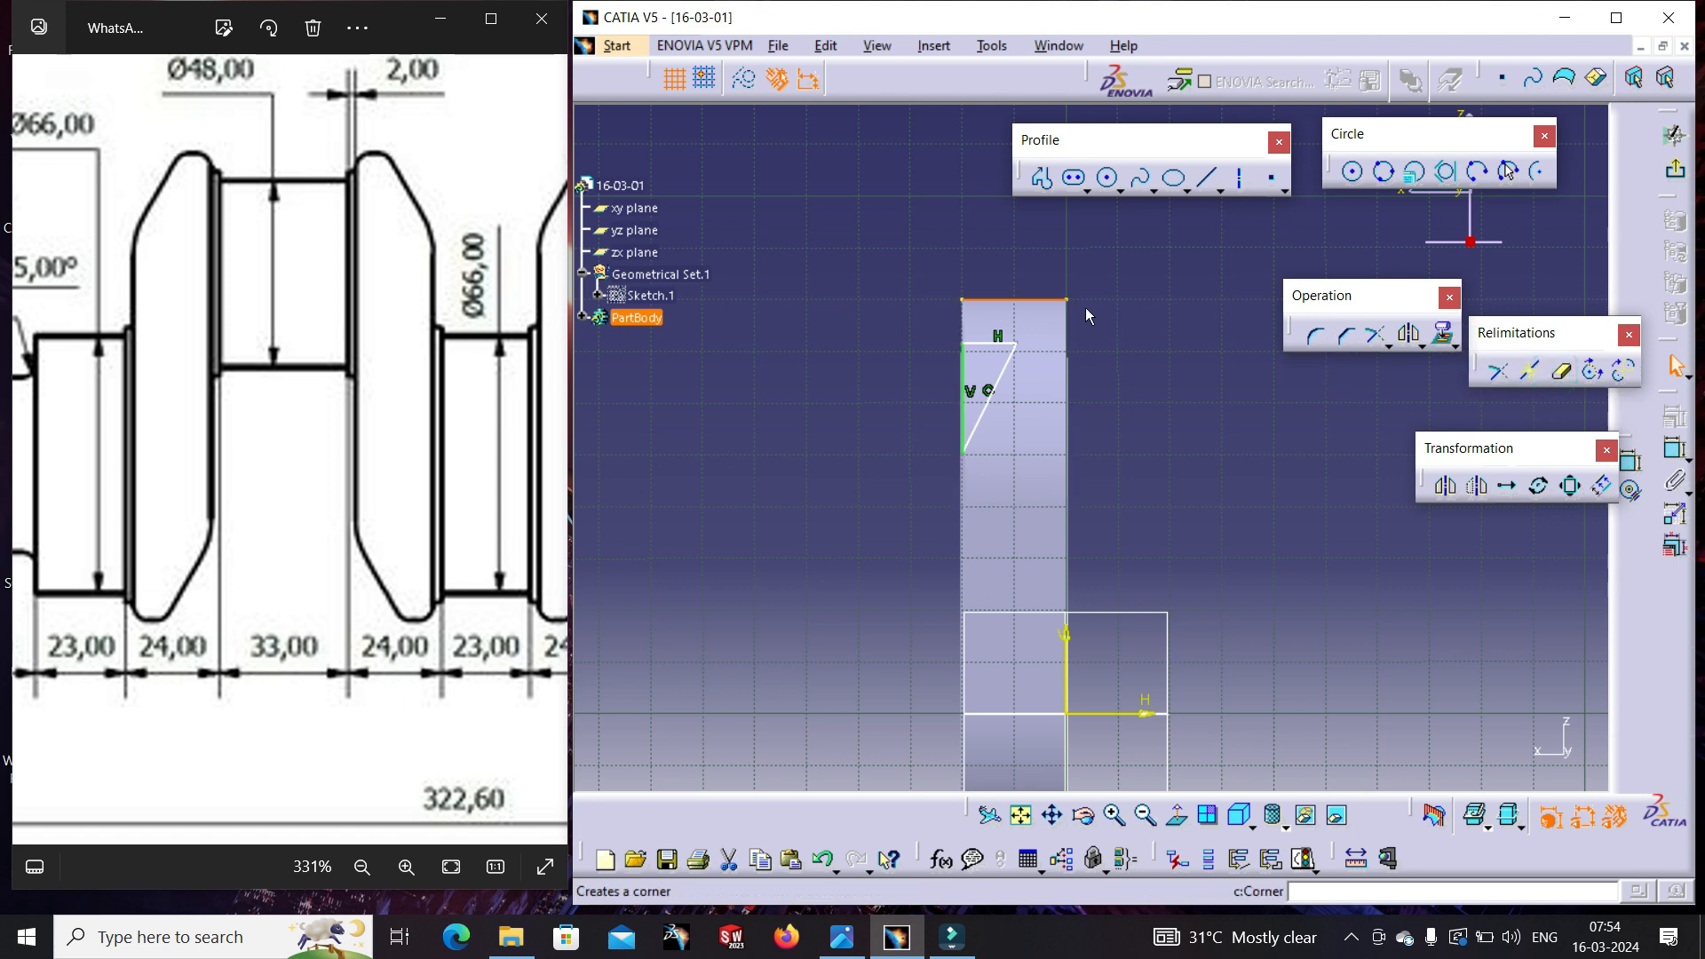
- Make the triangle's horizontal side coincident with the projected top edge of the web
click(745, 80)
click(852, 175)
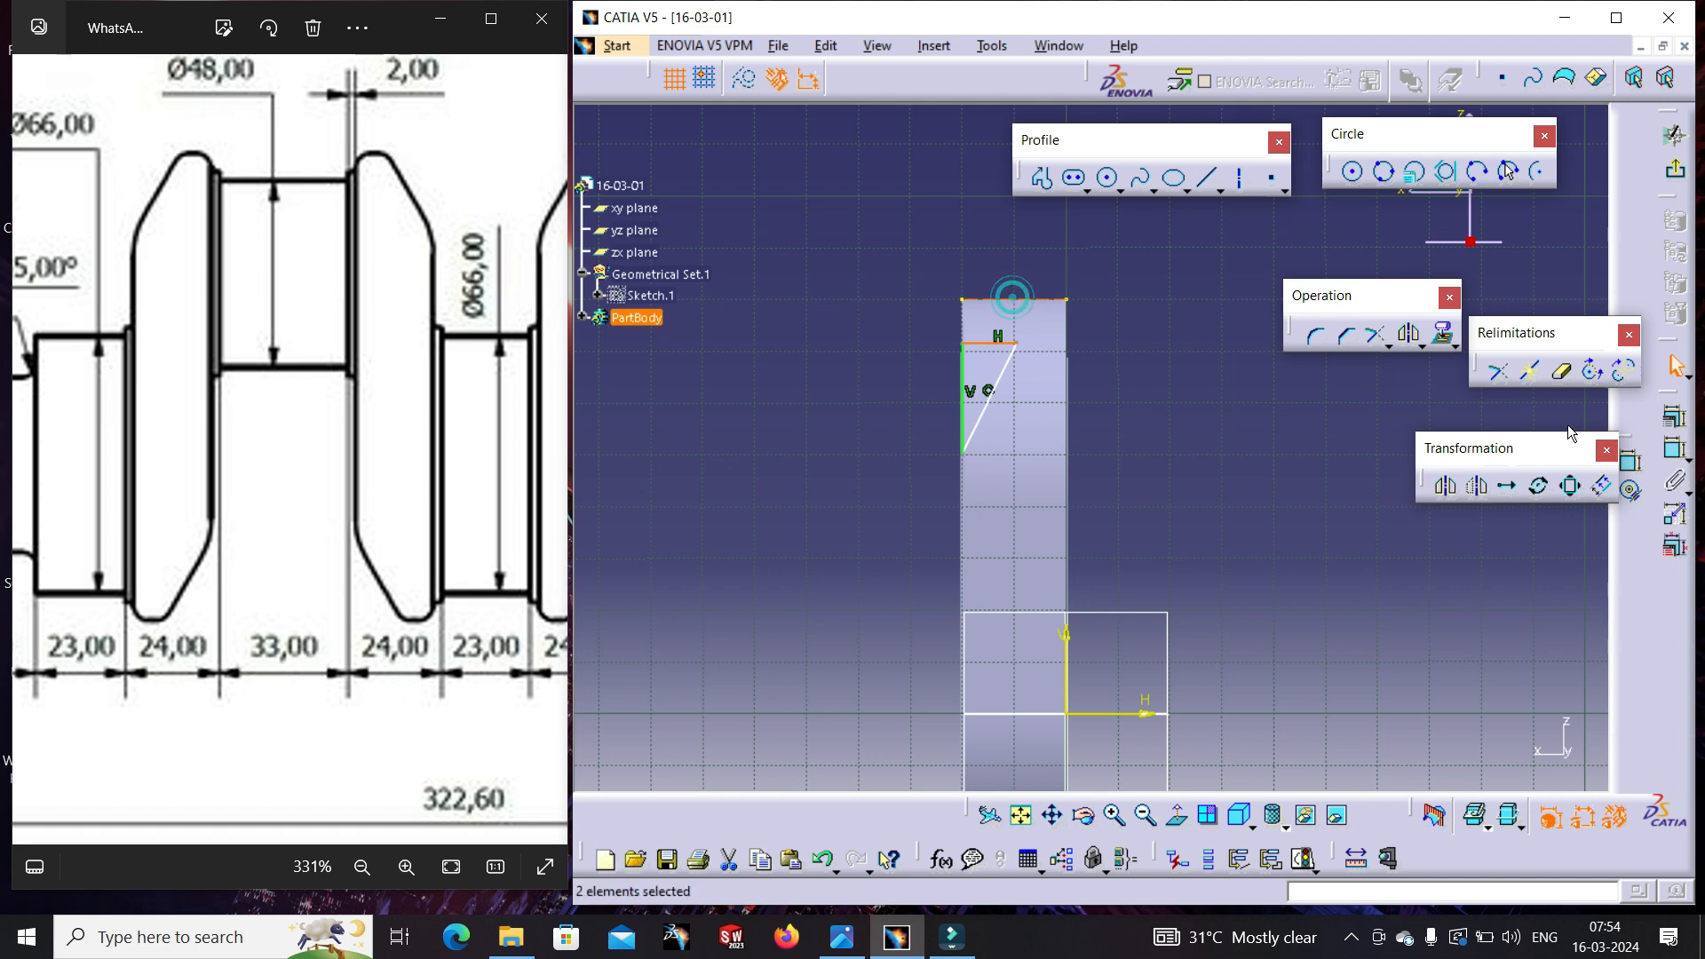
click(1673, 416)
click(1486, 544)
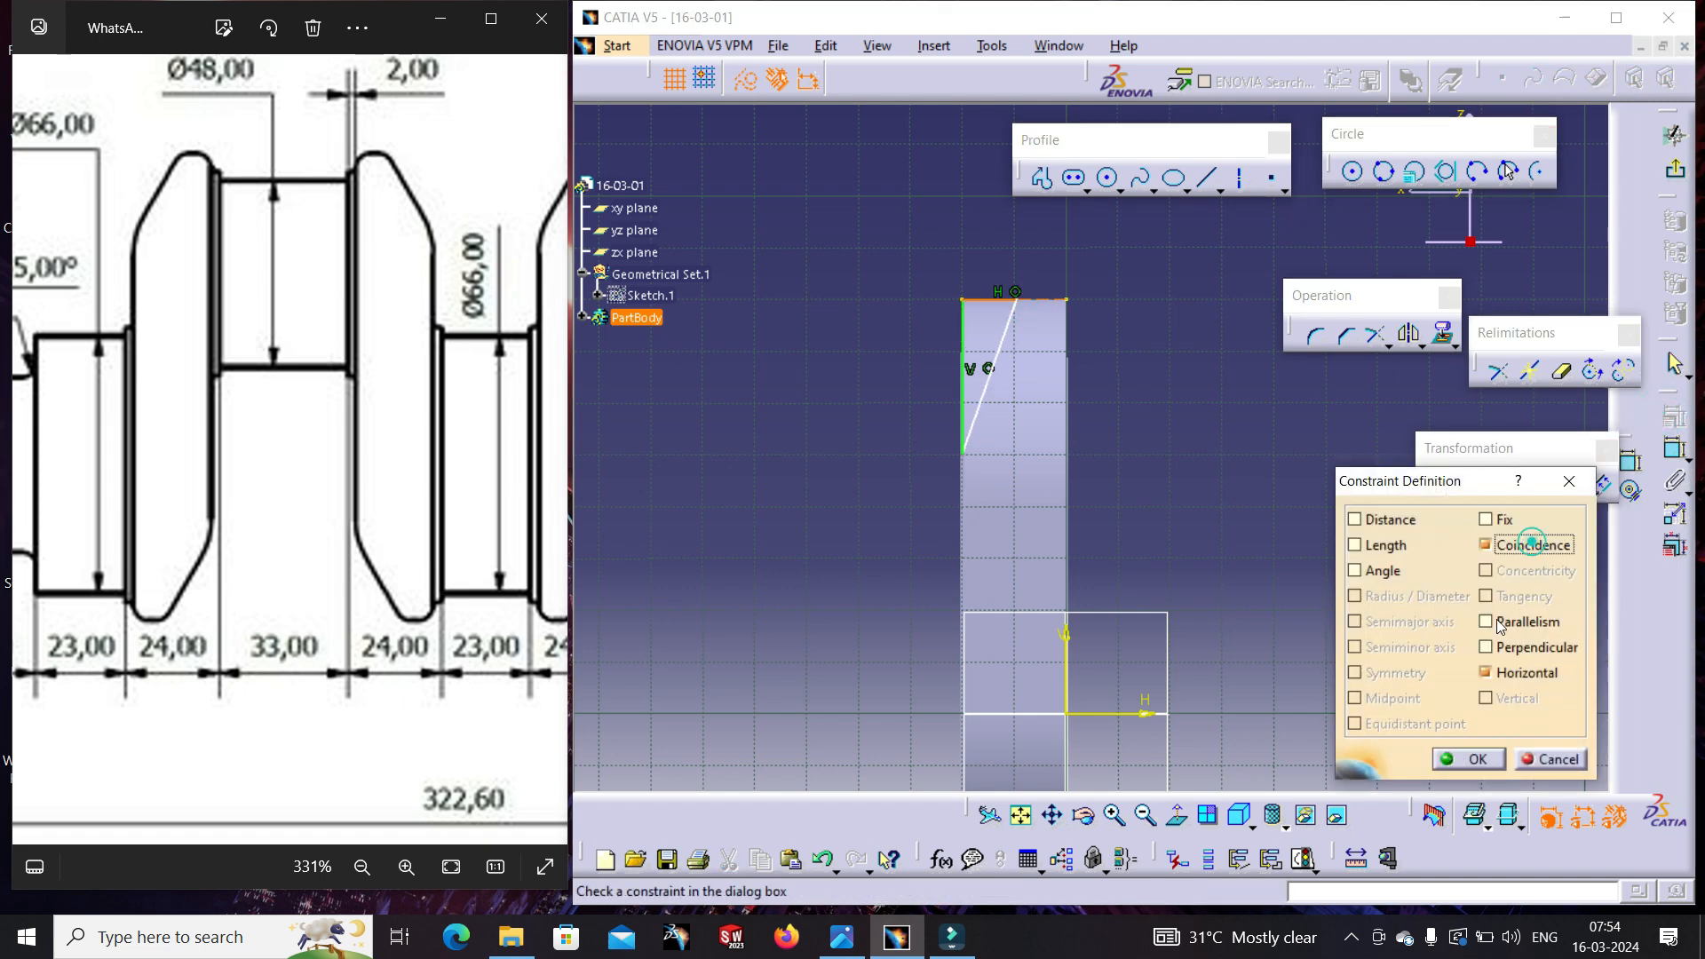
click(1465, 759)
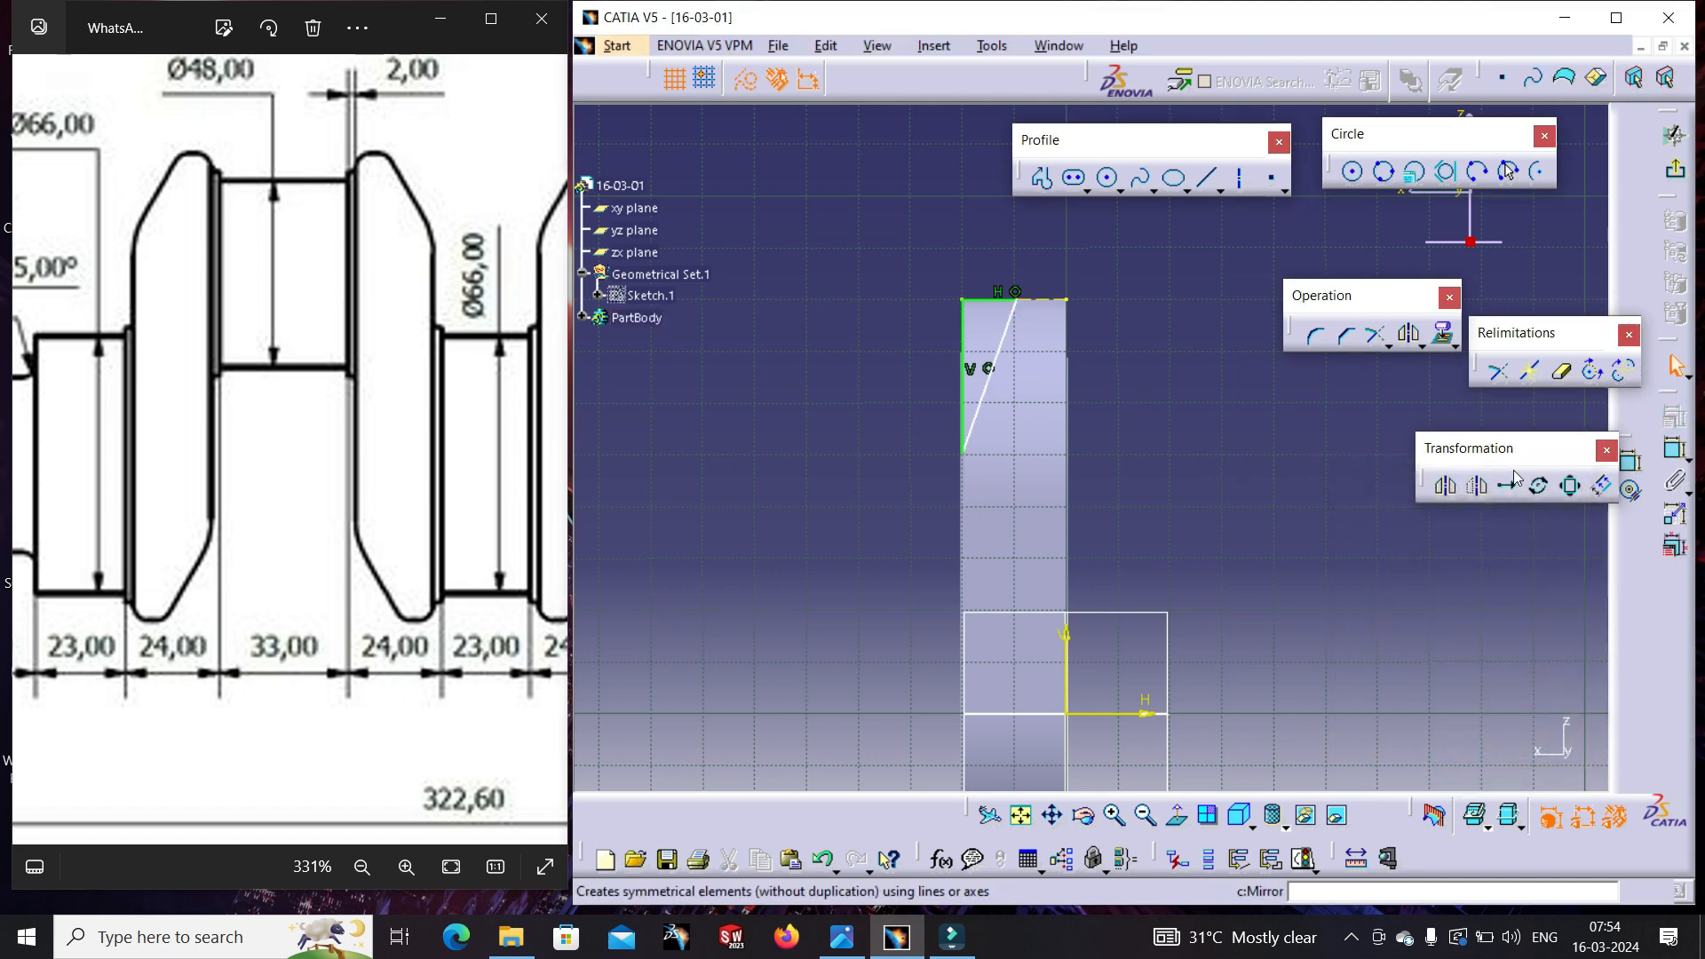
- Dimension the upper triangle's horizontal side and set it to 10 mm
click(1634, 463)
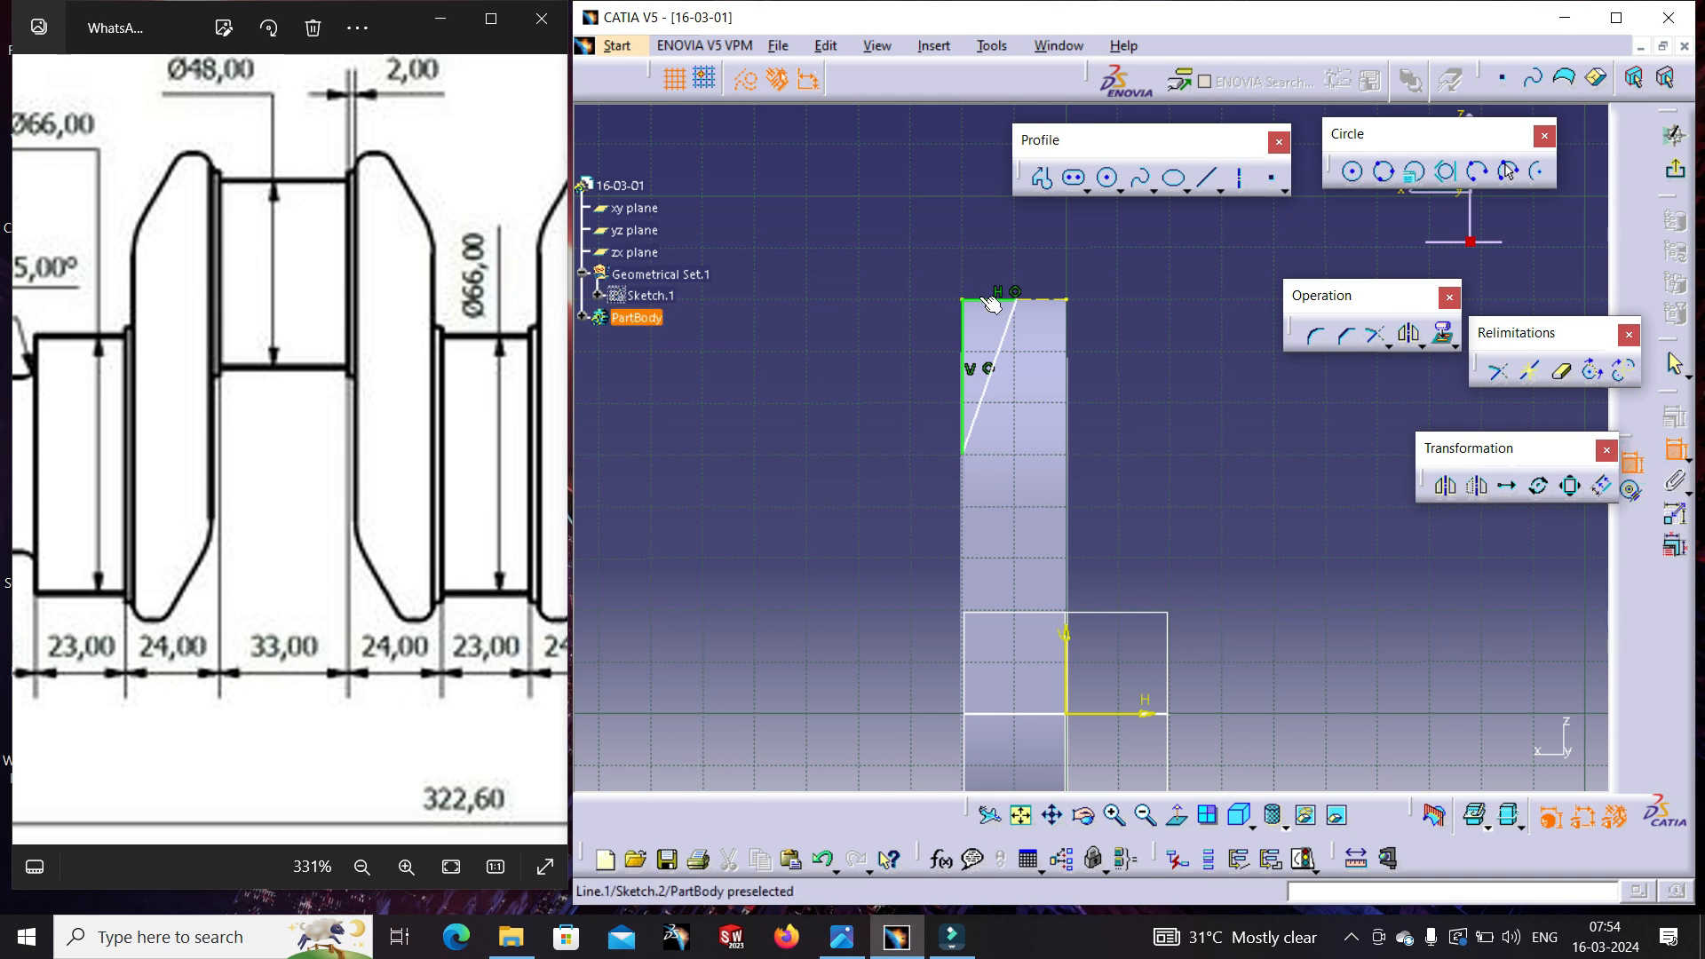
click(988, 300)
double_click(928, 258)
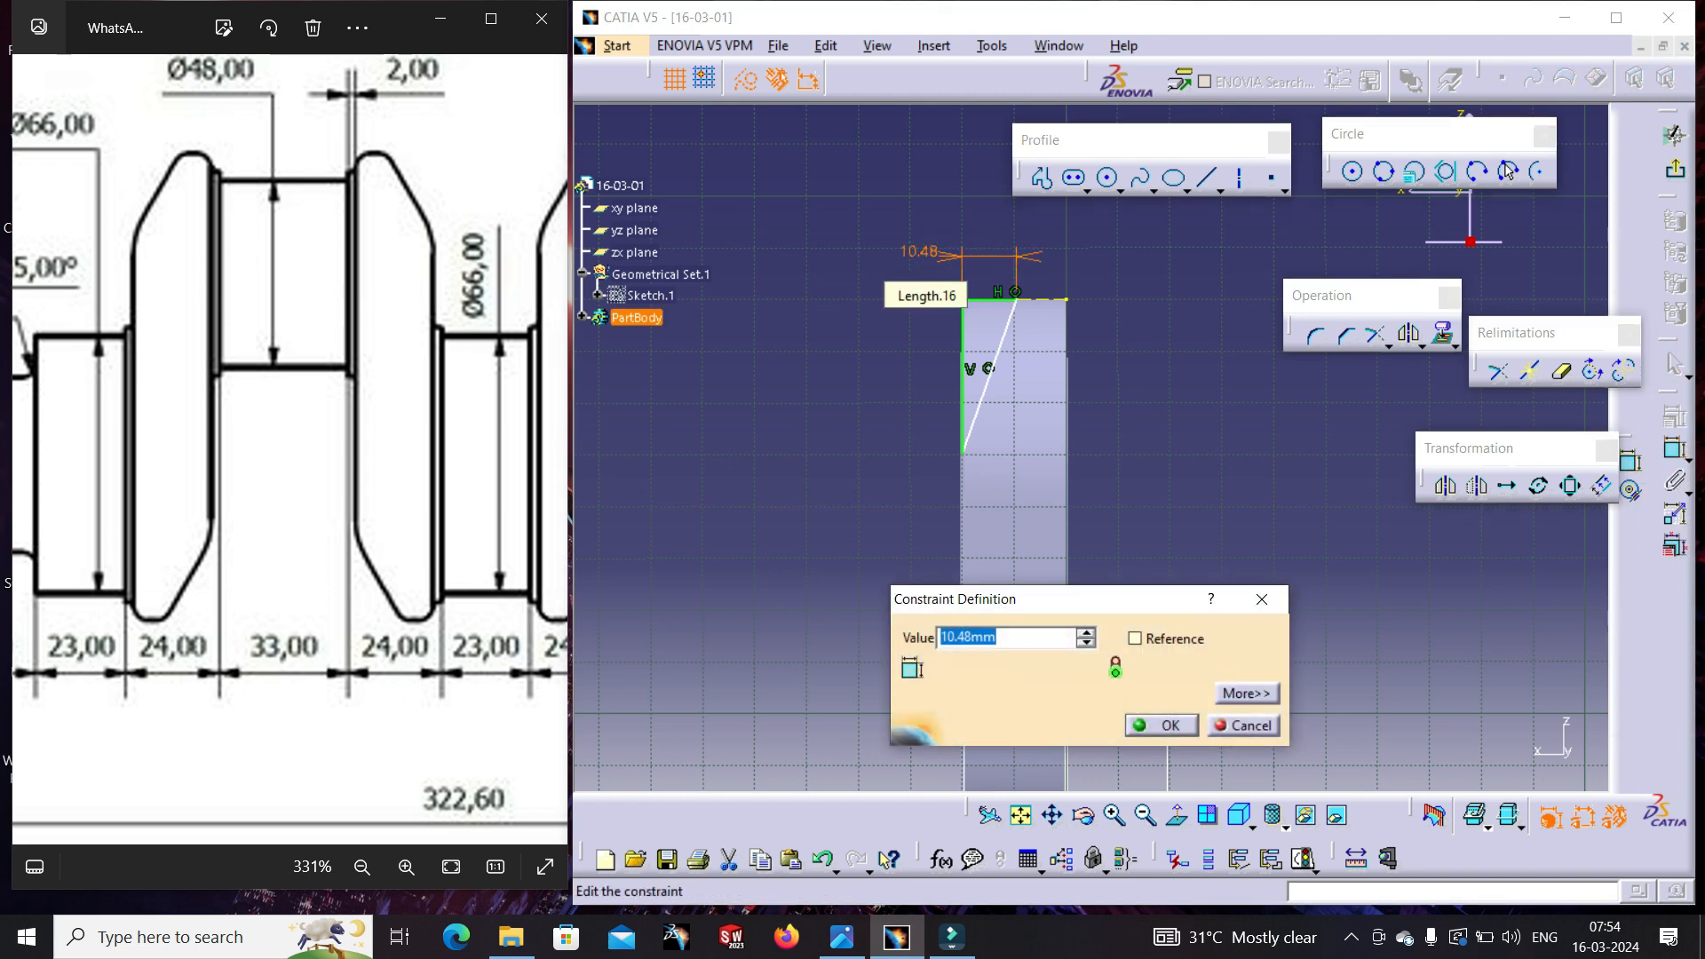
text(10)
key(Return)
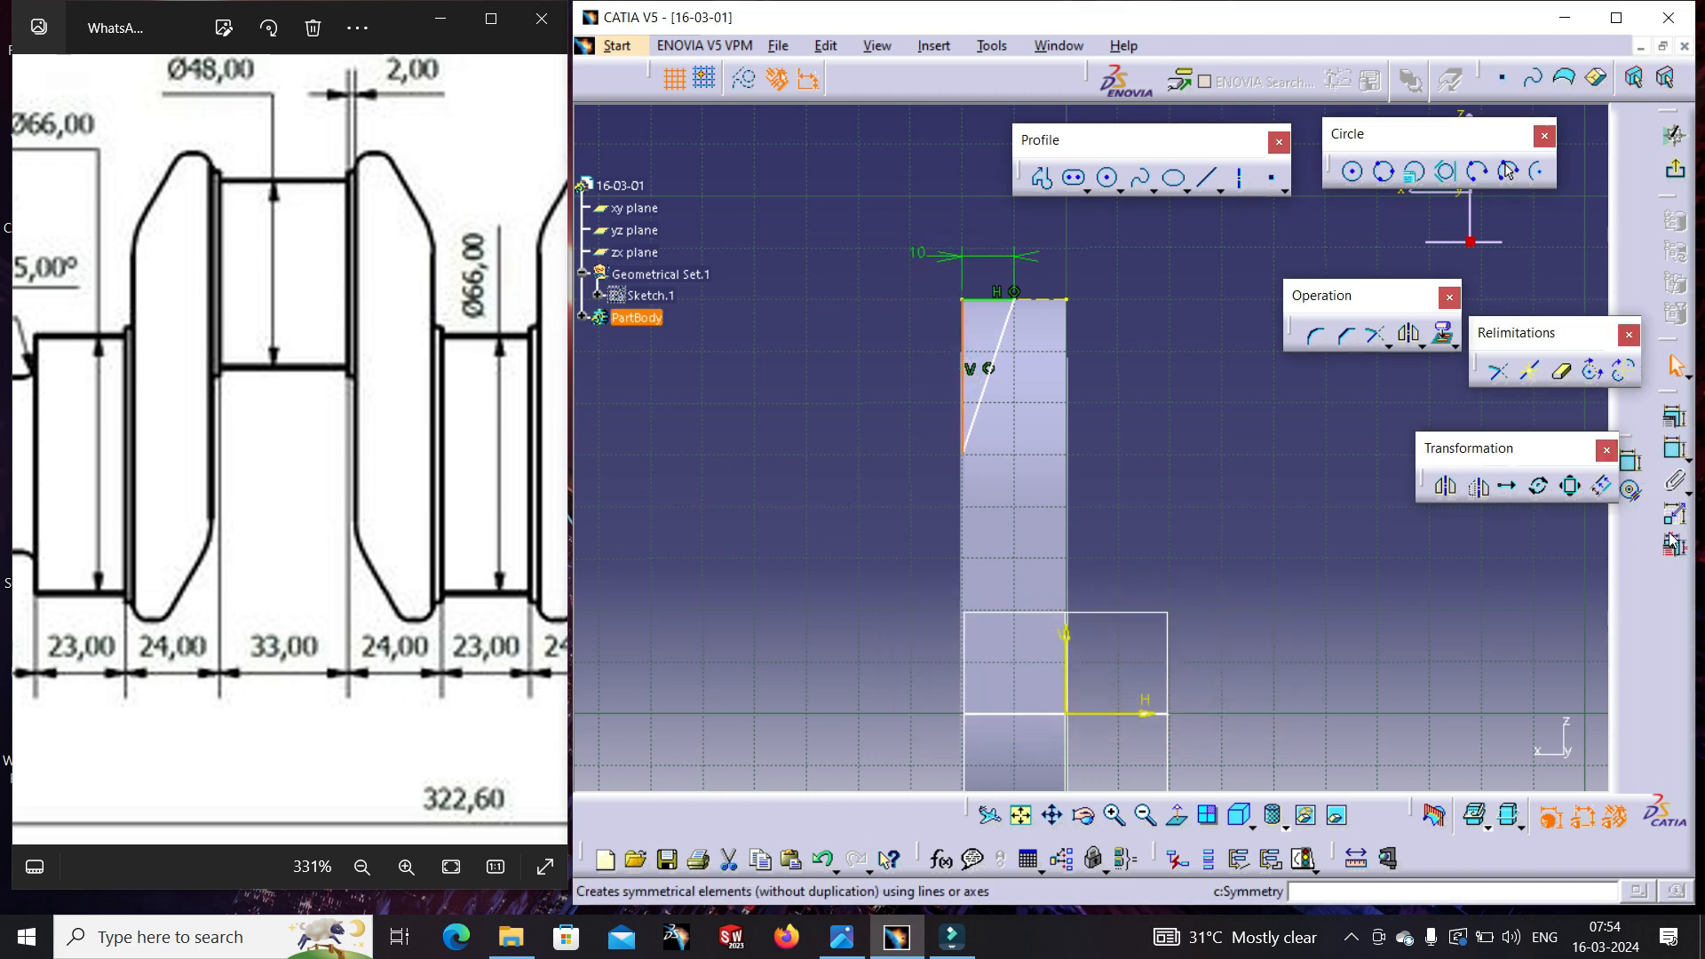
- Dimension the upper triangle's vertical side and set it to 20 mm
click(1676, 450)
click(985, 386)
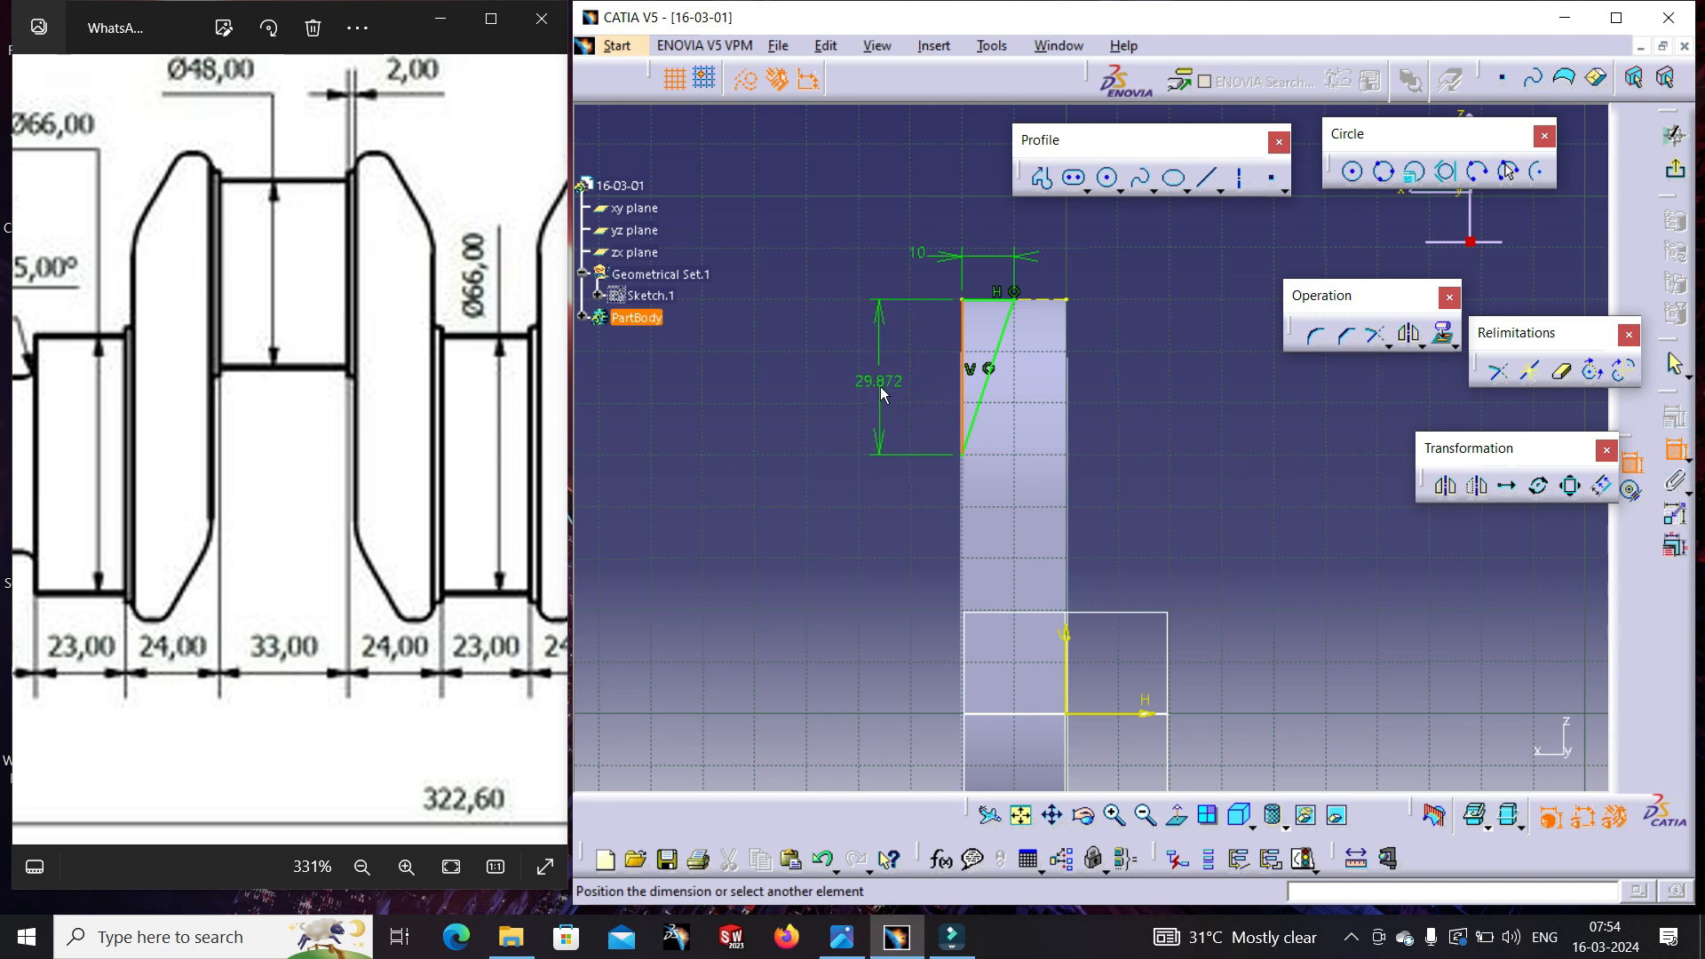
click(881, 386)
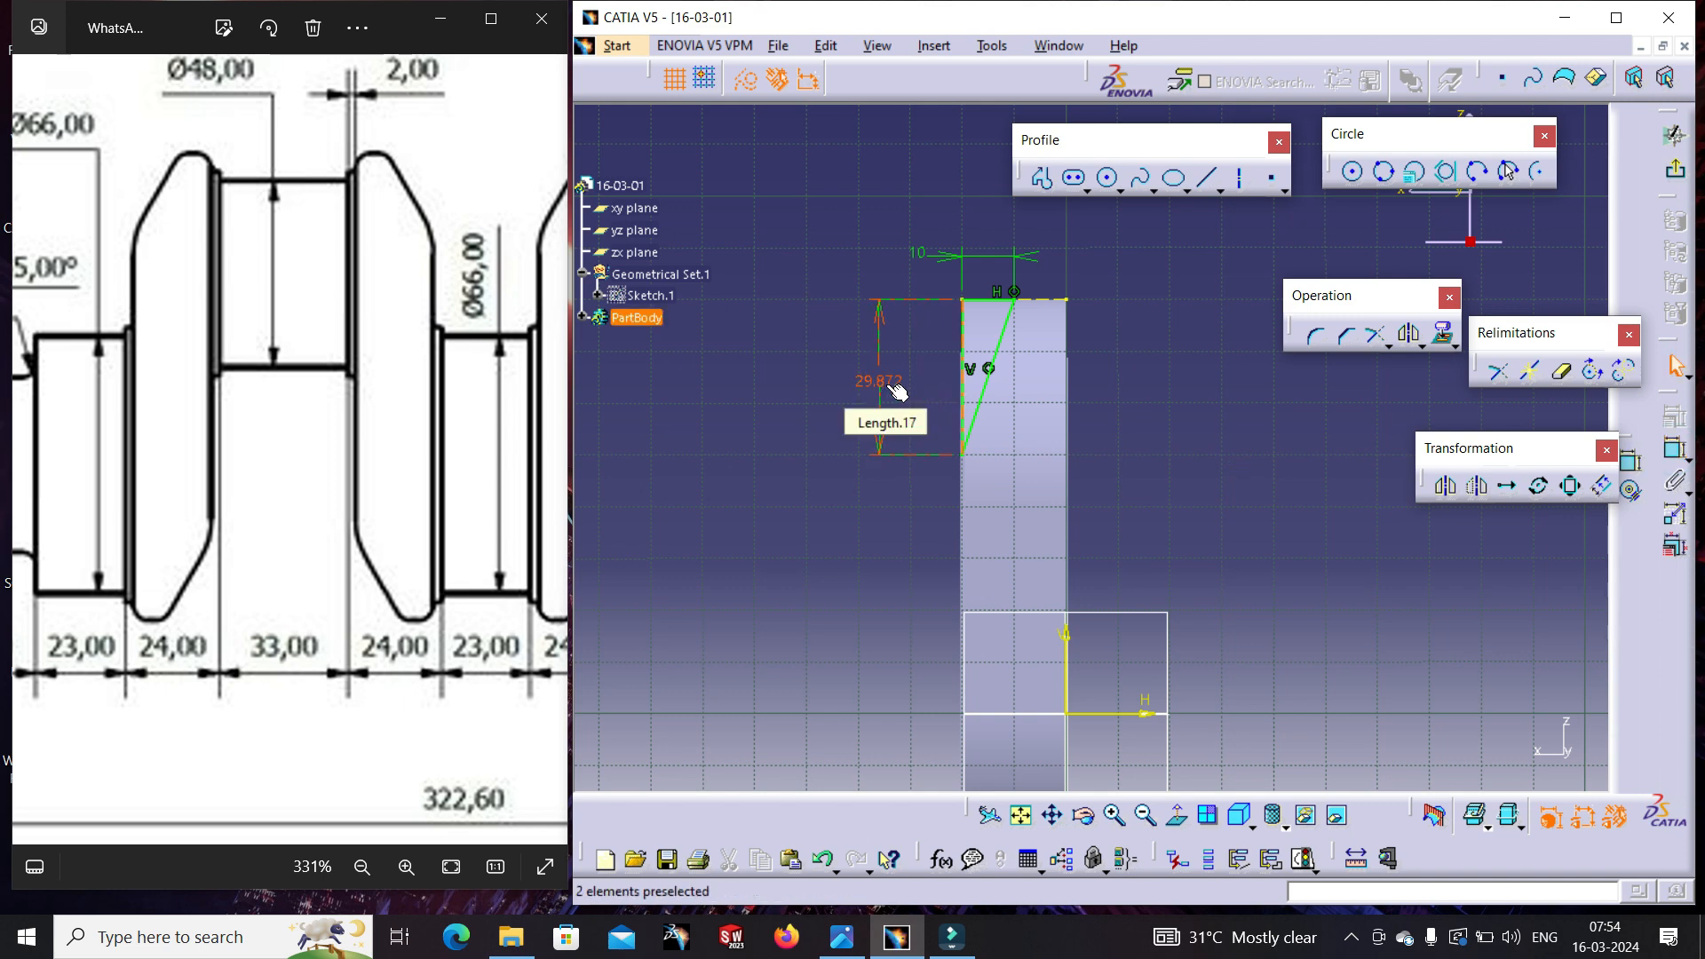
double_click(891, 387)
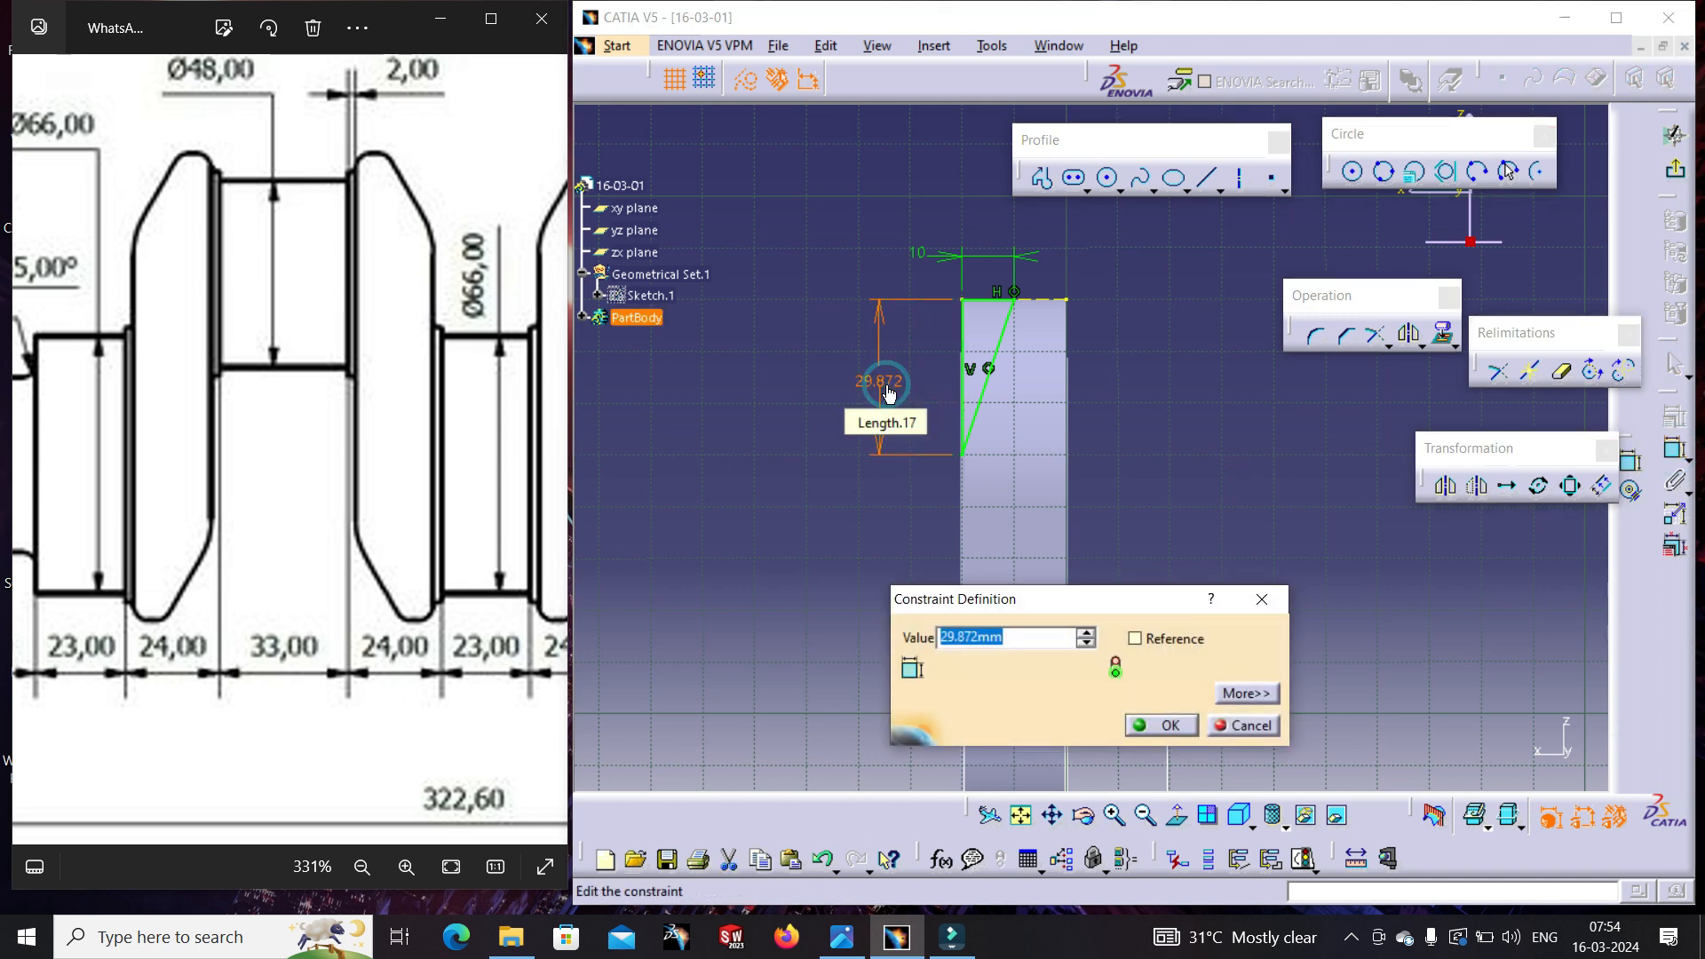
text(20)
key(Return)
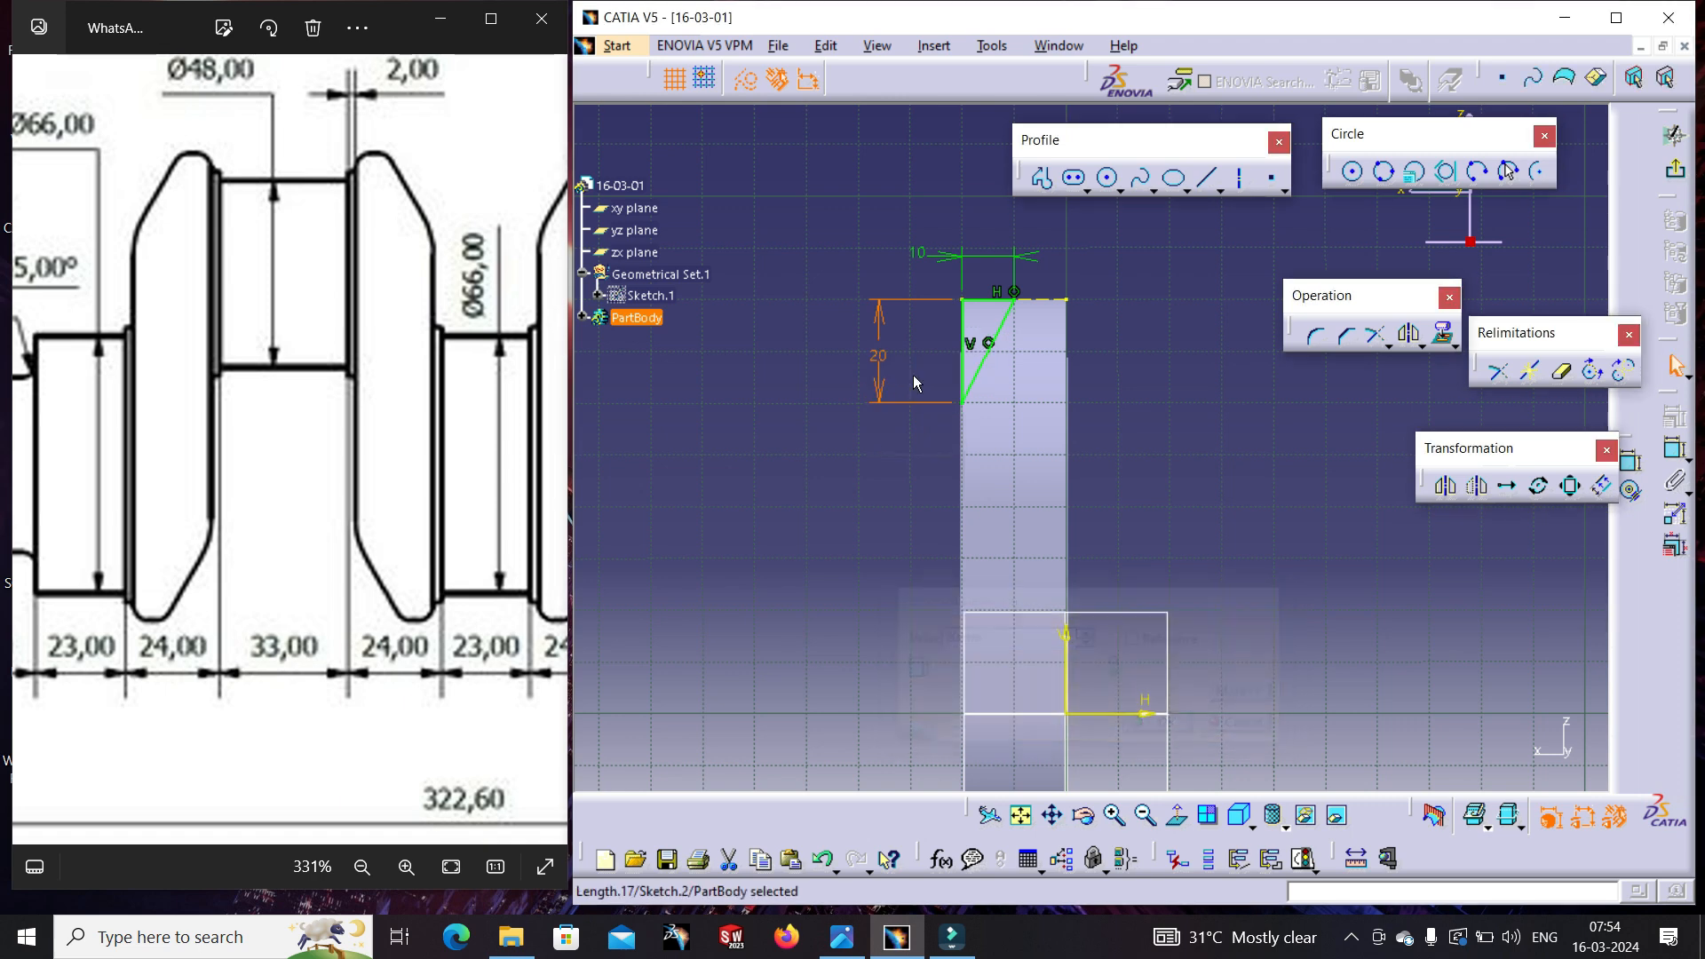
- Exit and reopen the triangle sketch, and project the silhouette edge of the web's lower end into it
click(1674, 135)
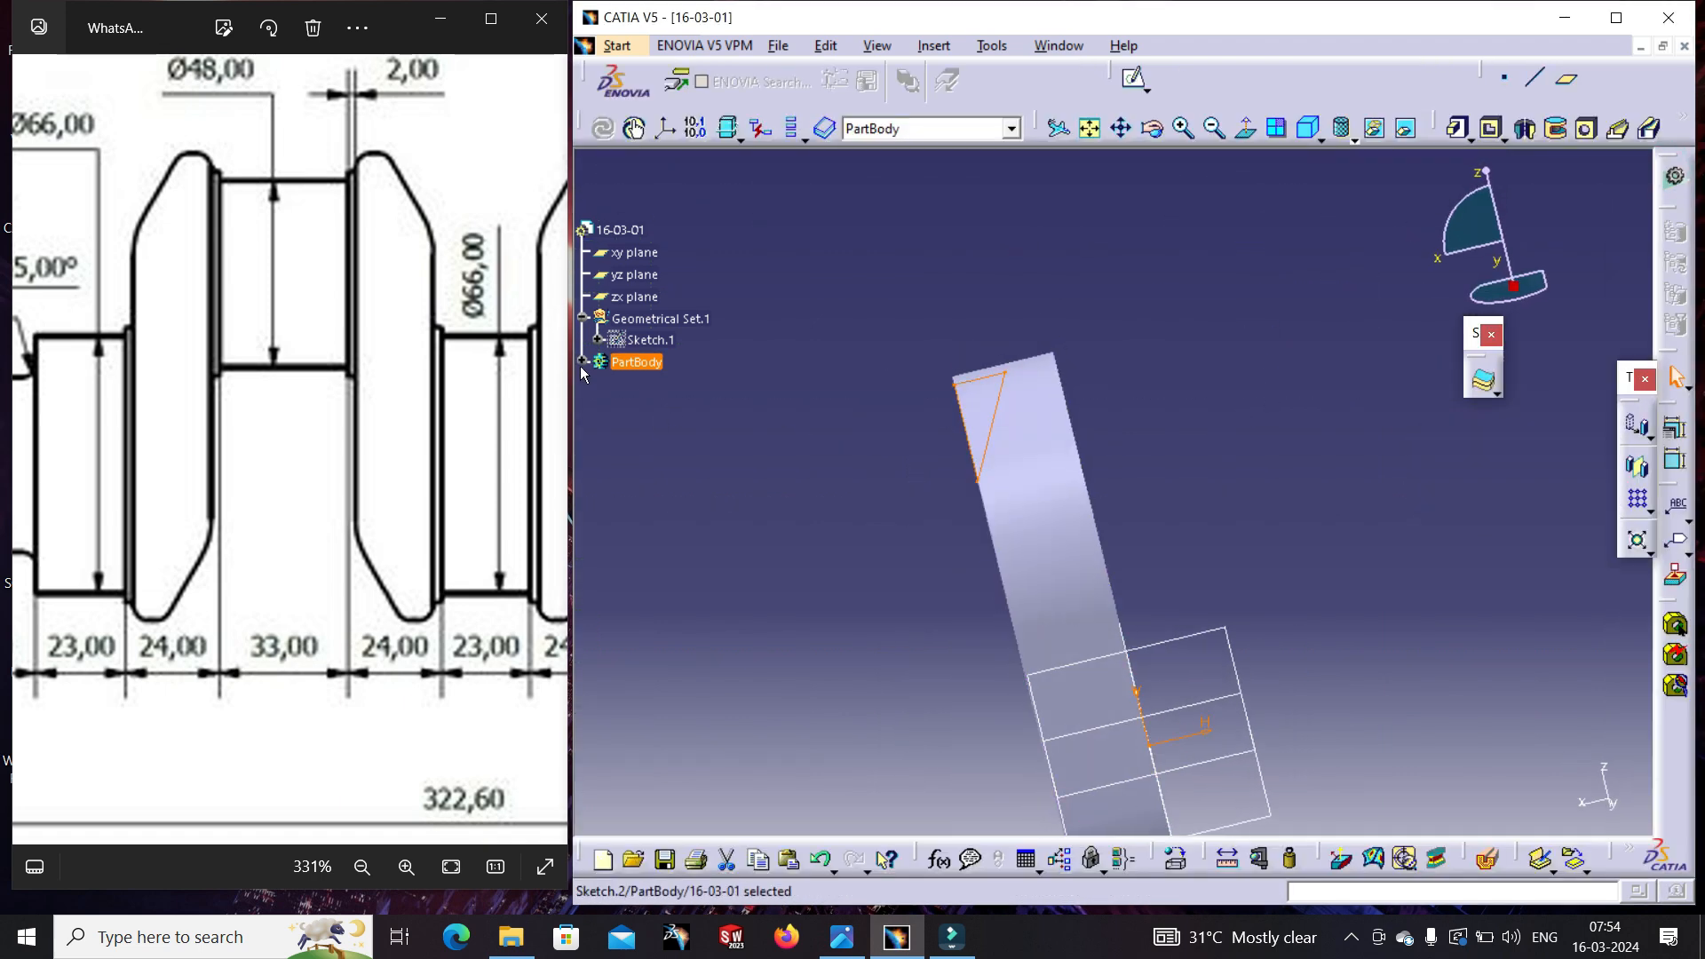
click(583, 364)
double_click(651, 406)
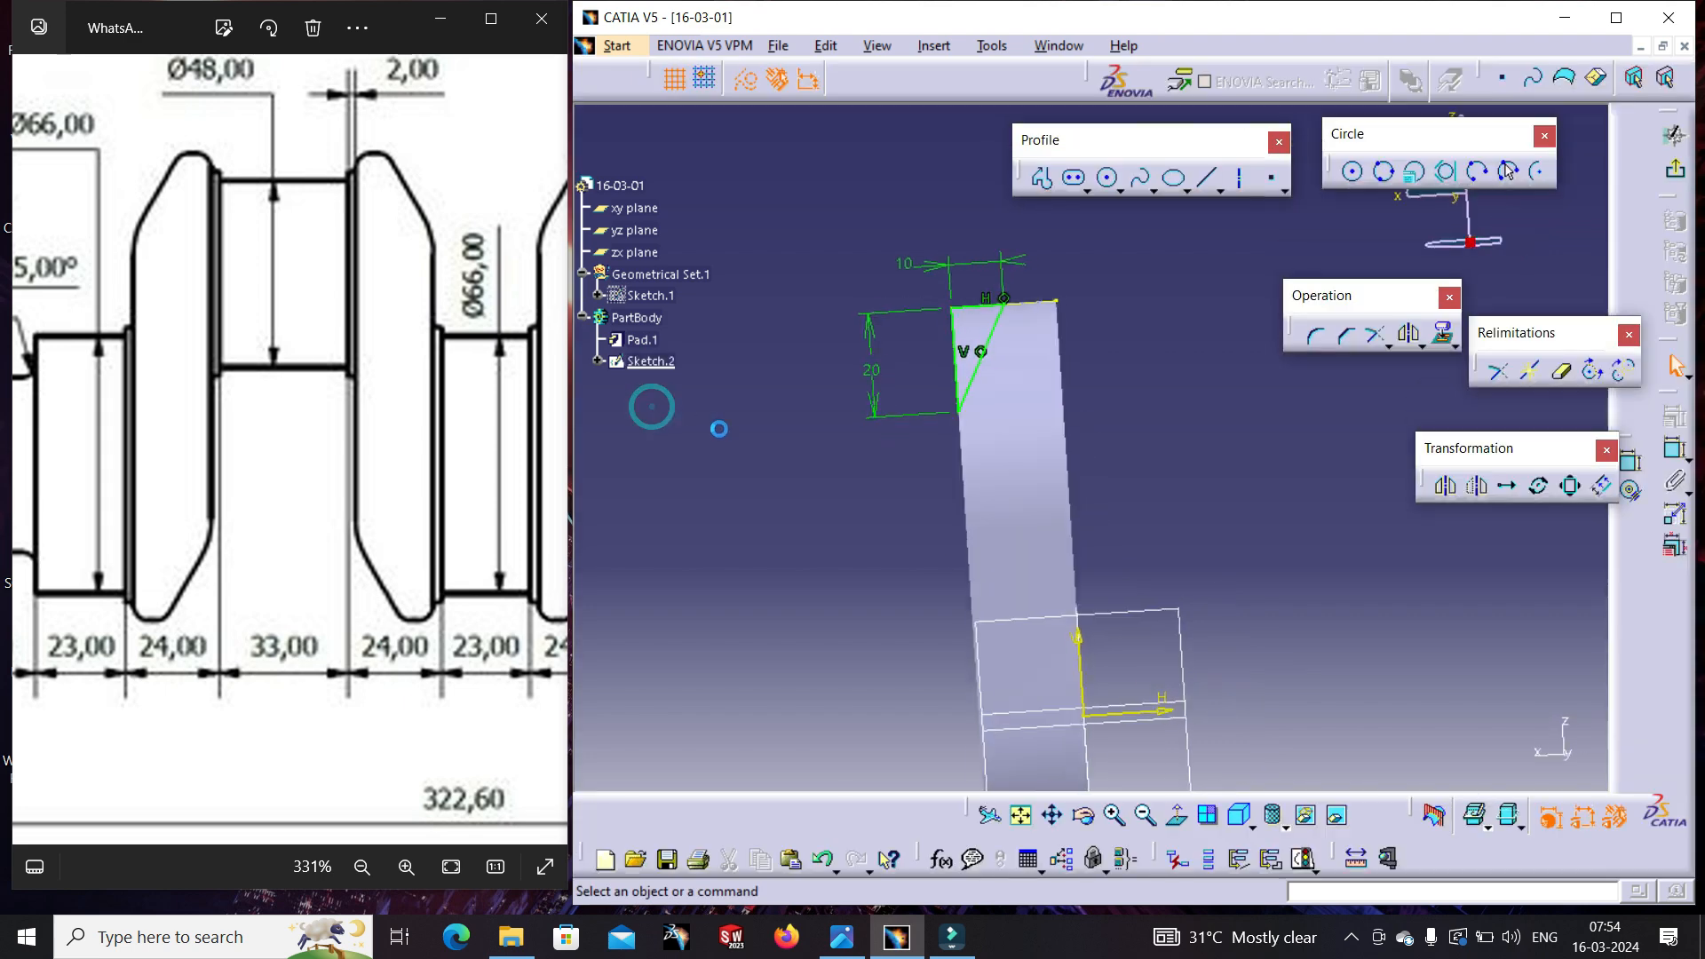
middle_drag(1052, 771, 1027, 450)
click(1021, 556)
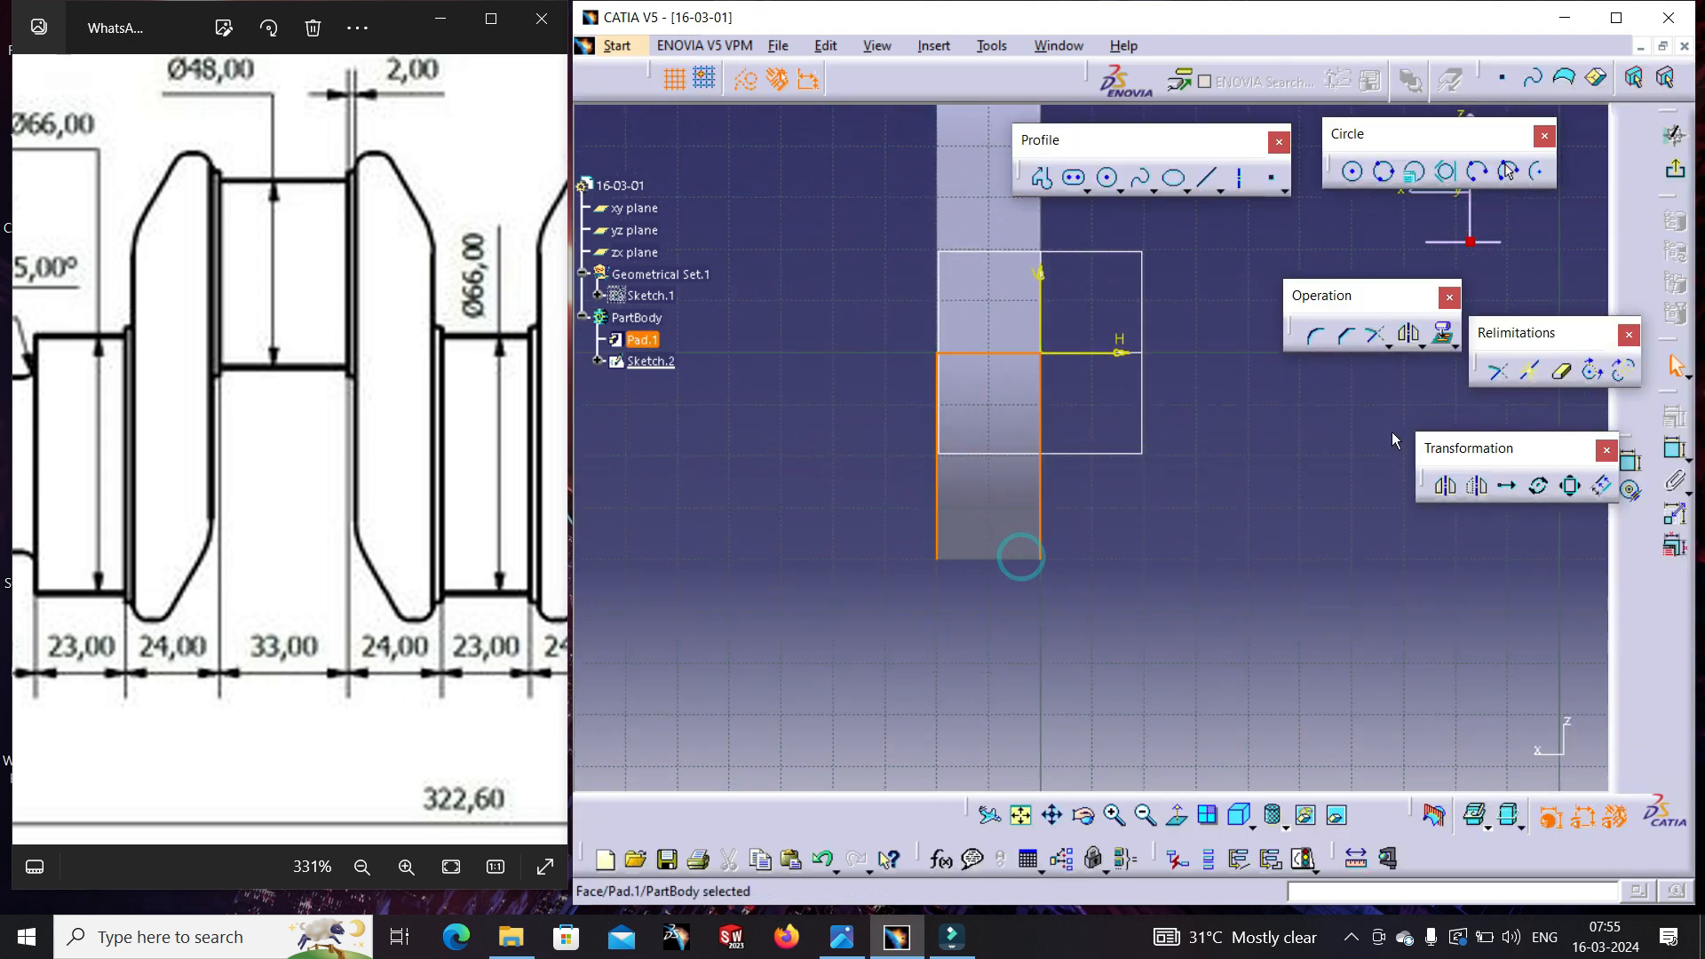
click(1177, 859)
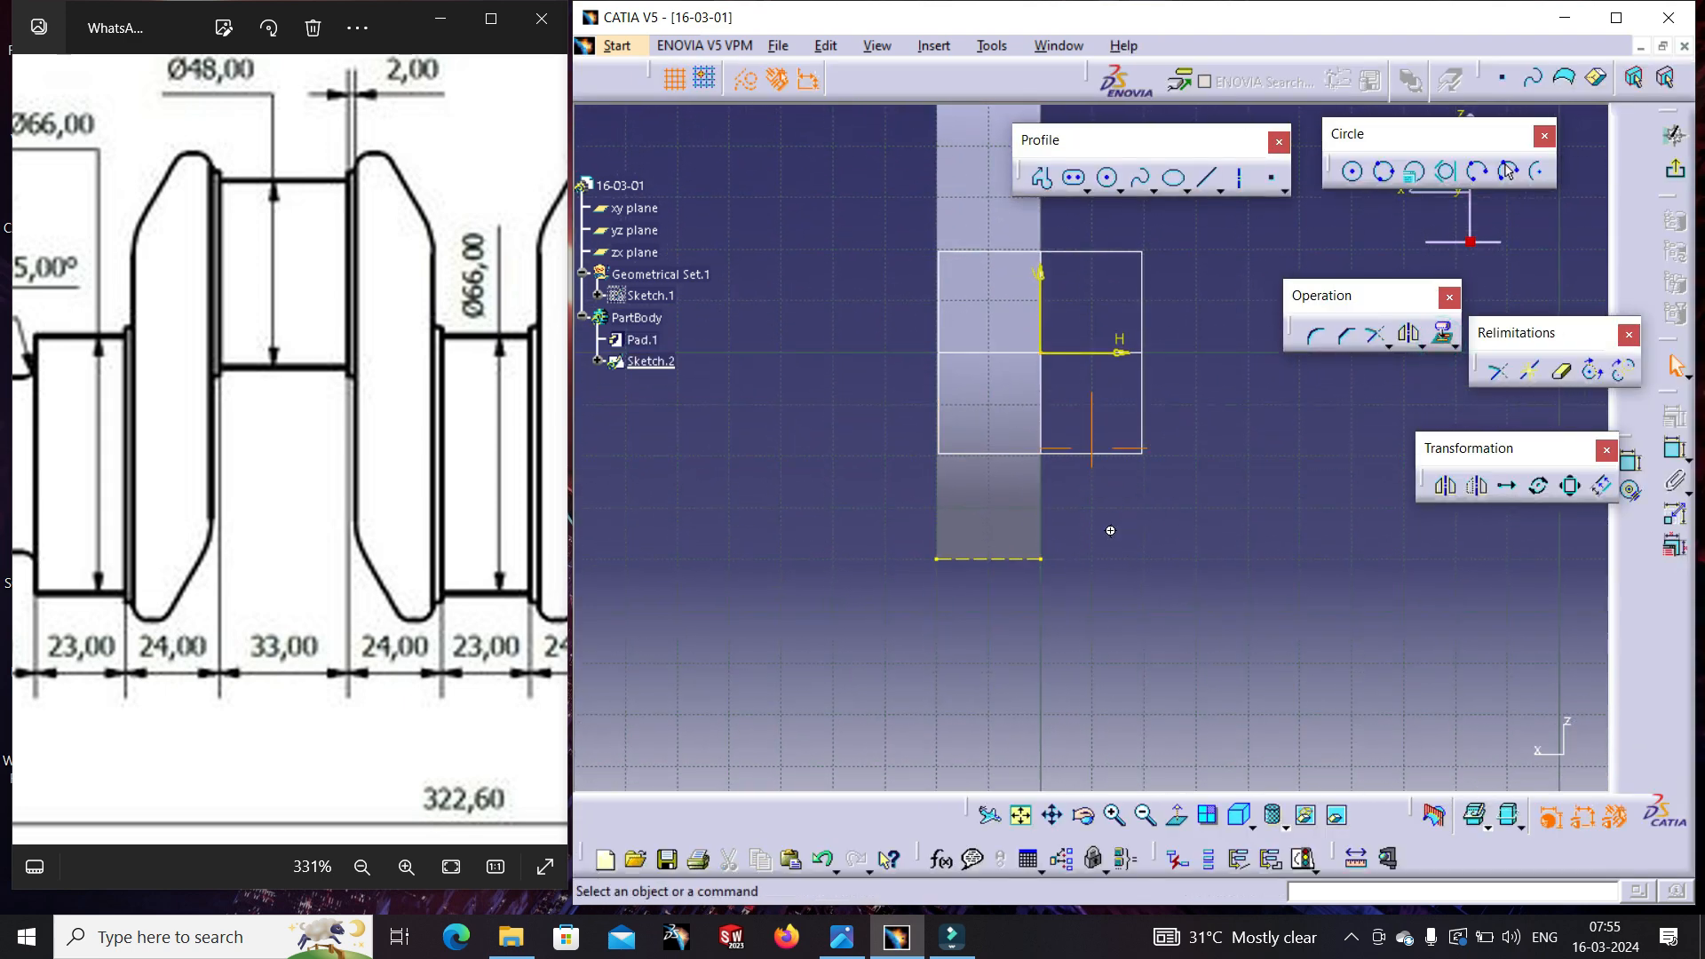
- Sketch a closed right triangle about 9 mm wide and 13 mm tall at the web's lower corner, with one side on the vertical axis
middle_drag(1113, 540, 1145, 344)
middle_drag(987, 512, 999, 390)
click(1046, 181)
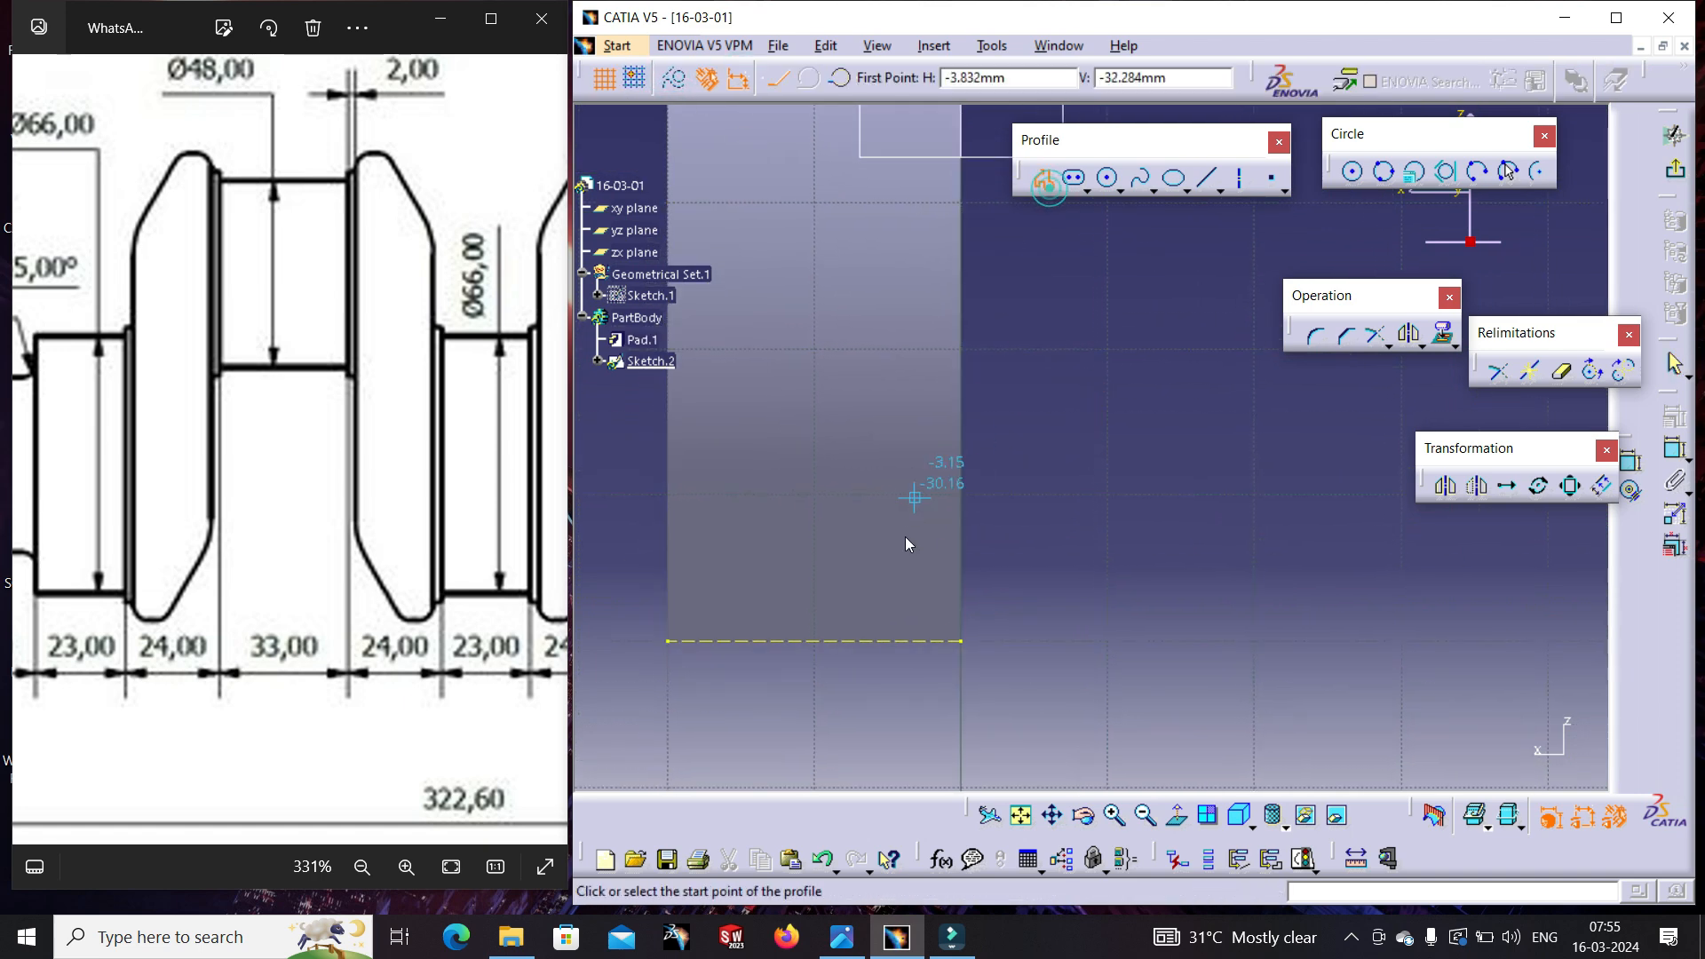
click(961, 628)
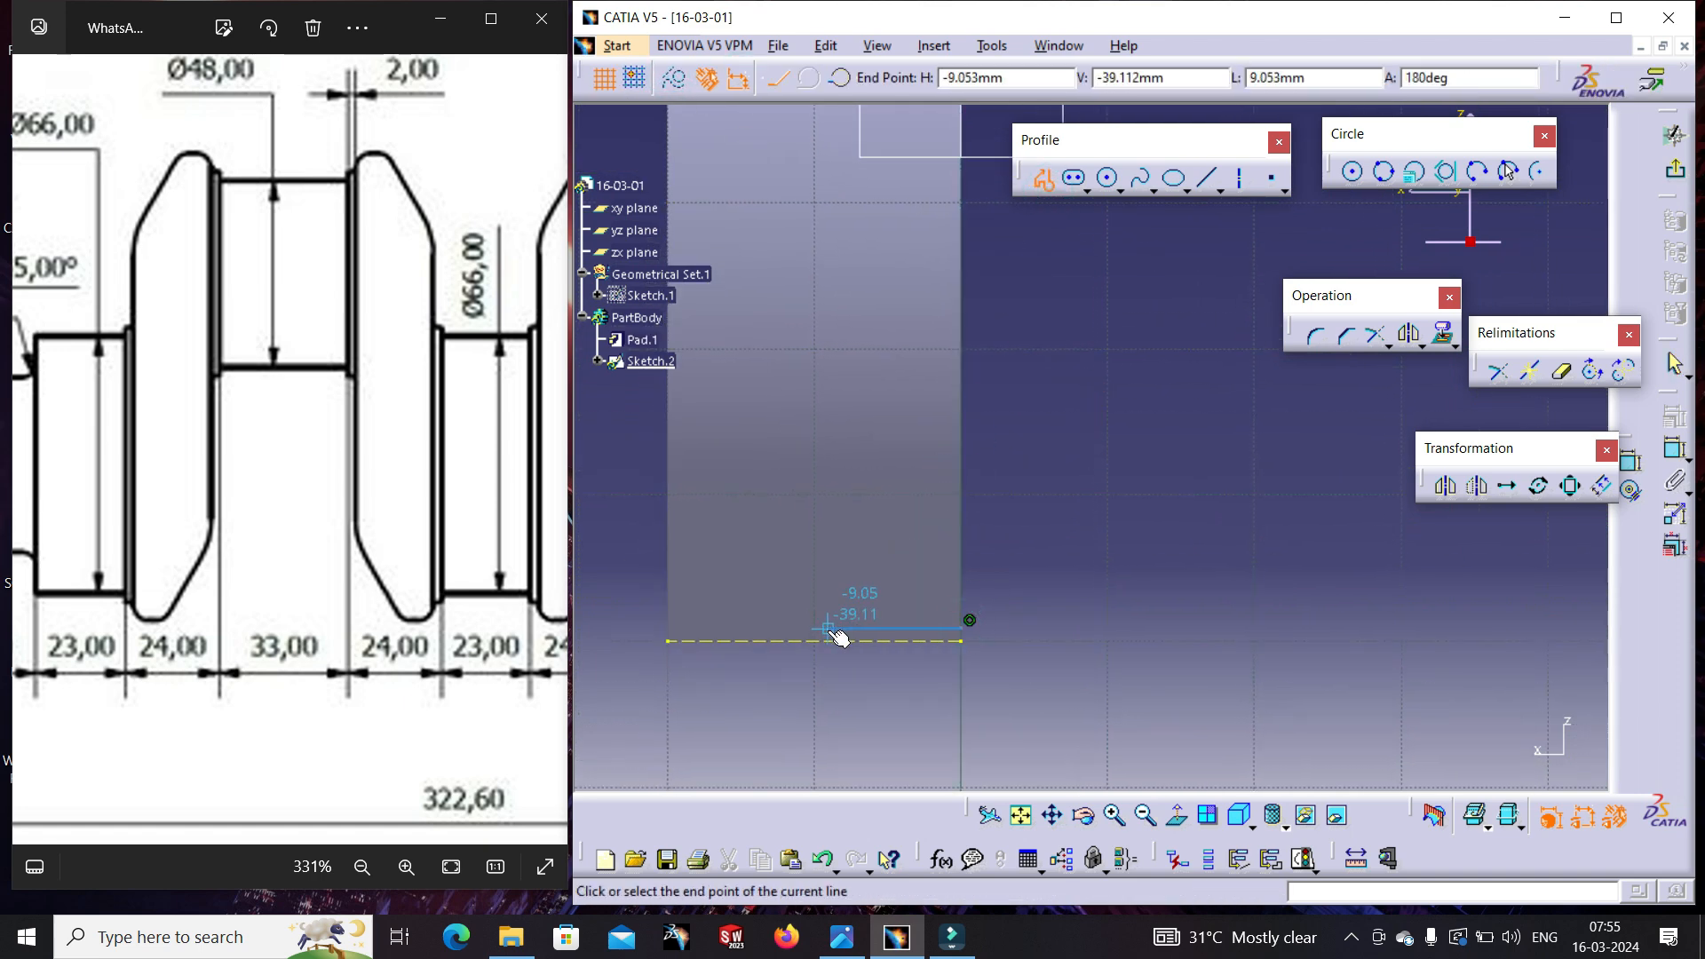
click(828, 628)
click(959, 444)
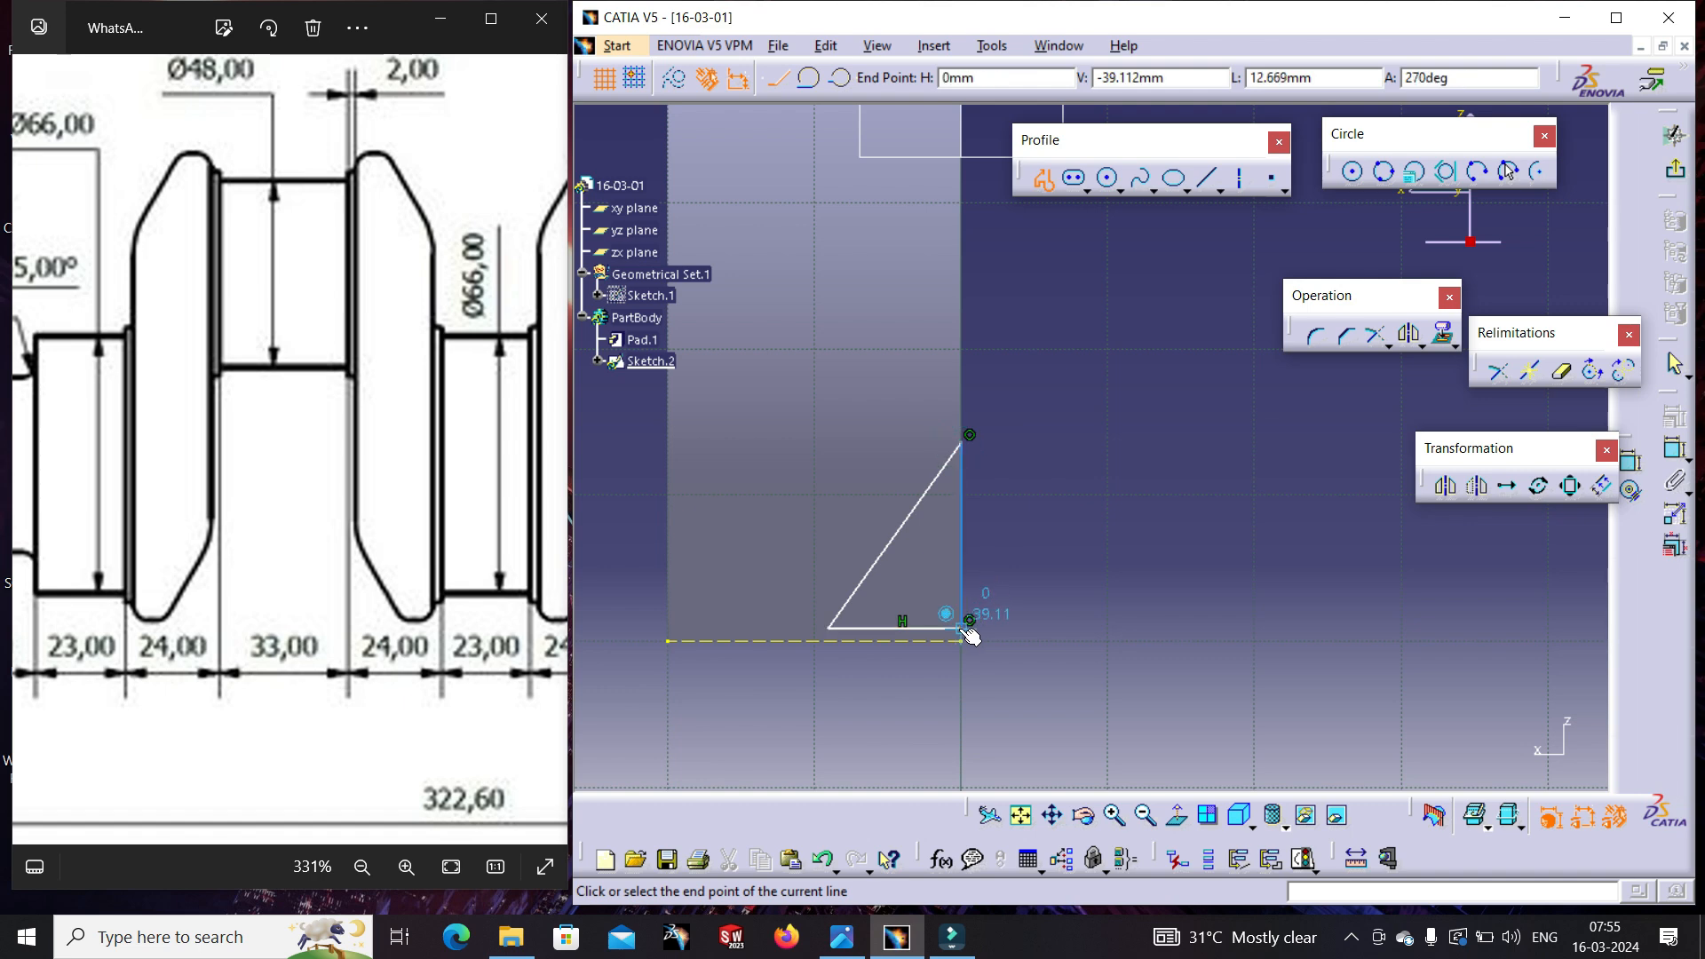
click(962, 628)
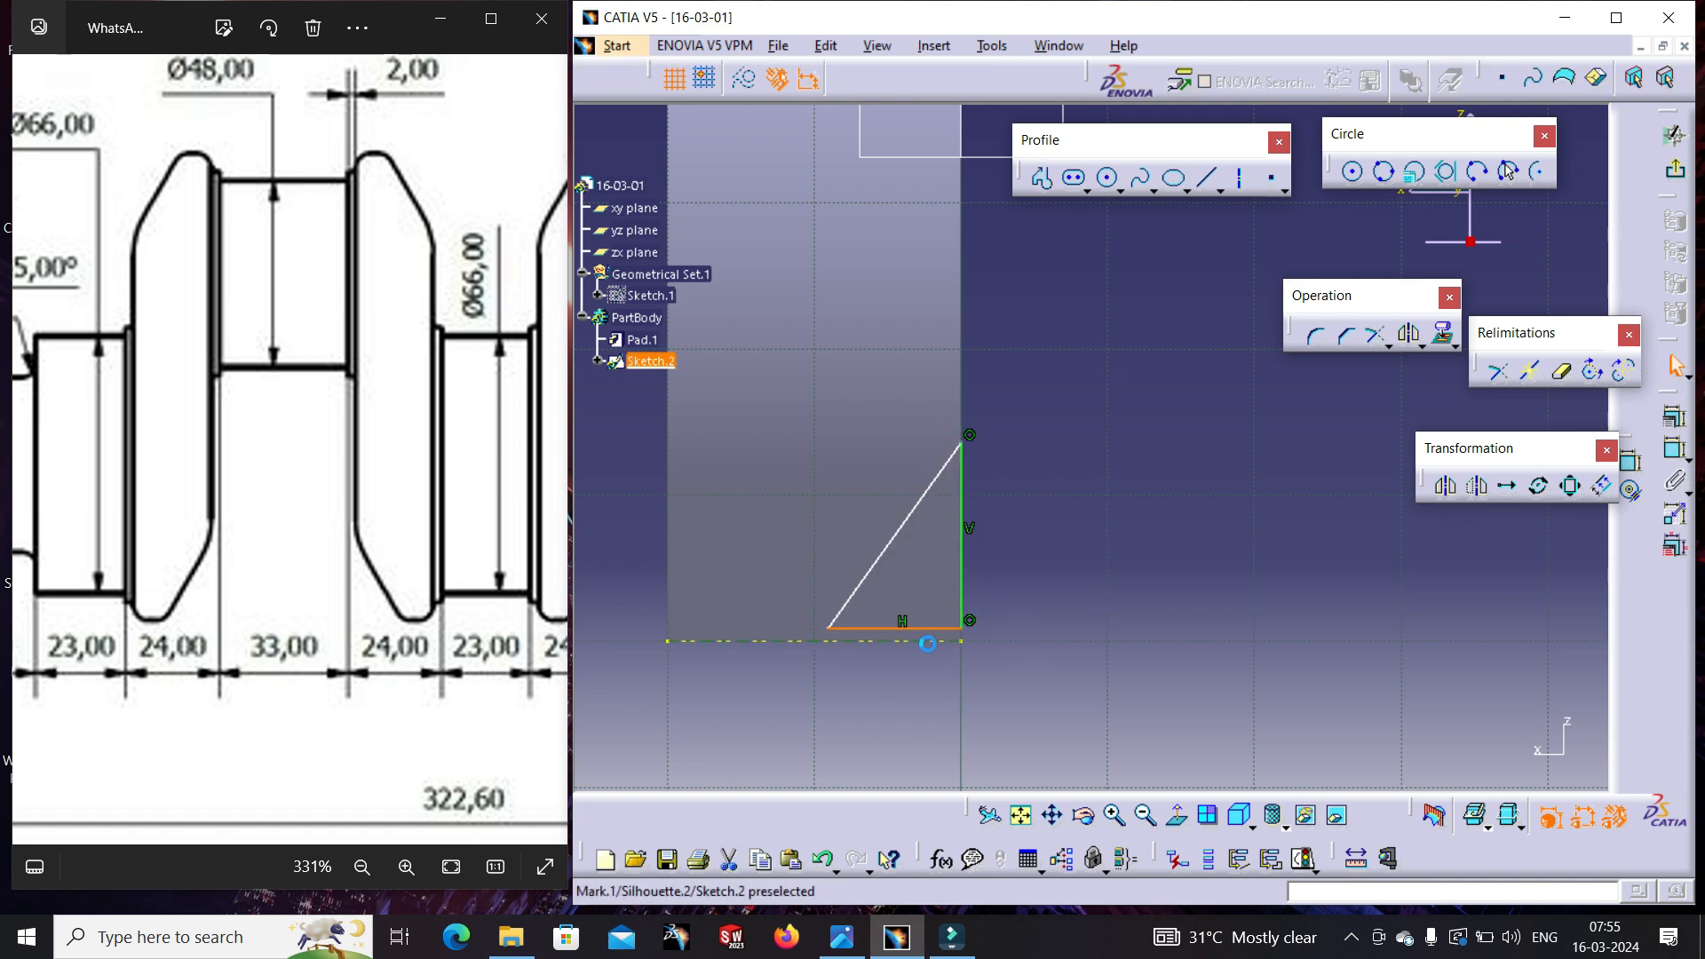
- Make the lower triangle's horizontal side coincident with the projected bottom edge of the web
click(1674, 420)
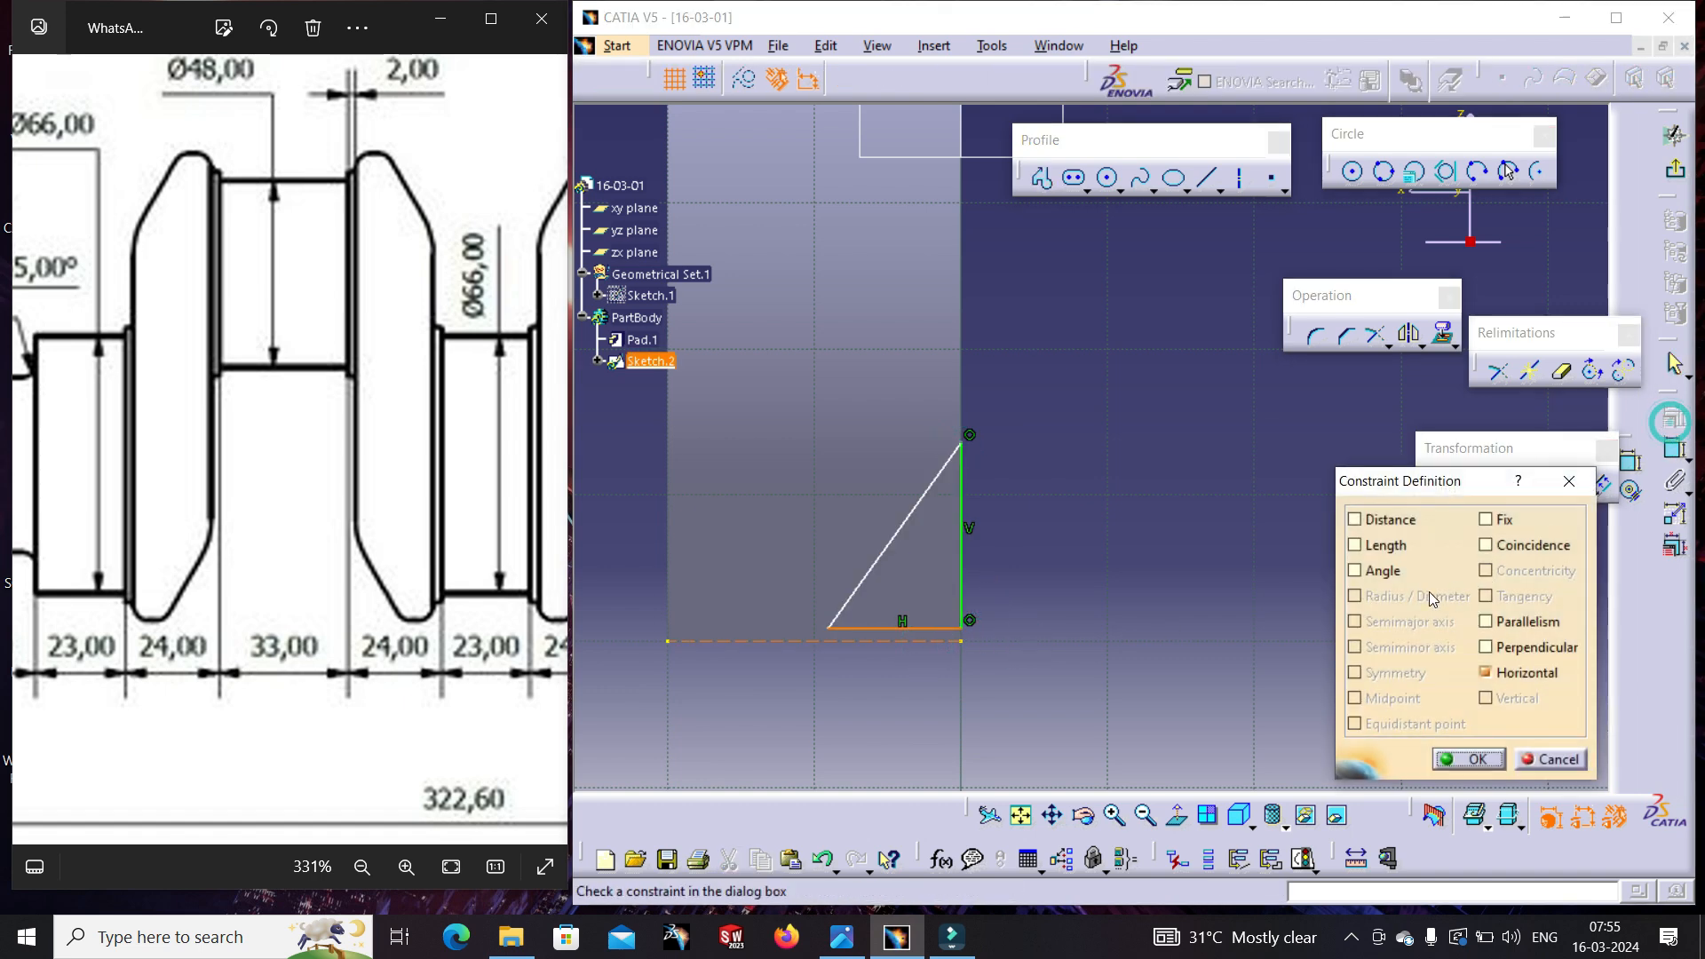
click(1541, 548)
click(1489, 764)
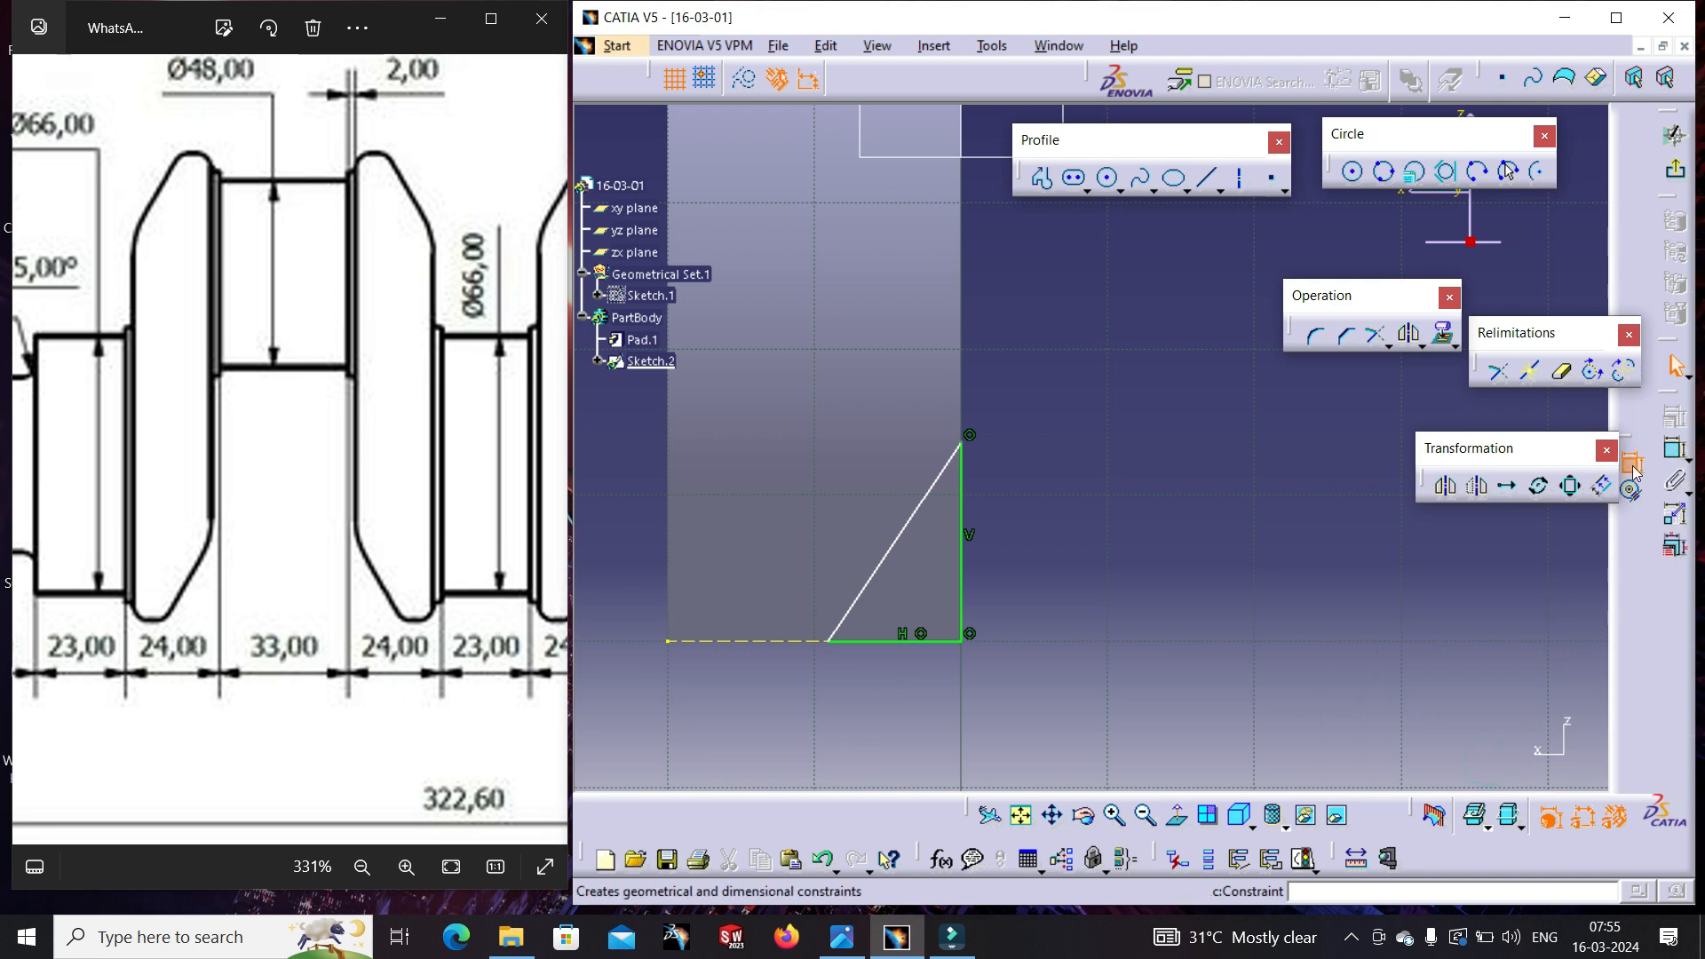
- Dimension the lower triangle's horizontal side and set it to 10 mm
click(929, 647)
click(912, 689)
double_click(910, 687)
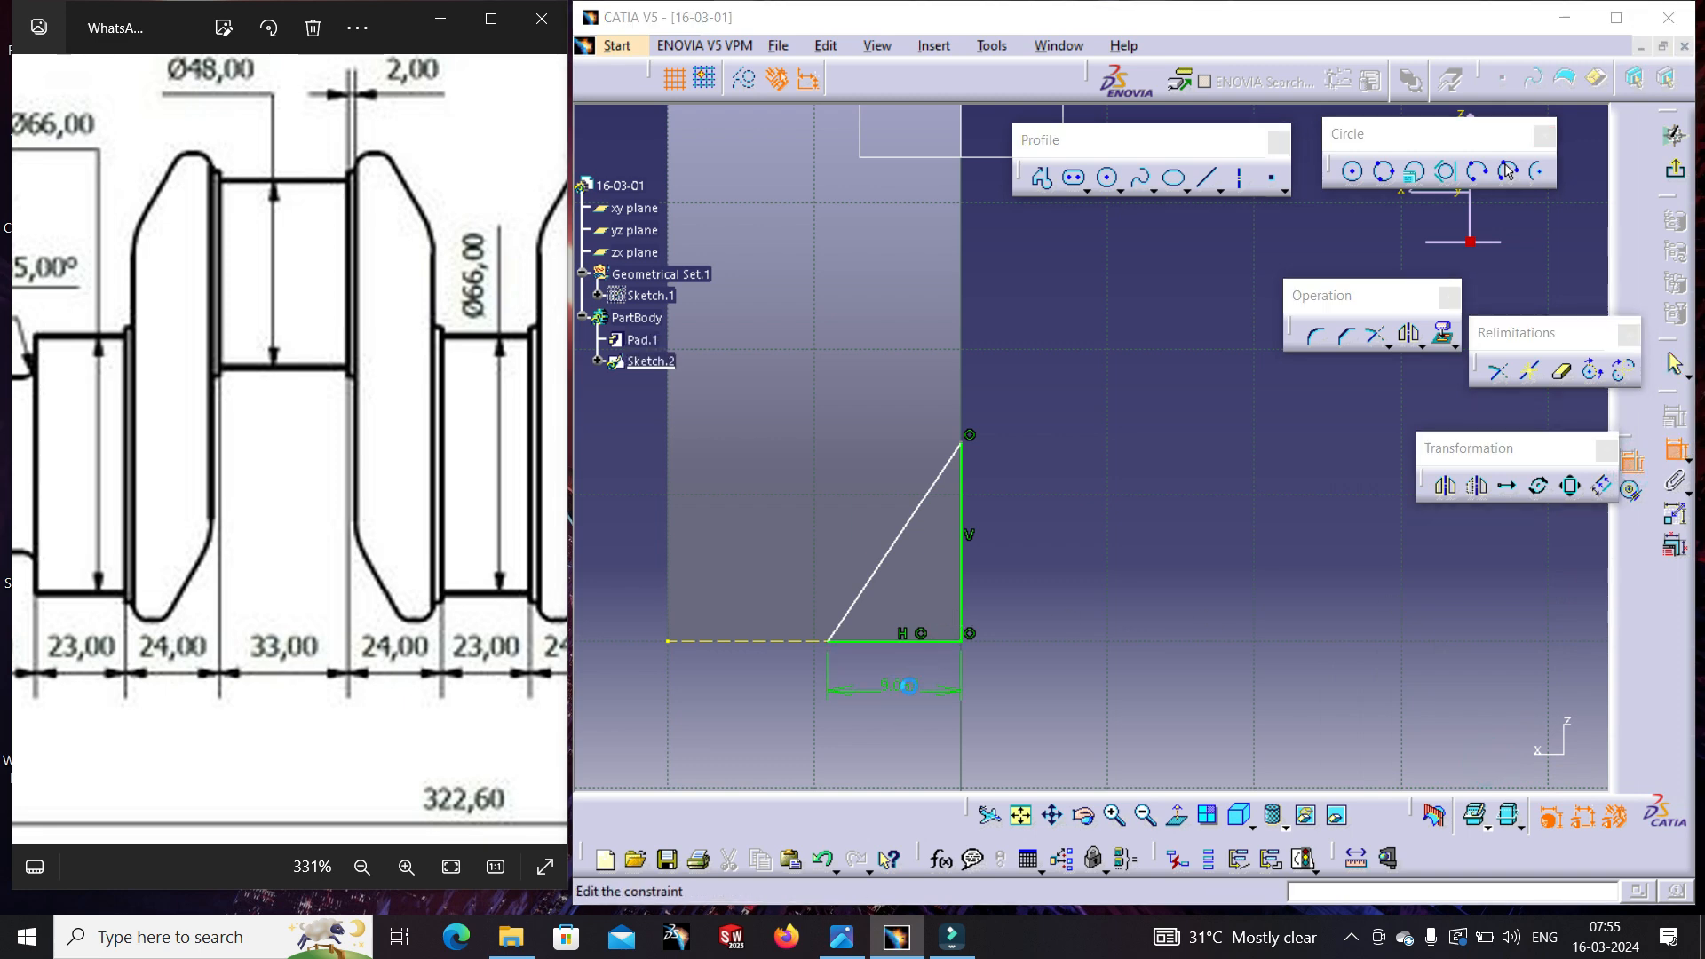
key(Return)
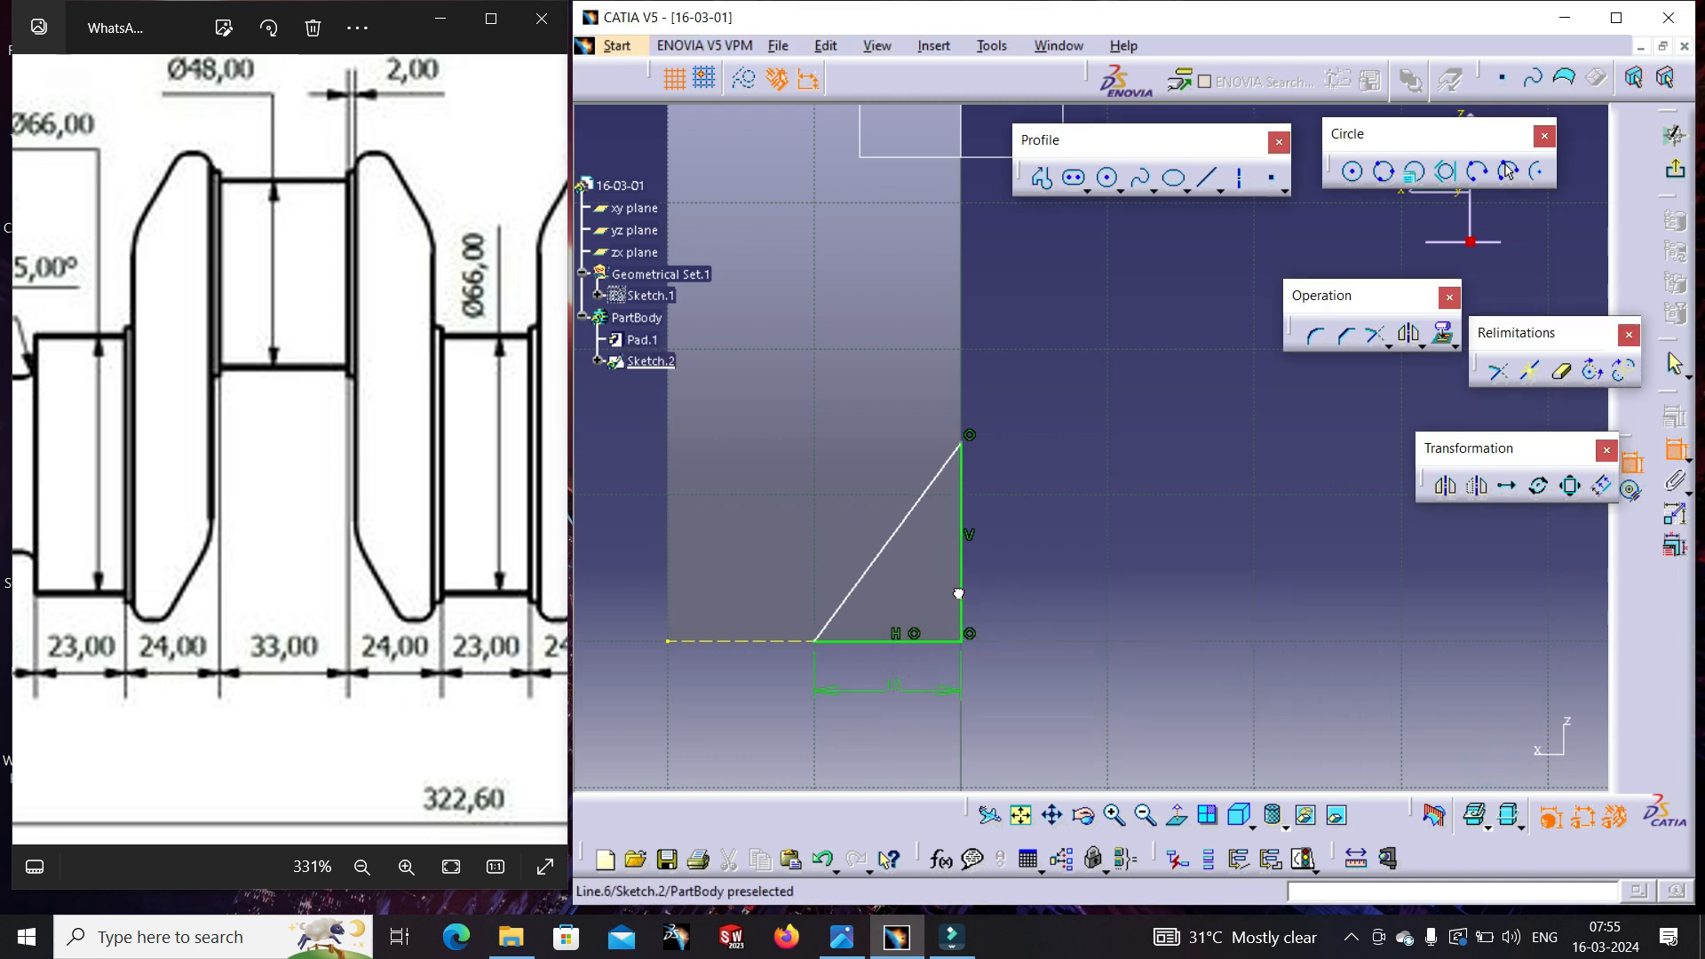
- Dimension the lower triangle's vertical side and set it to 20 mm
click(959, 593)
click(1066, 569)
double_click(1071, 570)
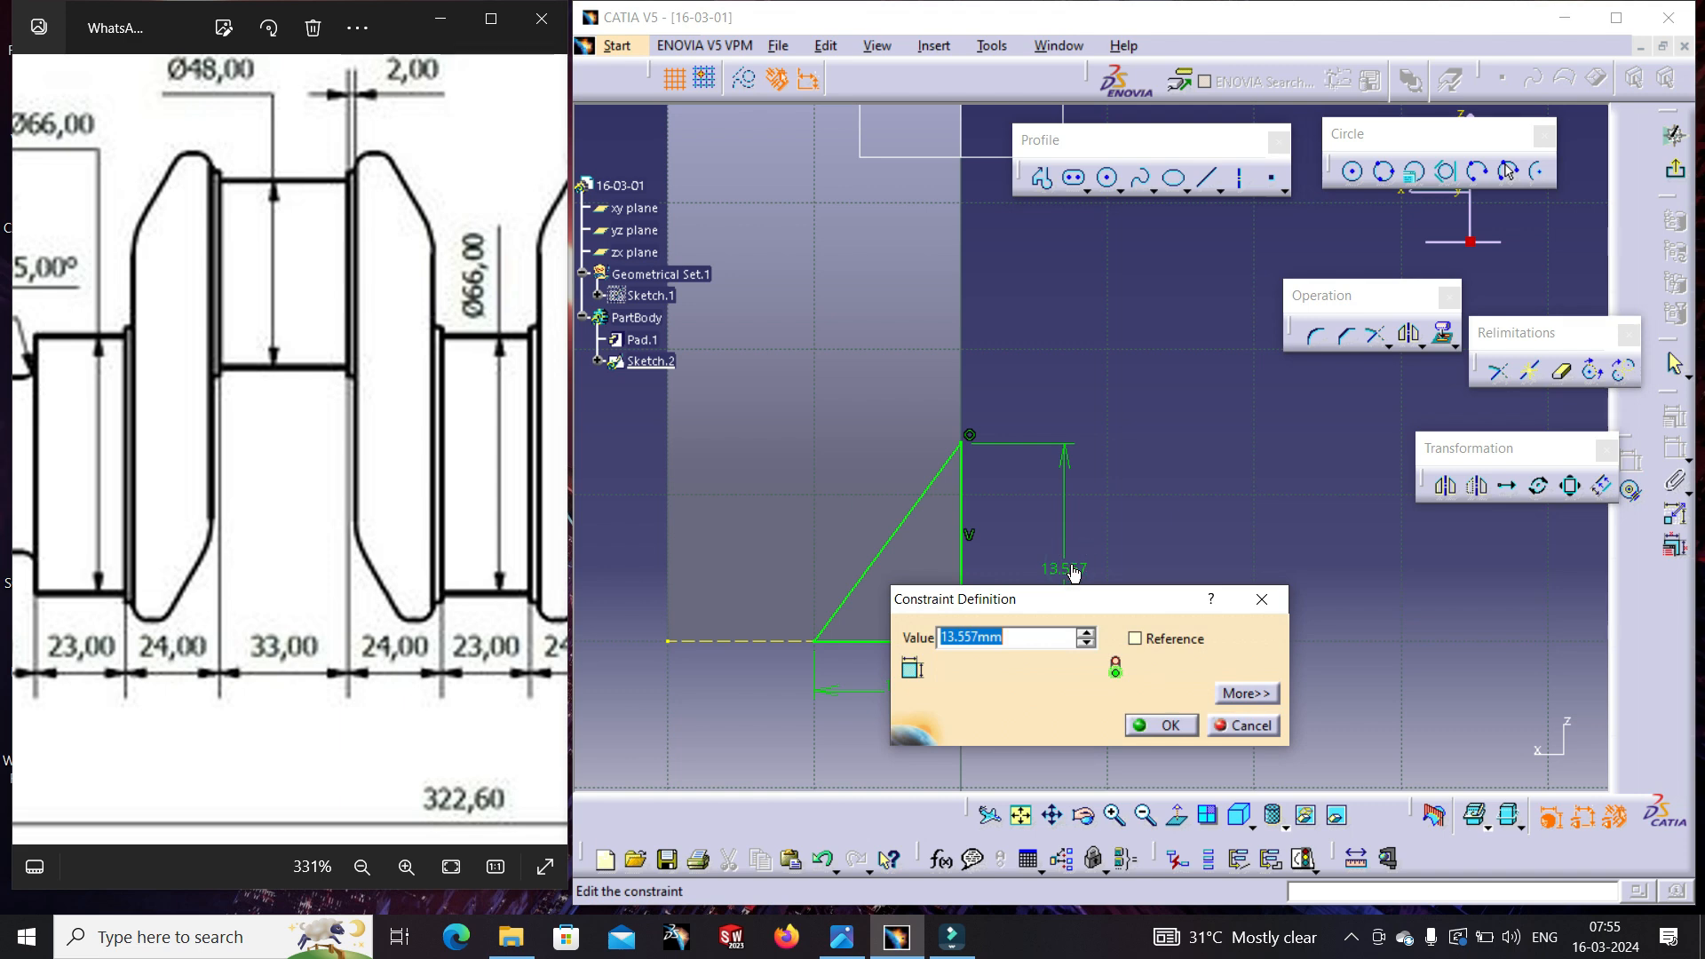
text(20)
key(Return)
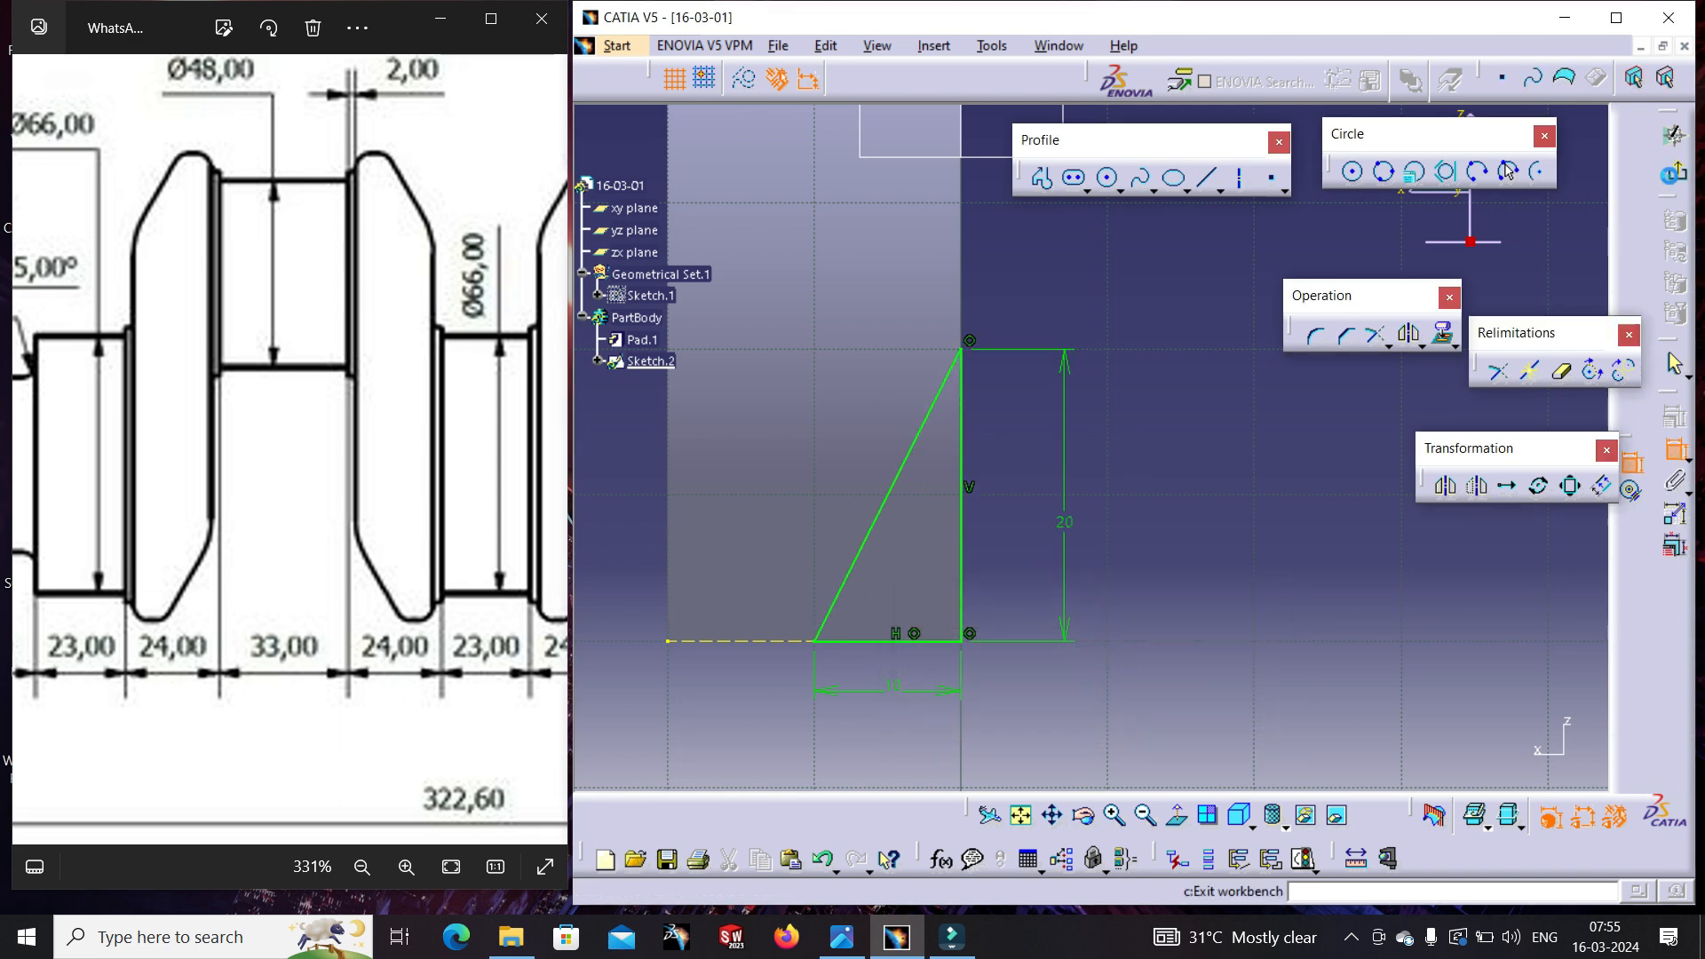
- Exit the sketch and pocket both triangles through the web, with the first and second limits set to Up to last
click(1674, 135)
click(1493, 128)
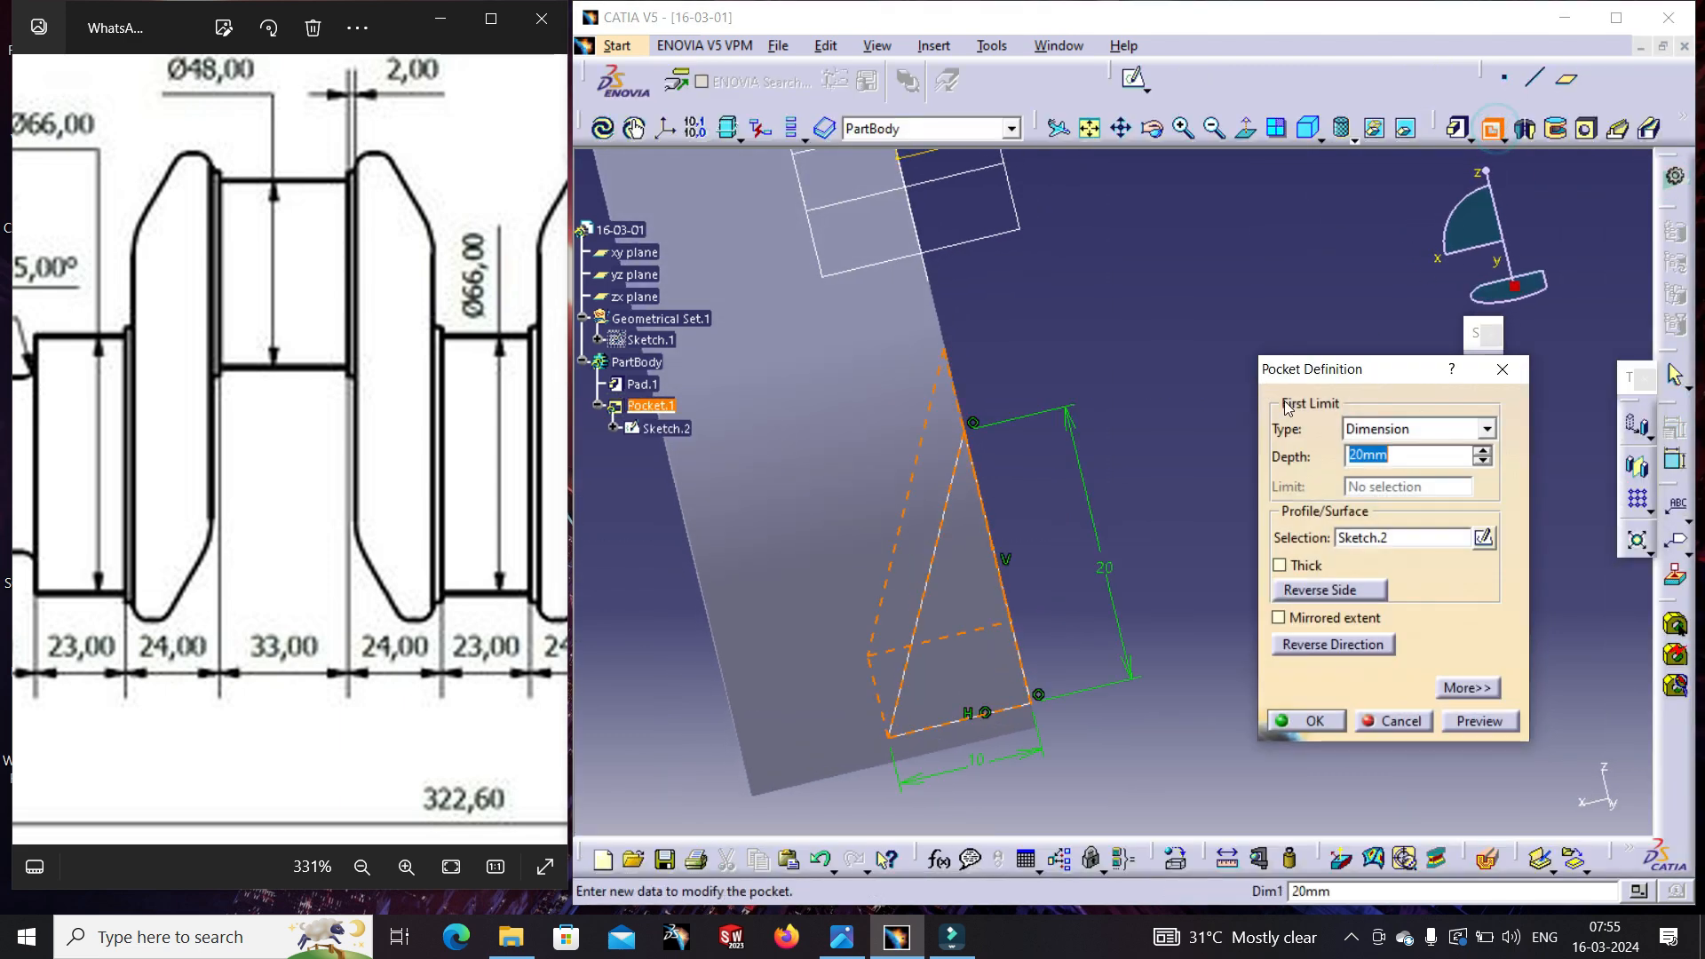
click(1401, 430)
click(1396, 480)
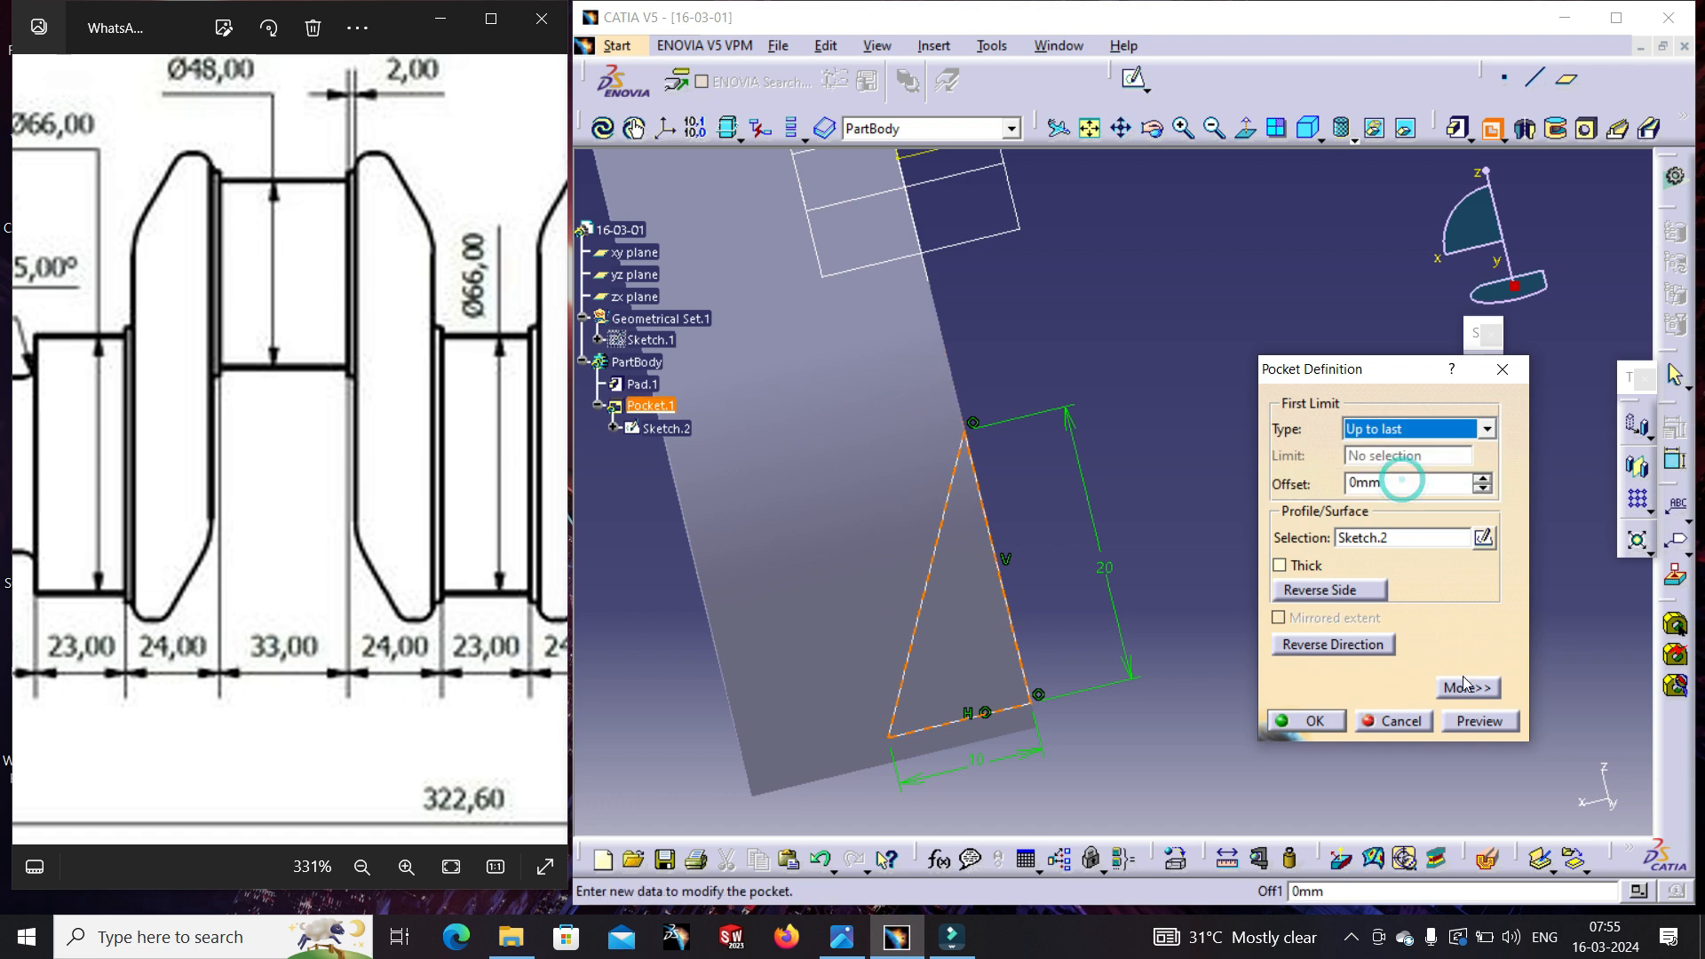
click(1570, 428)
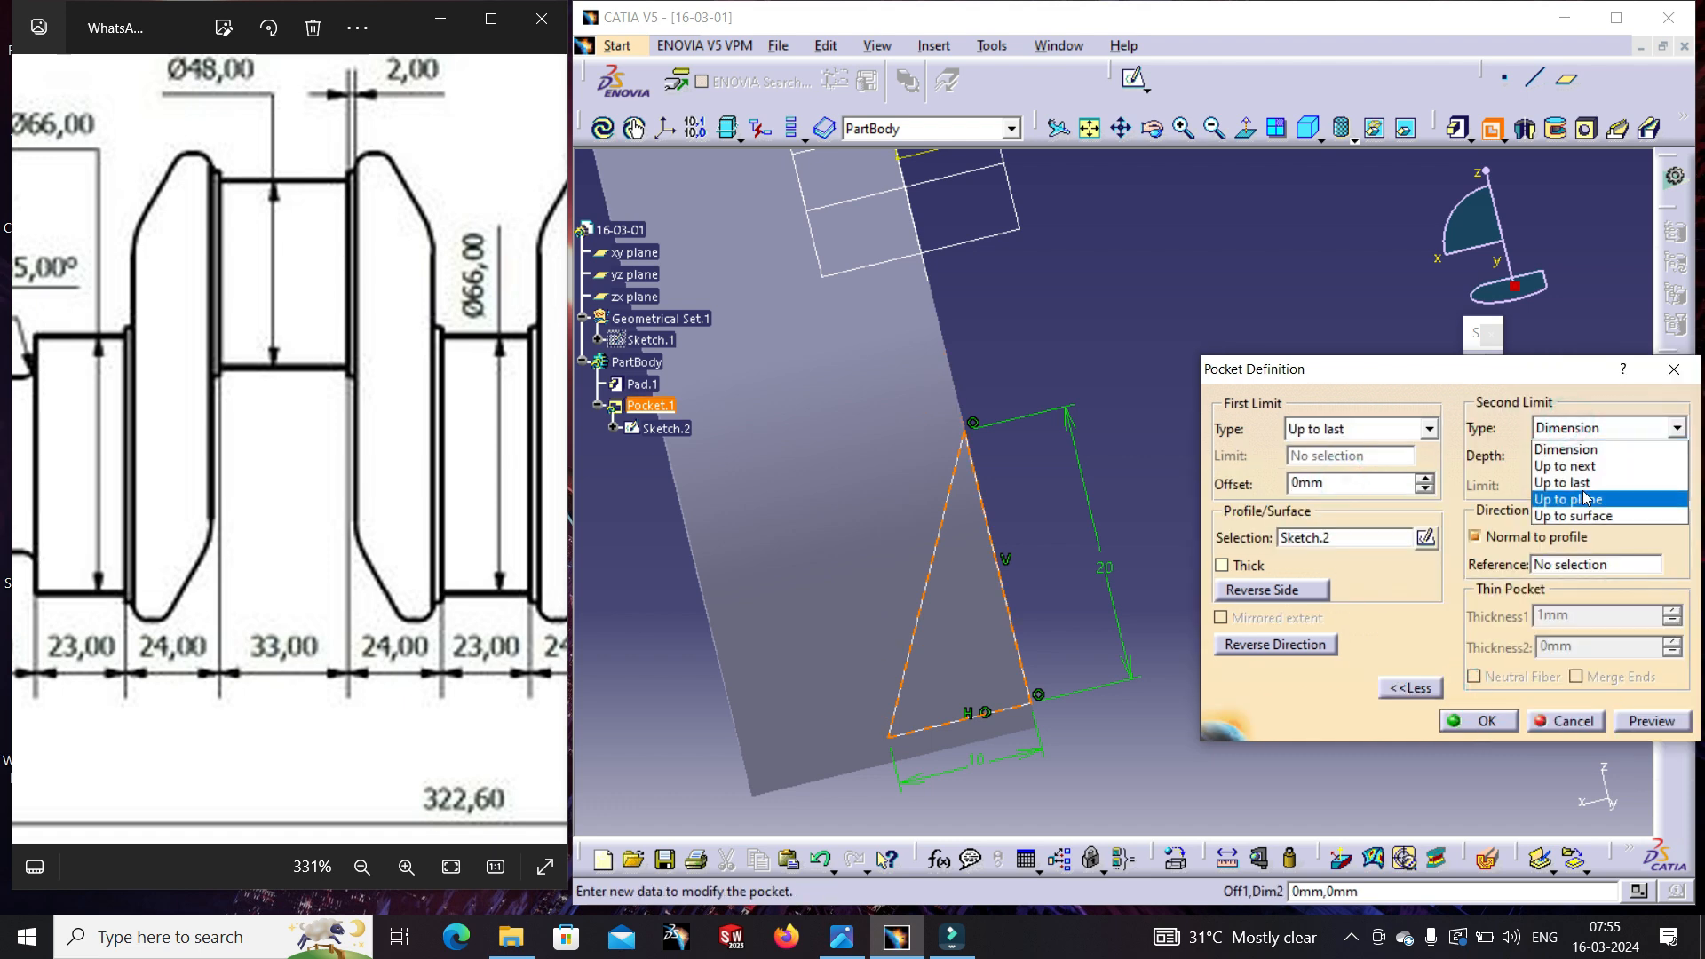
click(1587, 480)
click(1479, 720)
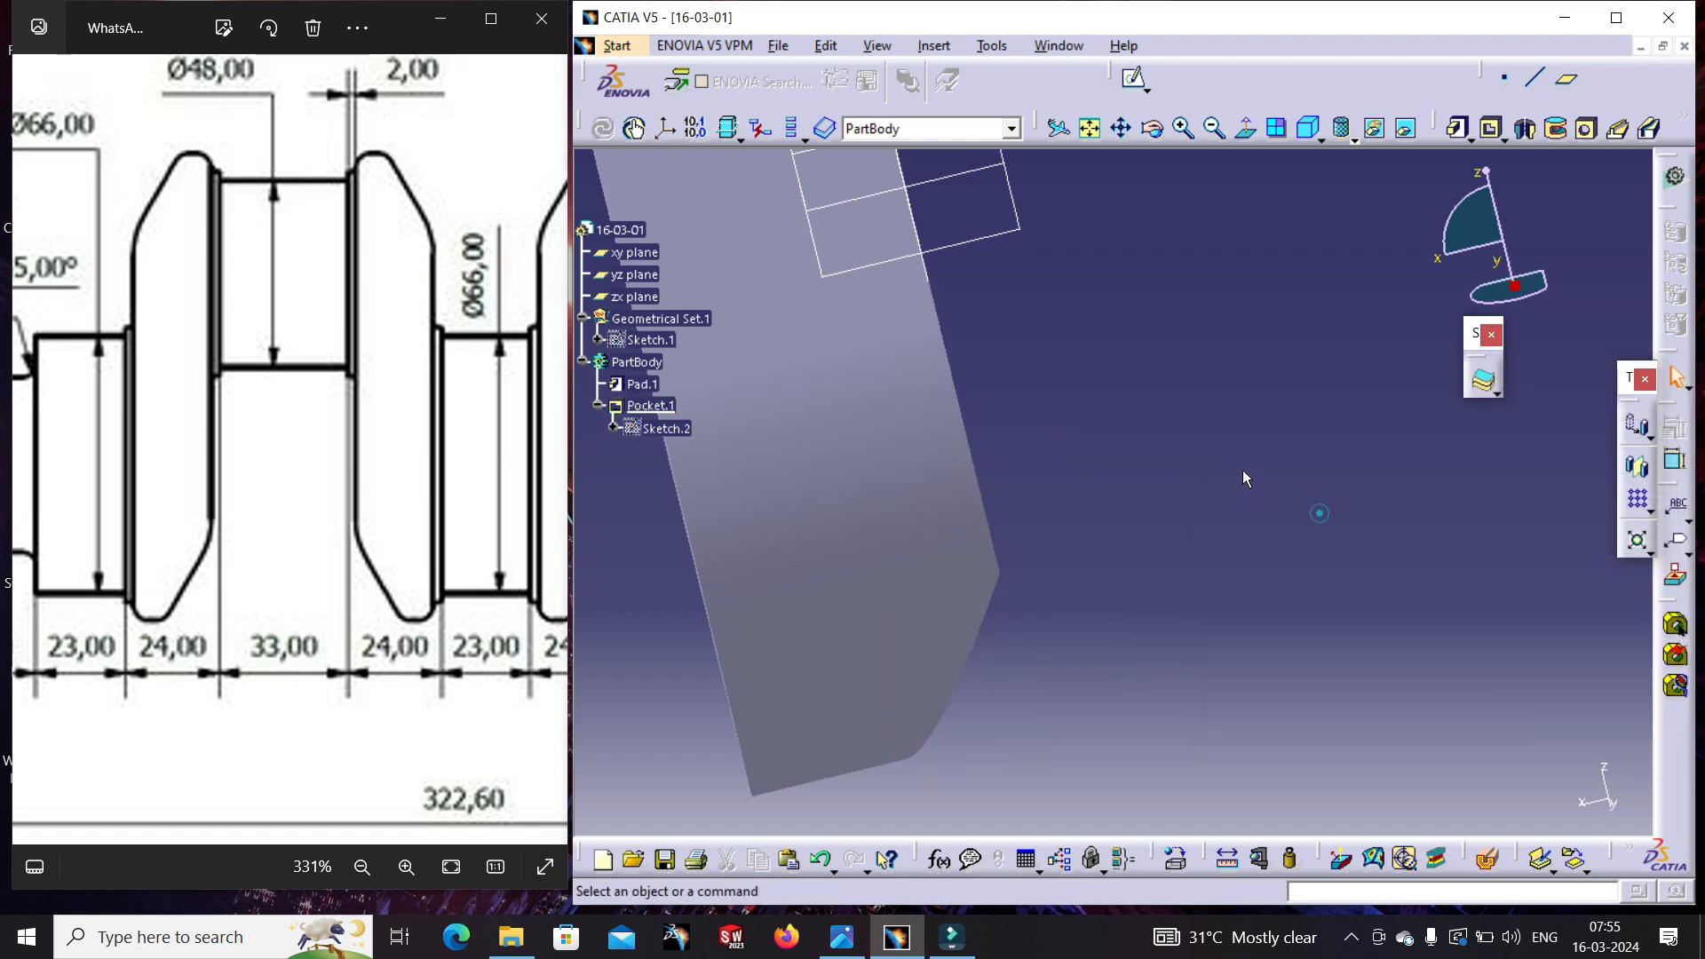
- Open a sketch on the web's flat face on the lower-bevel side and check the crankpin and shoulder dimensions in the reference drawing
middle_drag(1231, 457, 967, 374)
click(960, 371)
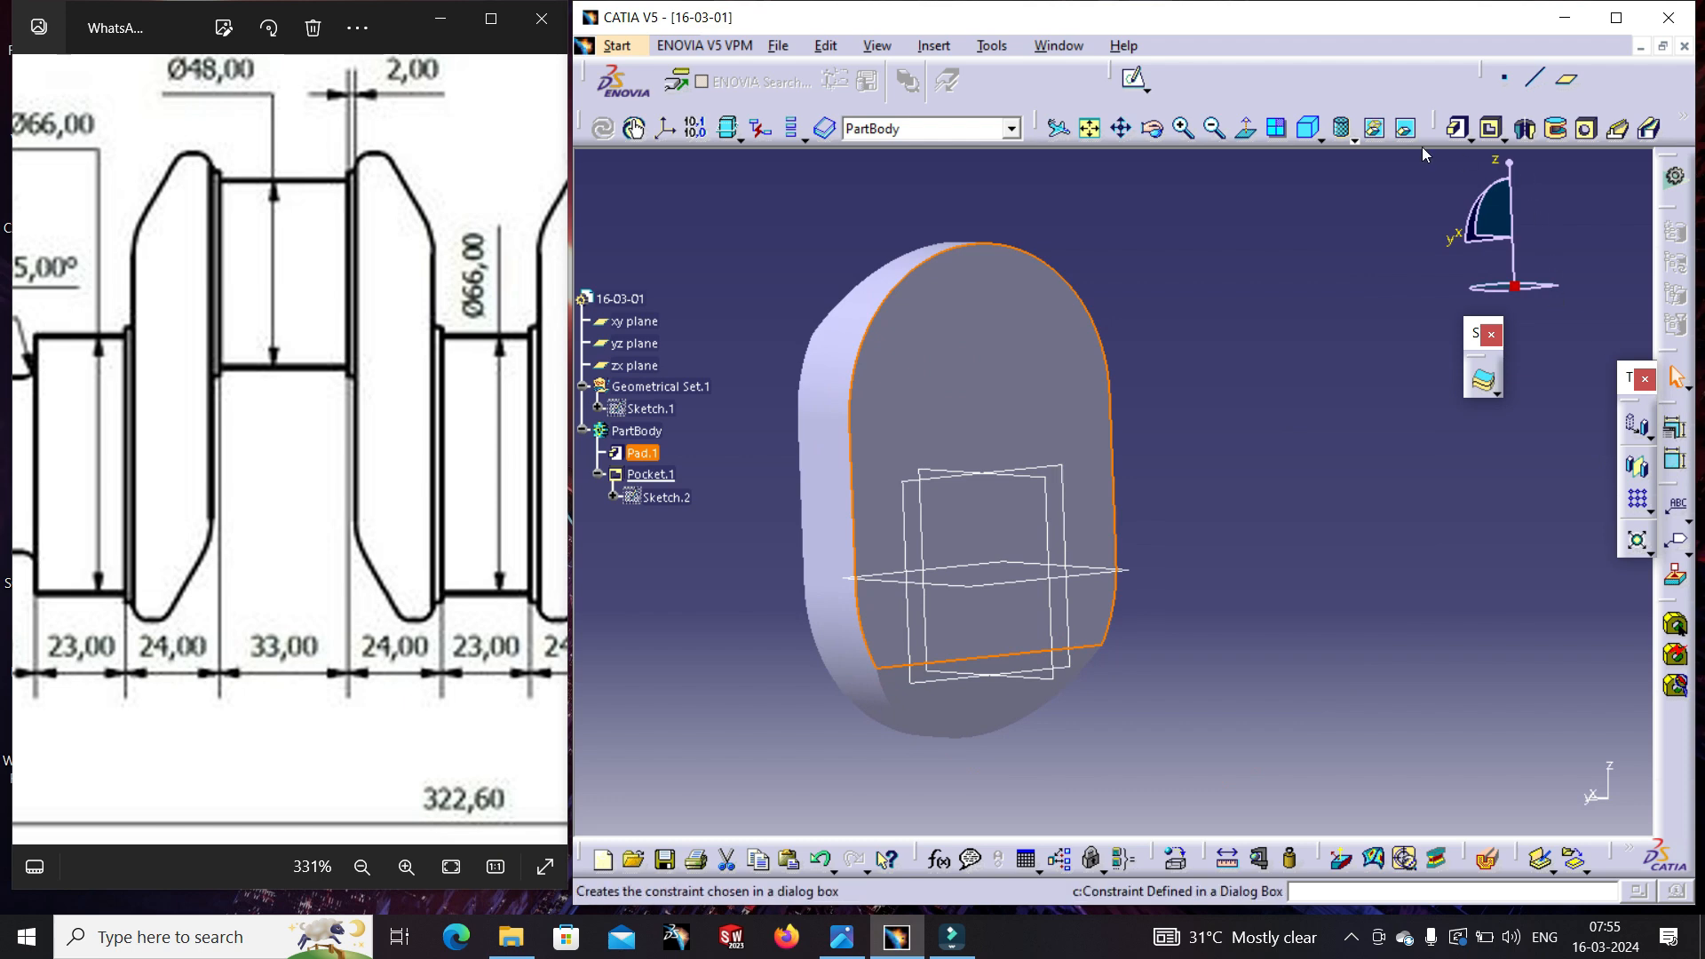
click(1134, 78)
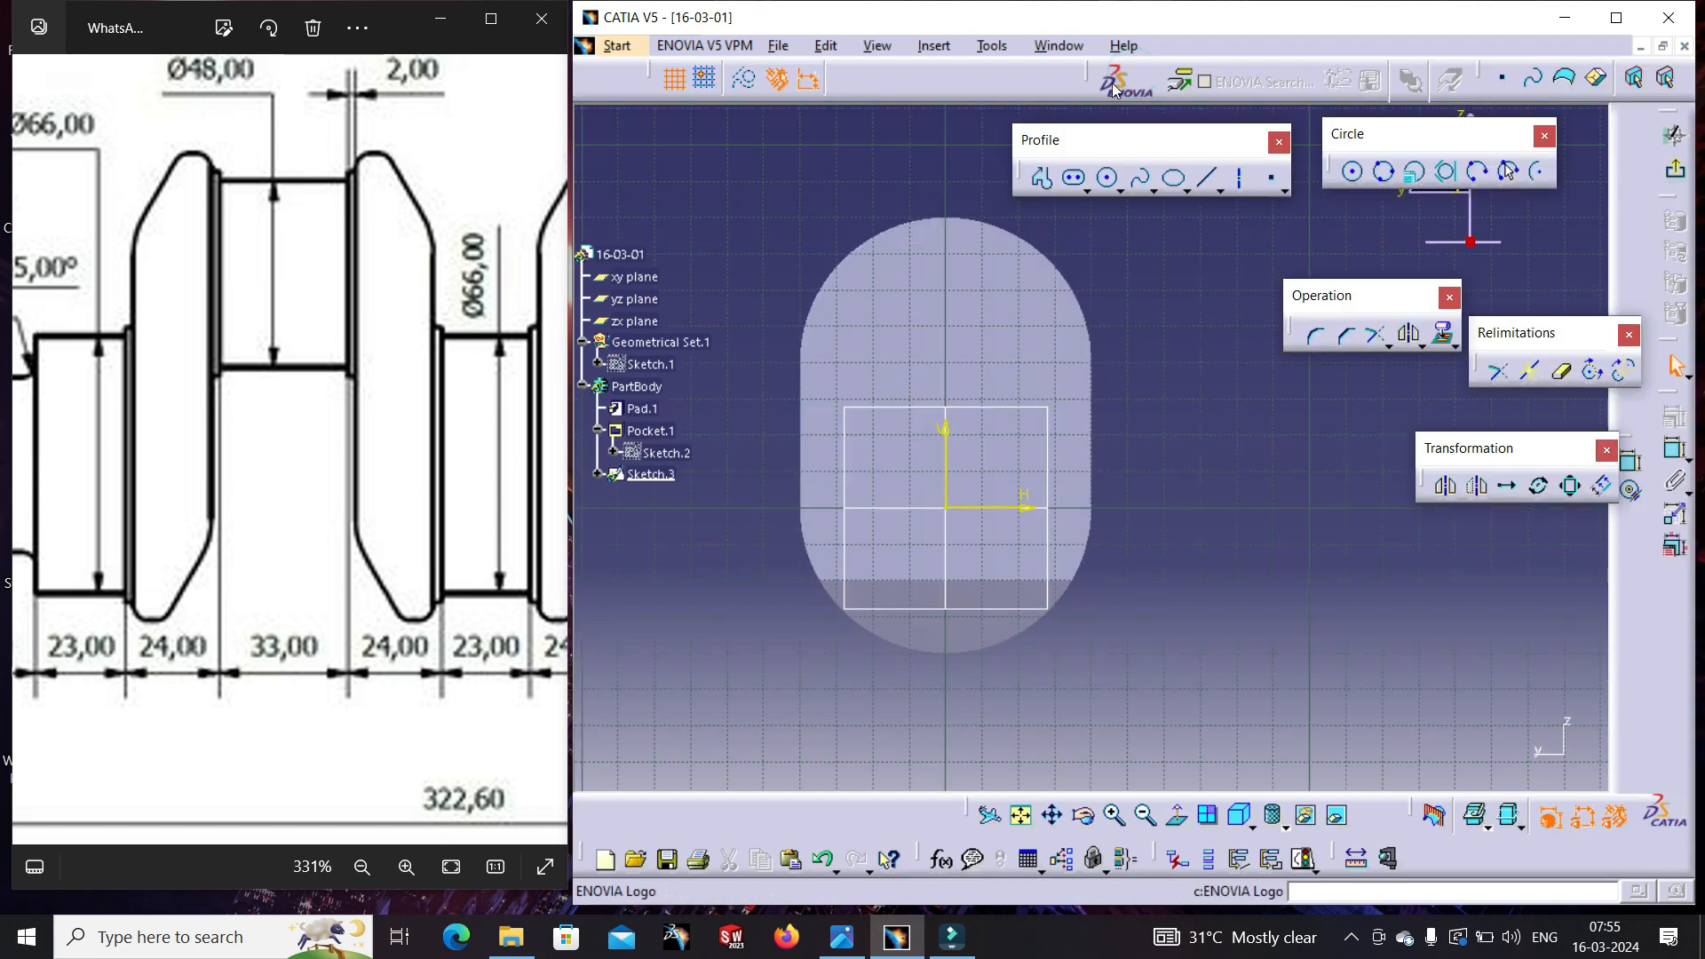
mouse_move(266, 461)
mouse_down()
mouse_move(316, 461)
mouse_move(198, 498)
mouse_move(318, 508)
mouse_move(80, 508)
mouse_up()
drag(264, 507, 61, 510)
mouse_move(393, 506)
mouse_down()
mouse_move(127, 520)
mouse_move(121, 615)
mouse_move(210, 614)
mouse_up()
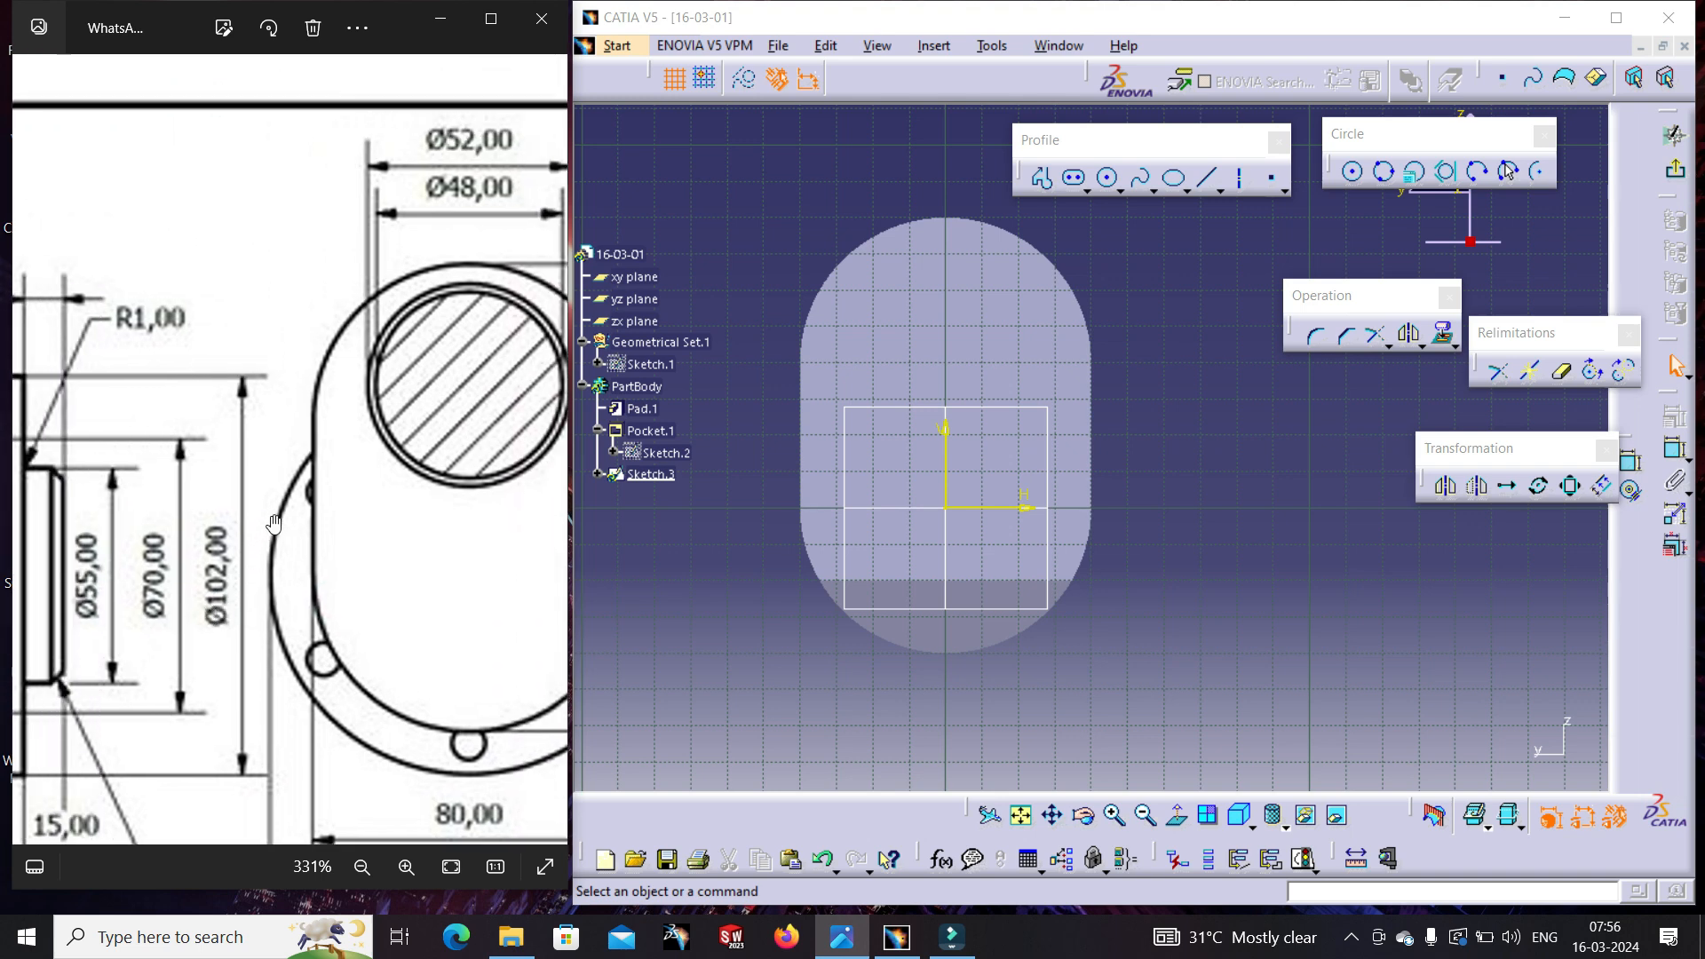
scroll(355, 503, down, 4)
drag(40, 524, 265, 528)
drag(80, 573, 253, 555)
mouse_move(23, 564)
mouse_down()
mouse_move(156, 545)
mouse_move(260, 598)
mouse_up()
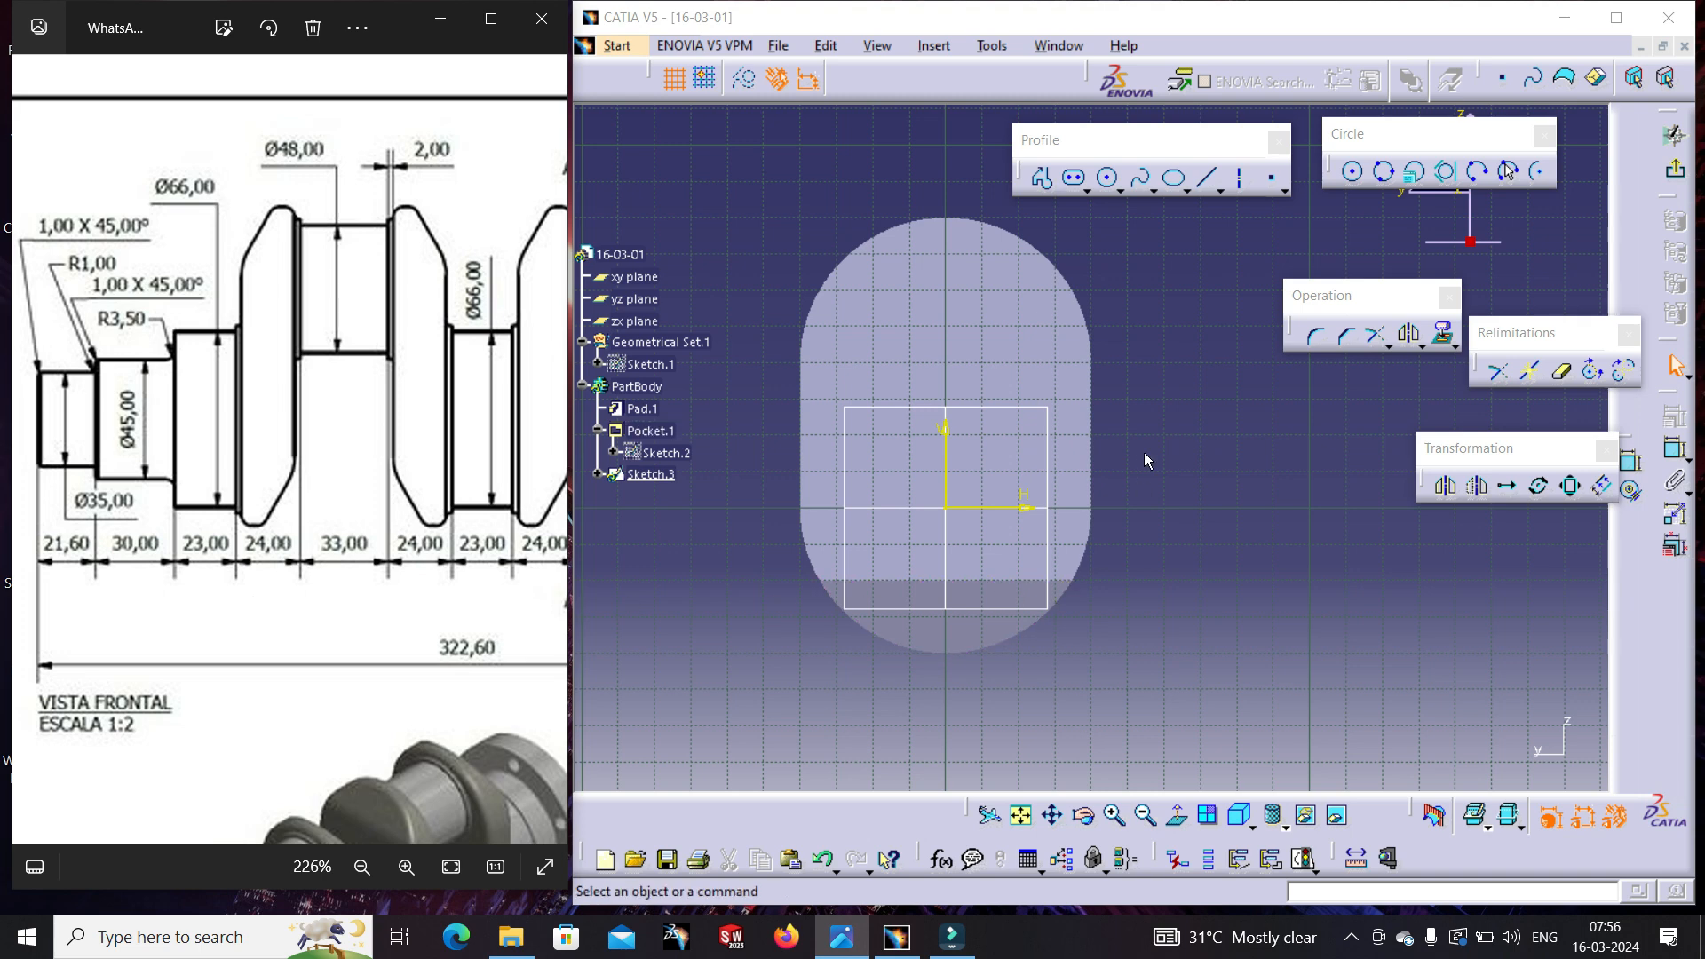
- Draw a circle about 37 mm in diameter in the upper half of the web and make it concentric with the web's upper arc
click(1108, 177)
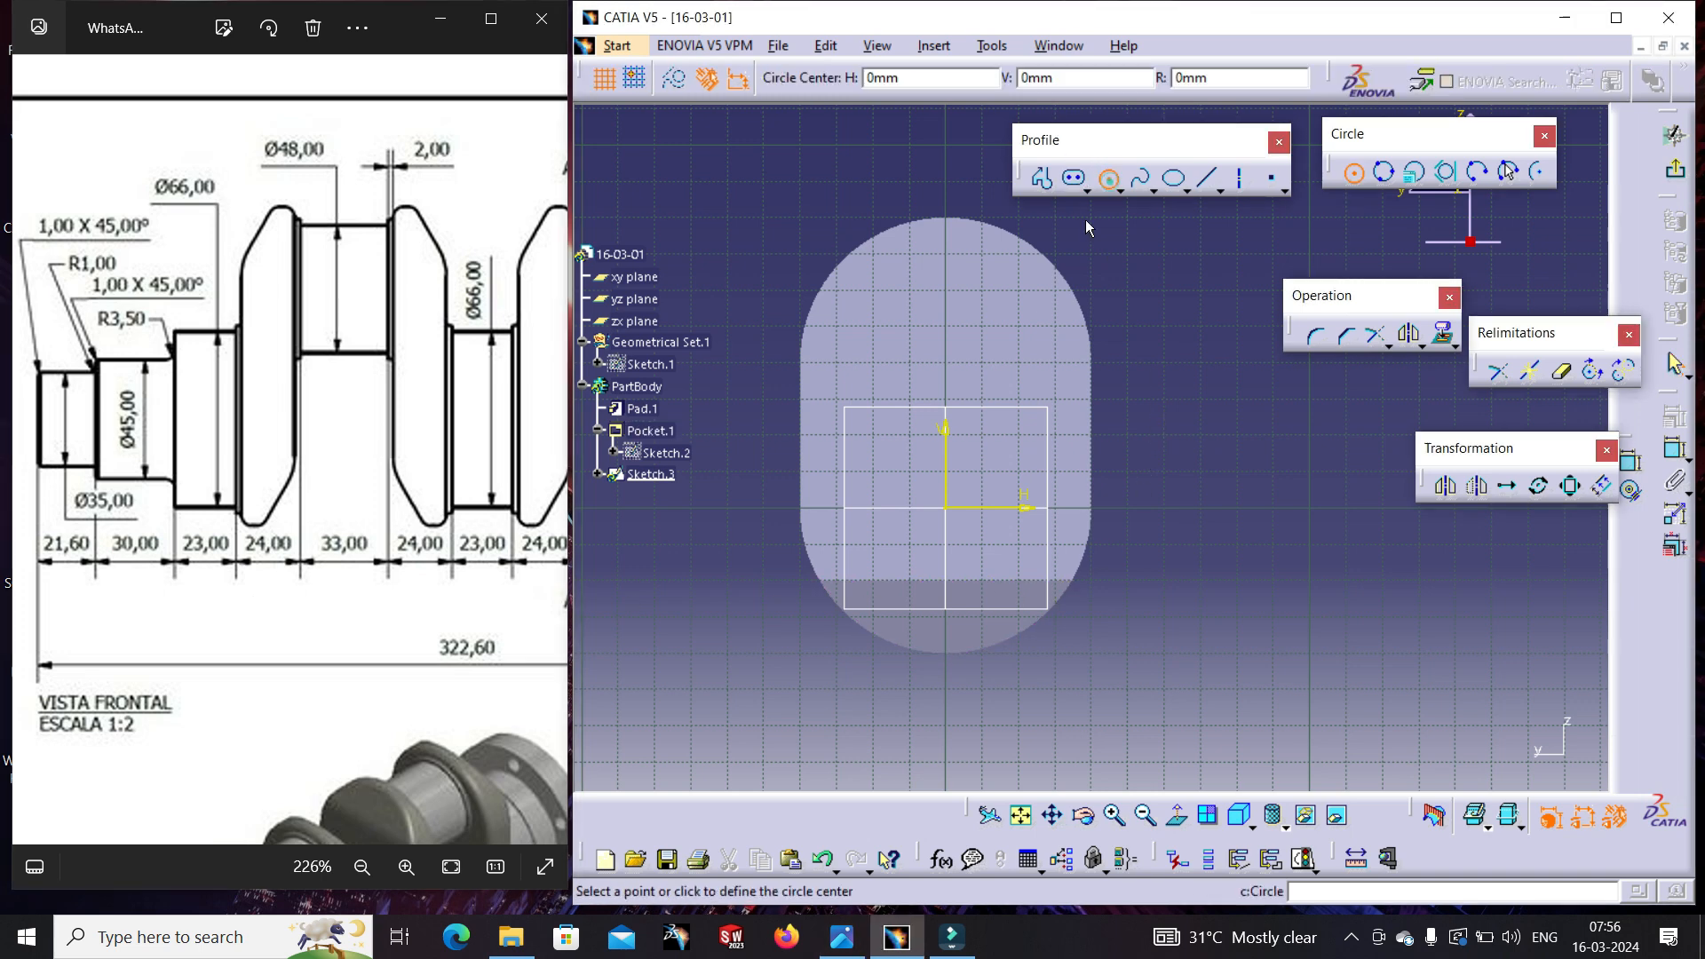
click(945, 297)
click(1023, 303)
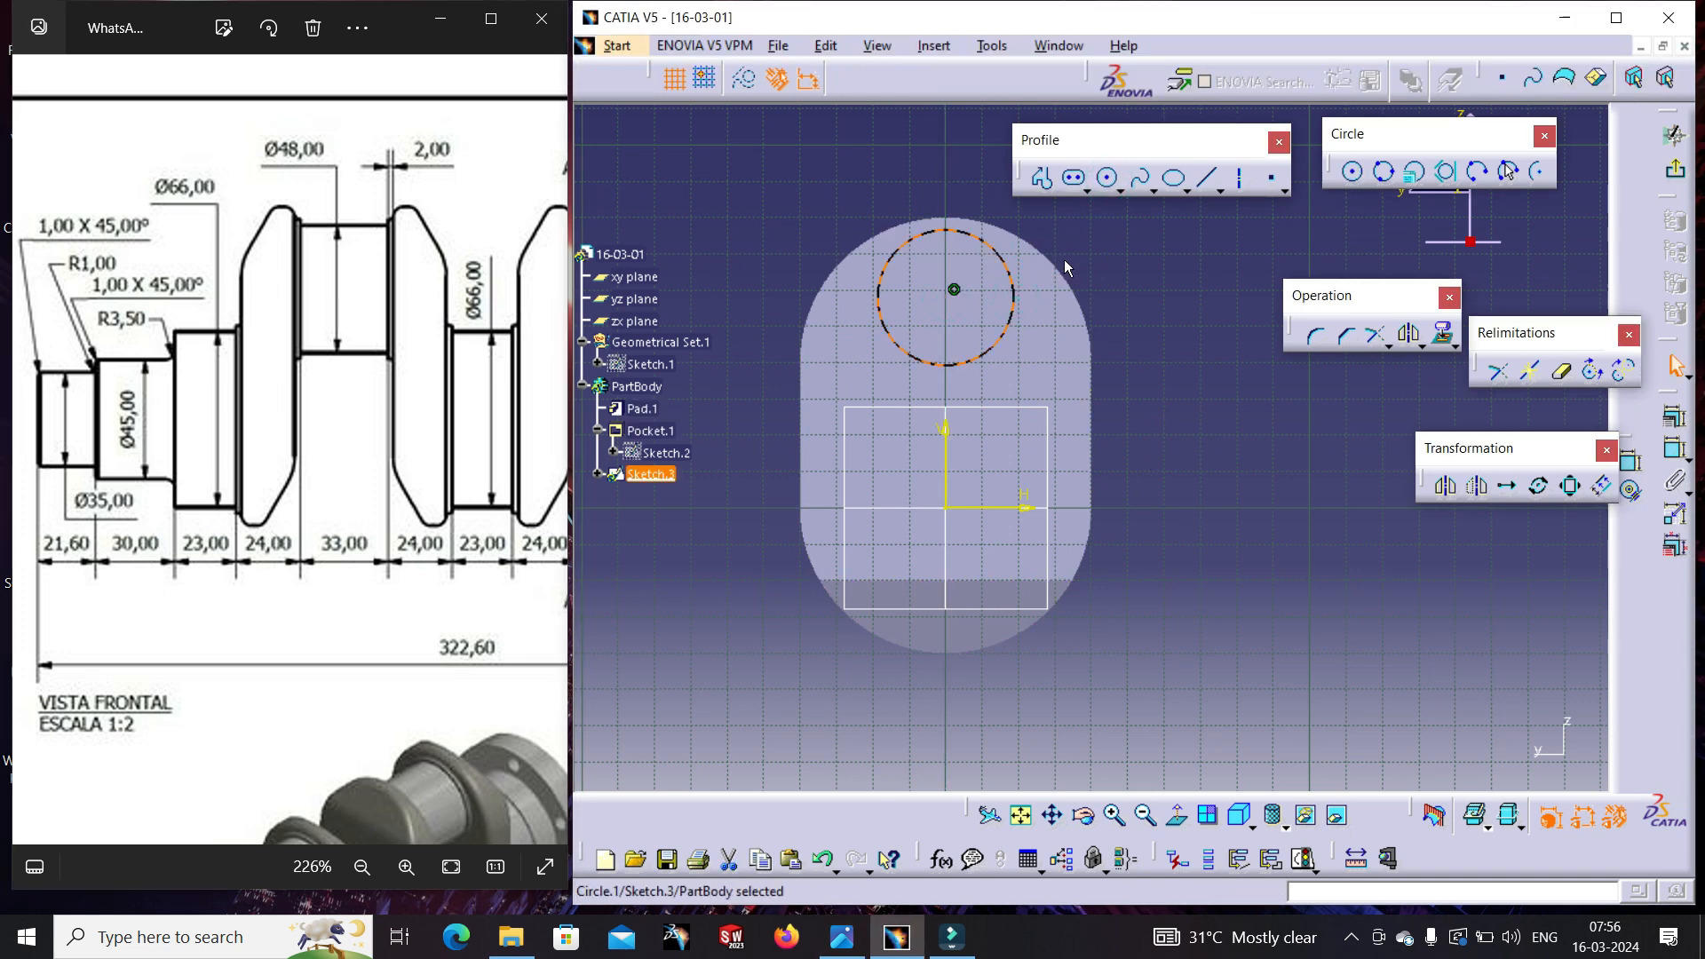
ctrl+click(1056, 269)
click(1674, 416)
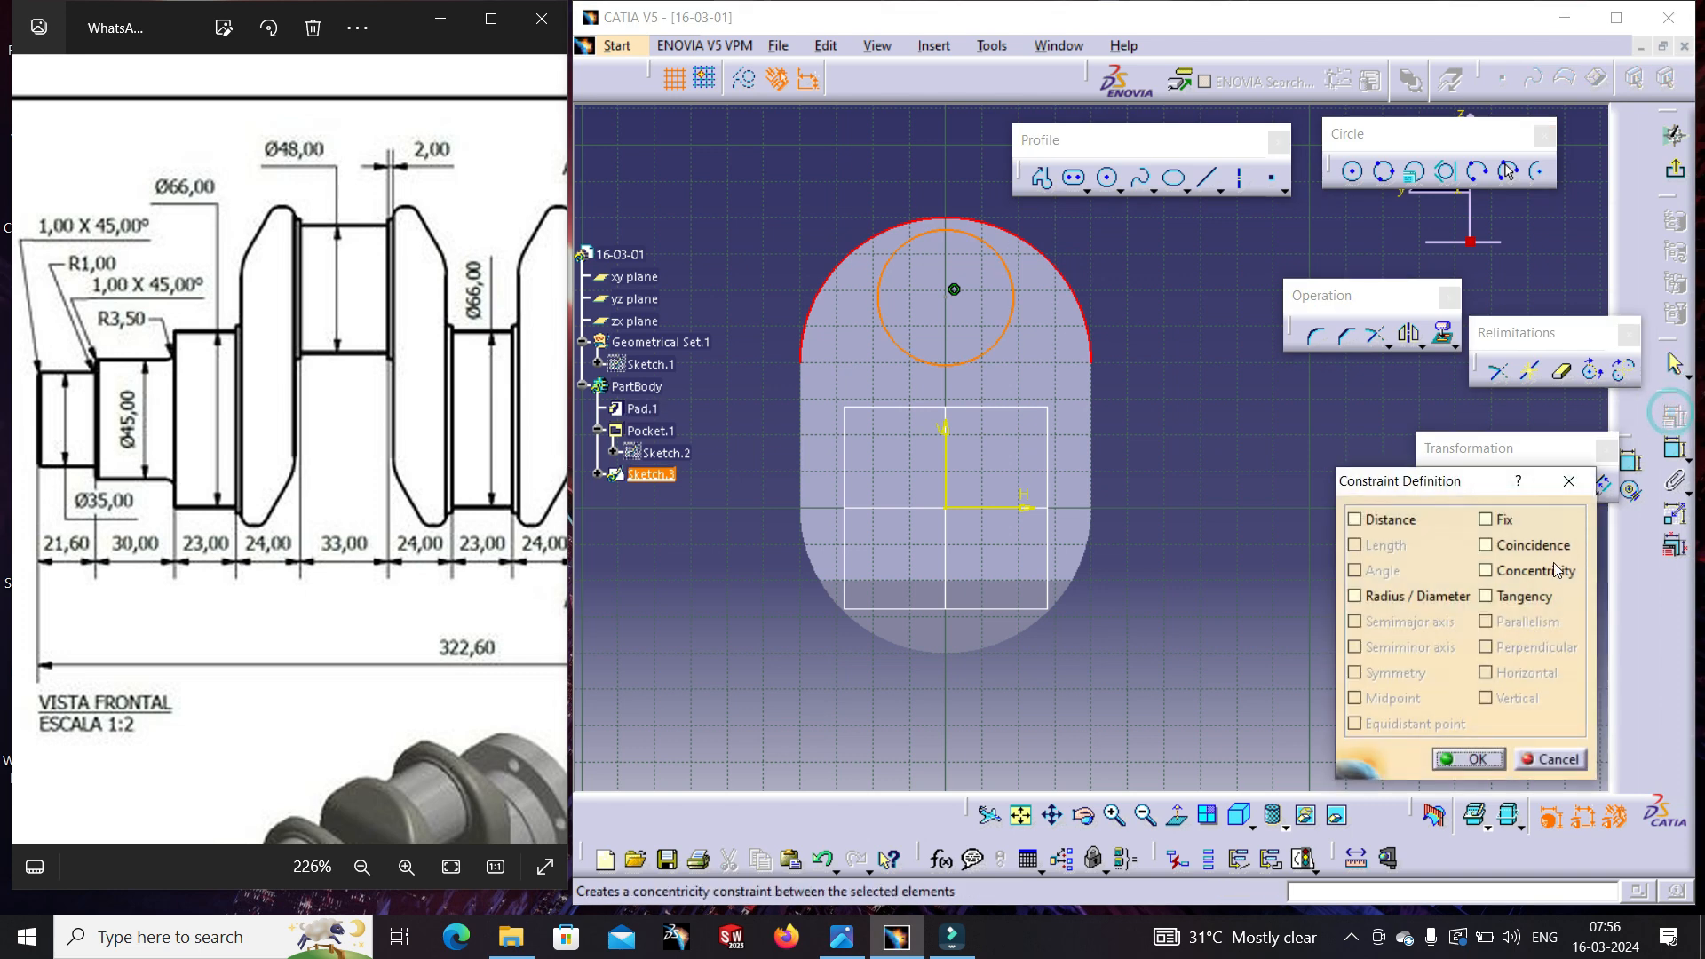
click(1542, 569)
click(1468, 758)
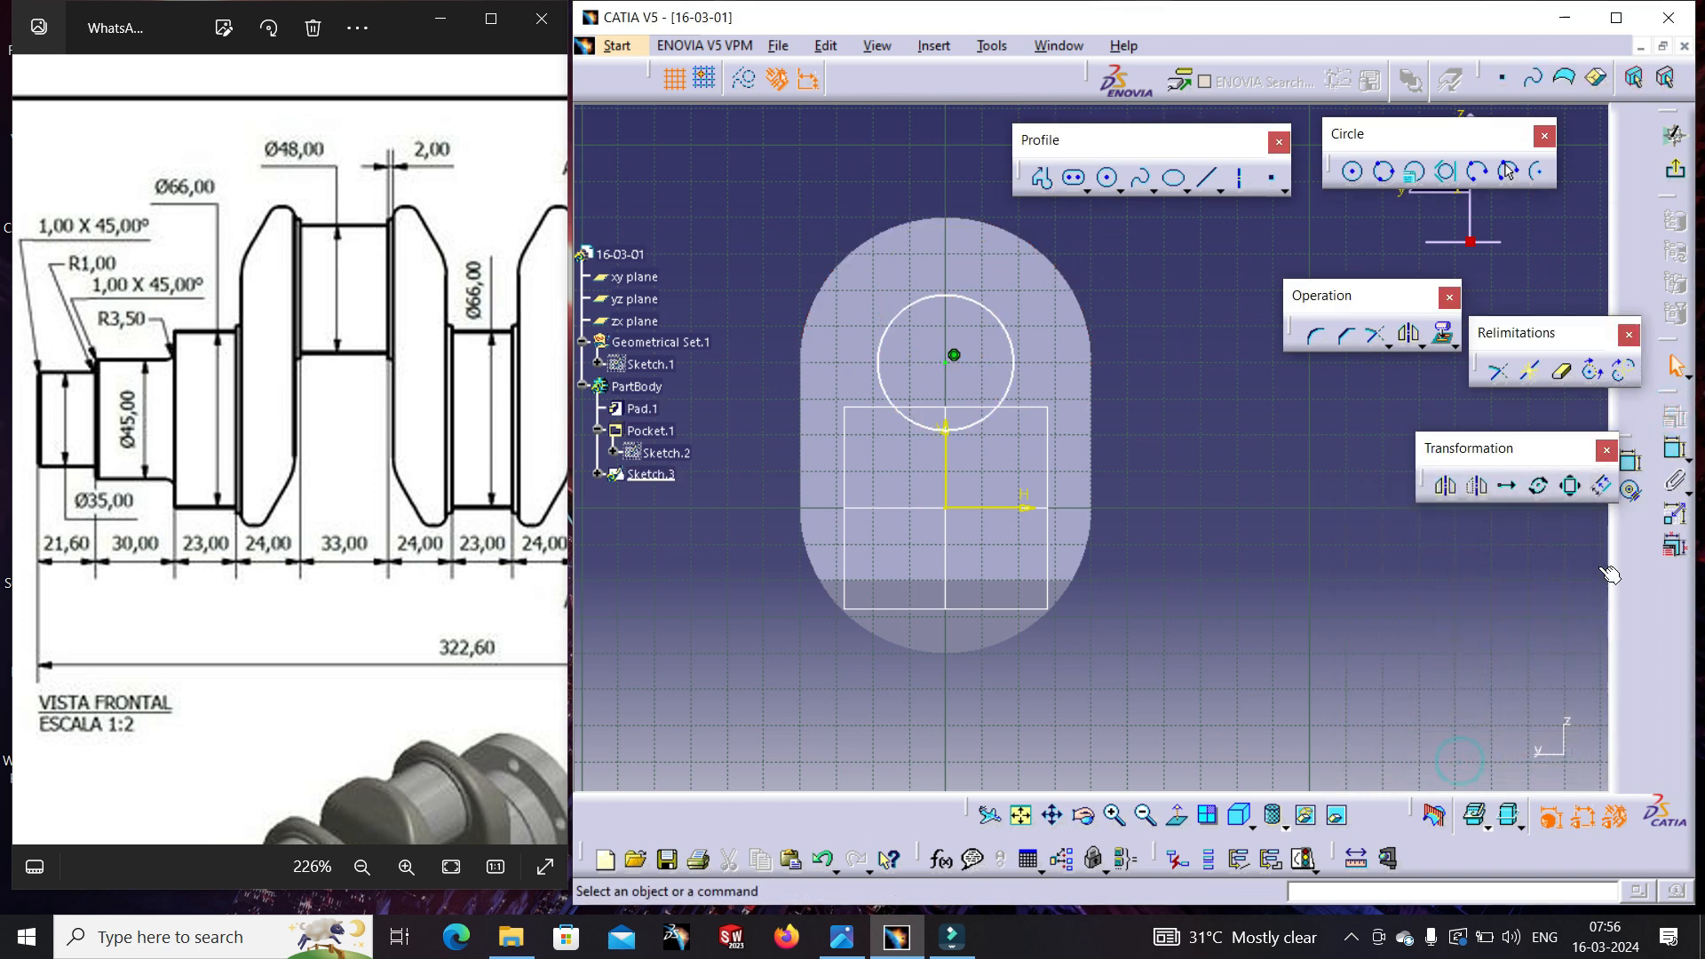
- Dimension the circle's diameter and set it to 52 mm
click(1673, 473)
click(994, 314)
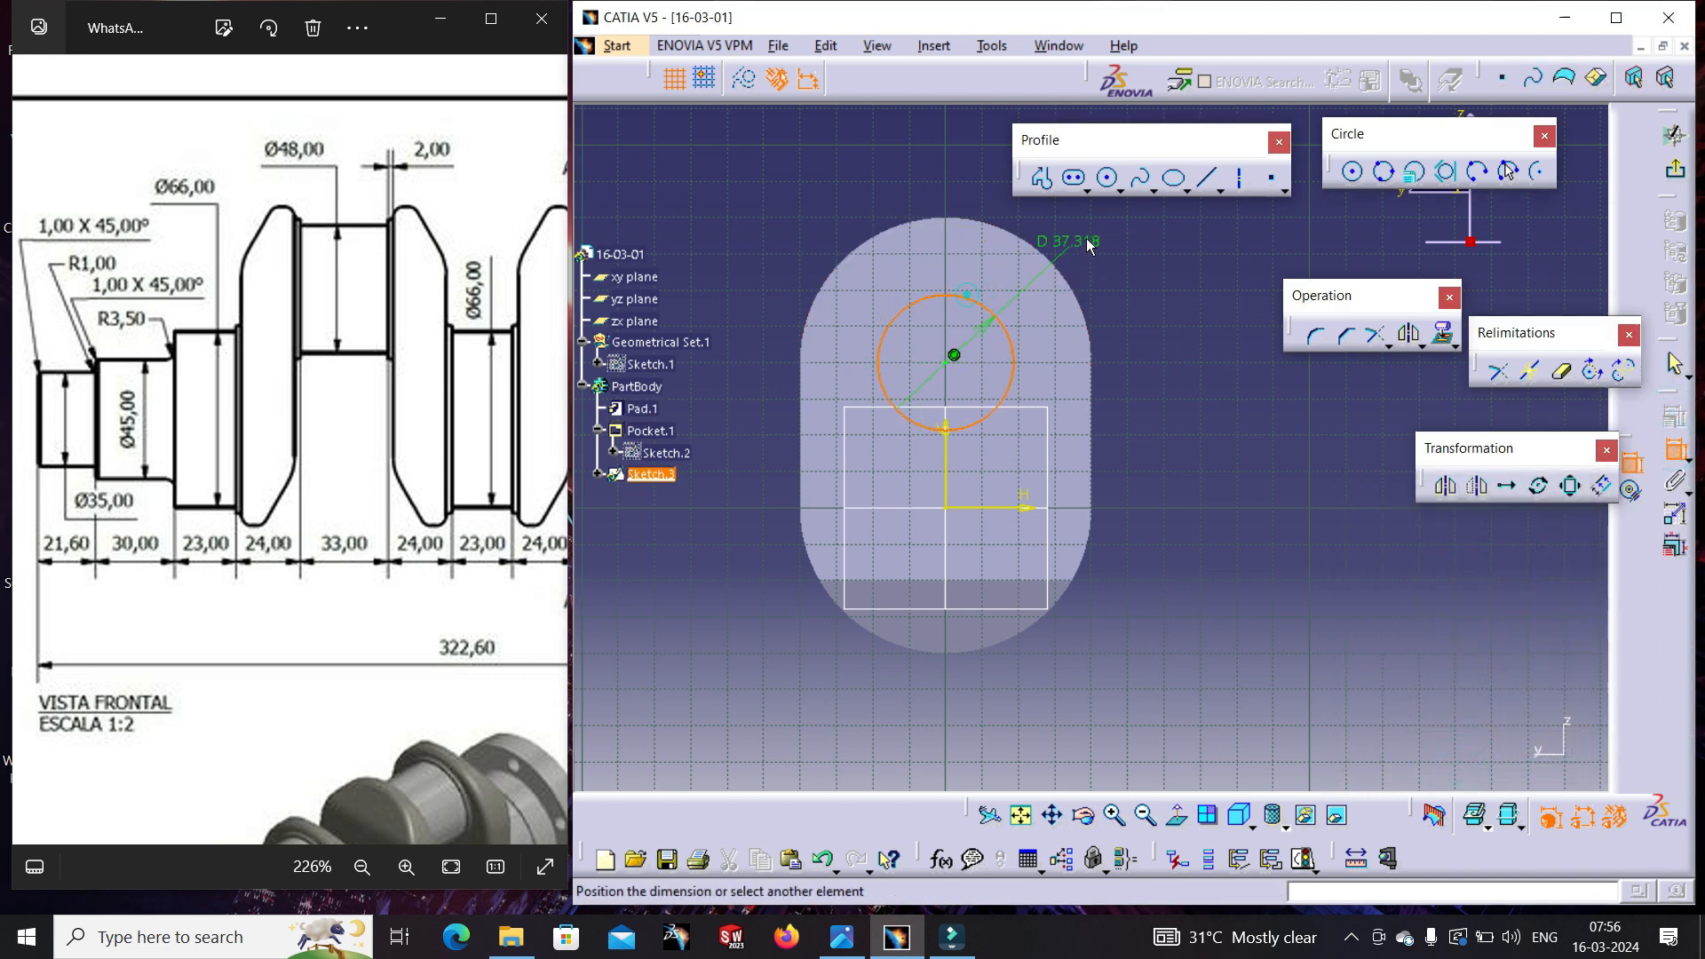
double_click(1119, 227)
text(52)
key(Return)
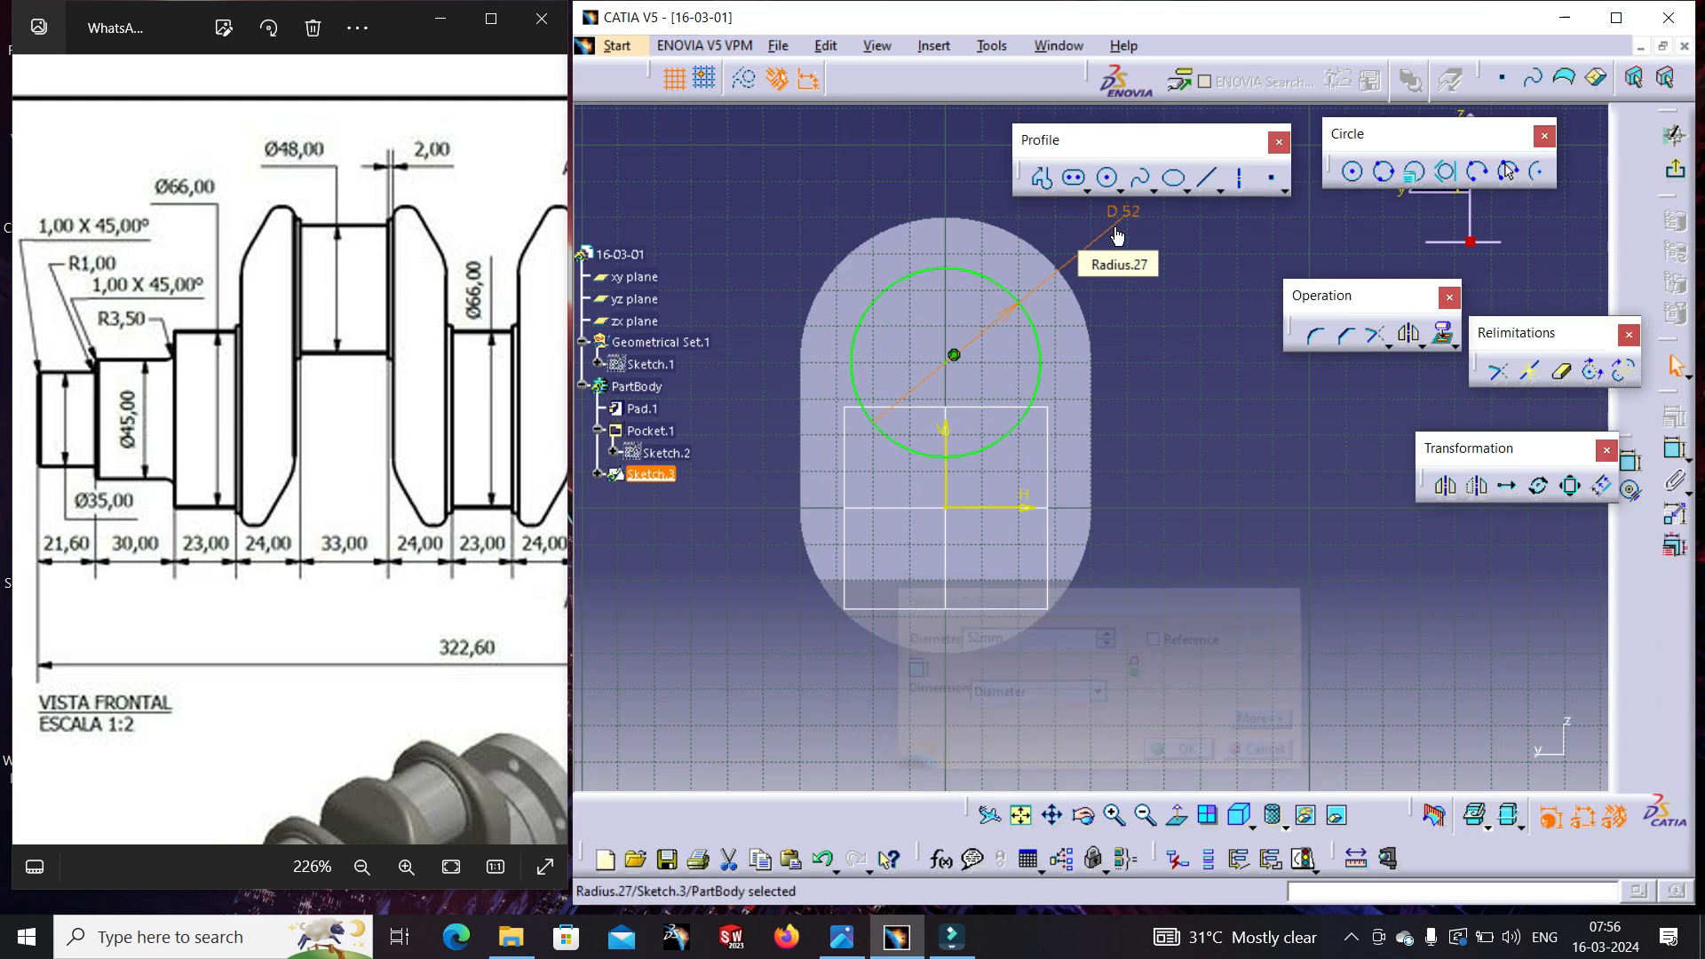
- Exit the sketch and pad the 52 mm circle outward from the web's face as a thin shoulder
middle_drag(1263, 355, 1175, 276)
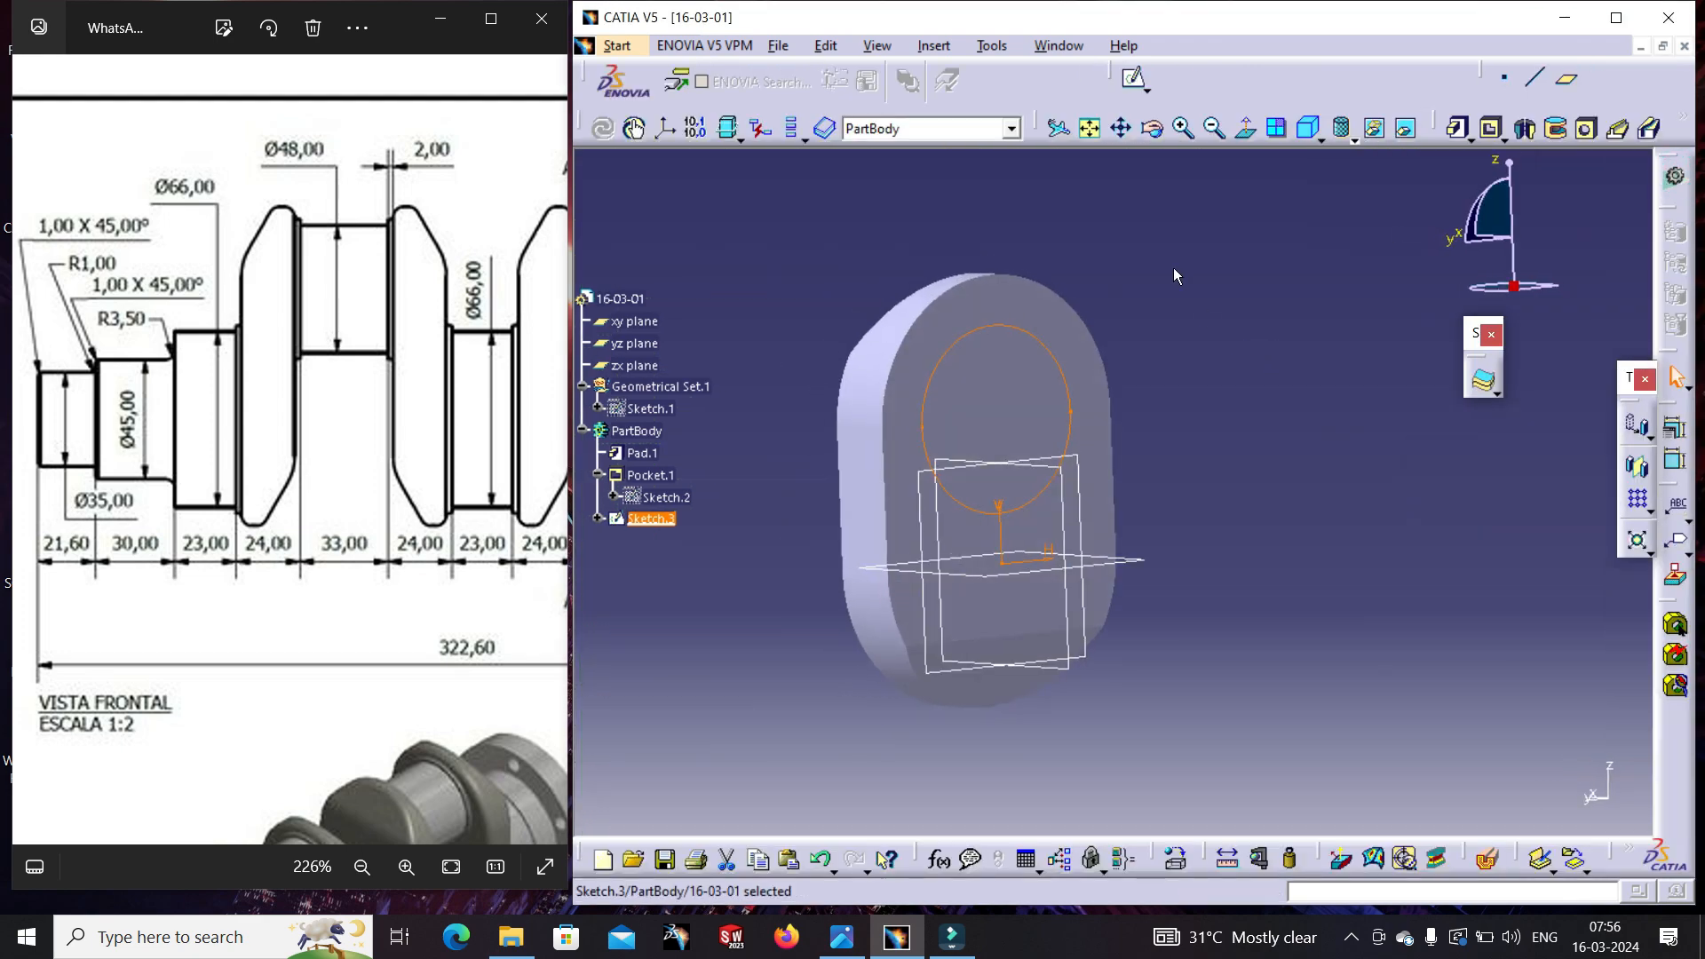
click(1456, 129)
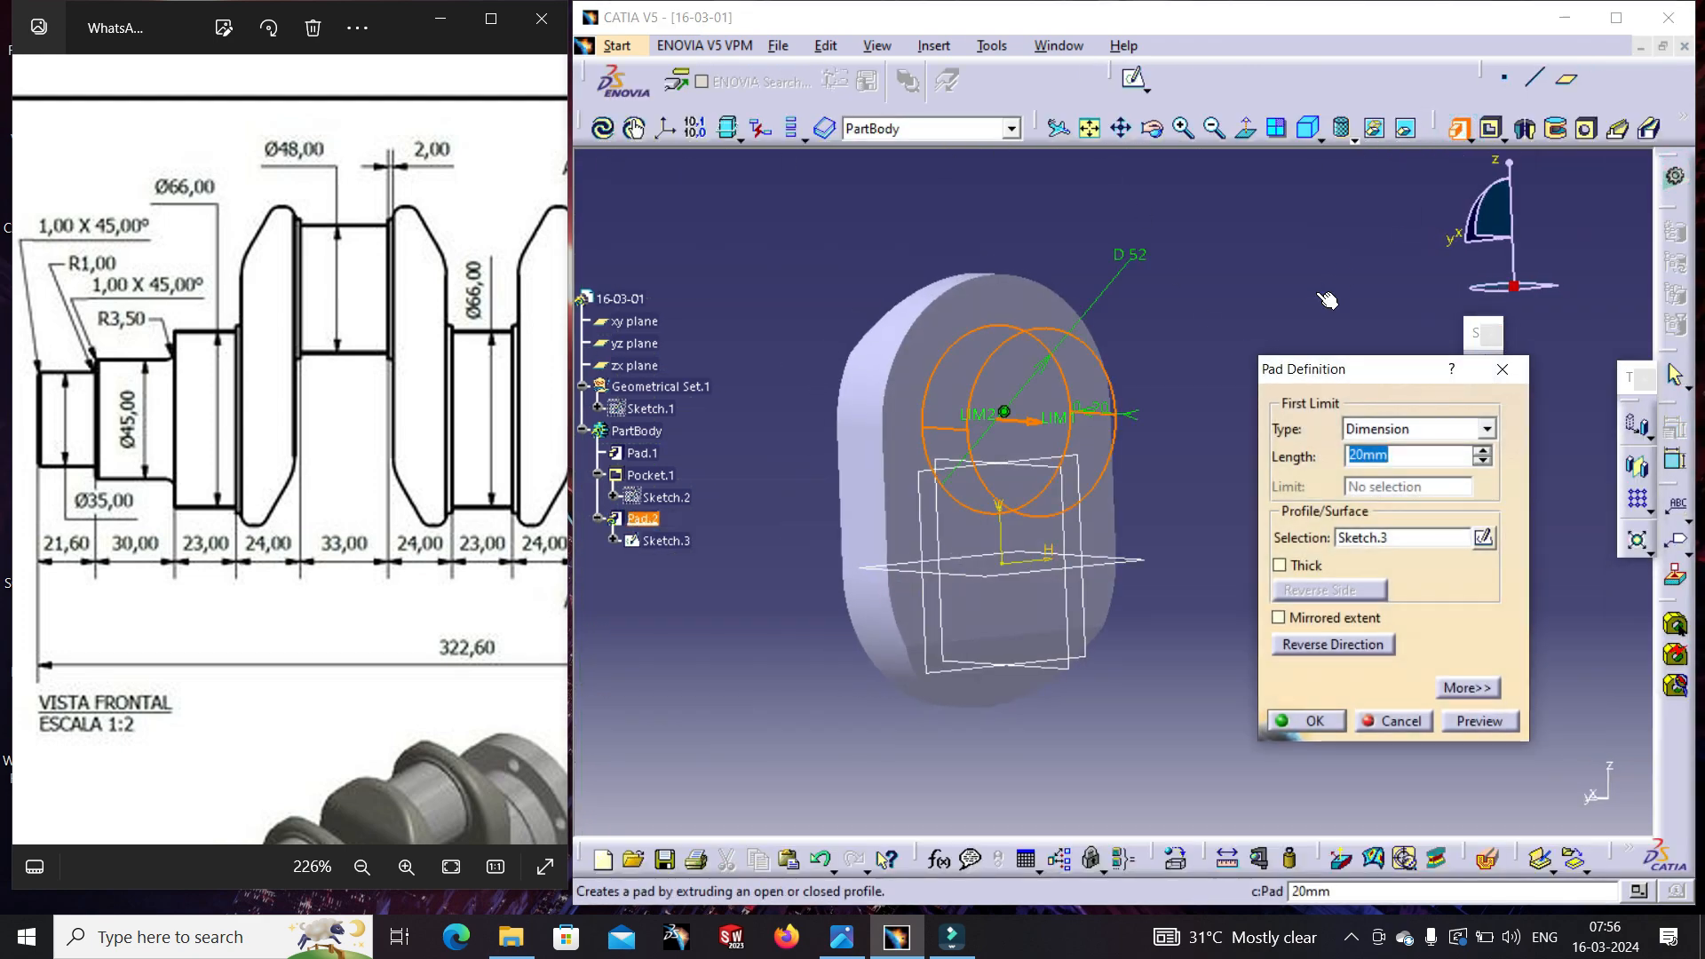
key(Return)
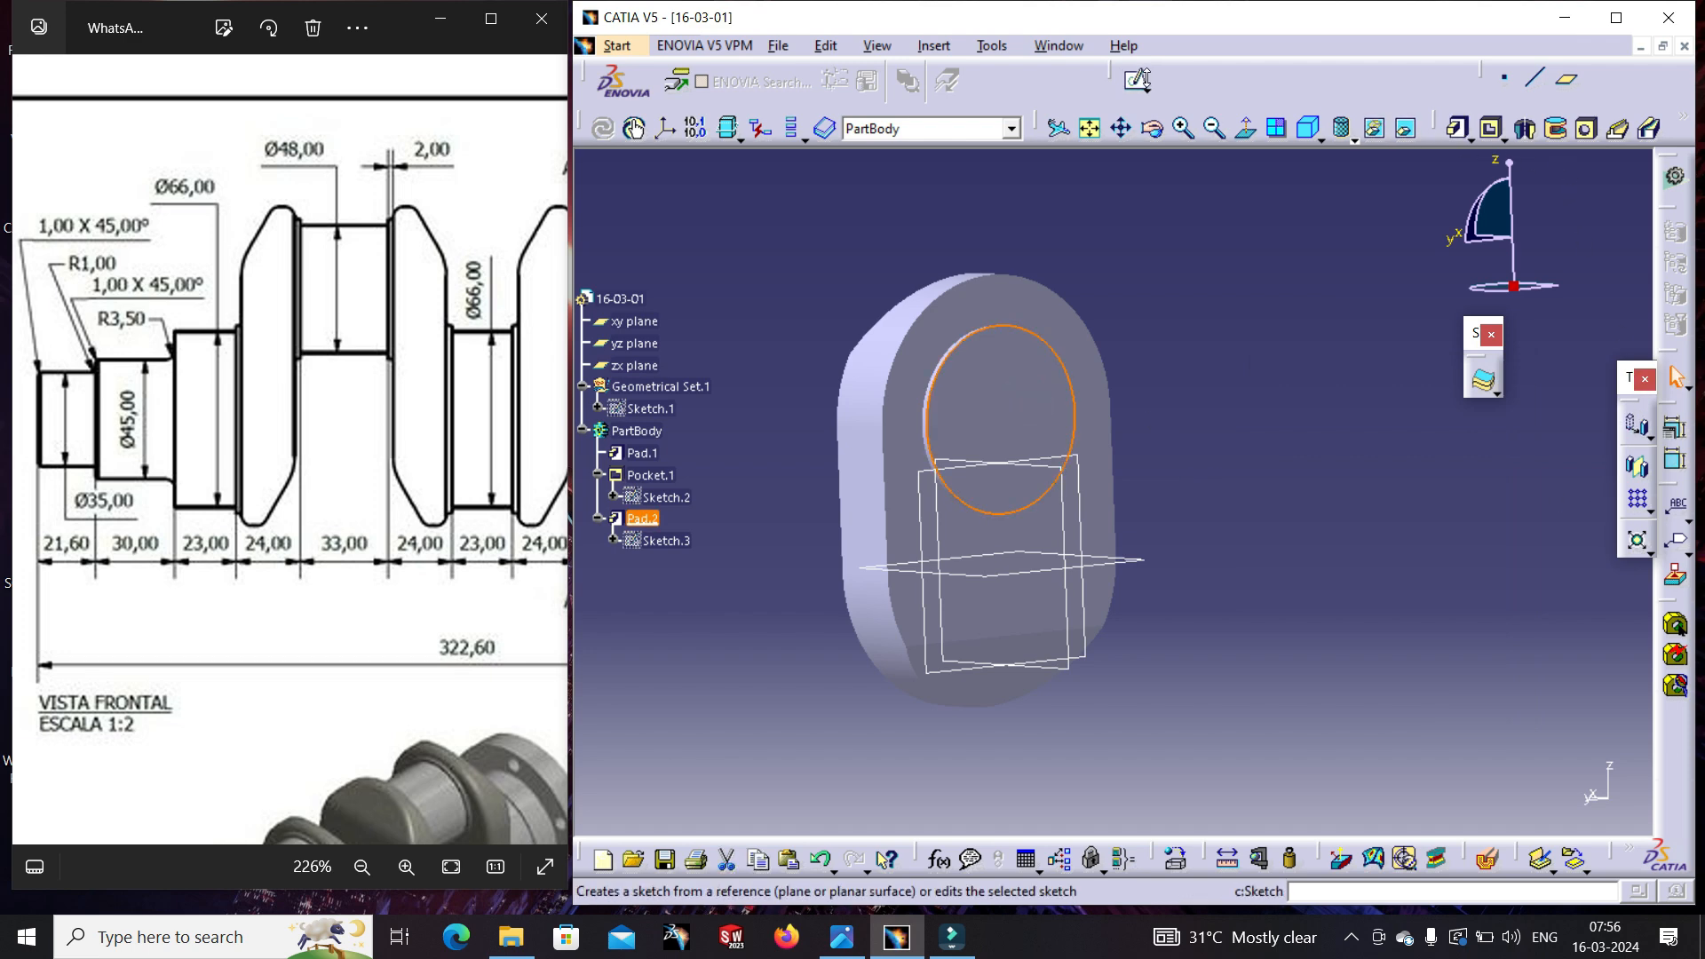
- Sketch a circle about 27 mm in diameter on the 52 mm shoulder's face and make it concentric with the shoulder's edge
click(1033, 365)
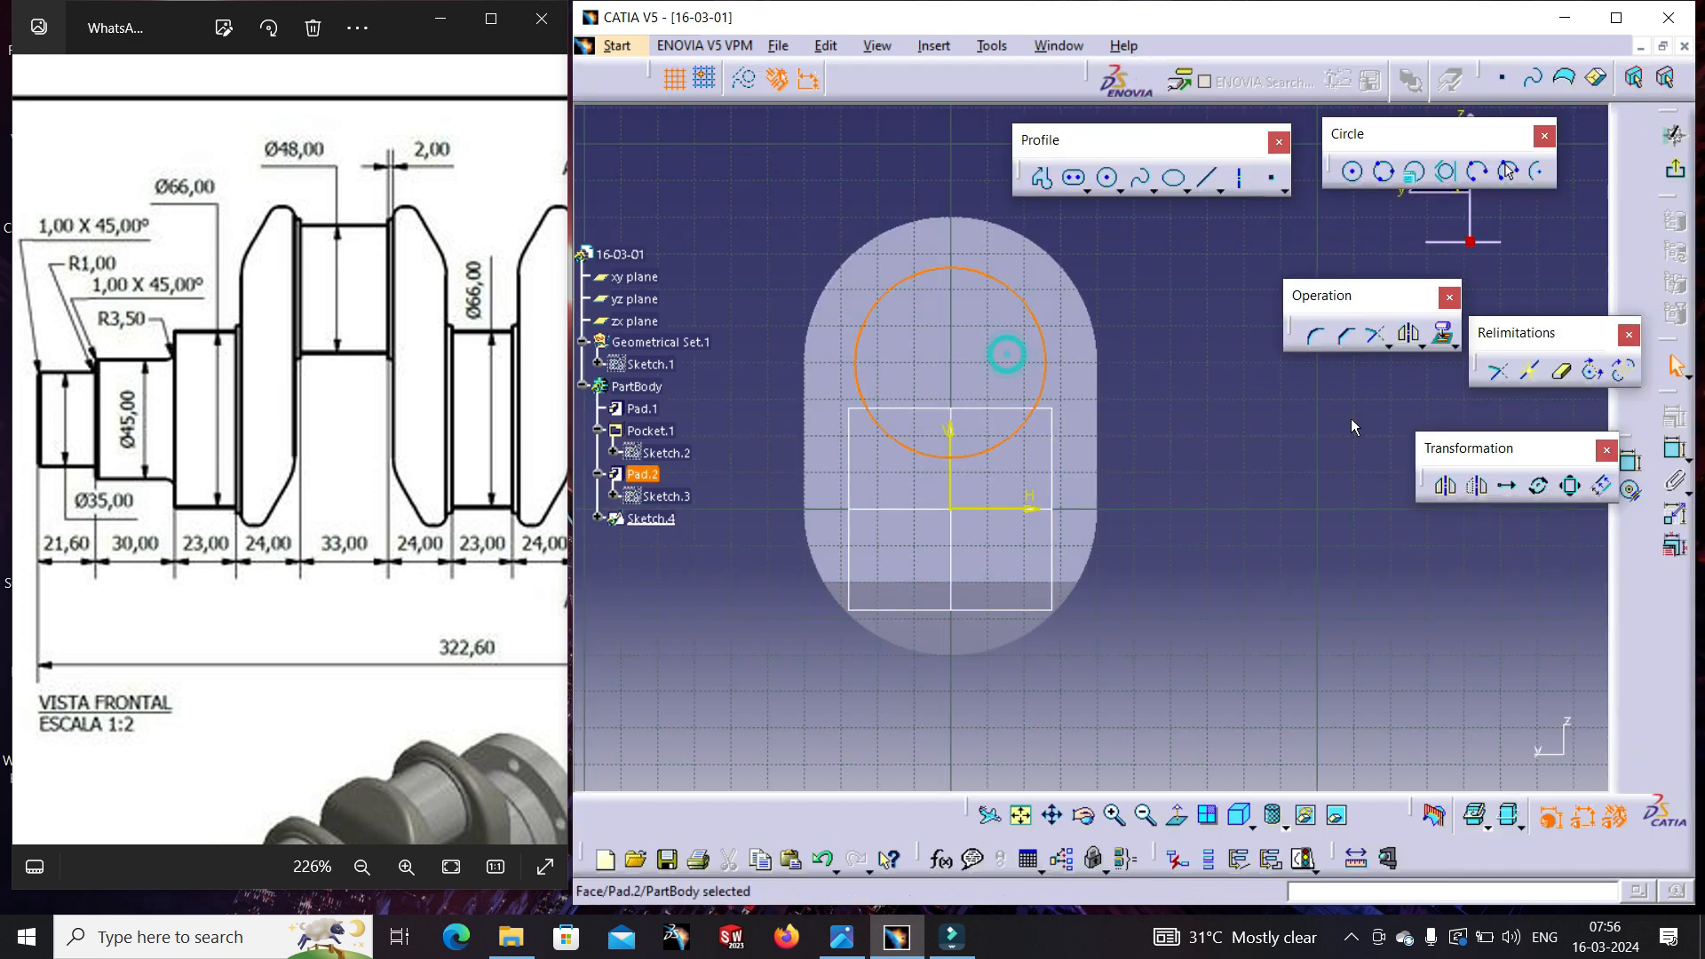
click(1364, 519)
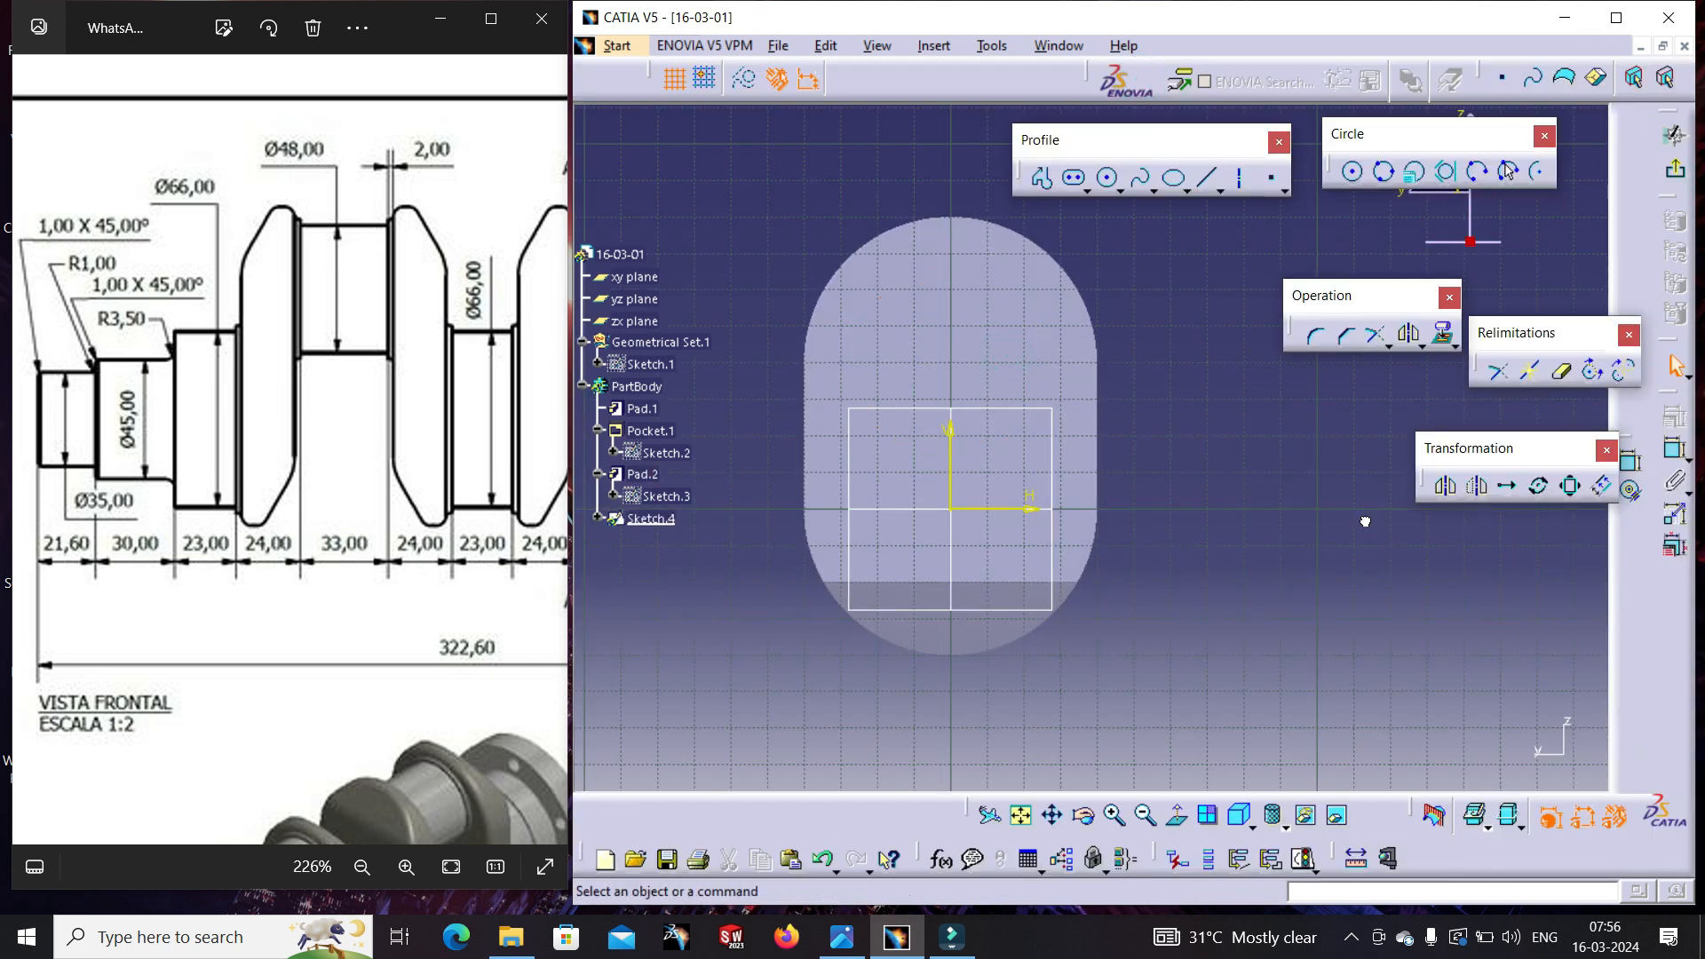
click(1108, 181)
click(953, 362)
click(997, 337)
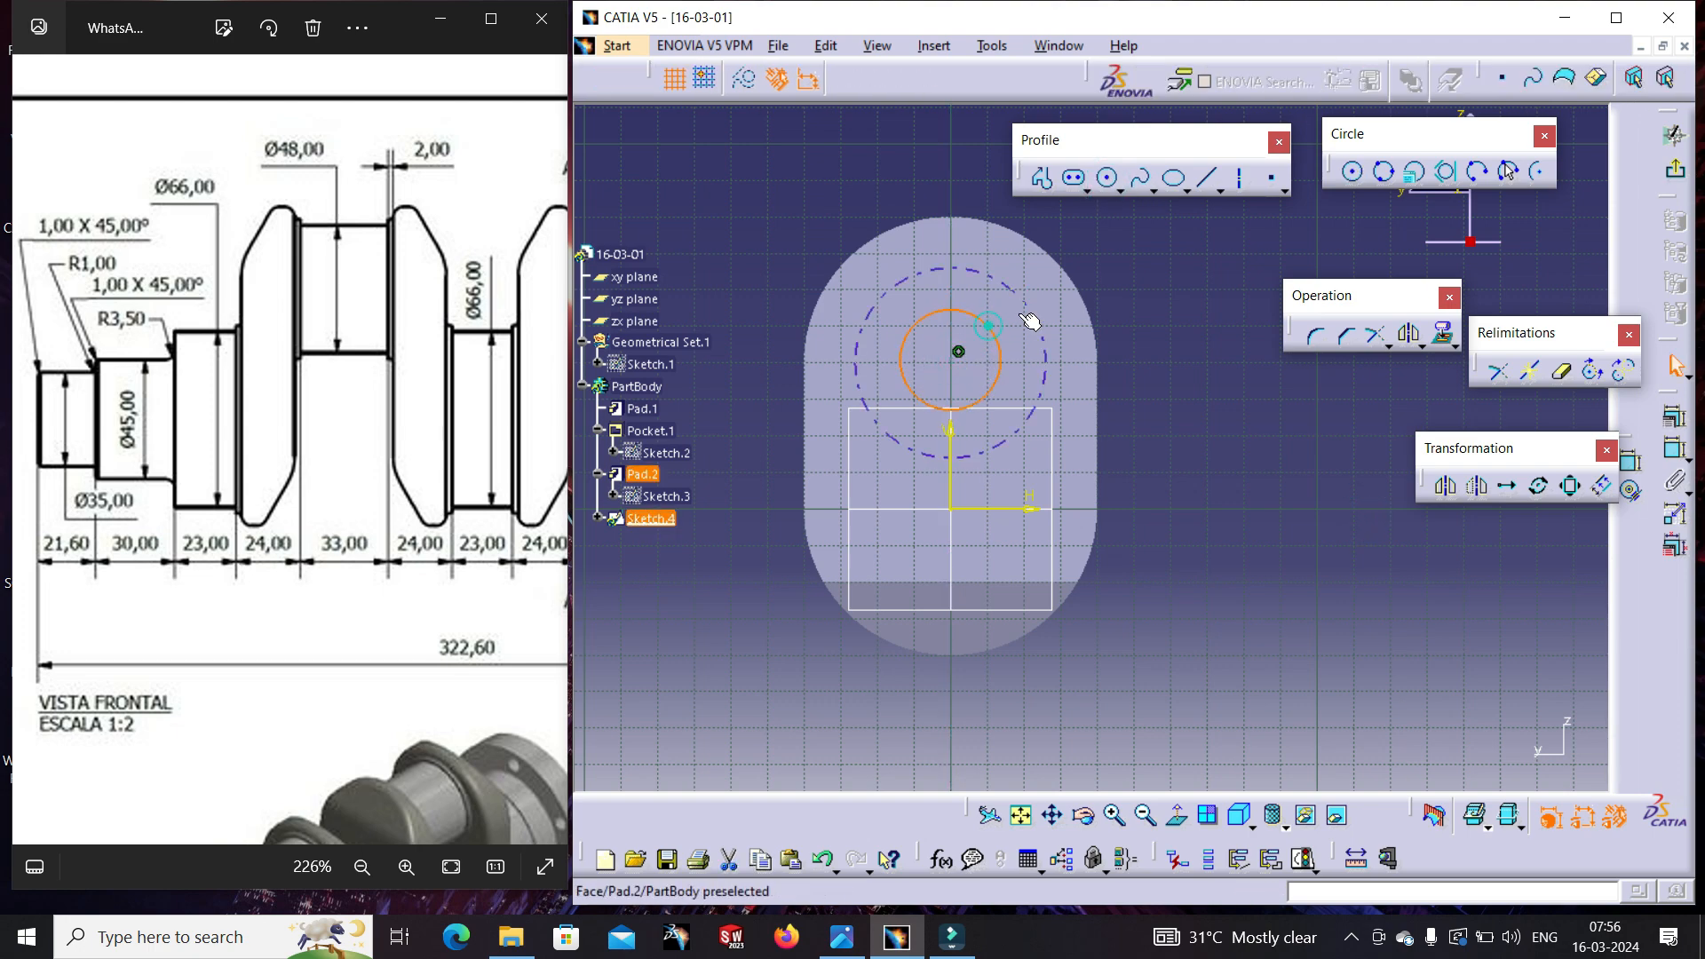
middle_drag(1030, 325, 1085, 396)
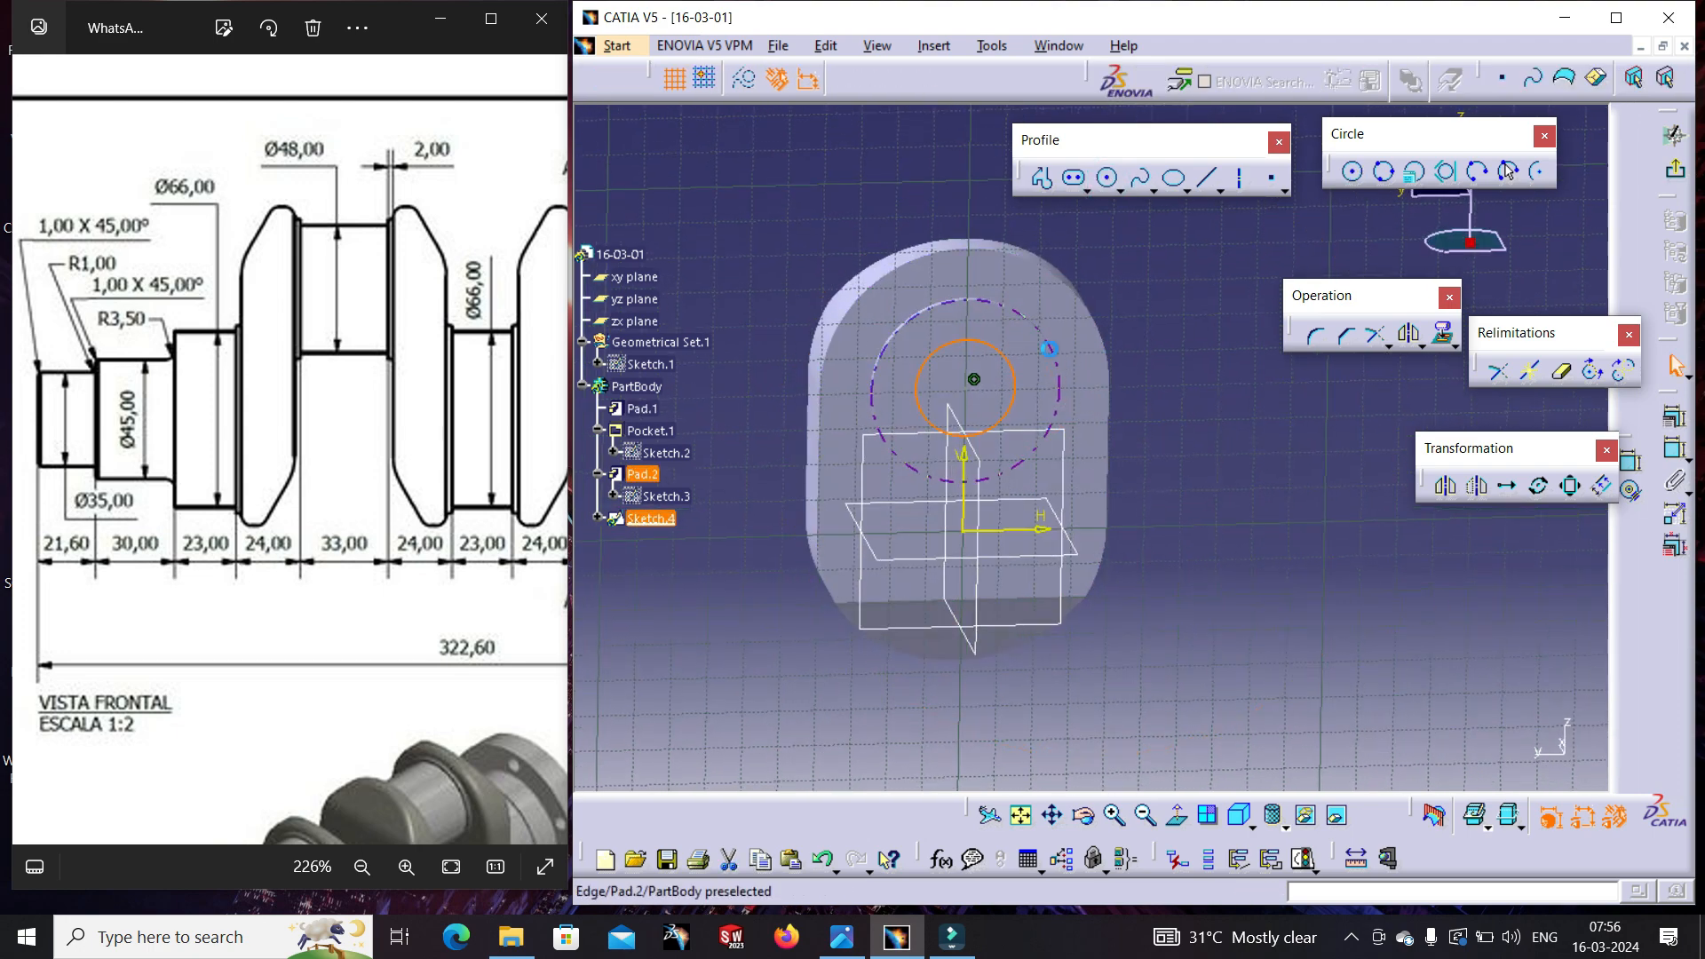
click(1674, 415)
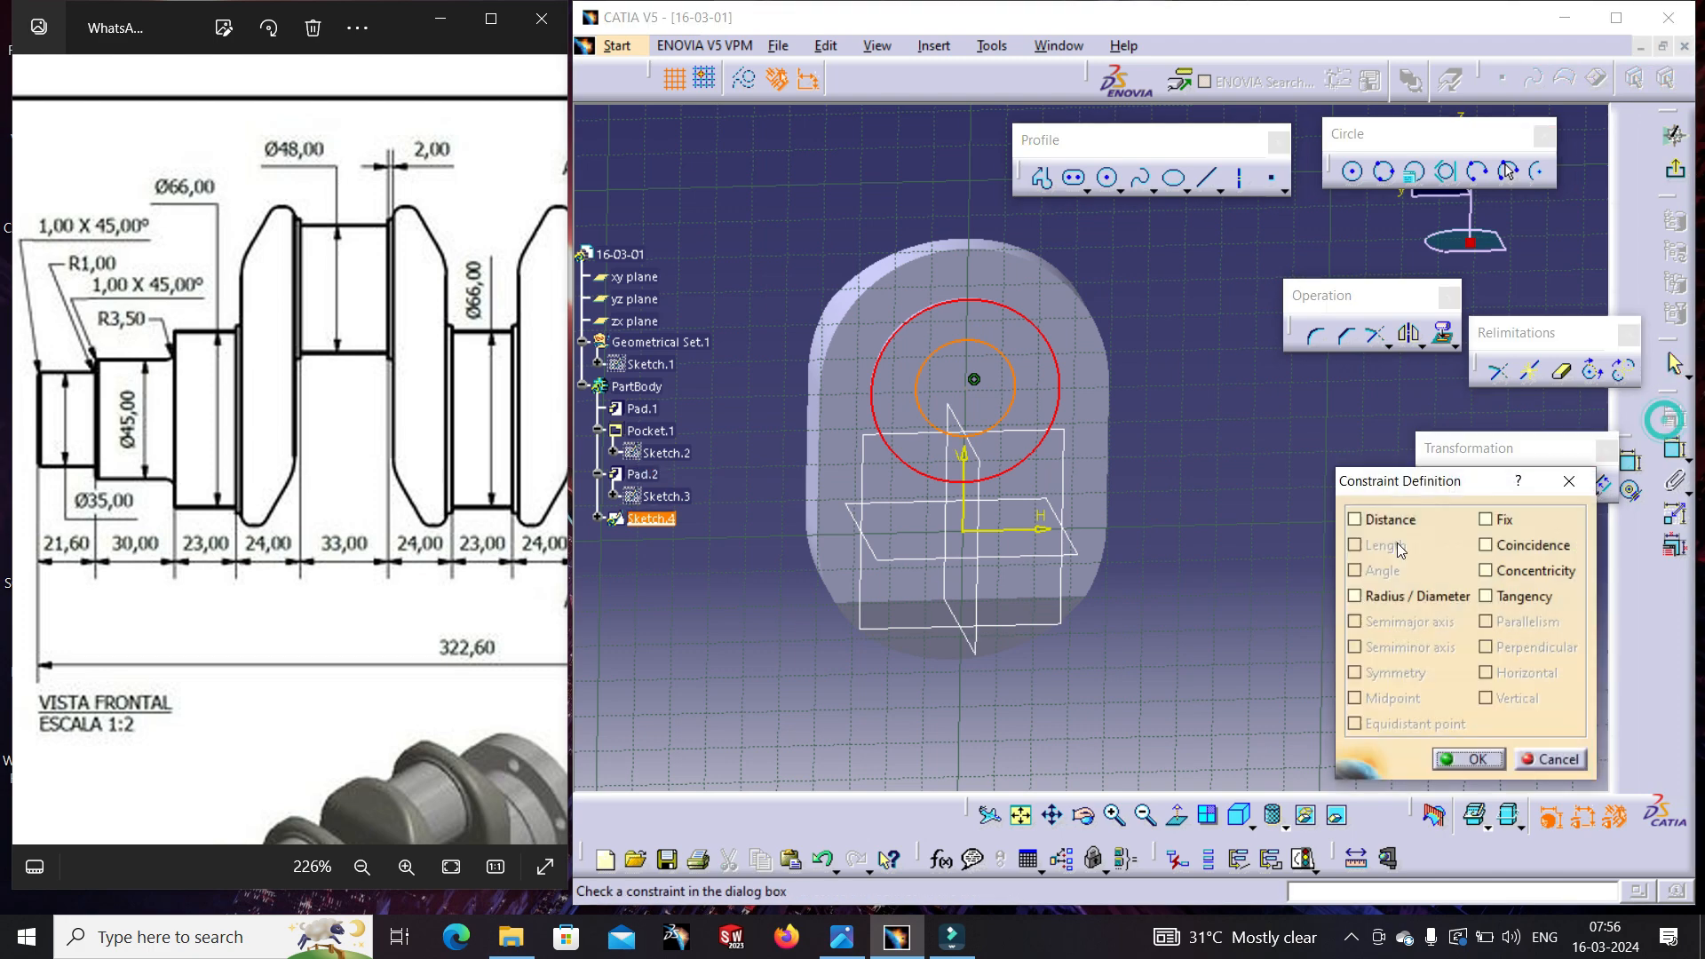
click(1508, 572)
click(1468, 758)
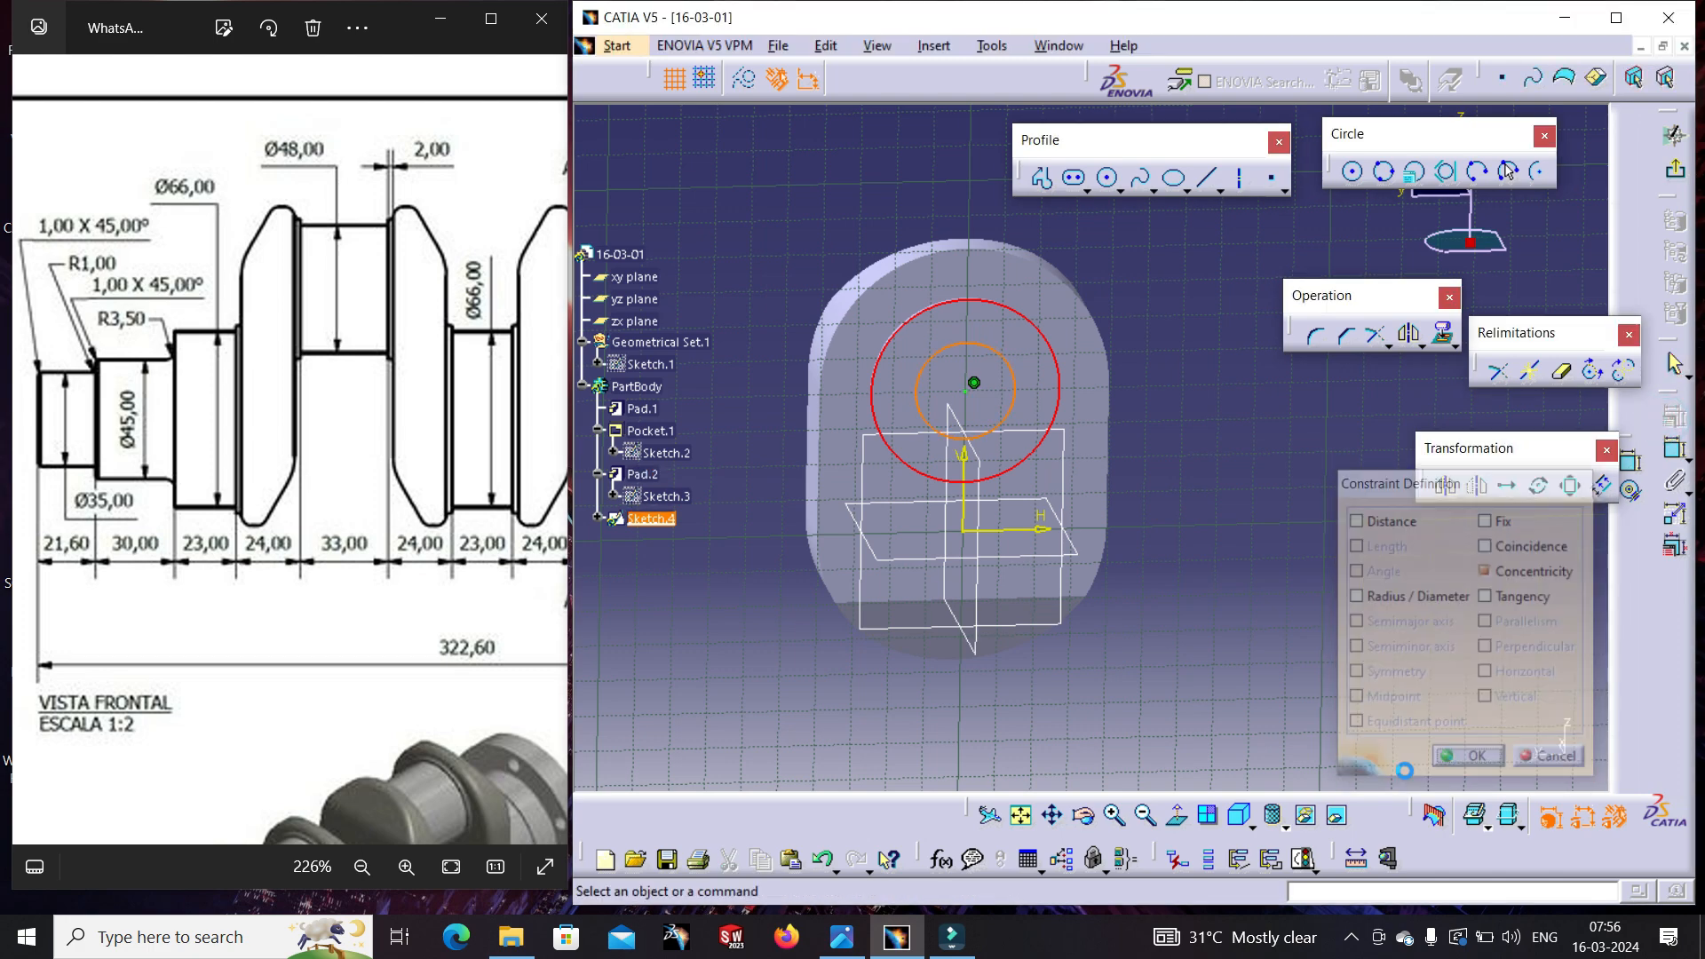
- Switch the model display to shading with edges
click(1279, 824)
click(1300, 741)
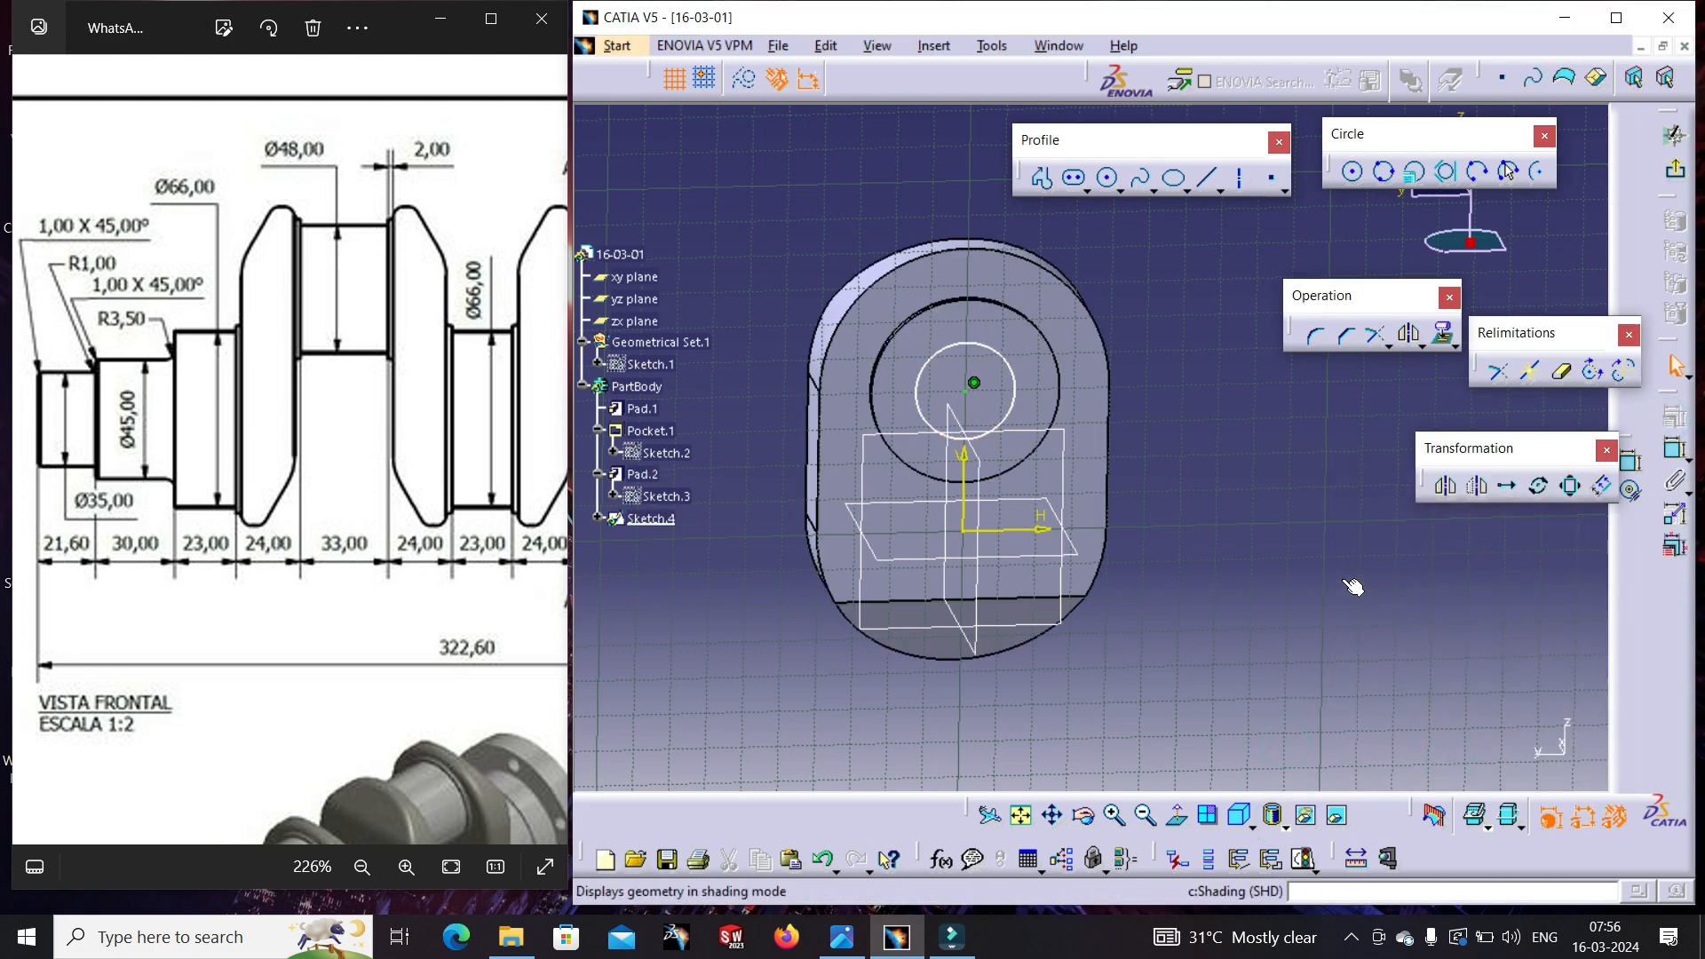
click(1339, 578)
click(1178, 815)
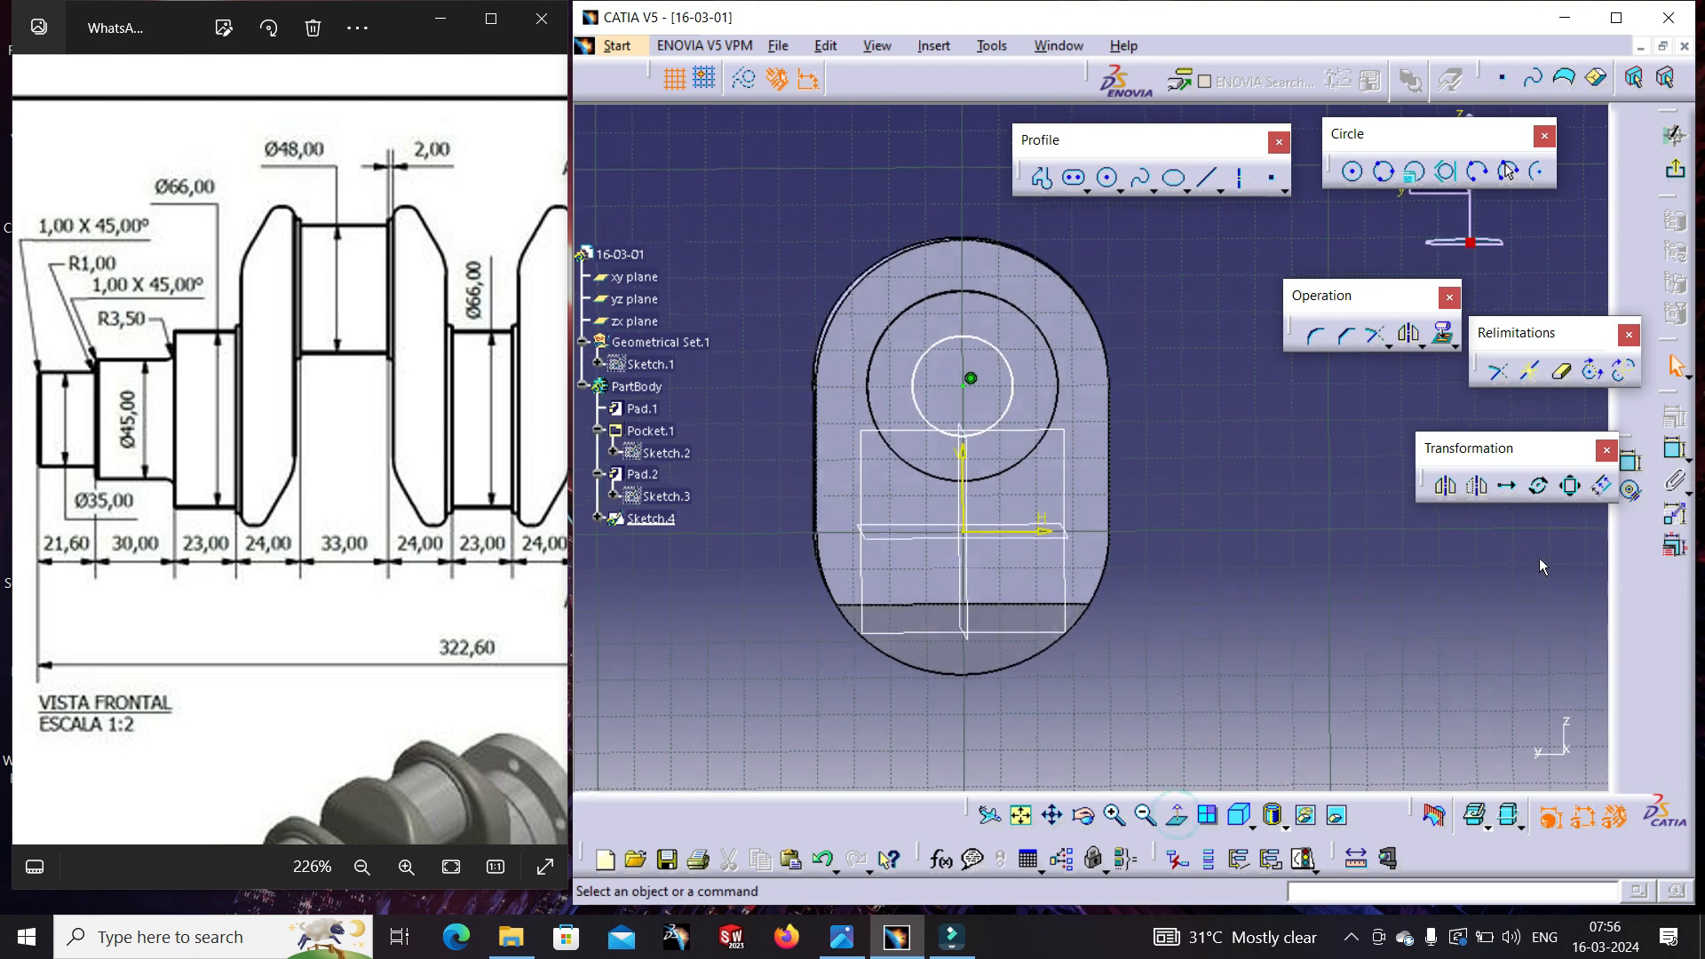
- Dimension the inner circle's diameter and set it to 48 mm
click(1674, 448)
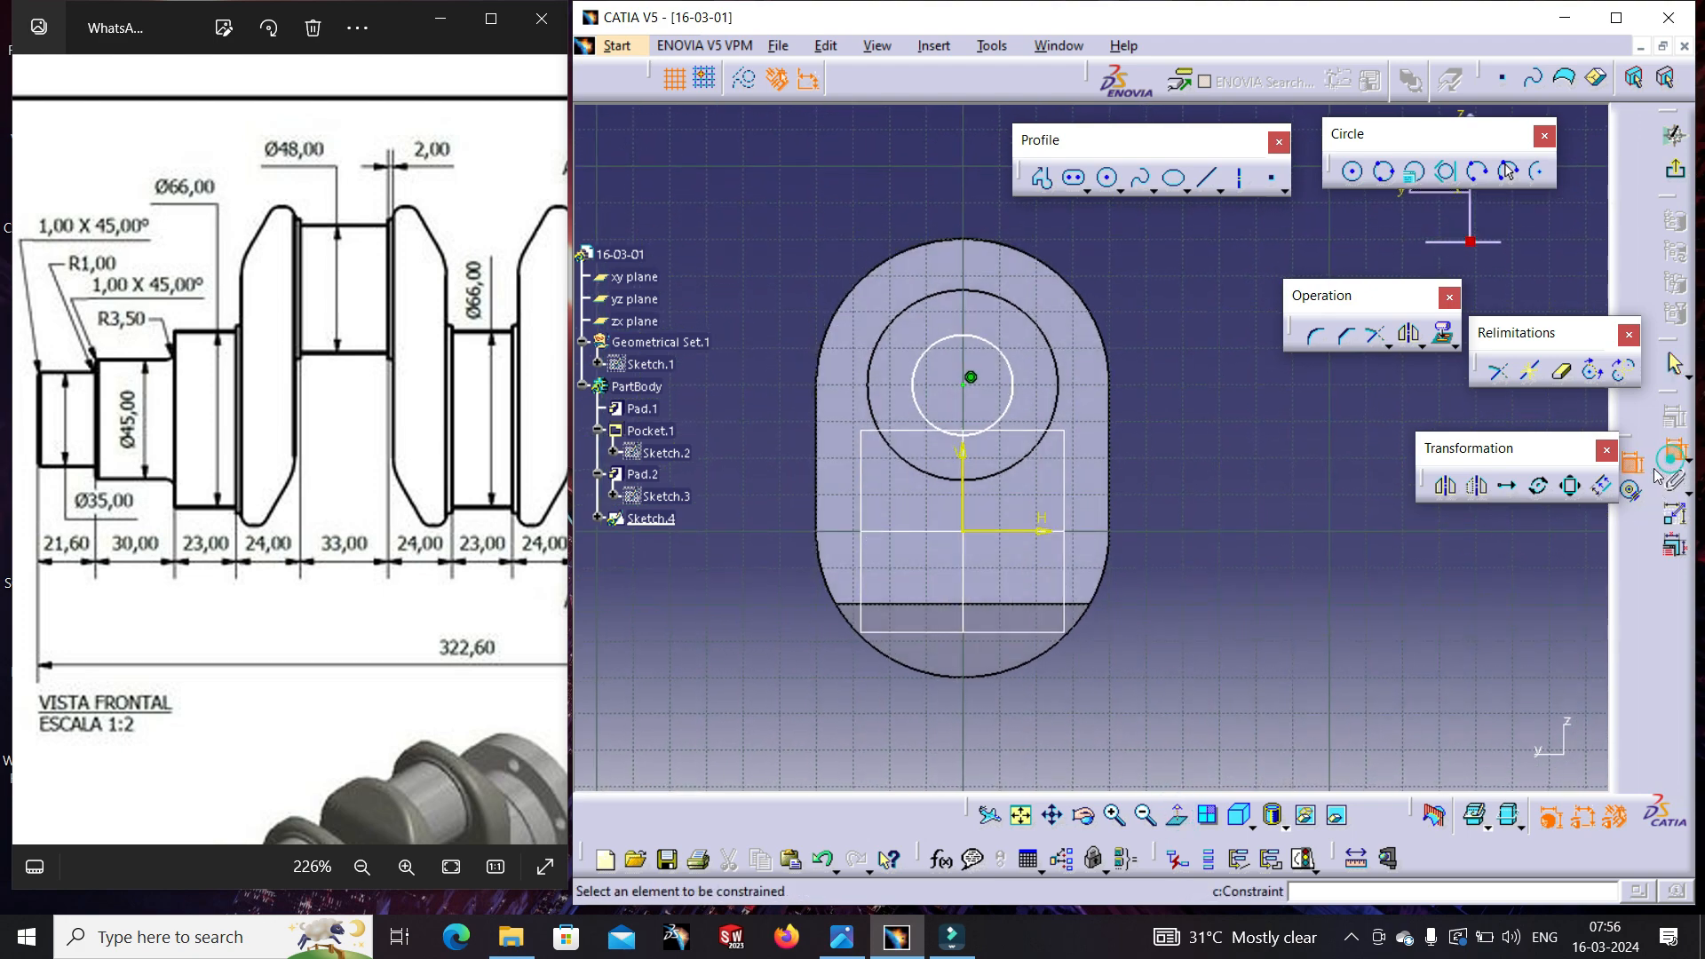
click(1012, 384)
click(1197, 484)
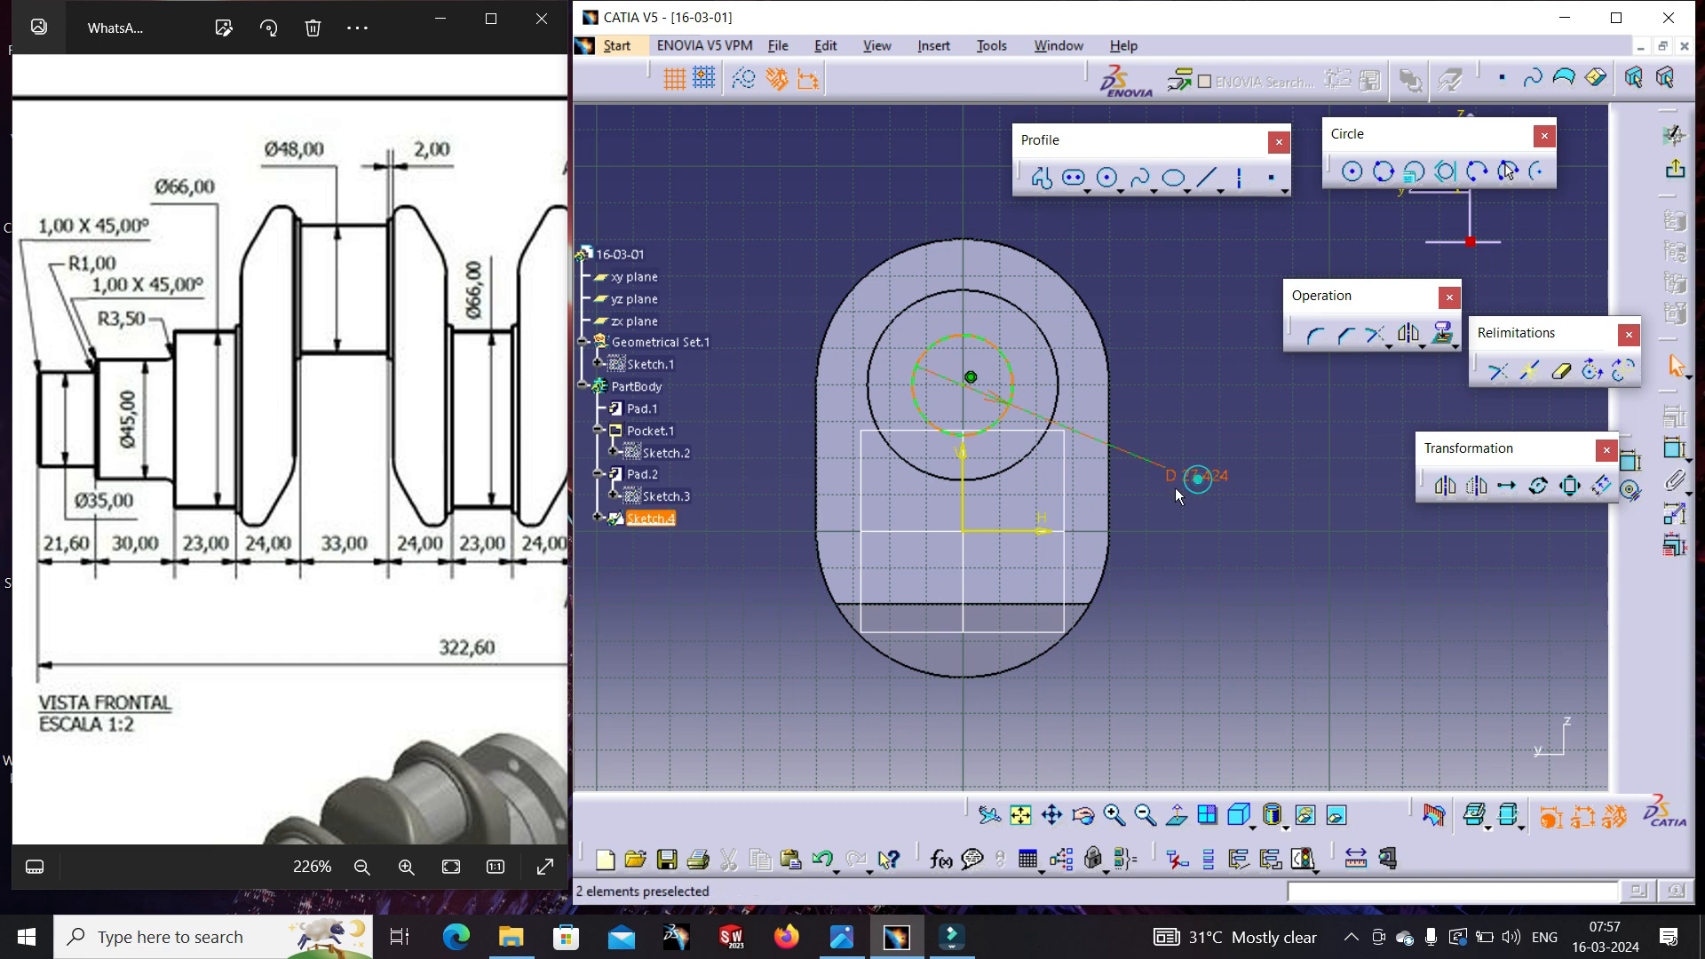
click(1190, 471)
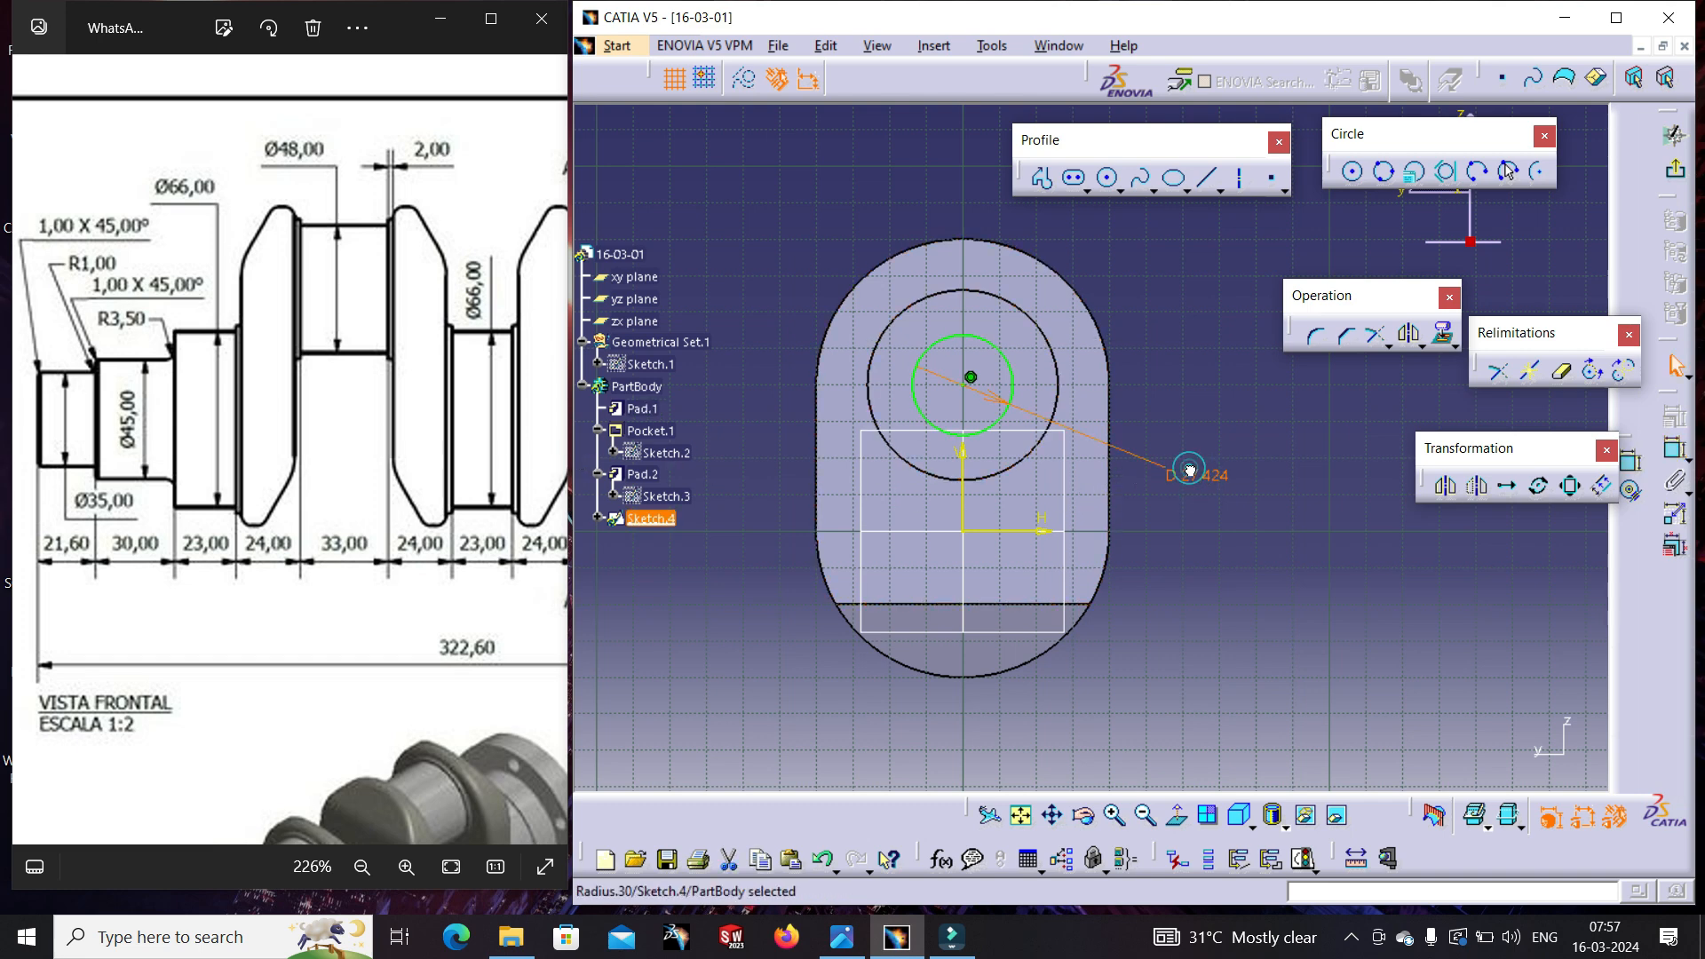
double_click(1206, 477)
text(48mm)
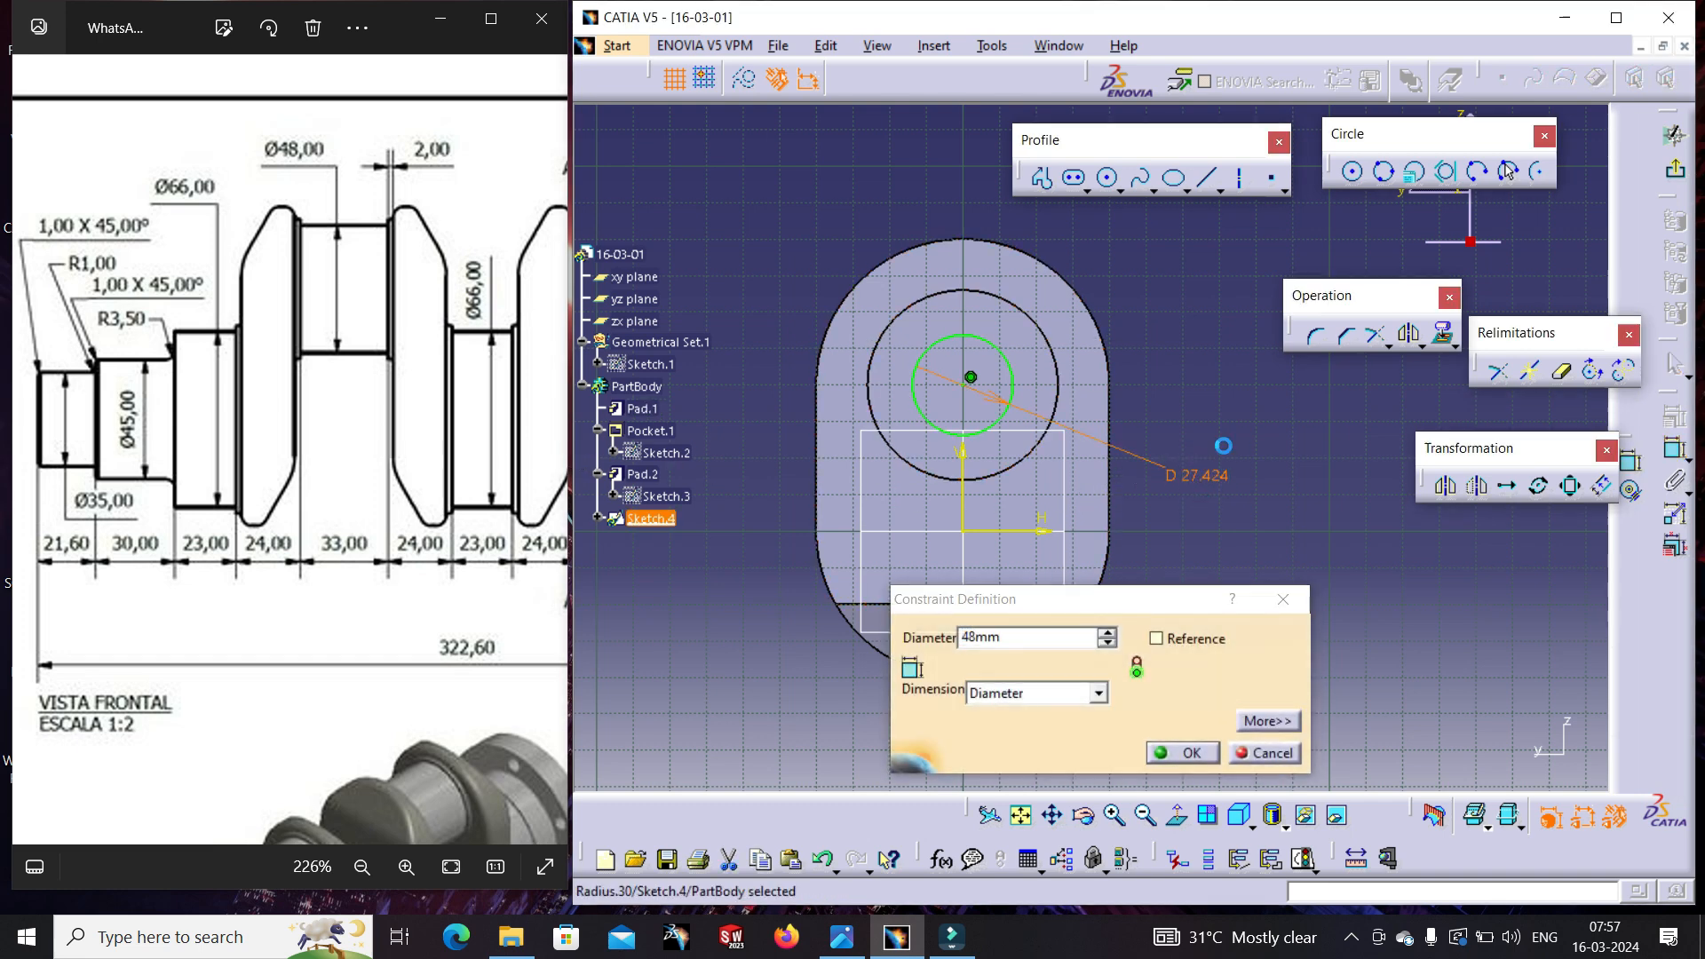
key(Return)
- Exit the sketch and pad the 48 mm circle 16.5 mm outward from the shoulder as half of the crankpin
click(1674, 169)
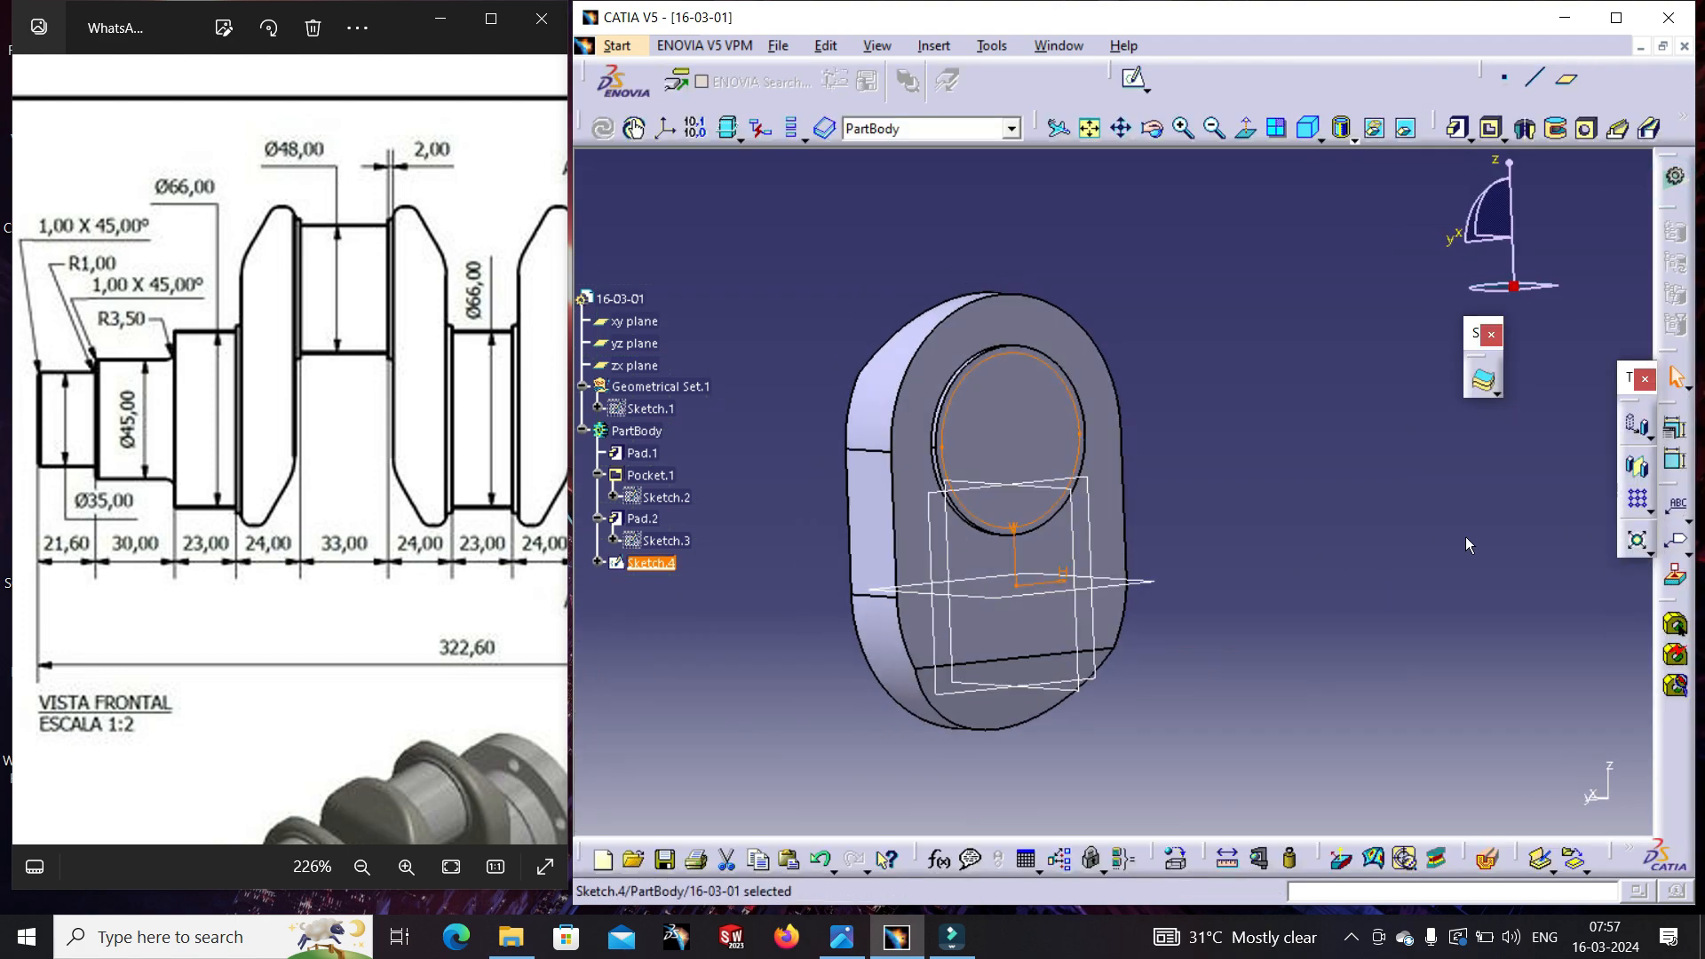
click(1456, 128)
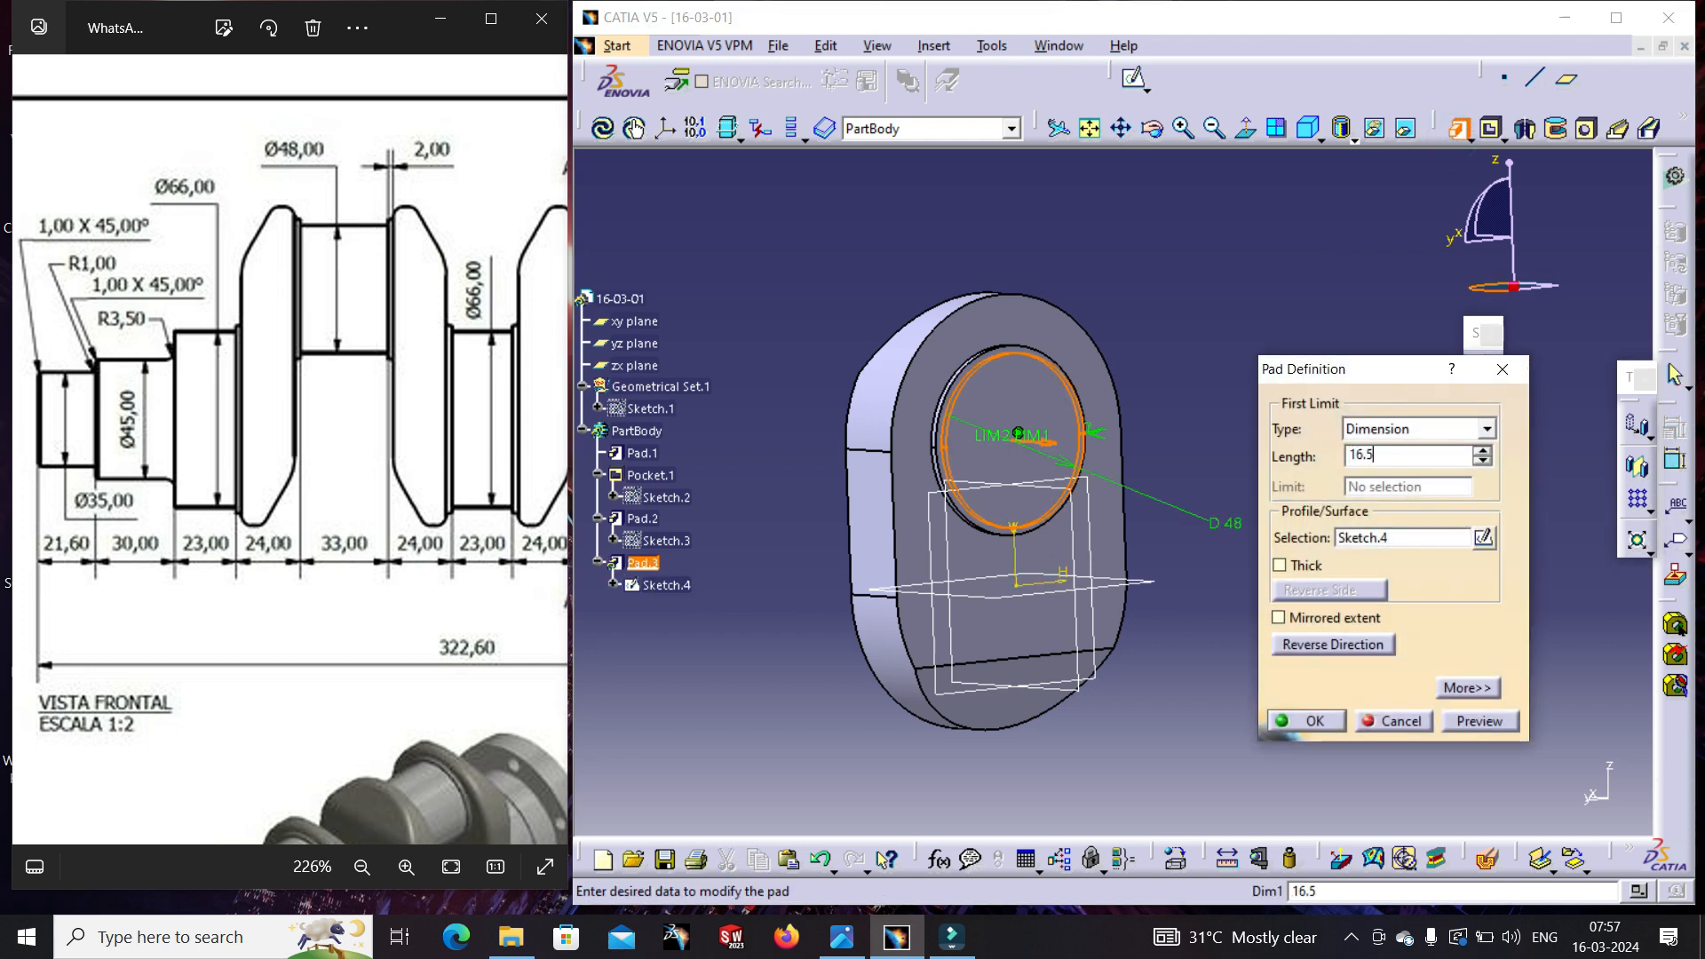
click(1470, 725)
click(1314, 721)
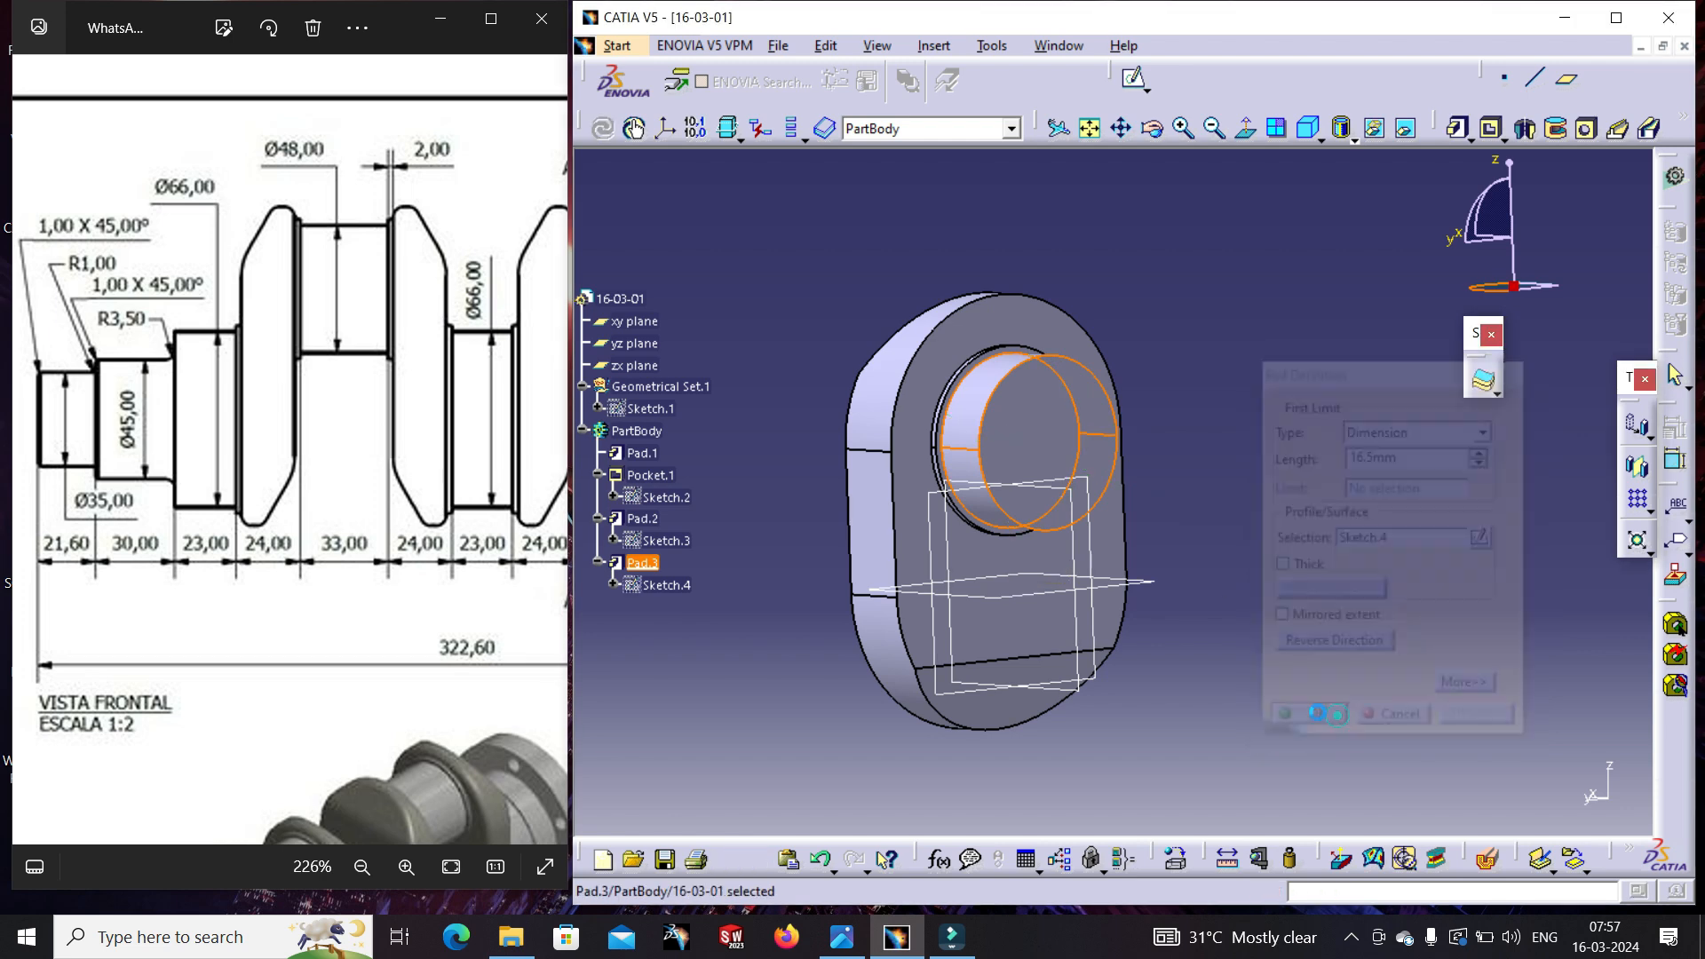
- Mirror the current solid about the crankpin's end face to form the opposite web
middle_drag(1201, 548, 982, 400)
middle_drag(1320, 447, 1266, 388)
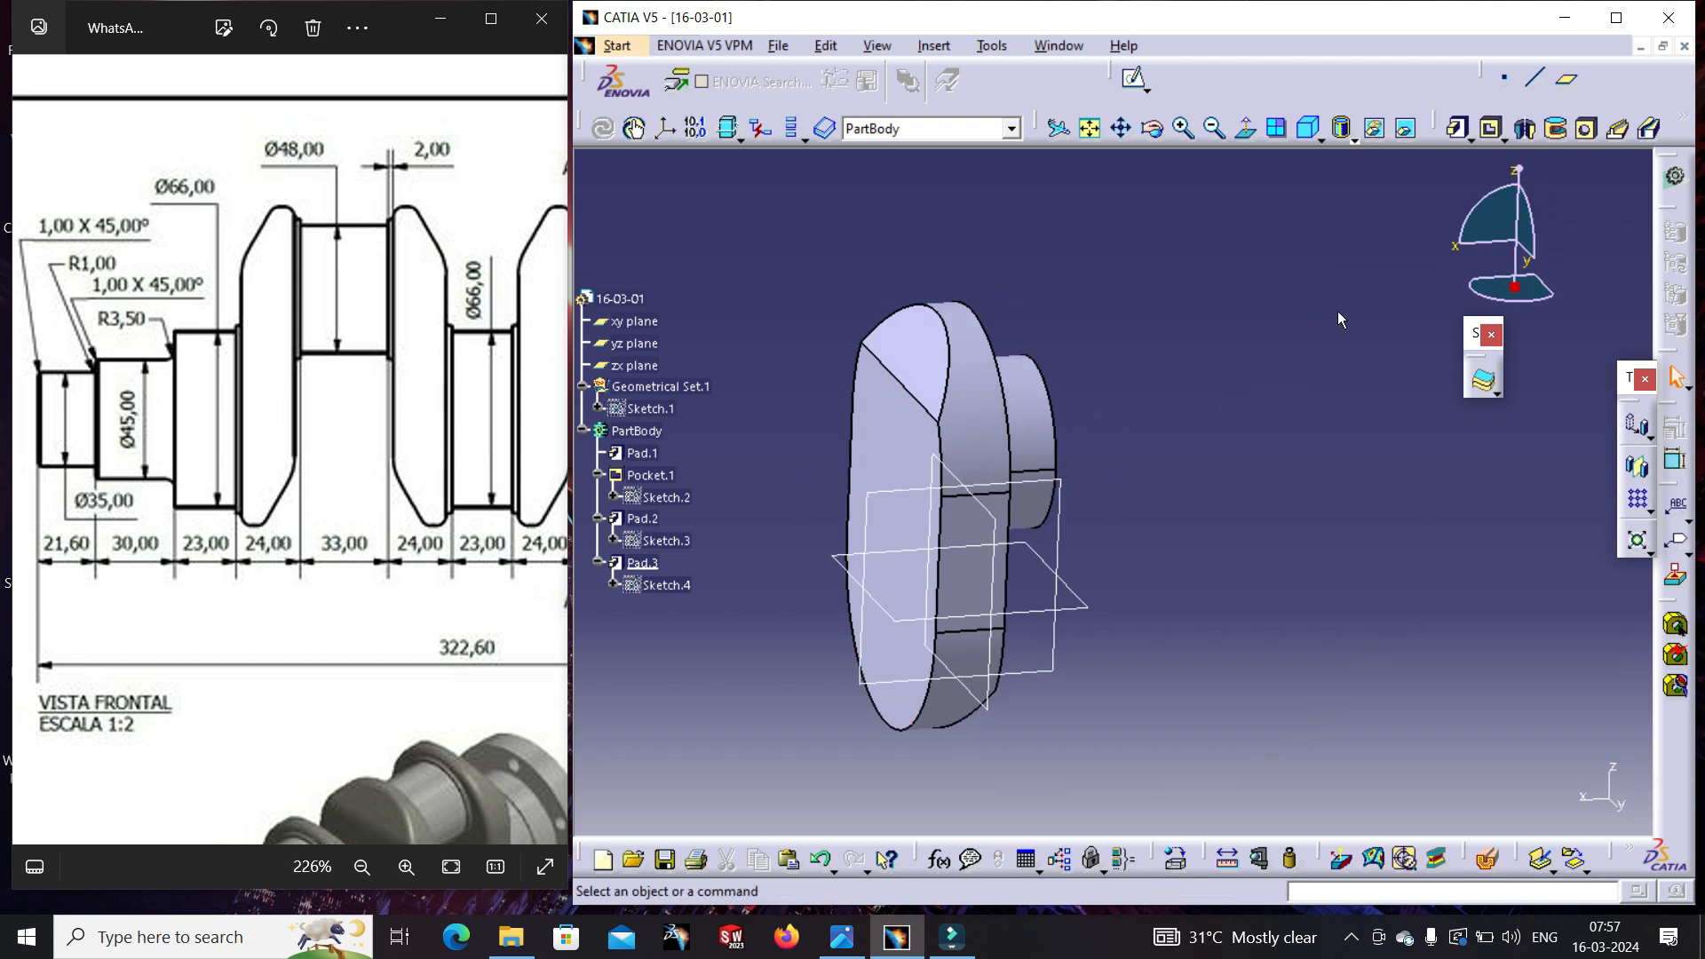
click(1636, 465)
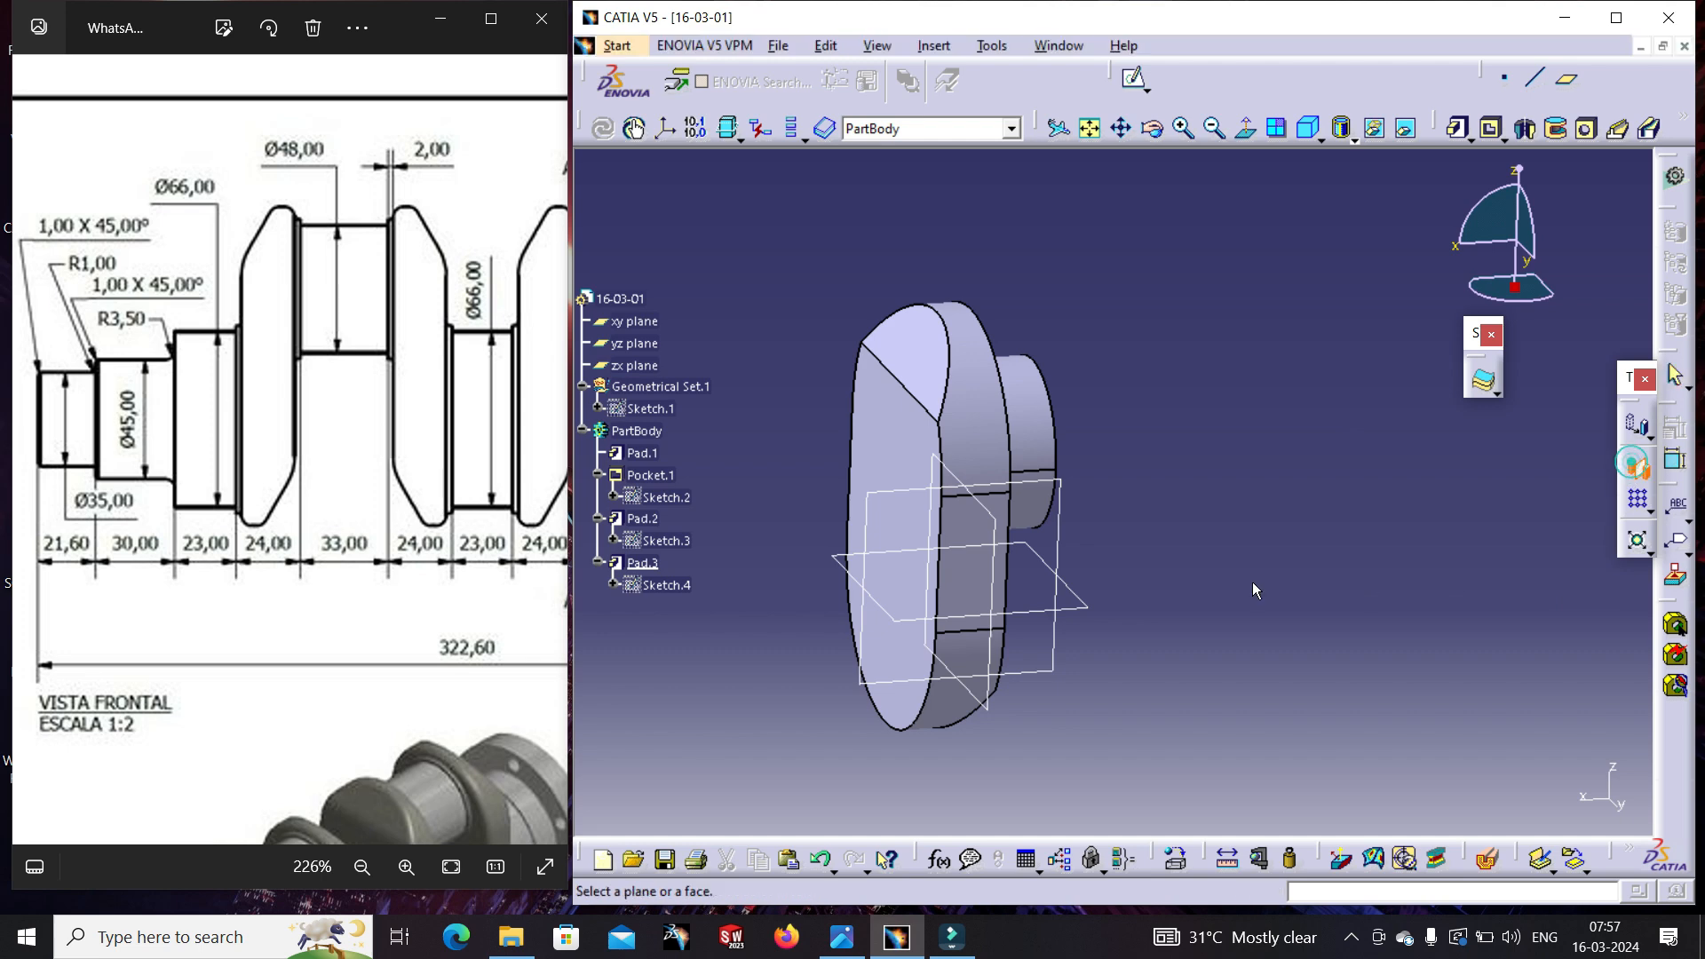
middle_drag(1243, 586, 900, 596)
click(1037, 441)
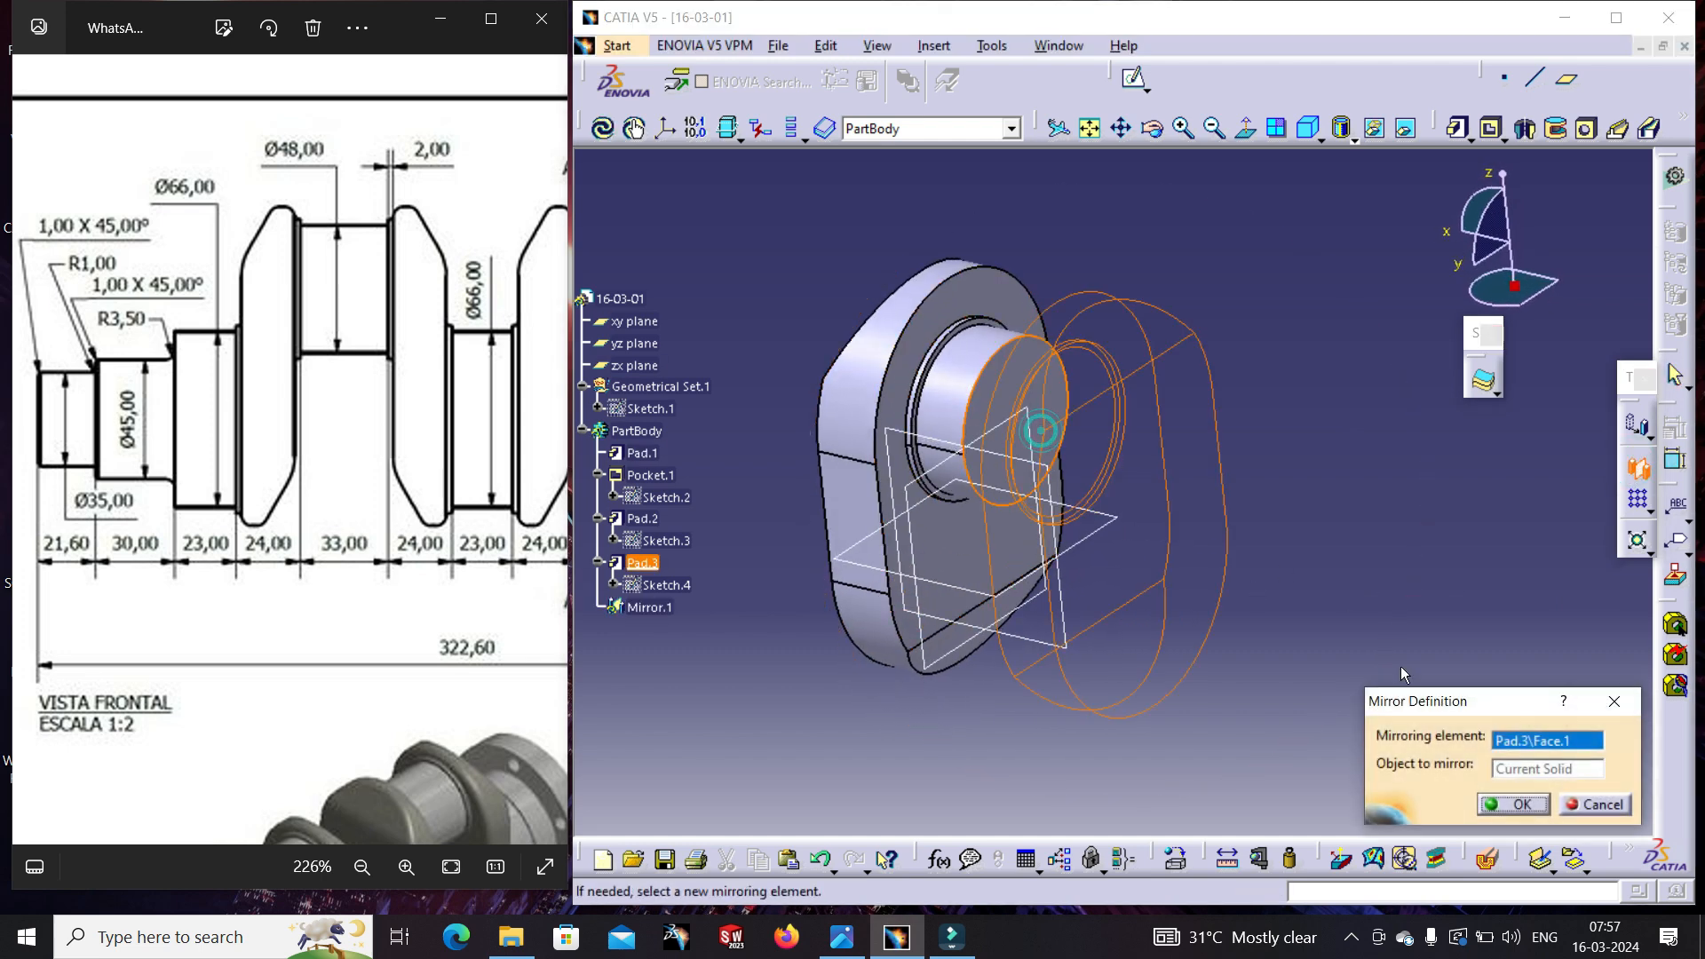
click(1513, 804)
middle_drag(1340, 654, 1069, 364)
middle_drag(1010, 577, 1061, 668)
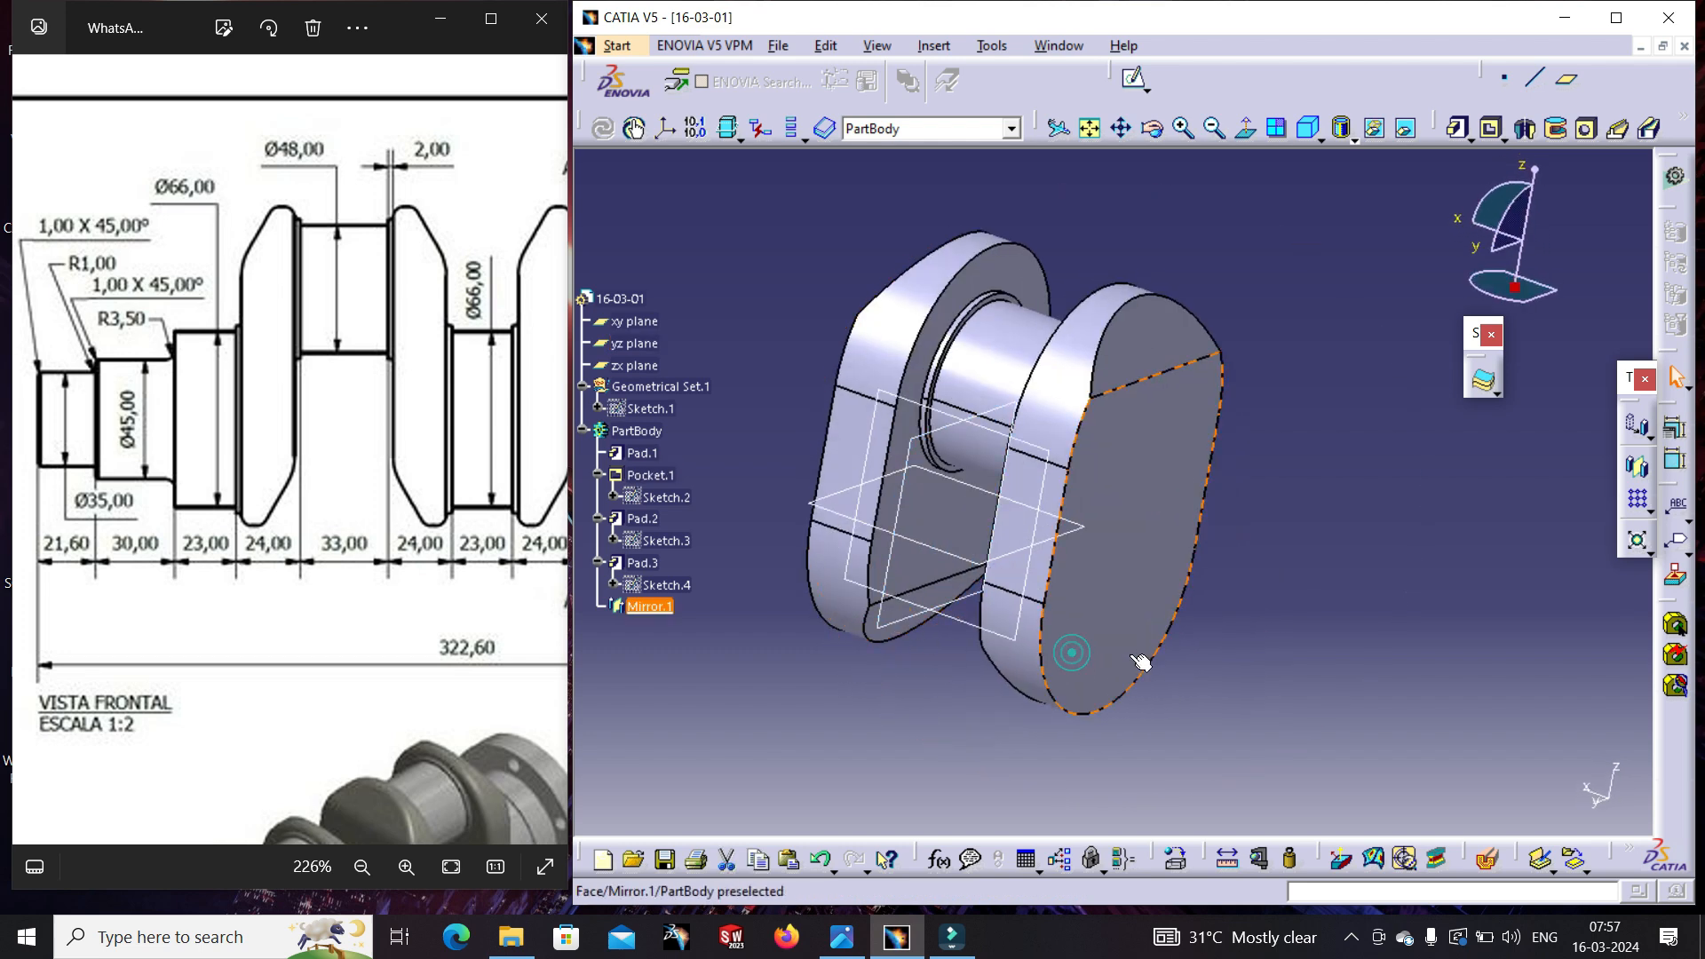
- Start a sketch on the mirrored web's outer face and draw an origin-centred circle about 63 mm in diameter
click(1072, 653)
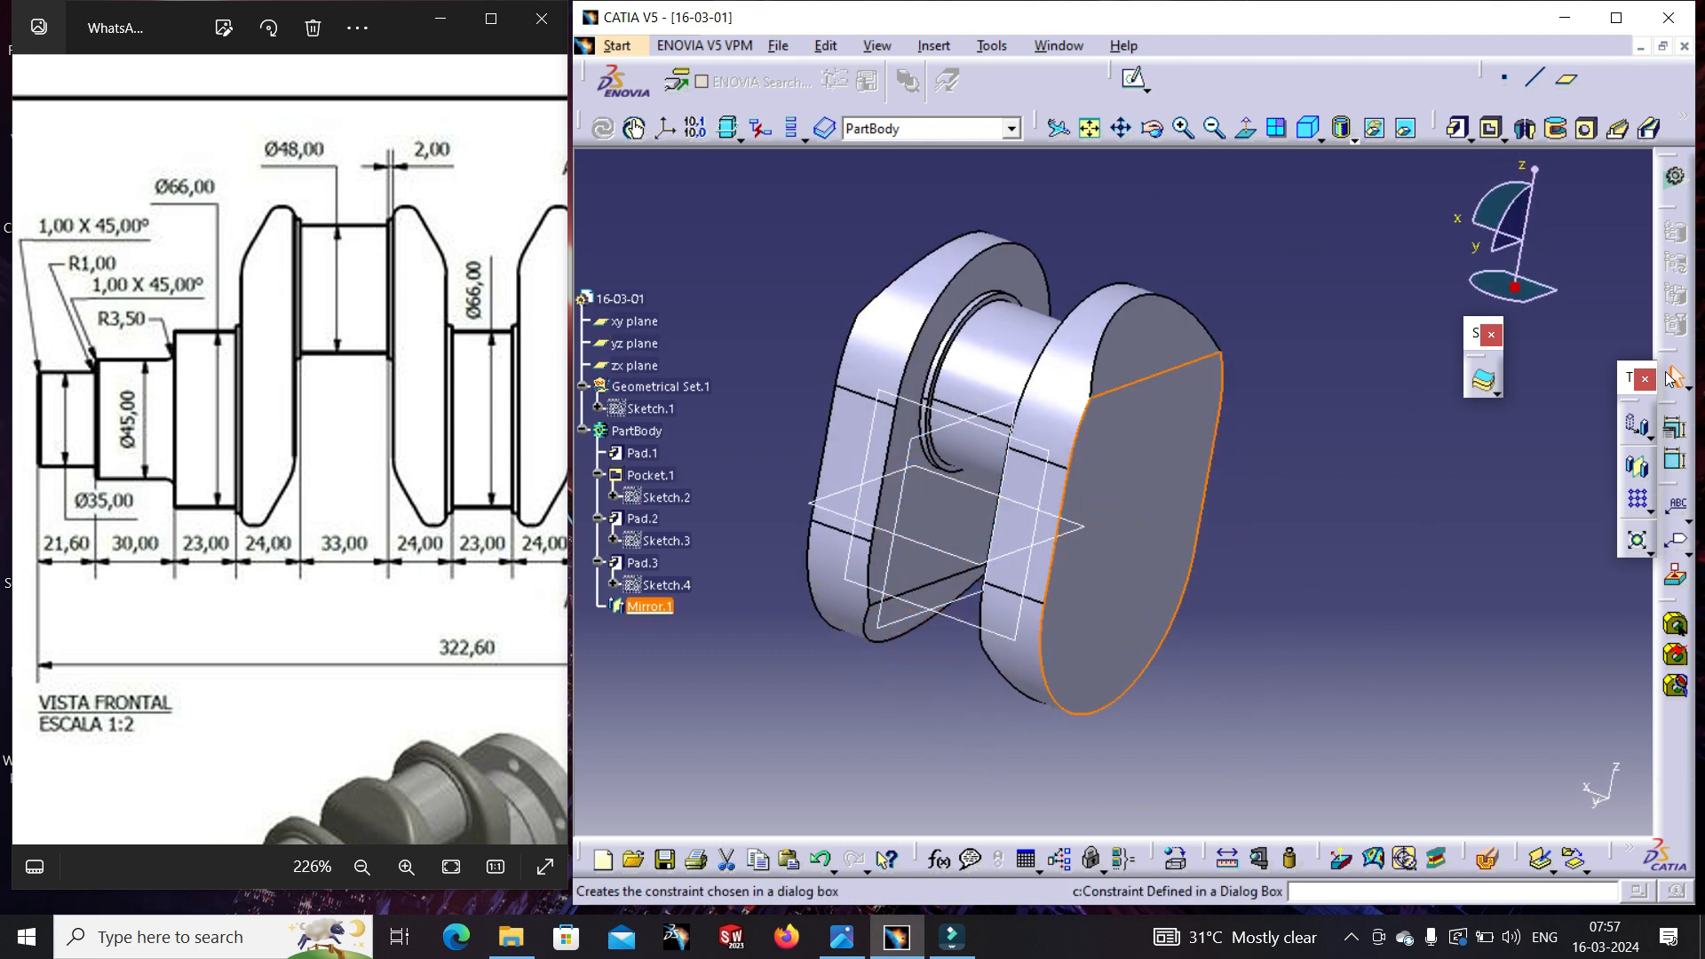
click(1134, 80)
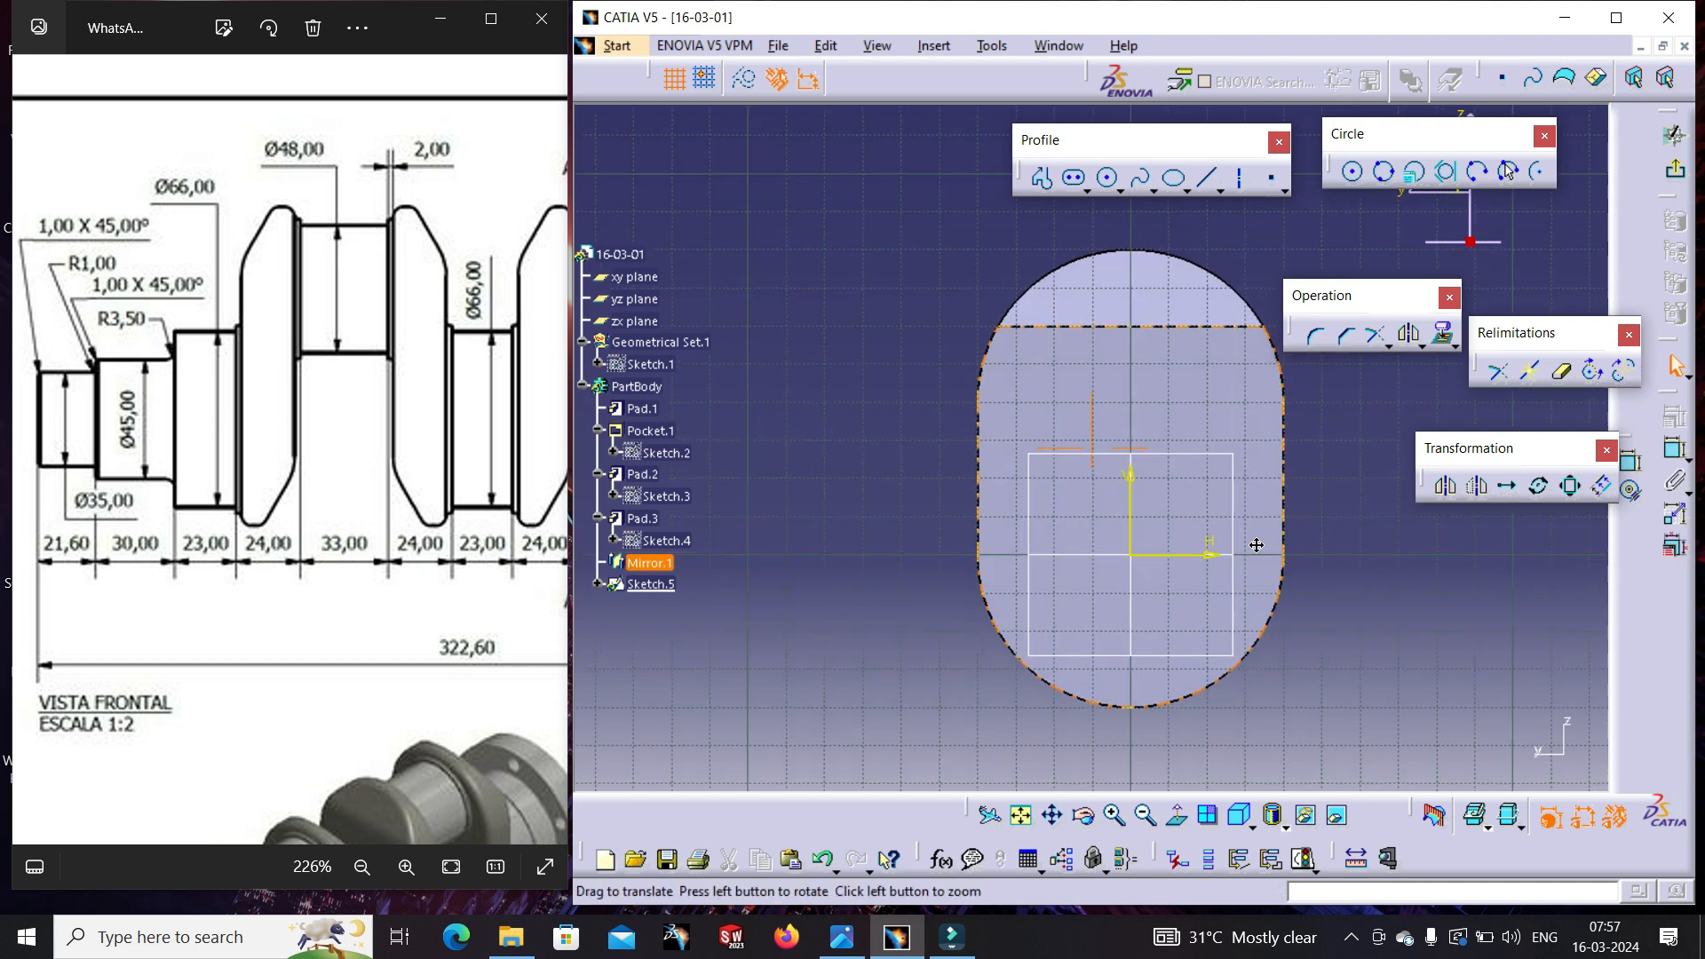
click(1103, 181)
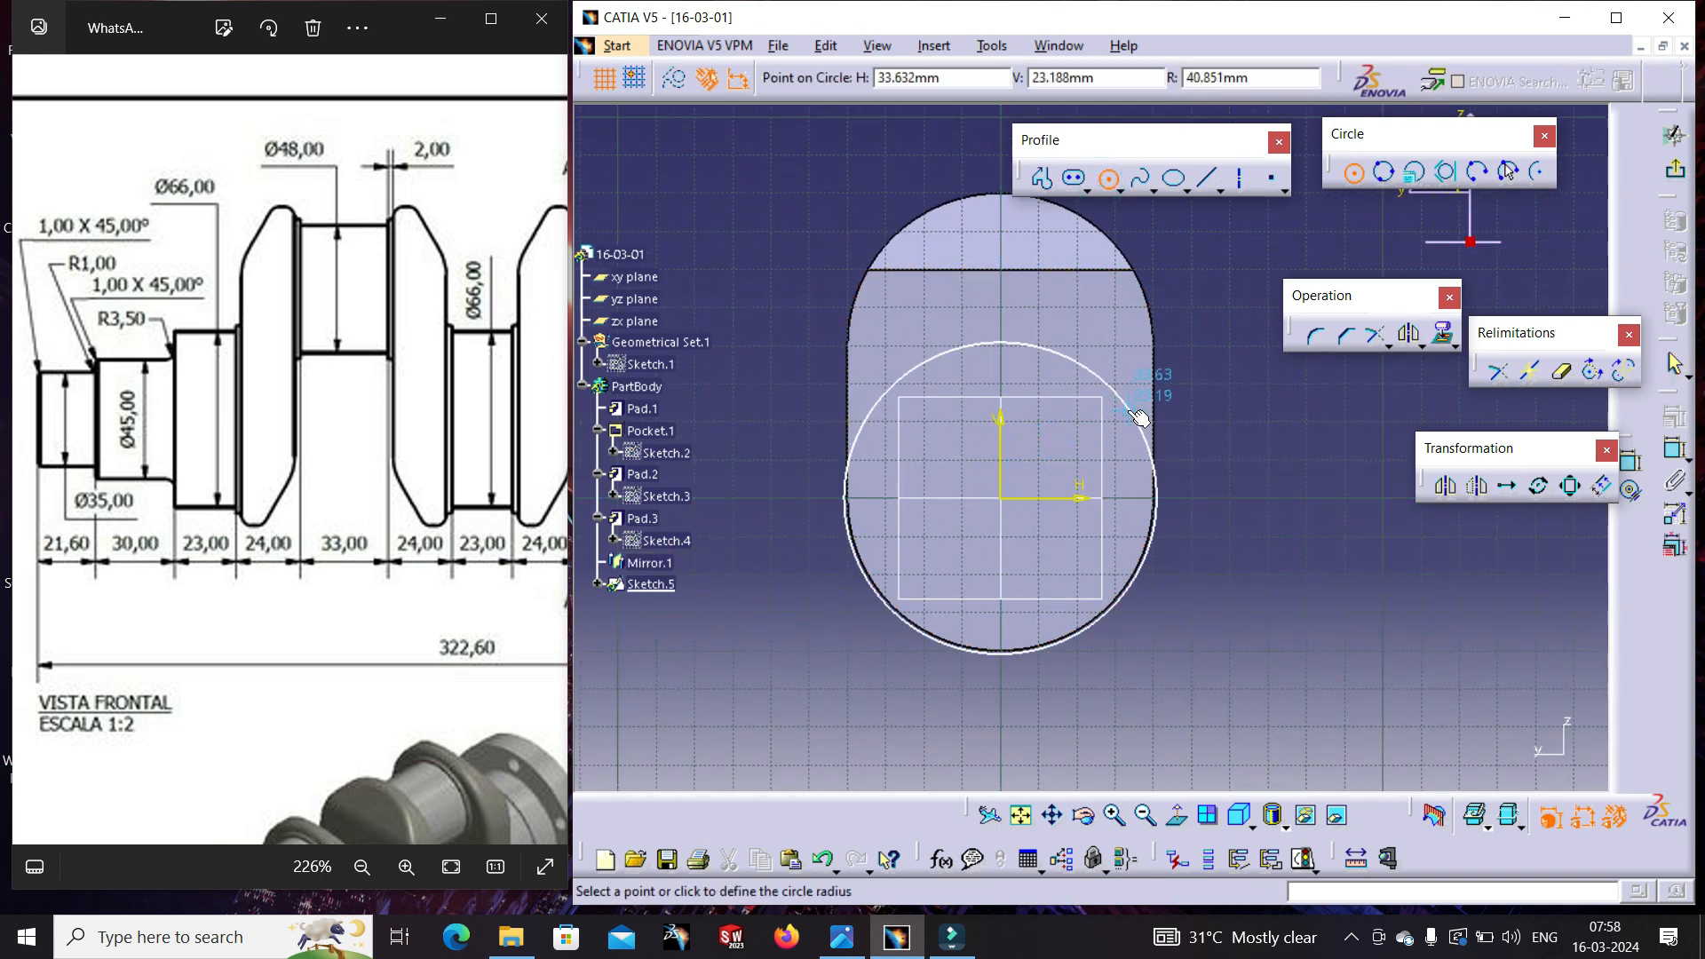
click(1110, 437)
- Dimension the circle's diameter and set it to 52 mm
click(1673, 415)
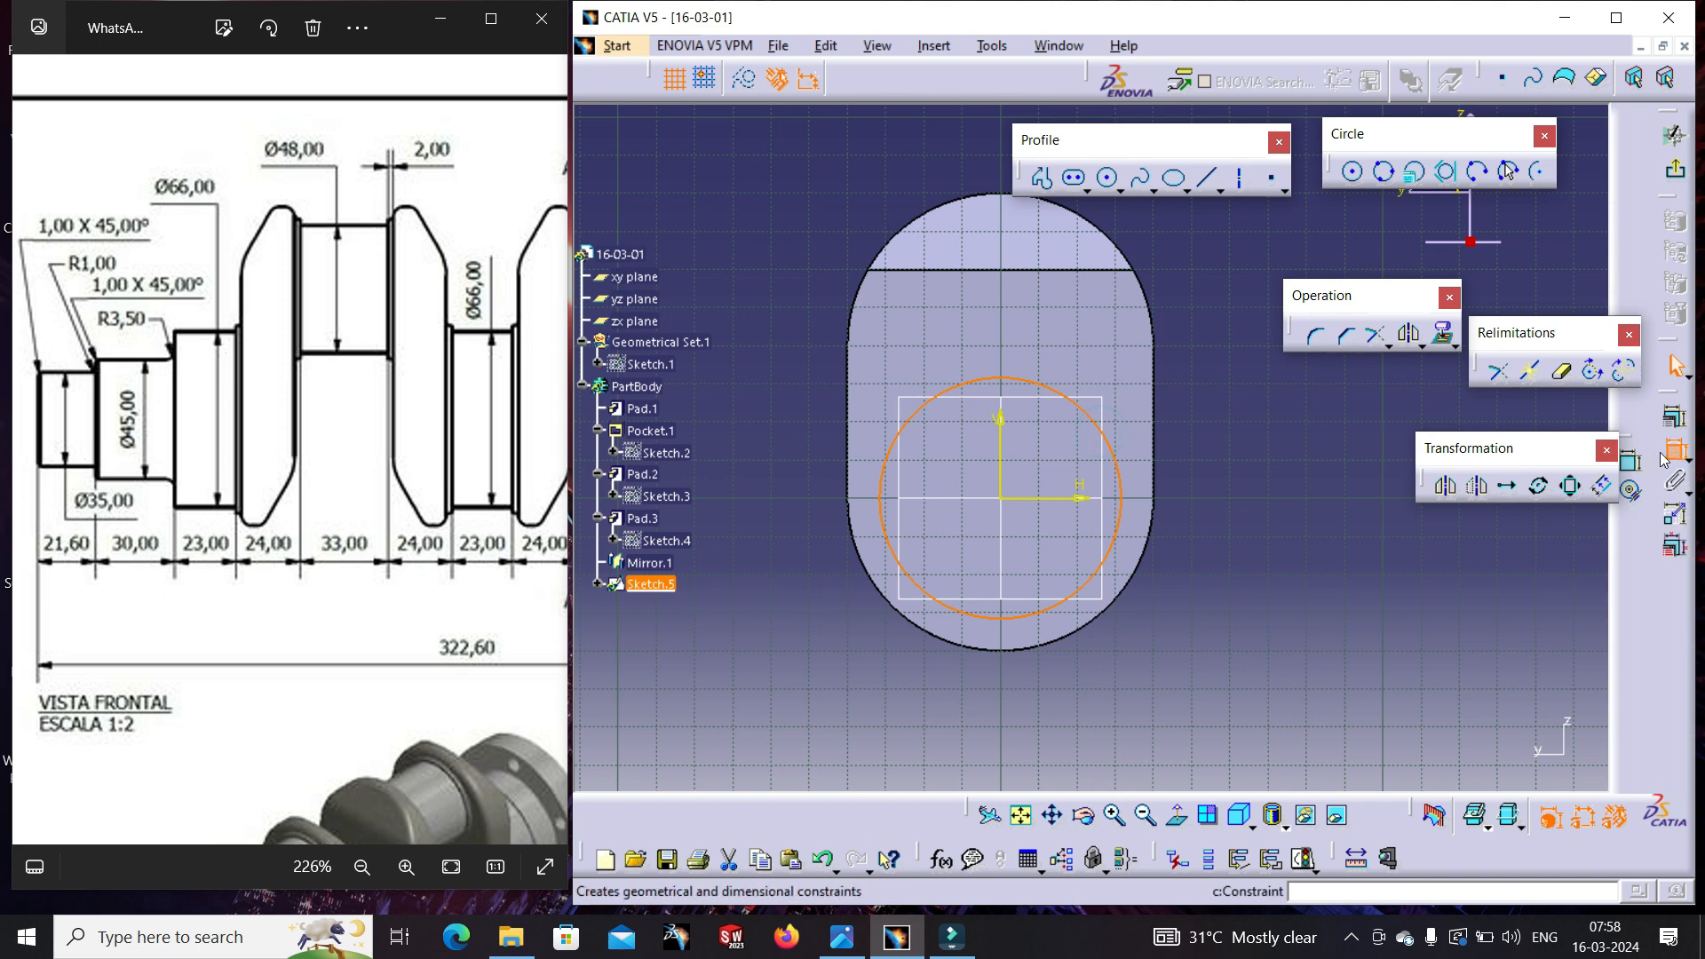
click(1106, 551)
double_click(1256, 614)
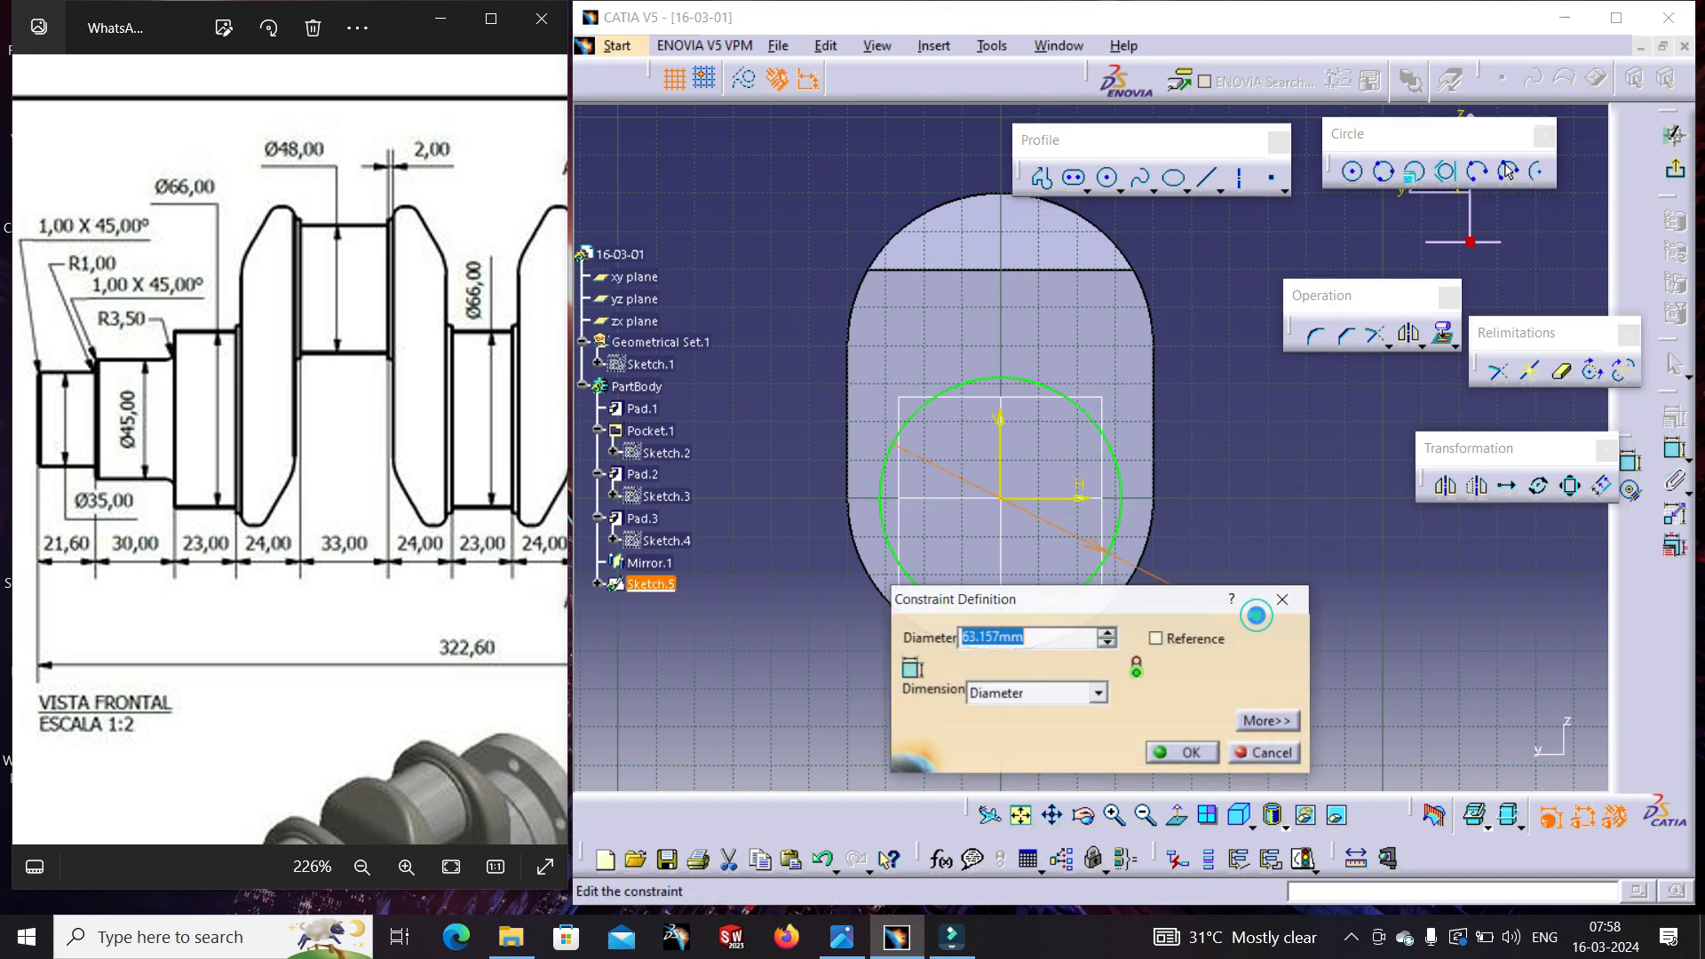
key(Return)
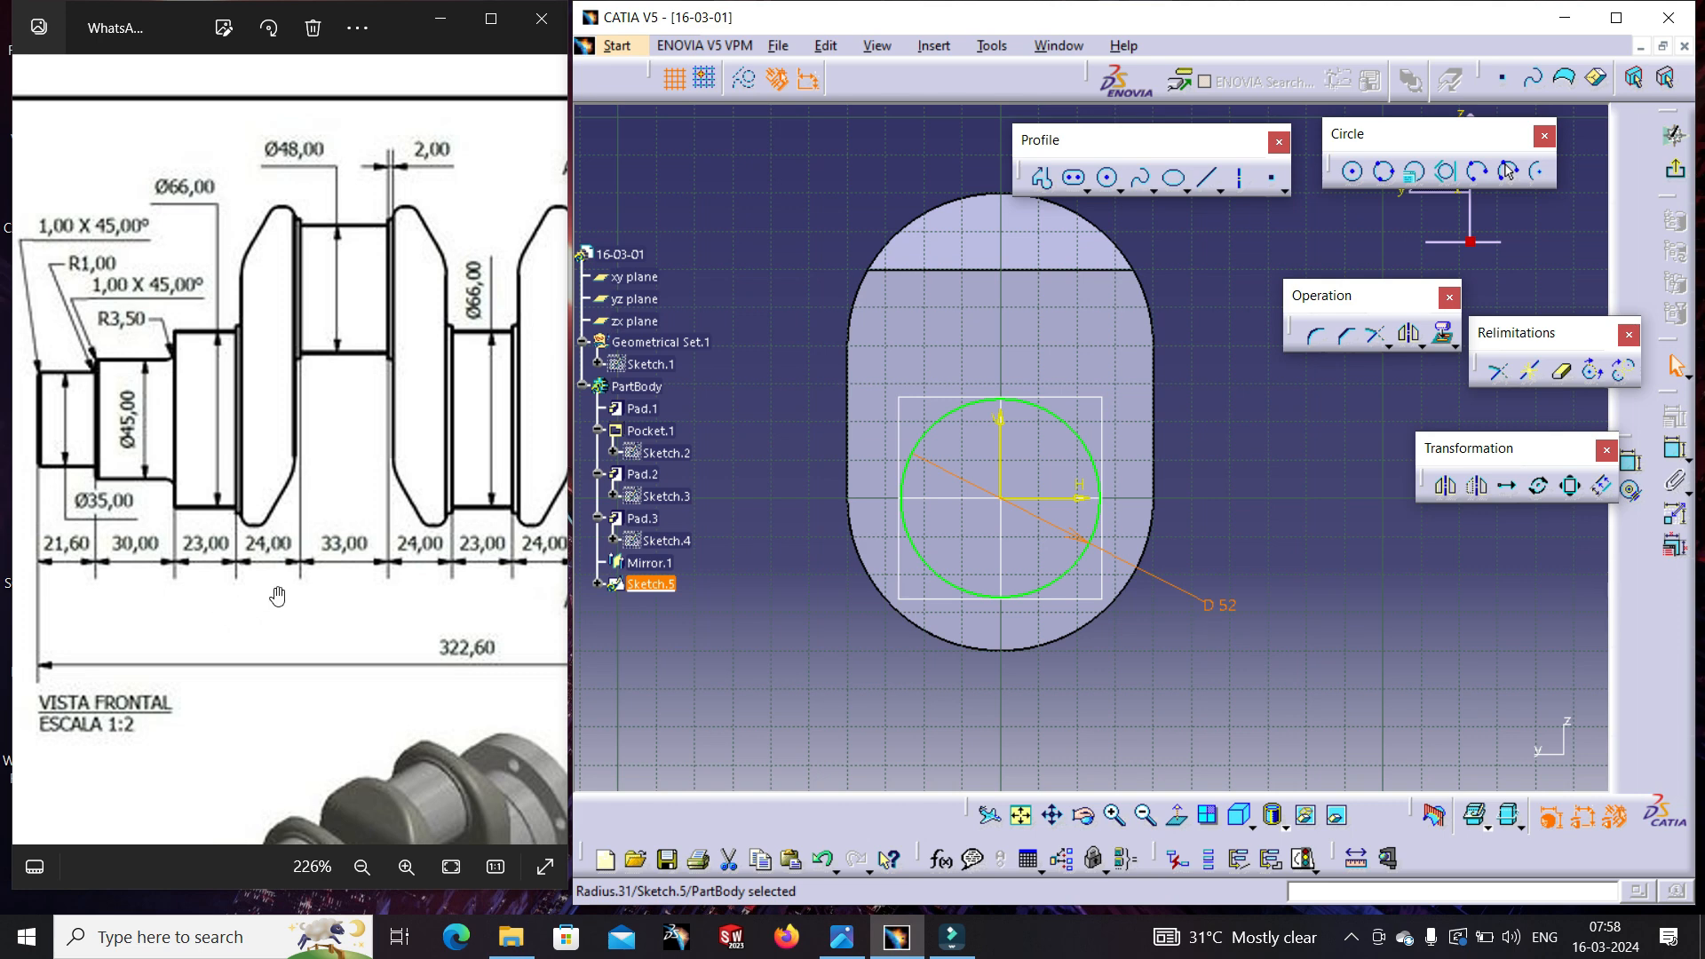
- Check the journal and shoulder diameters in the reference drawing and change the circle's diameter to 70 mm
drag(278, 593, 78, 593)
drag(181, 584, 85, 590)
mouse_move(303, 585)
mouse_down()
mouse_move(129, 591)
mouse_move(218, 584)
mouse_up()
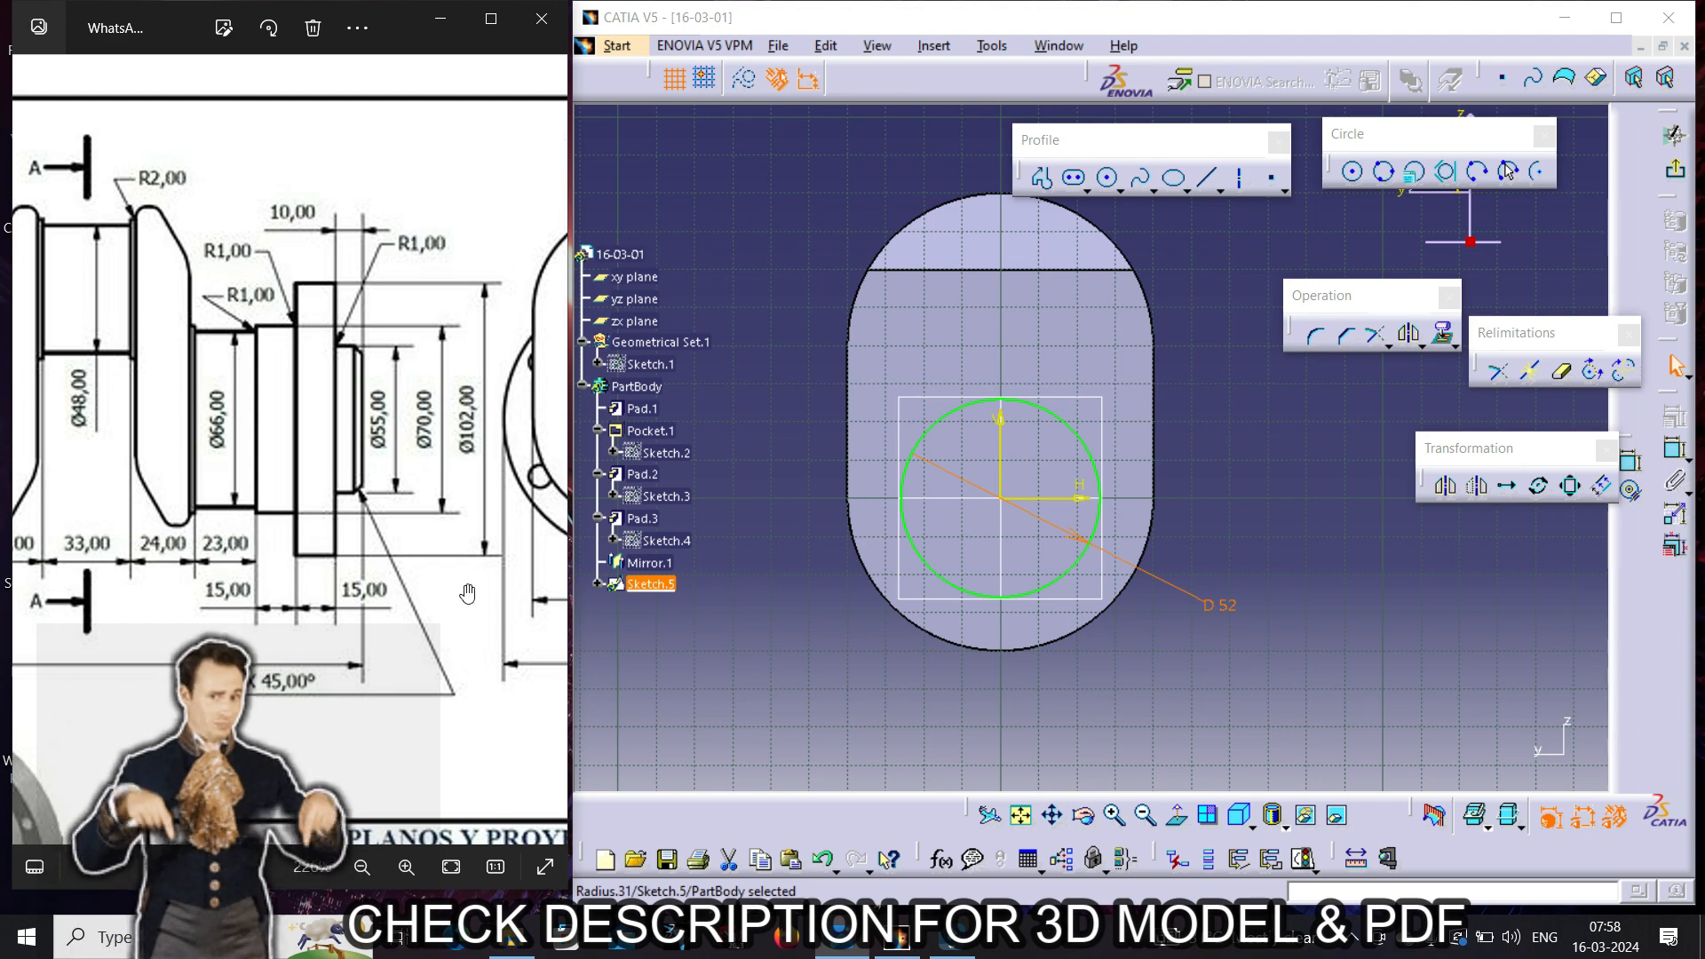
double_click(1224, 604)
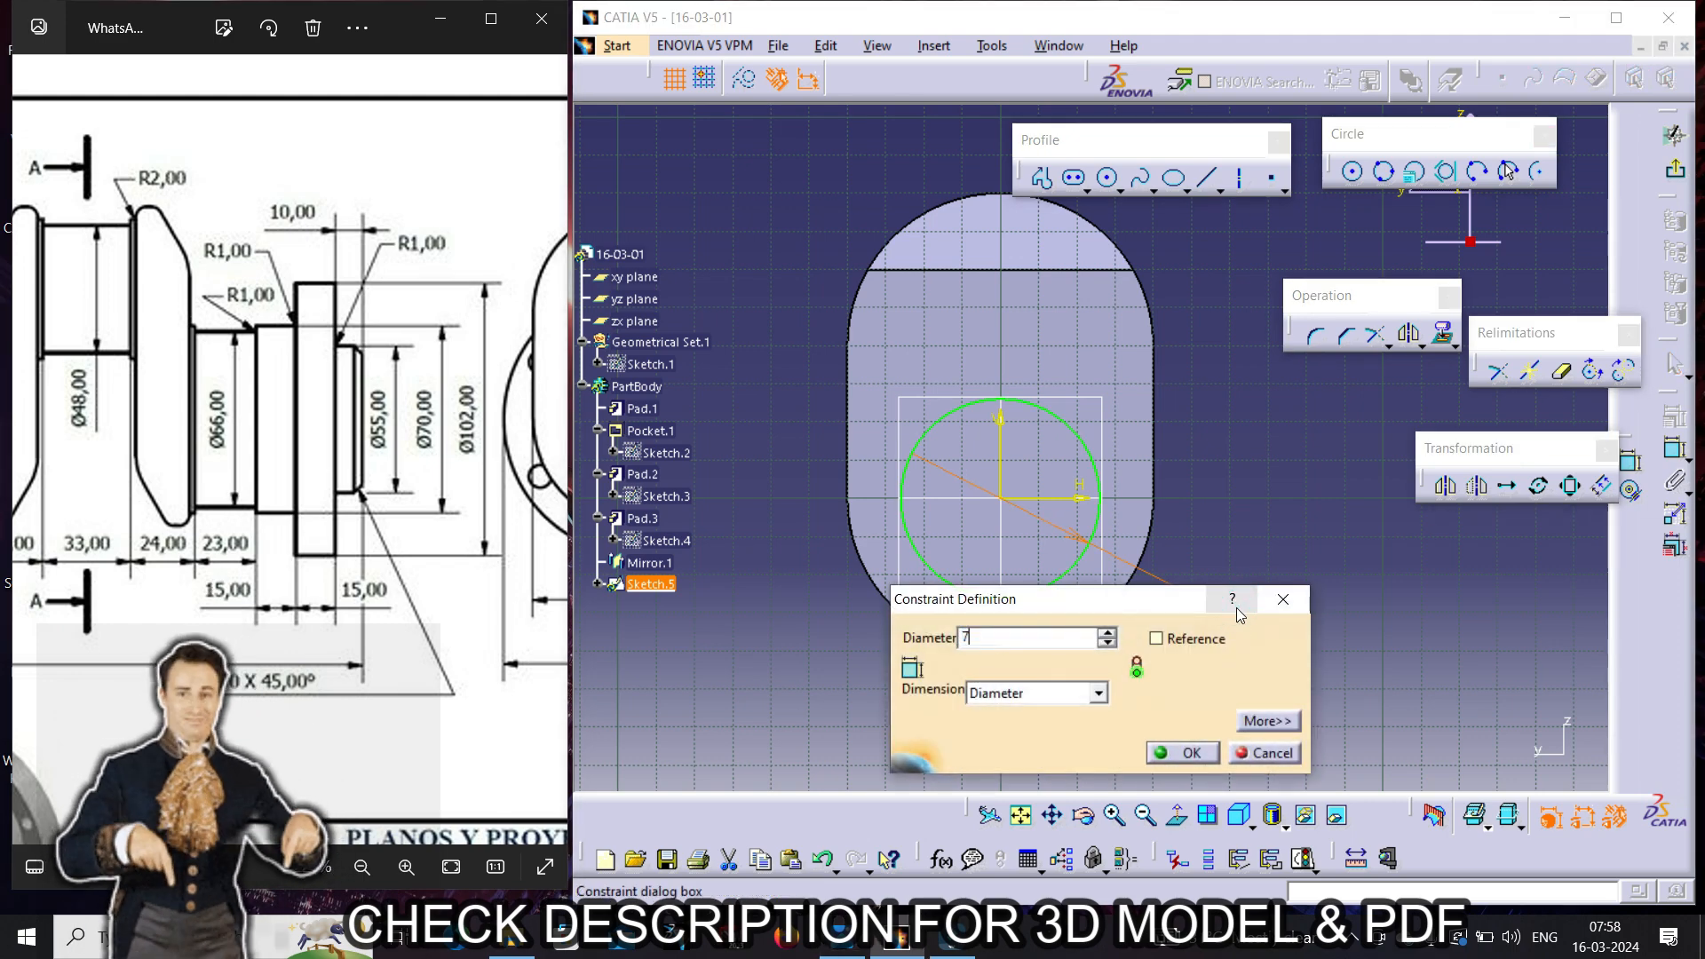
key(Return)
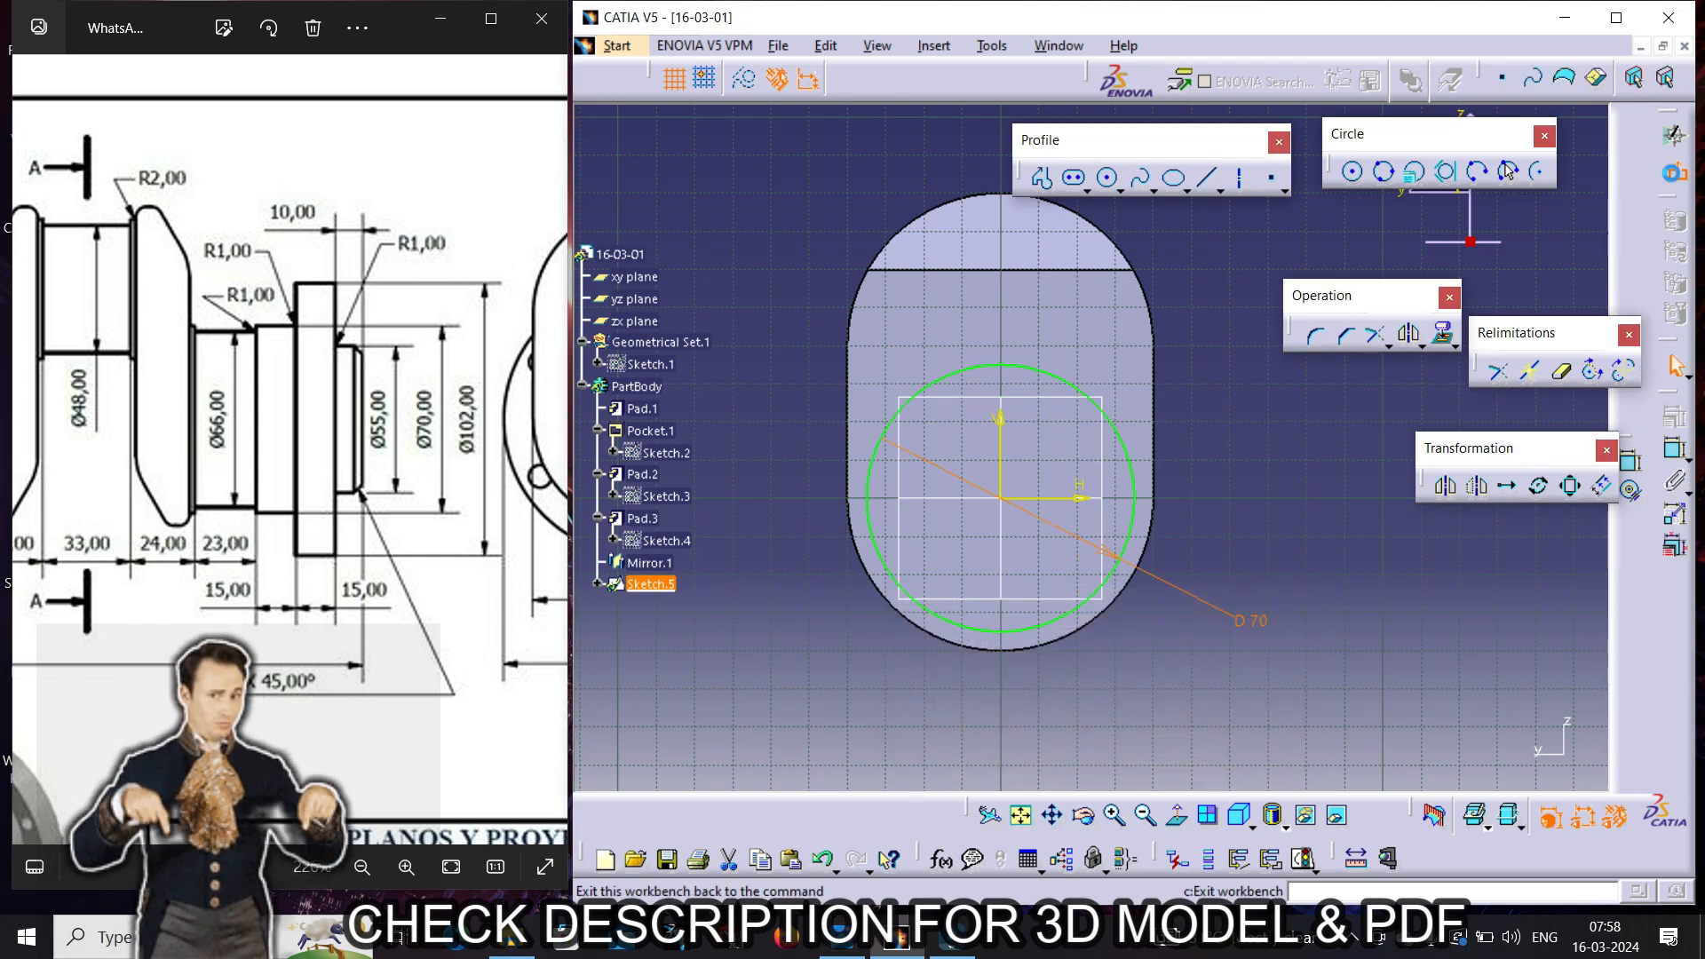
- Exit the sketch, check the journal lengths in the reference drawing, and pad the 70 mm circle outward as a thin shoulder
click(1671, 173)
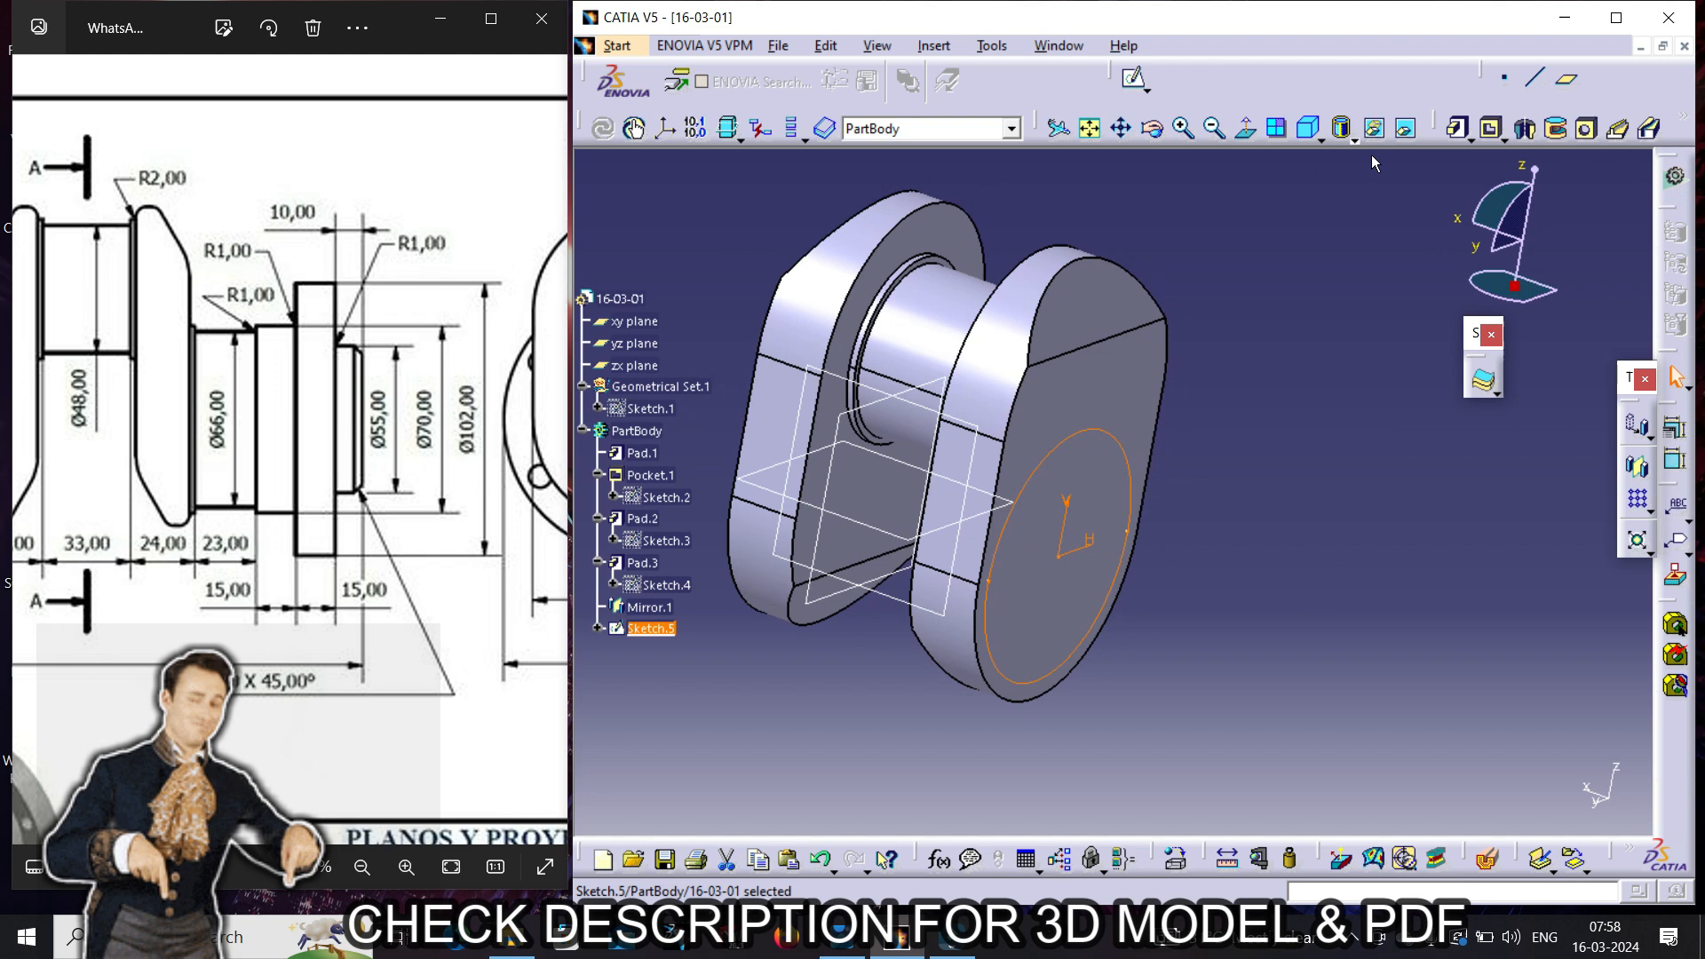
click(1457, 127)
drag(86, 603, 421, 604)
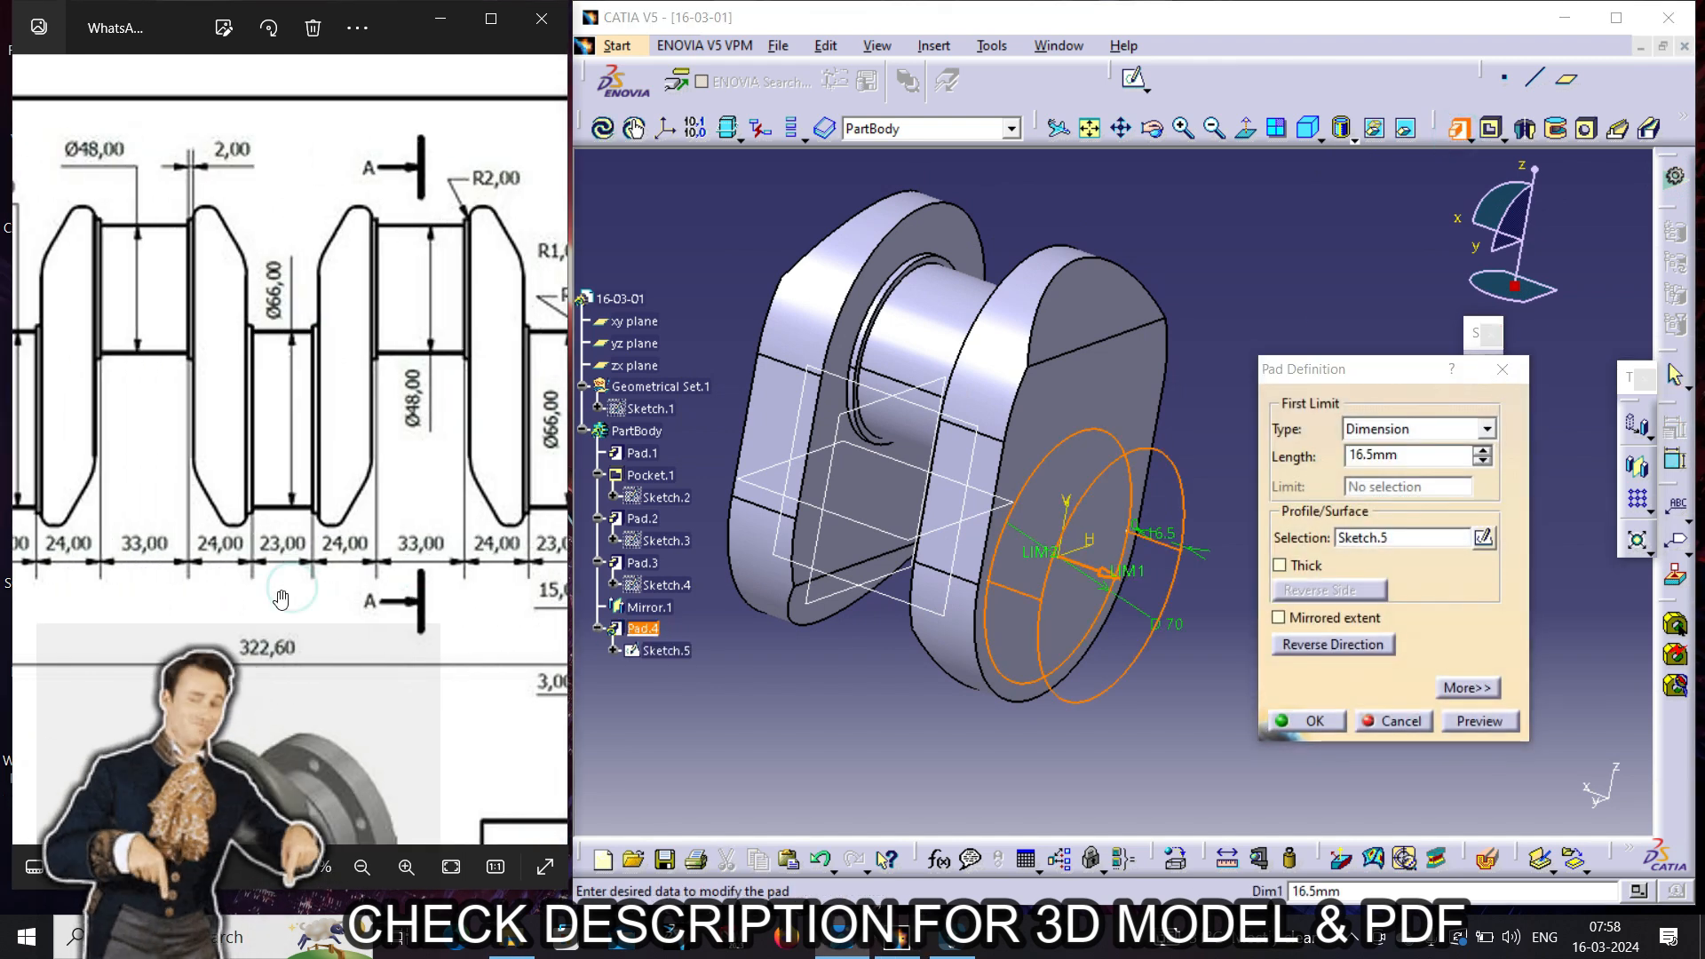
mouse_move(275, 598)
mouse_down()
mouse_move(197, 605)
mouse_move(236, 602)
mouse_up()
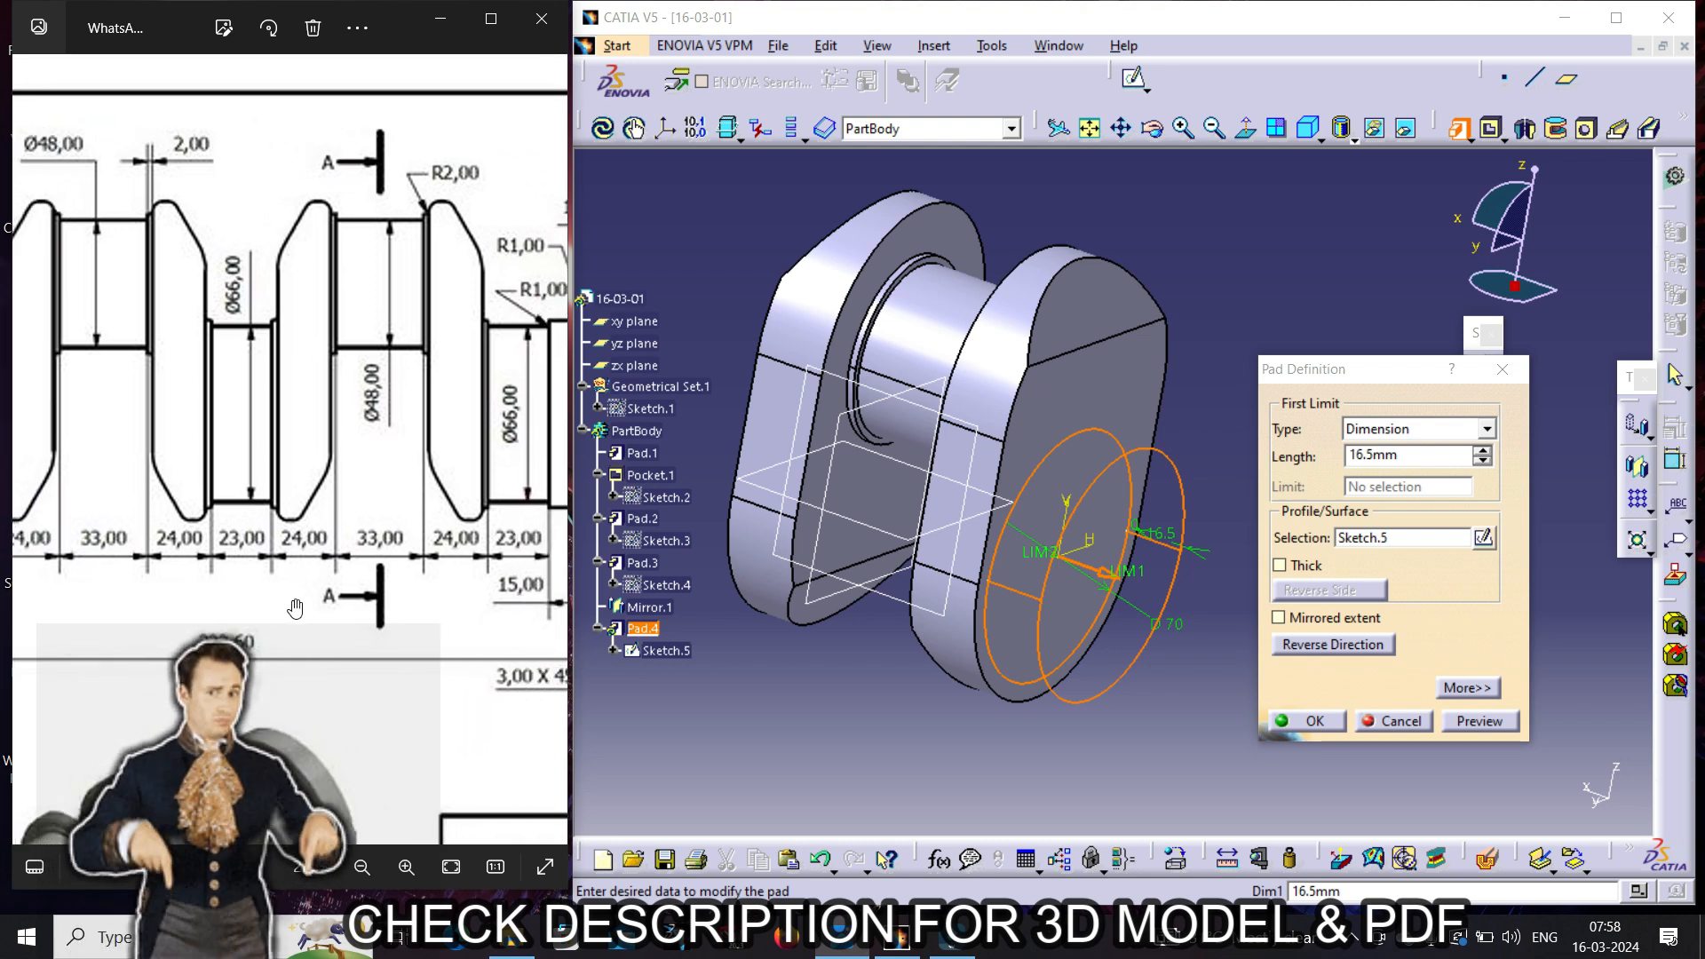
drag(1421, 455, 1276, 457)
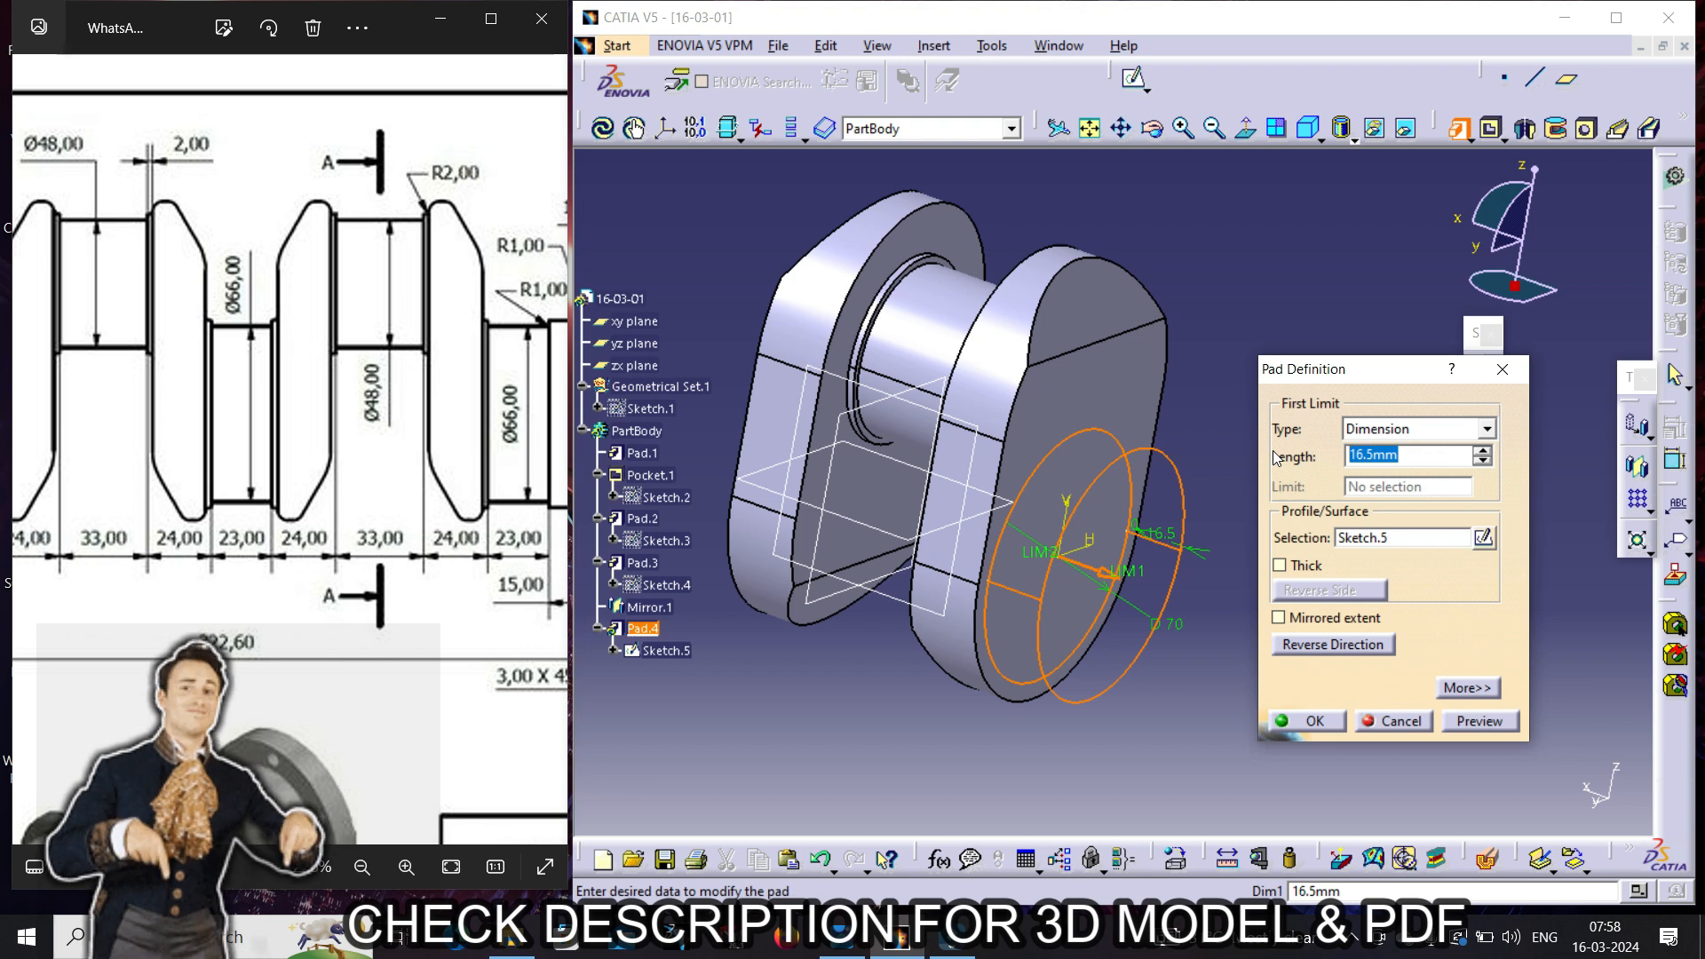
key(Return)
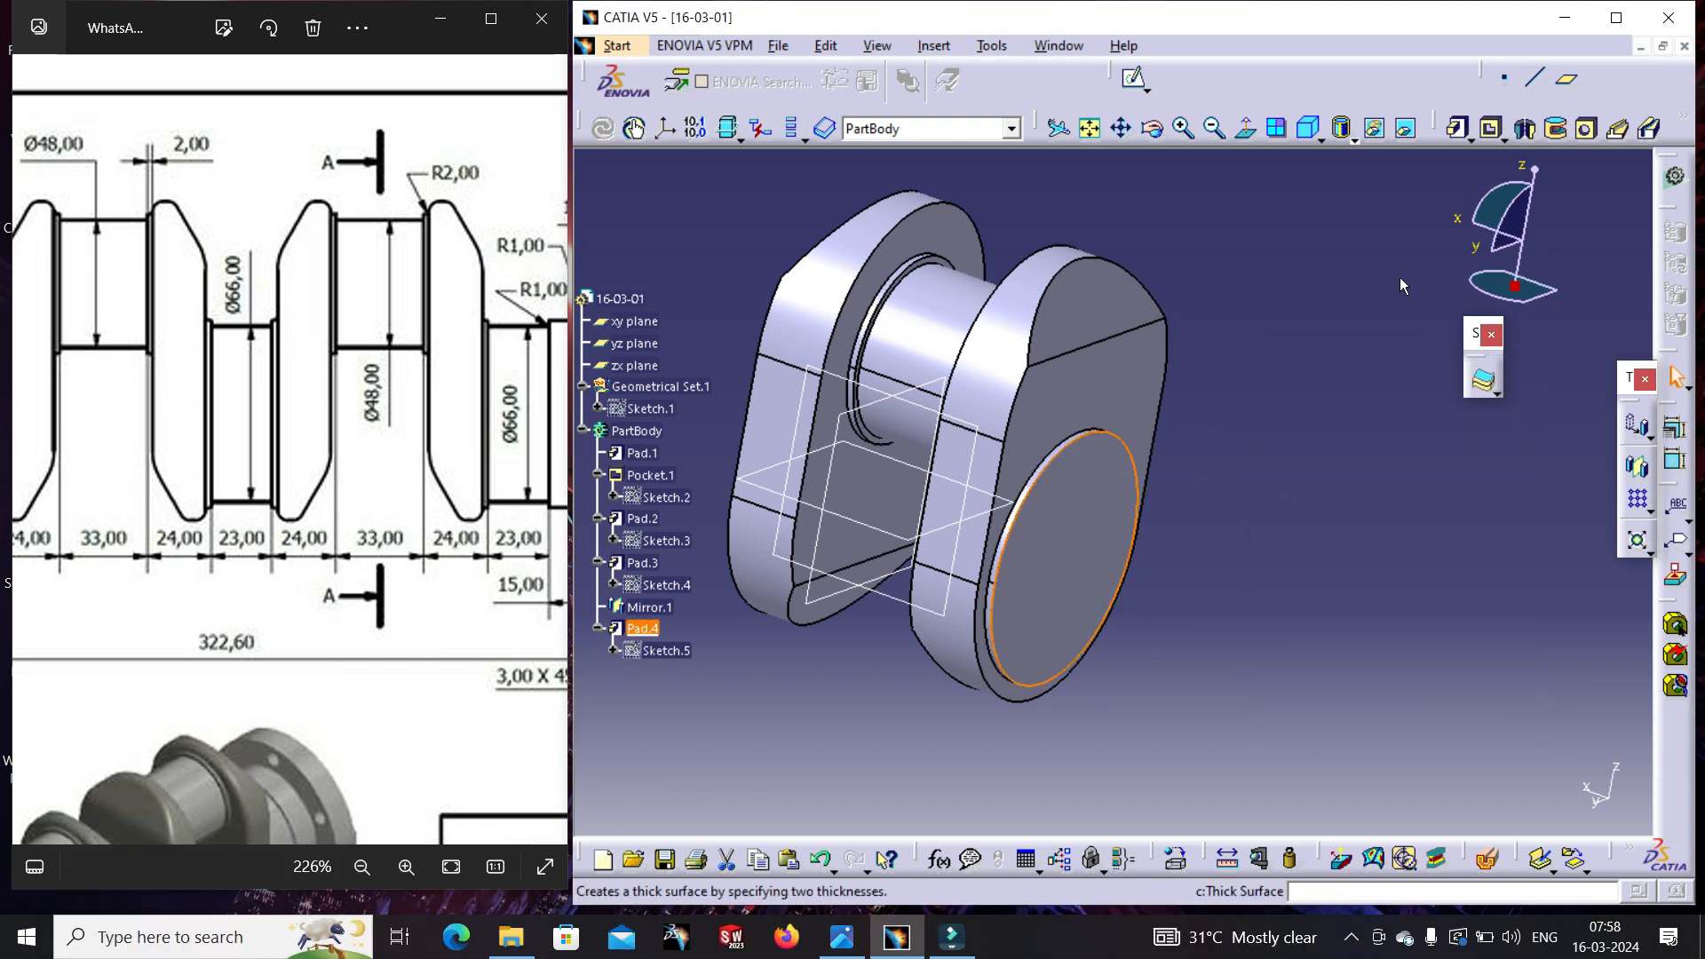
- Start a sketch on the 70 mm shoulder's face and draw a concentric circle about 55 mm in diameter
click(1132, 82)
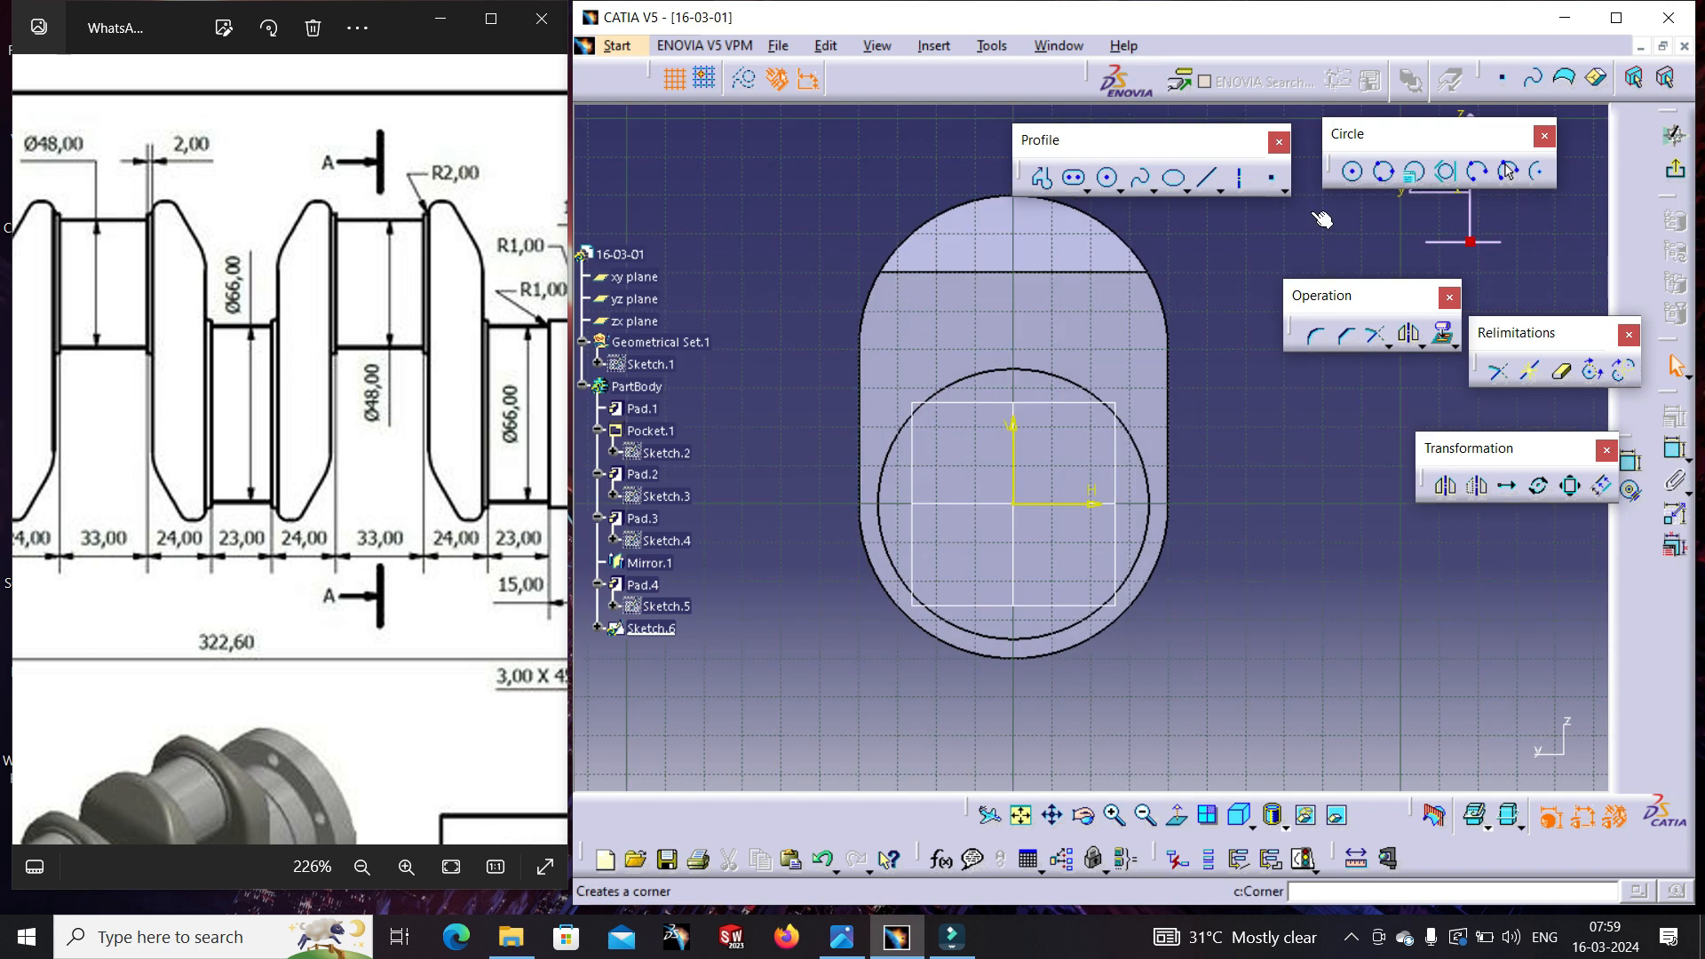
click(1359, 173)
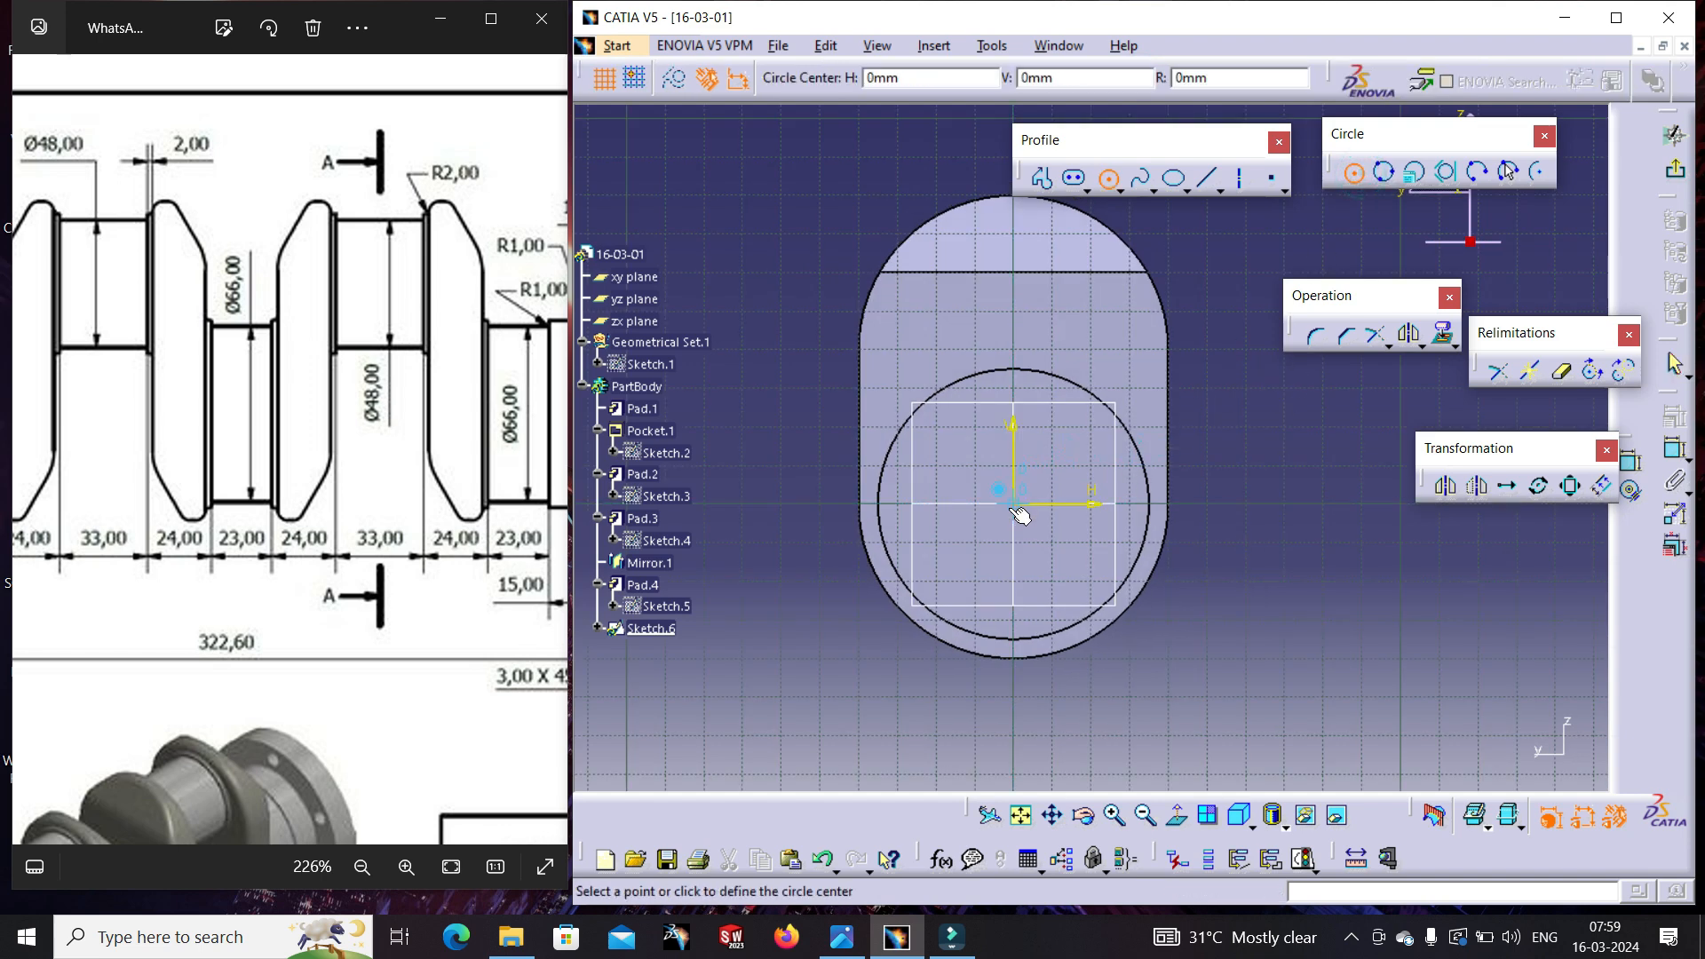
click(1018, 505)
click(1106, 451)
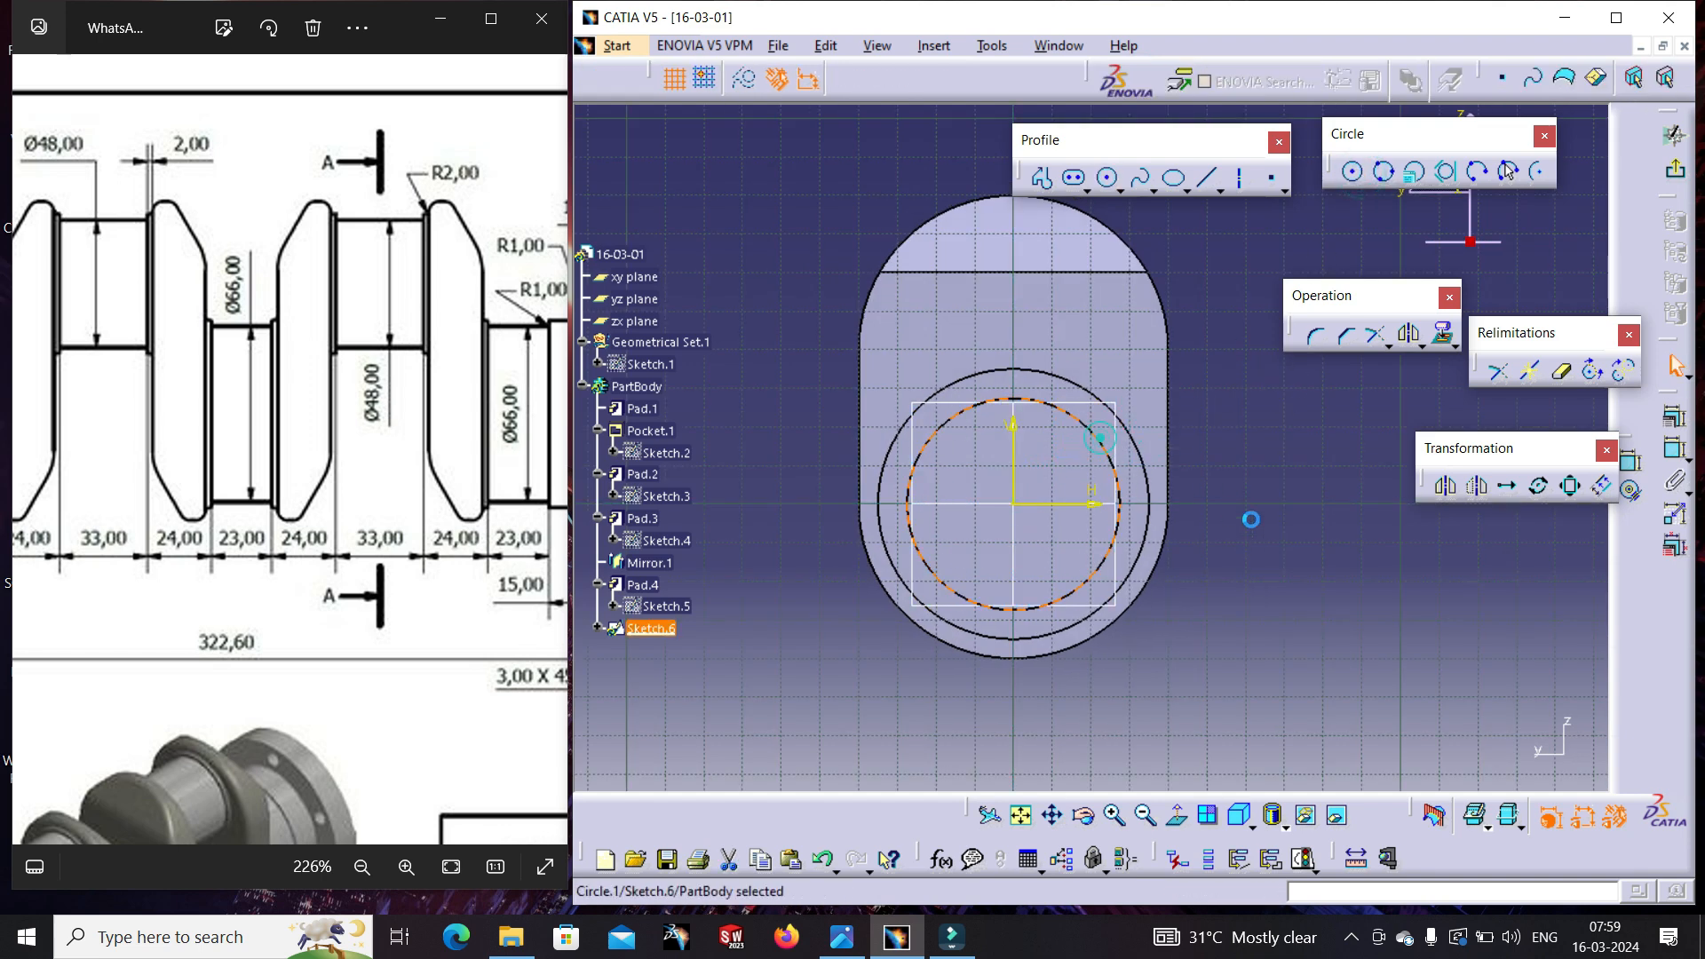
- Dimension the new circle's diameter and set it to 66 mm
click(1632, 463)
click(1118, 524)
click(1279, 582)
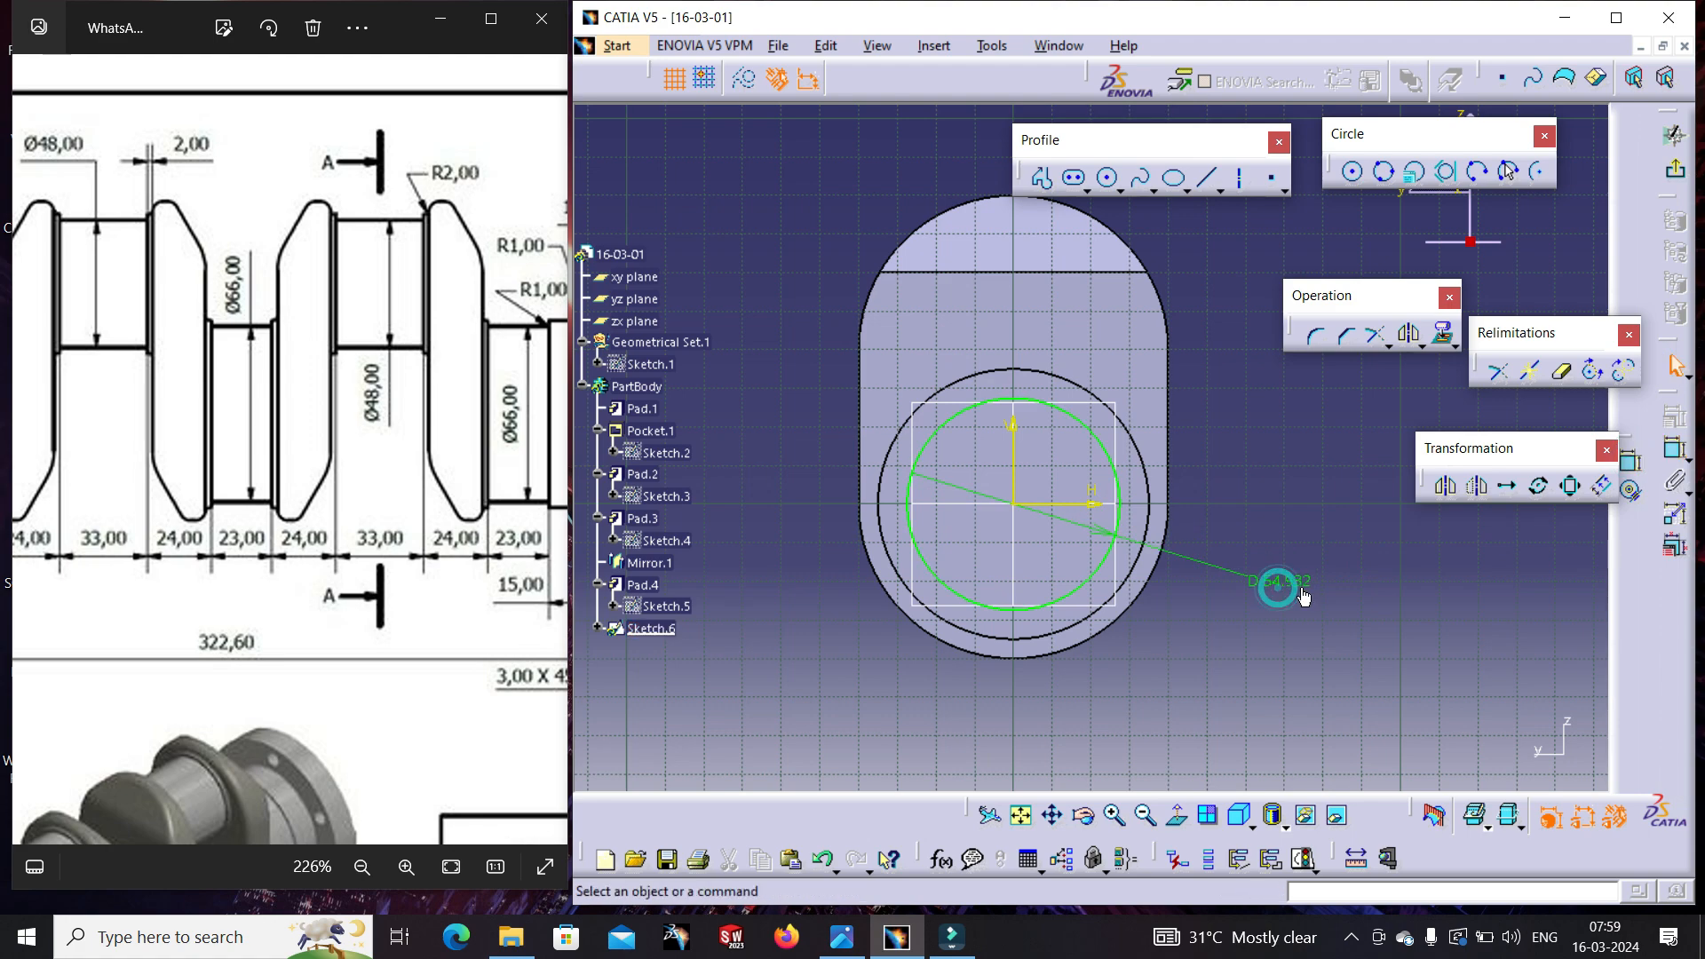
double_click(1300, 587)
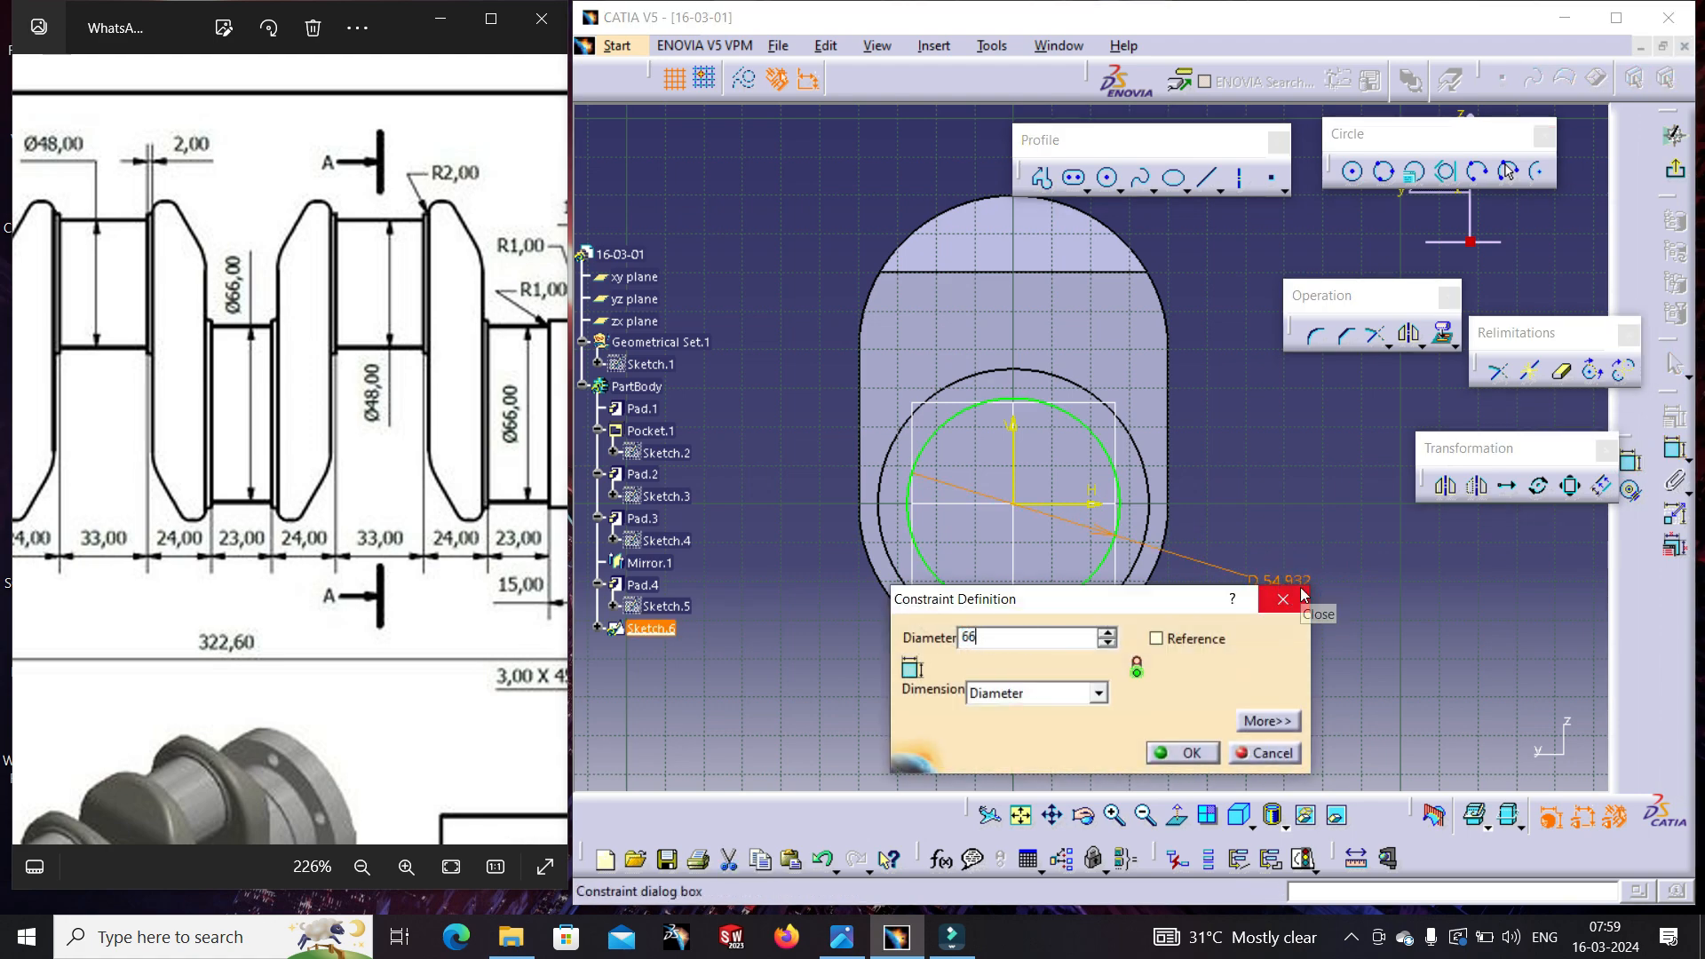
click(1283, 599)
- Exit the sketch and pad the 66 mm circle 11.5 mm outward from the shoulder as half of the centre journal
click(1674, 135)
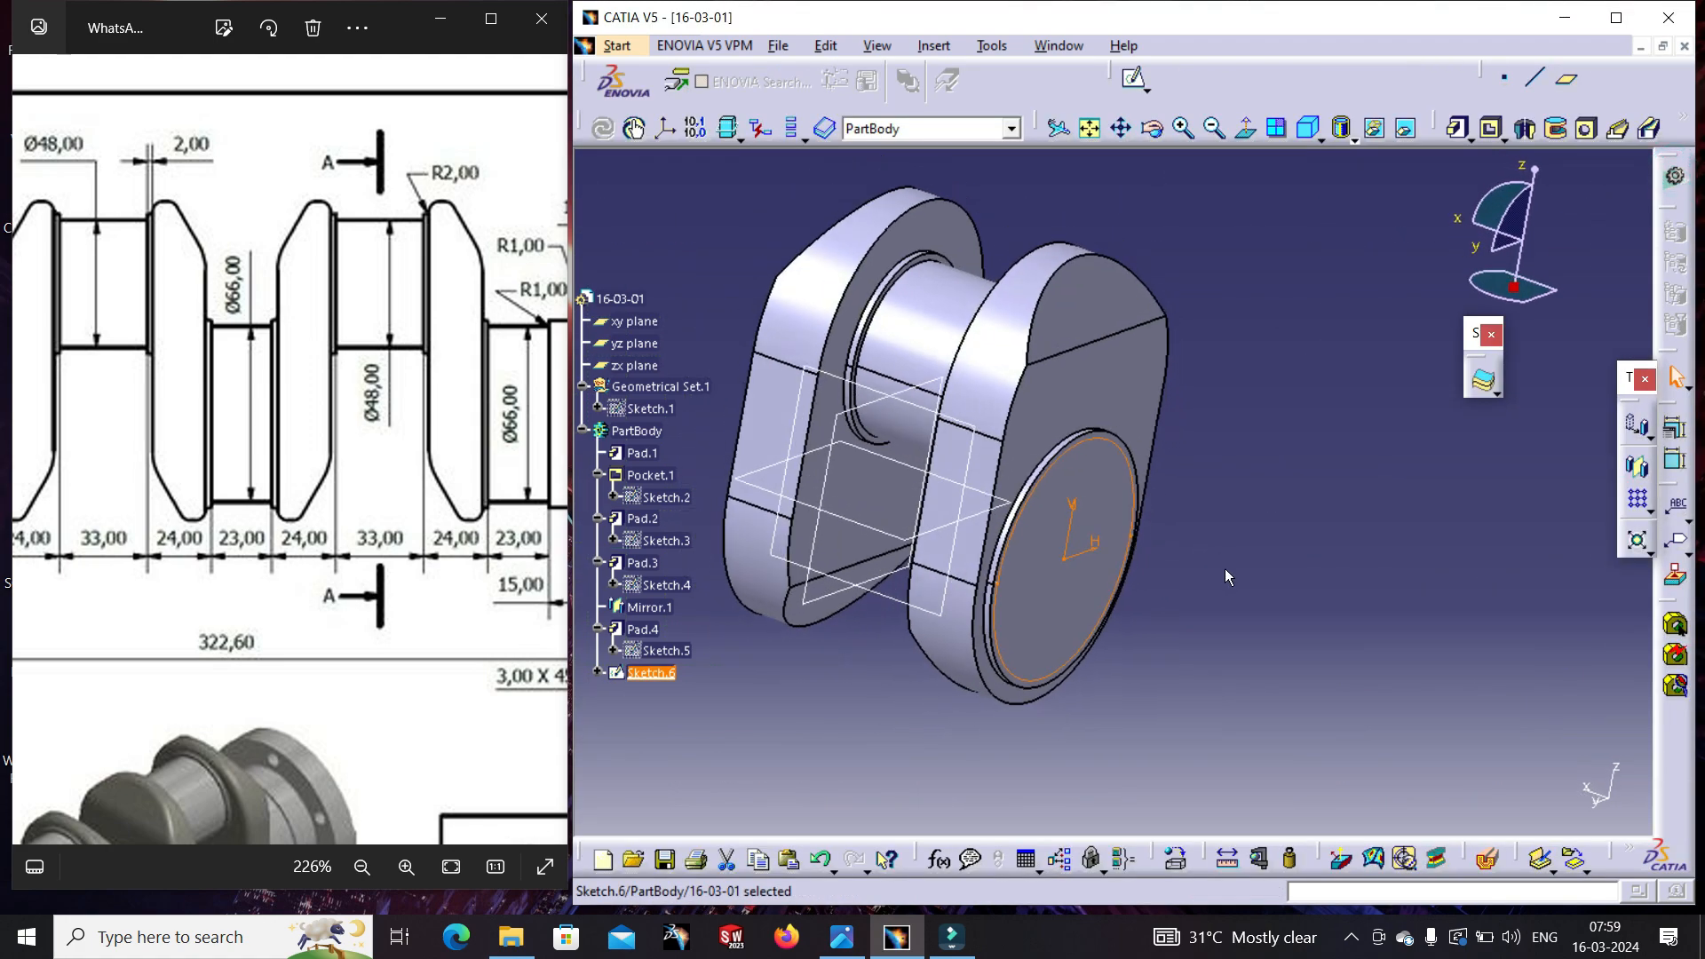
click(1457, 128)
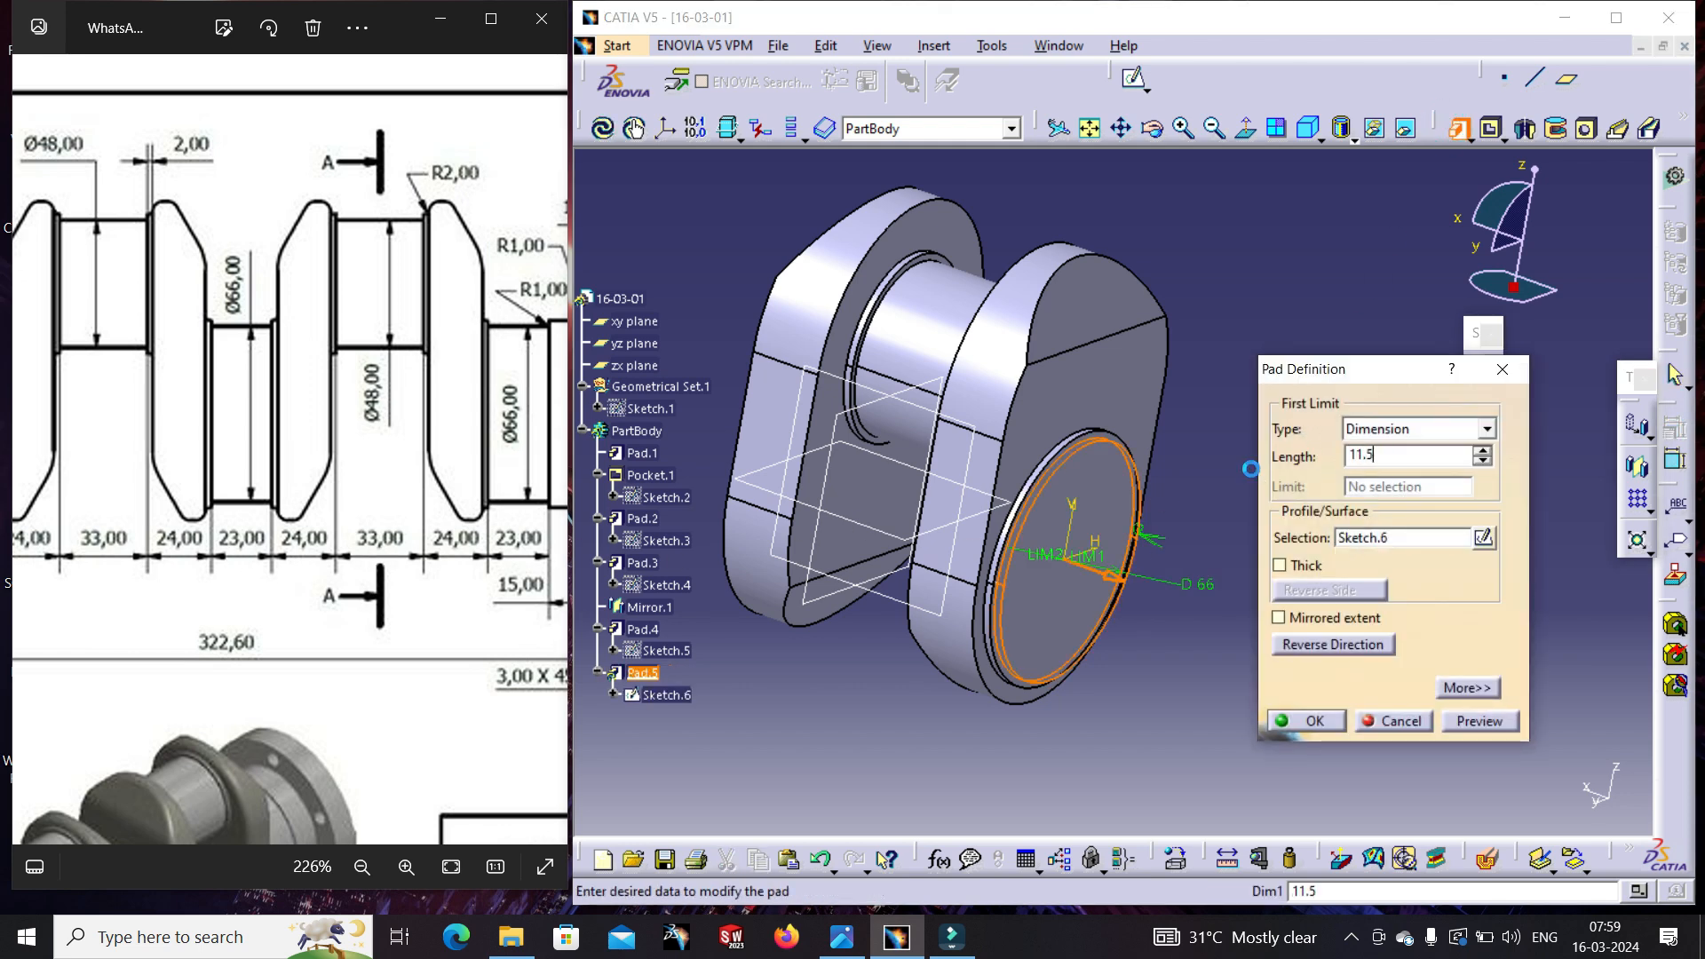
key(Return)
- Mirror the current solid about the 66 mm journal's end face to form the second crank throw
middle_drag(1241, 565, 1273, 656)
middle_drag(1052, 625, 1172, 578)
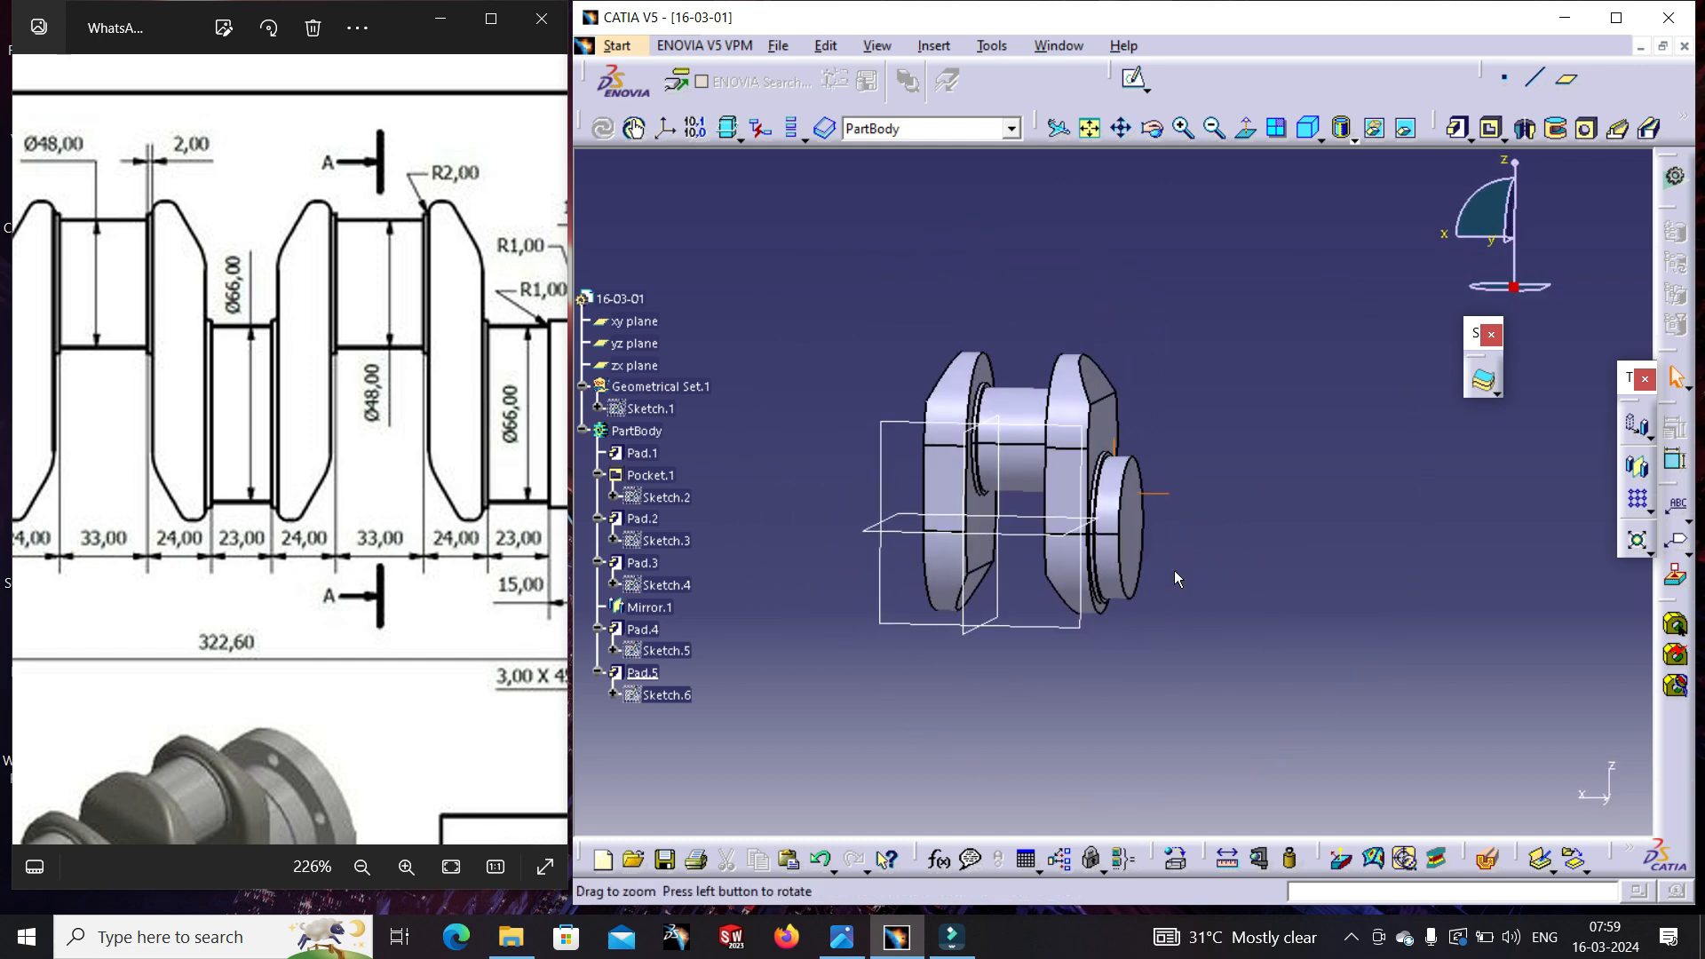
click(1637, 466)
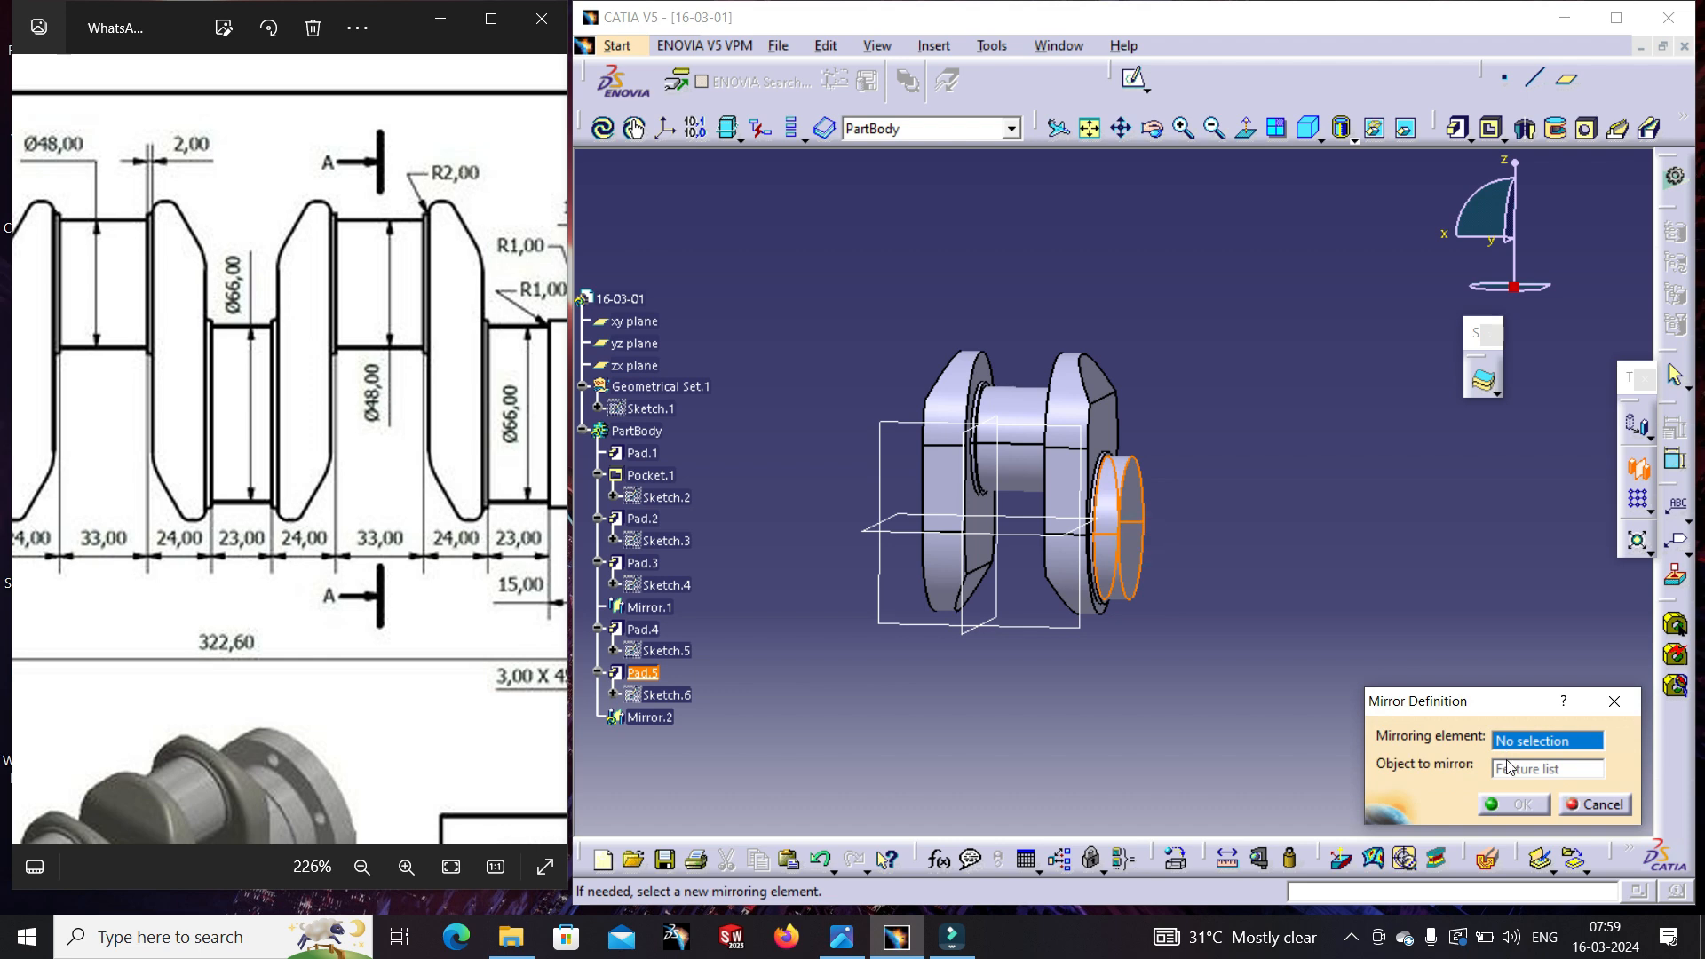
click(1594, 804)
click(1641, 469)
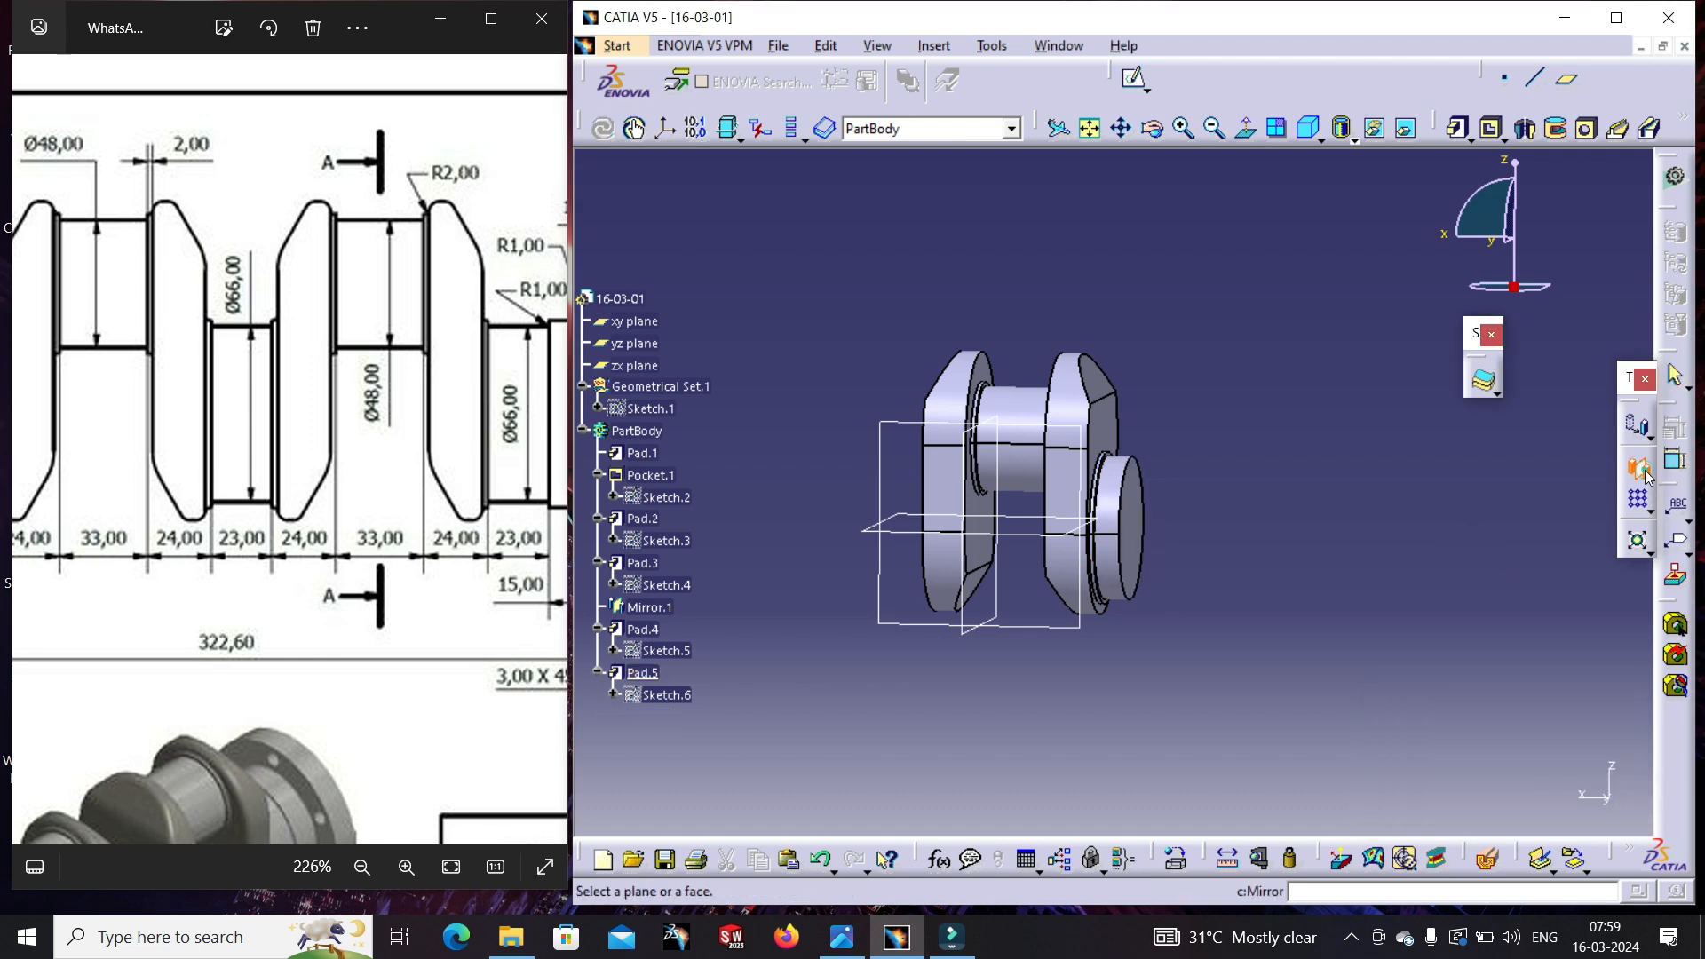
click(1145, 507)
click(1503, 804)
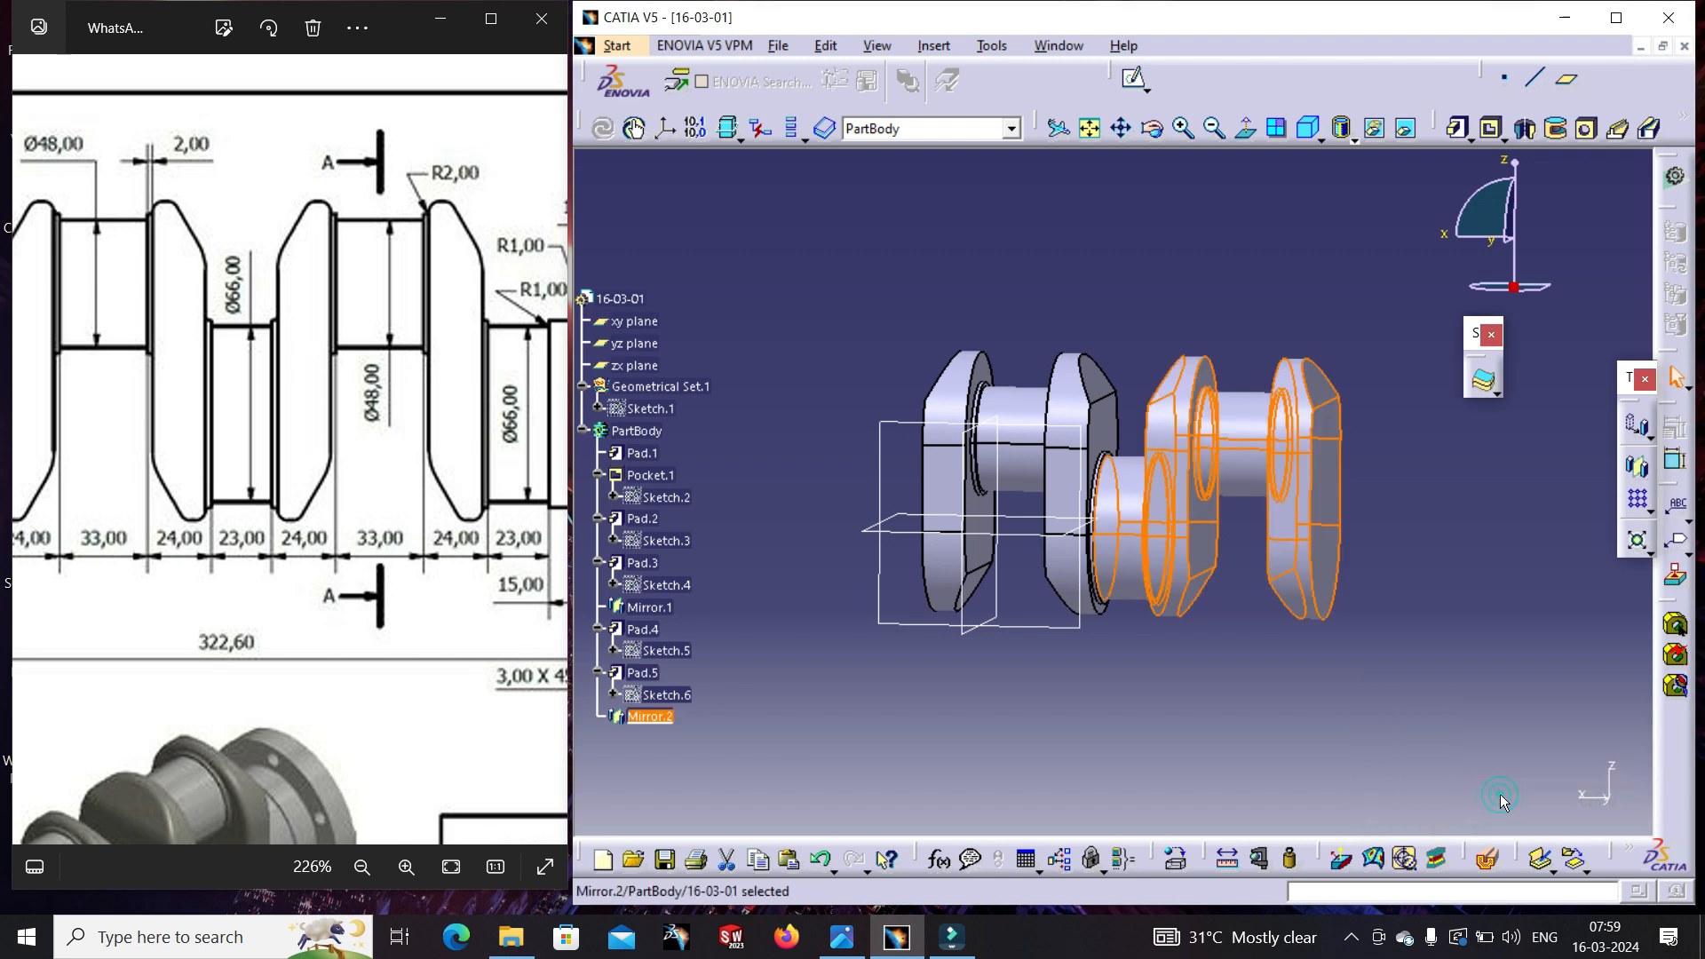
- Start a sketch on the xy plane and orient the view normal to it
middle_drag(1117, 666, 1061, 702)
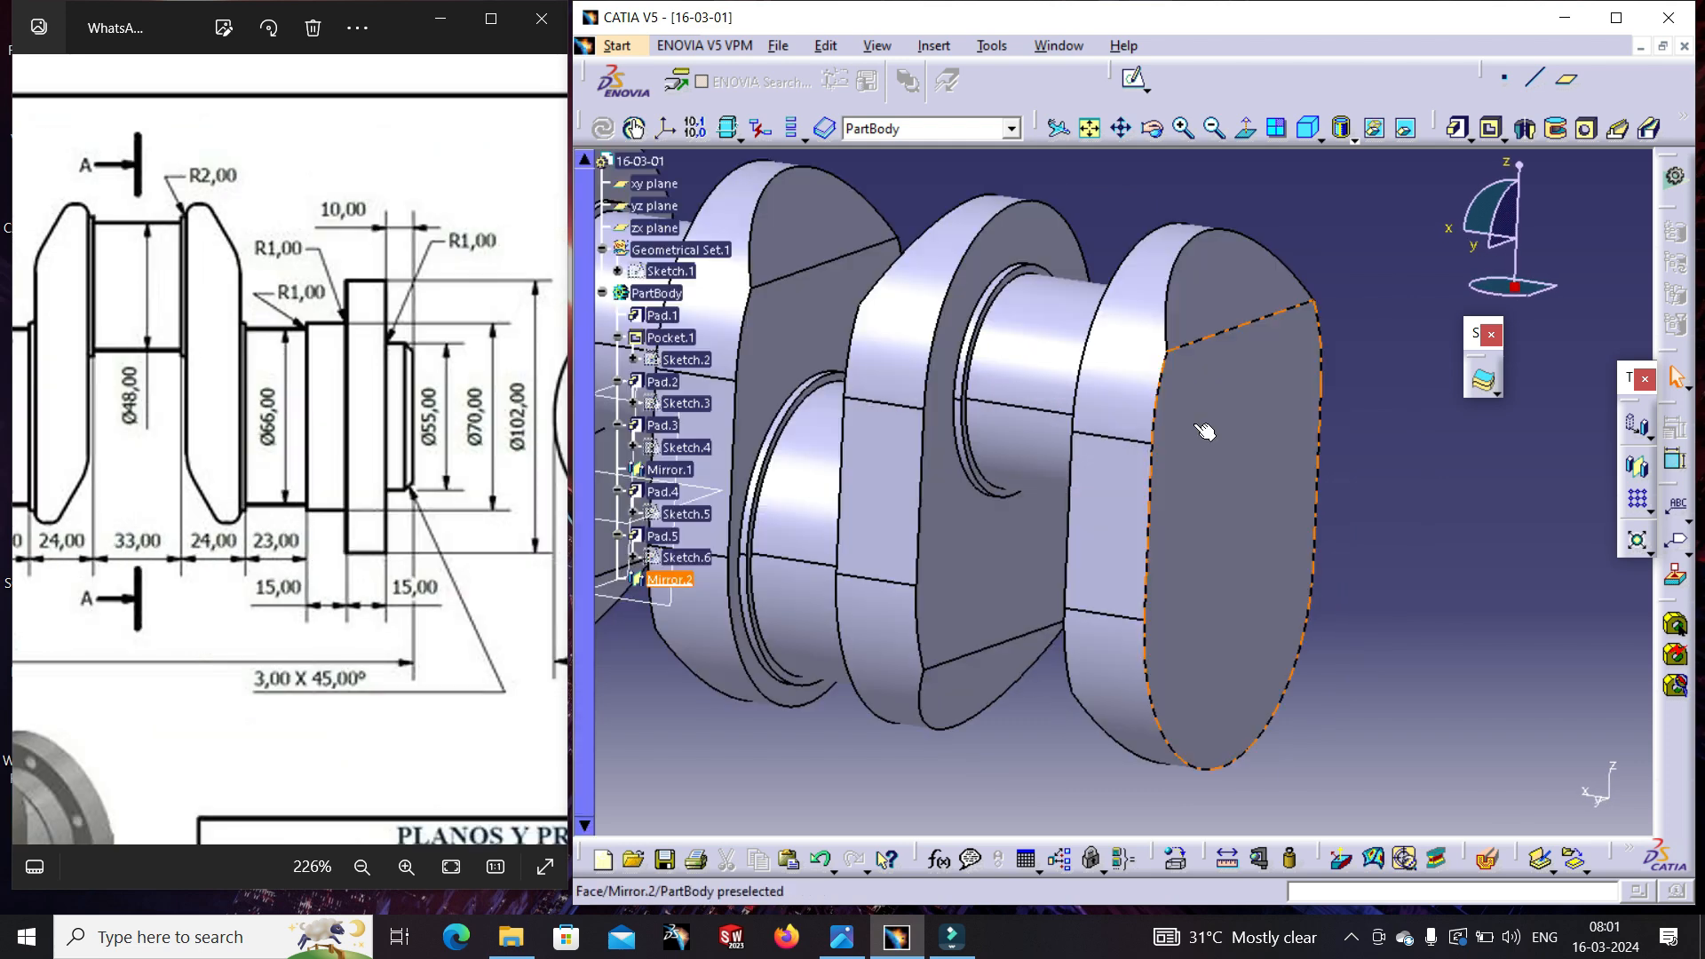
middle_drag(1207, 426, 1017, 575)
click(928, 528)
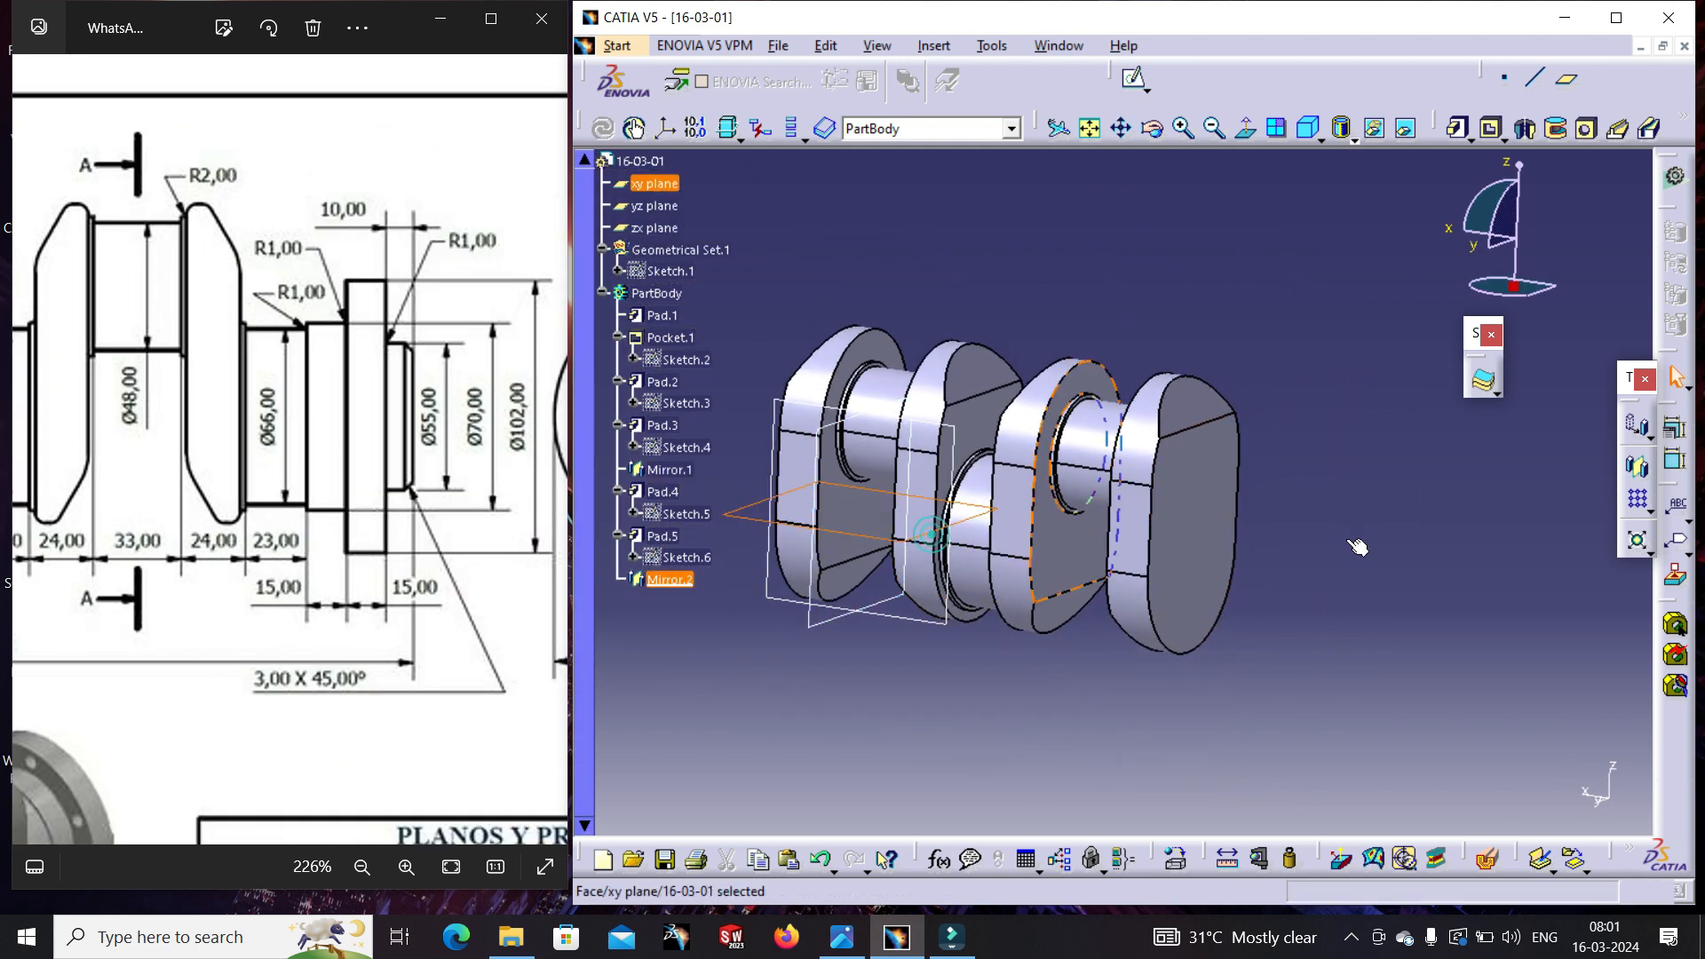
click(1134, 78)
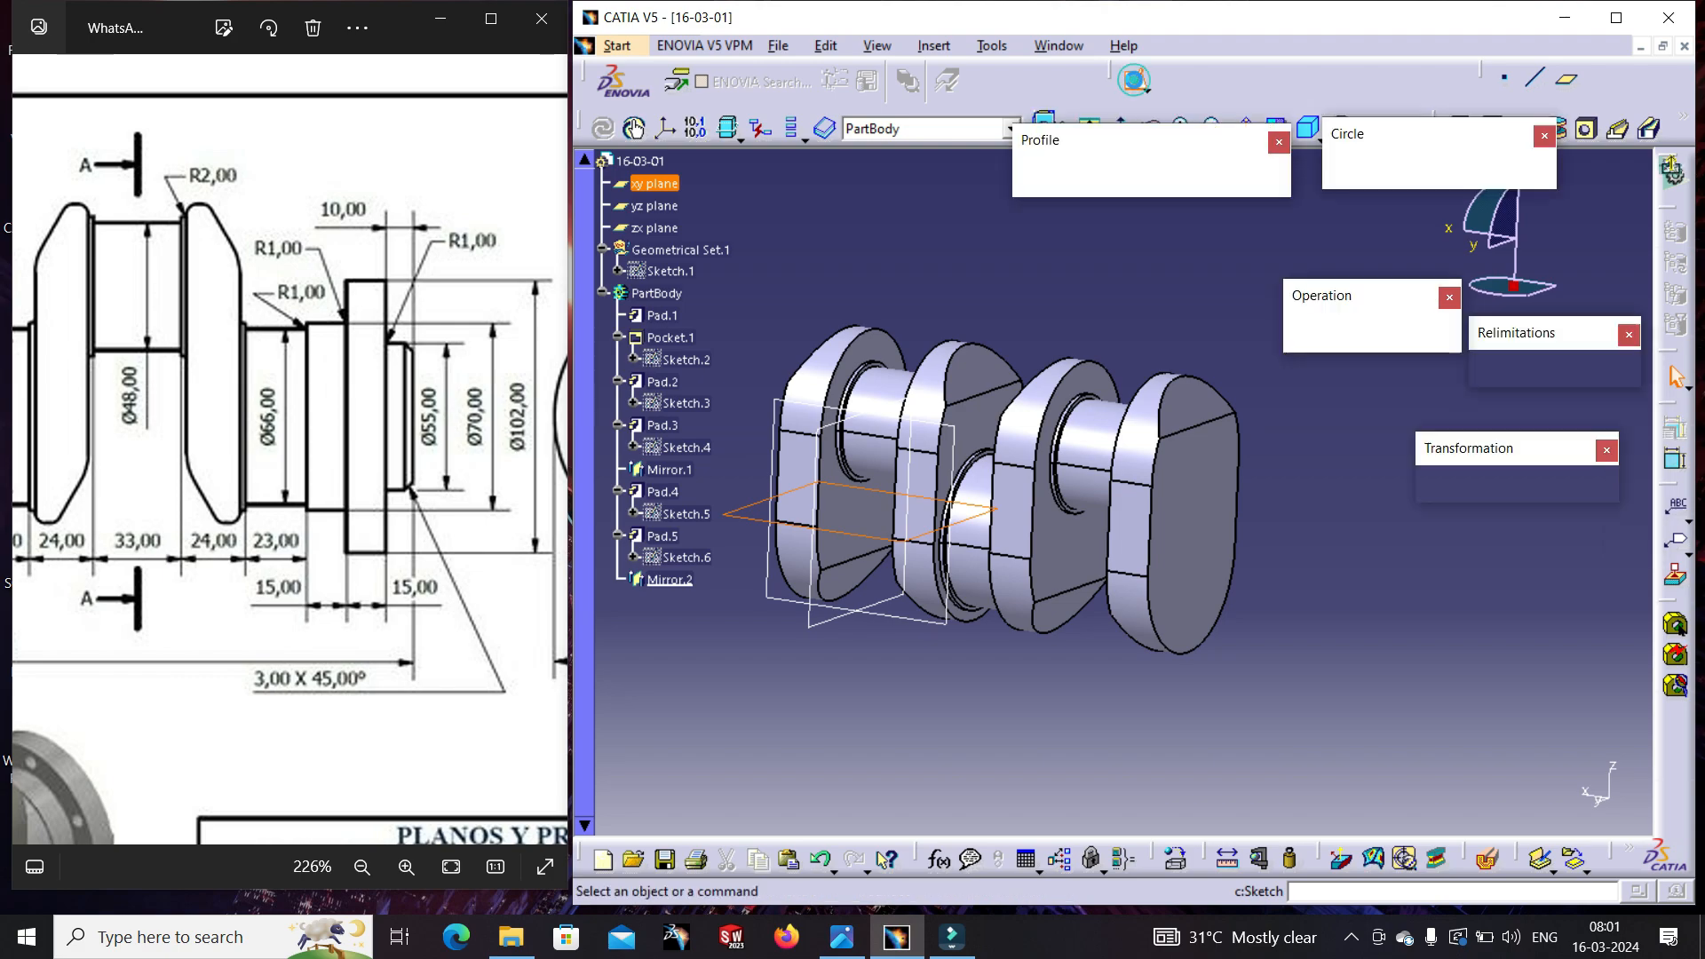
middle_drag(1103, 381, 1059, 486)
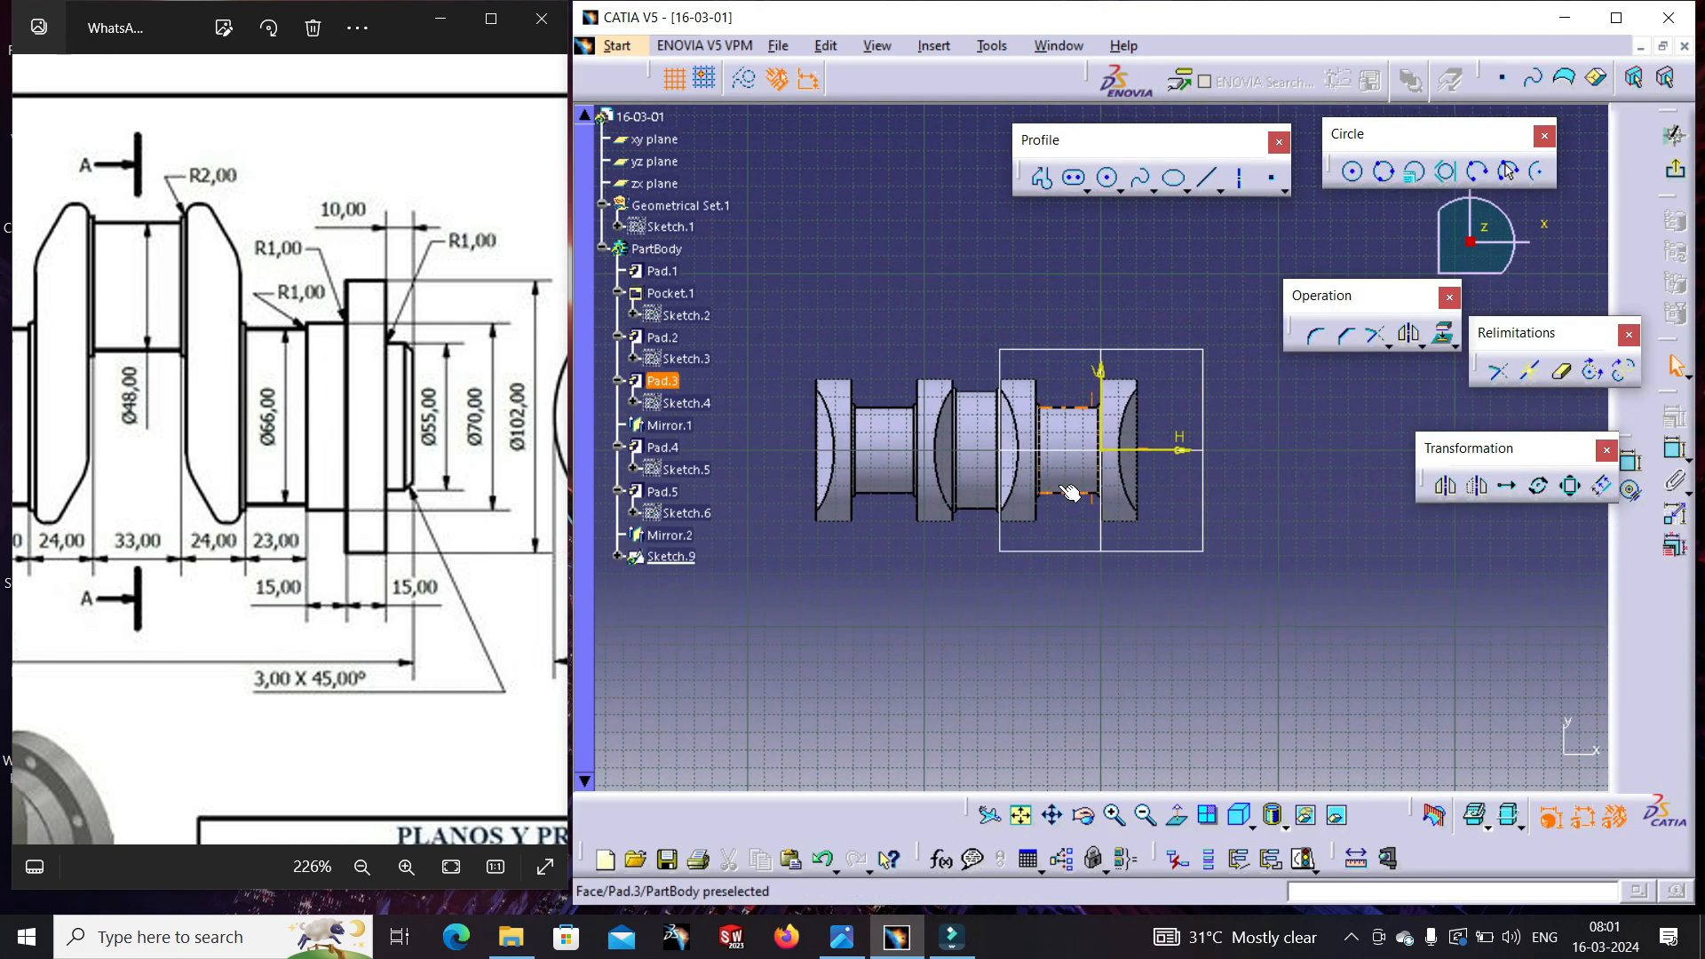
mouse_move(1004, 591)
middle_down()
mouse_move(1003, 192)
mouse_move(1048, 426)
mouse_move(1154, 755)
middle_up()
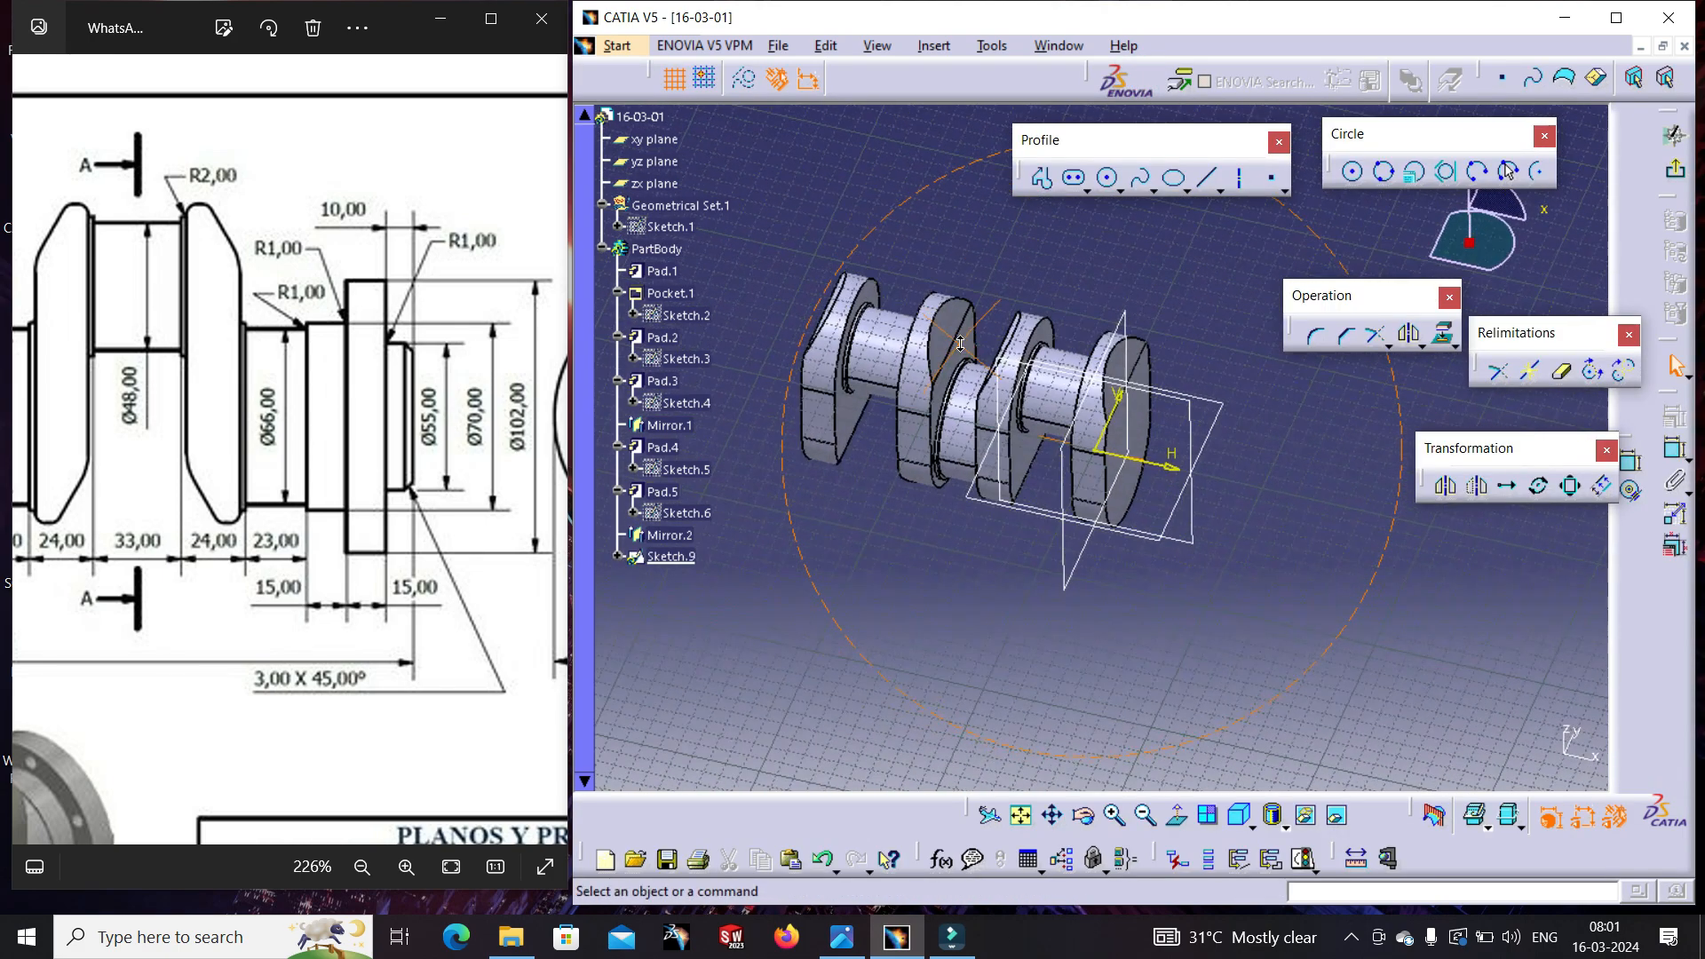
click(1177, 814)
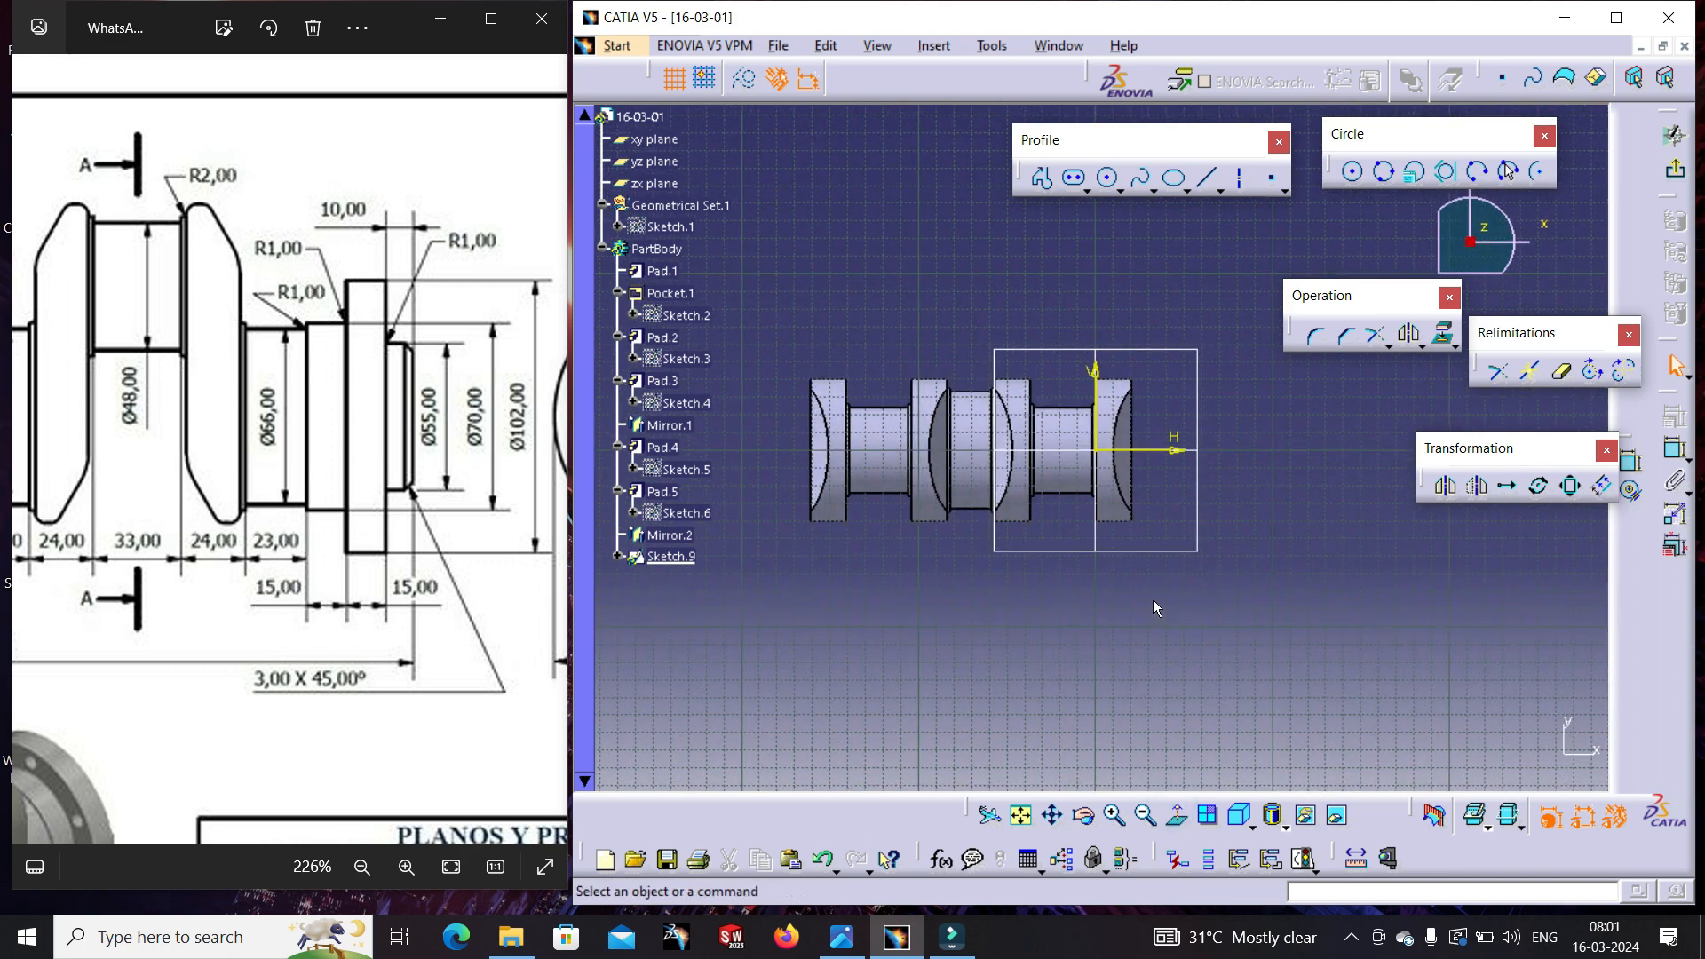
- Draw a vertical line about 34 mm long from the horizontal axis along the outer face of the far mirrored web
middle_drag(1155, 599, 1367, 608)
mouse_move(863, 569)
middle_down()
mouse_move(981, 595)
mouse_move(1142, 512)
middle_up()
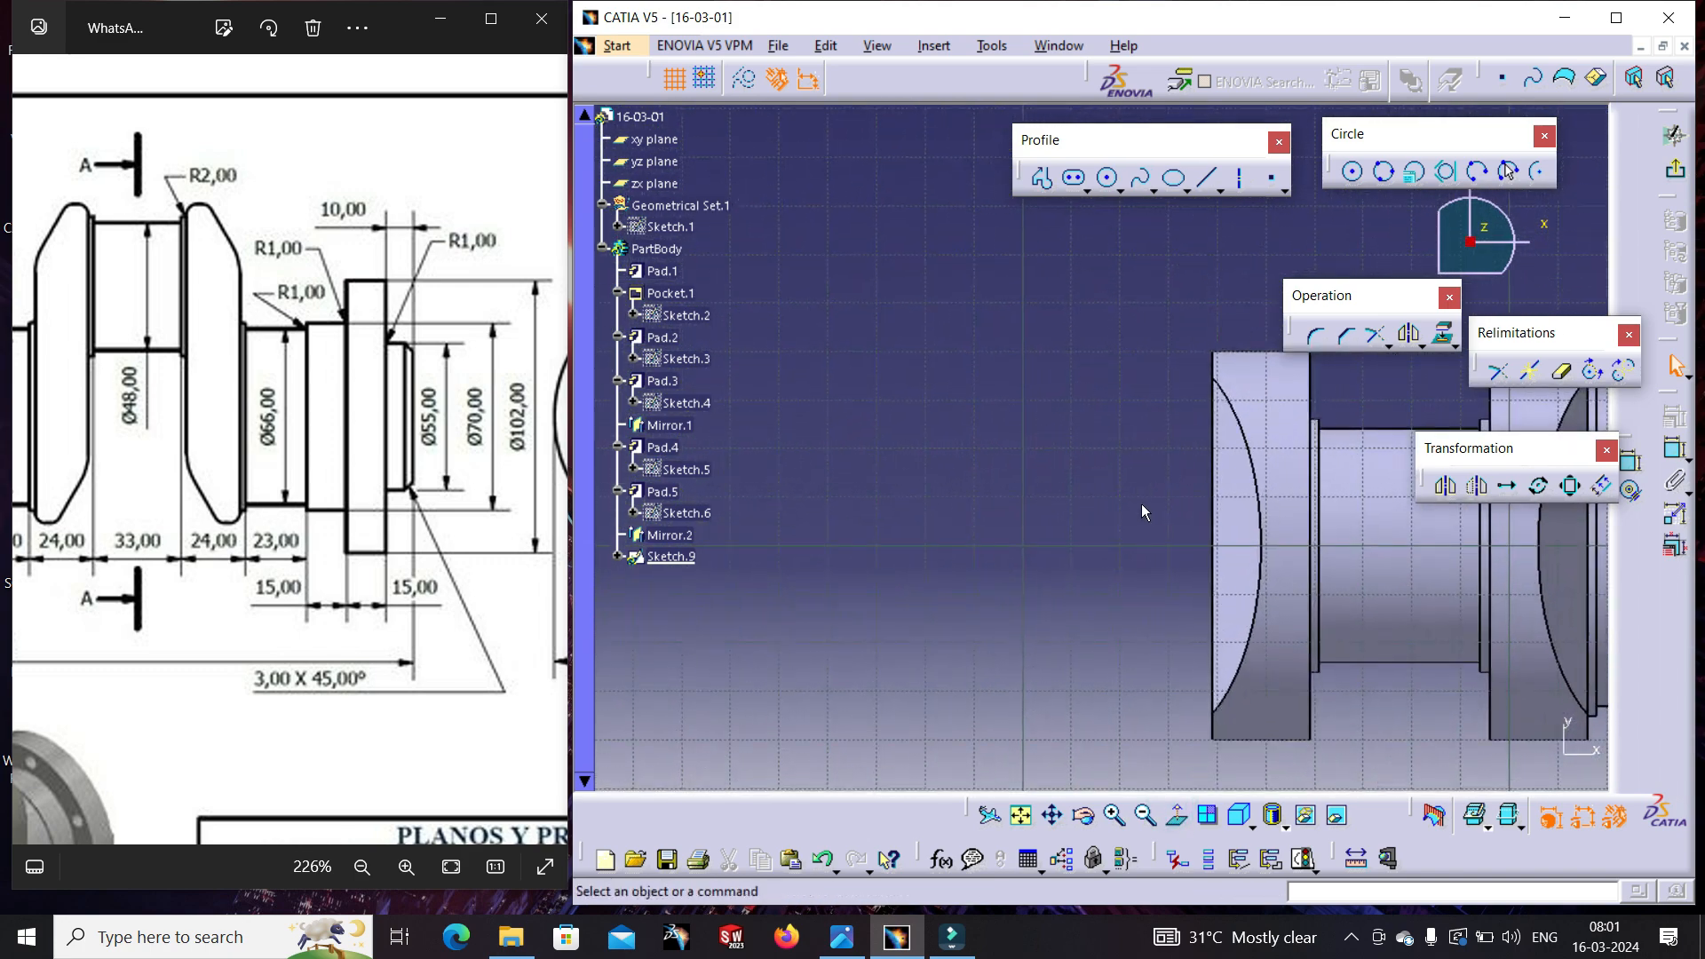
click(1207, 177)
click(1210, 547)
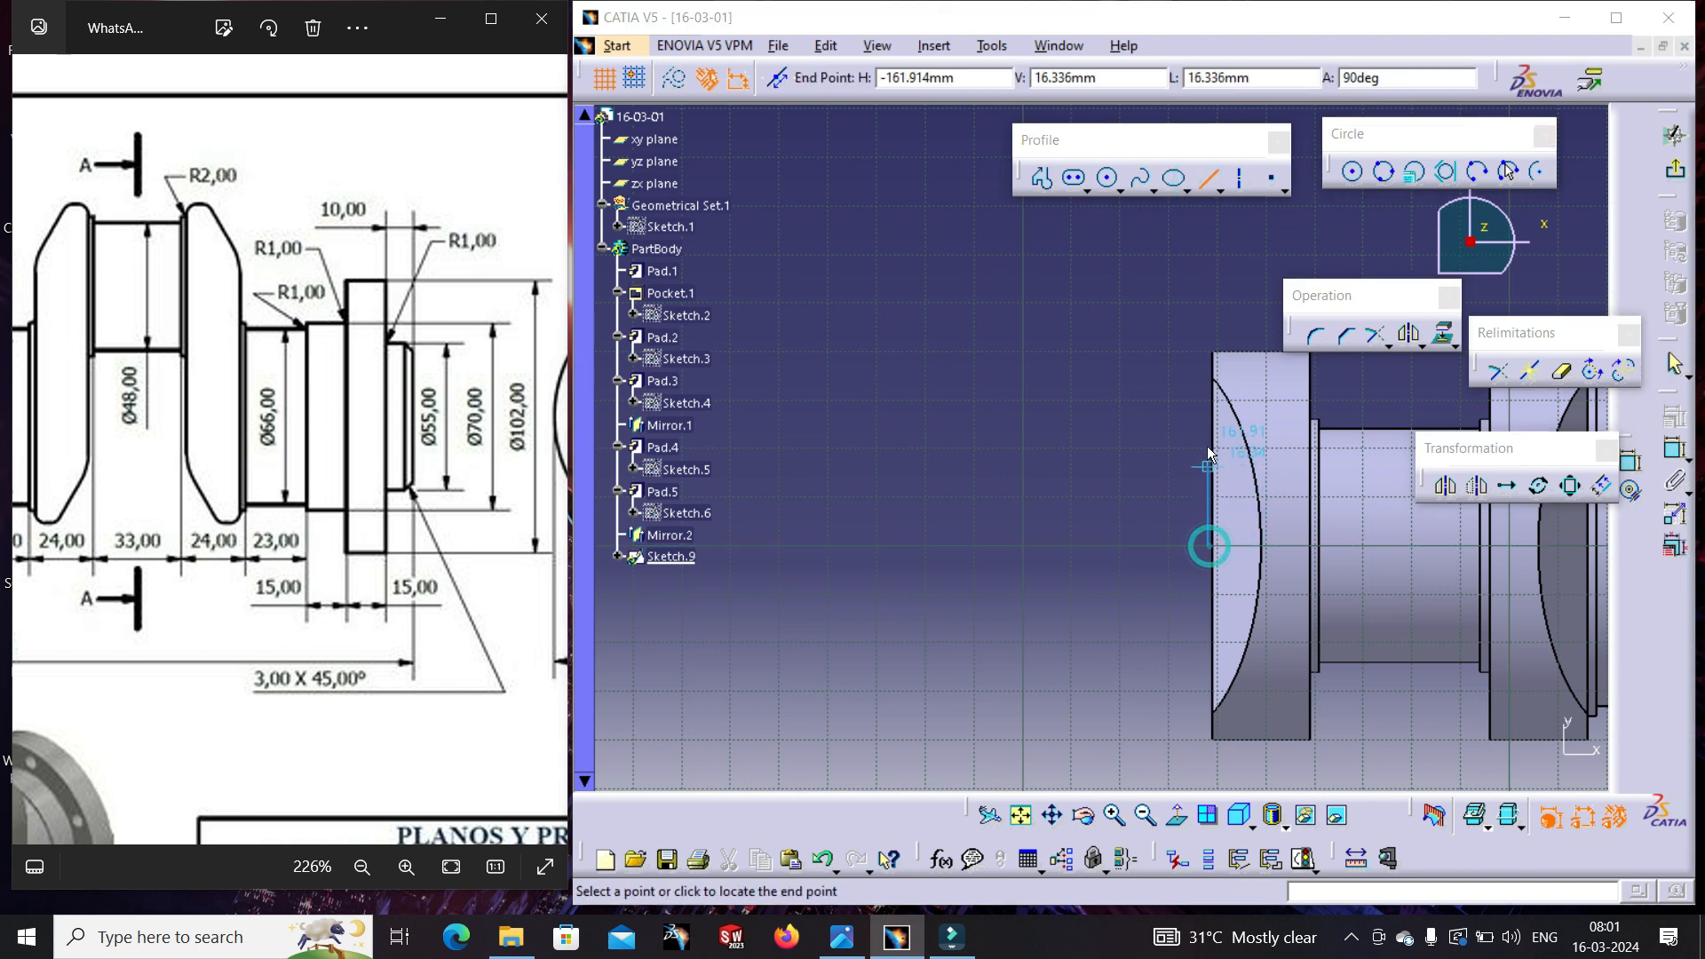
click(1209, 381)
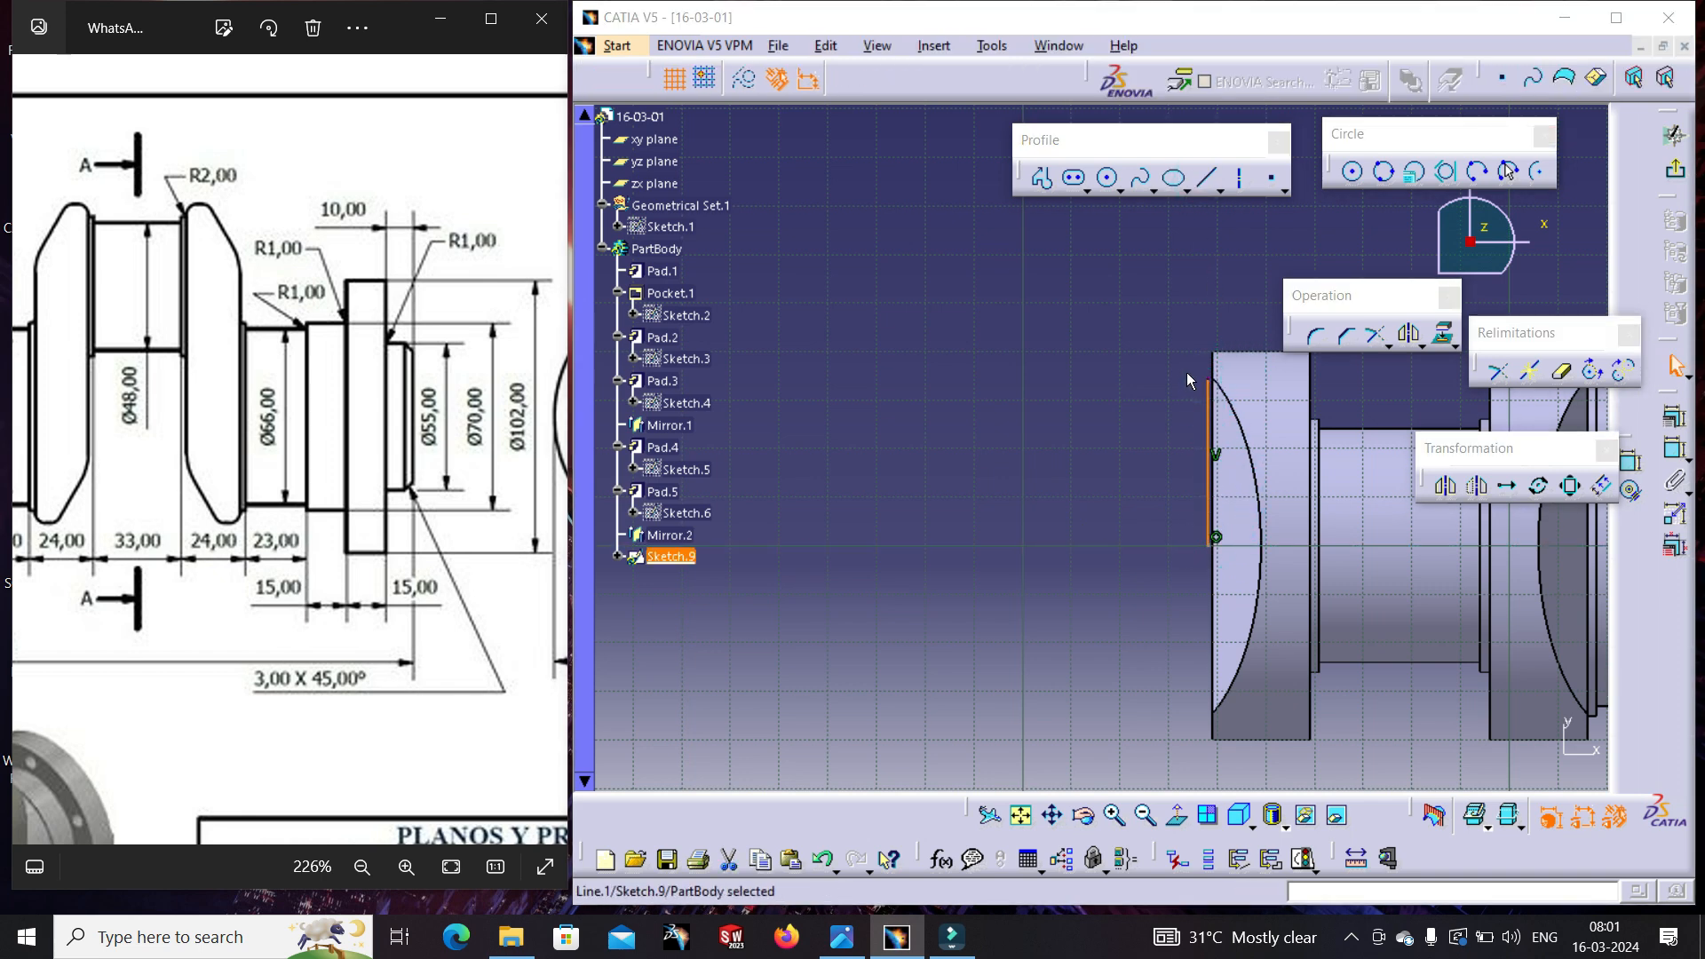
- From the vertical line's upper end, draw a shoulder about 5 mm wide, a recessed journal line about 23.5 mm long and the step back up
click(1042, 177)
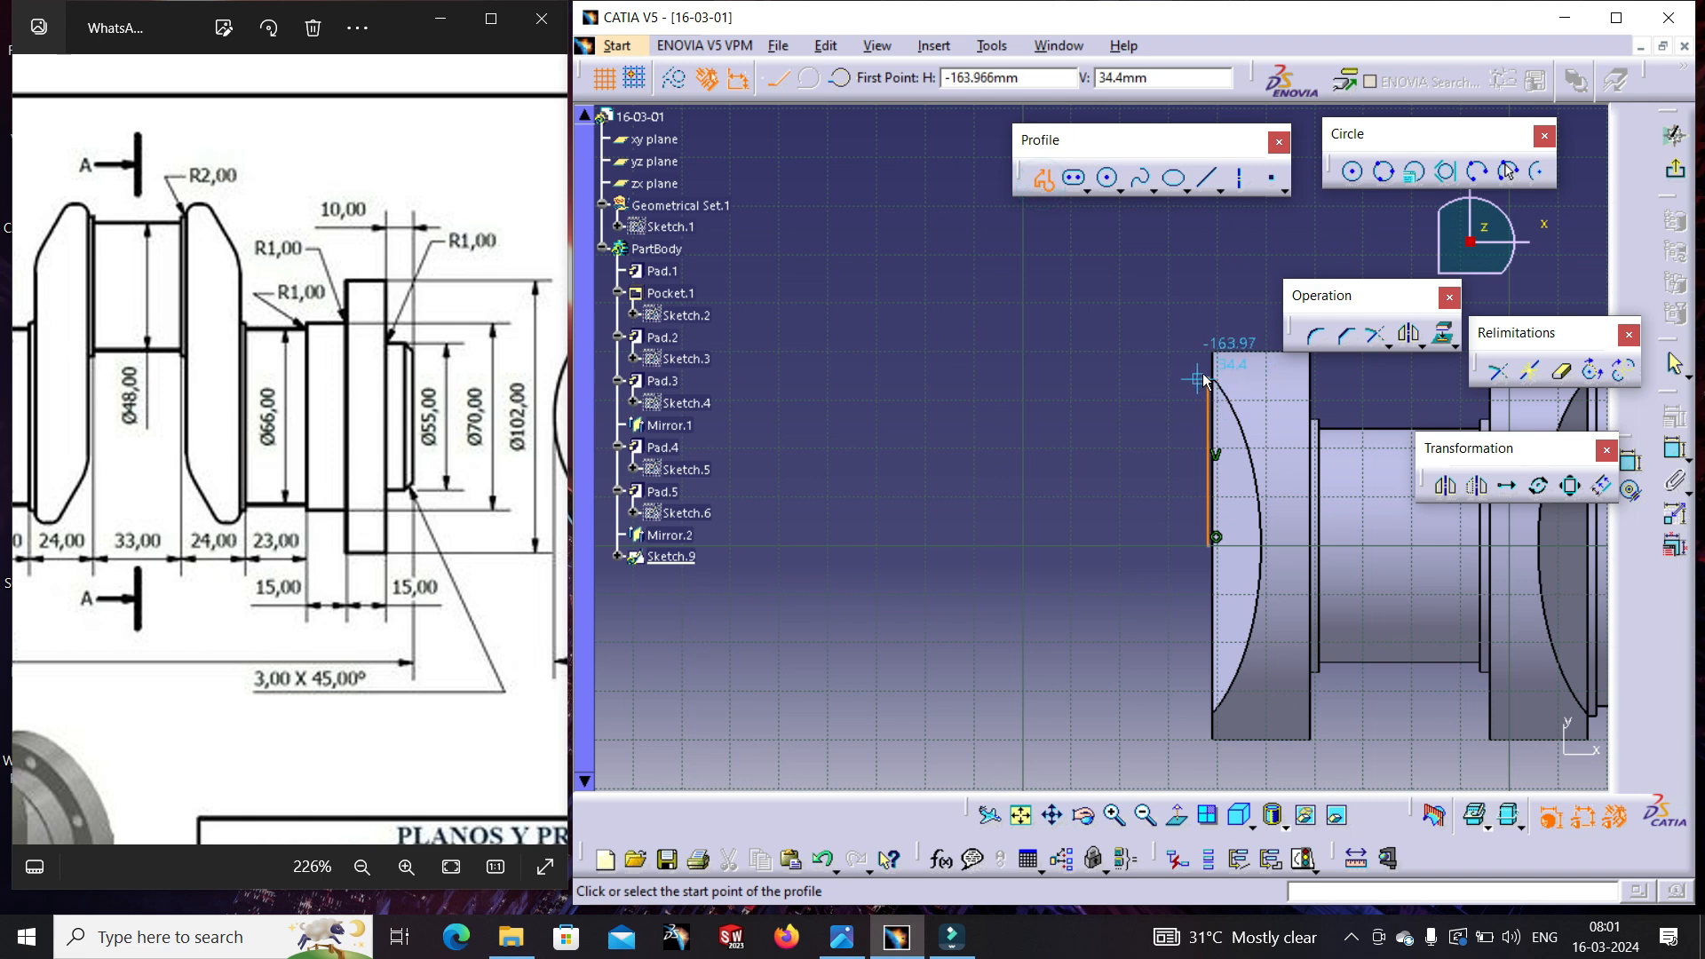
click(1211, 380)
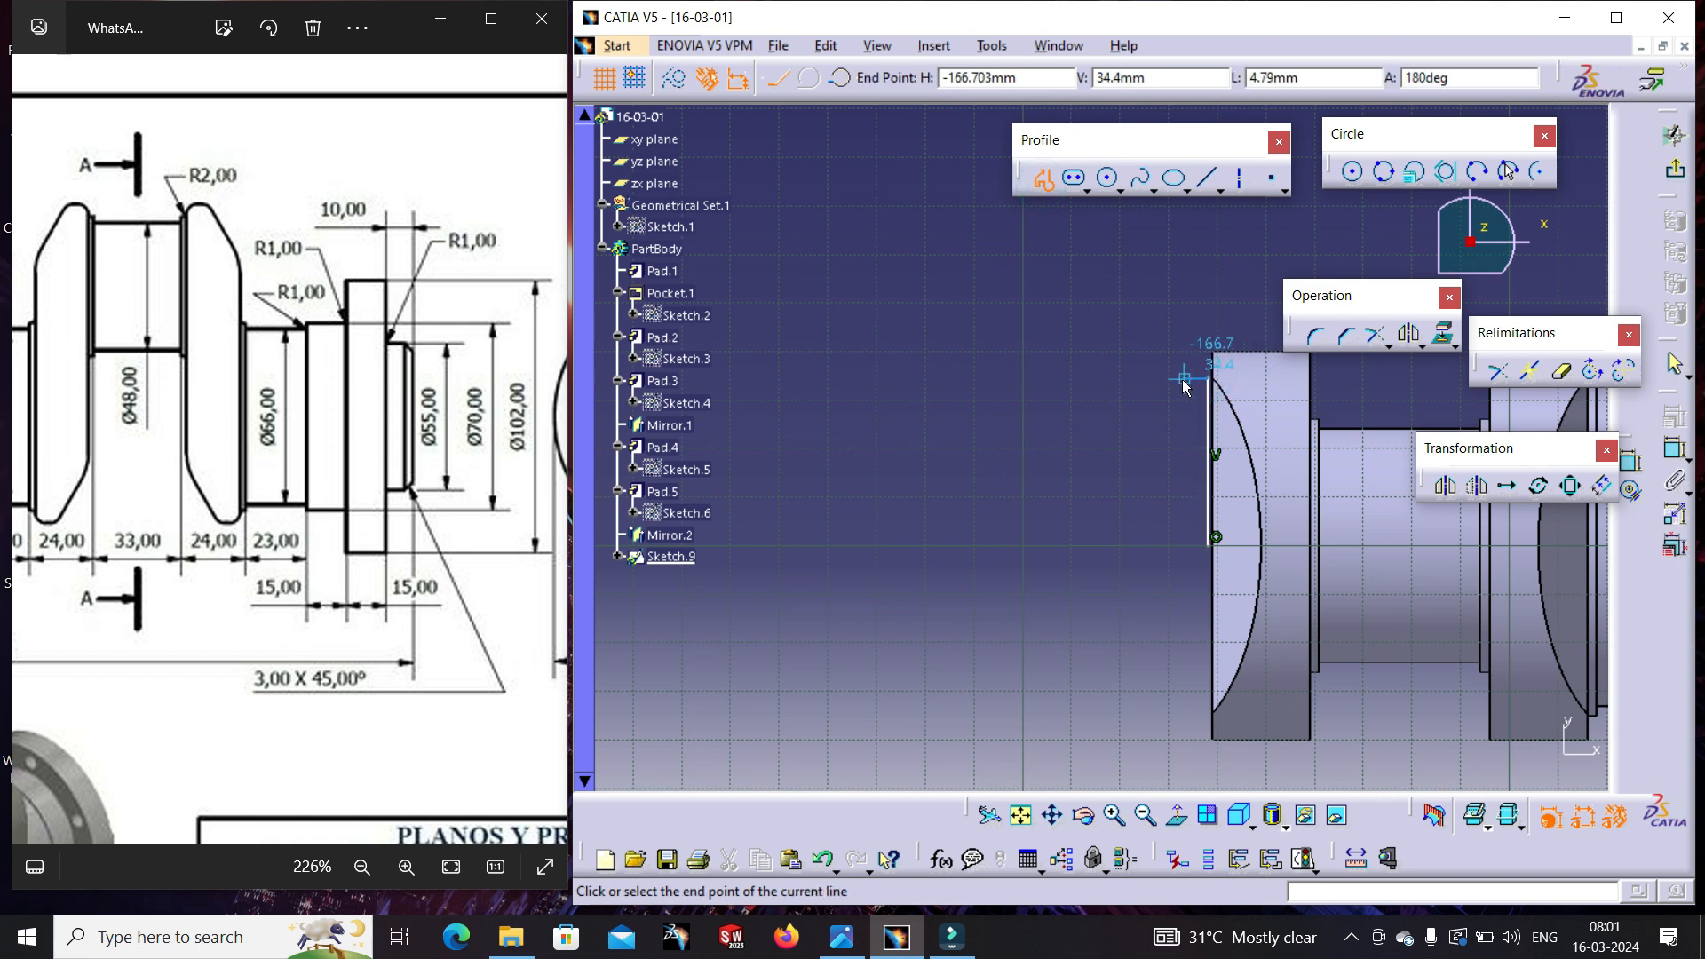
click(1190, 379)
click(1189, 406)
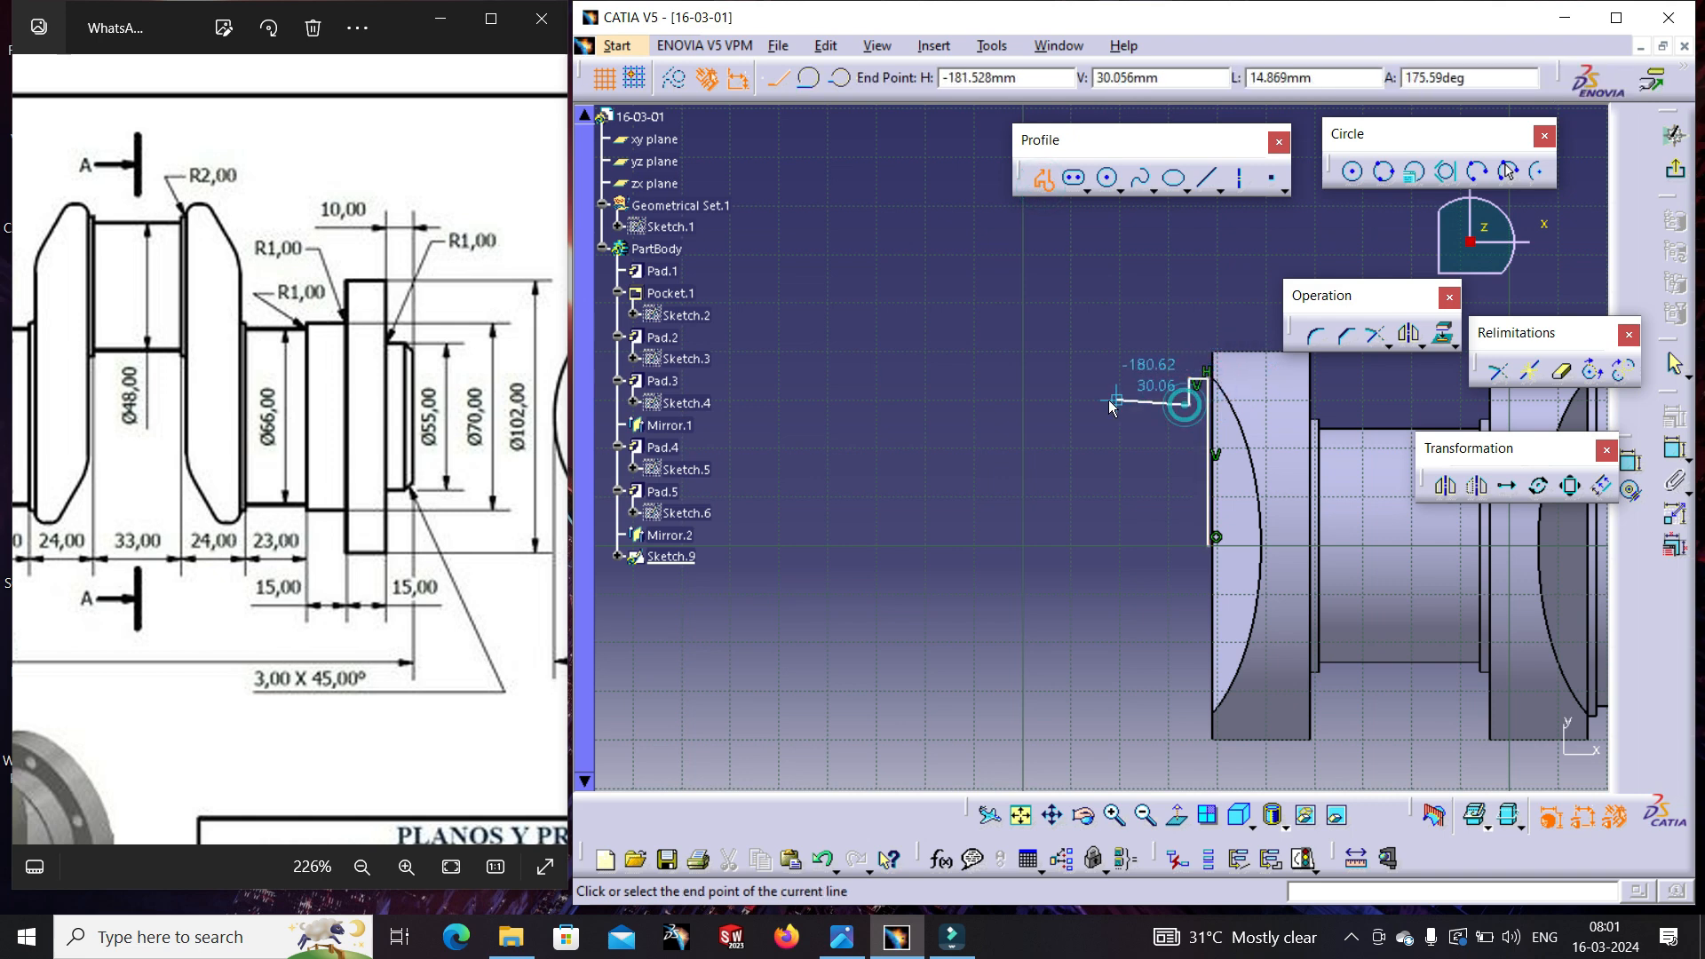
click(1071, 406)
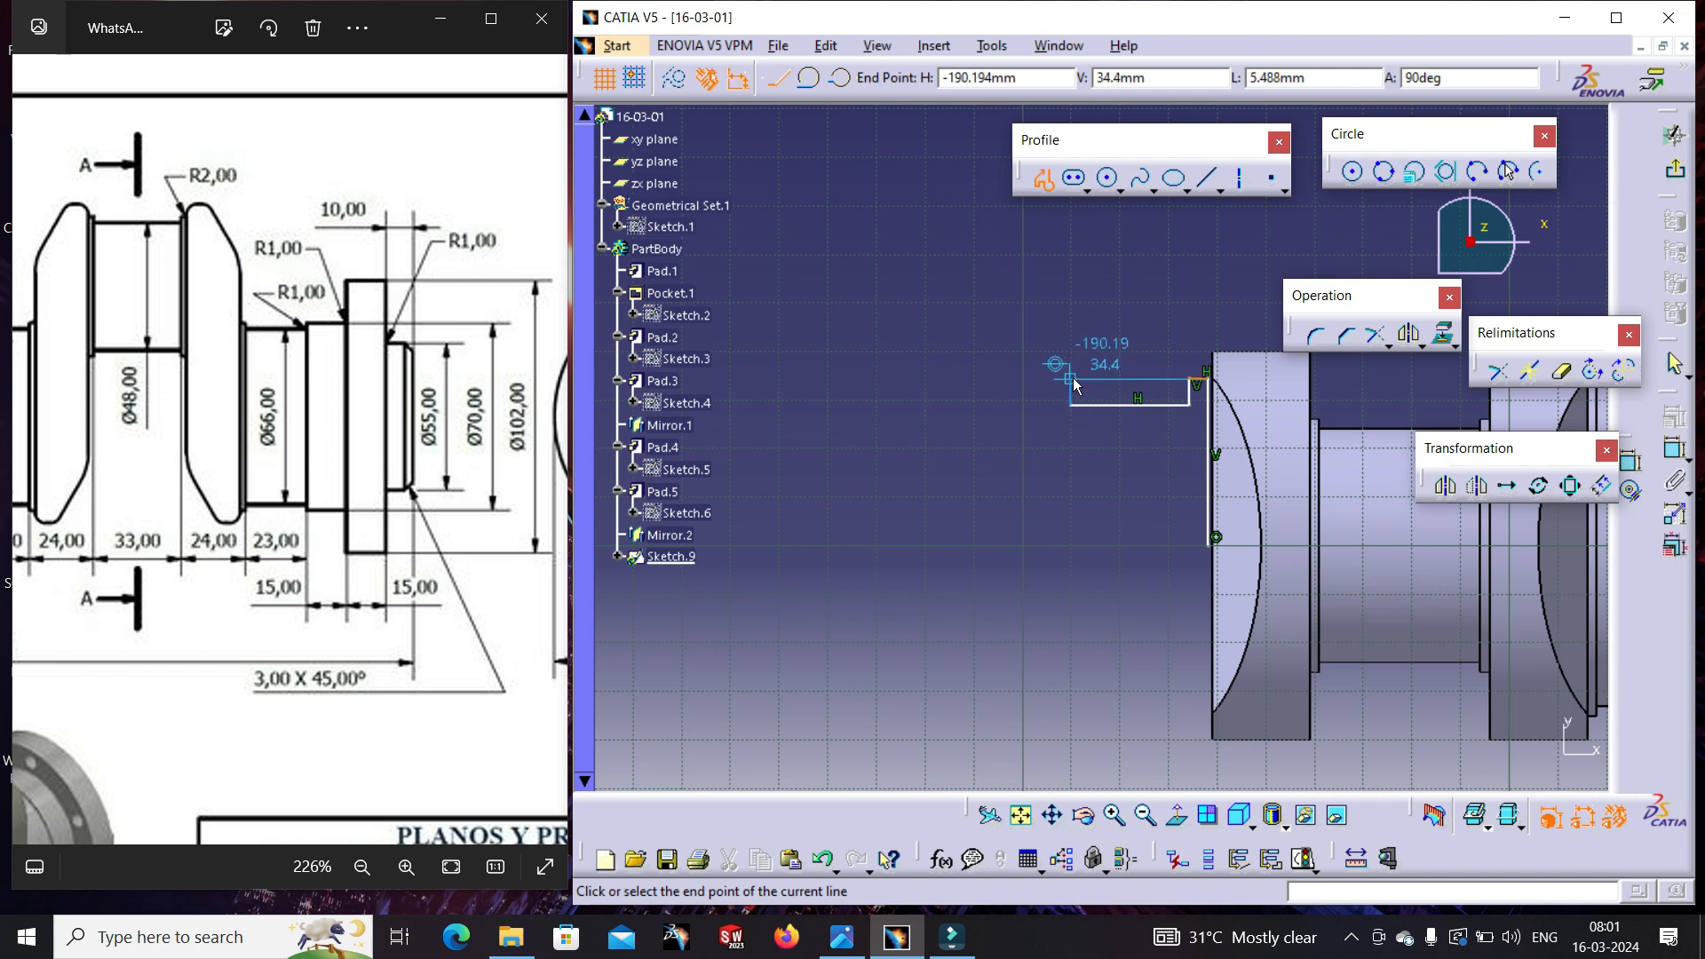
click(1072, 379)
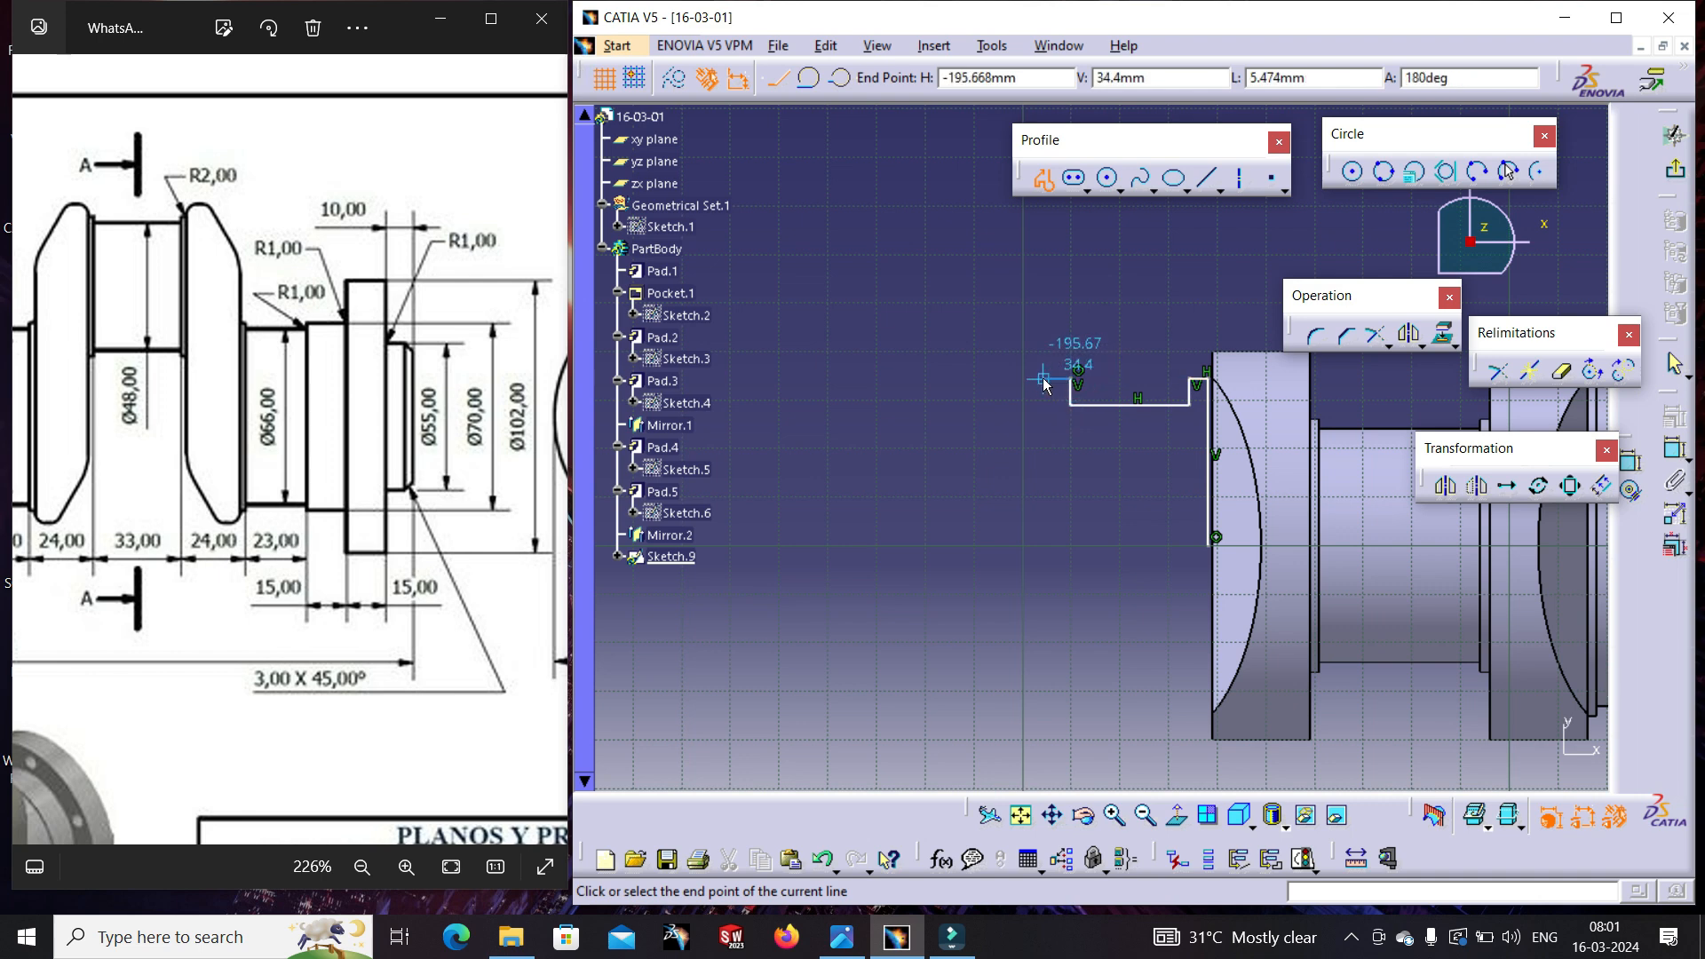
- Continue the profile with an about 18 mm collar, 11 mm wide flange and 12.5 mm end step, and close it along the horizontal axis
click(983, 380)
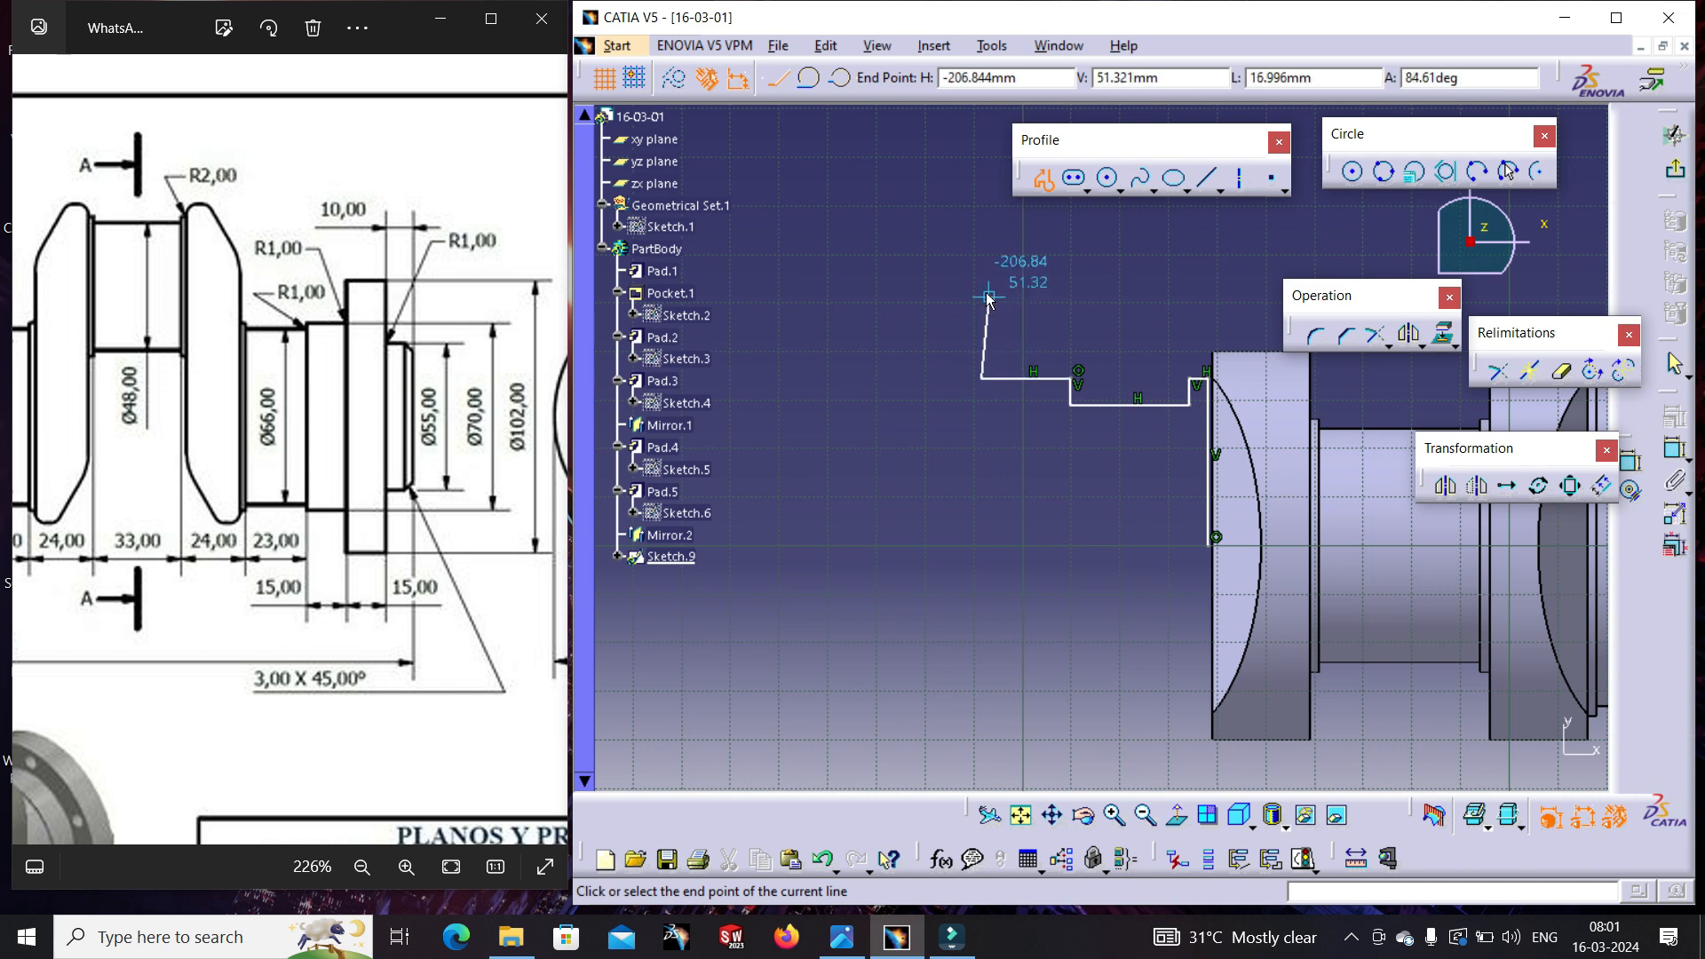
click(931, 291)
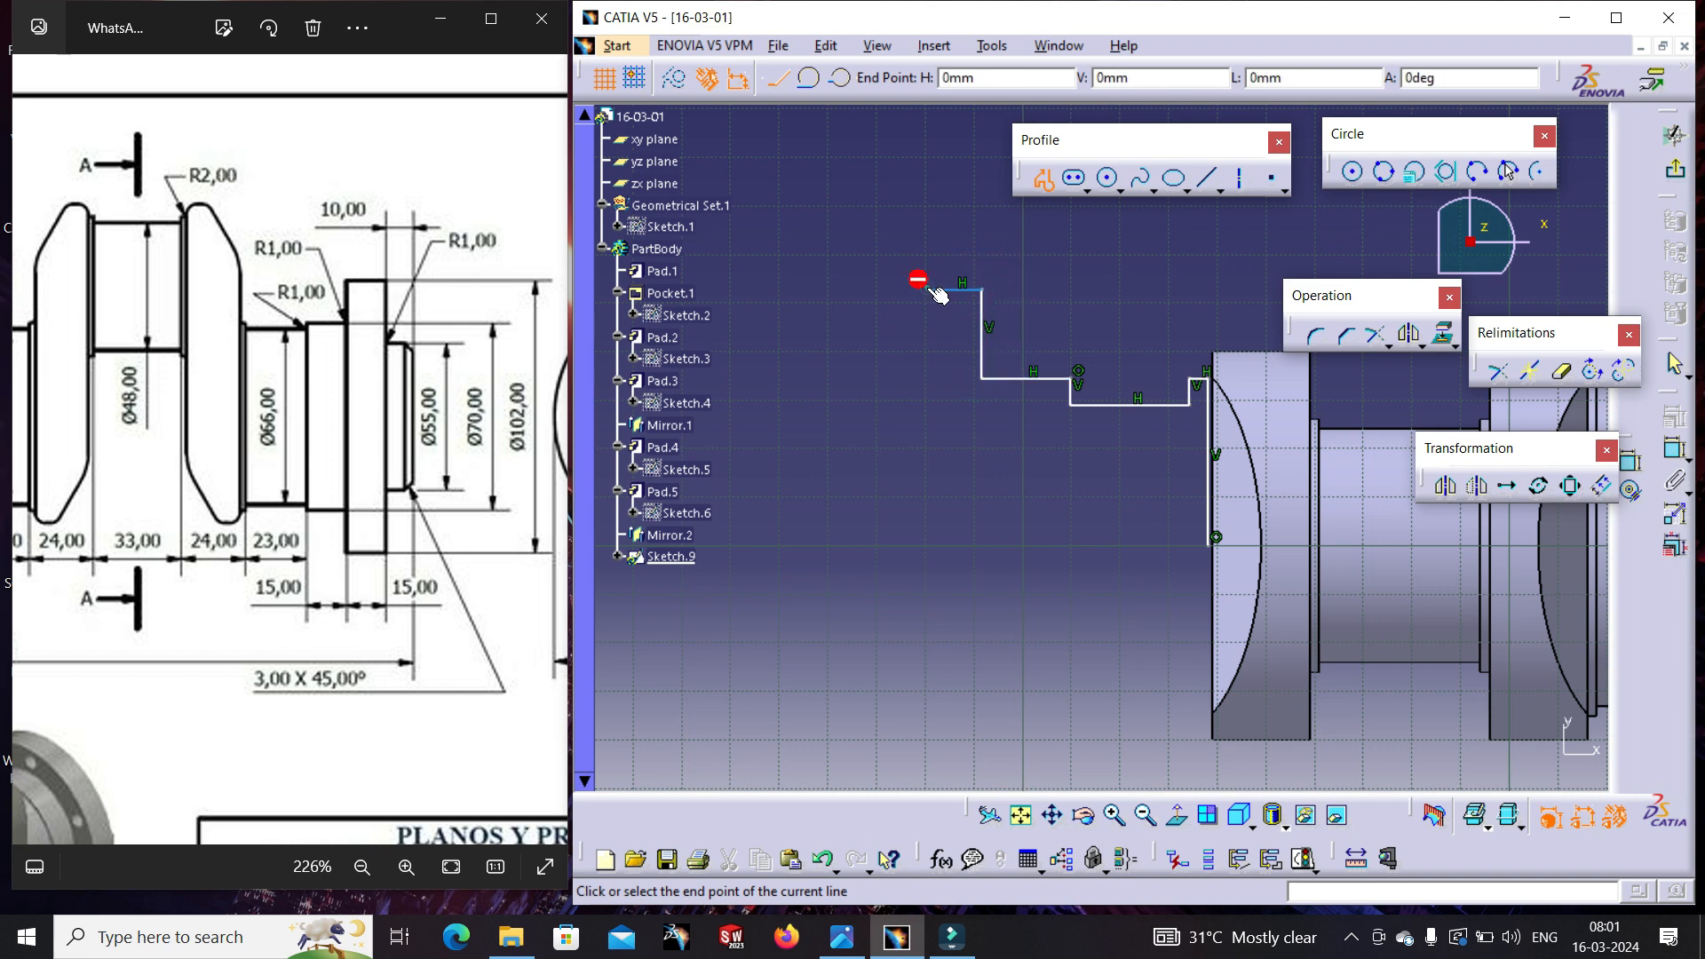
click(929, 426)
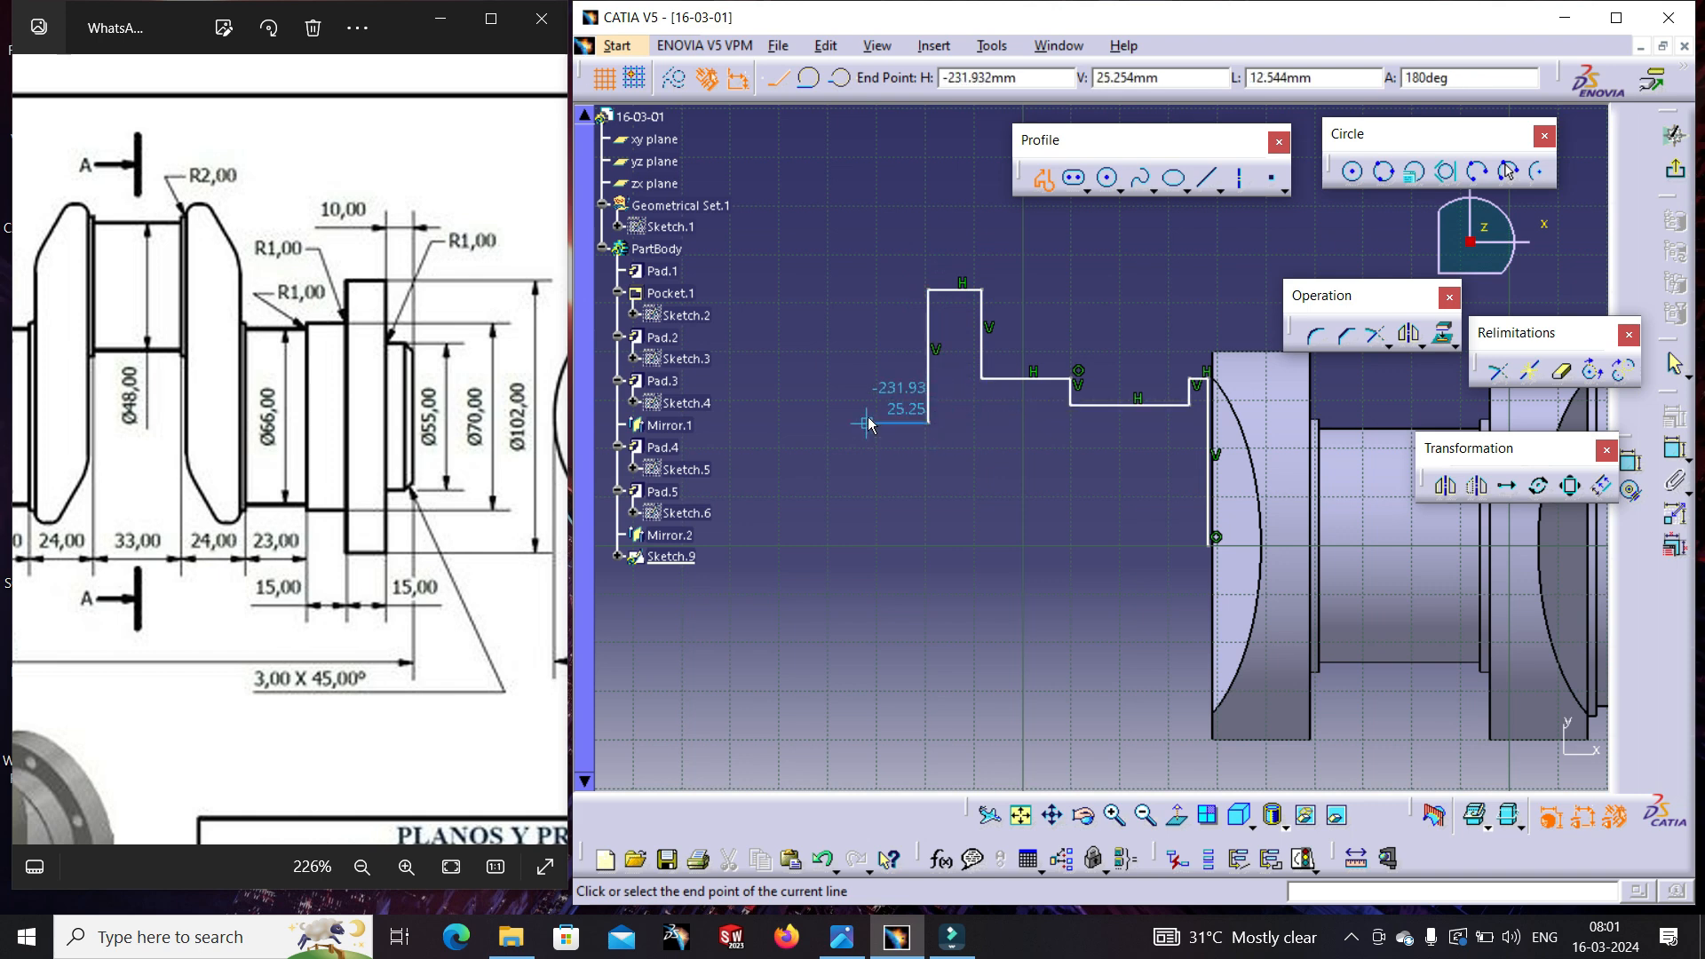
click(867, 421)
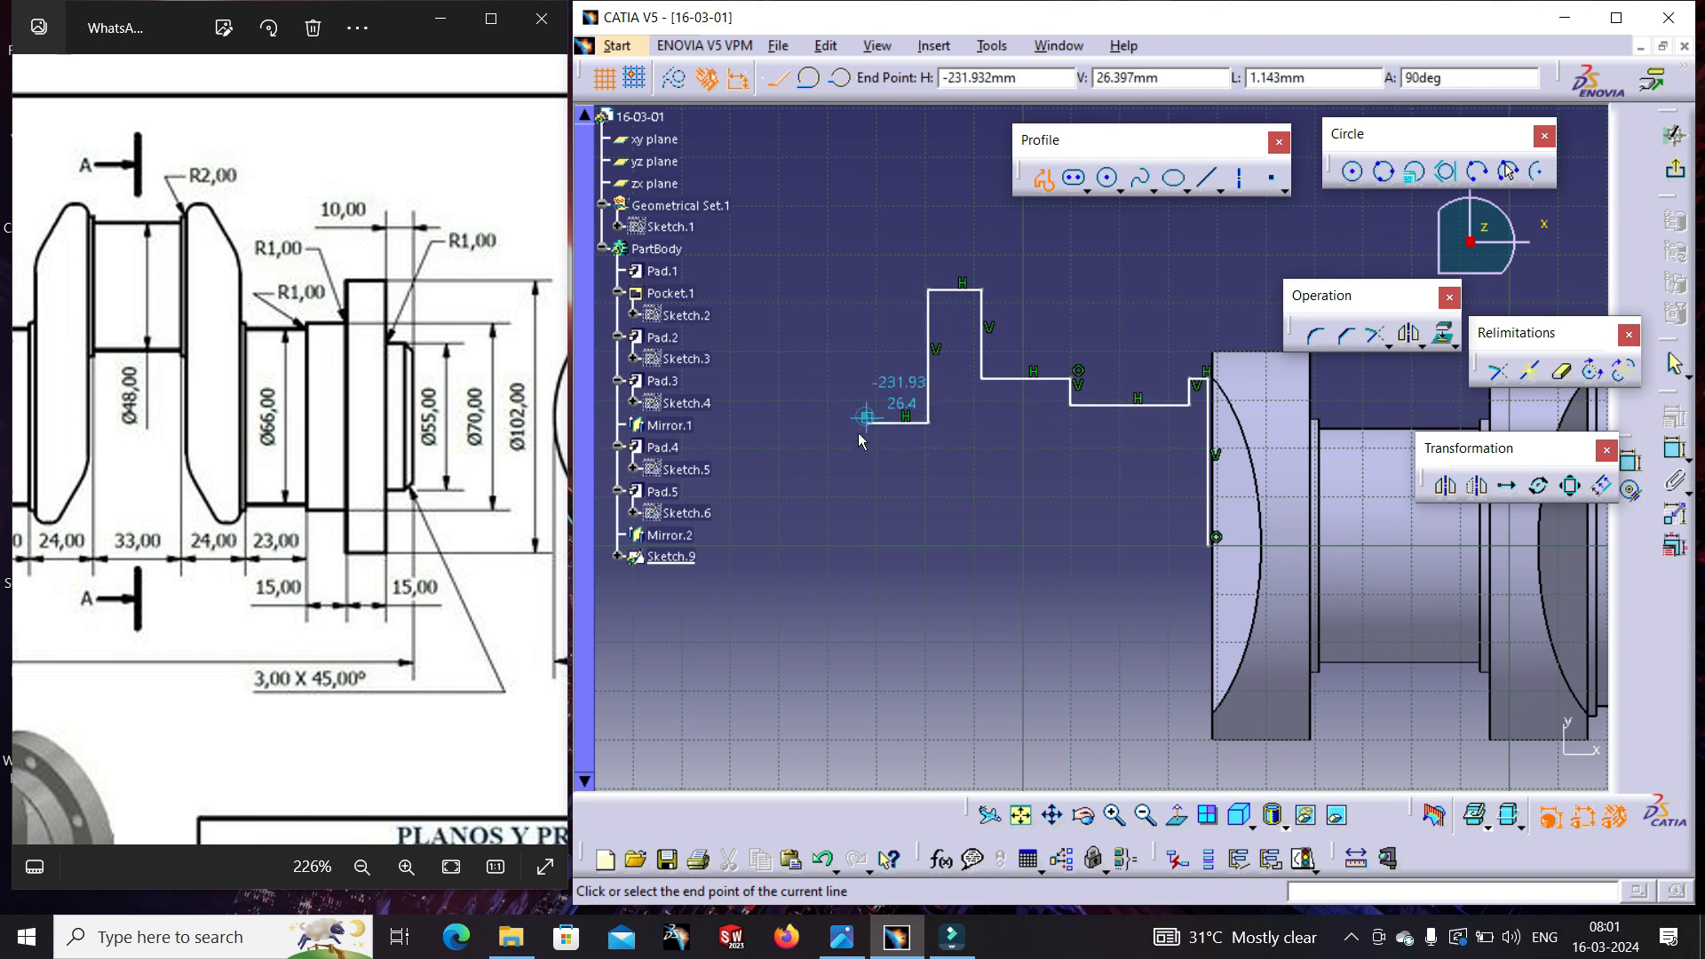
click(868, 544)
click(1209, 544)
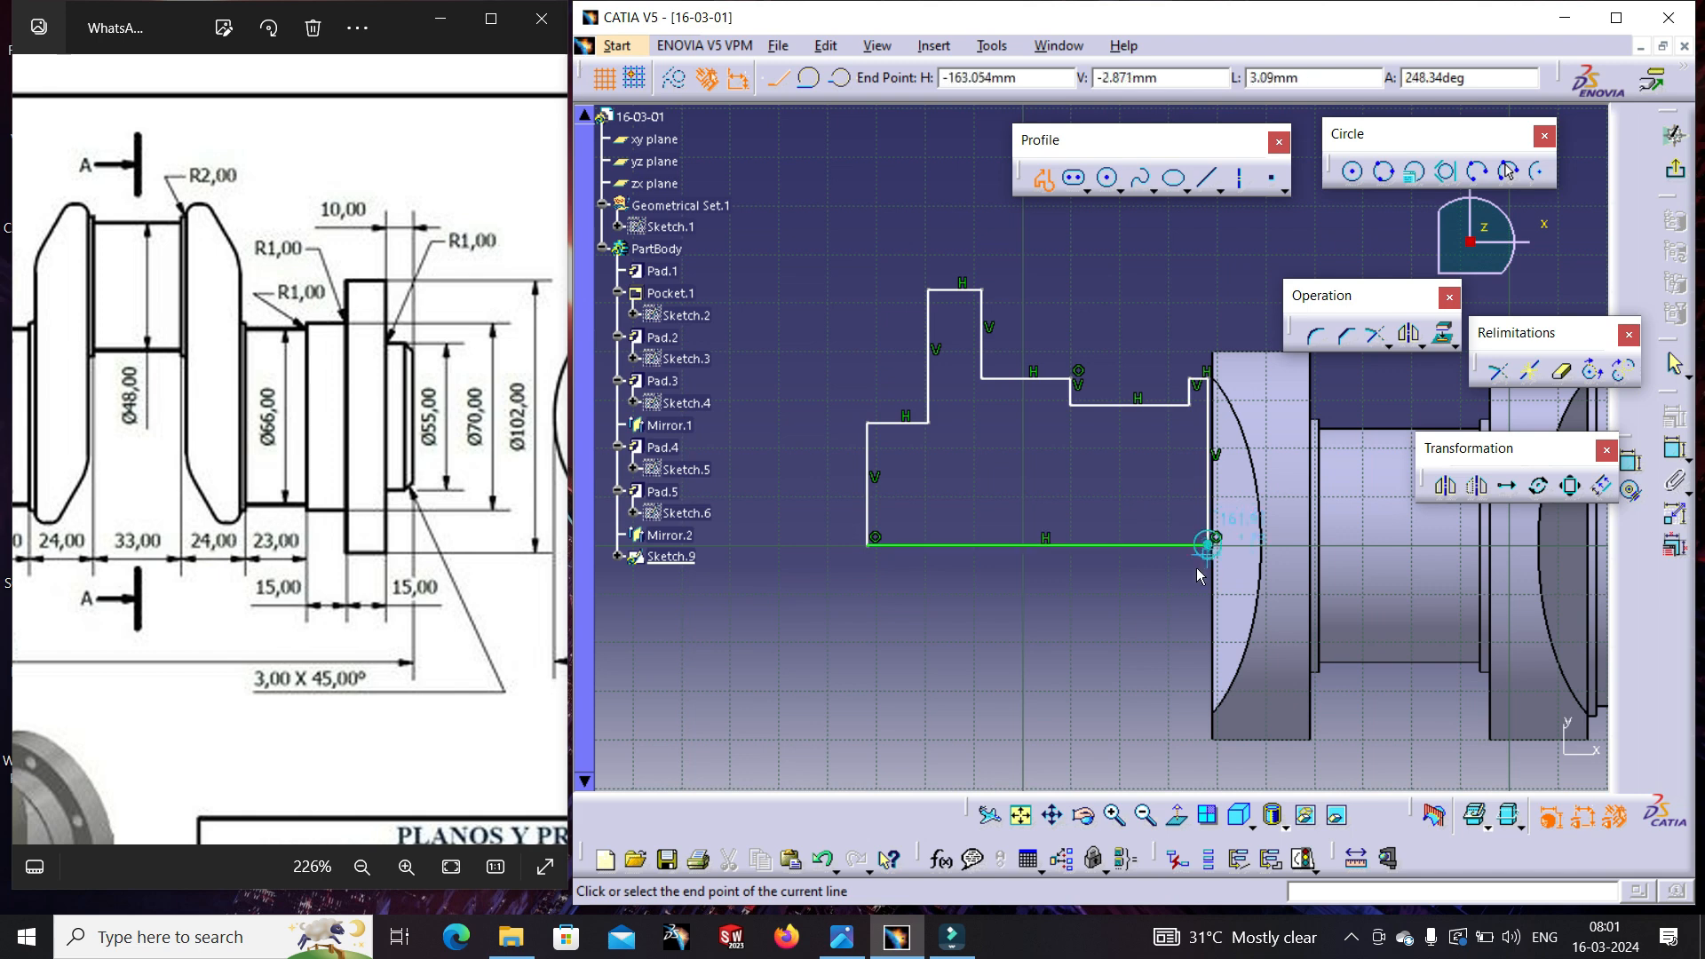
key(Escape)
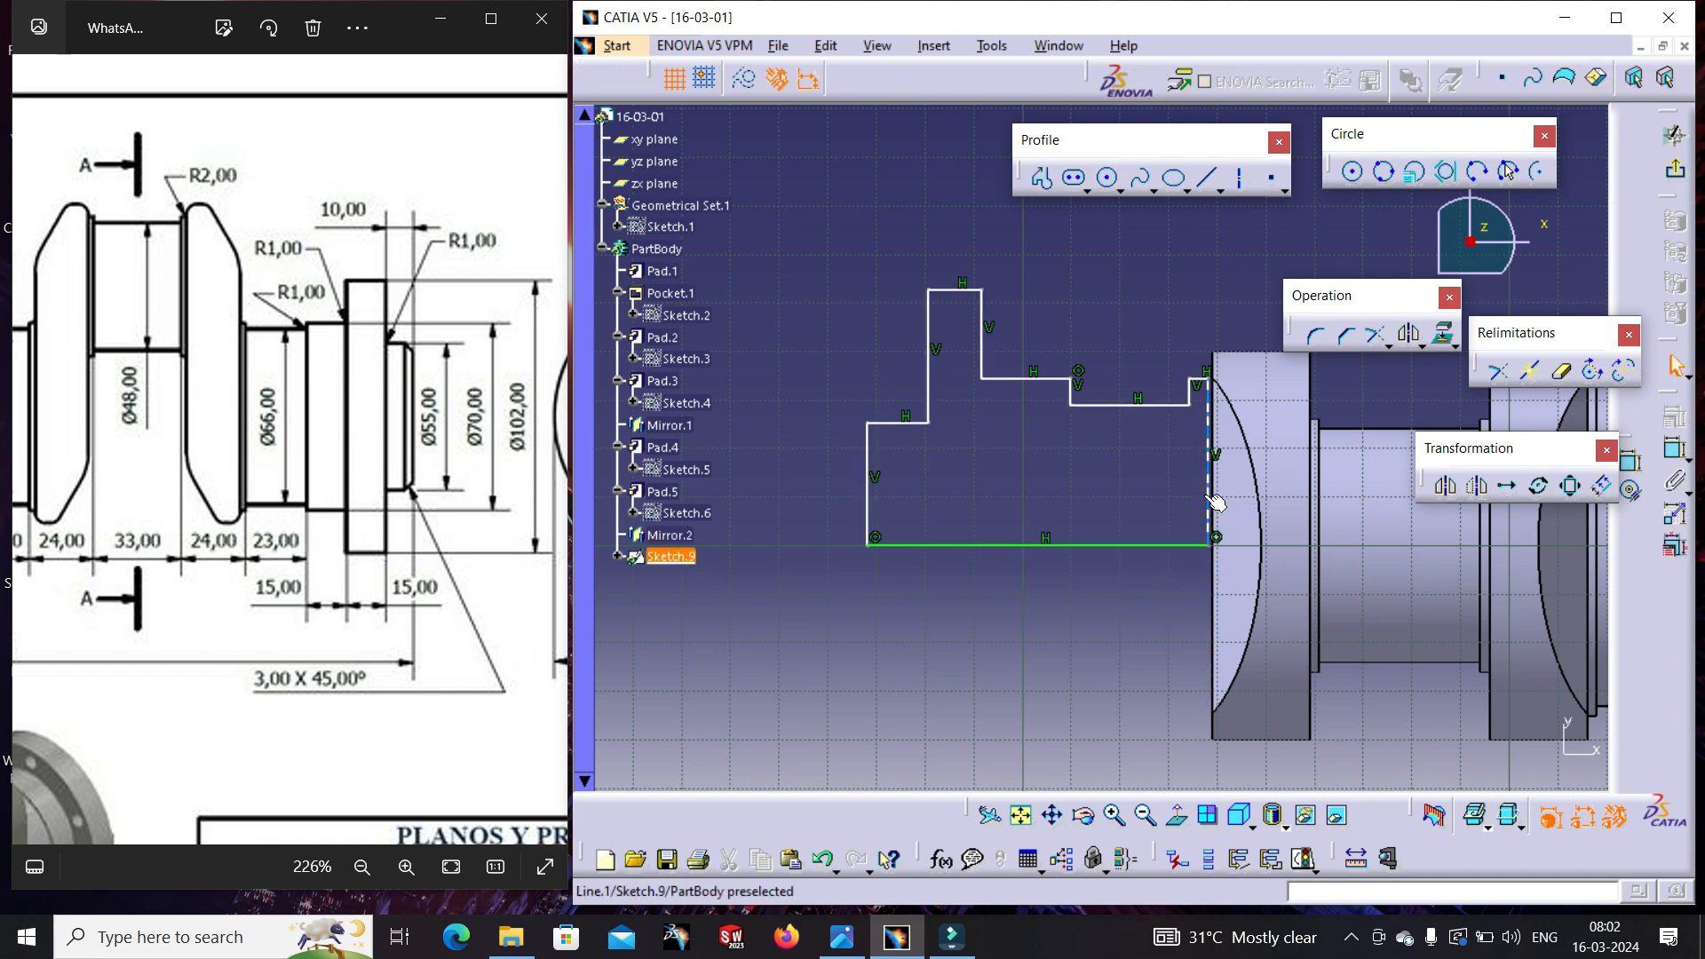
- Make the profile's starting vertical line coincident with the outer edge of the far mirrored web
drag(1203, 495, 1188, 495)
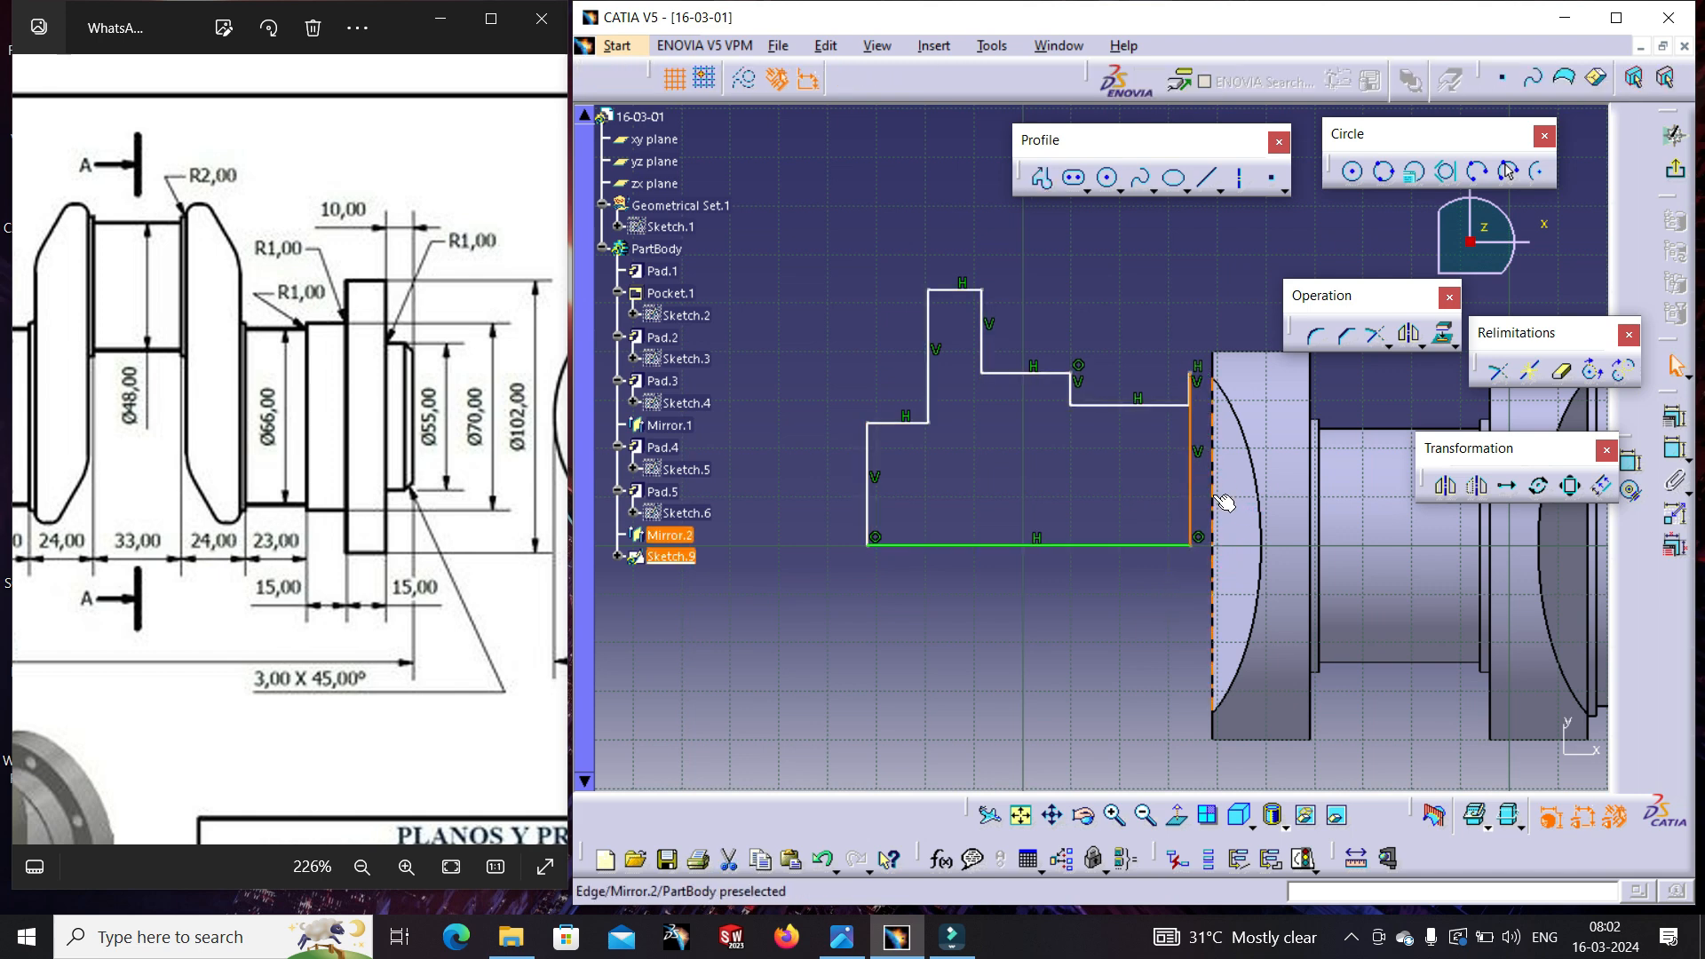
click(1213, 494)
click(1629, 463)
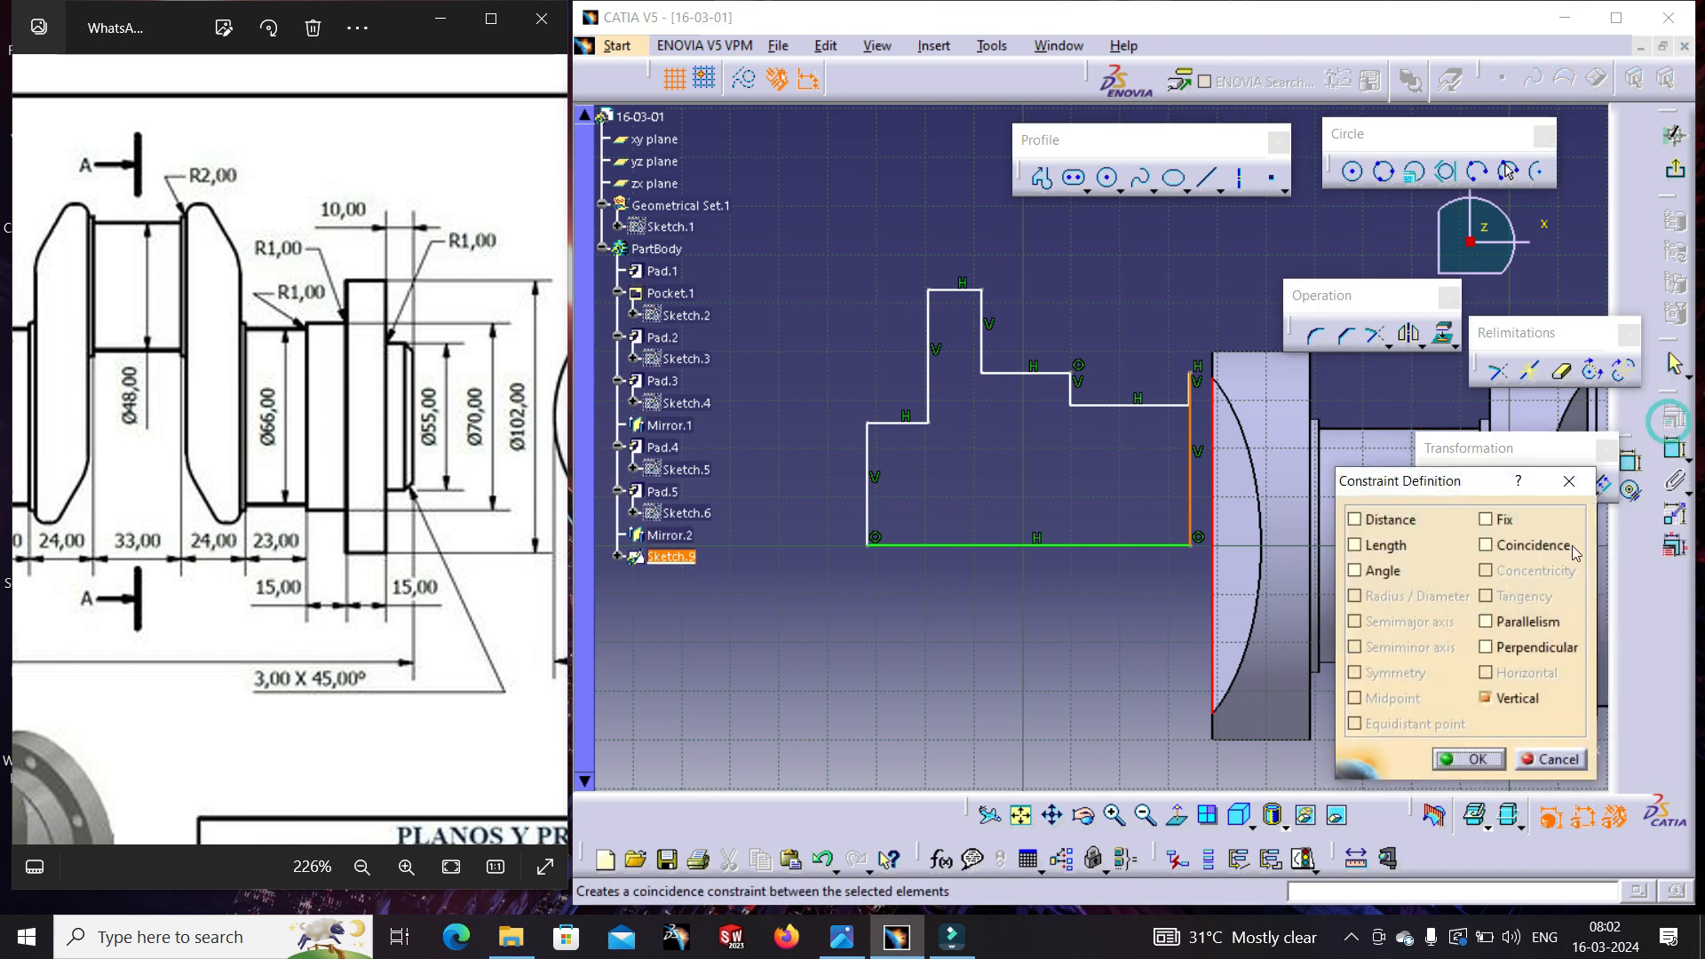
click(1486, 545)
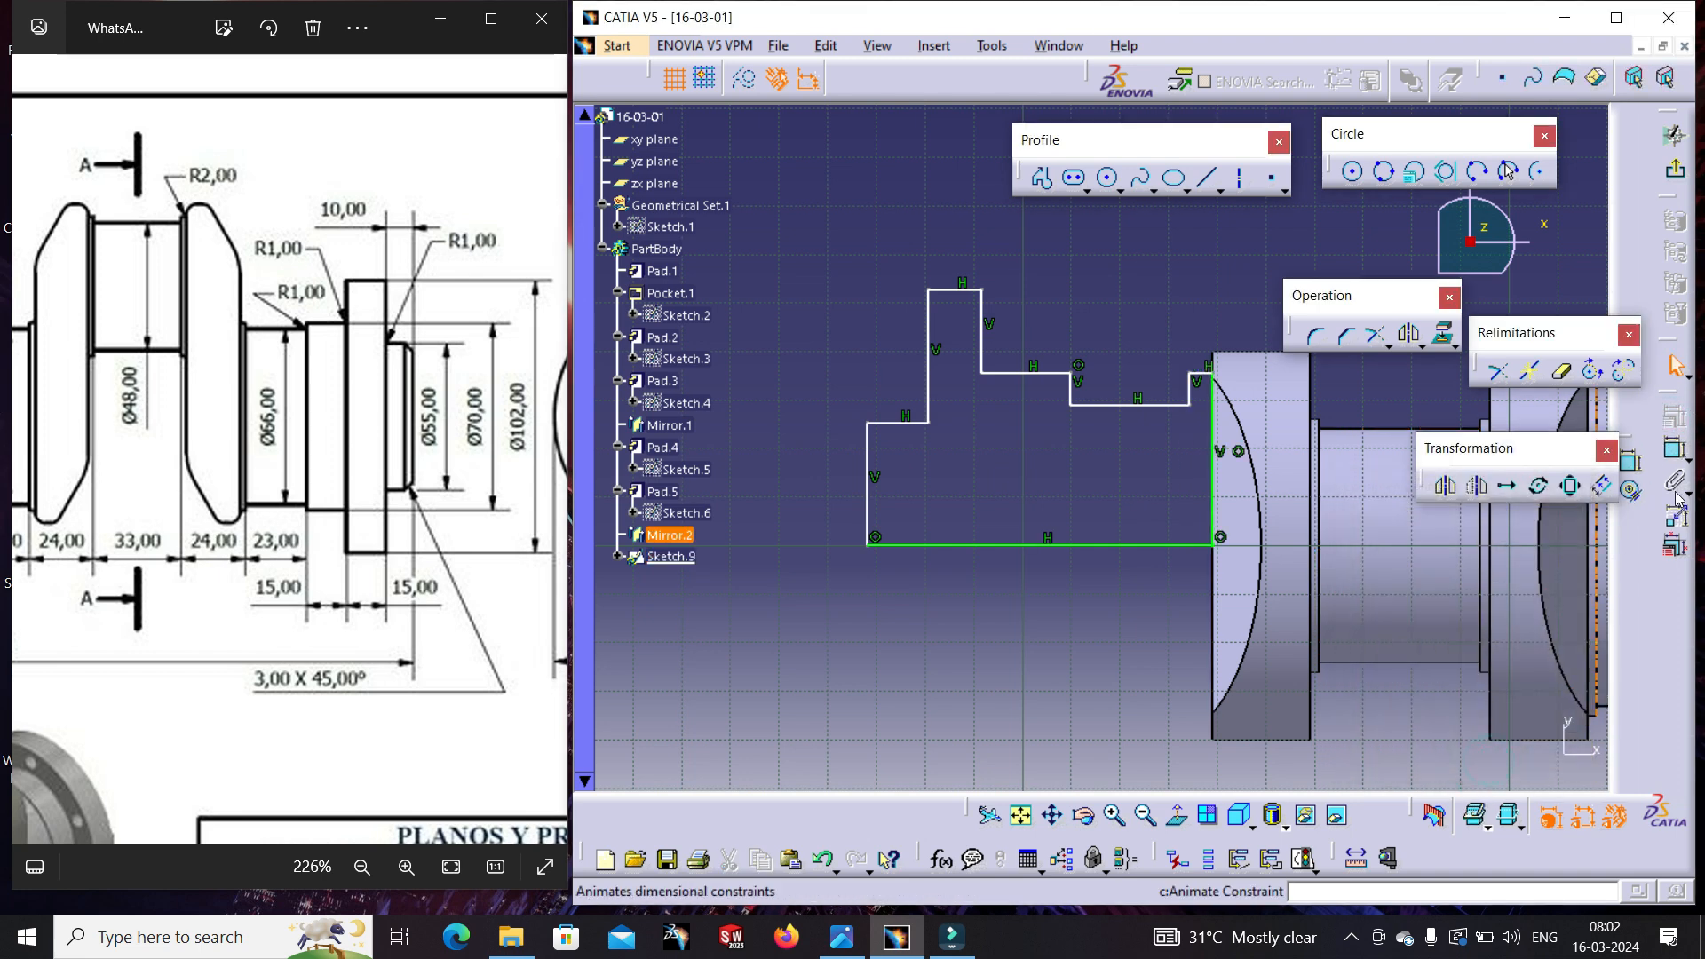
- Dimension the width of the narrow shoulder next to the web and set it to 2 mm
double_click(1674, 452)
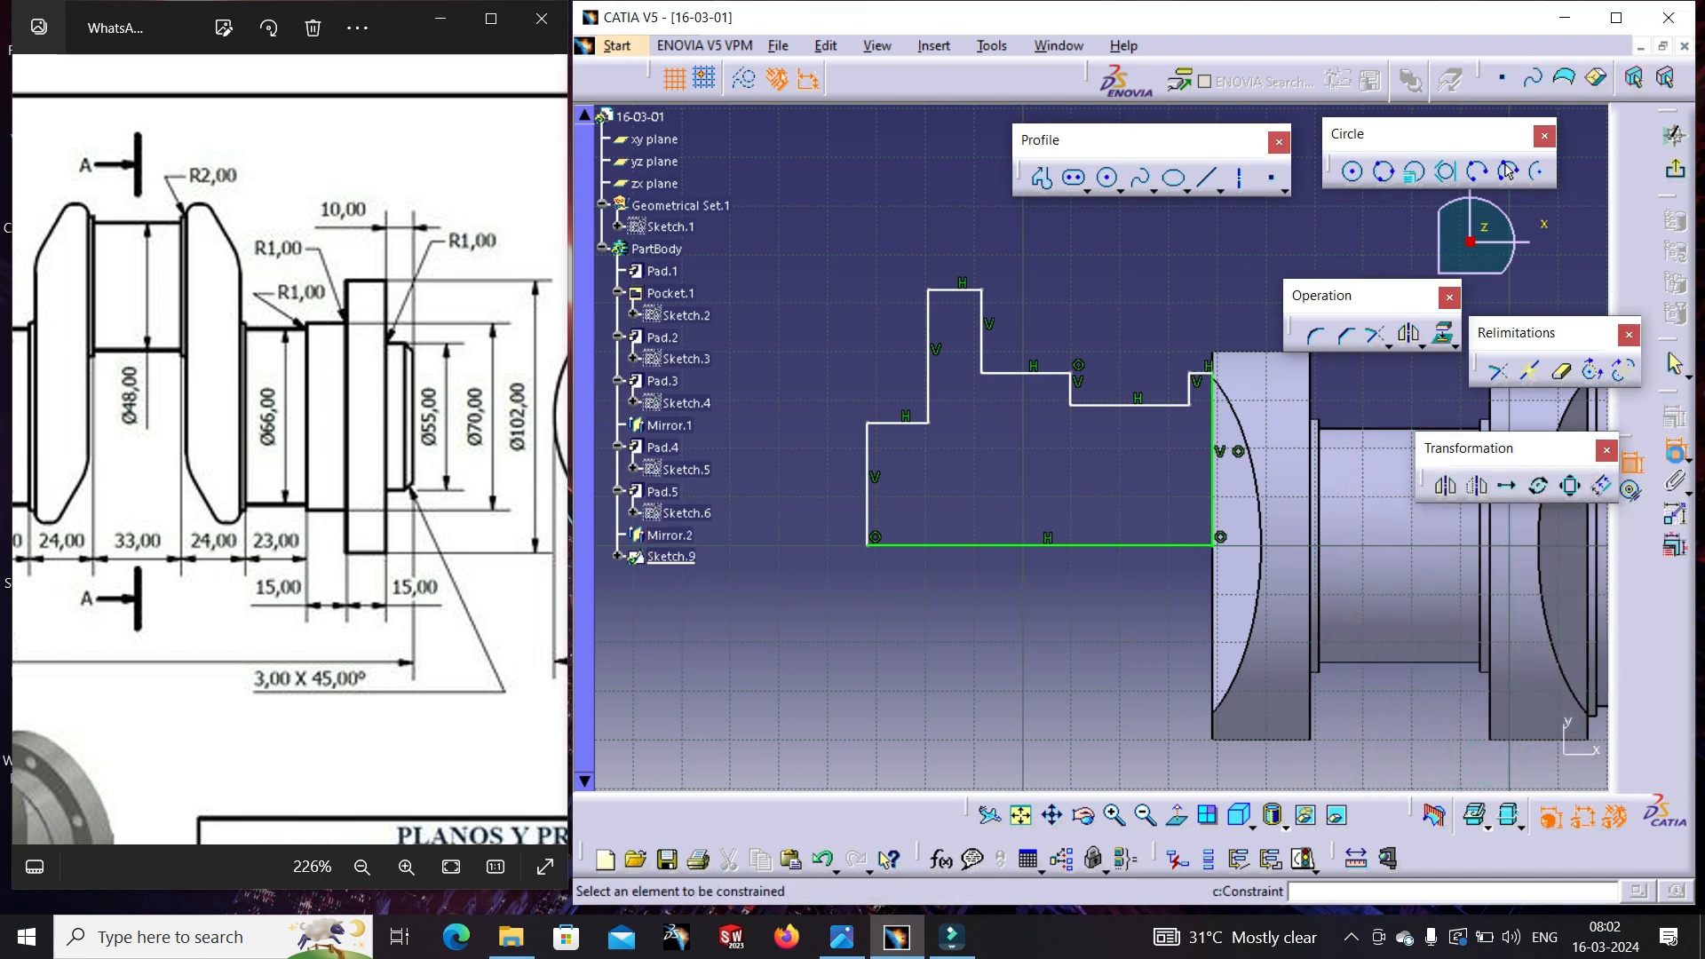
click(1215, 375)
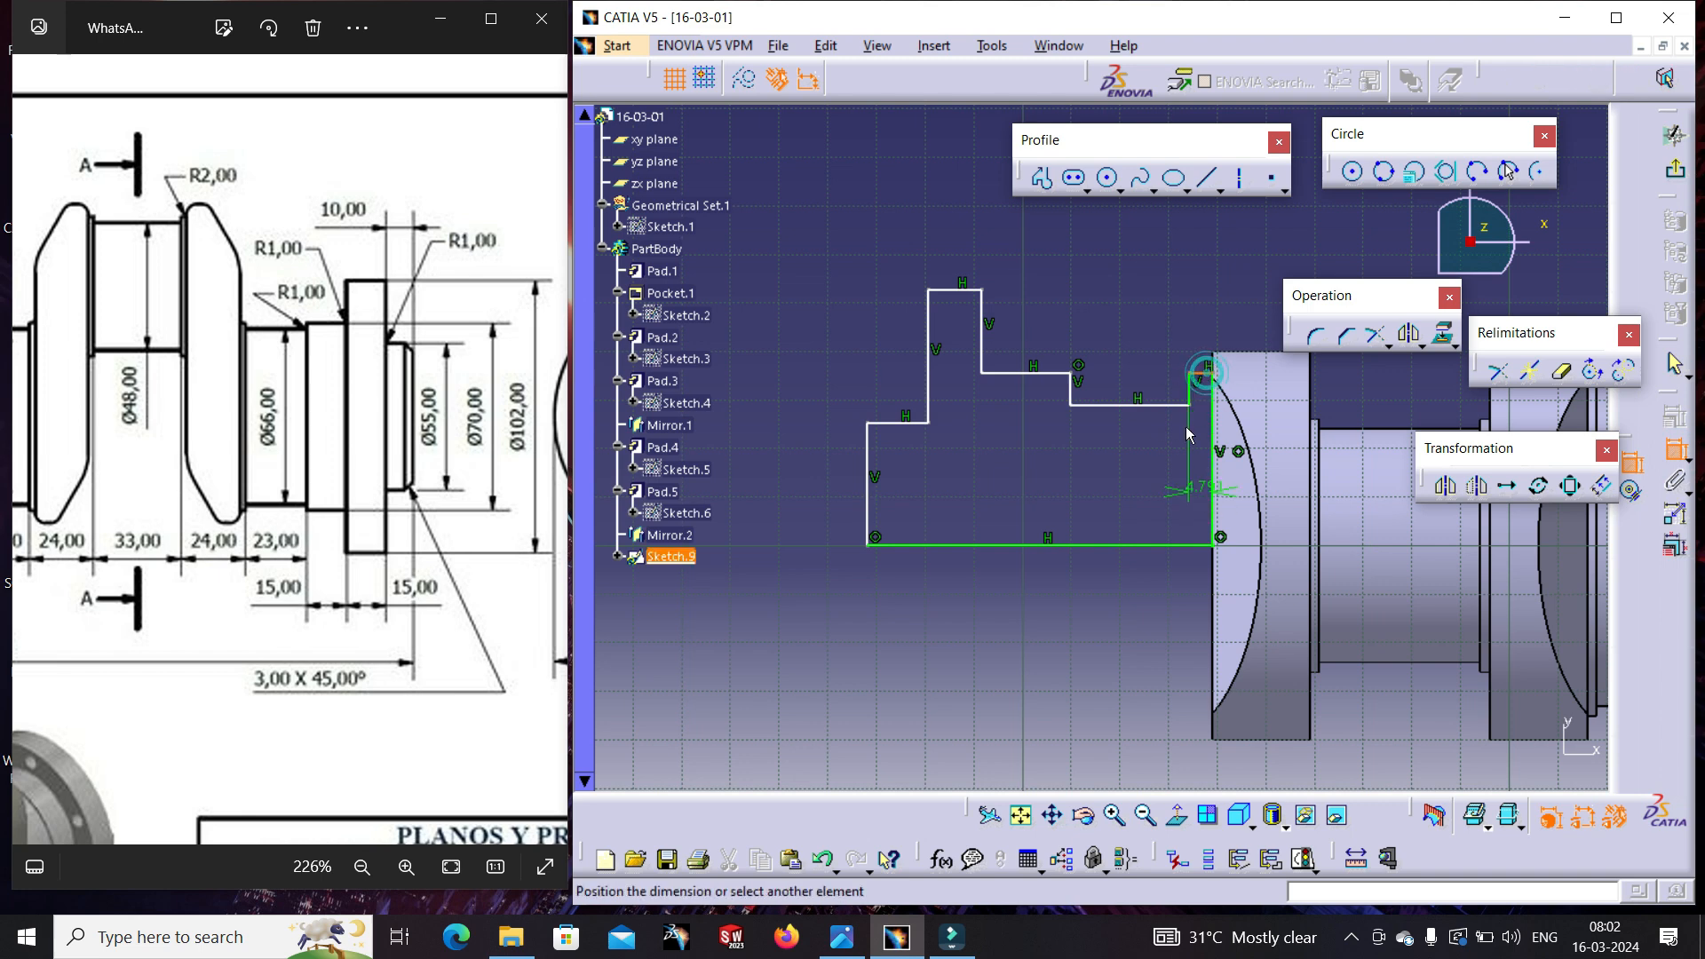
click(1159, 286)
double_click(1155, 282)
text(2mm)
key(Return)
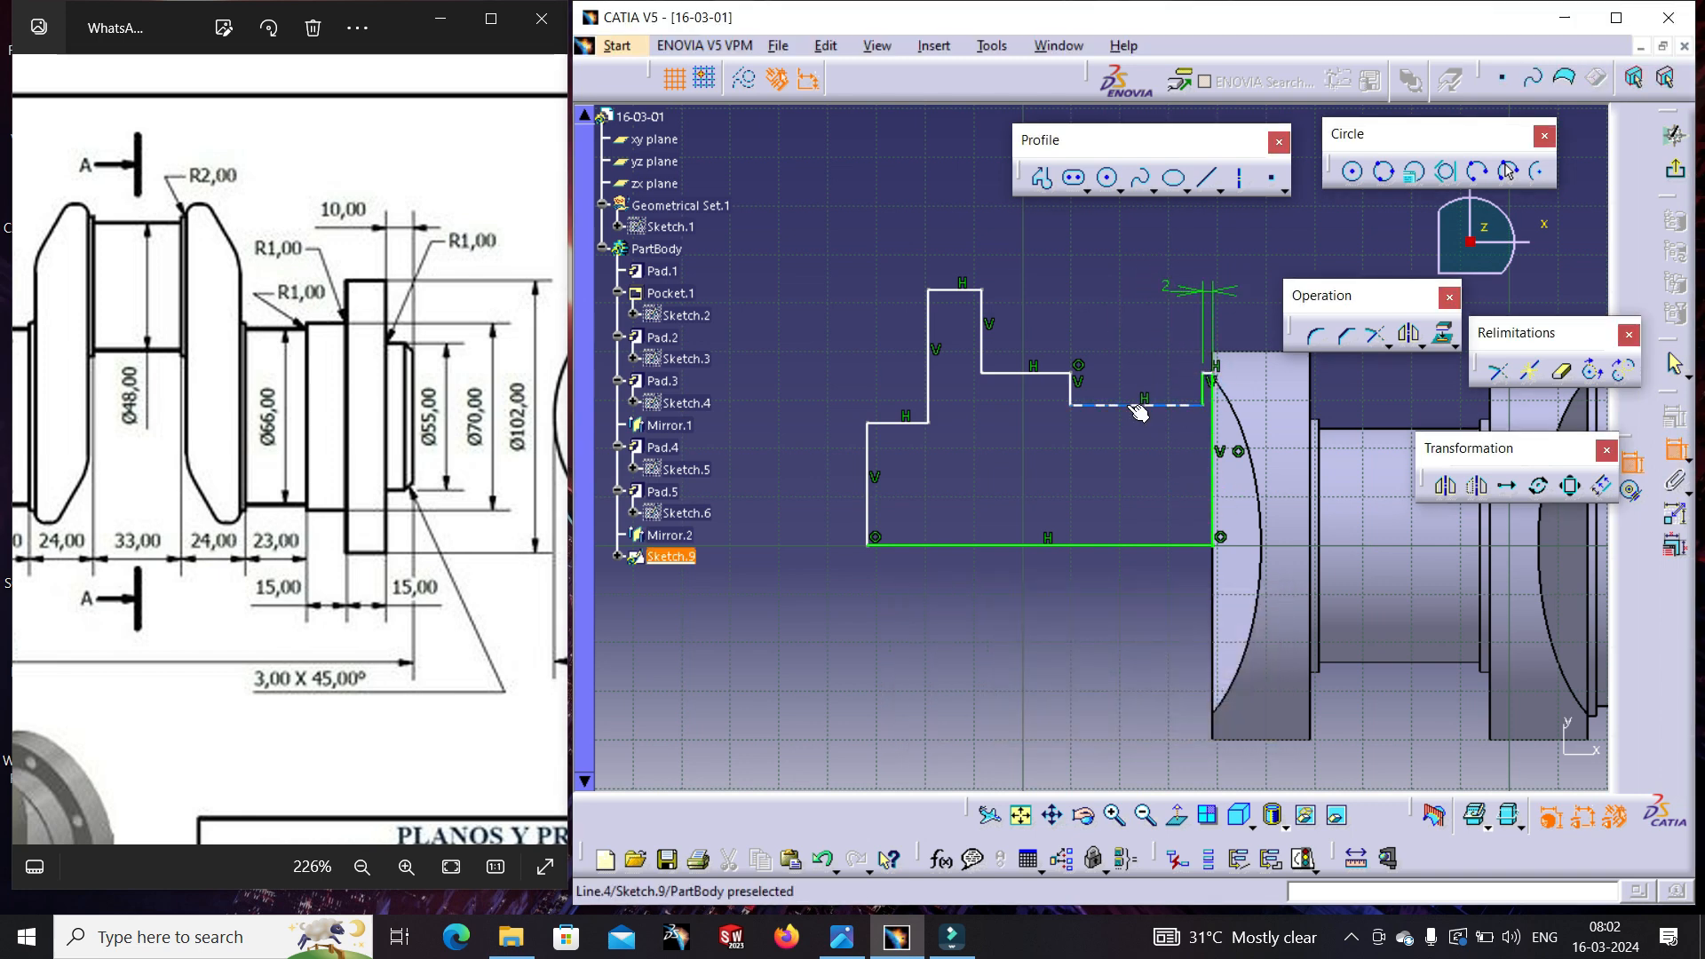
- Dimension the length of the recessed journal line and set it to 23 mm
click(1137, 407)
click(1126, 333)
double_click(1126, 331)
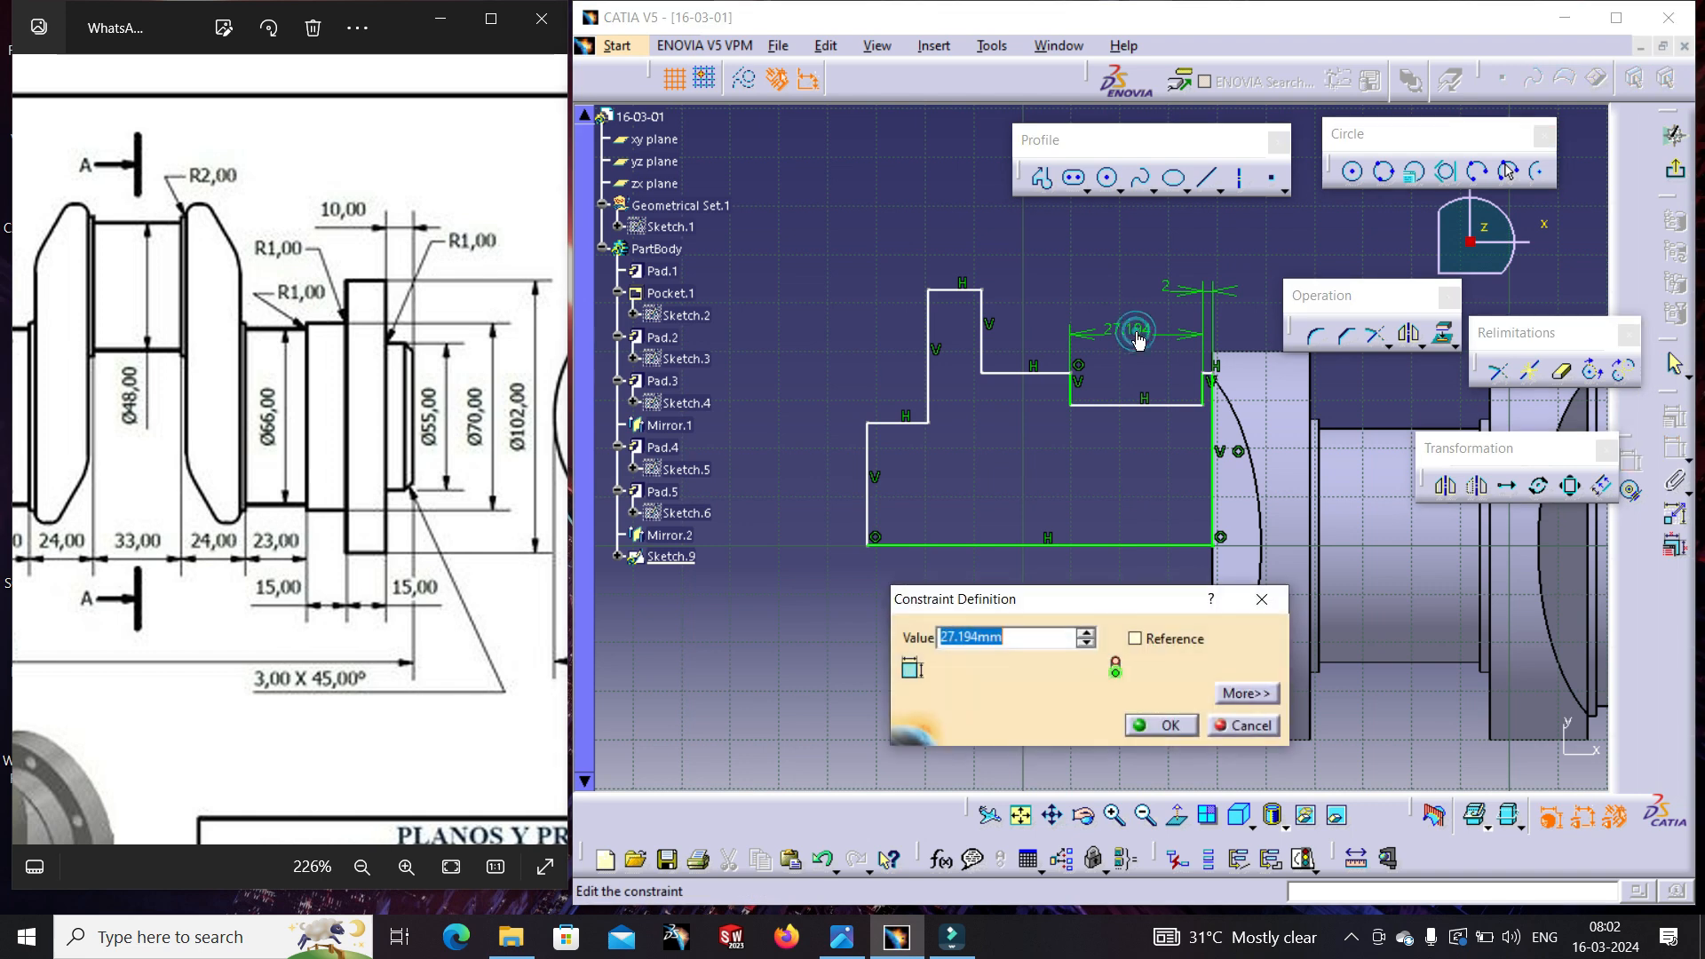
text(23)
key(Return)
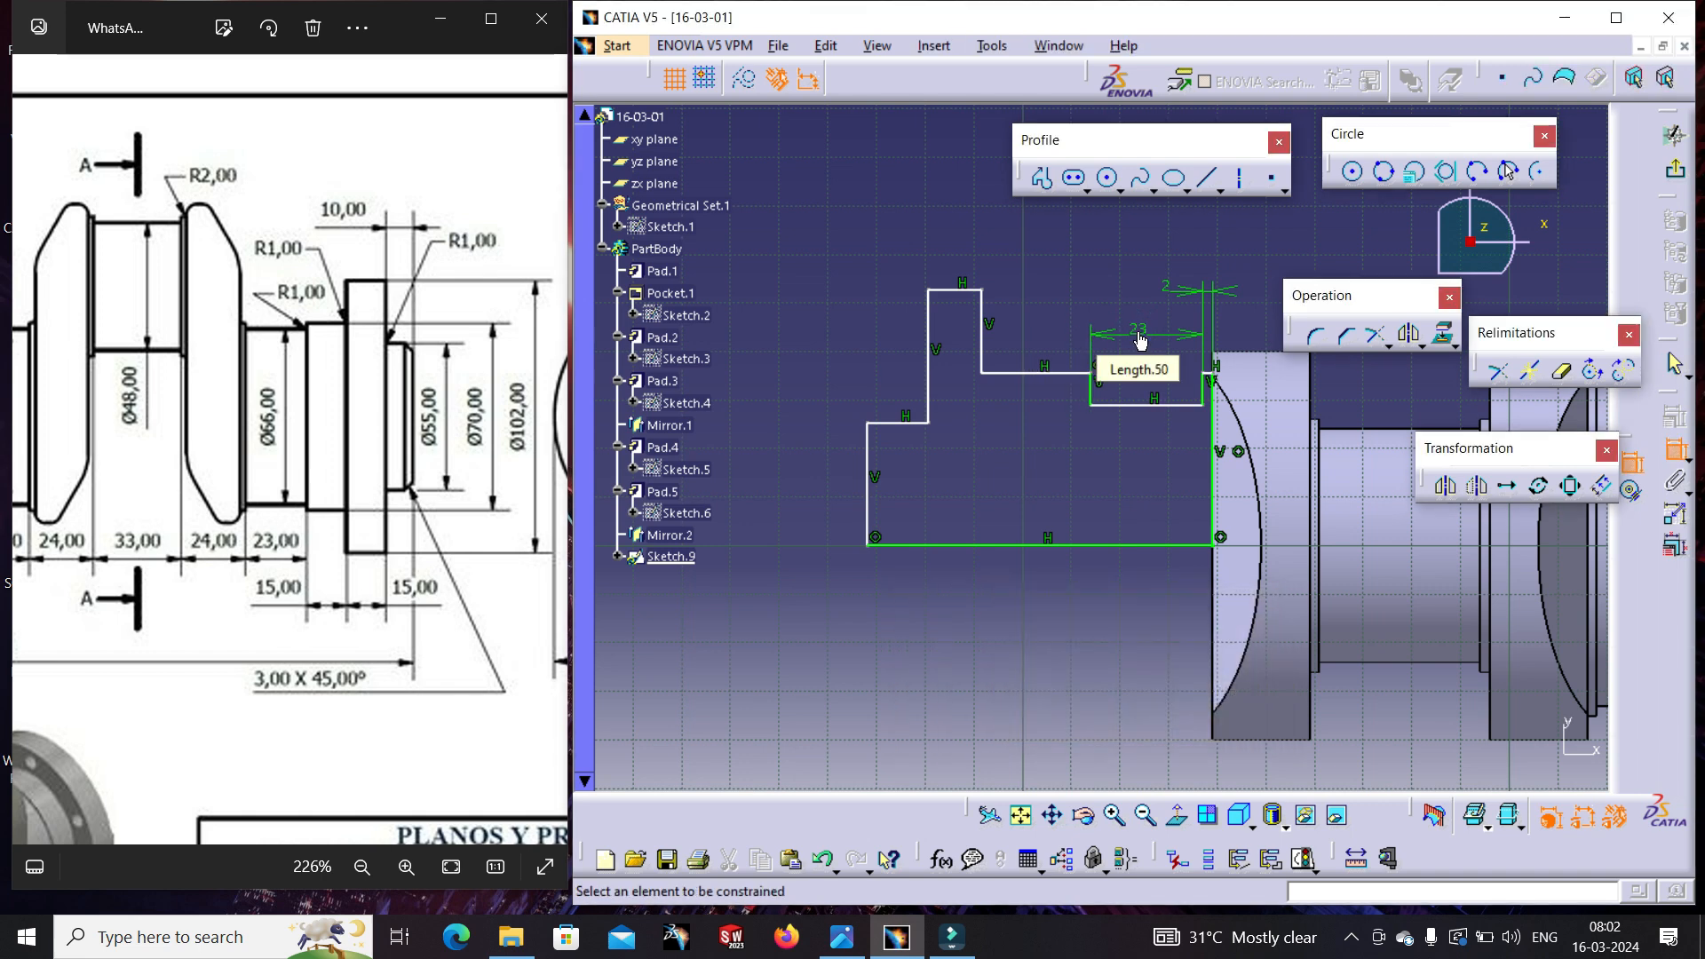
- Dimension the length of the collar line between journal and flange and set it to 15 mm
click(1034, 373)
click(1037, 315)
double_click(1037, 313)
text(15mm)
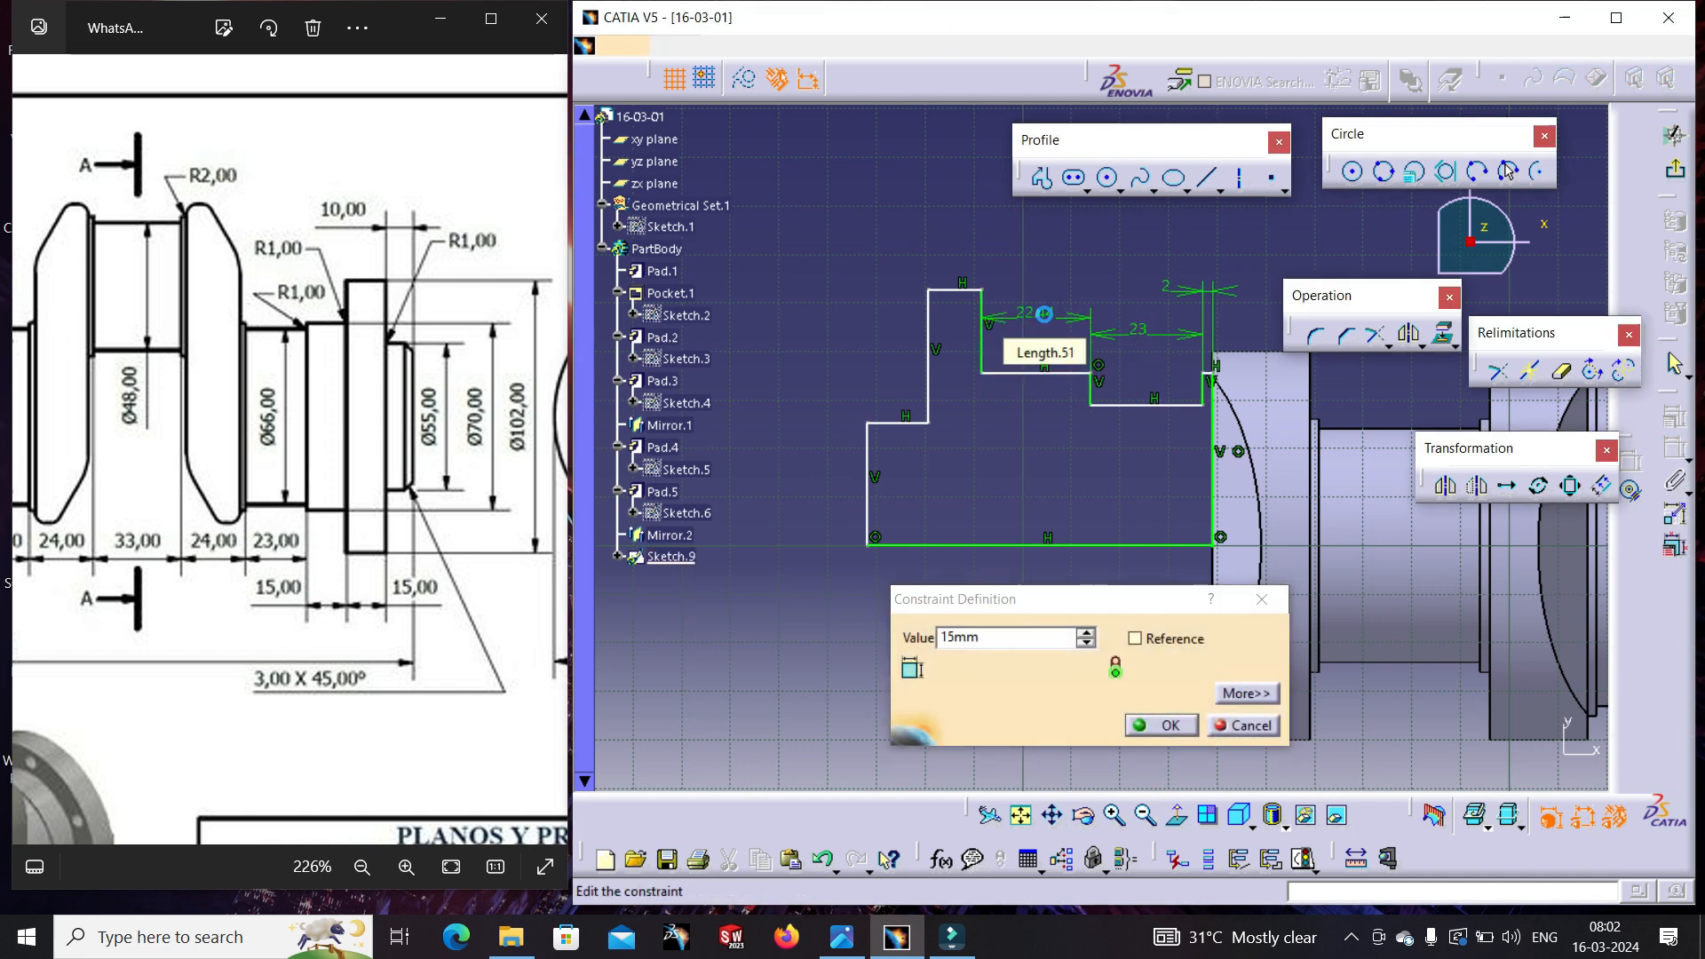
key(Return)
- Dimension the width of the tall flange and set it to 15 mm
click(968, 290)
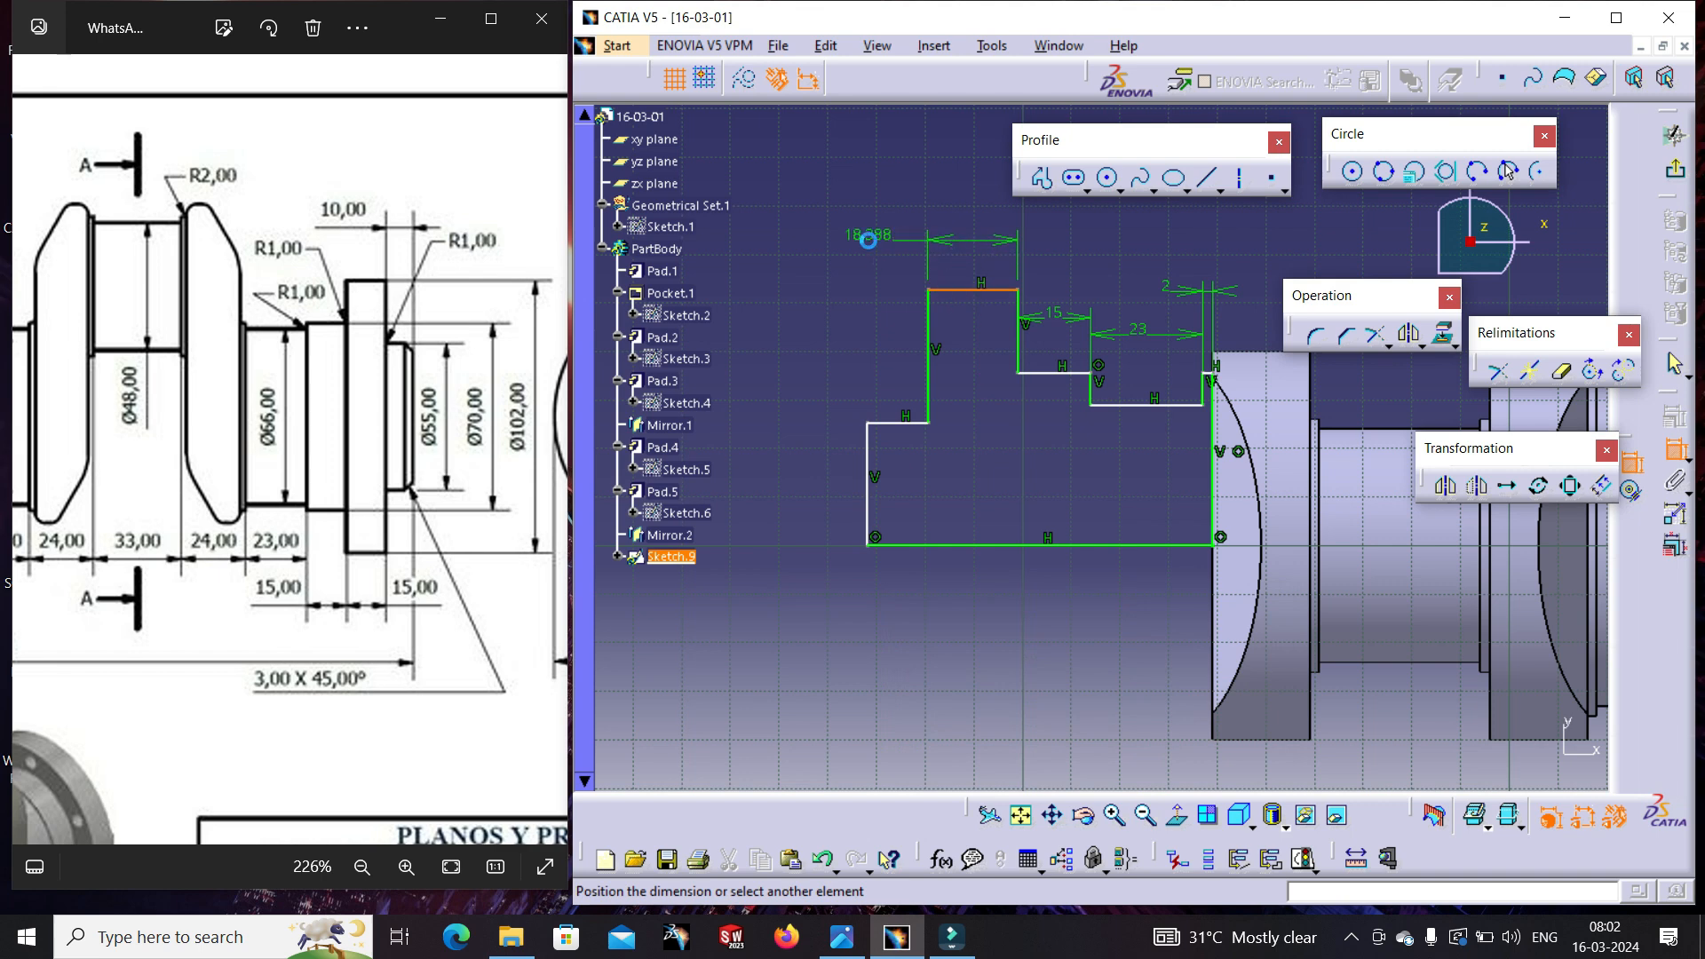
click(868, 240)
double_click(873, 238)
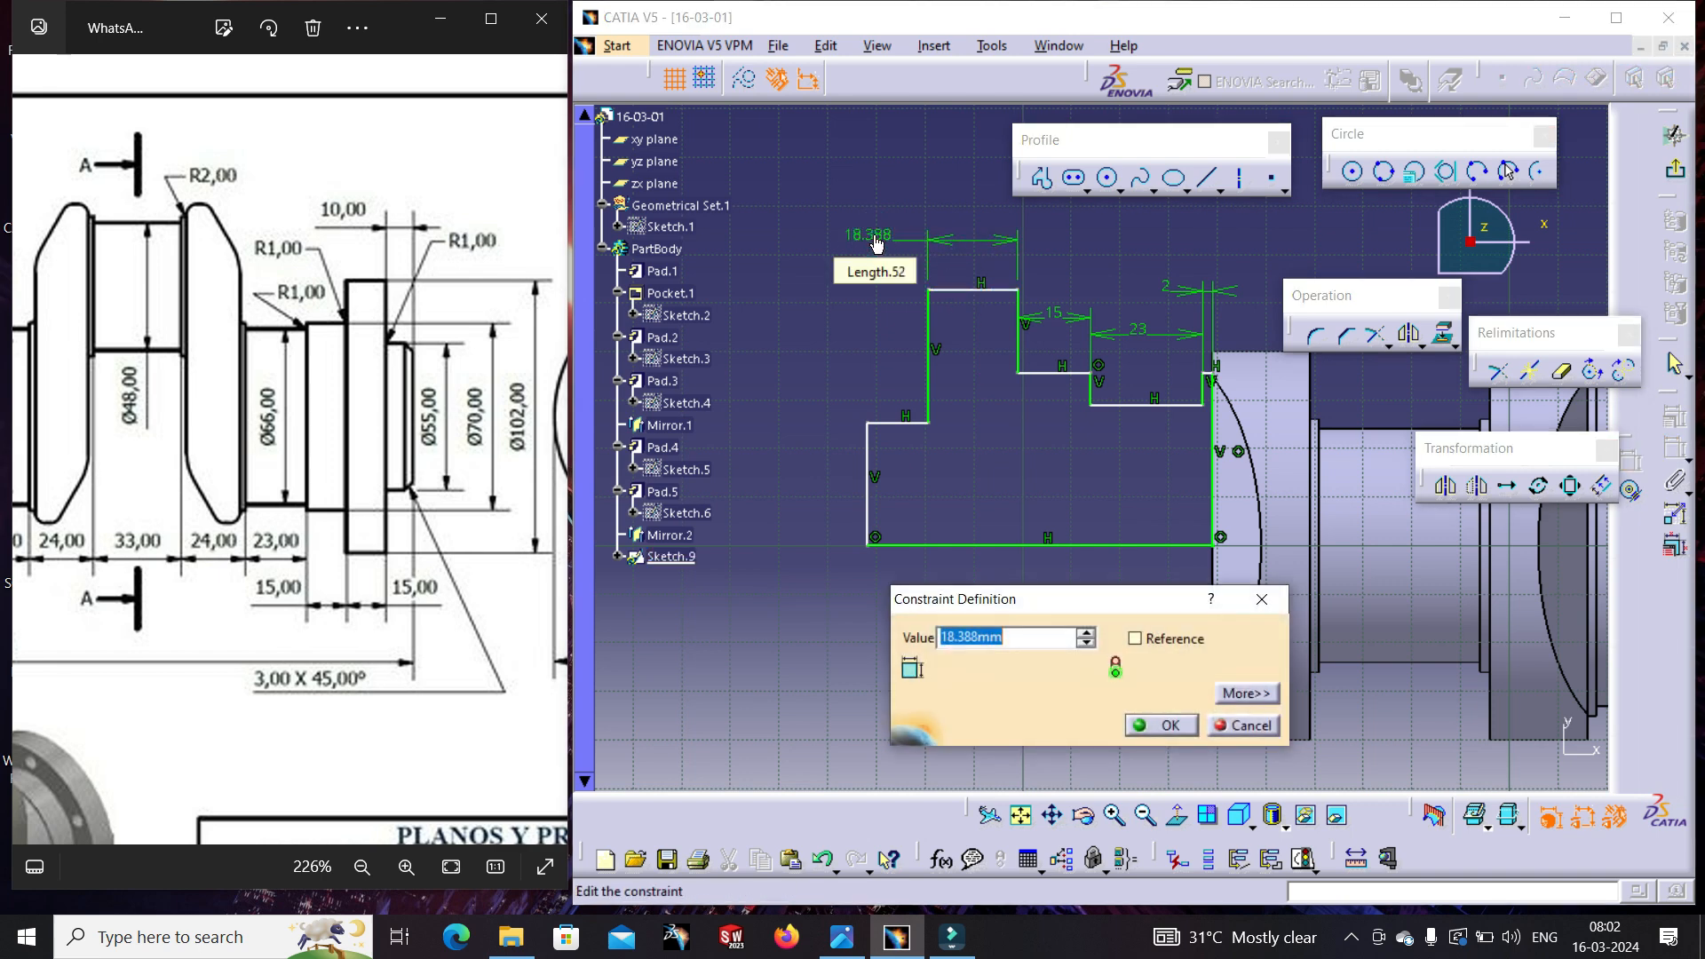
text(15)
key(Return)
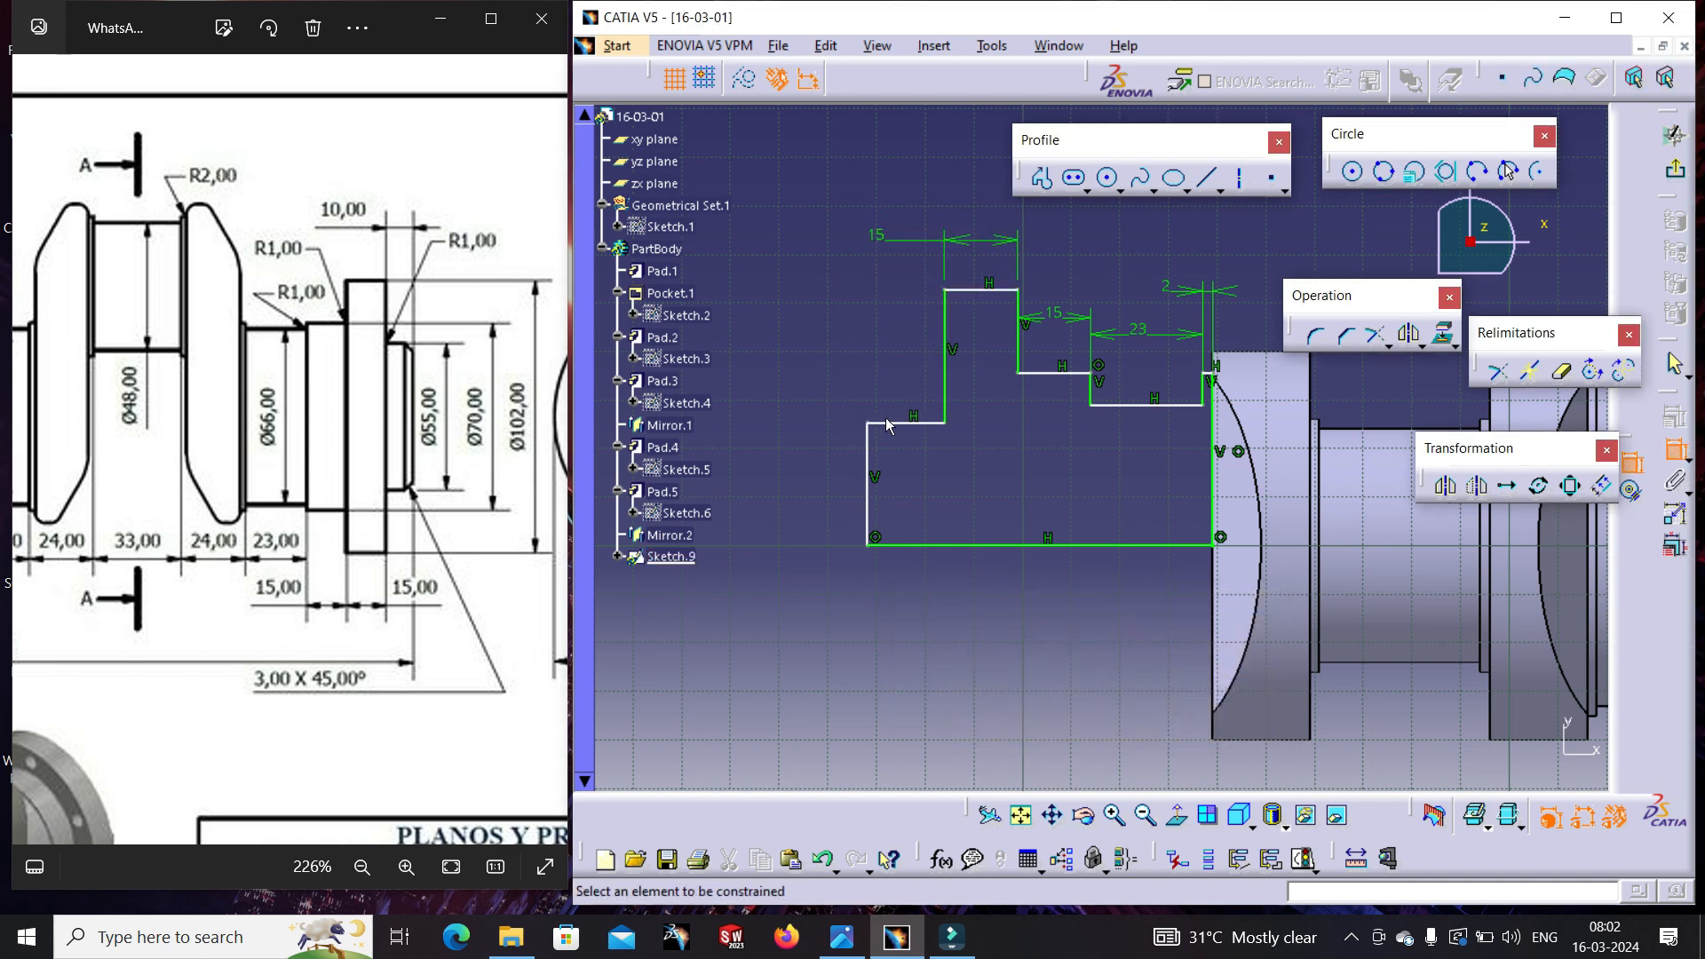
- Dimension the length of the outermost end step and set it to 10 mm
click(888, 424)
click(781, 369)
double_click(766, 366)
text(10)
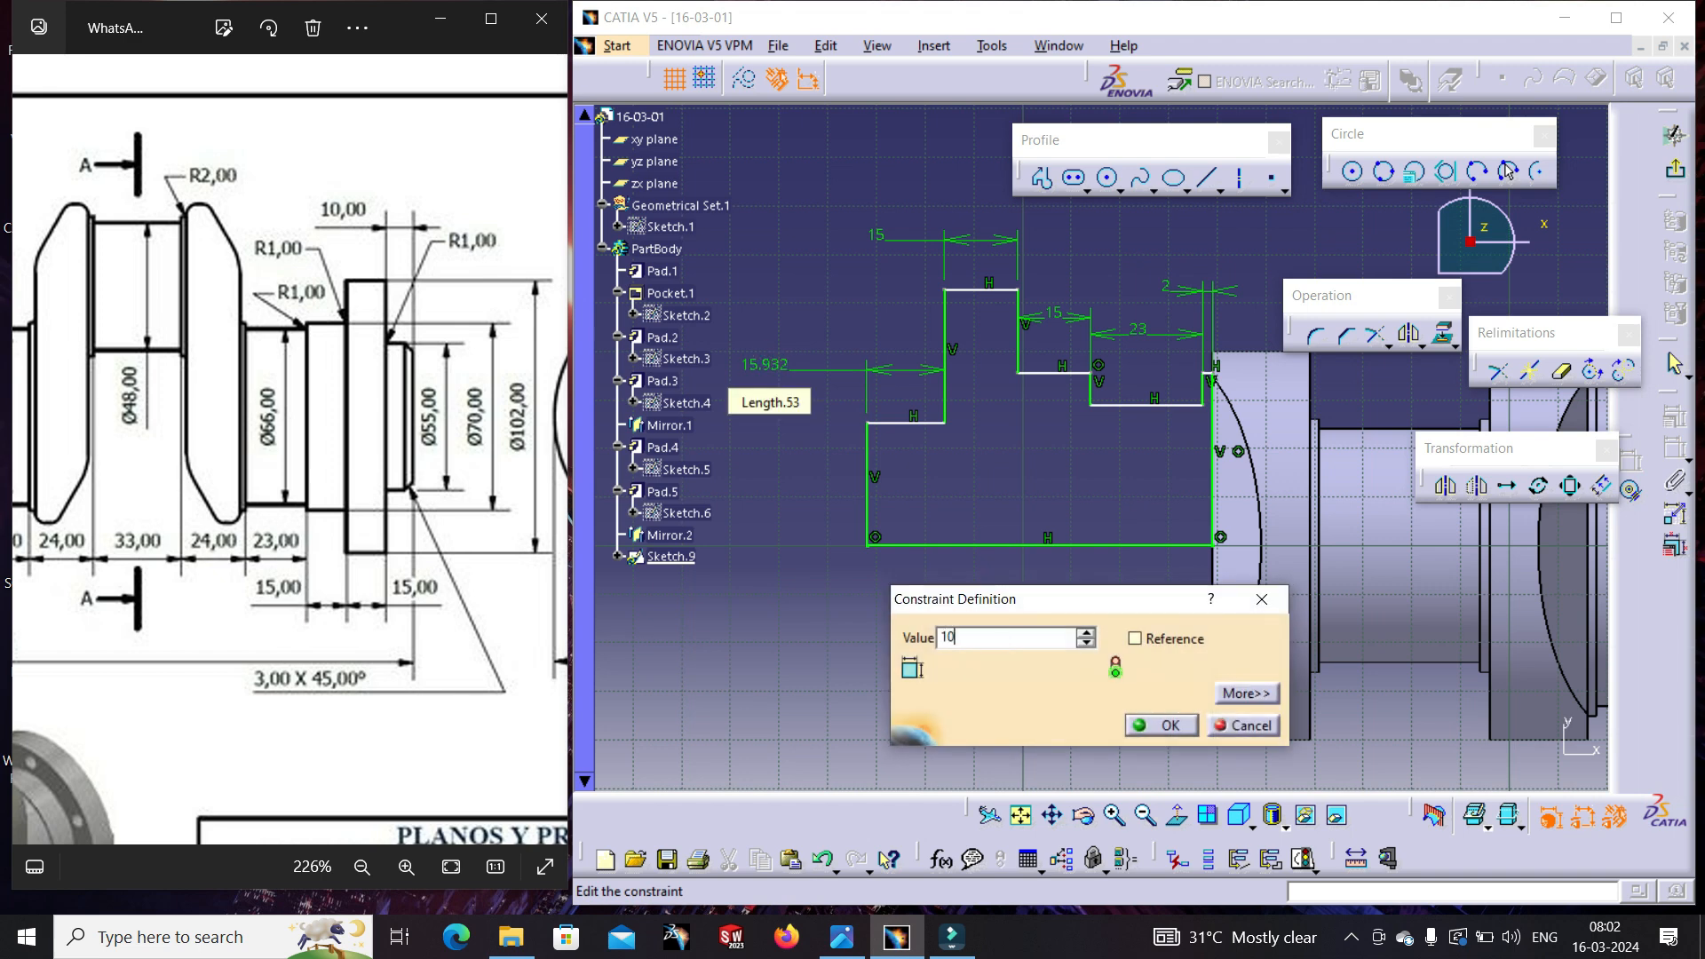
key(Return)
- Dimension the end step's height from the horizontal axis line and set it to 55/2 mm
click(920, 424)
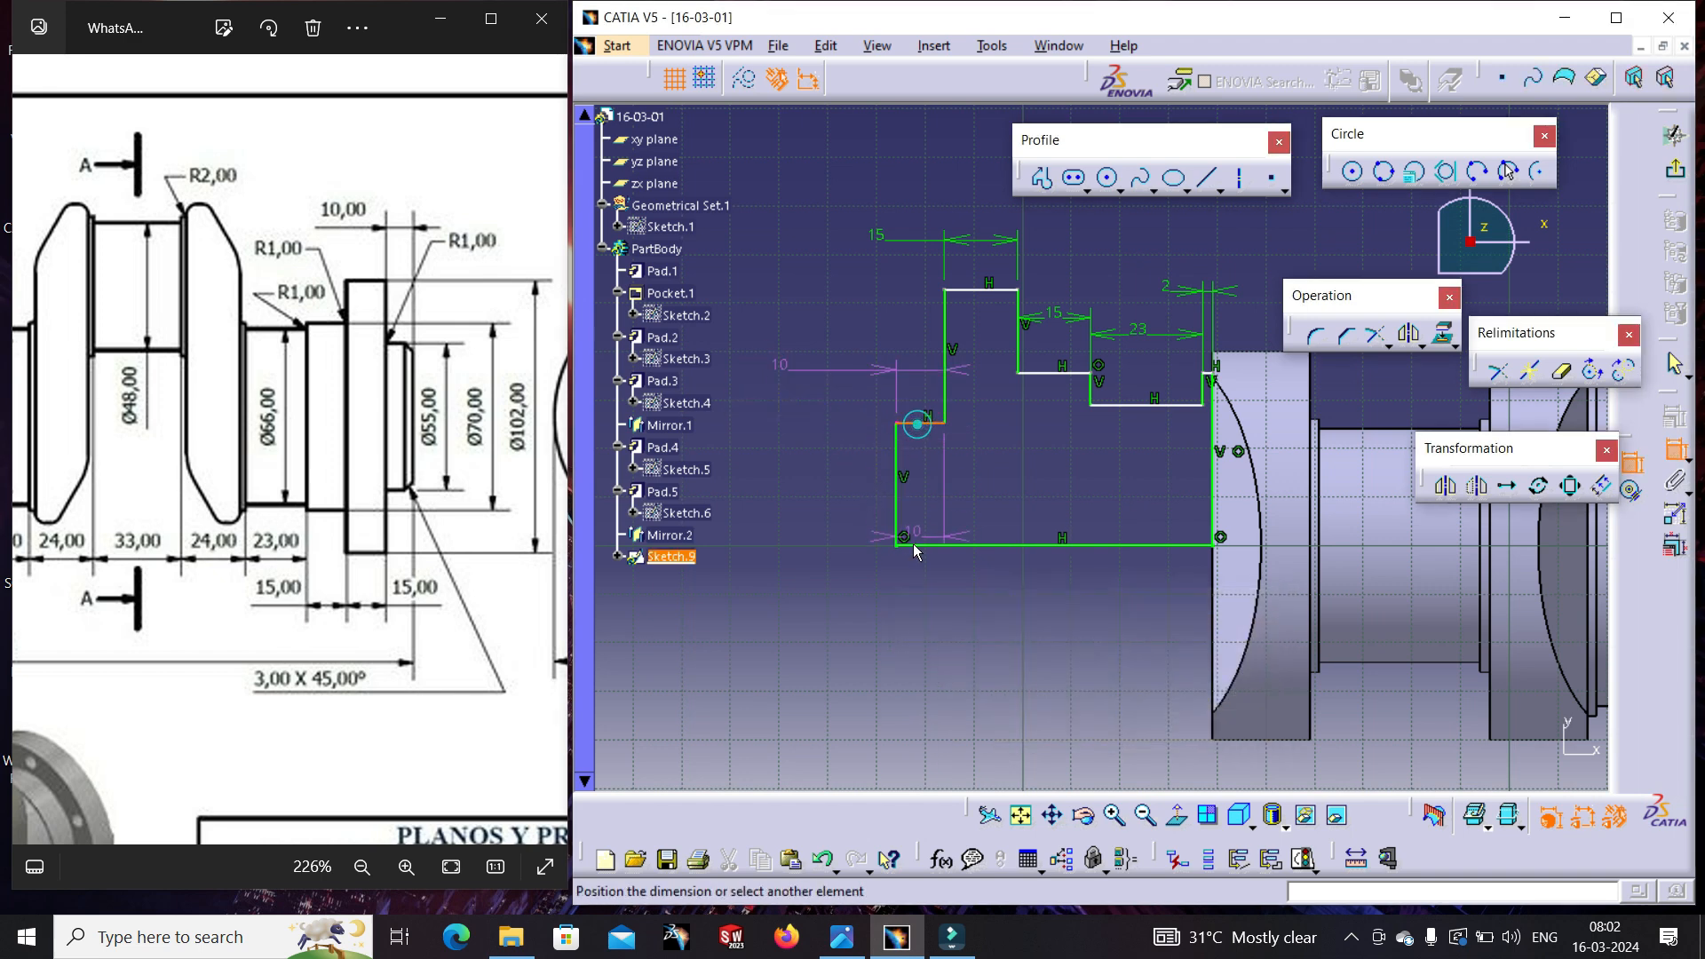
click(922, 545)
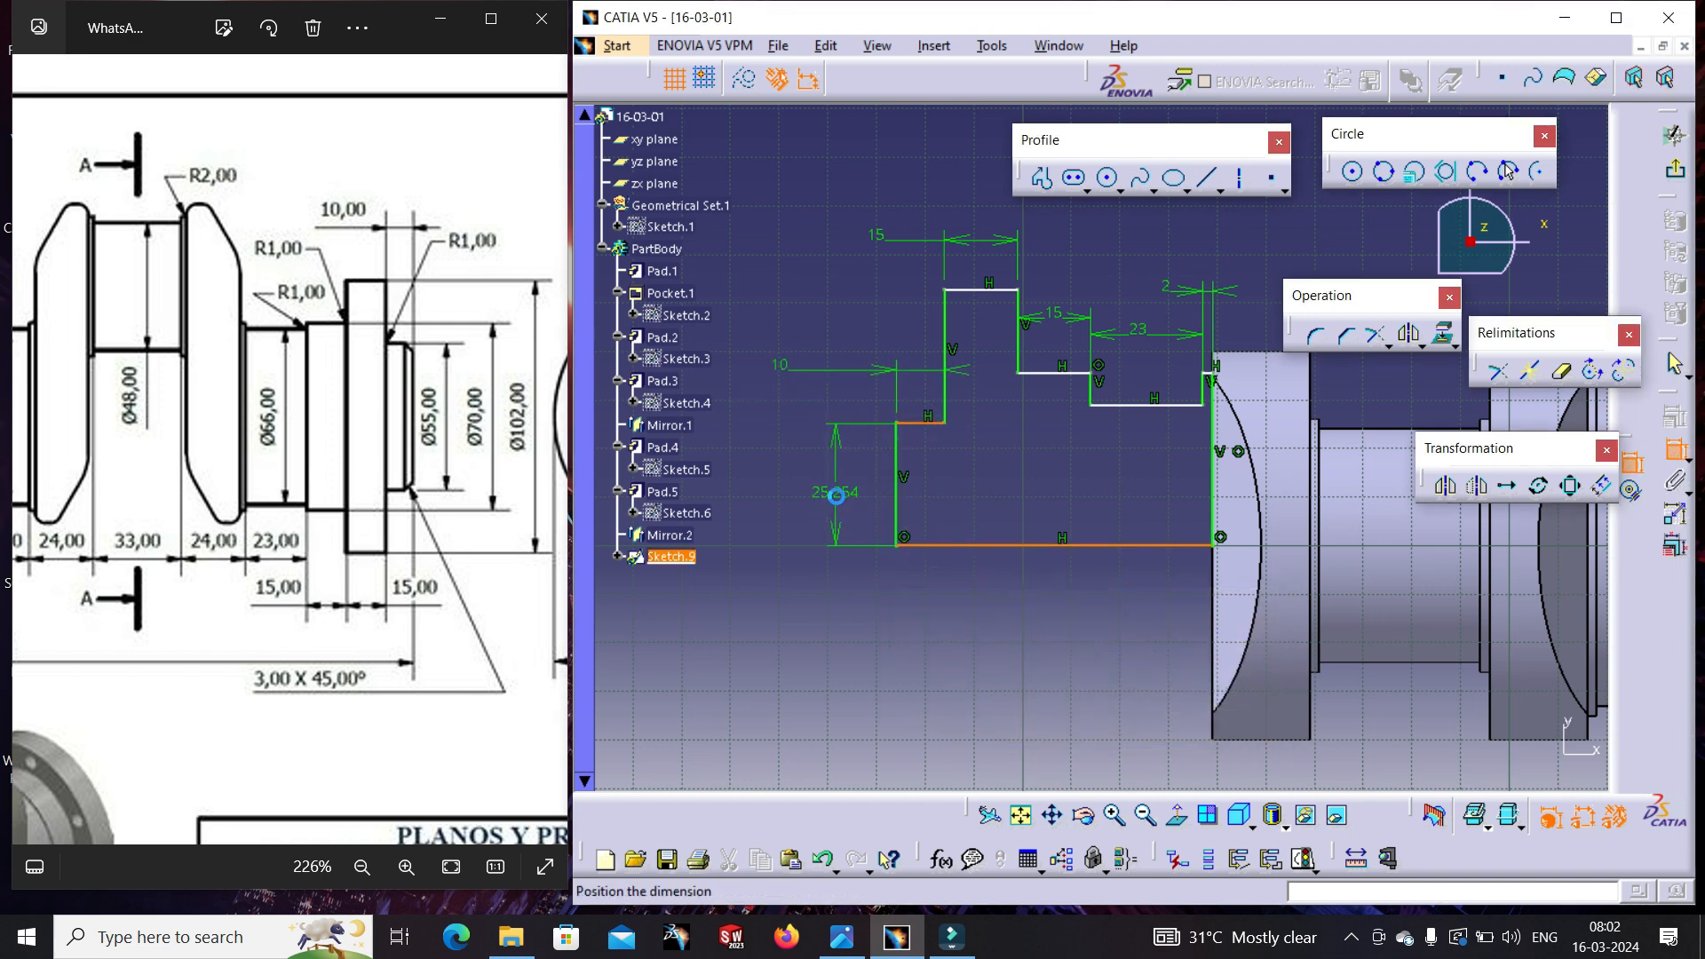
click(836, 495)
double_click(834, 493)
text(55)
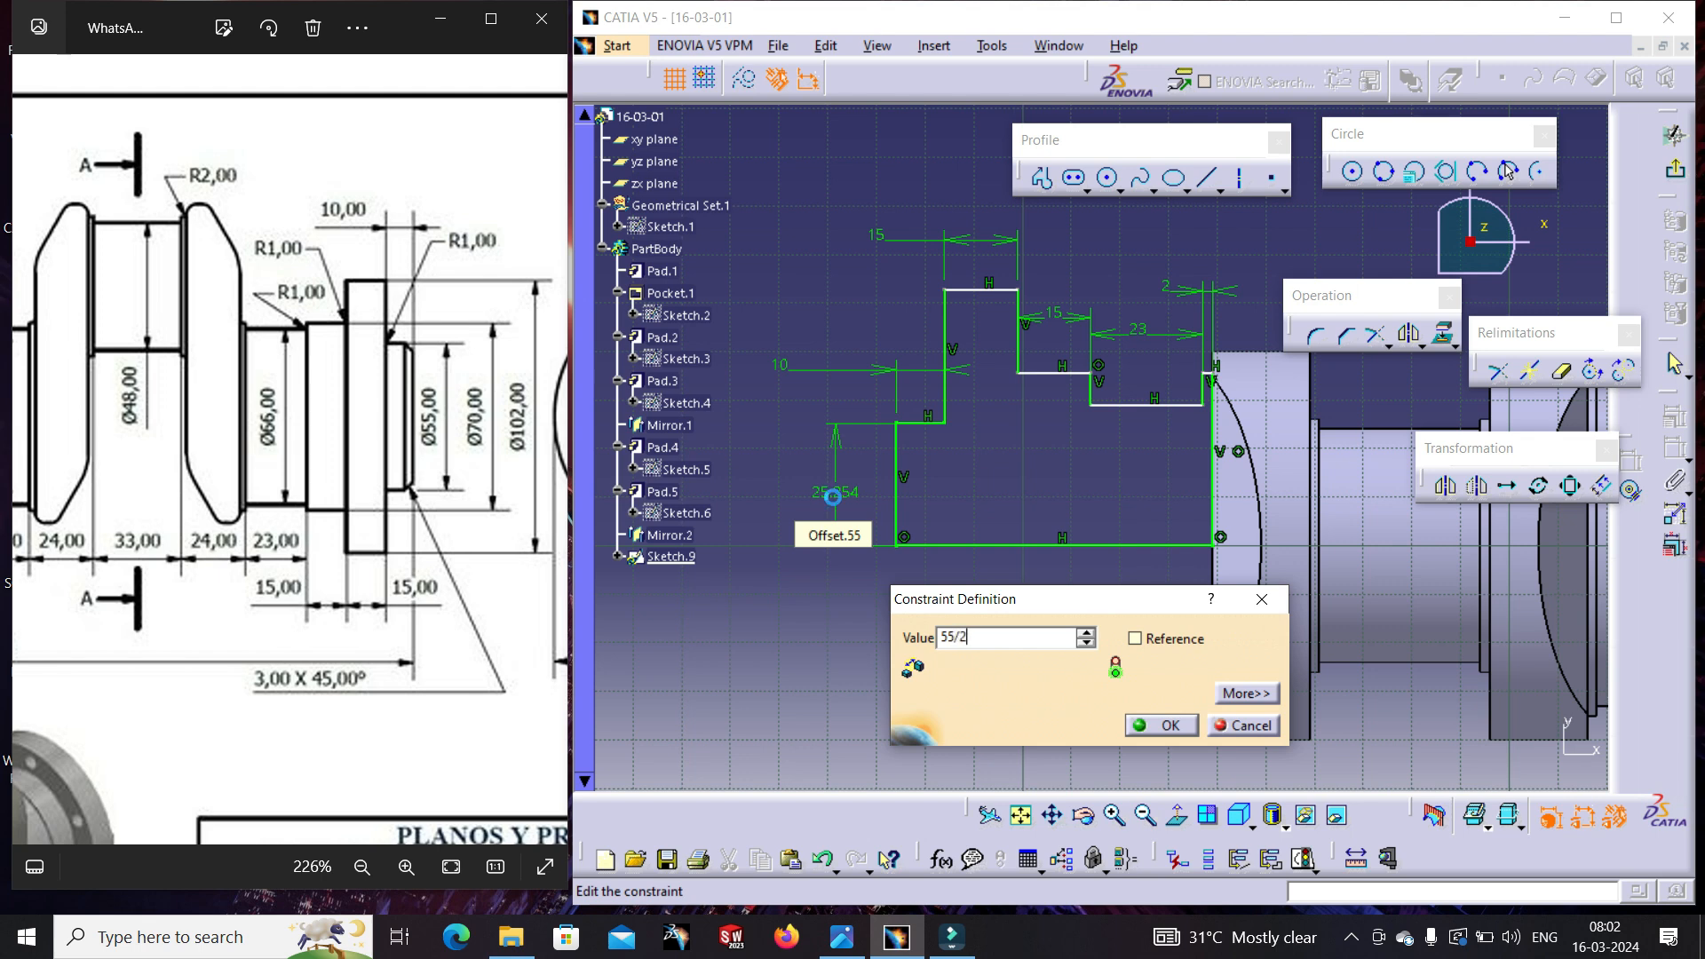
text(/2)
key(Return)
- Dimension the flange's height from the horizontal axis line and set it to 51 mm
click(988, 288)
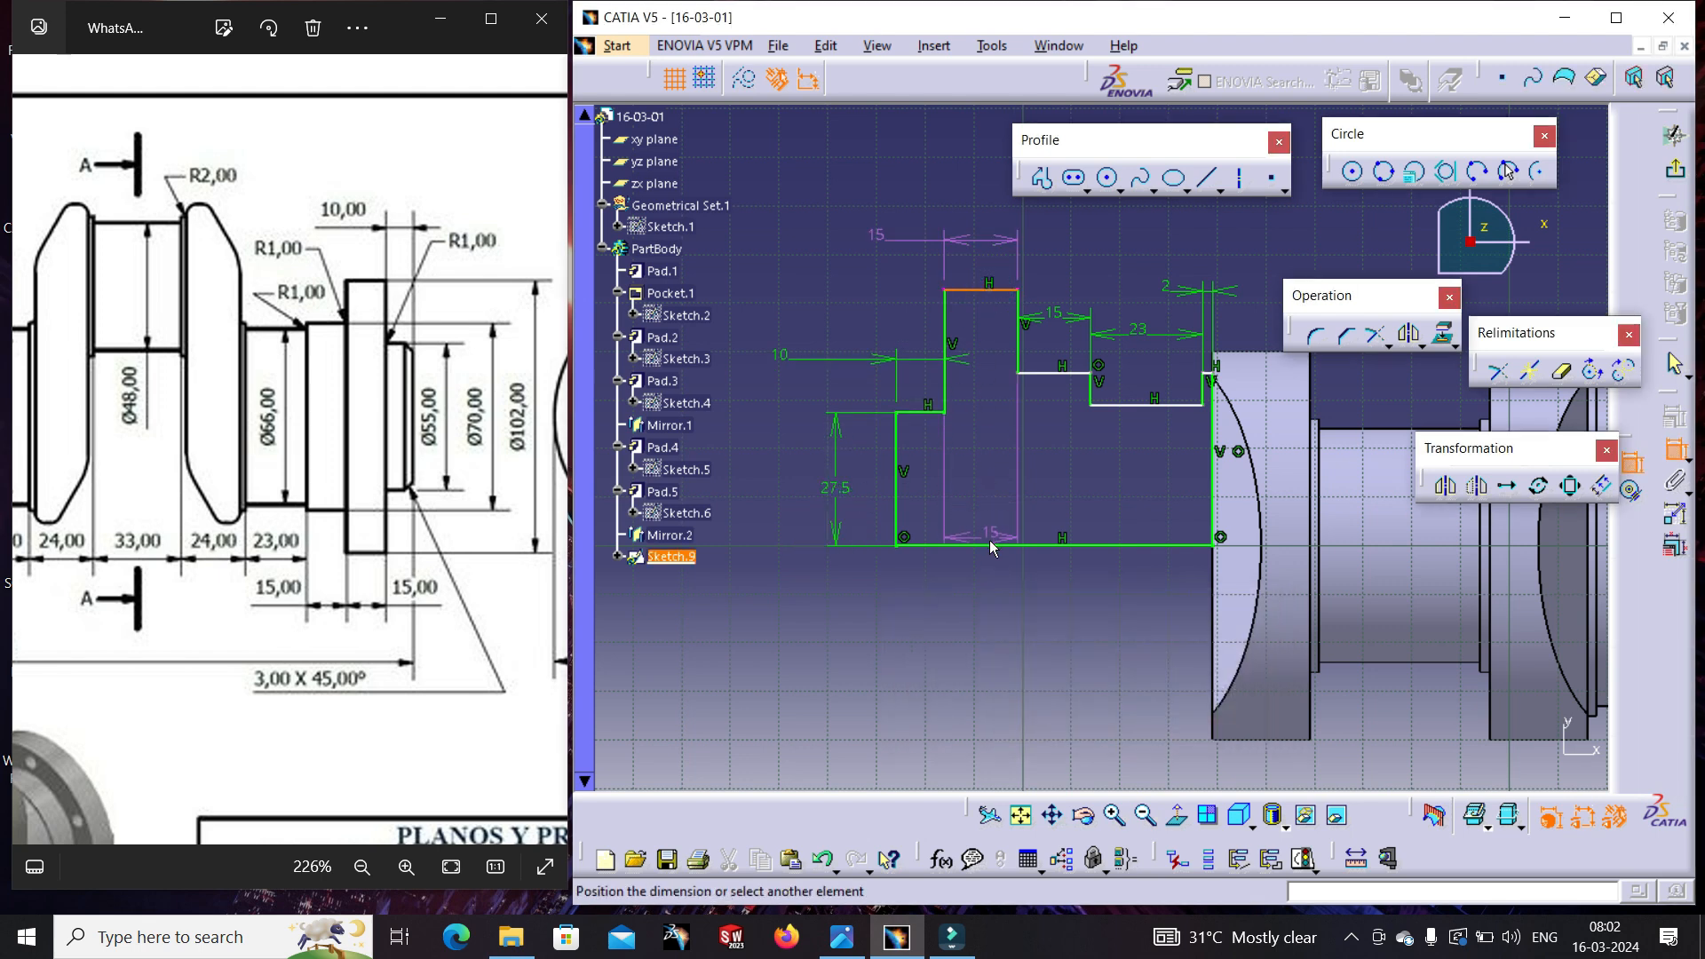
click(991, 544)
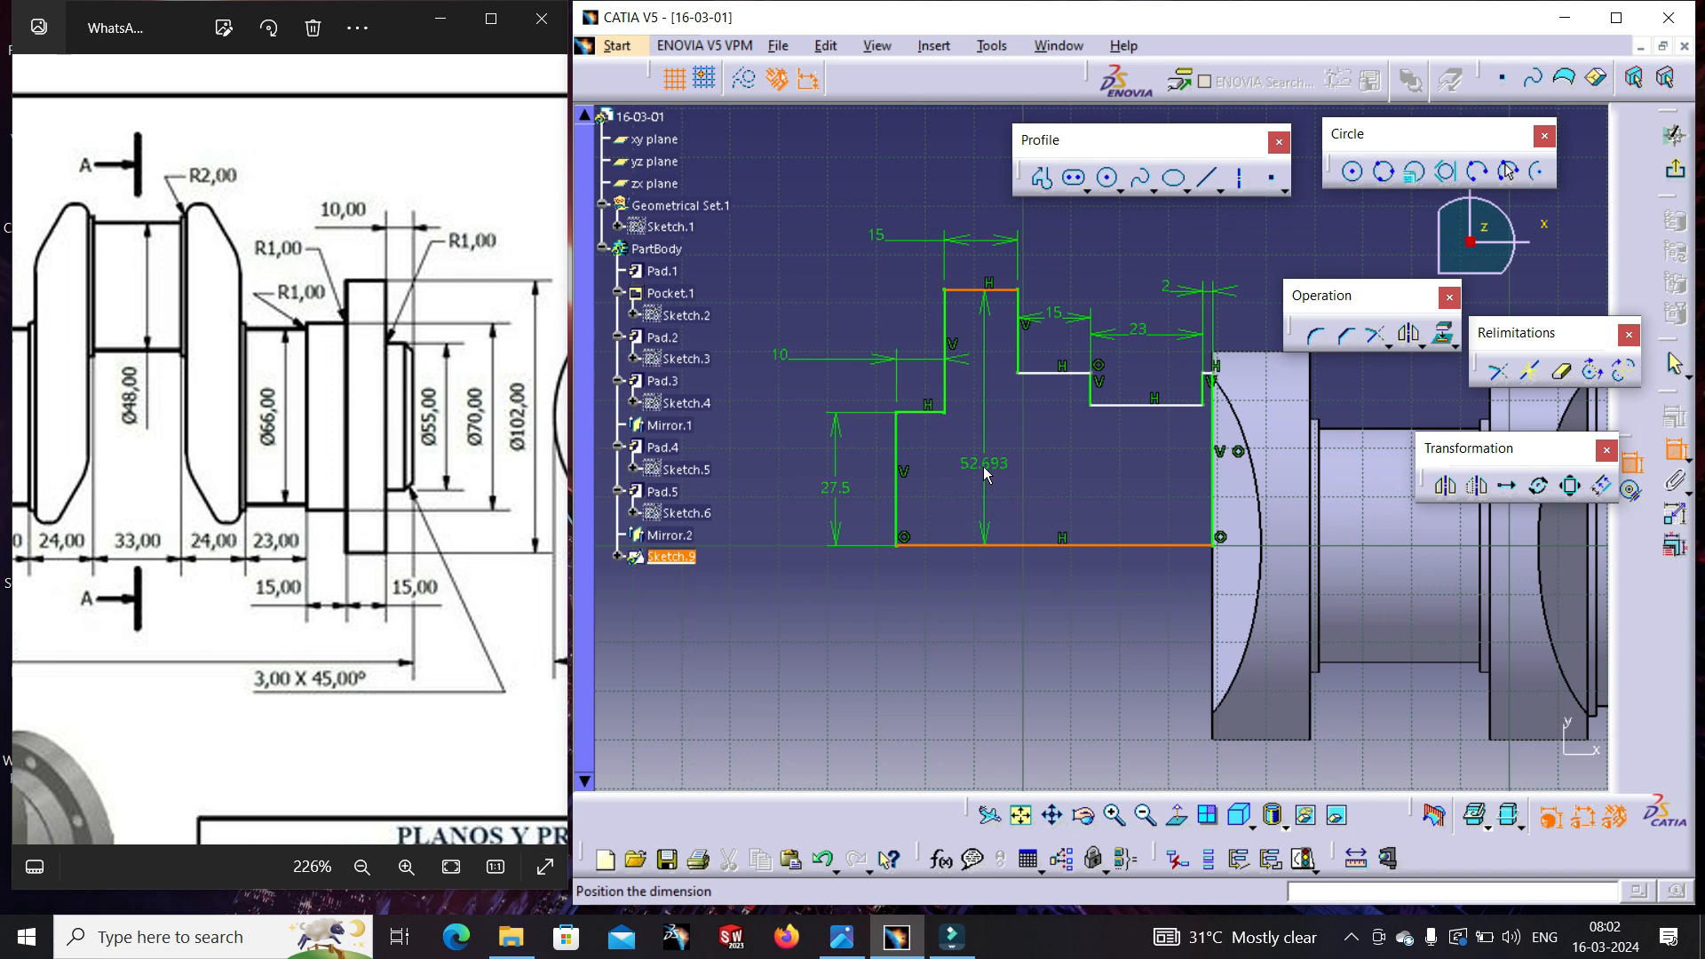
click(983, 467)
double_click(983, 466)
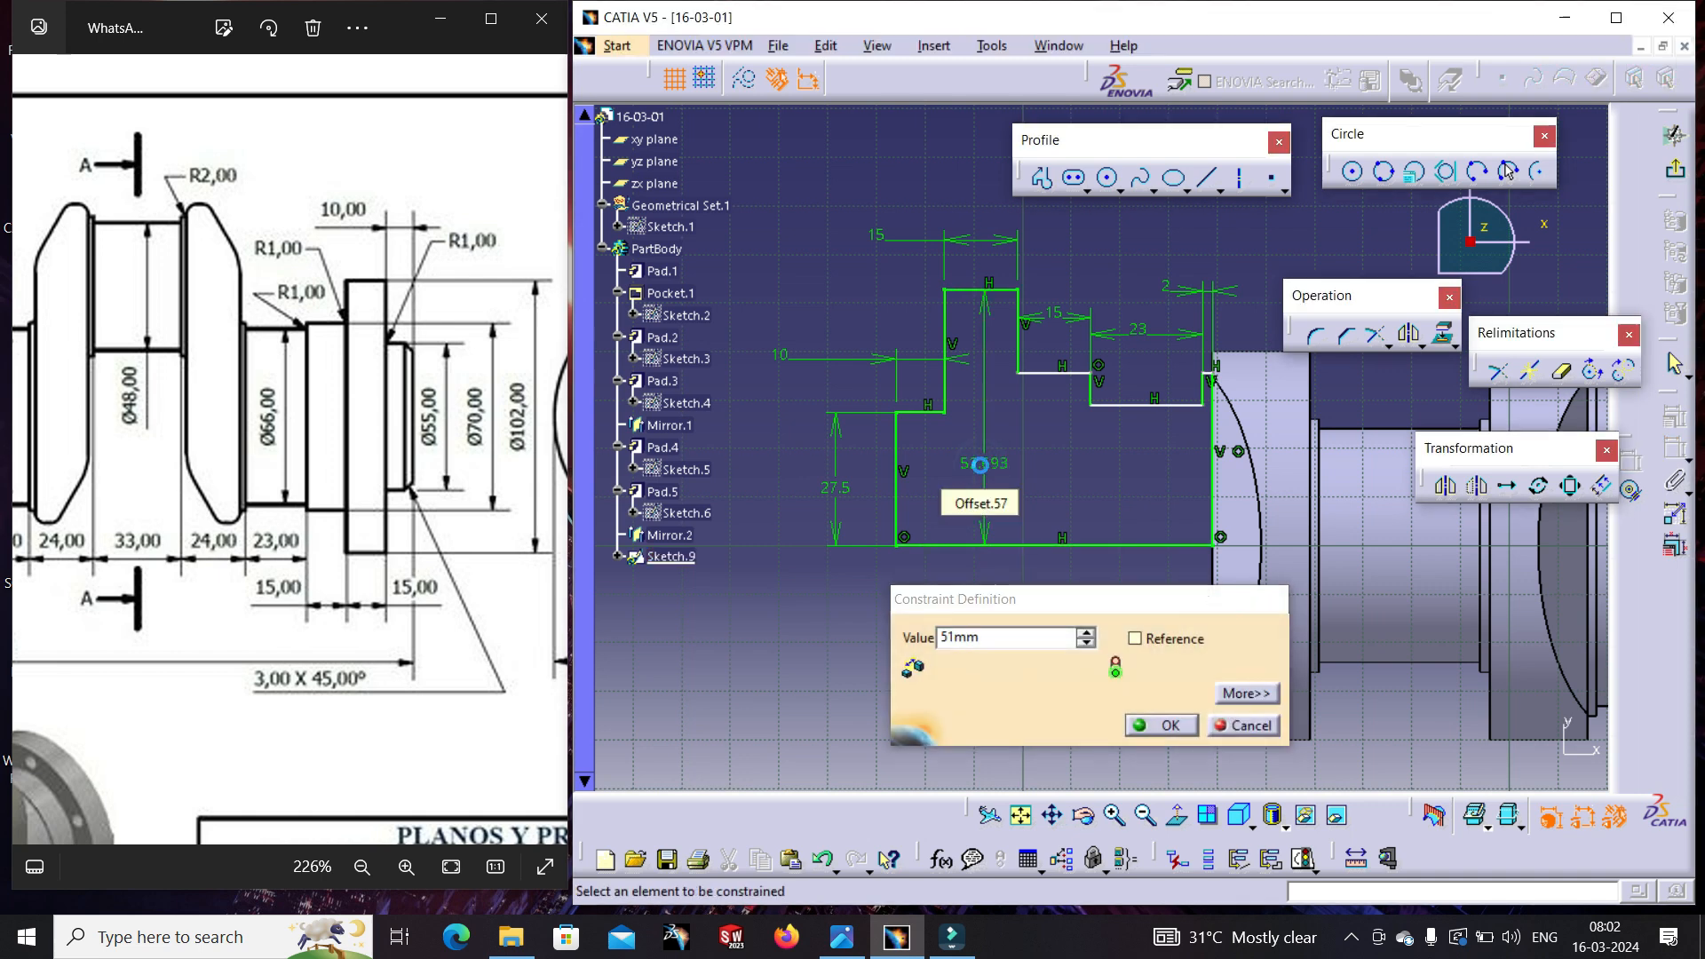
key(Return)
- Dimension the collar's height from the horizontal axis line and set it to 35 mm
click(1057, 374)
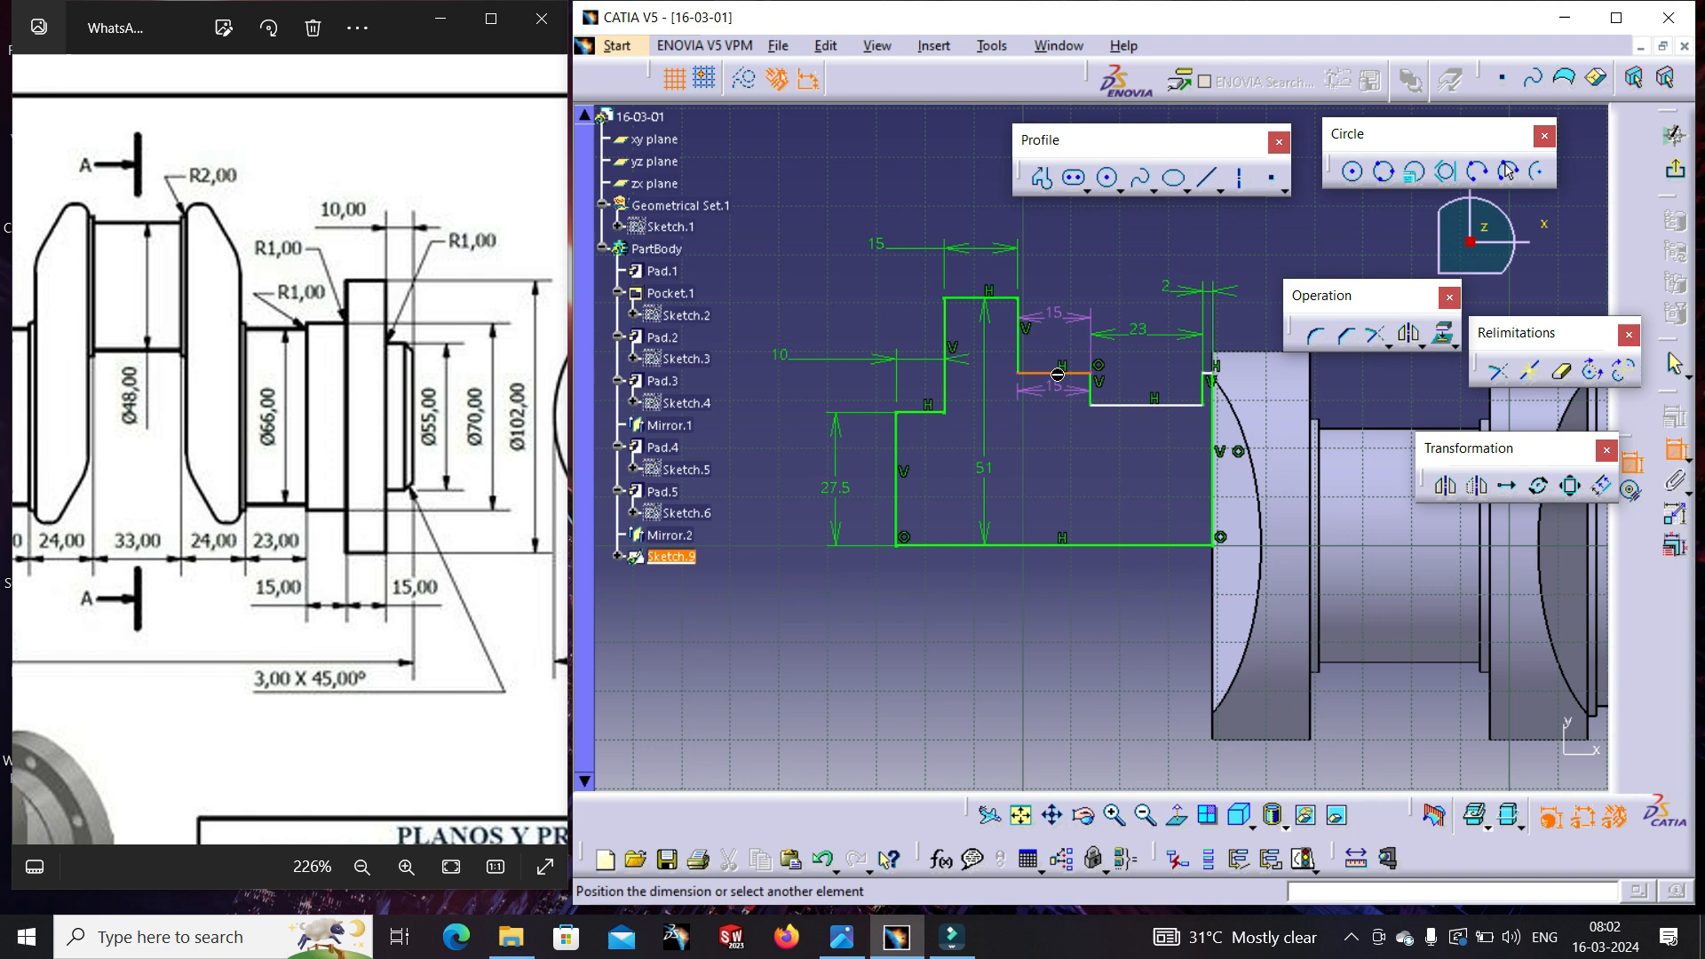
click(1036, 544)
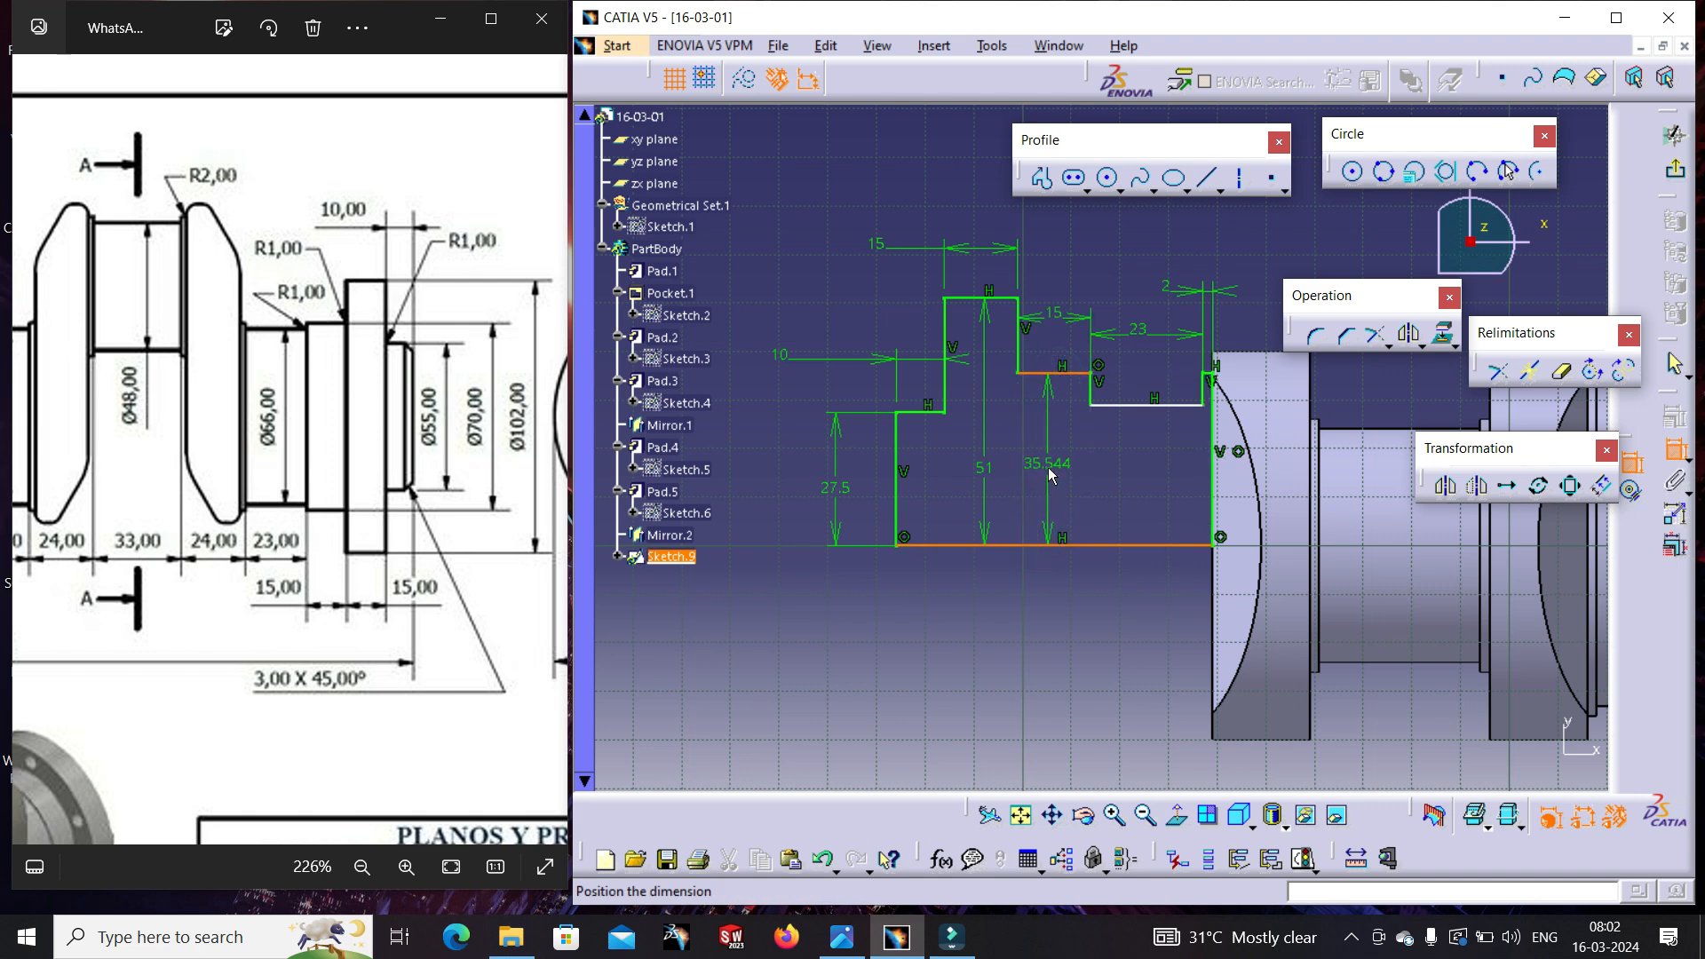
click(1047, 467)
double_click(1048, 466)
text(35)
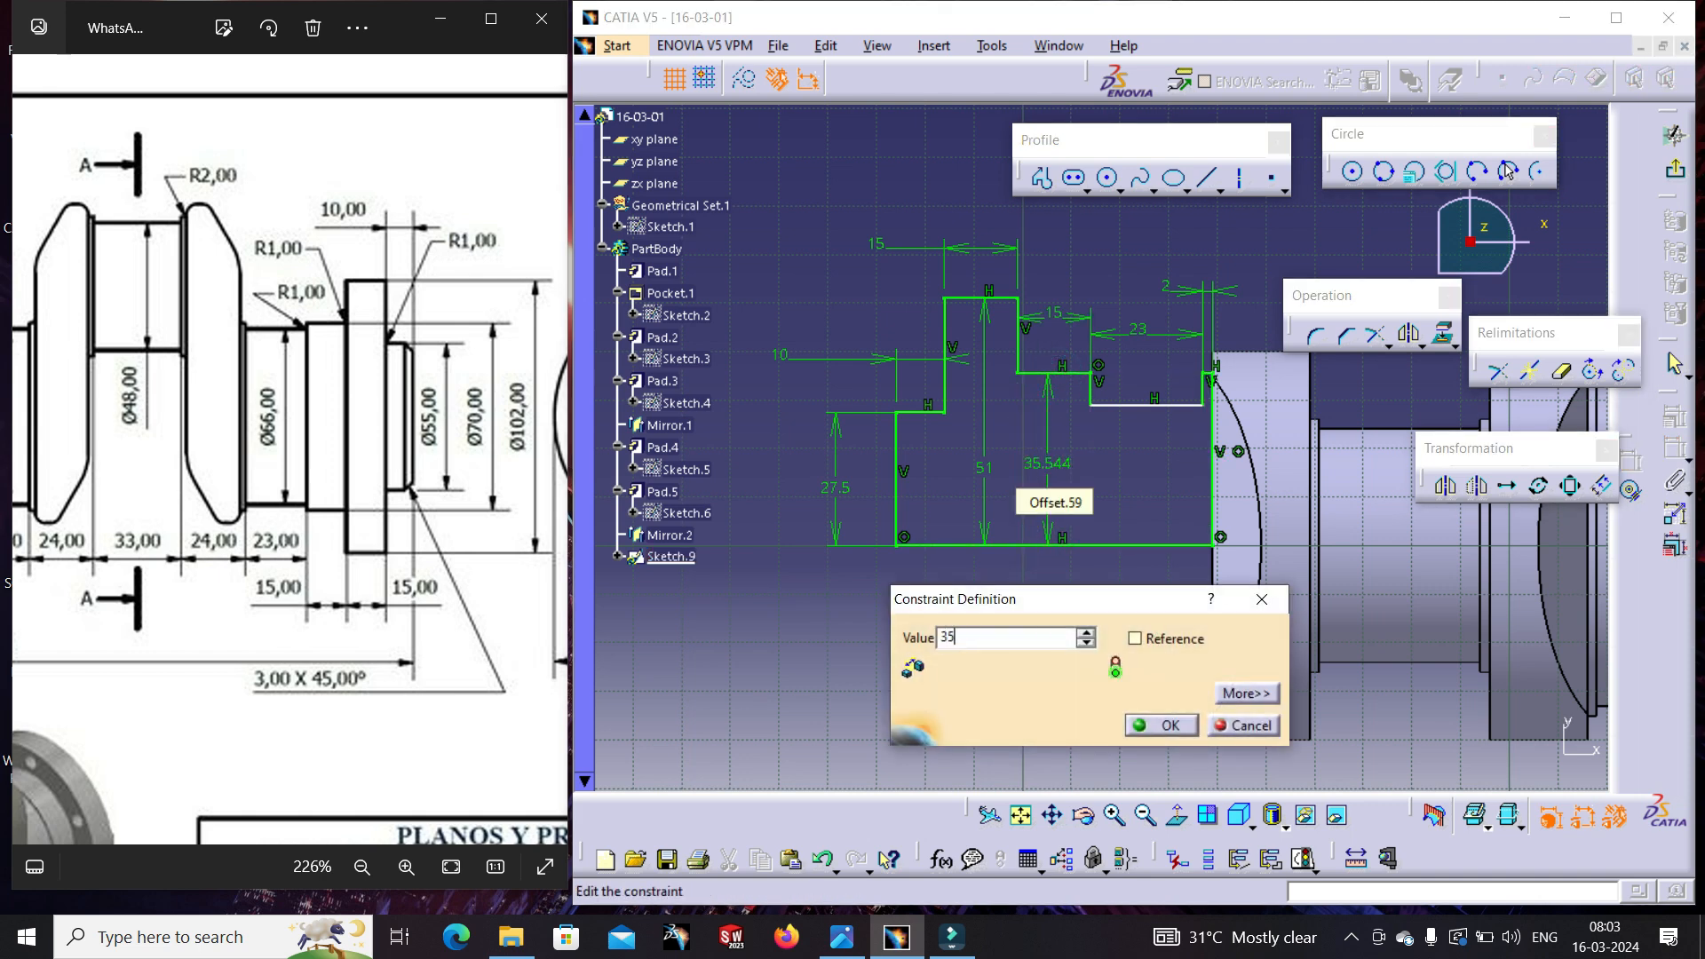
key(Return)
- Dimension the journal step's height from the horizontal axis line and set it to 33 mm
click(1117, 409)
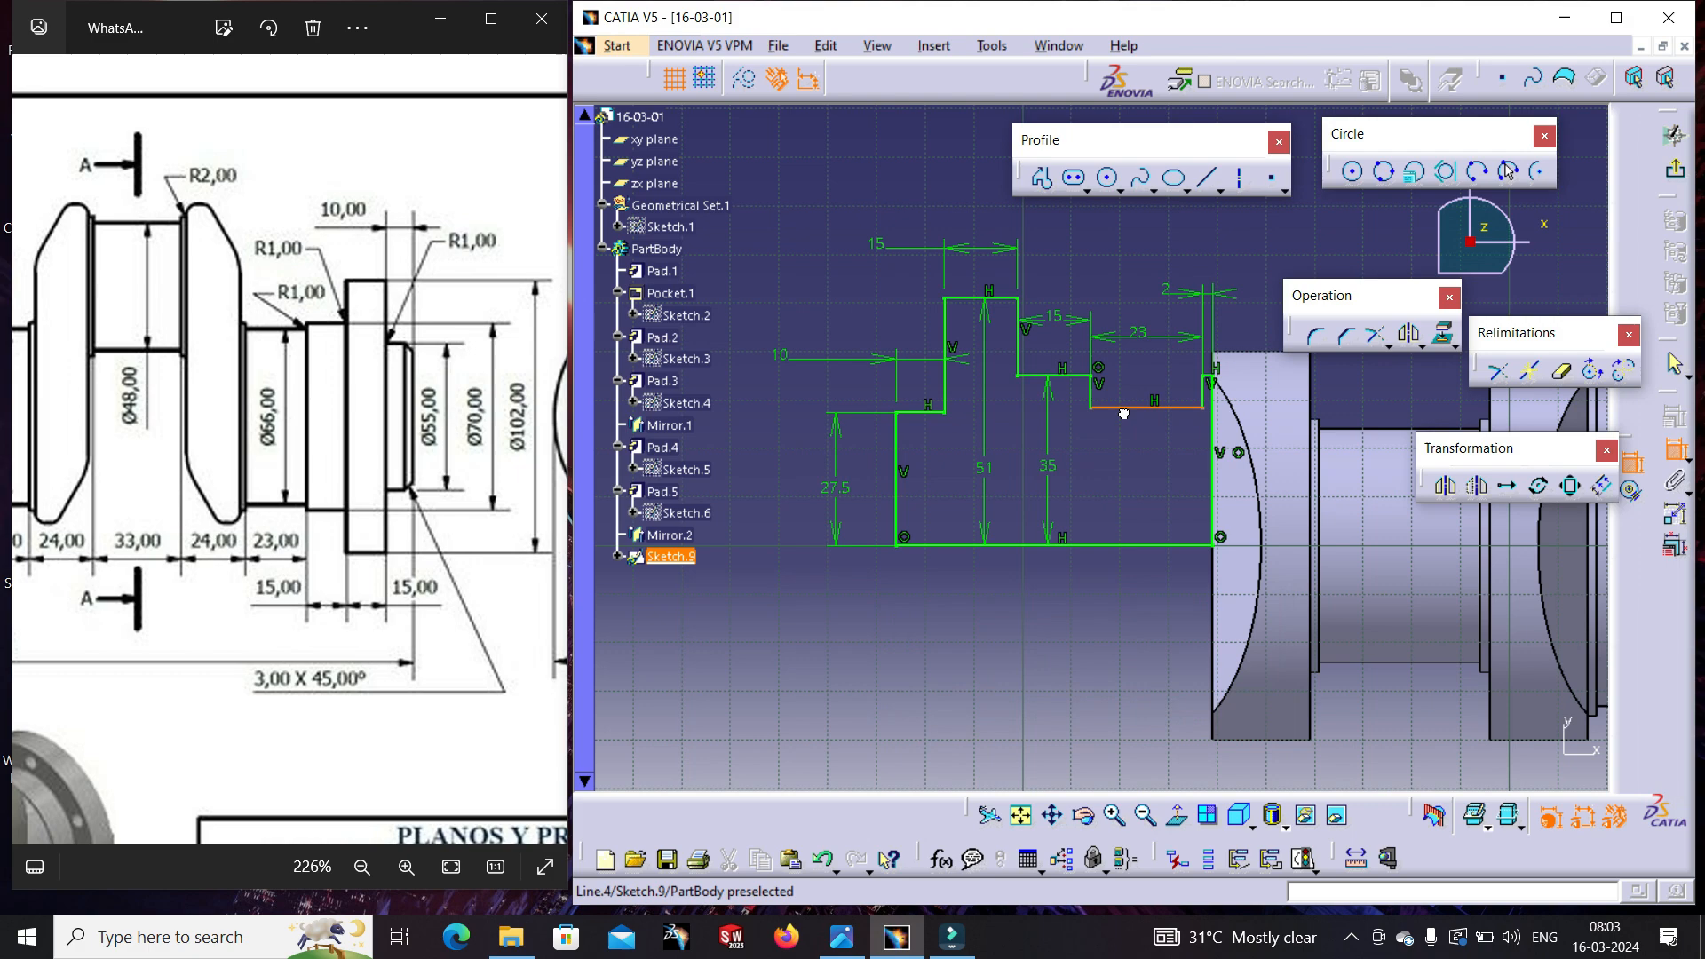
click(1127, 543)
click(1130, 494)
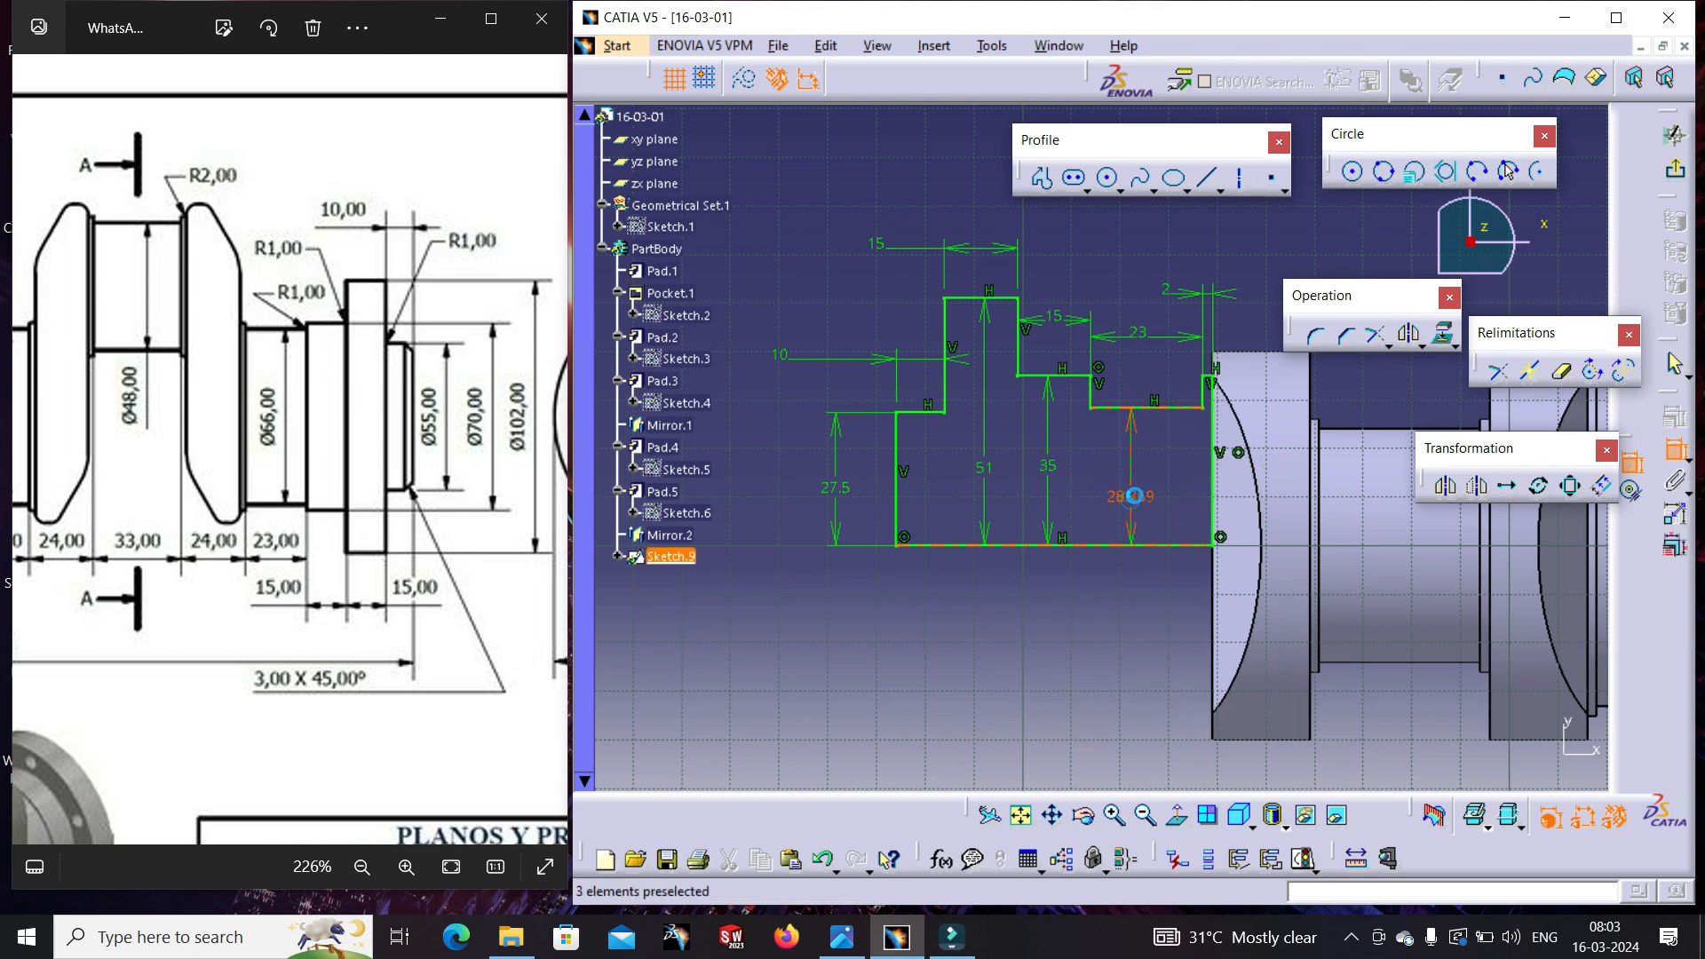
double_click(1130, 495)
text(33)
key(Return)
- Start a profile on the opposite outer web's face at the axis, with a narrow shoulder about 33 mm high and a journal step about 26 mm long
mouse_move(1112, 433)
middle_down()
mouse_move(1179, 643)
mouse_move(1155, 652)
mouse_move(1056, 590)
mouse_move(1051, 520)
middle_up()
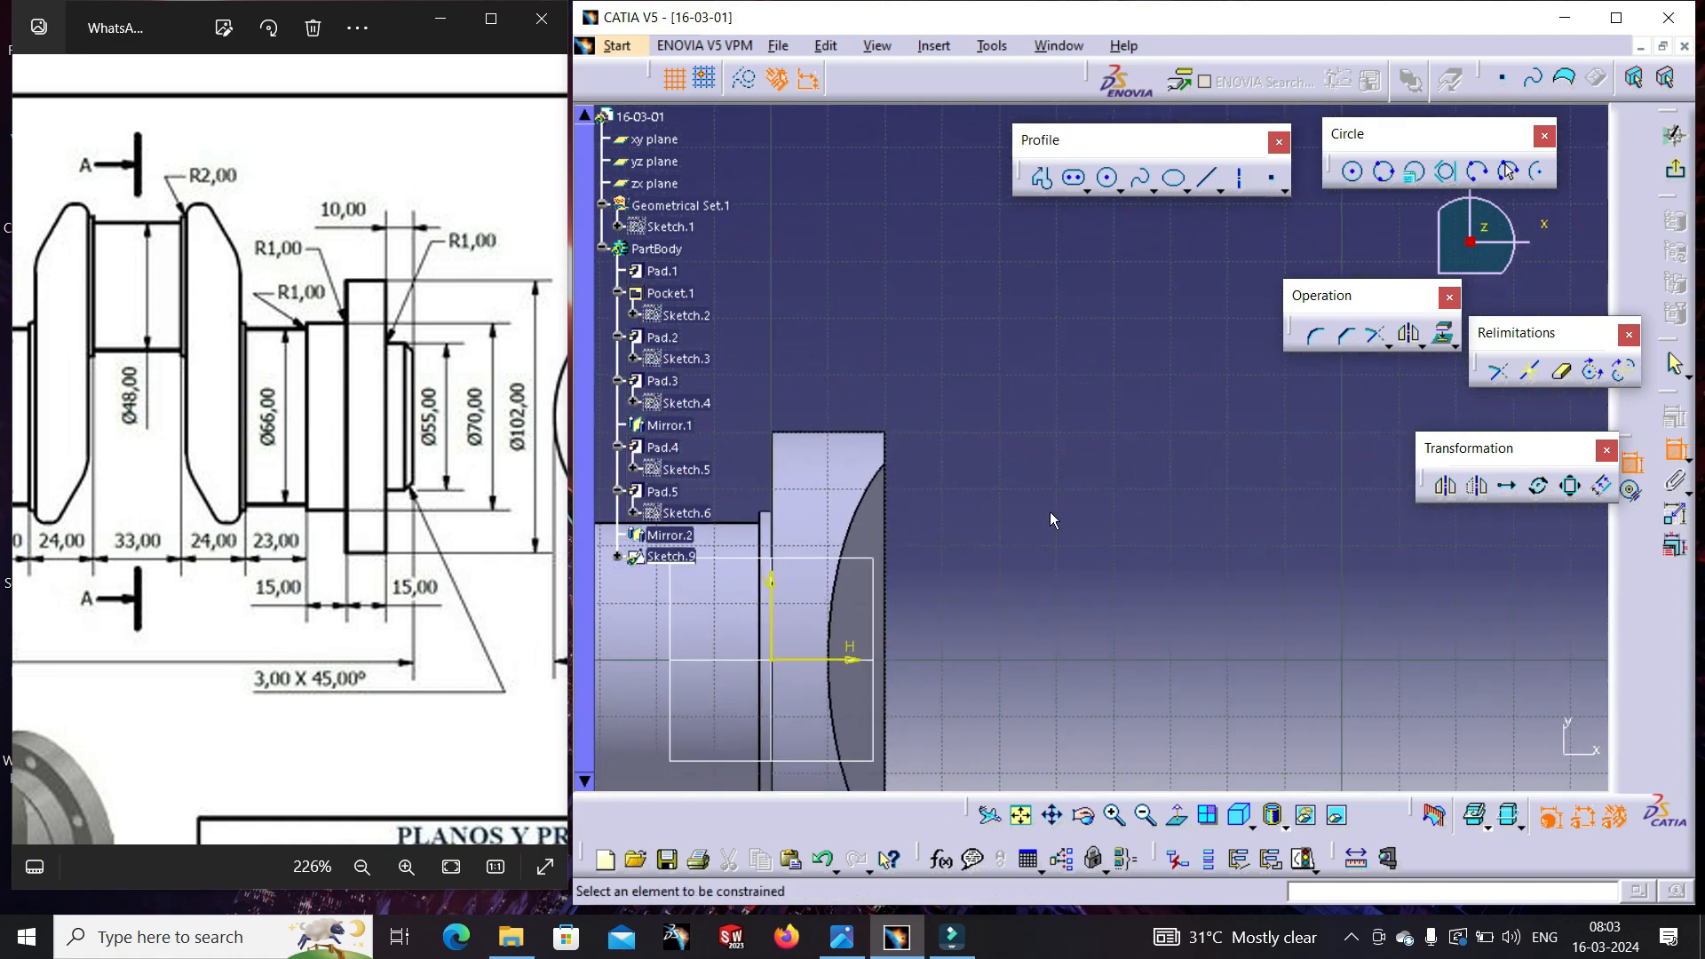
drag(312, 589, 494, 587)
drag(289, 555, 484, 552)
drag(242, 543, 448, 546)
drag(223, 538, 292, 548)
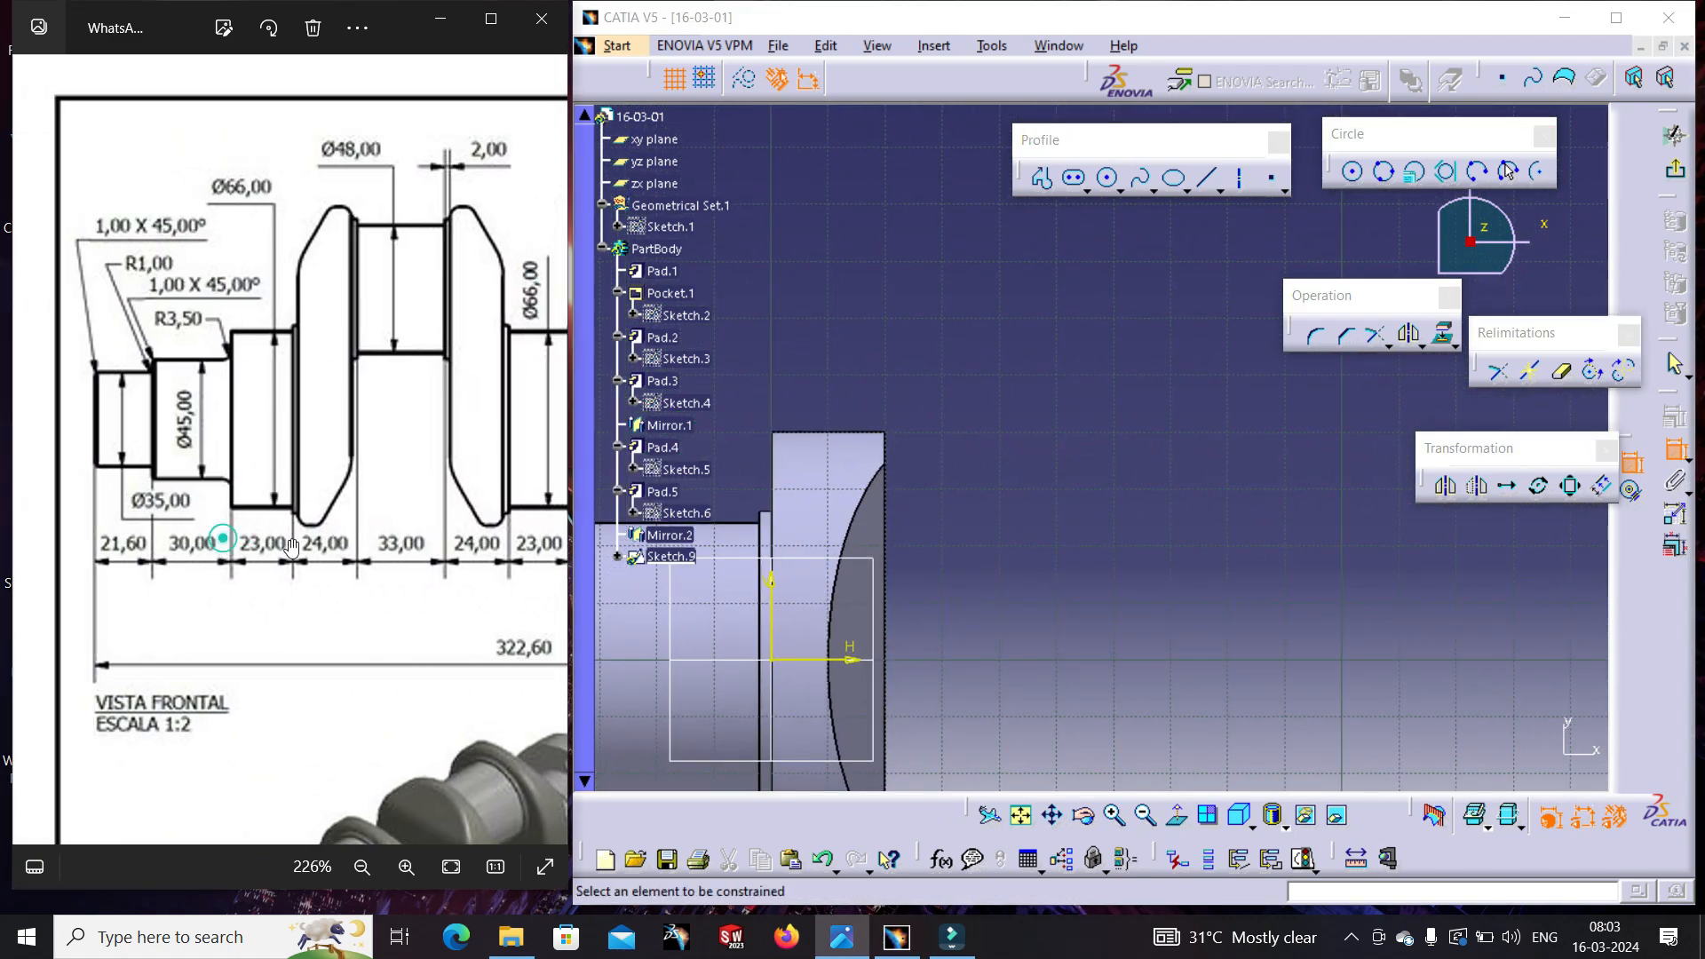
middle_drag(890, 593, 1189, 374)
click(1042, 177)
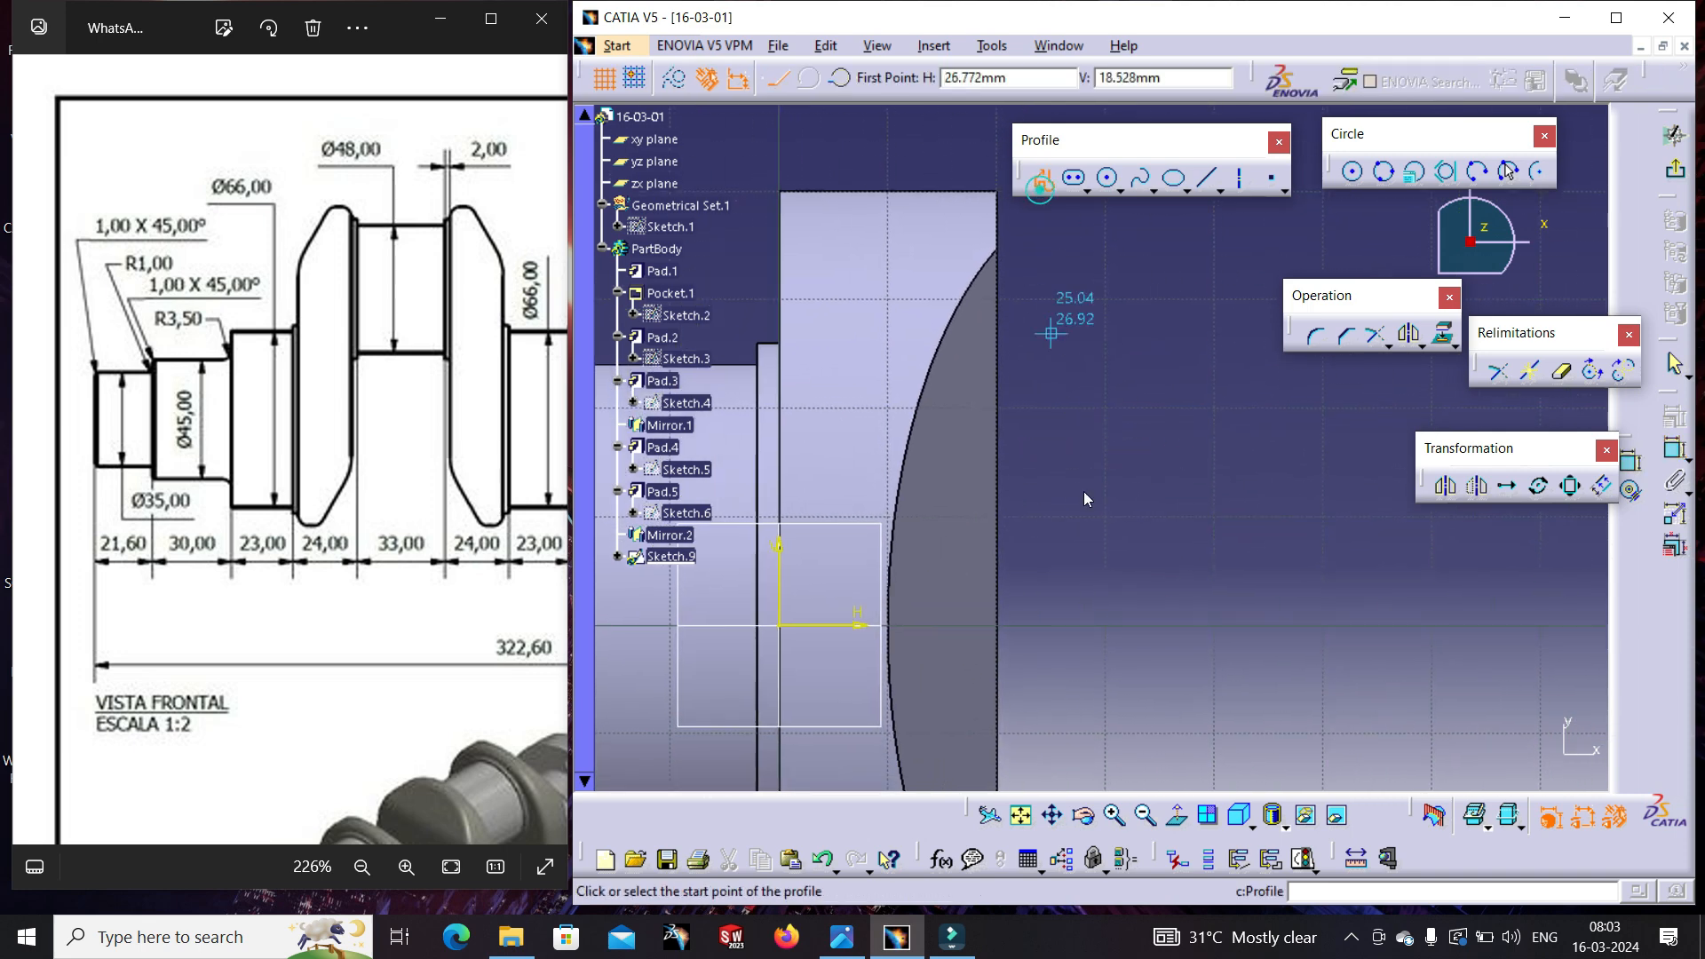
click(1004, 624)
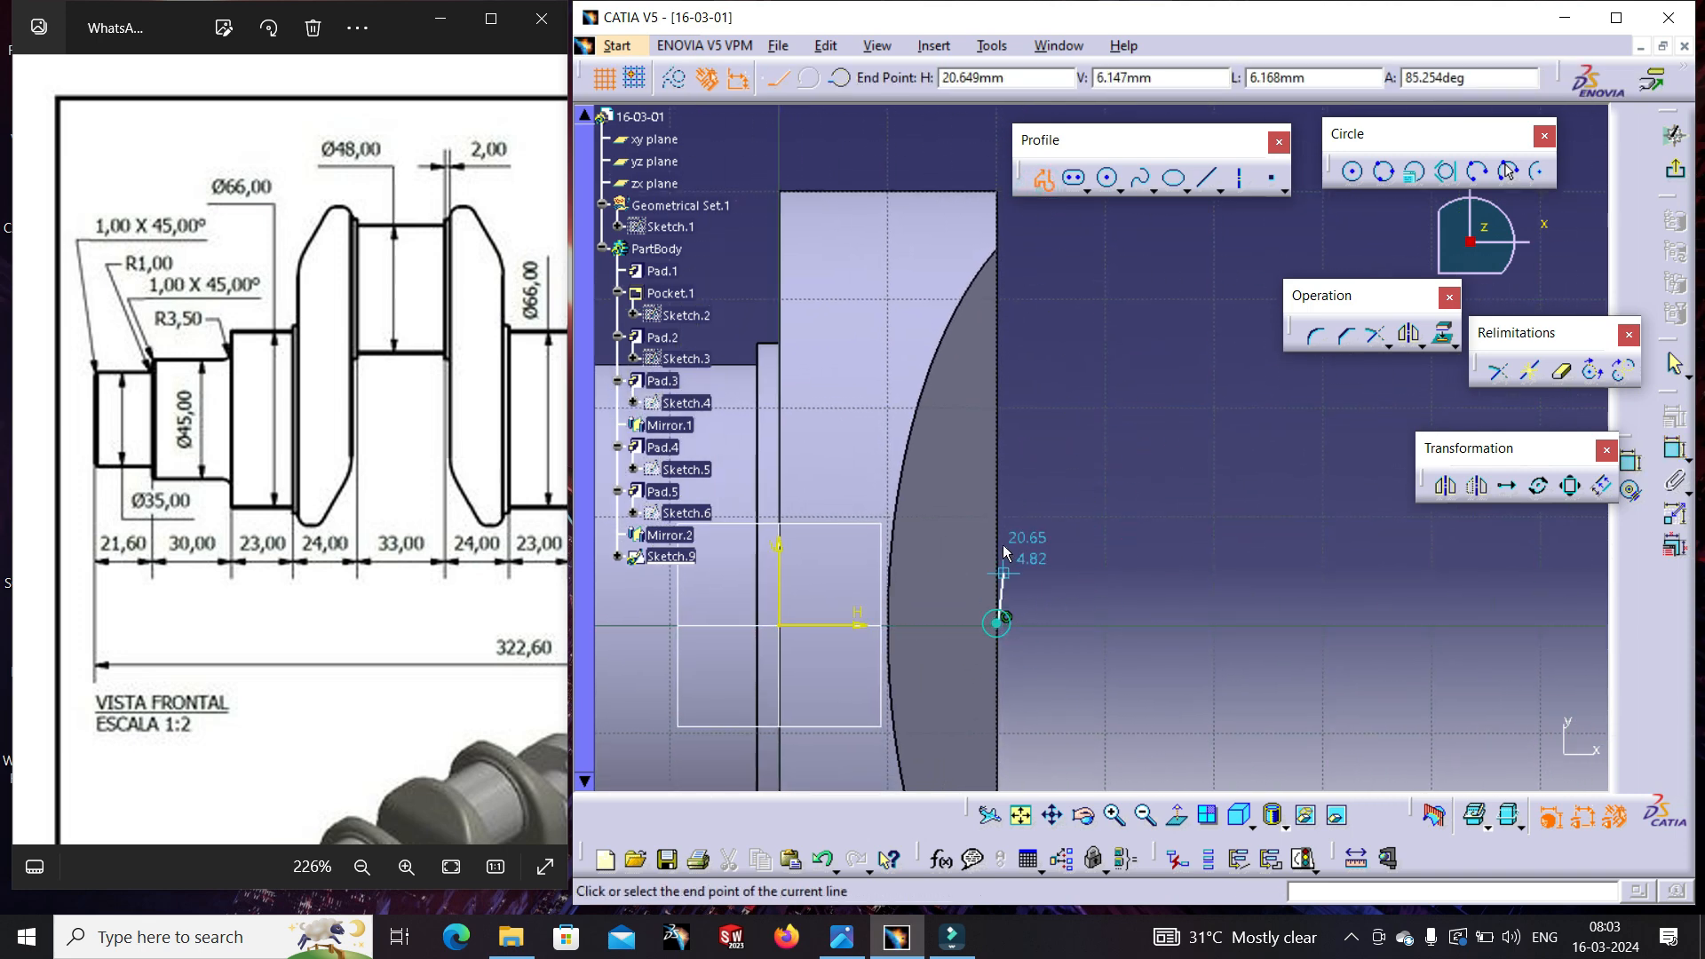
click(999, 267)
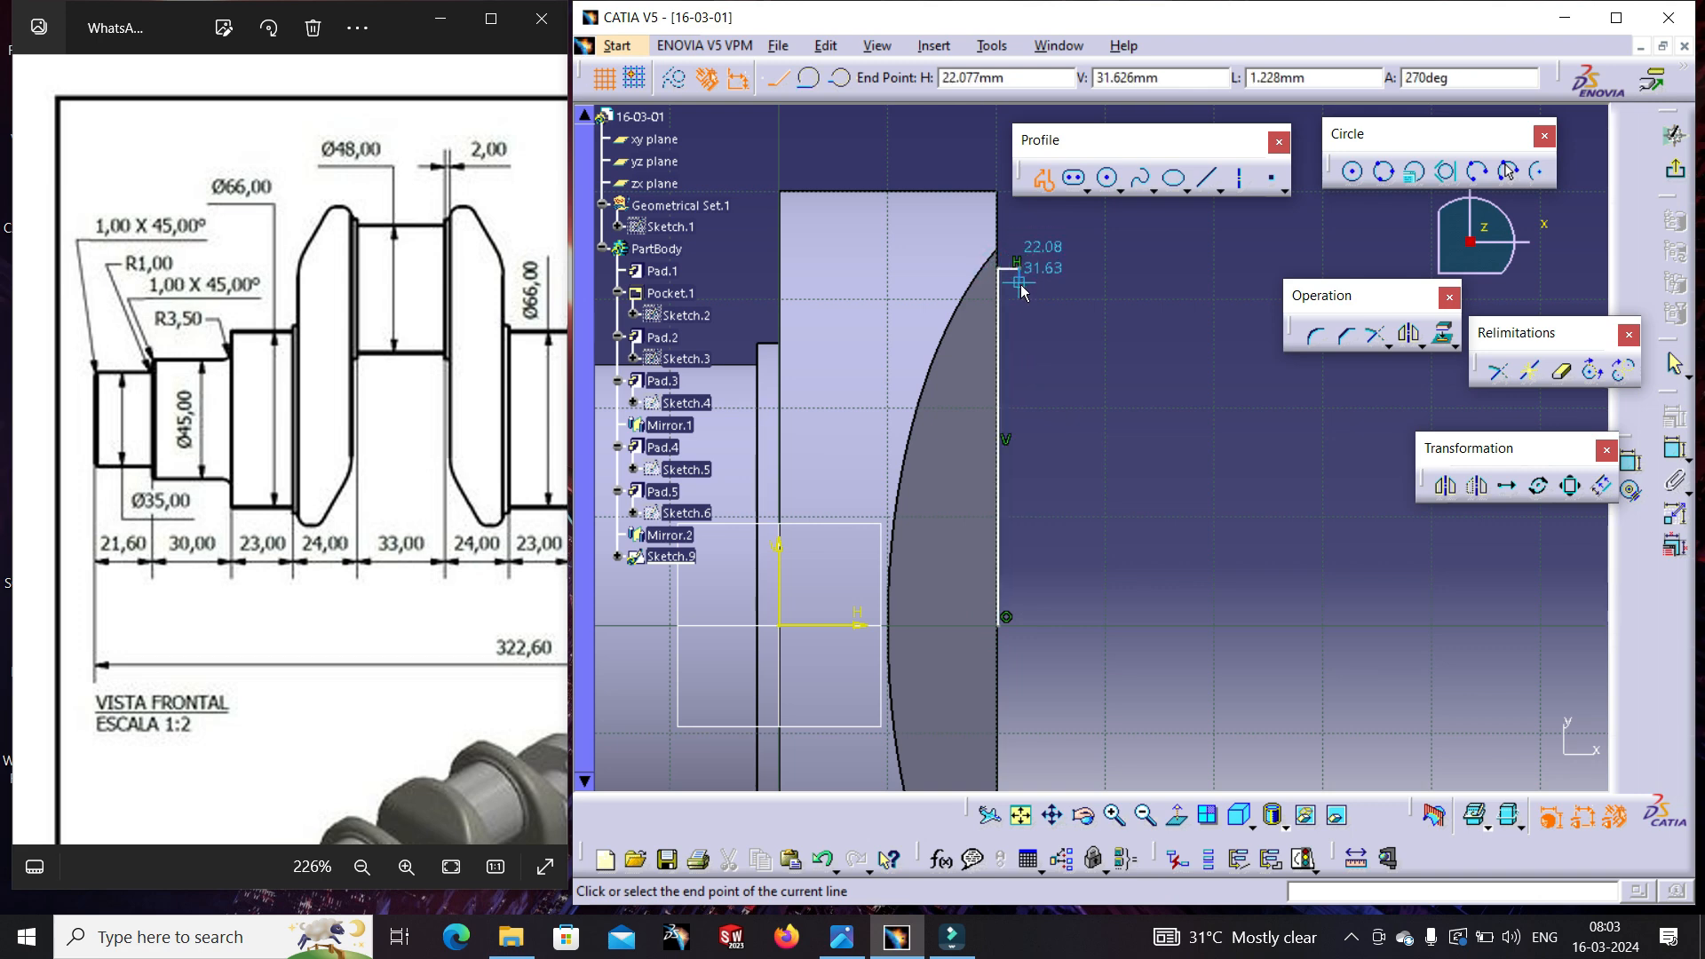
click(1019, 296)
middle_drag(1199, 304, 991, 338)
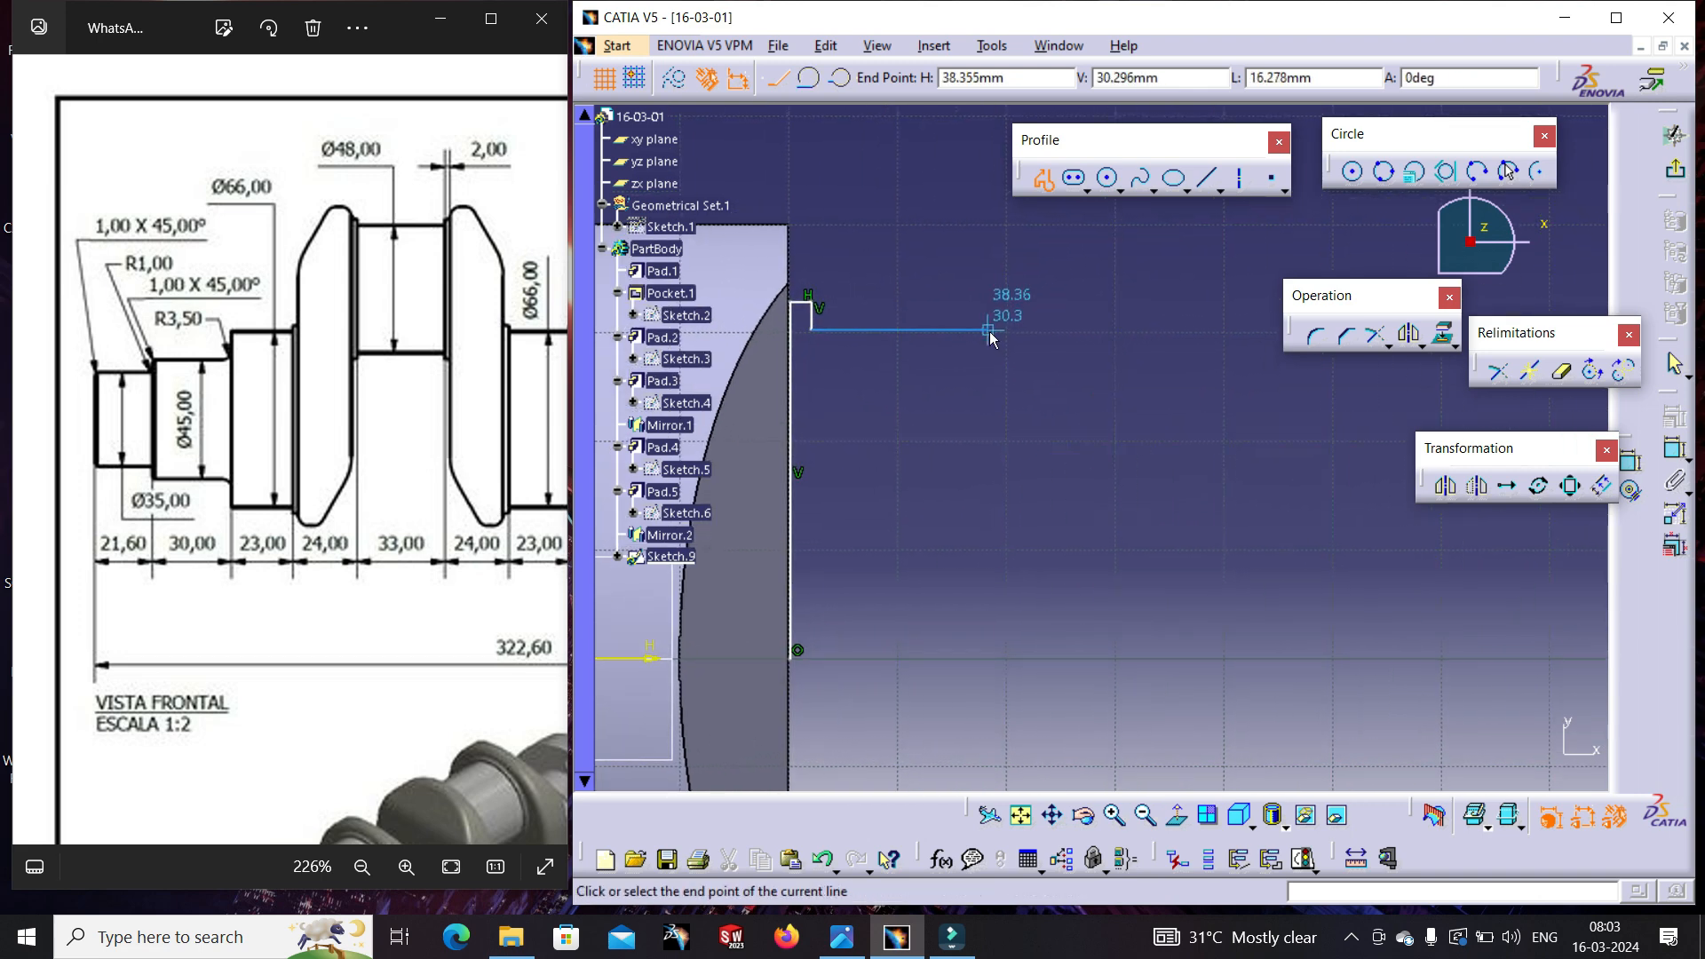
click(1099, 331)
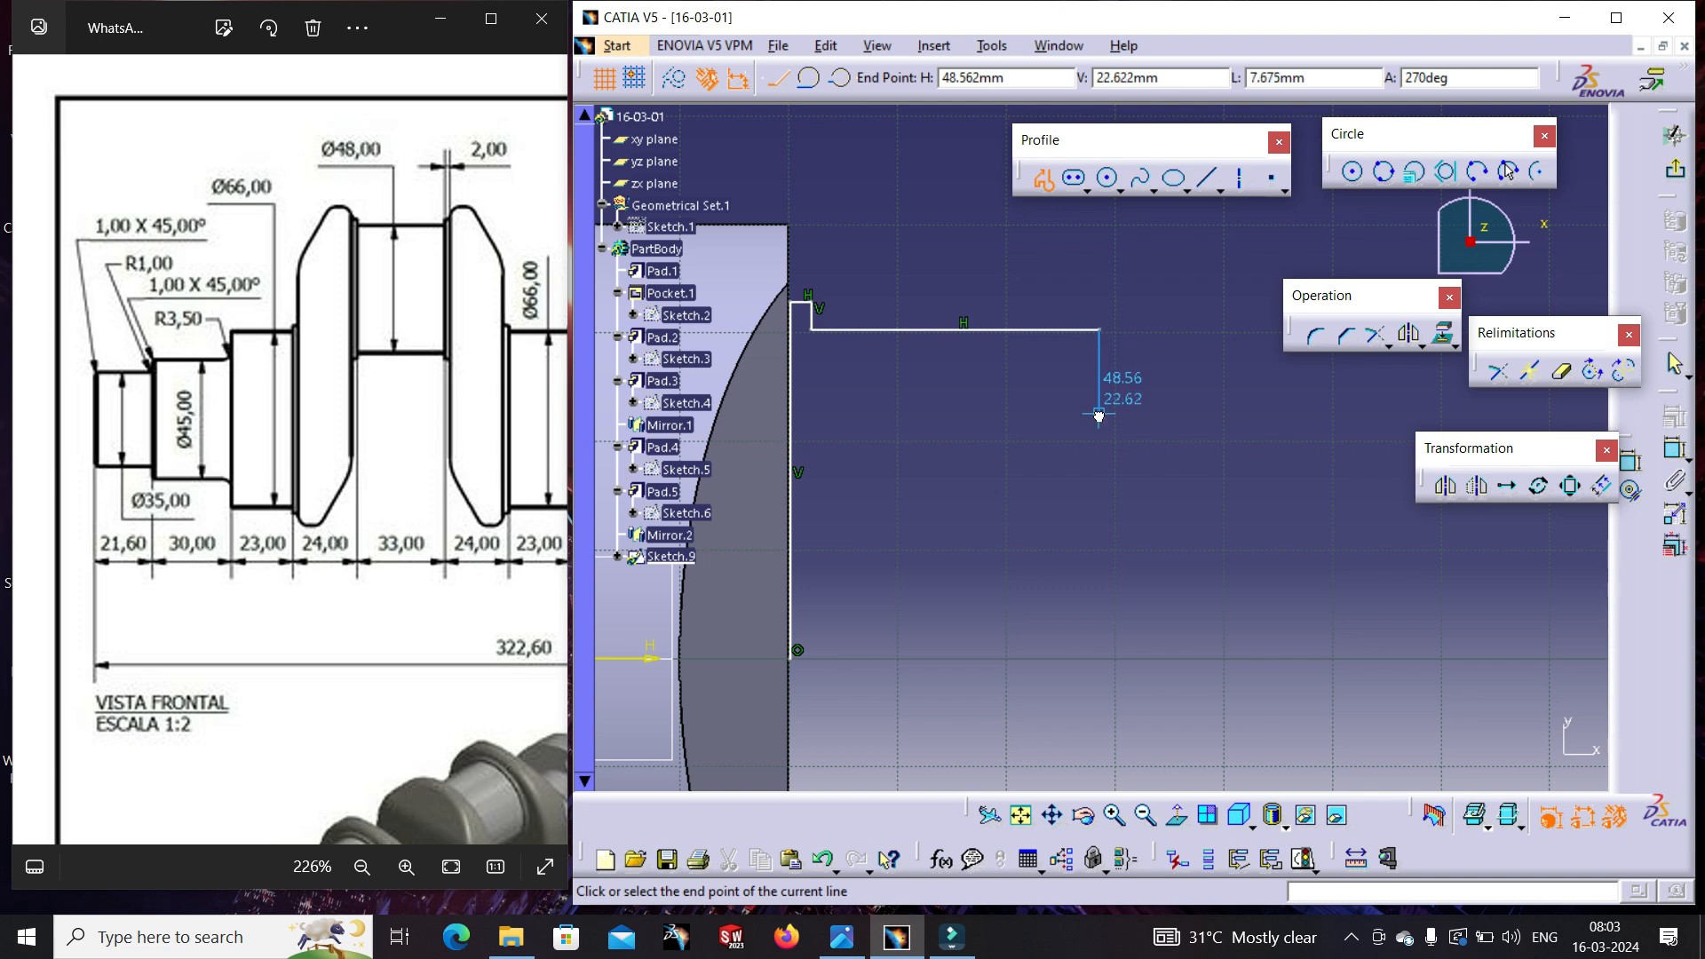
click(1100, 413)
- Continue the profile with two smaller steps about 22.6 mm and 17 mm high, and close it along the horizontal axis
middle_drag(1225, 418, 1002, 417)
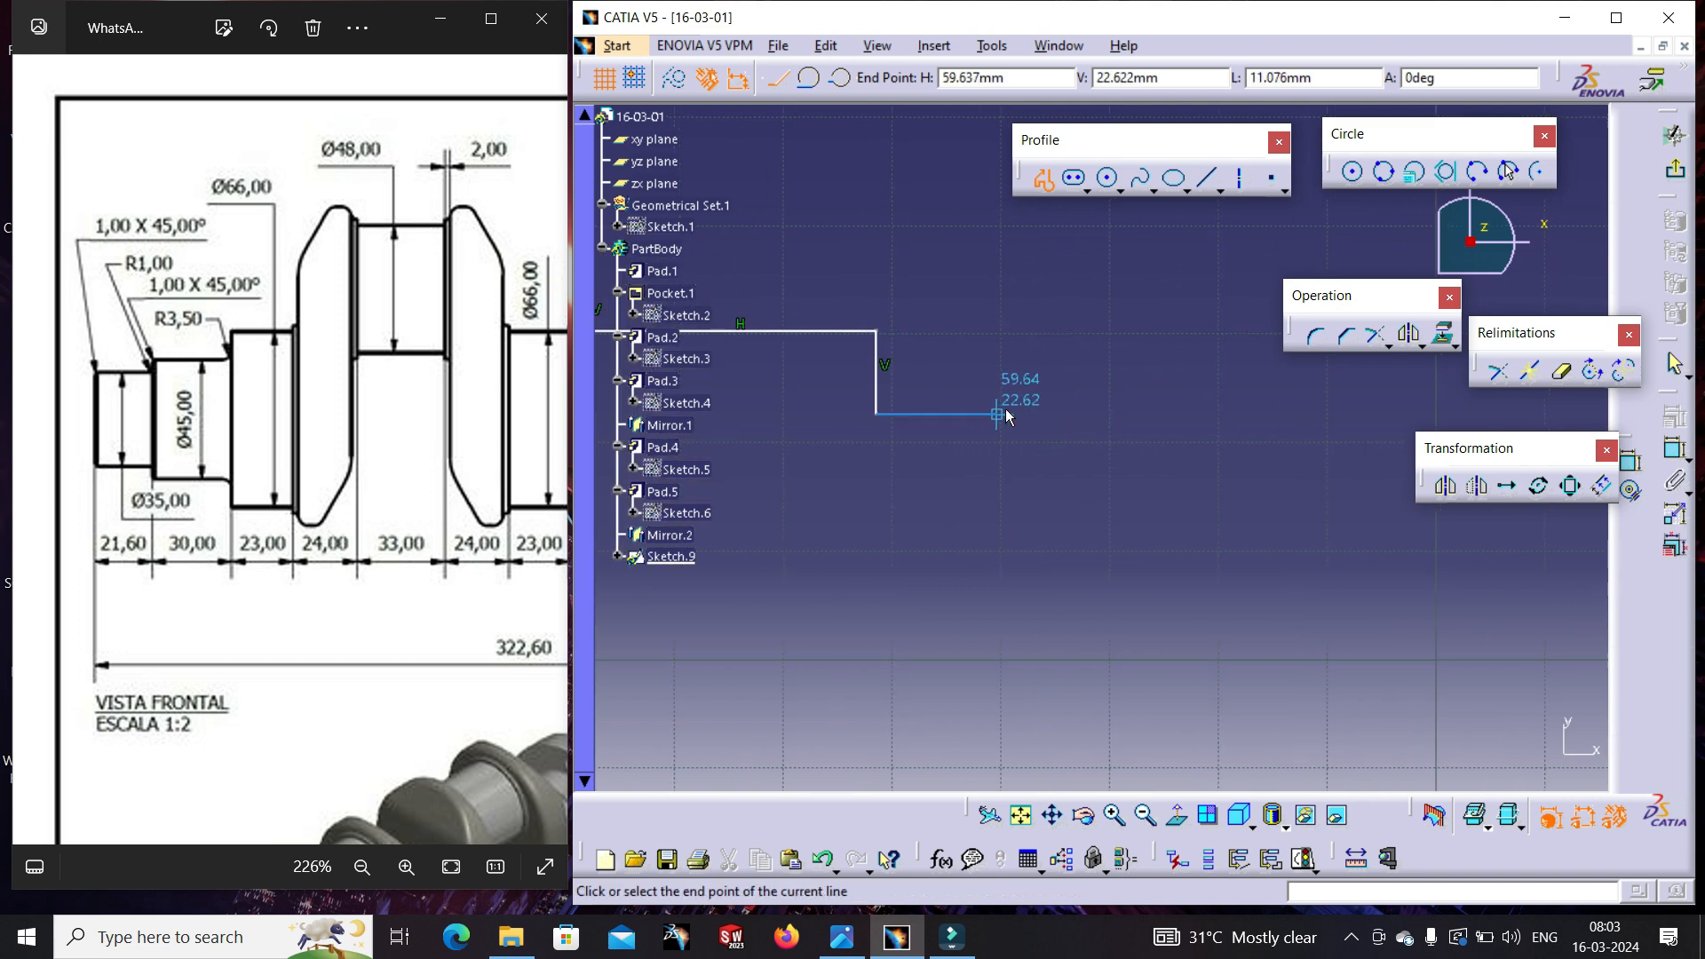
click(1114, 477)
click(1323, 481)
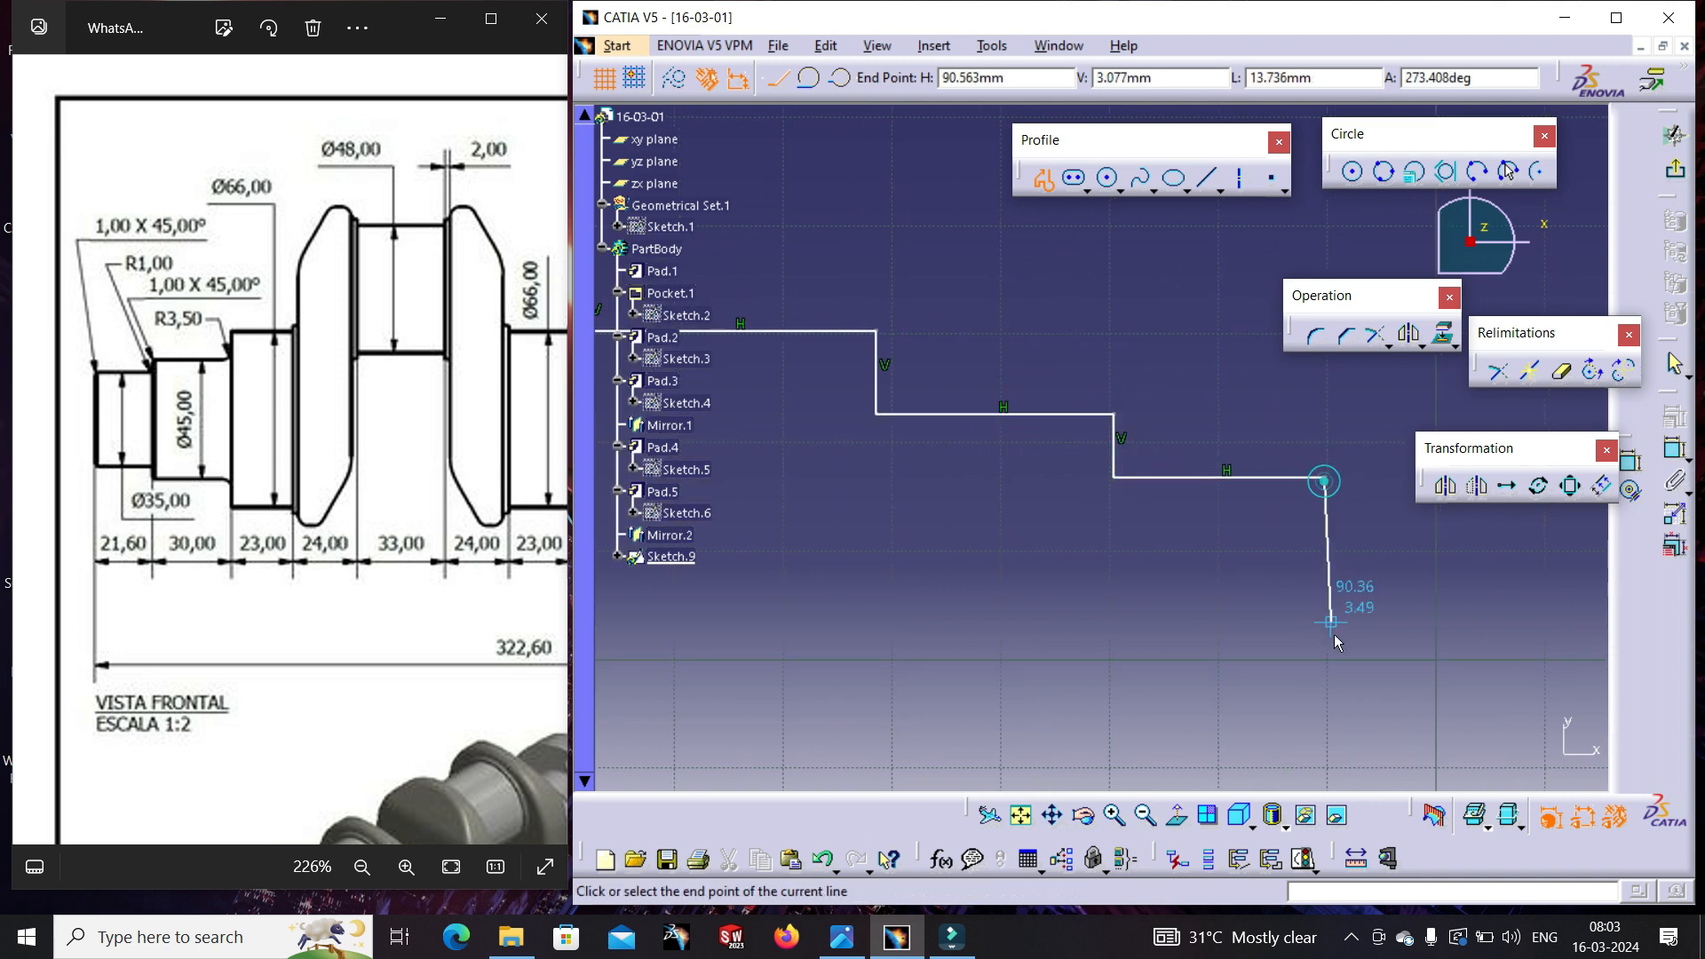
click(1324, 660)
middle_drag(781, 662, 1114, 631)
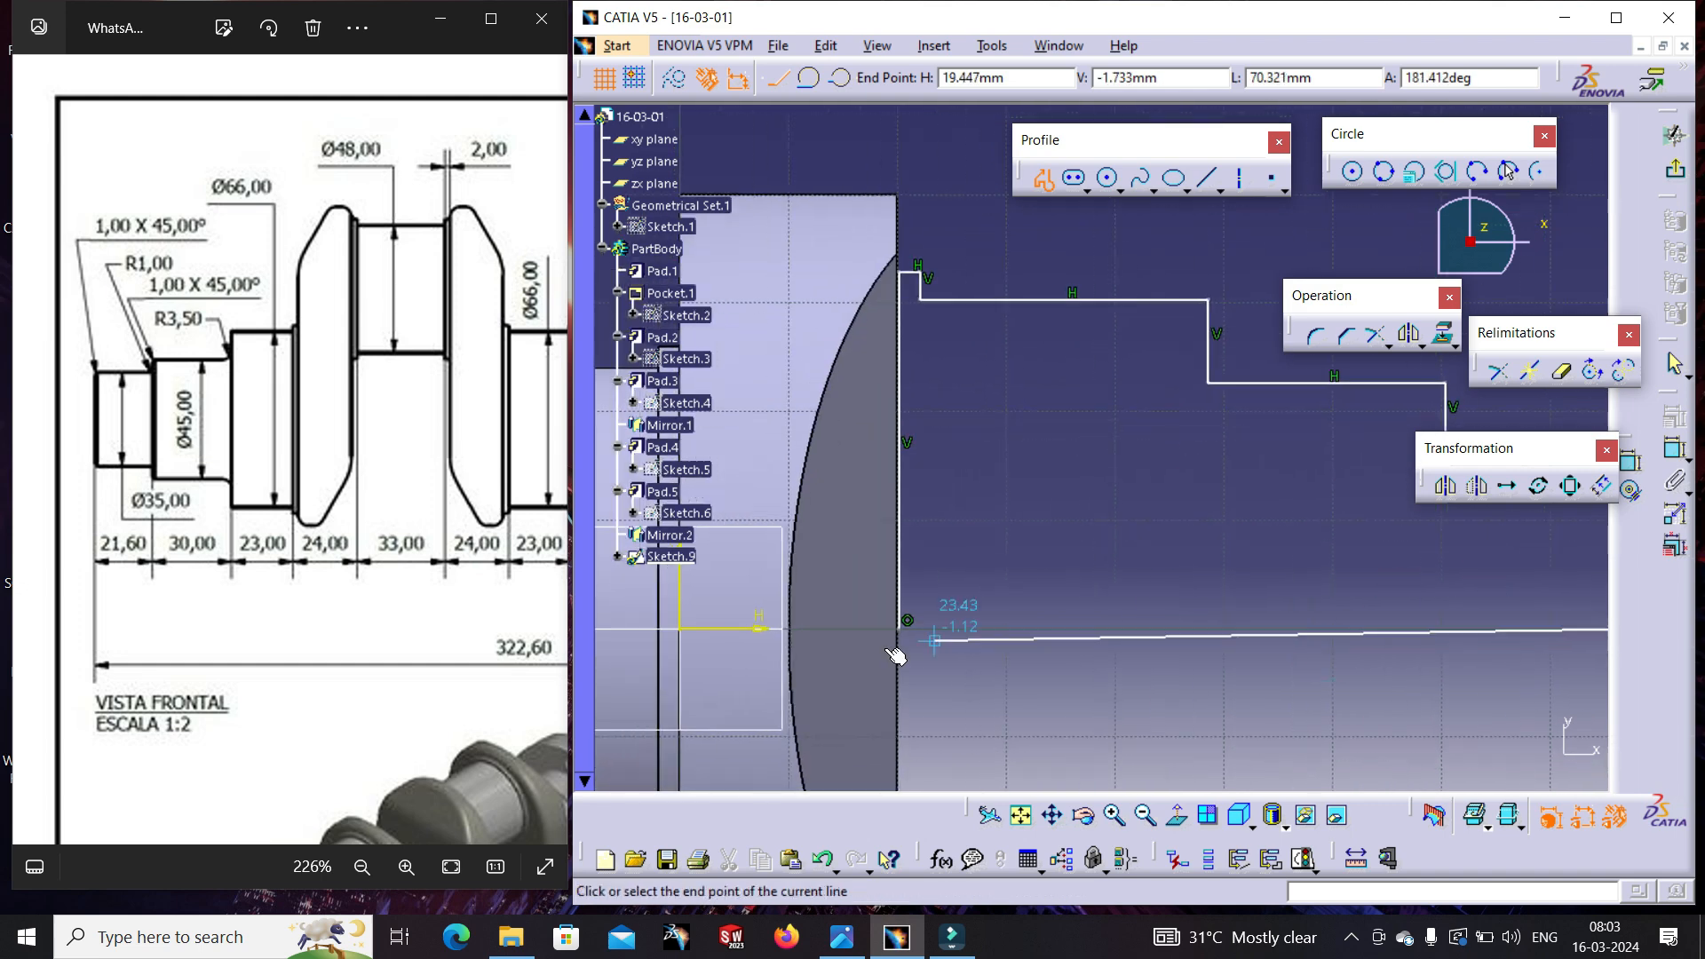
click(908, 632)
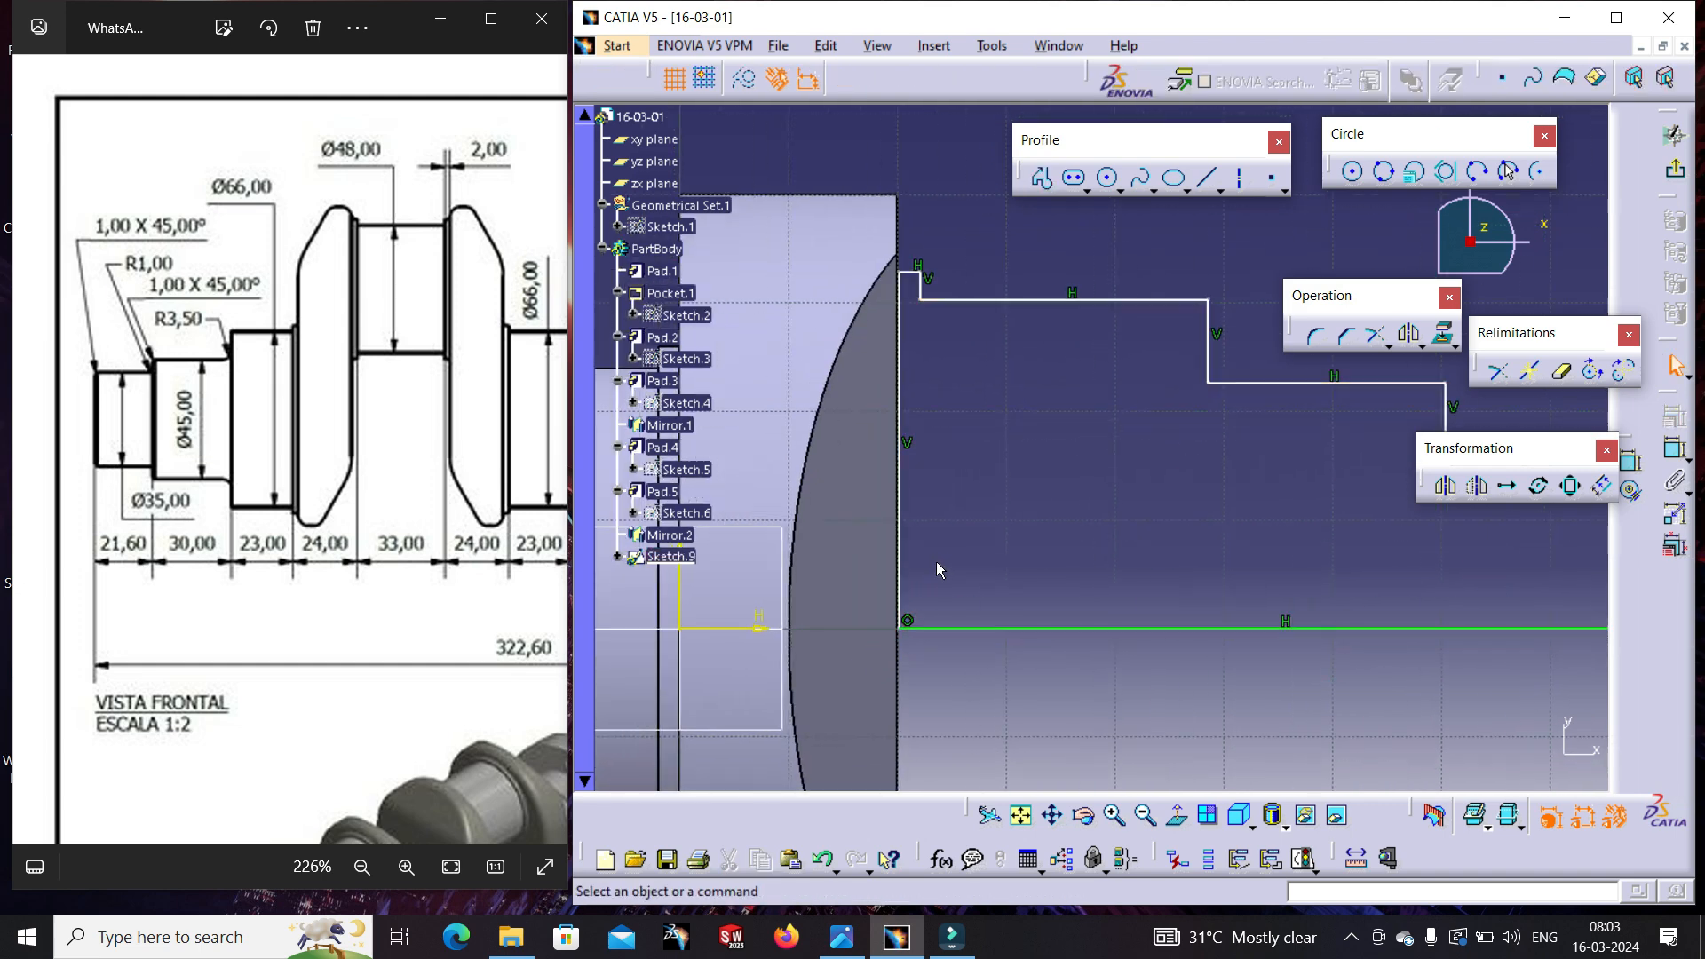
- Constrain the profile's inner vertical line coincident with the outer face of the web
drag(903, 522, 922, 522)
ctrl+click(897, 512)
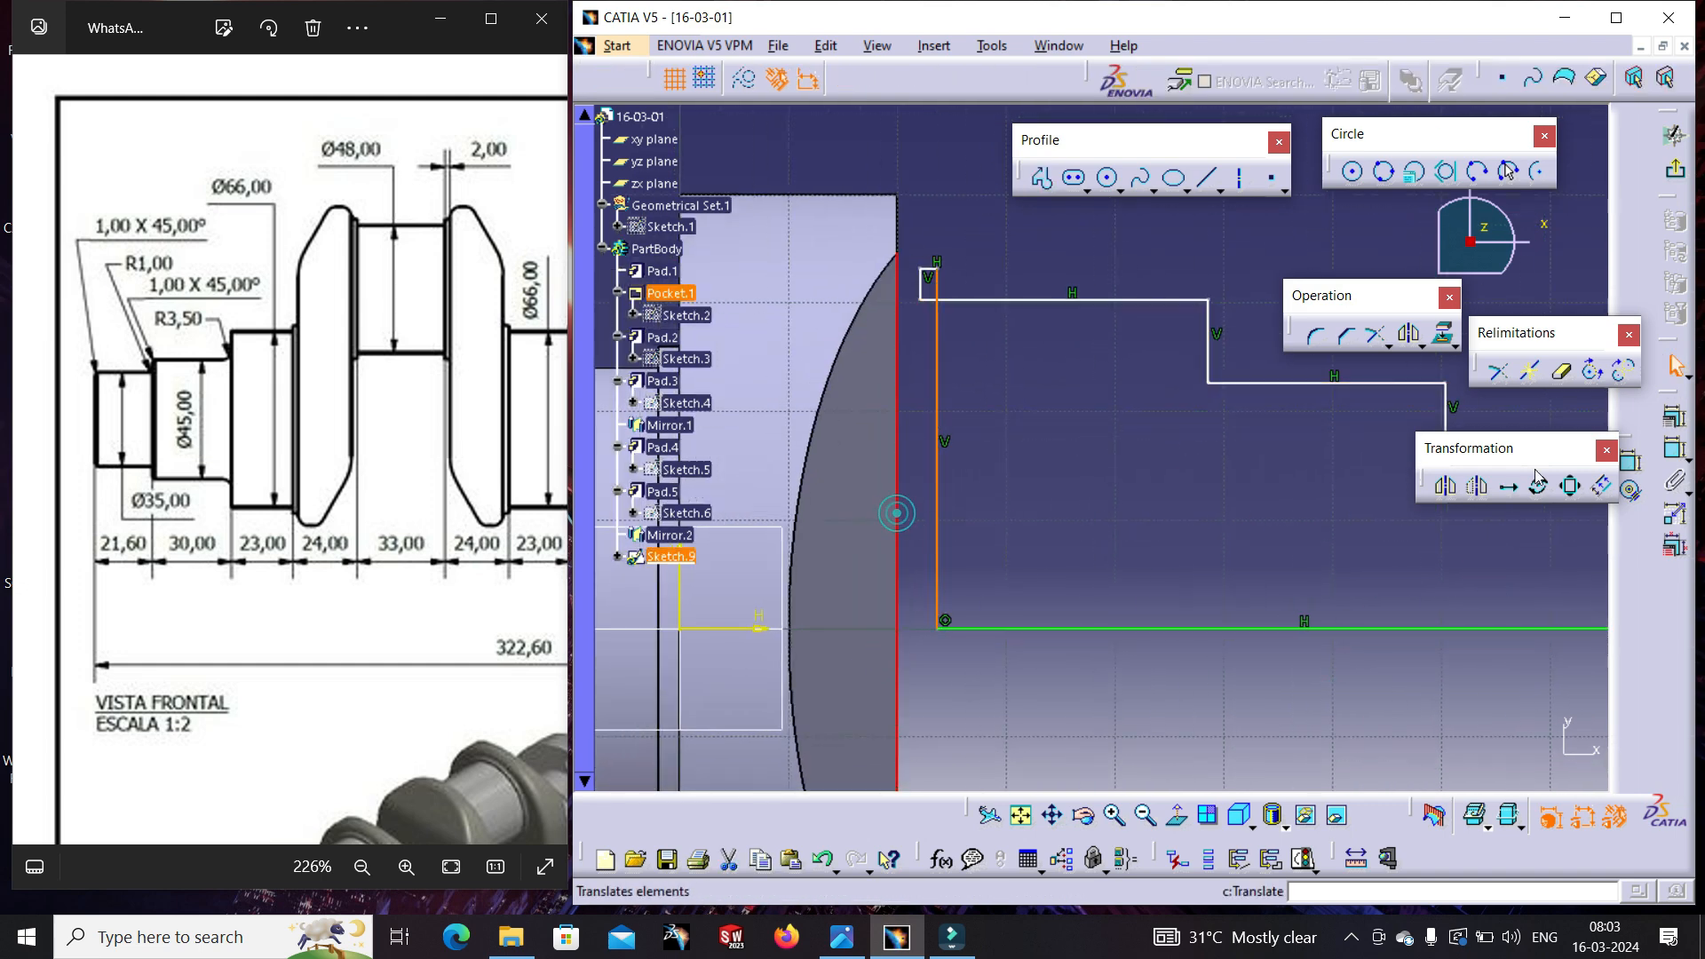
click(1679, 415)
click(1485, 545)
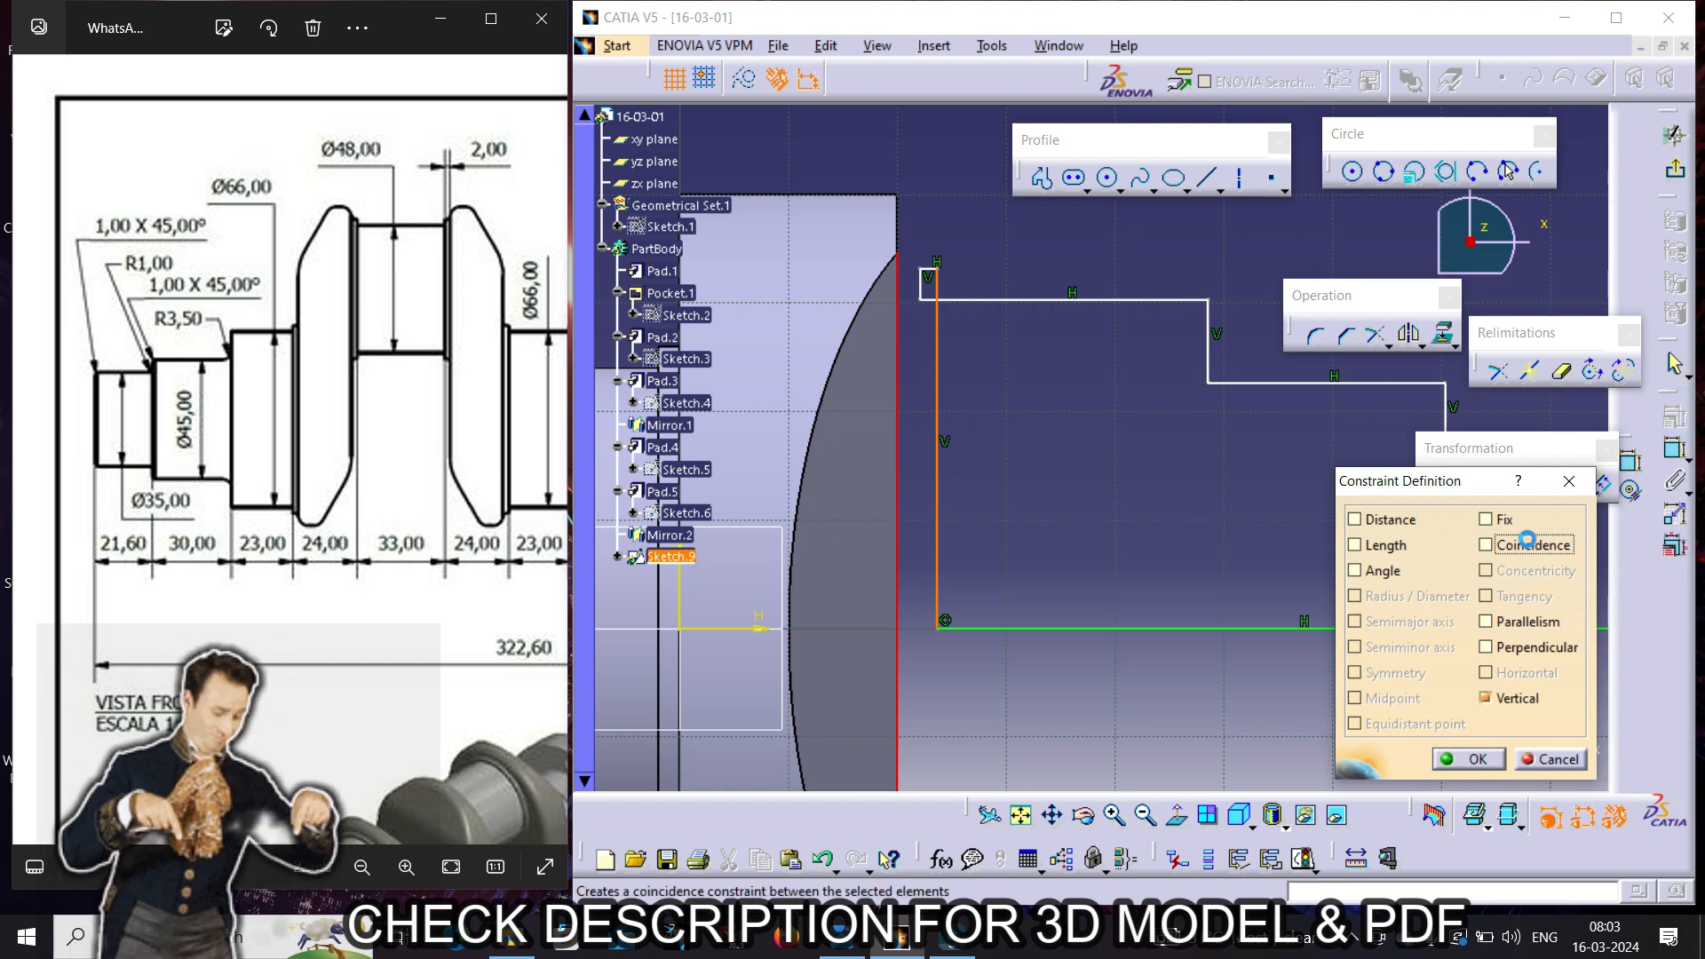
click(1461, 761)
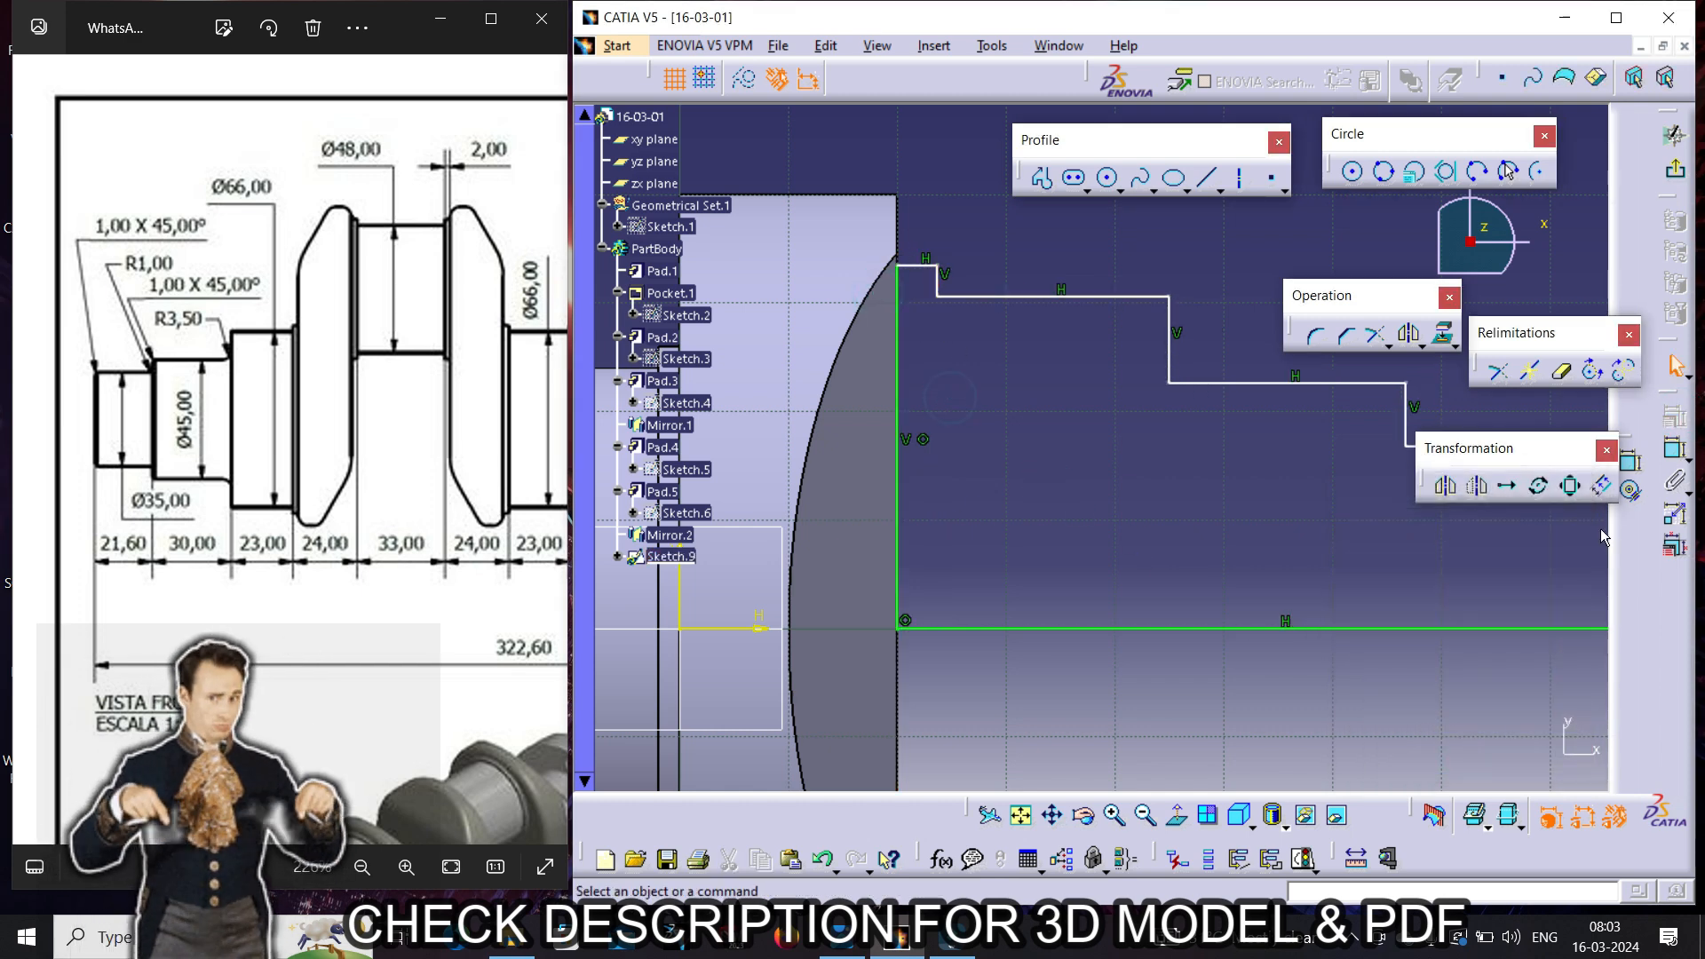
- Dimension the length of the narrow shoulder beside the web and set it to 2 mm
click(916, 268)
click(982, 190)
double_click(986, 189)
text(2)
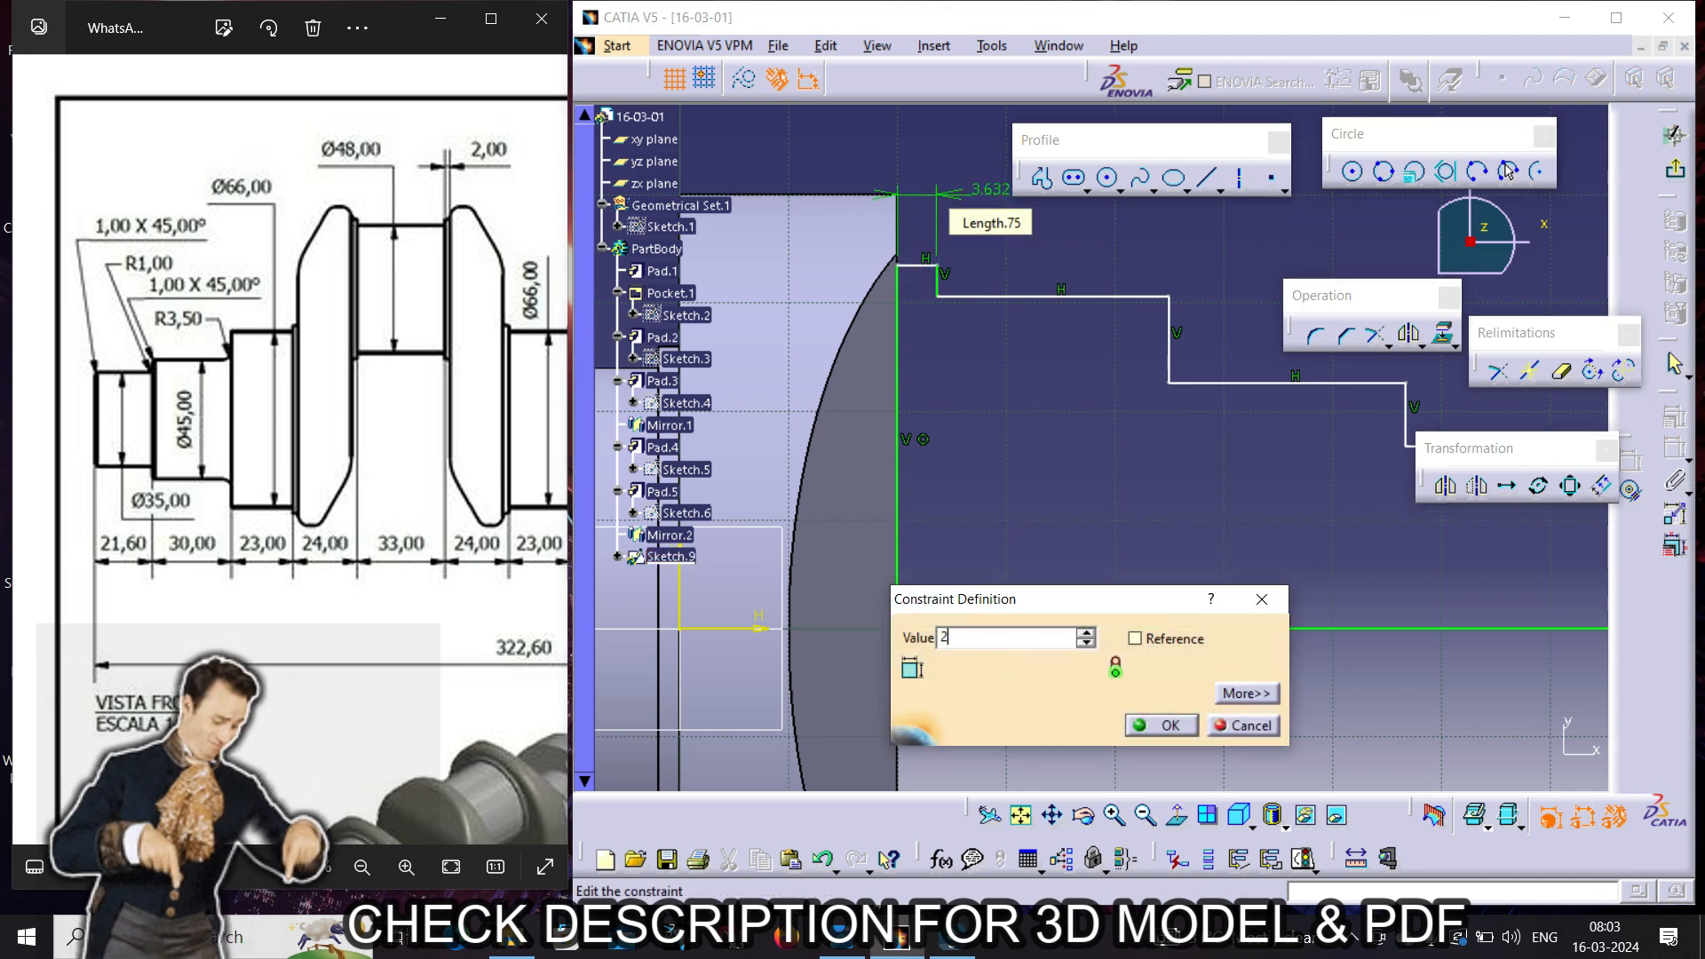
key(Return)
- Dimension the length of the journal step next to the shoulder and set it to 23 mm
click(1042, 297)
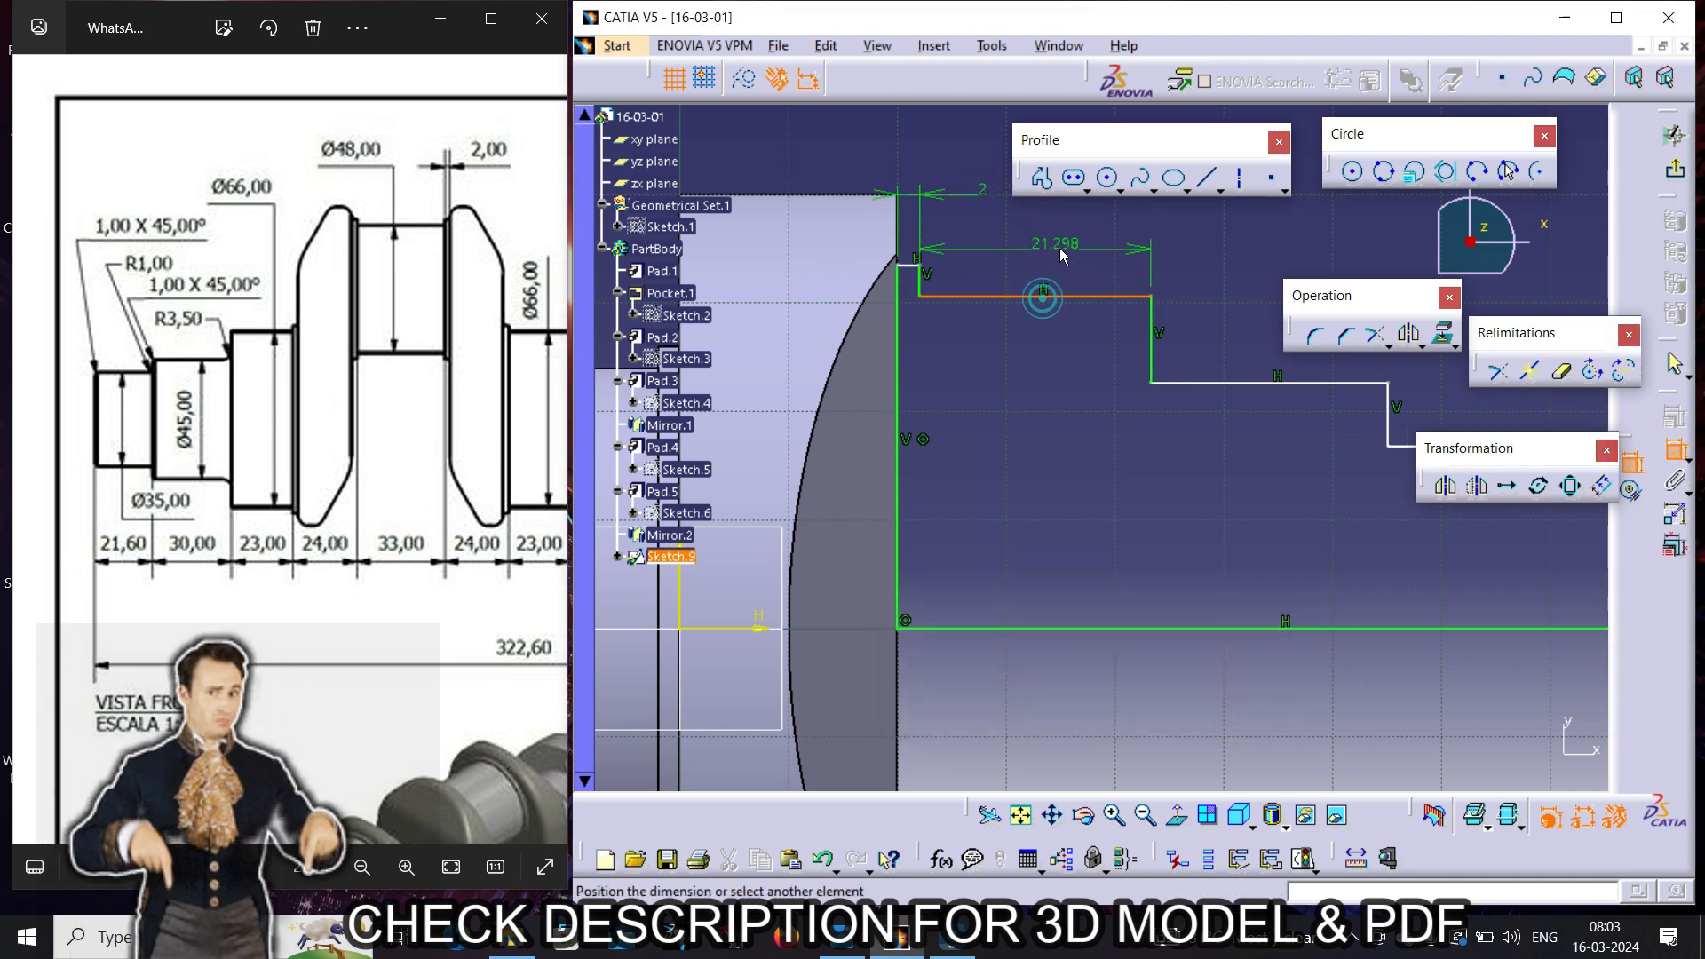
click(1064, 254)
double_click(1070, 249)
text(23mm)
key(Return)
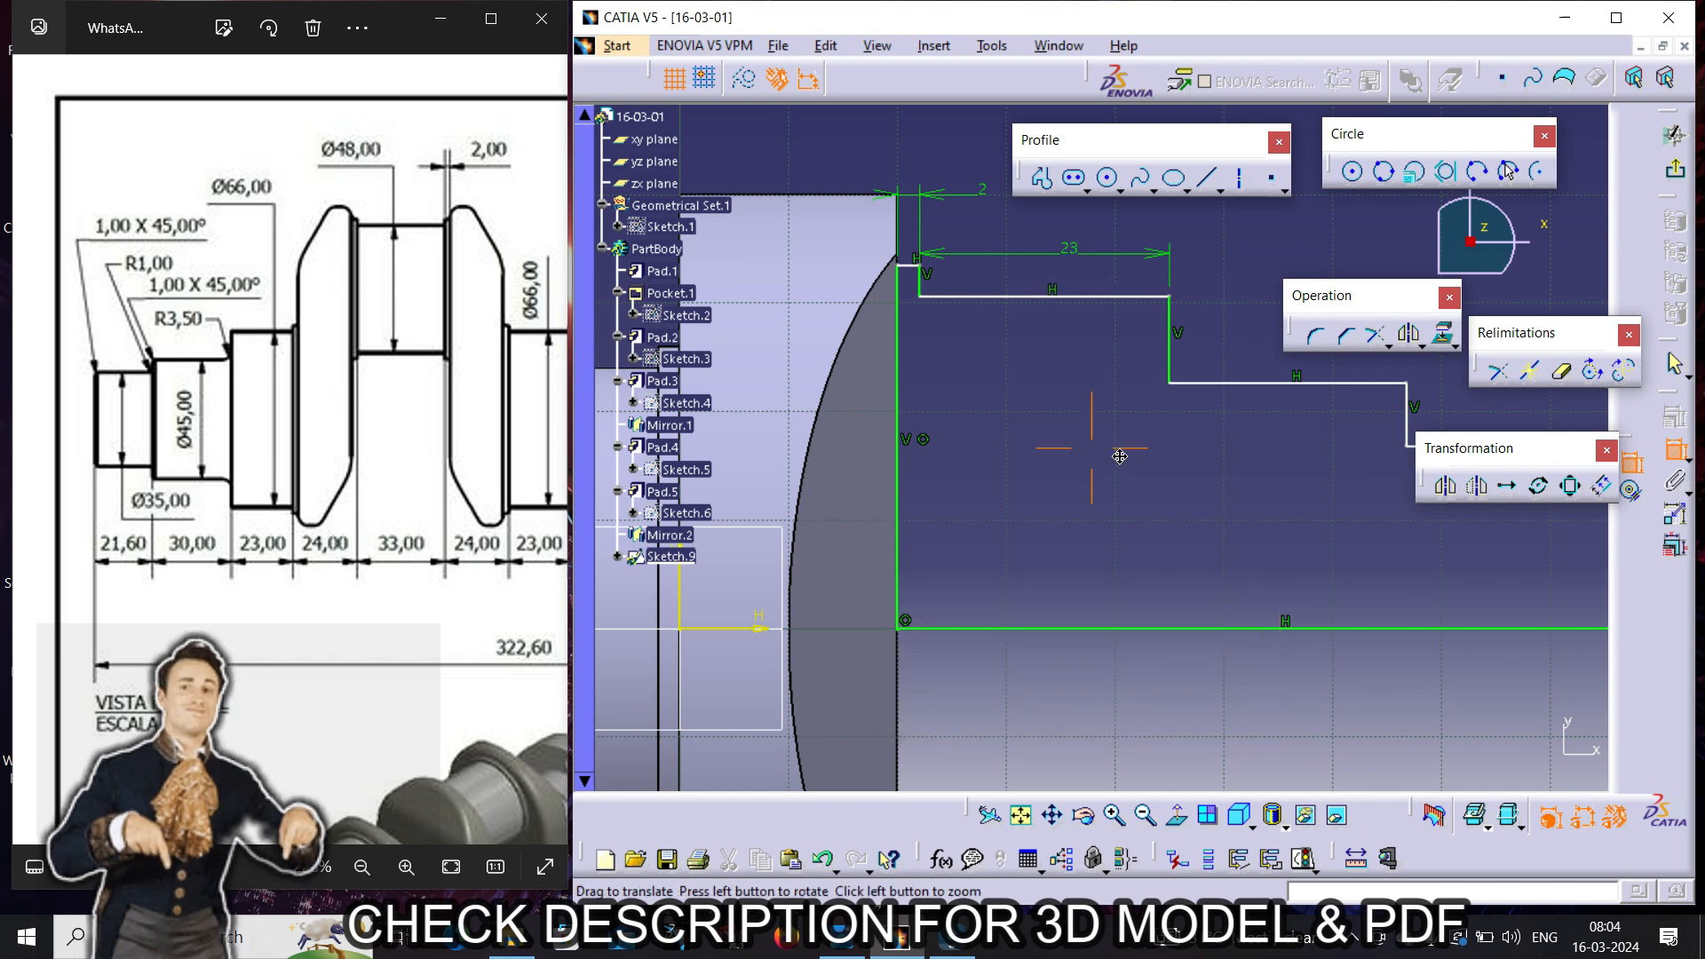
- Dimension the length of the middle shaft step and set it to 30 mm
middle_drag(1119, 456, 882, 460)
click(1004, 393)
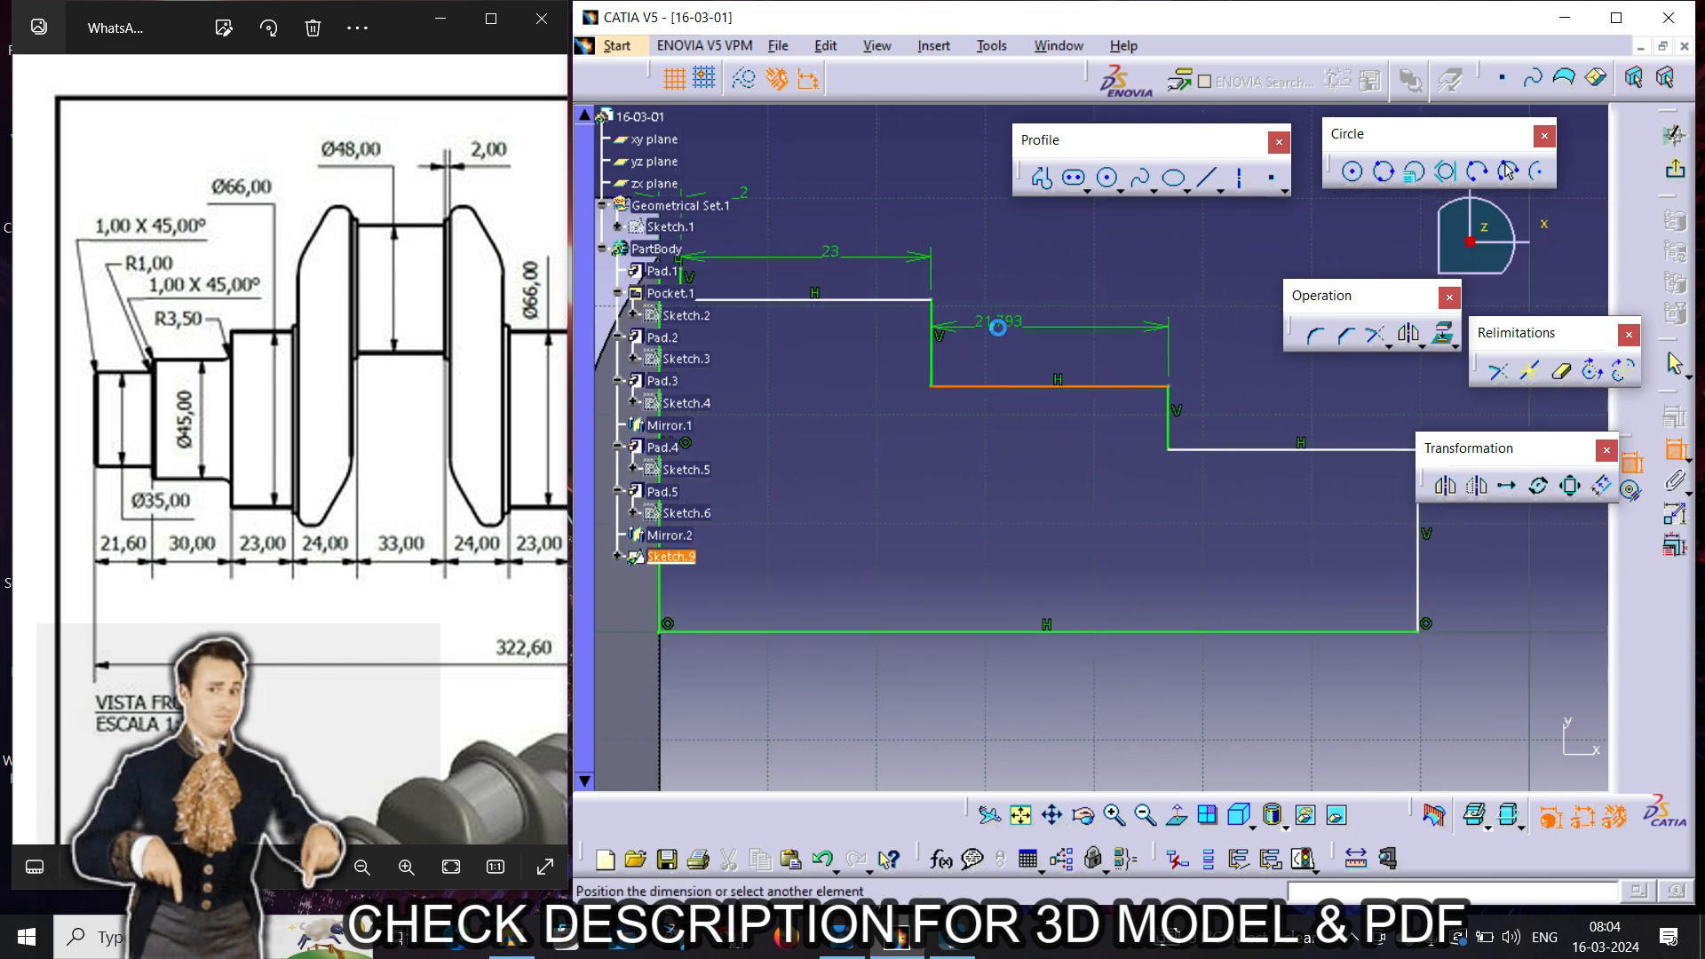
click(1004, 321)
double_click(1013, 318)
text(30mm)
key(Return)
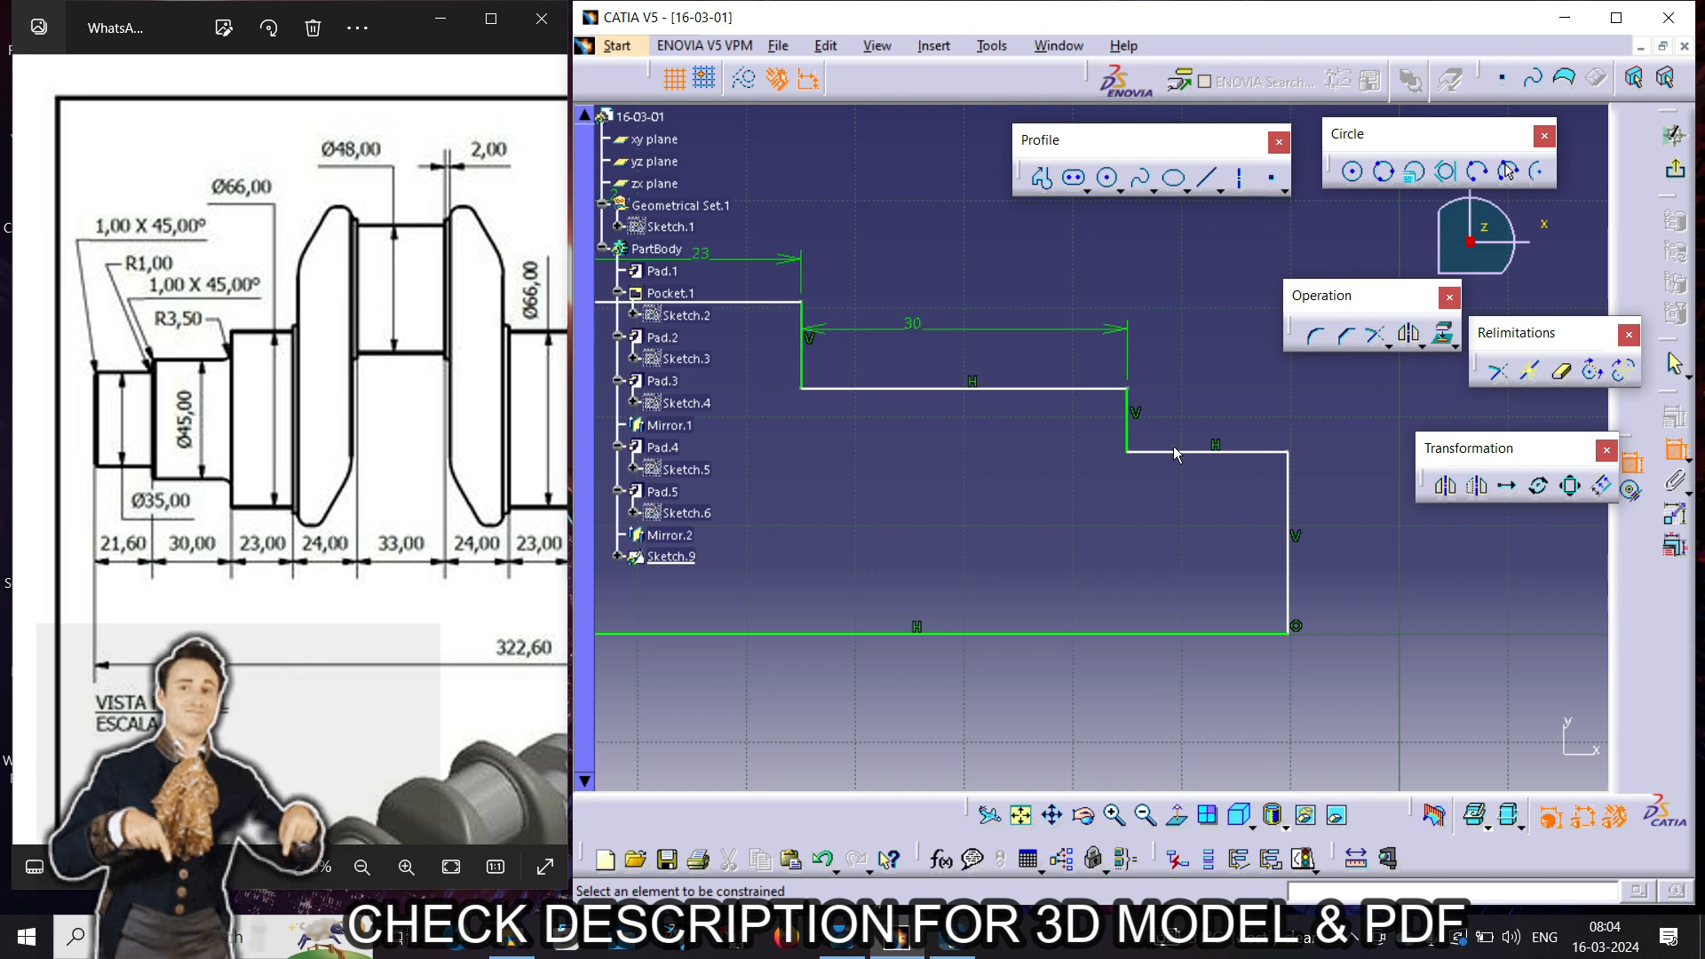
- Dimension the length of the outermost shaft step and set it to 21.60 mm
click(1175, 453)
click(1186, 404)
double_click(1181, 407)
text(21.60)
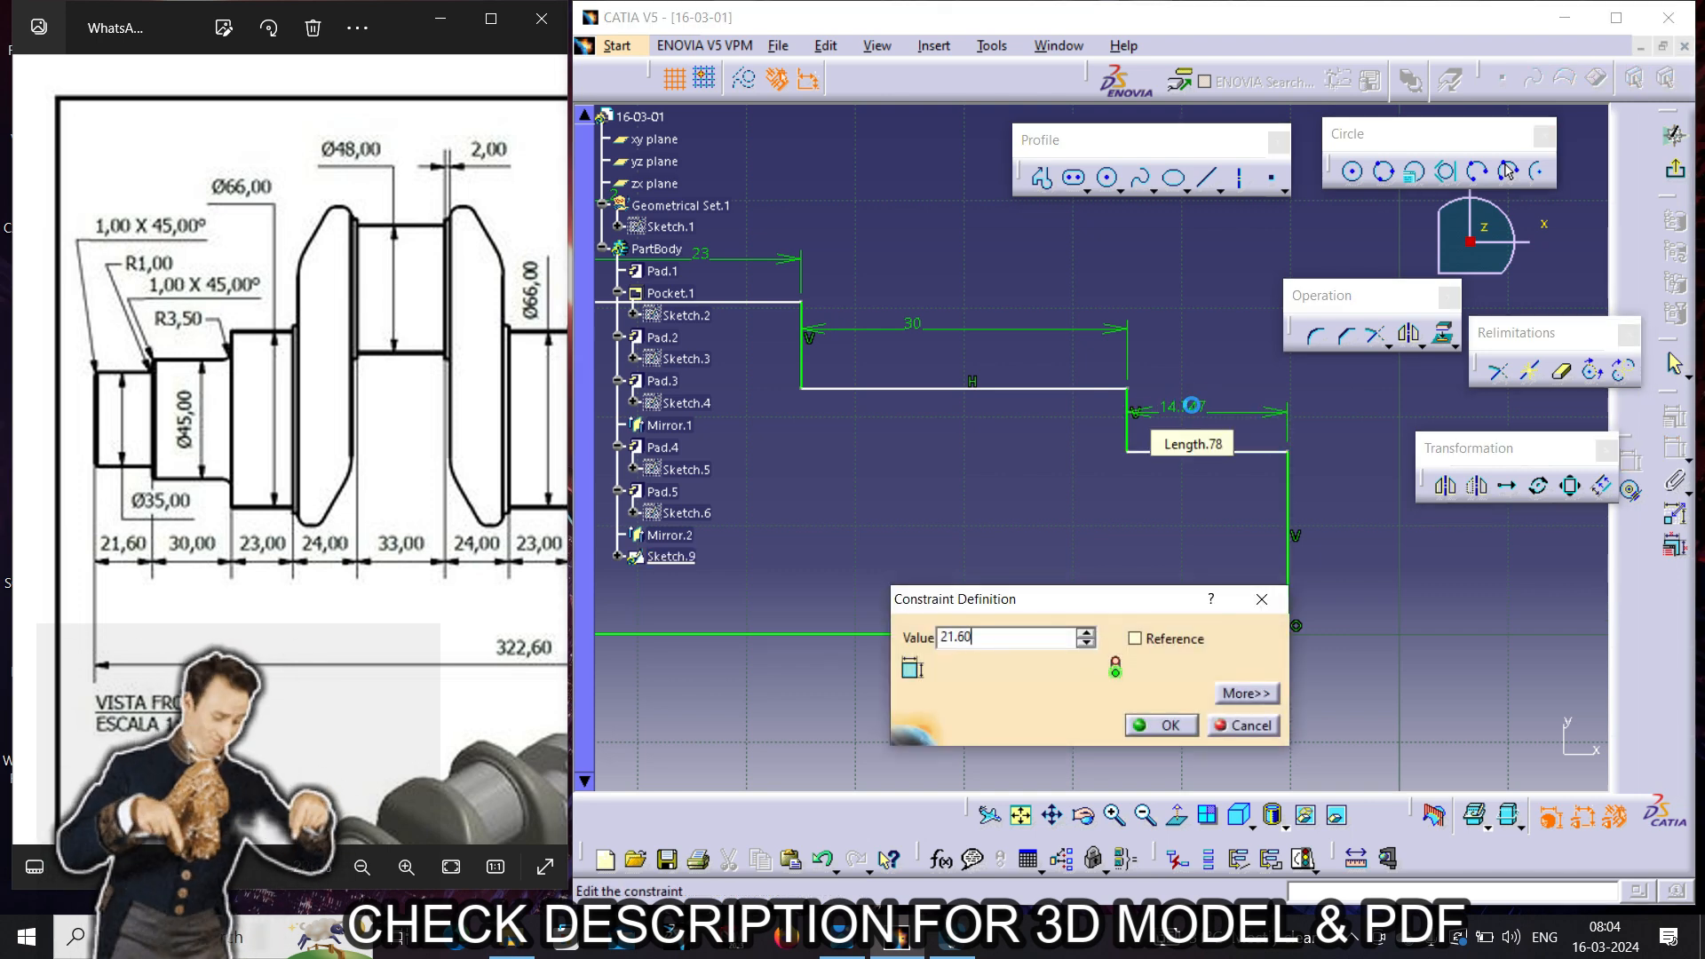
key(Return)
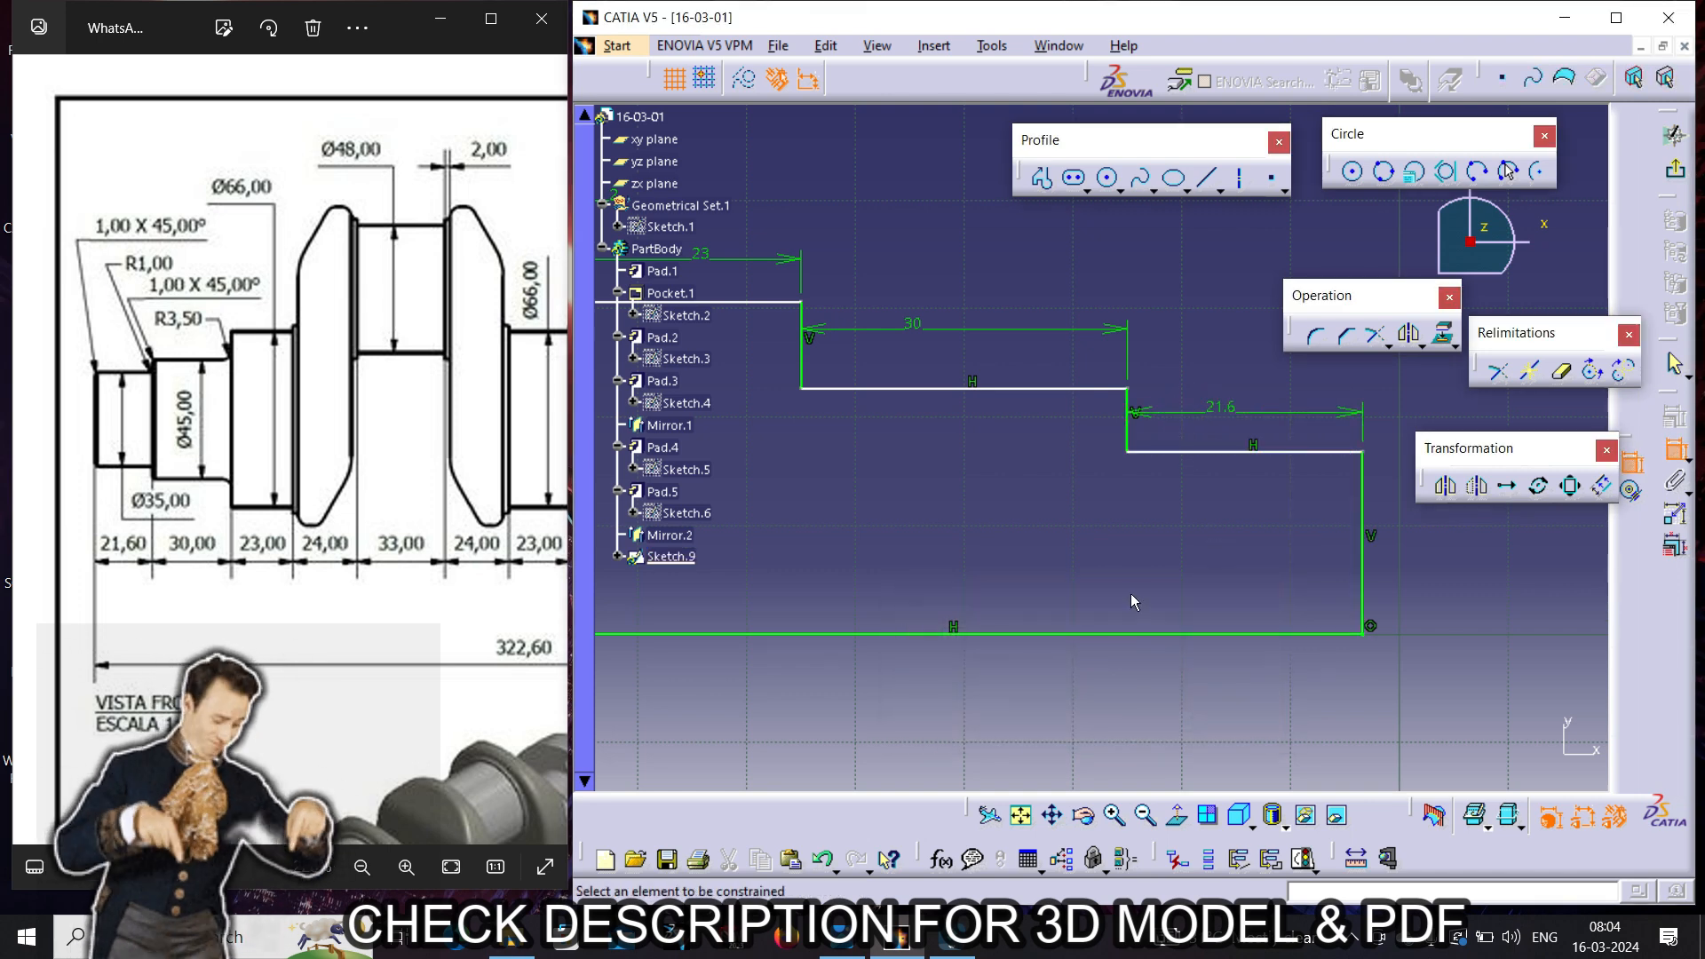
- Dimension the outermost shaft step's height from the horizontal axis line and set it to 17.5 mm
mouse_move(1133, 601)
middle_down()
mouse_move(1221, 580)
mouse_move(1251, 660)
middle_up()
click(1221, 579)
middle_drag(999, 574, 1095, 628)
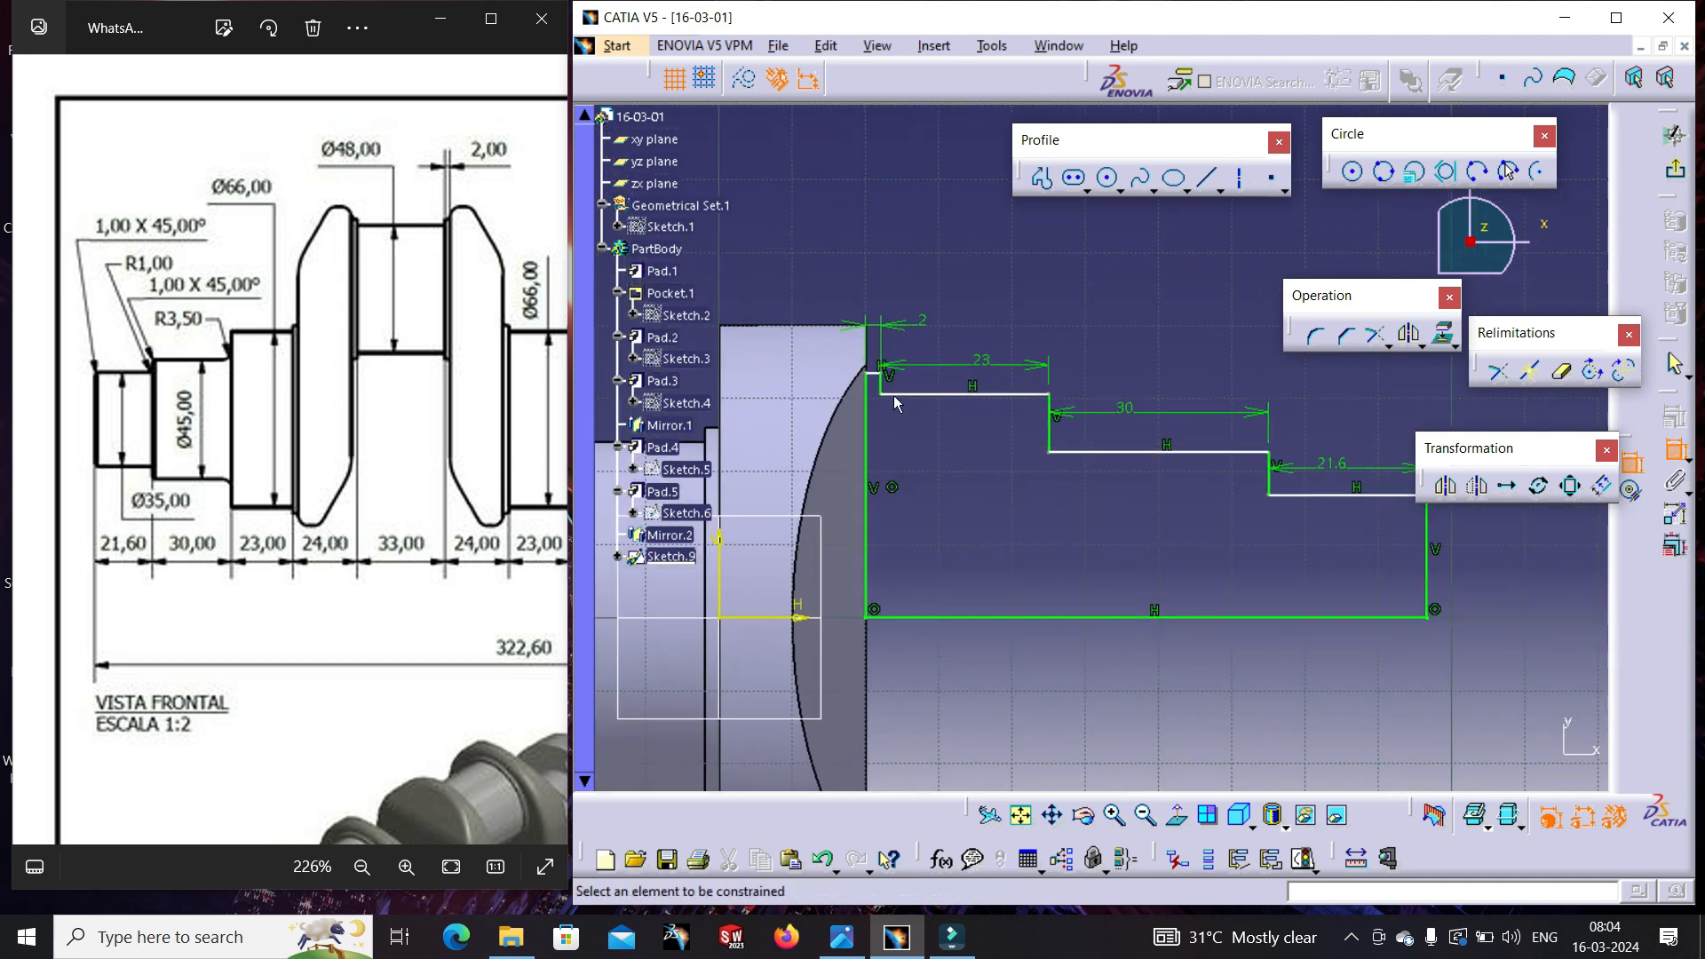
click(1393, 495)
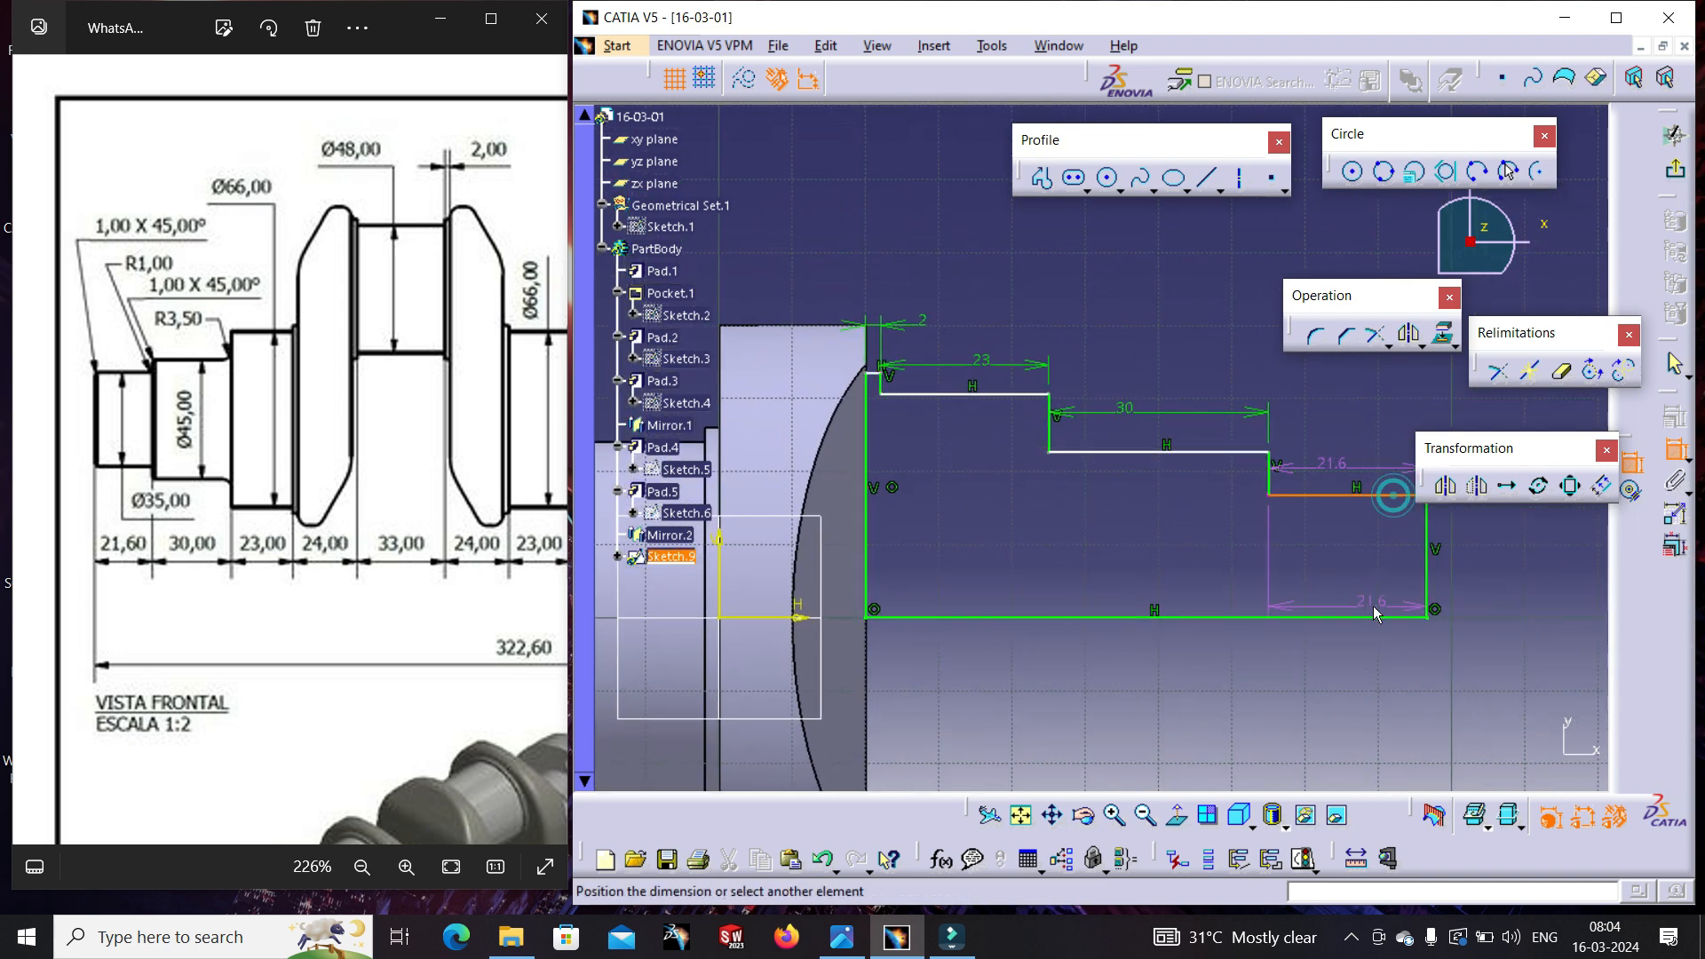
click(1375, 616)
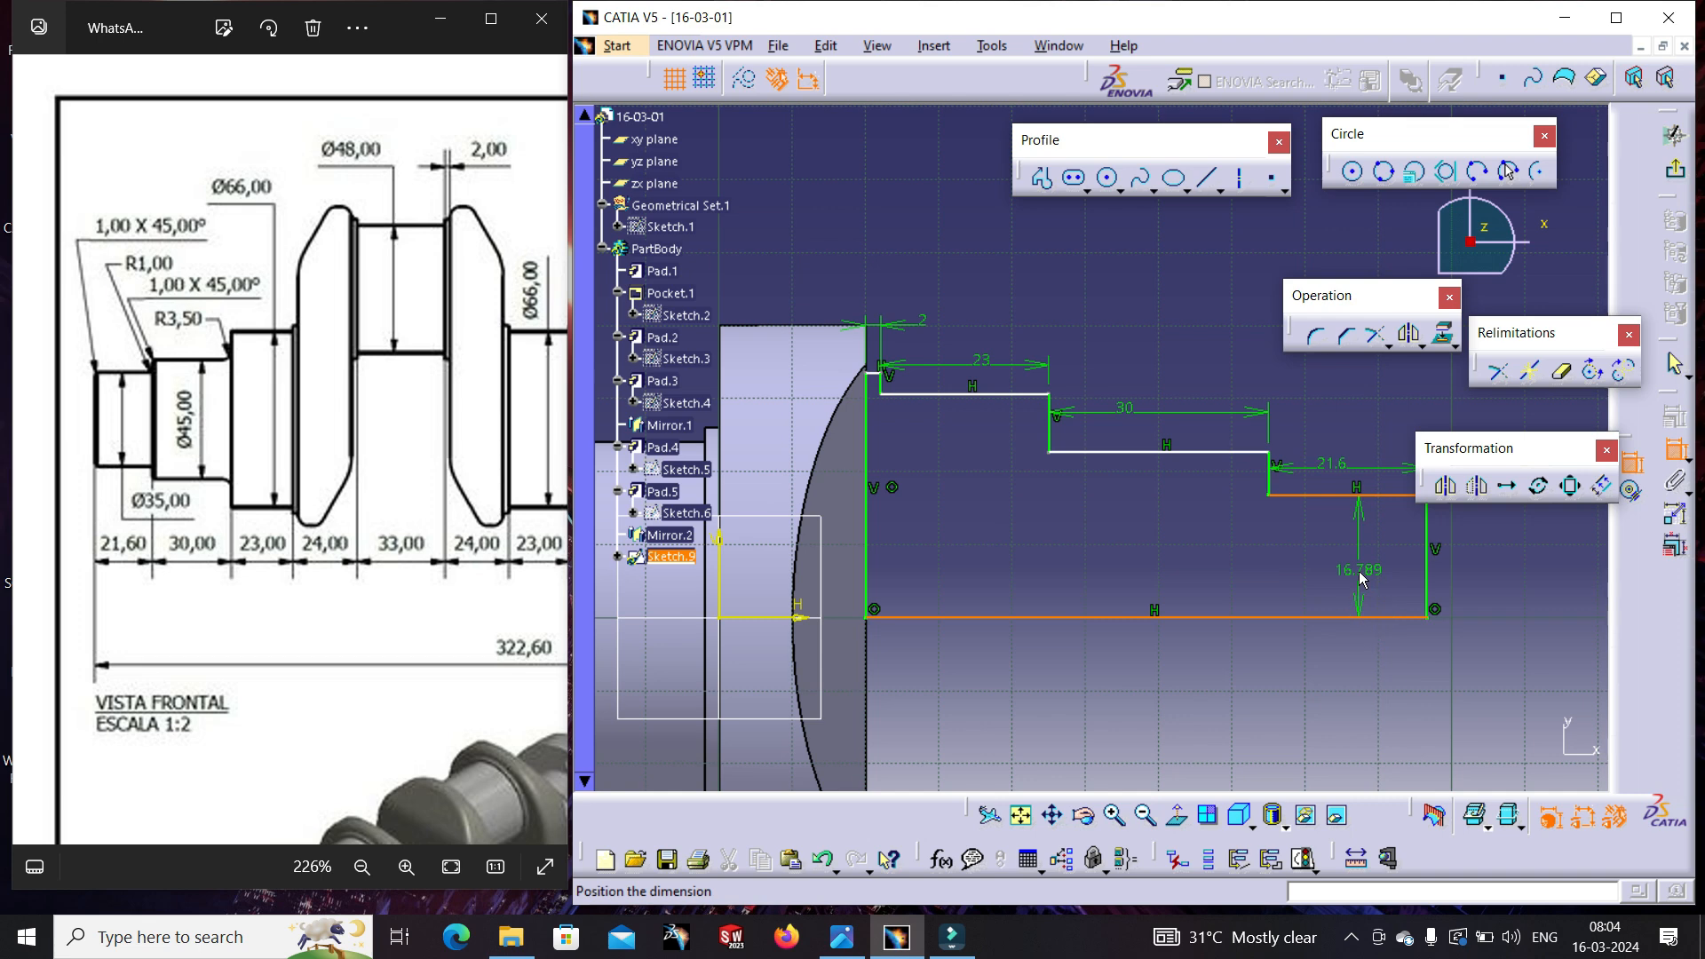
click(1363, 577)
double_click(1364, 573)
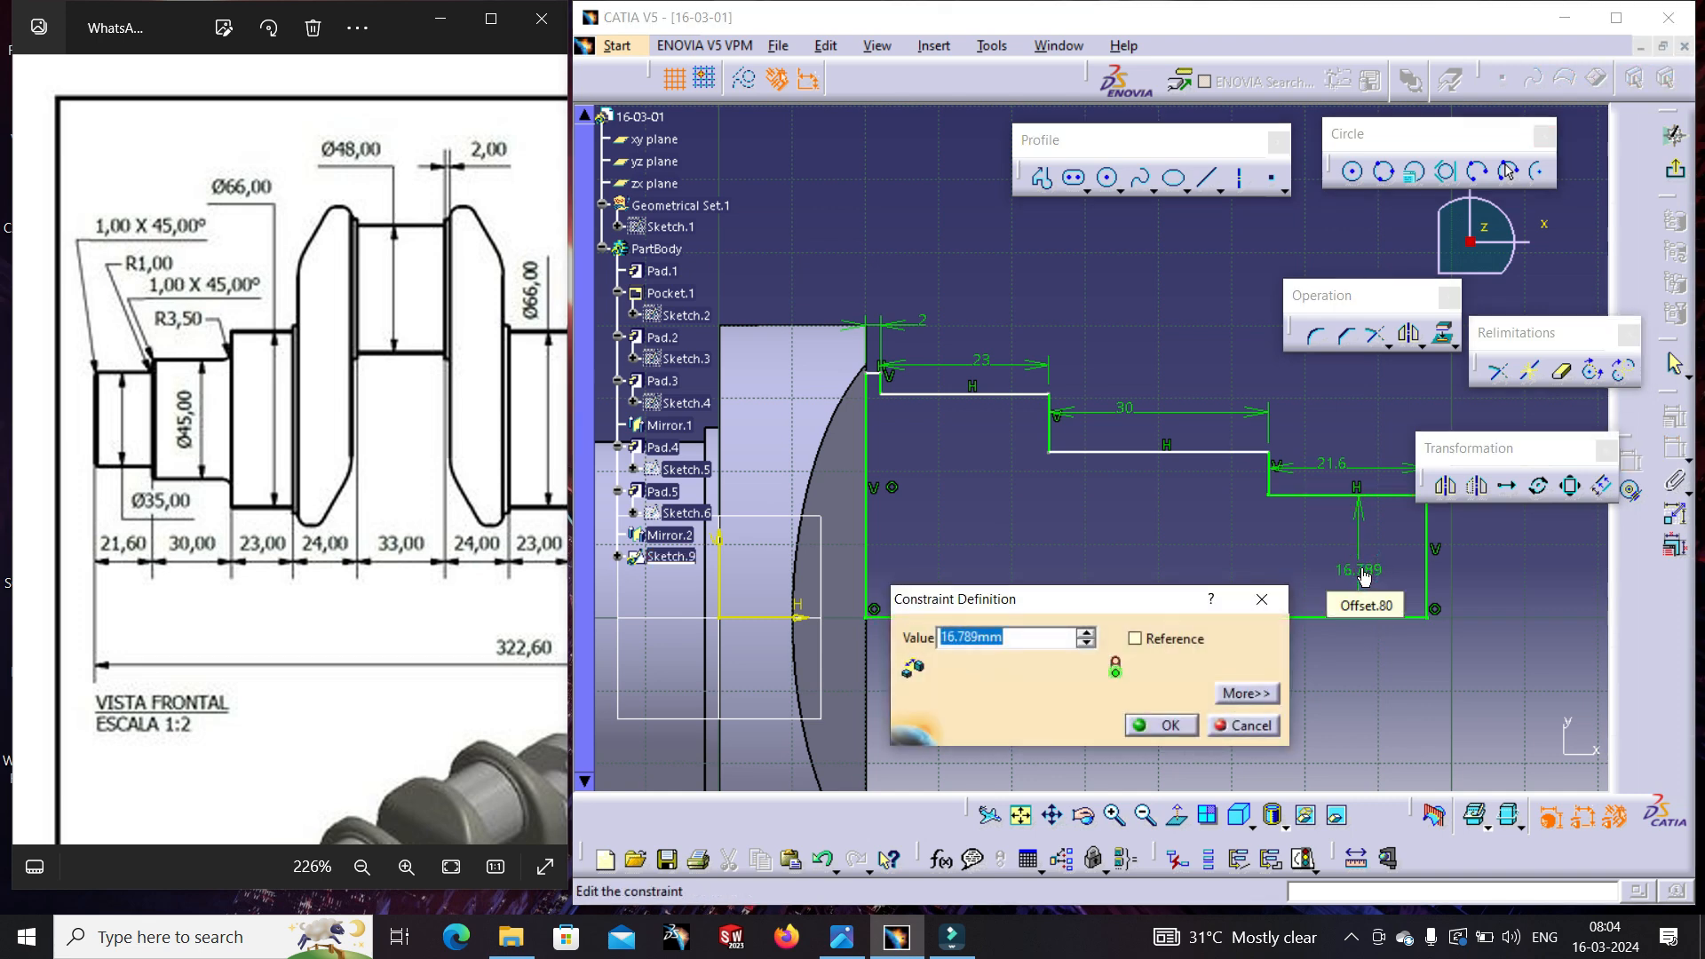
text(17.5)
key(Return)
- Dimension the middle shaft step's height from the horizontal axis line and set it to 22.5 mm
click(1214, 452)
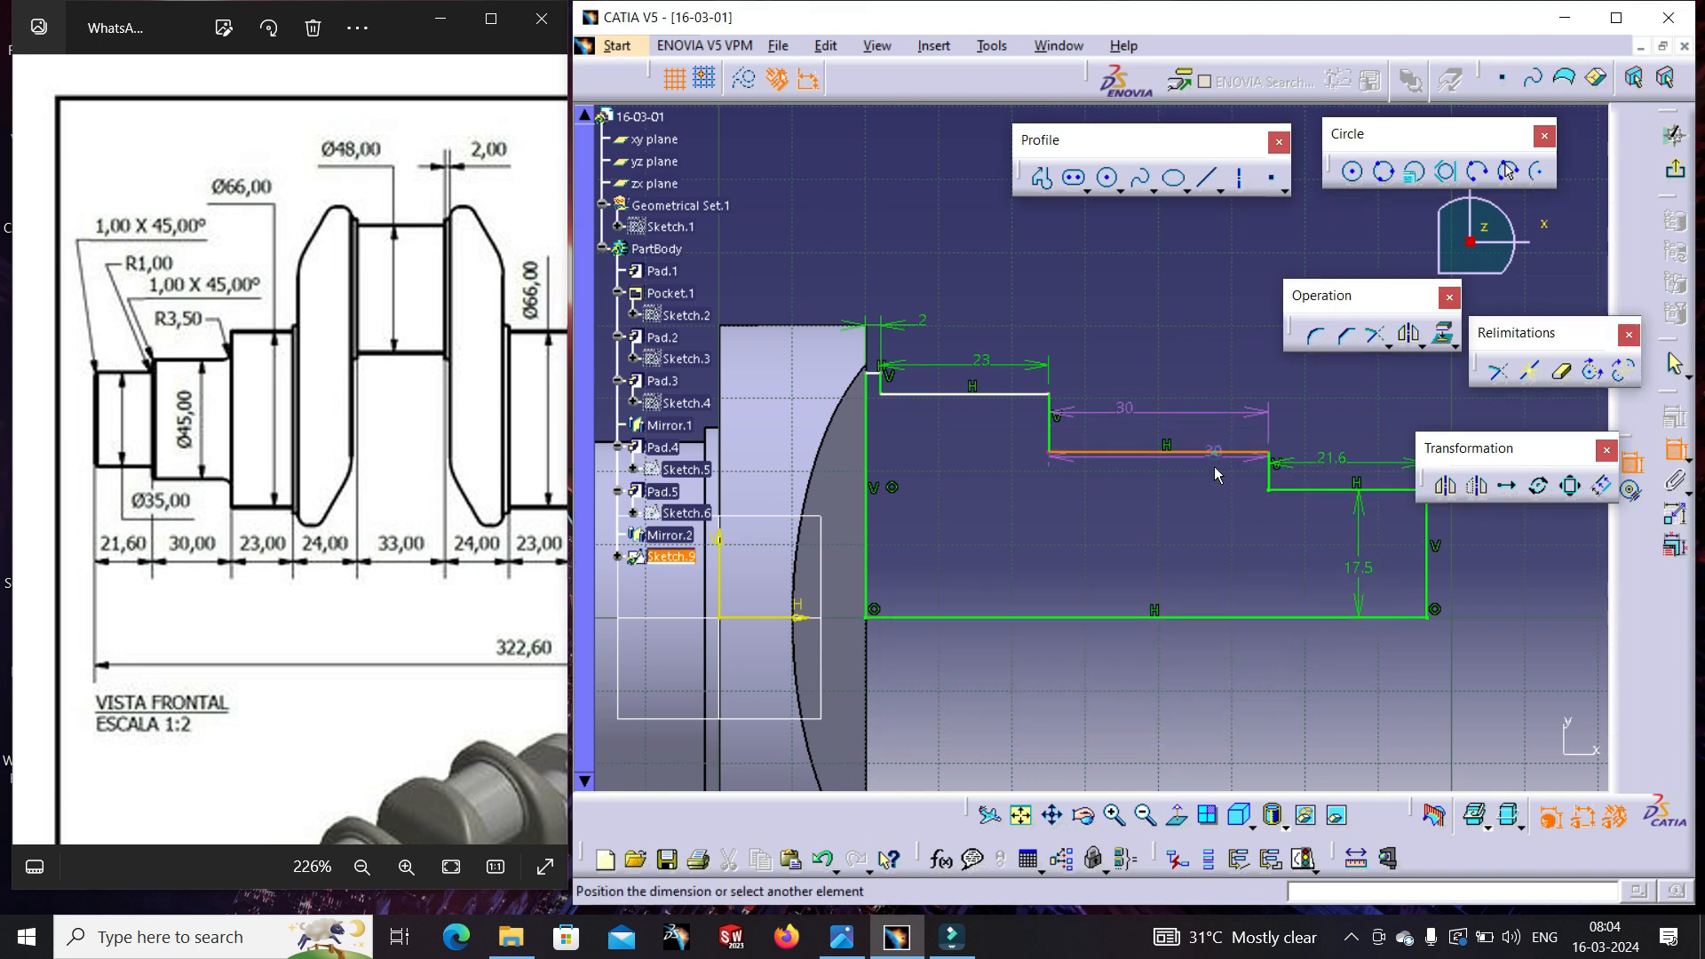
click(1205, 616)
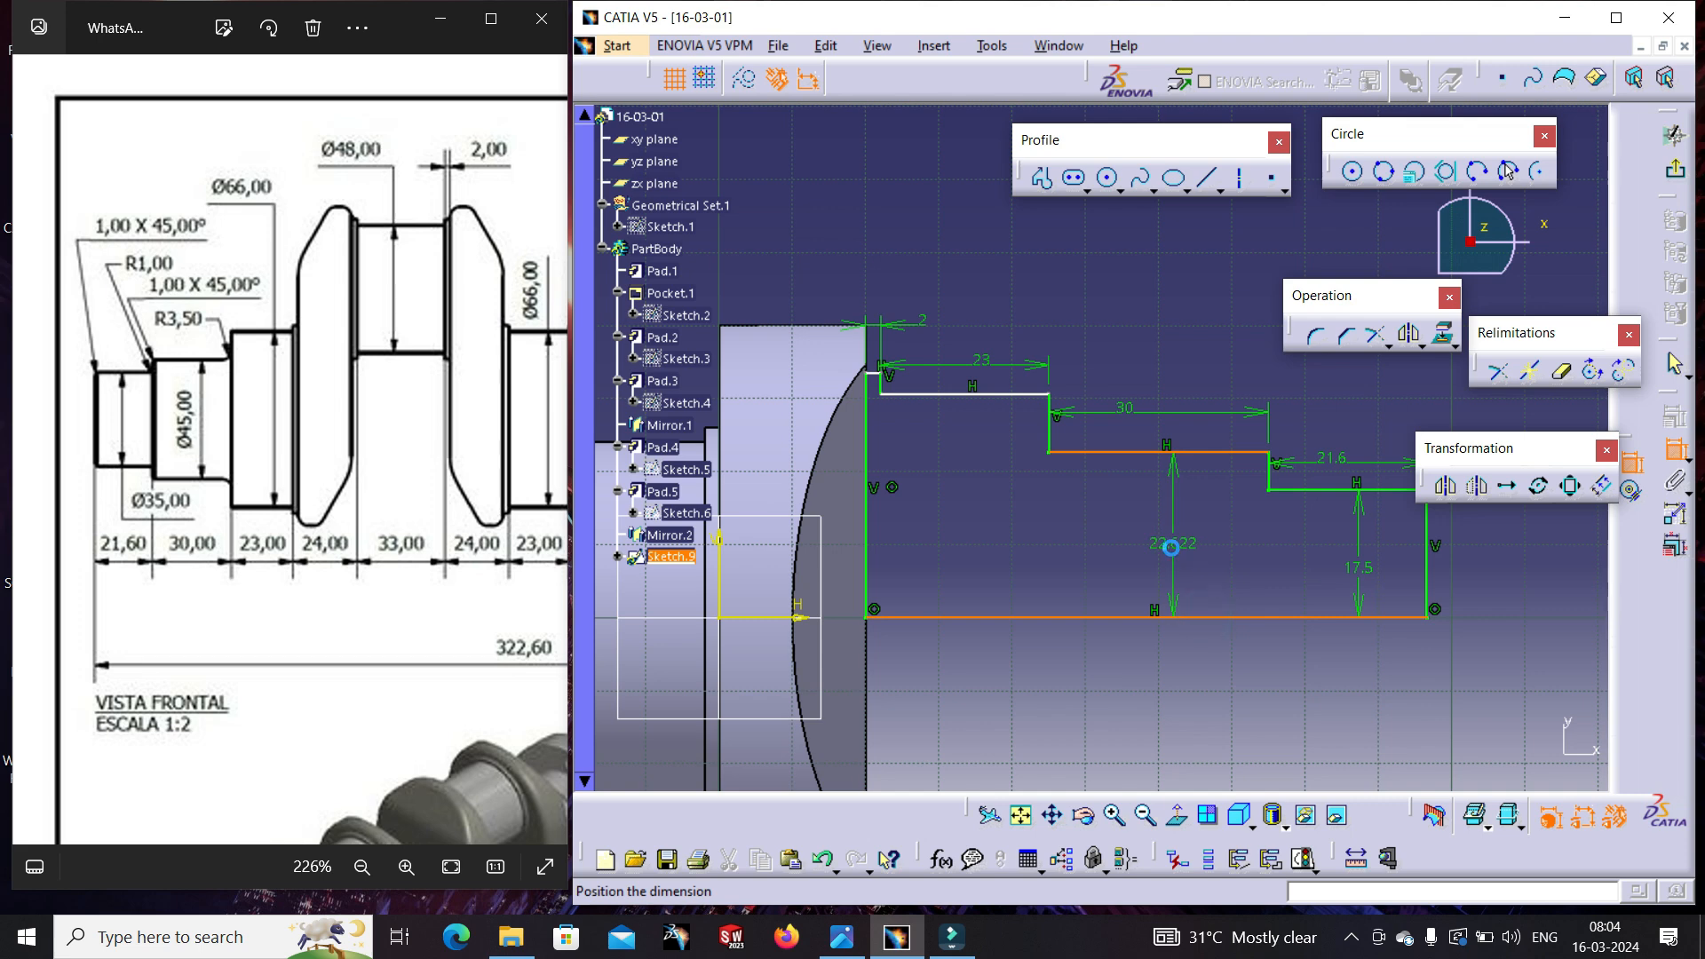
click(1172, 547)
double_click(1182, 545)
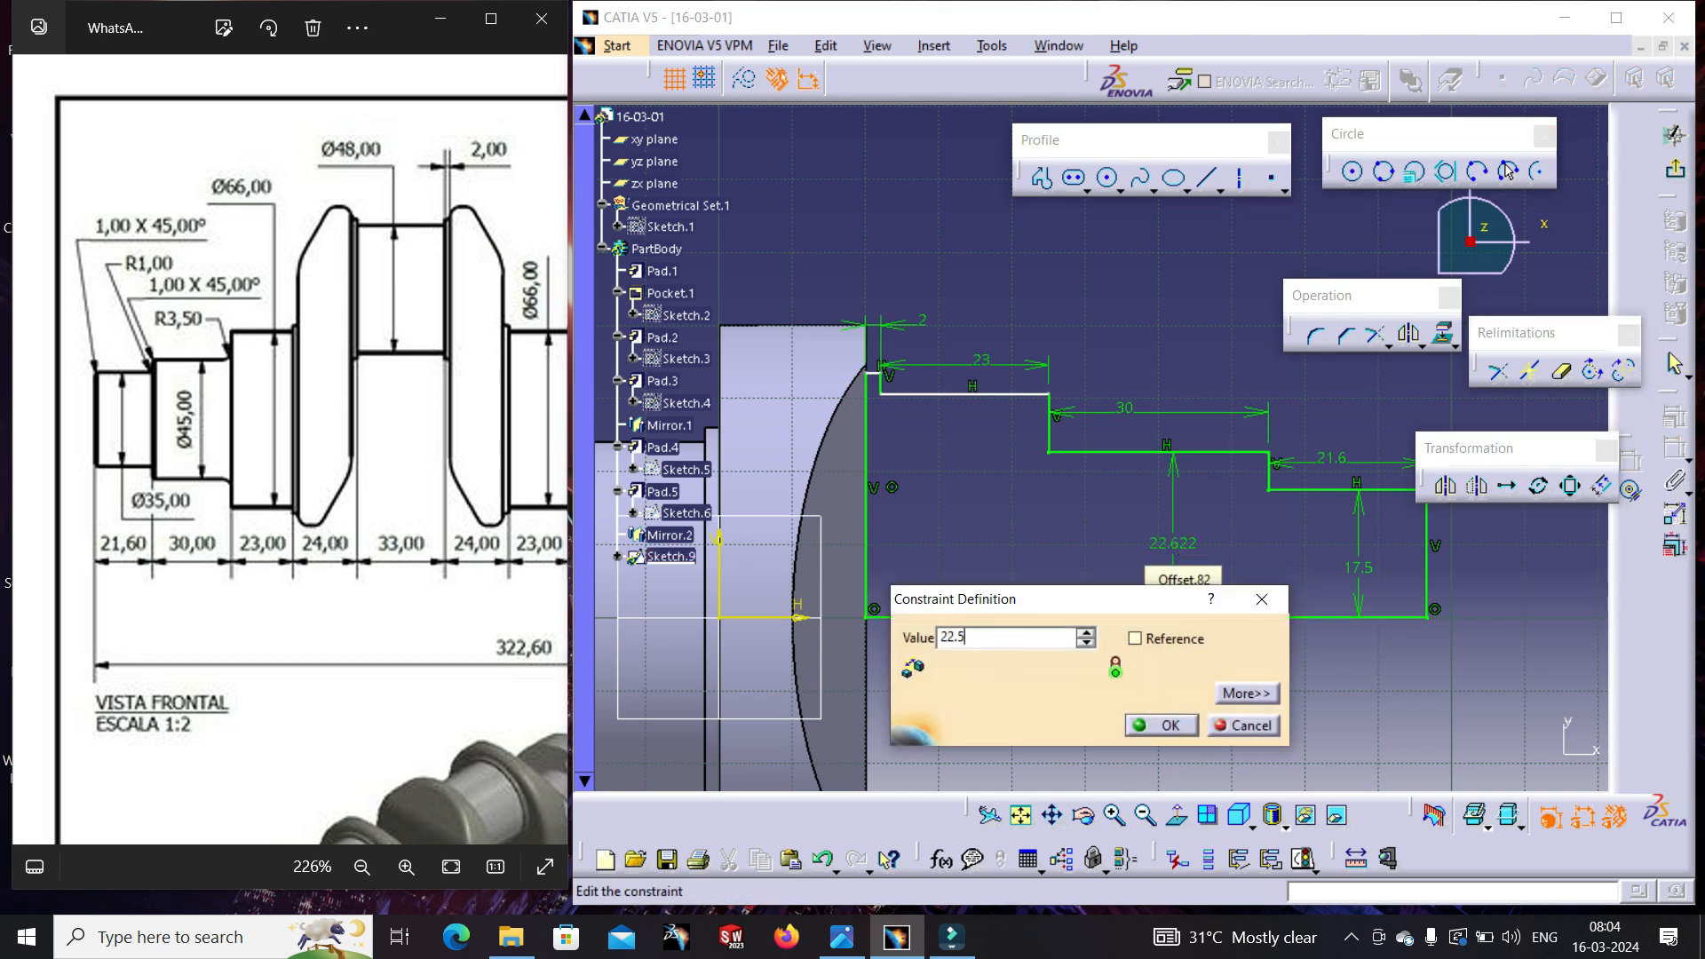
key(Return)
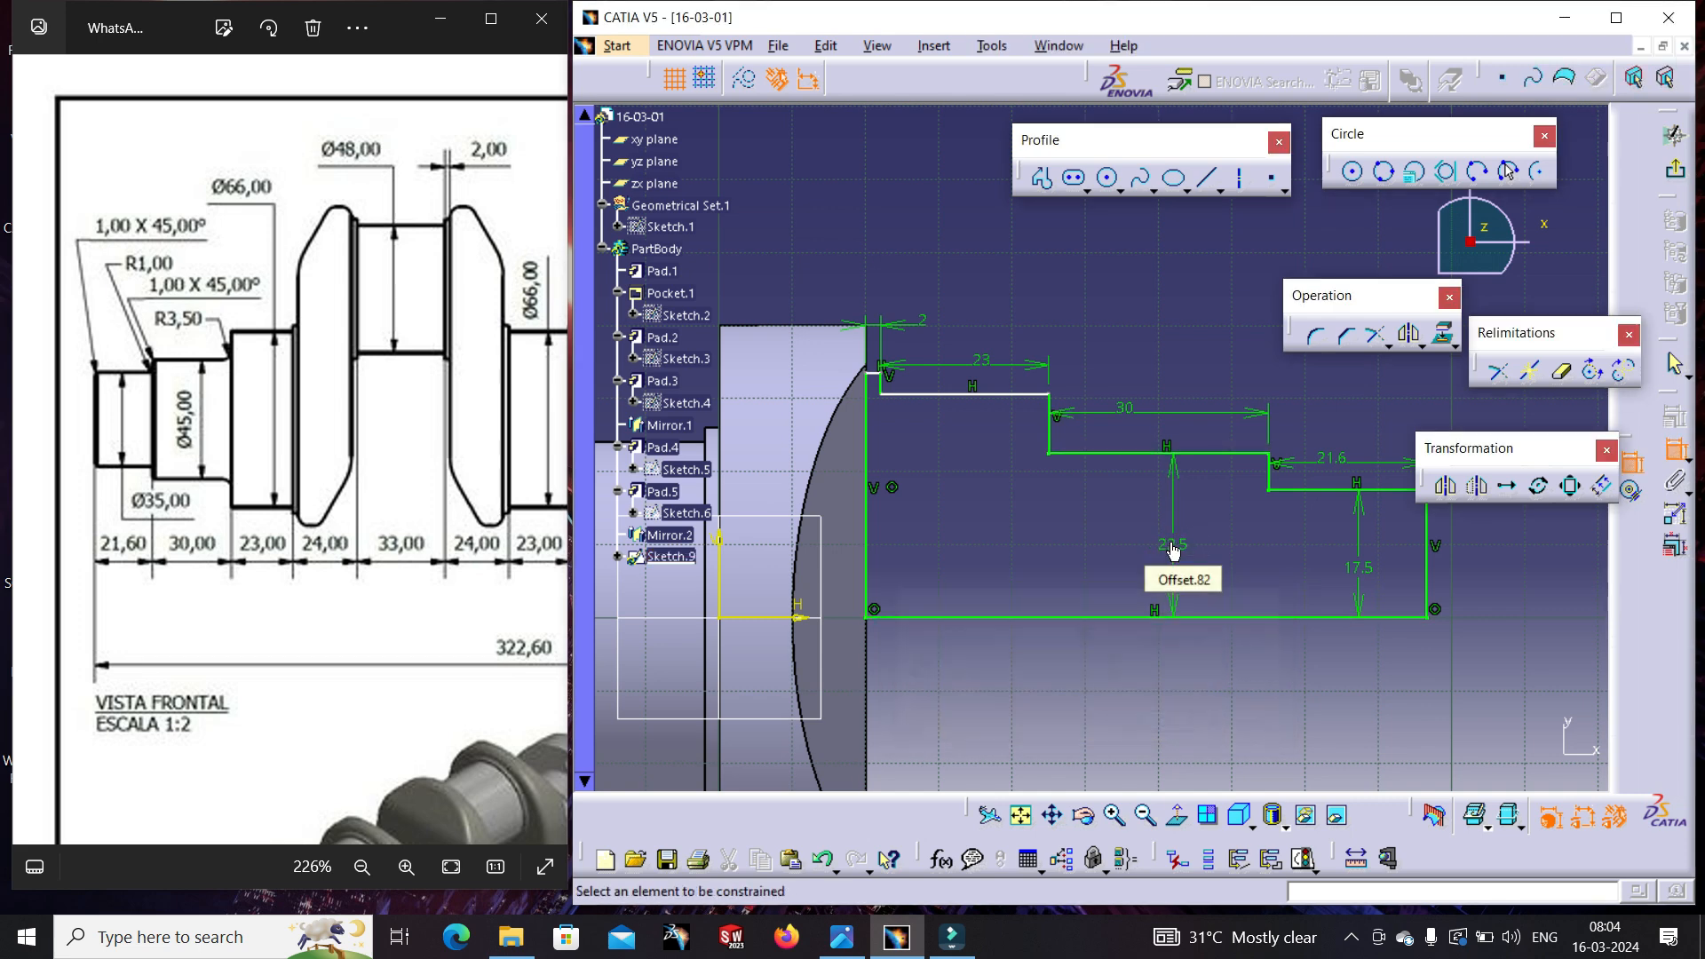
- Dimension the height of the 23 mm long journal step from the horizontal axis line and set it to 33 mm
click(981, 395)
click(992, 619)
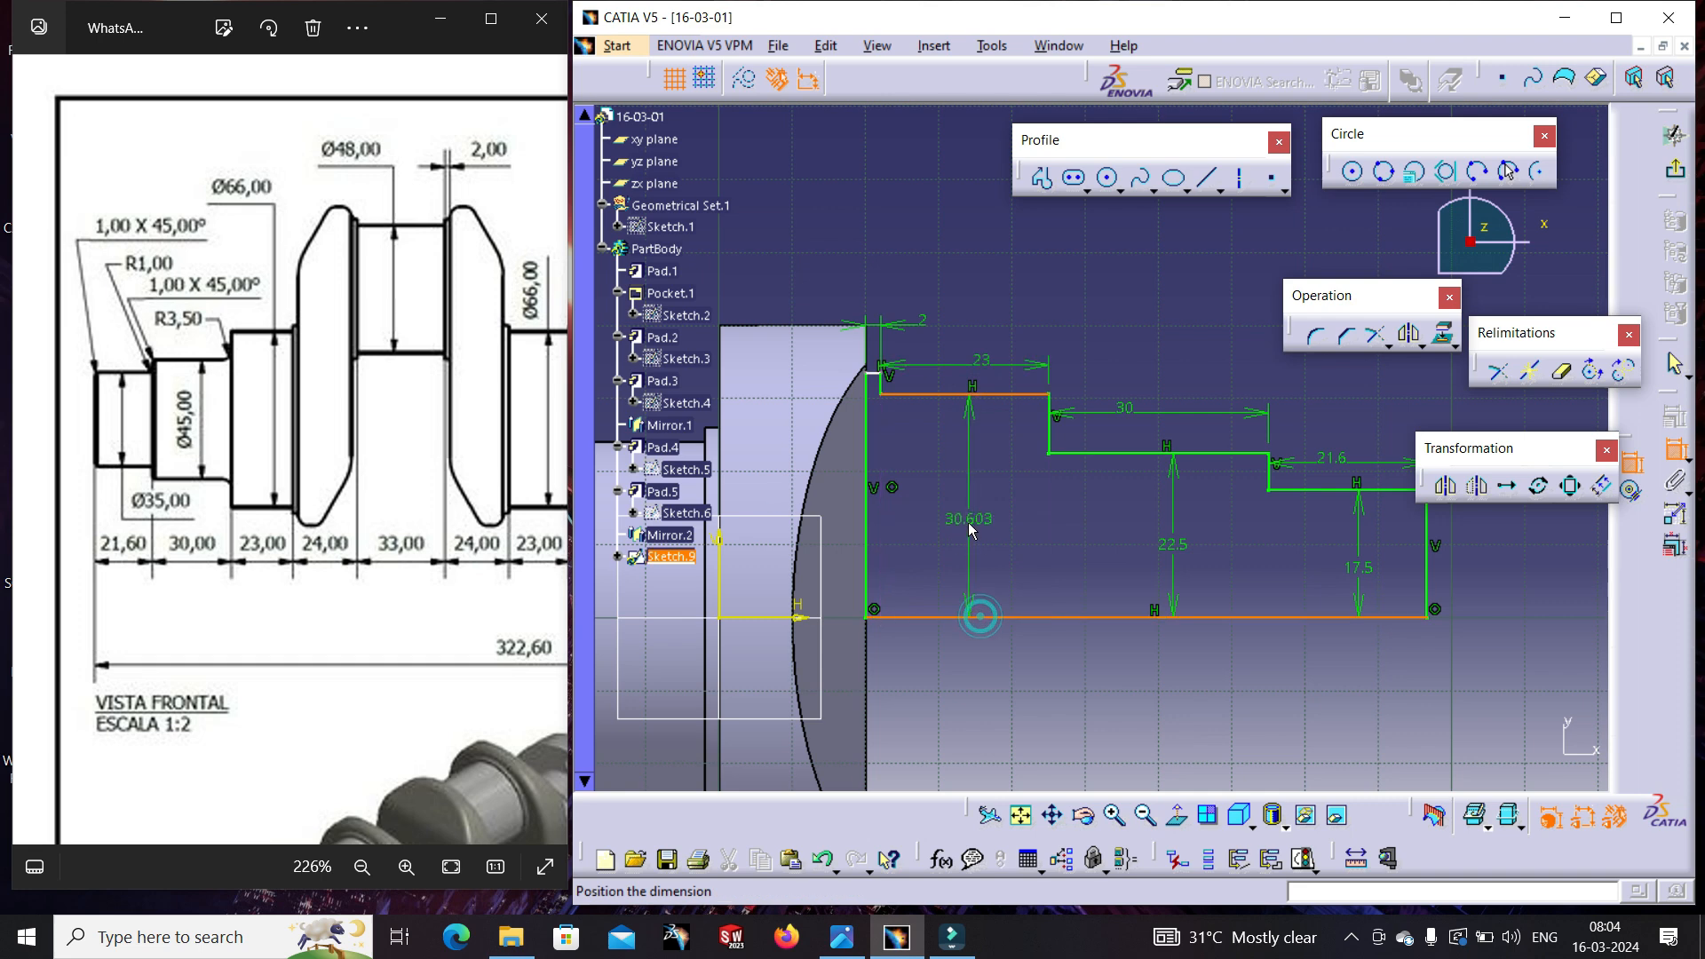
click(977, 532)
double_click(969, 514)
text(33)
key(Return)
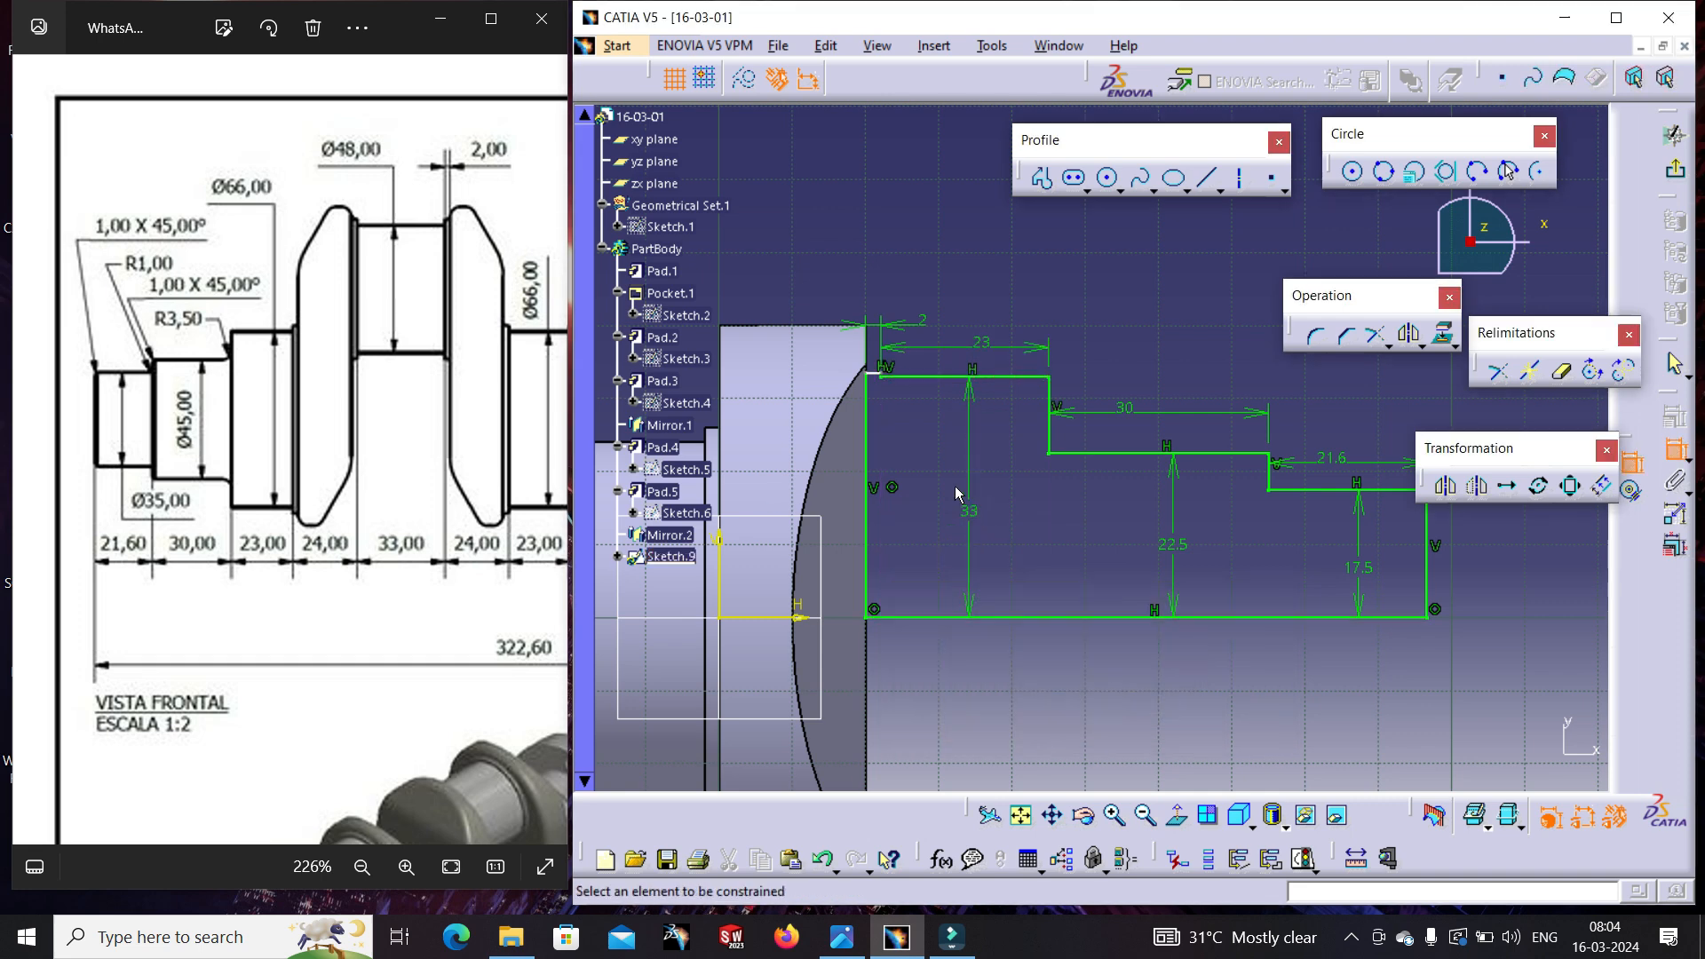
- Dimension the height of the 2 mm wide collar step from the horizontal axis line and set it to 35 mm
middle_drag(929, 464, 984, 468)
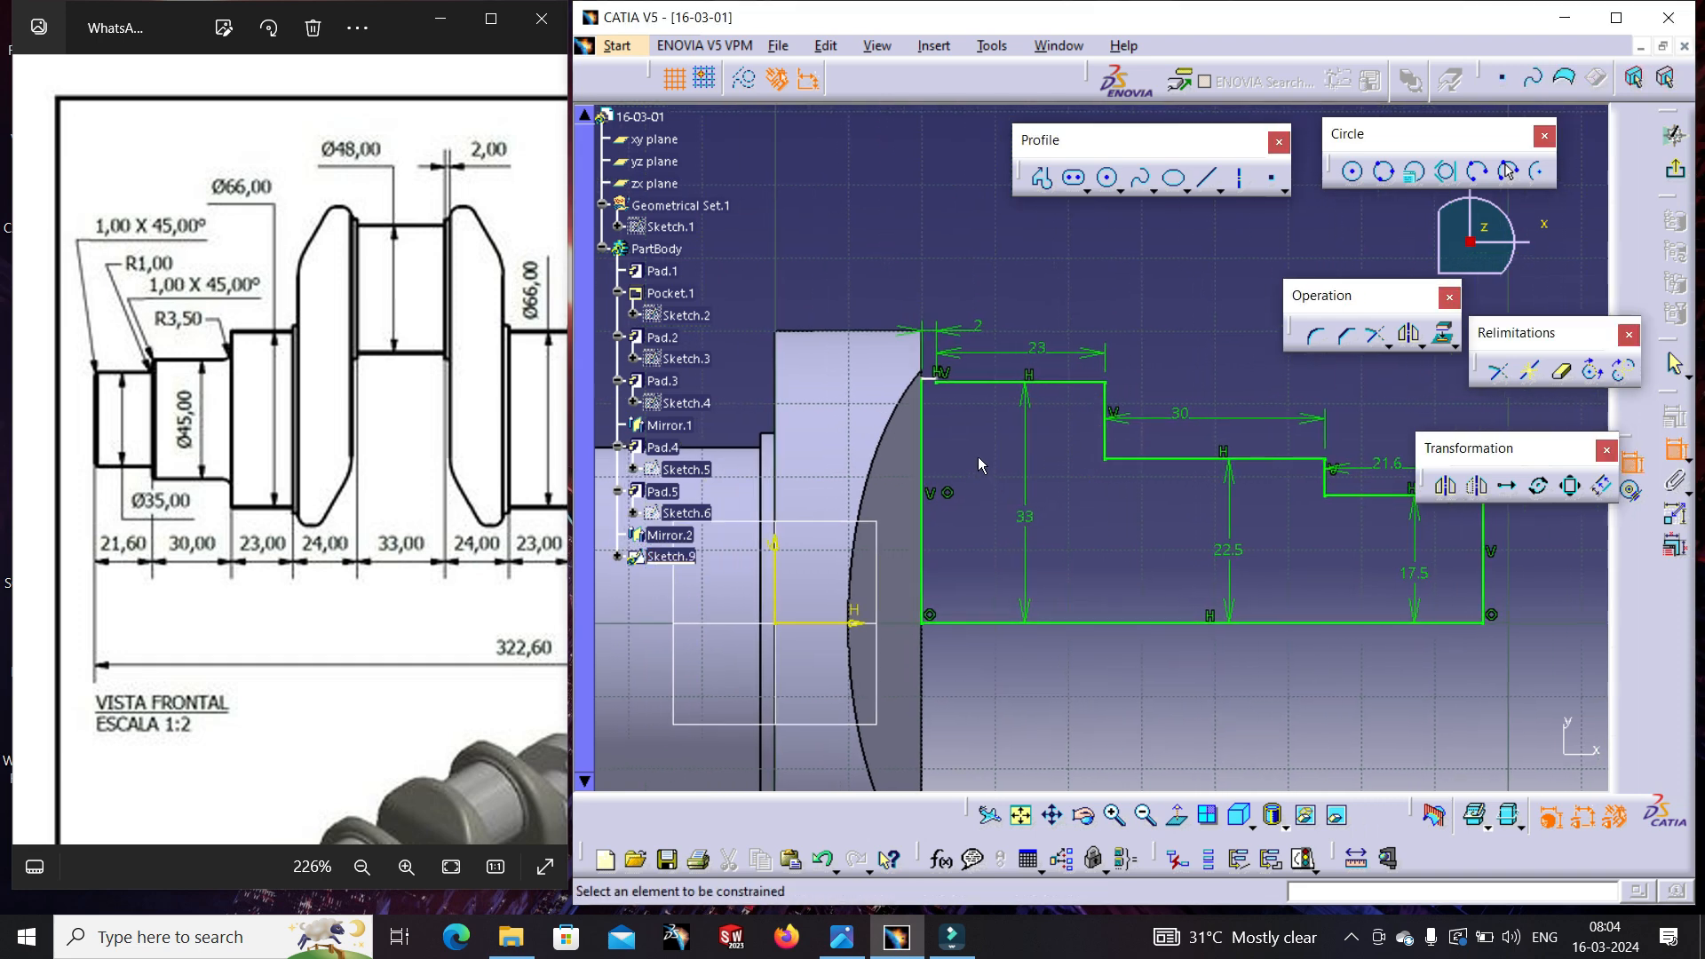
click(927, 379)
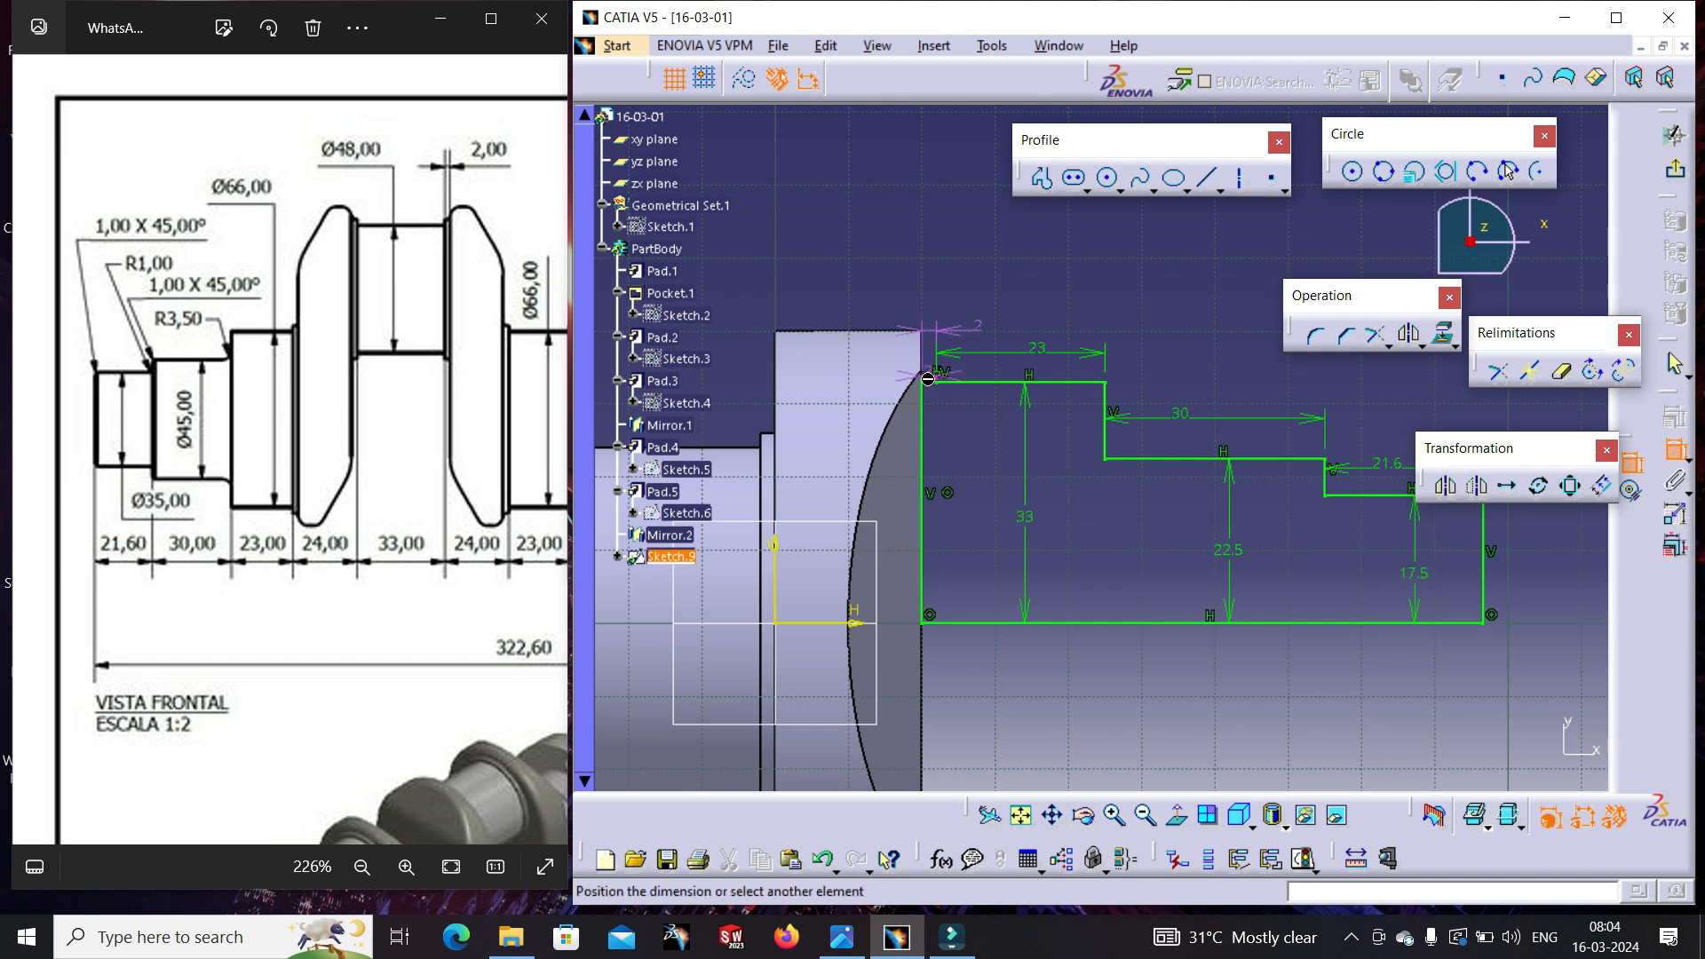
click(960, 627)
click(955, 543)
double_click(955, 544)
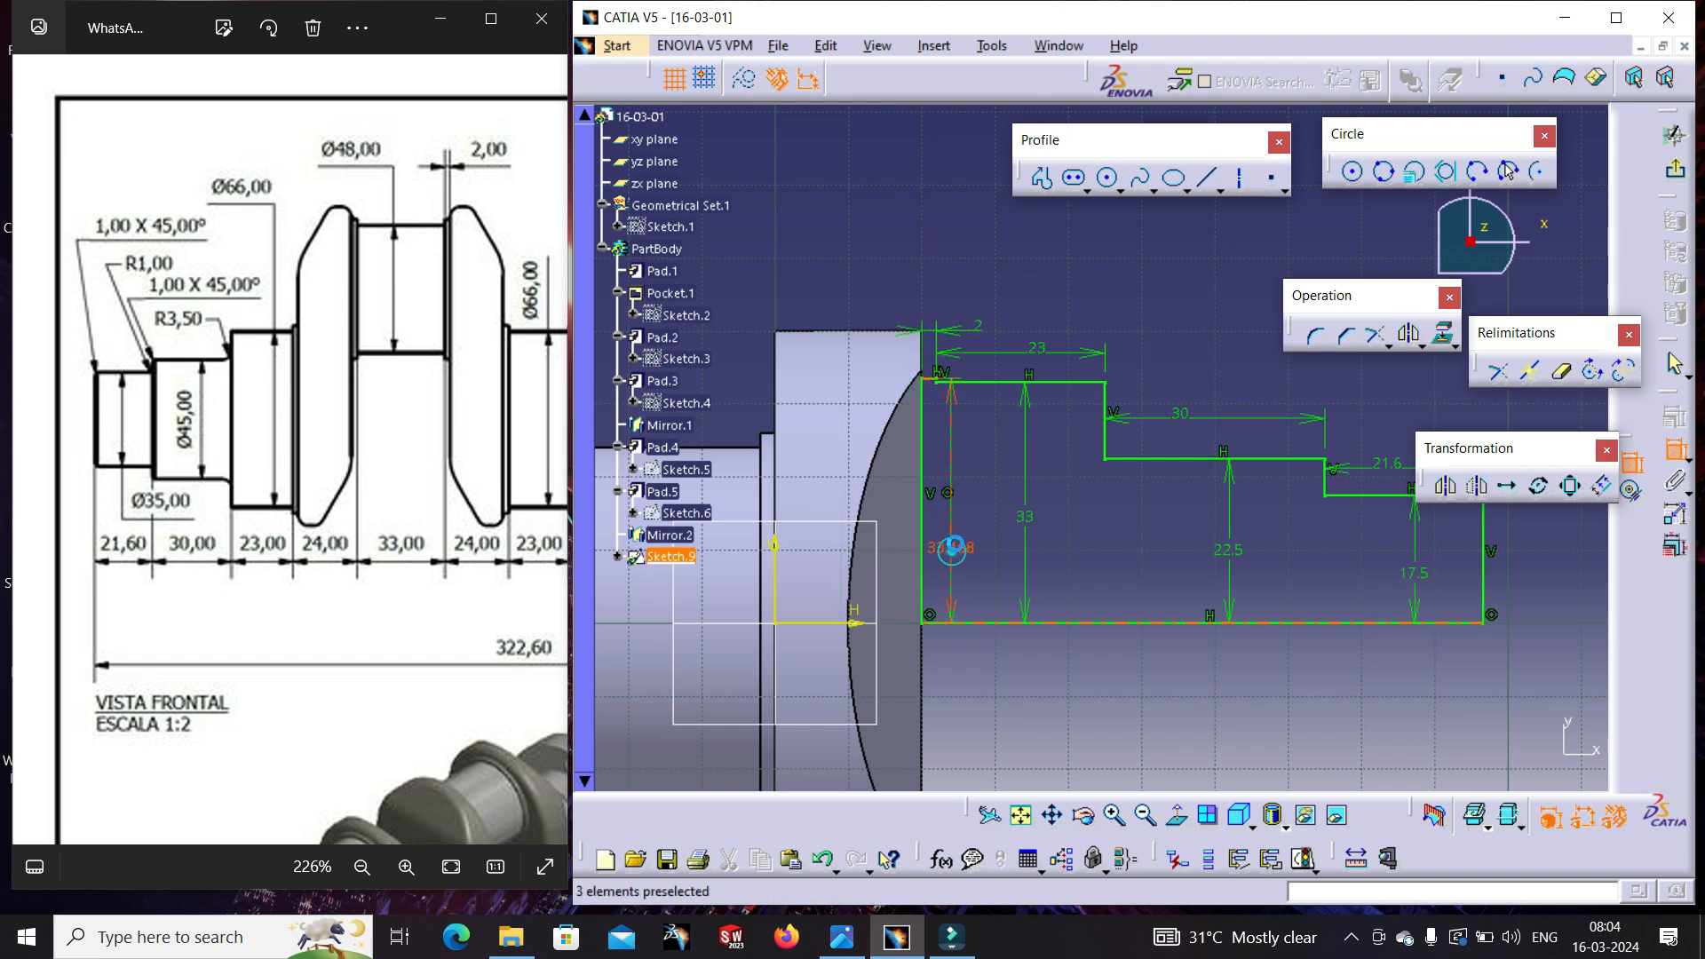
text(35mm)
key(Return)
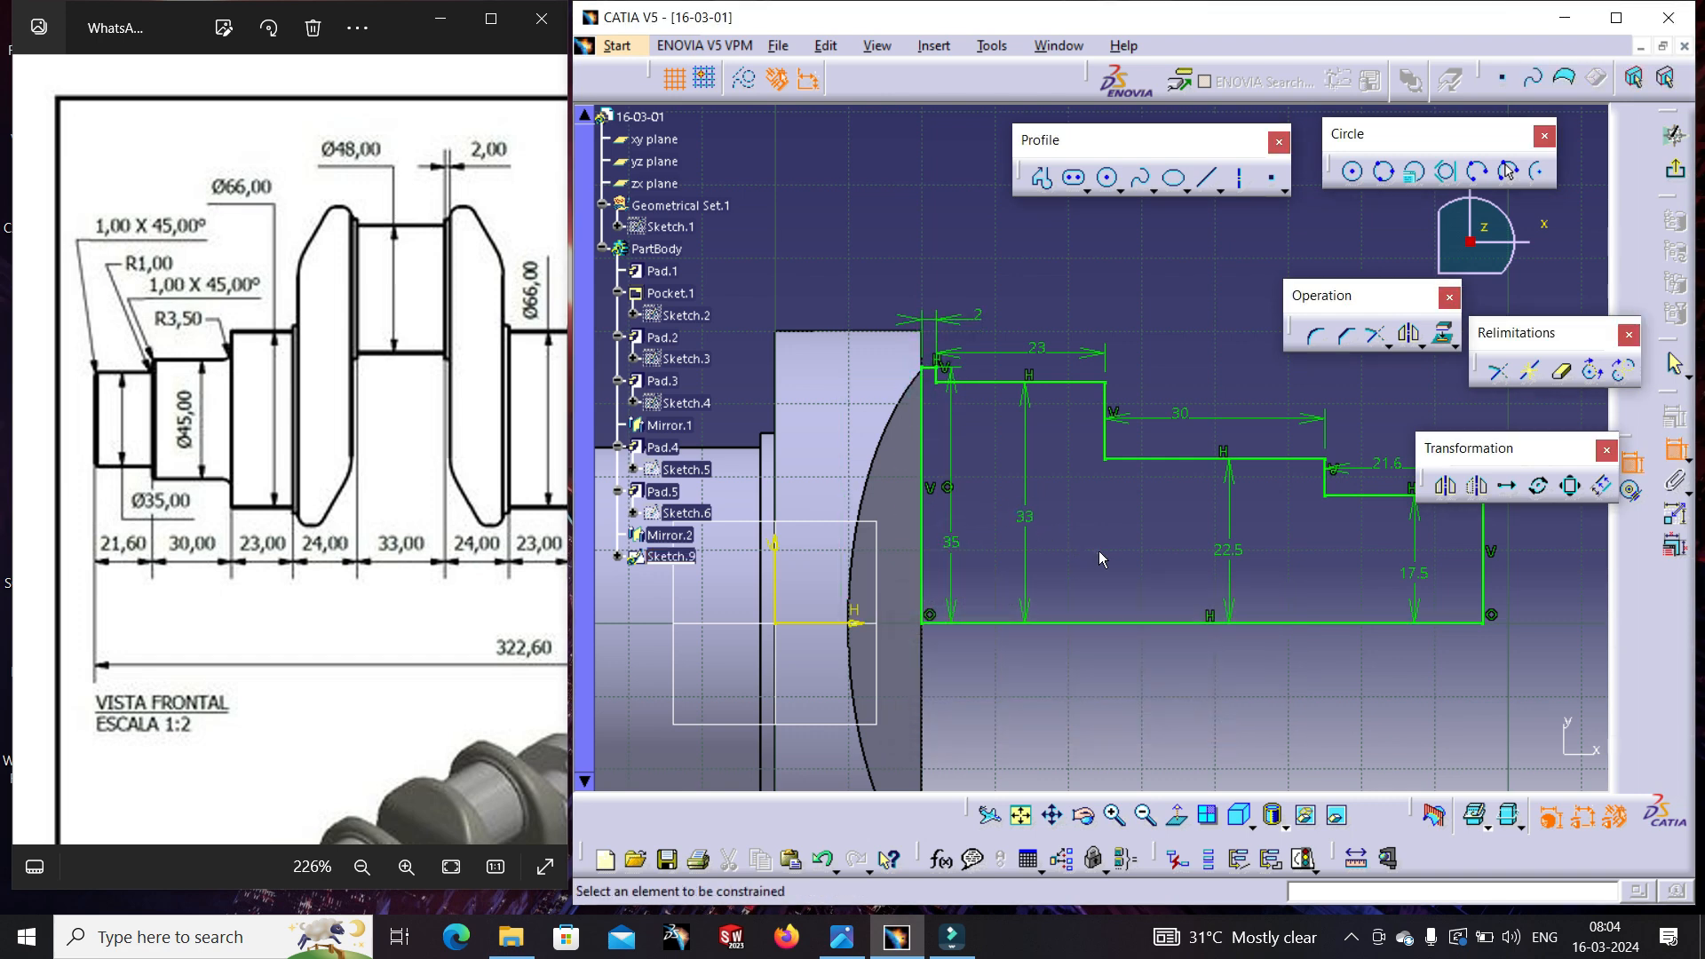
middle_drag(1129, 566, 820, 586)
click(1347, 335)
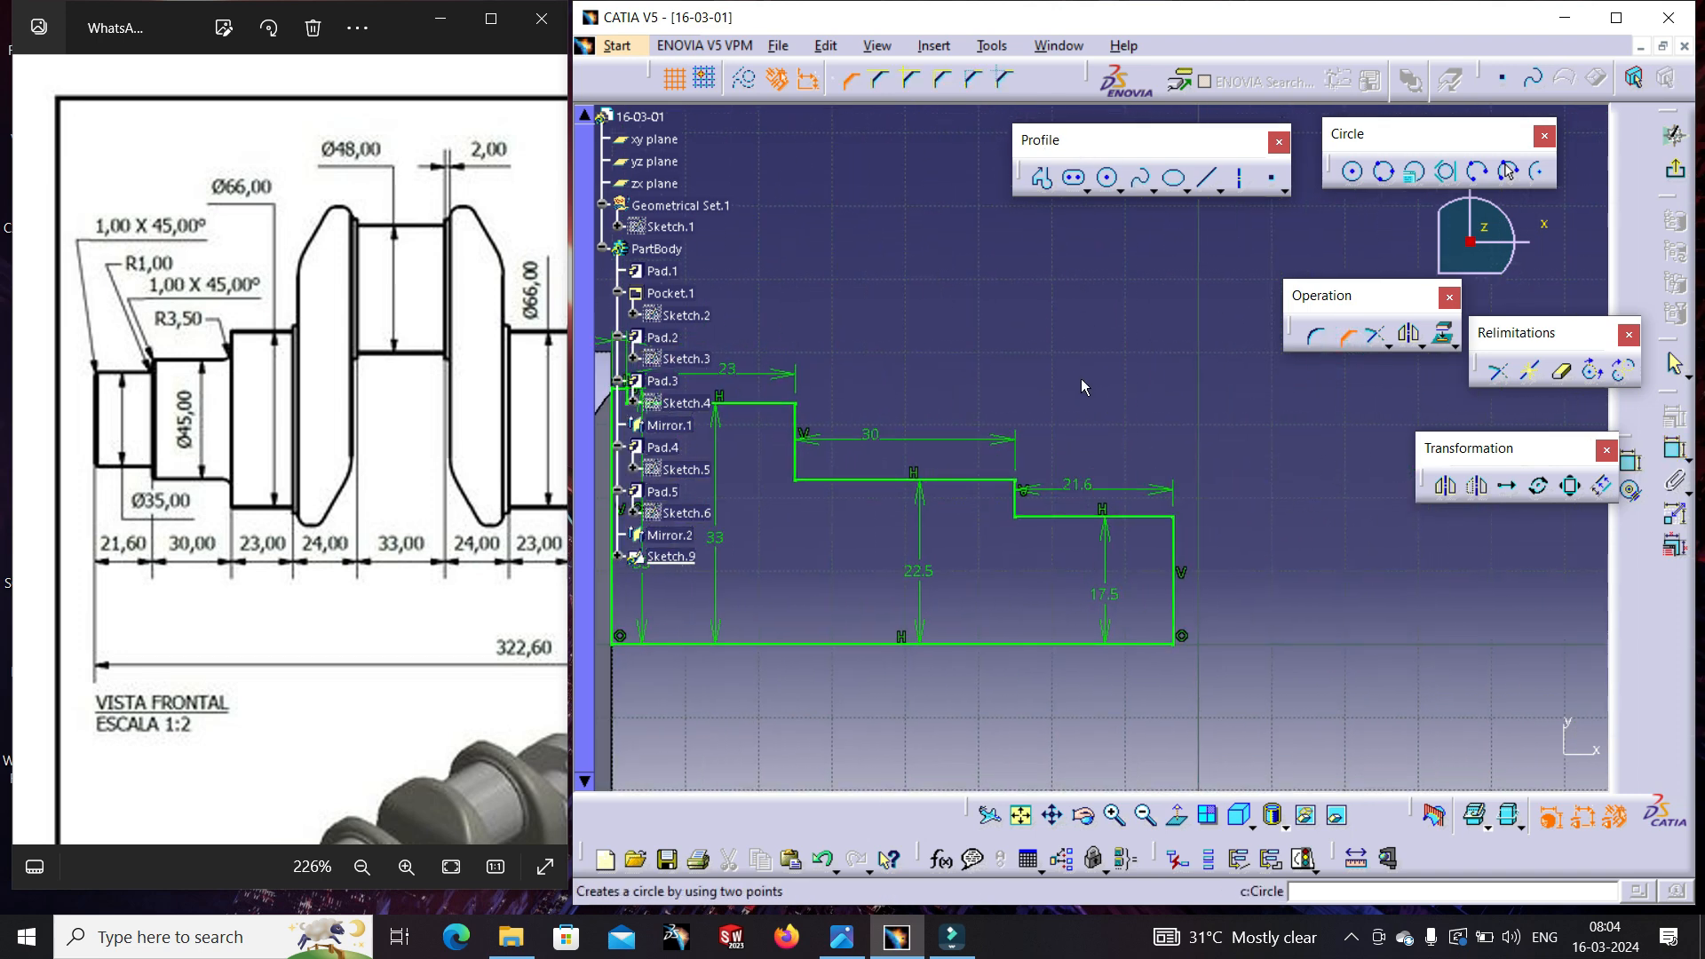
click(976, 79)
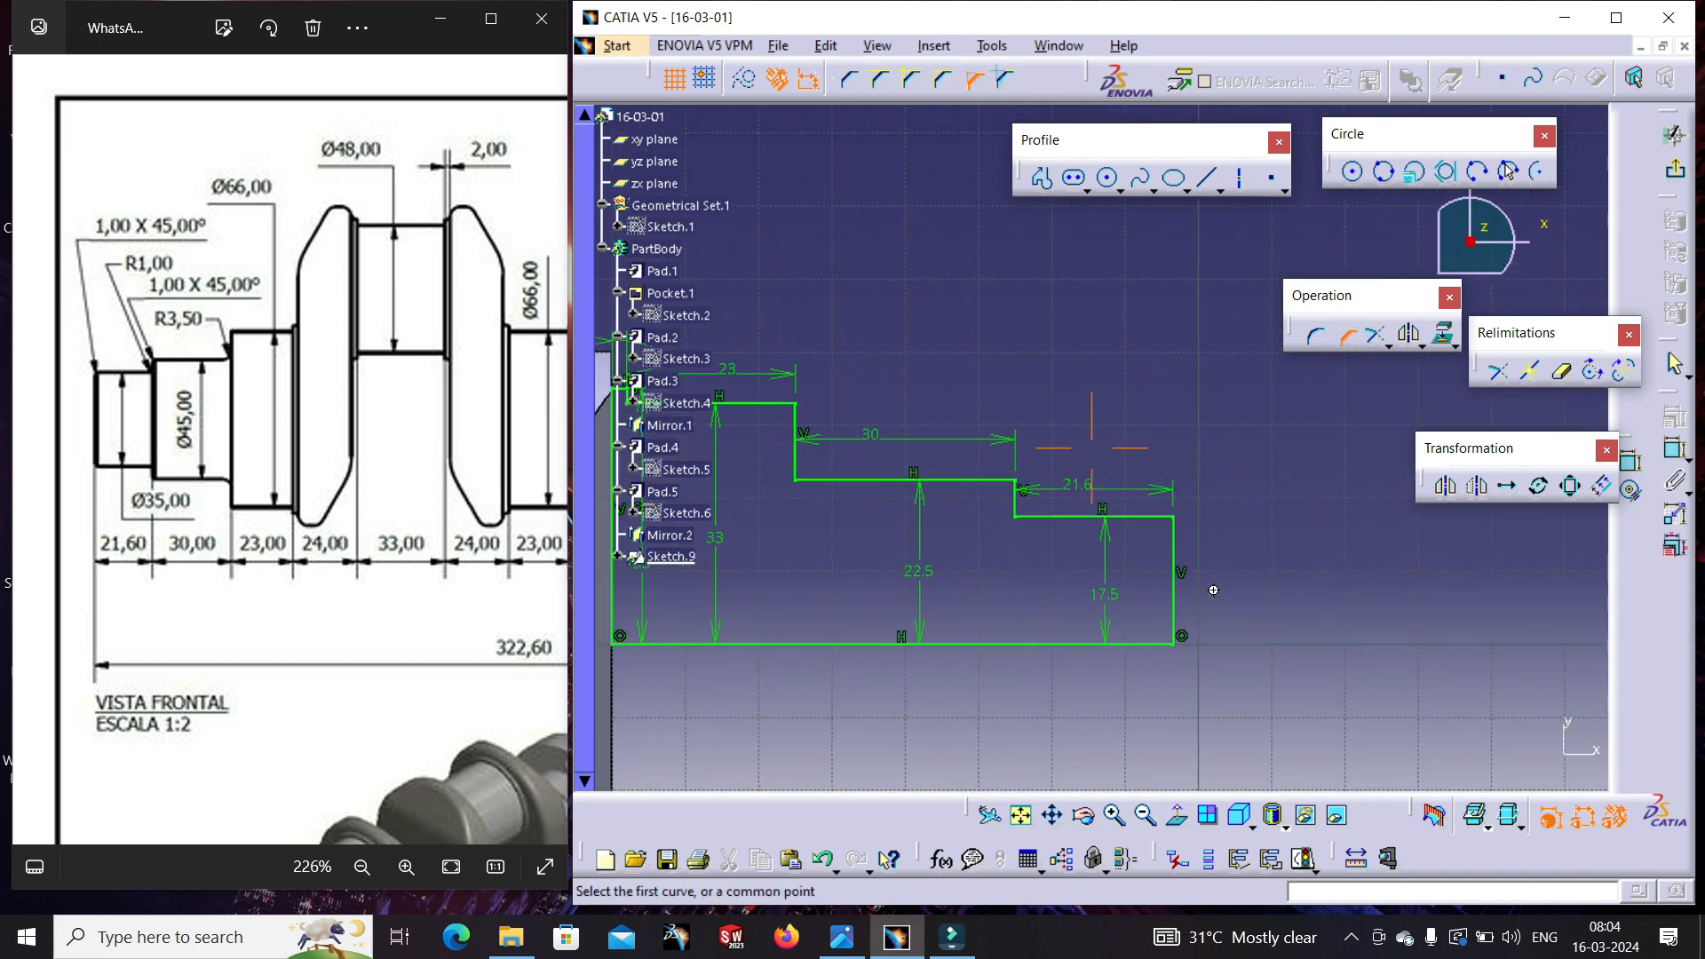
middle_drag(1213, 589, 1231, 377)
middle_drag(1200, 508, 1076, 402)
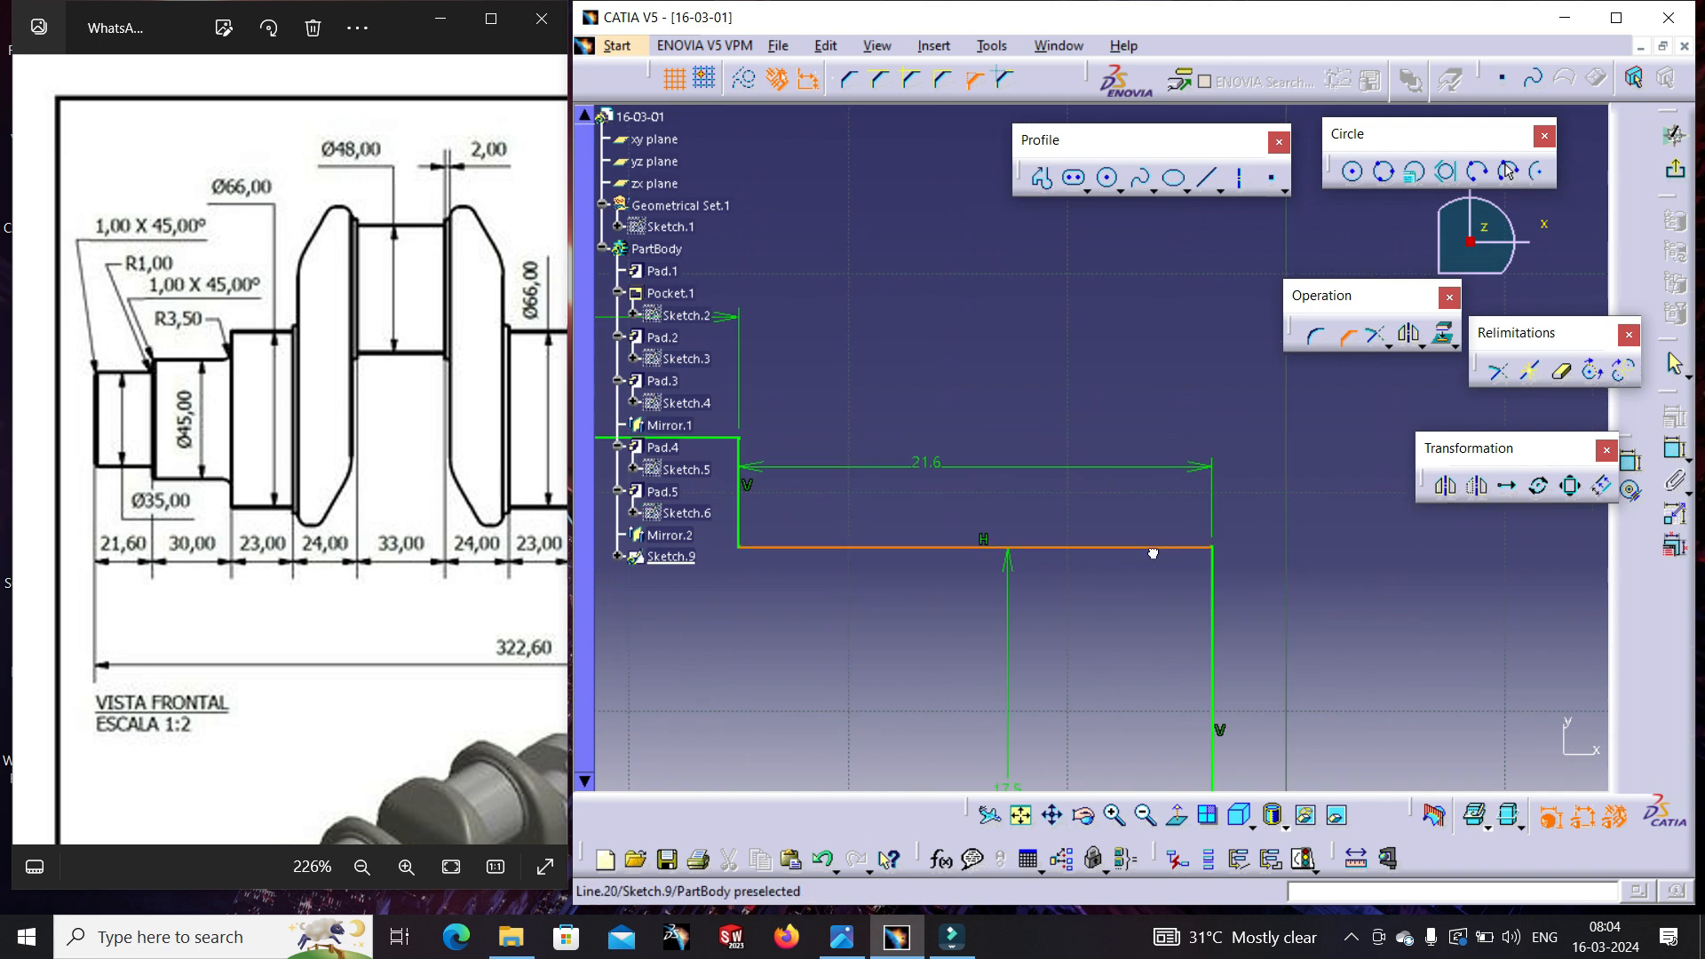
click(1152, 548)
click(1213, 577)
click(1199, 565)
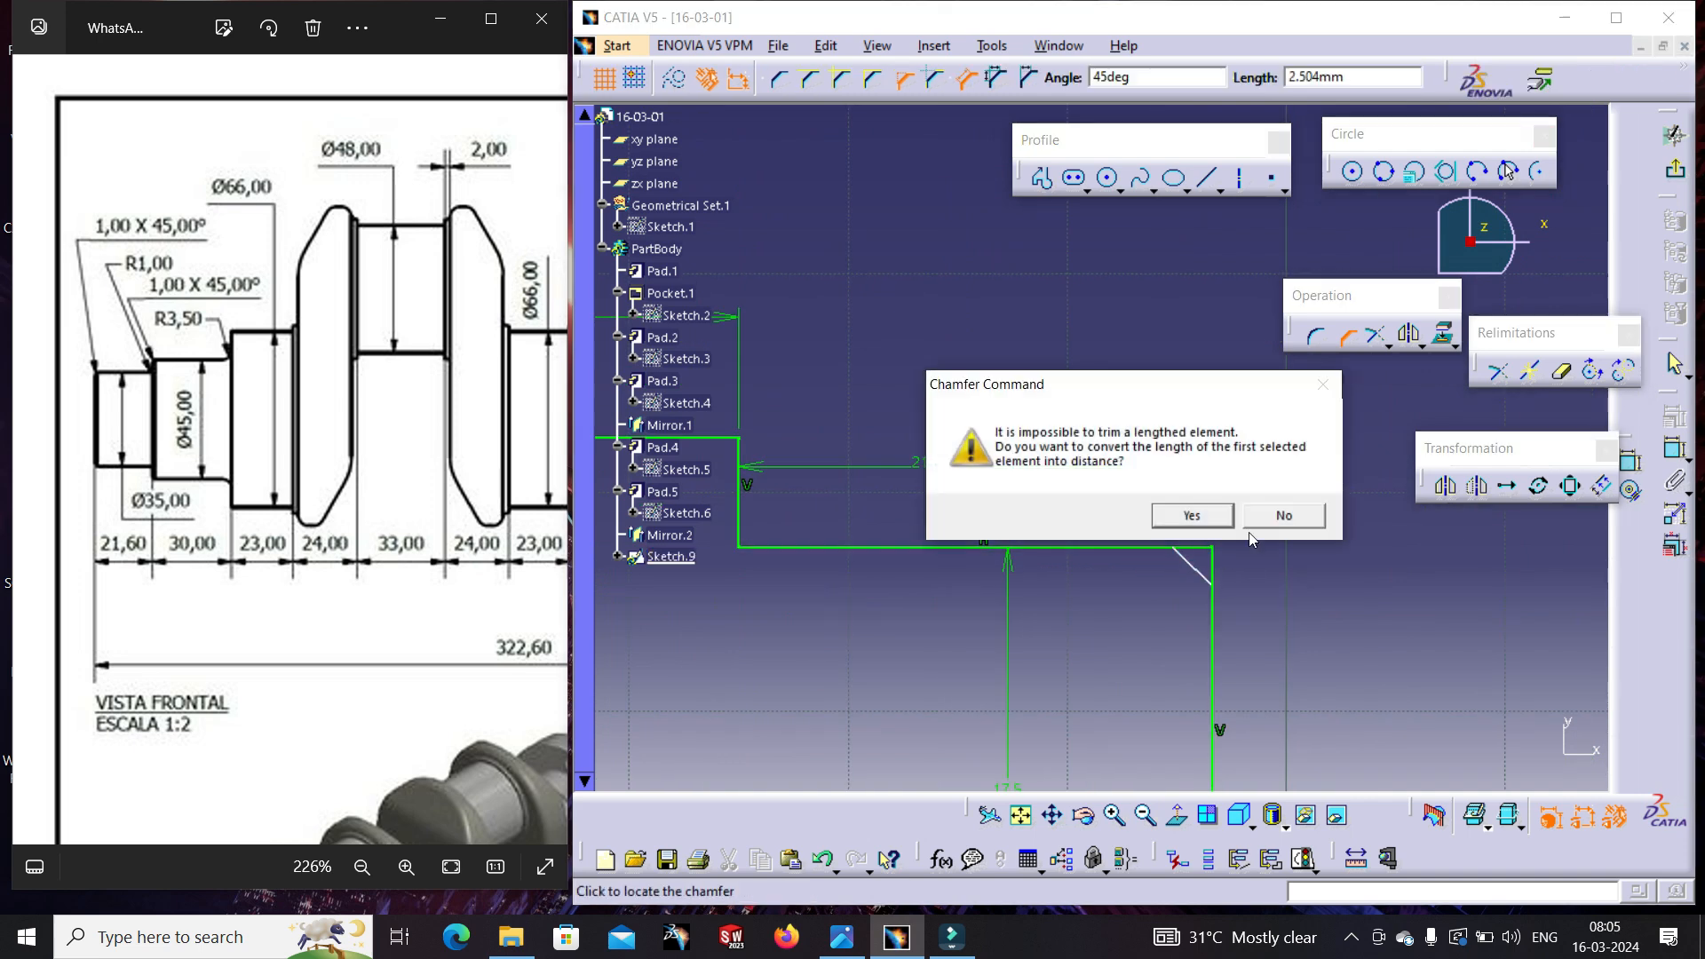
click(1311, 522)
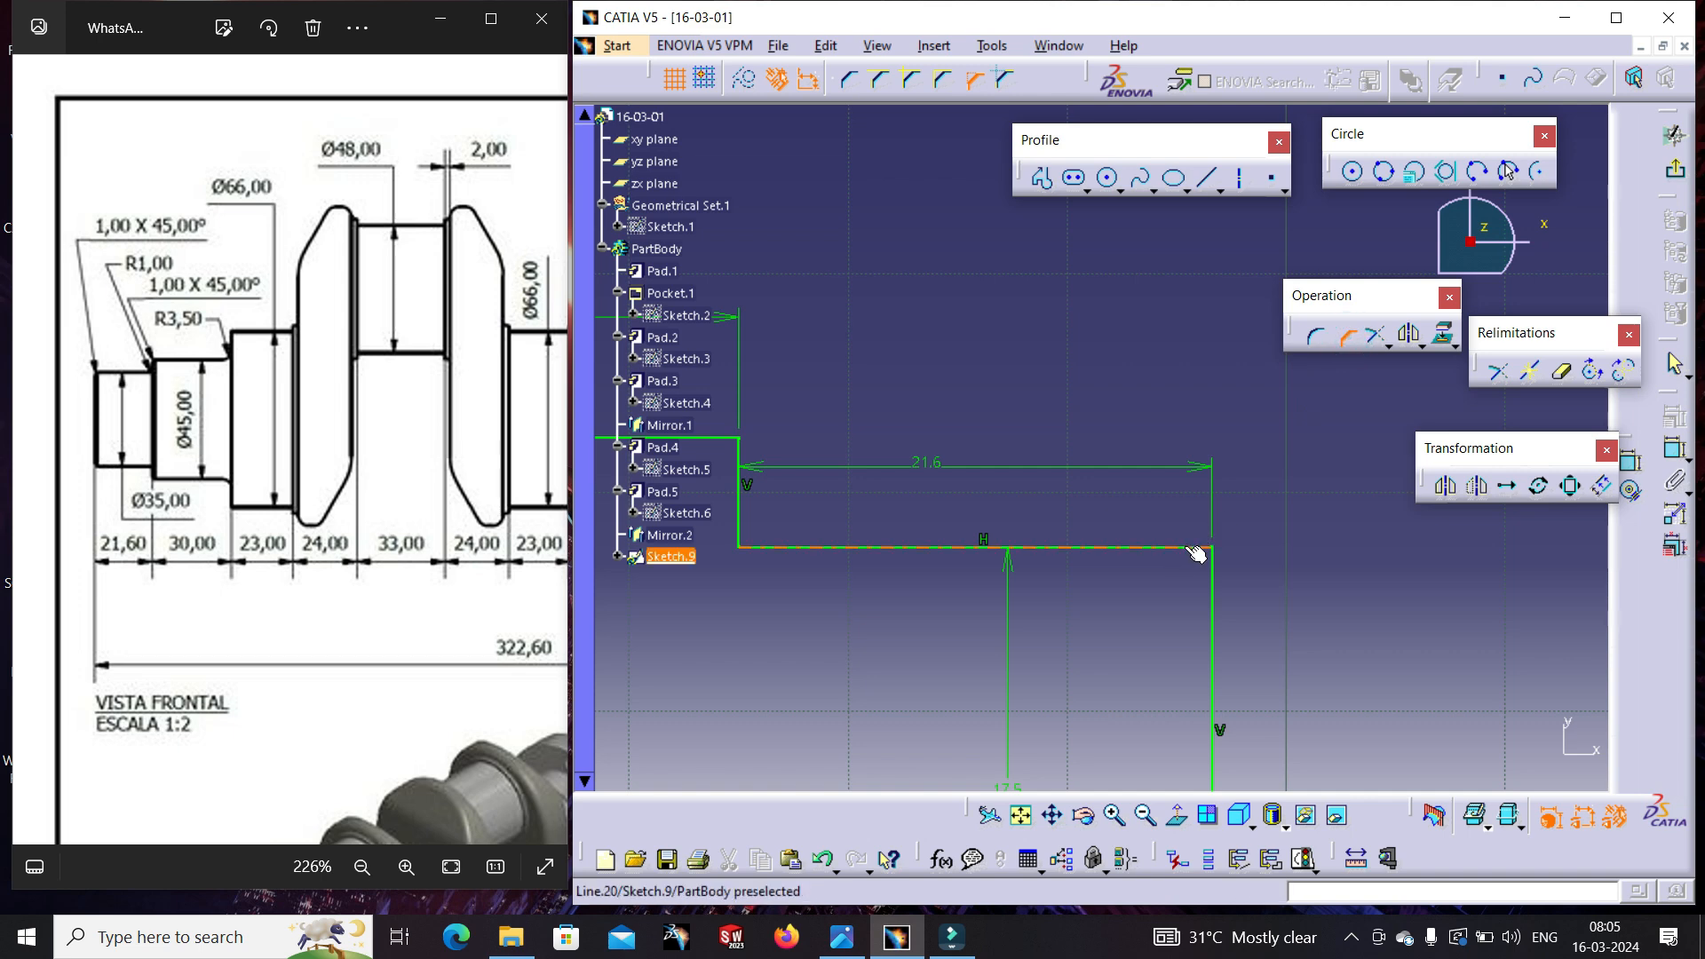
- Chamfer the outer corner of the outermost shaft step at 45 degrees, converting its length to a distance, and set the chamfer length to 1 mm
click(1212, 577)
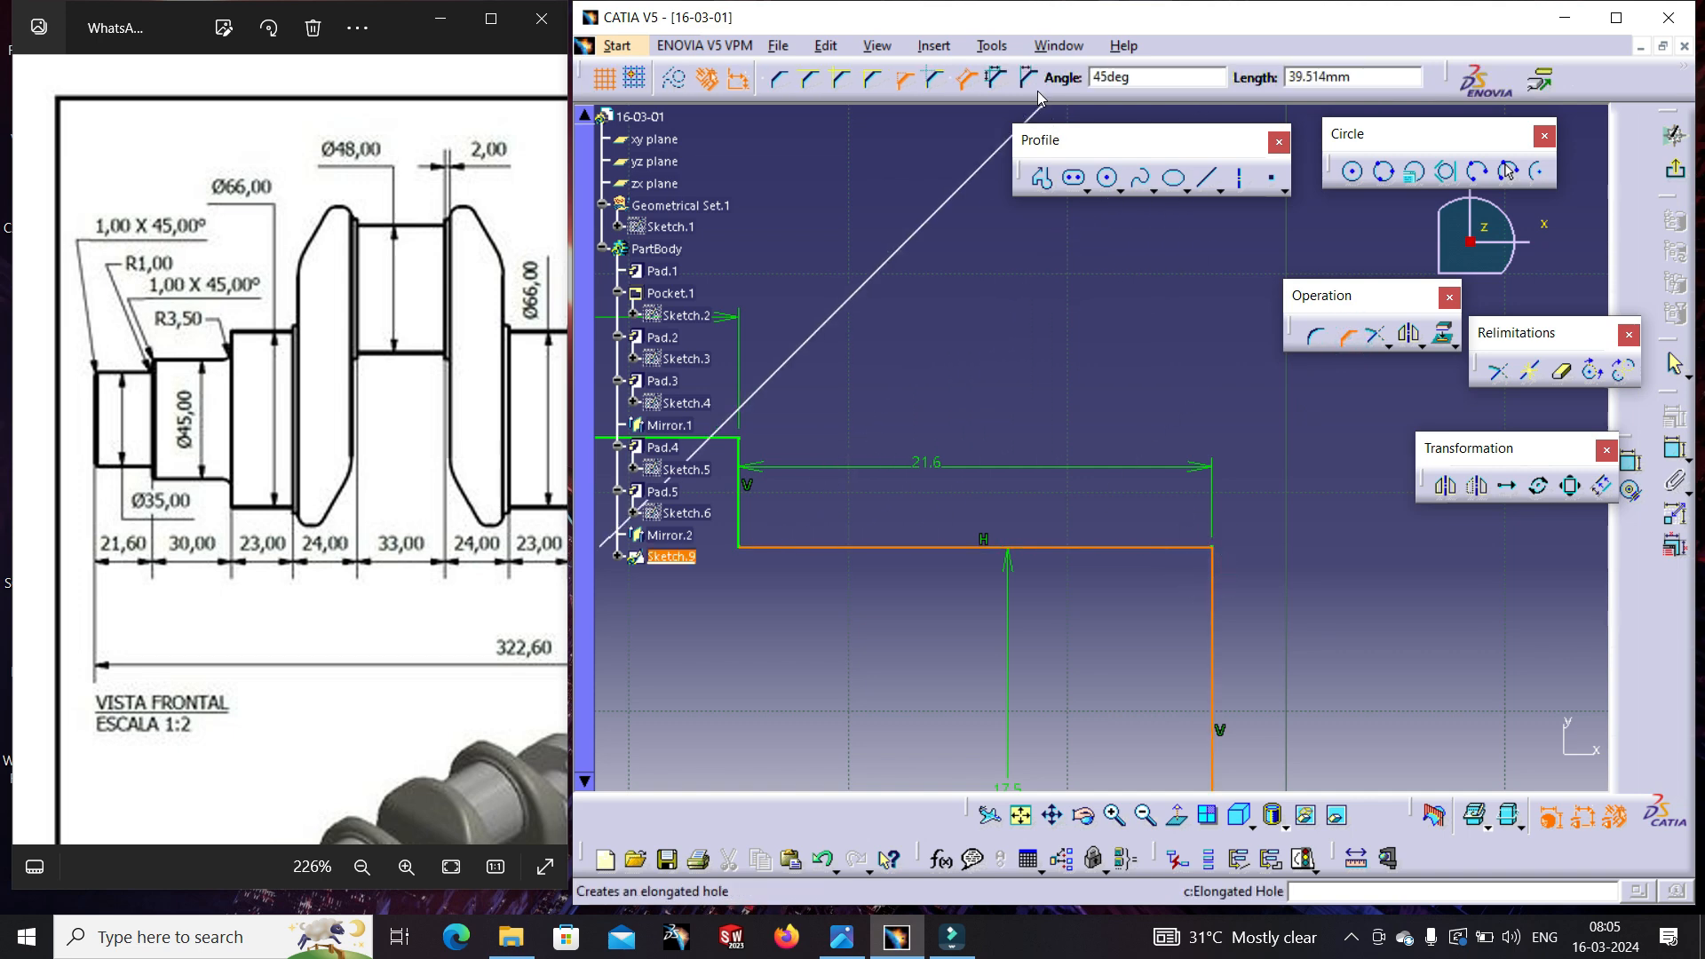
click(1170, 567)
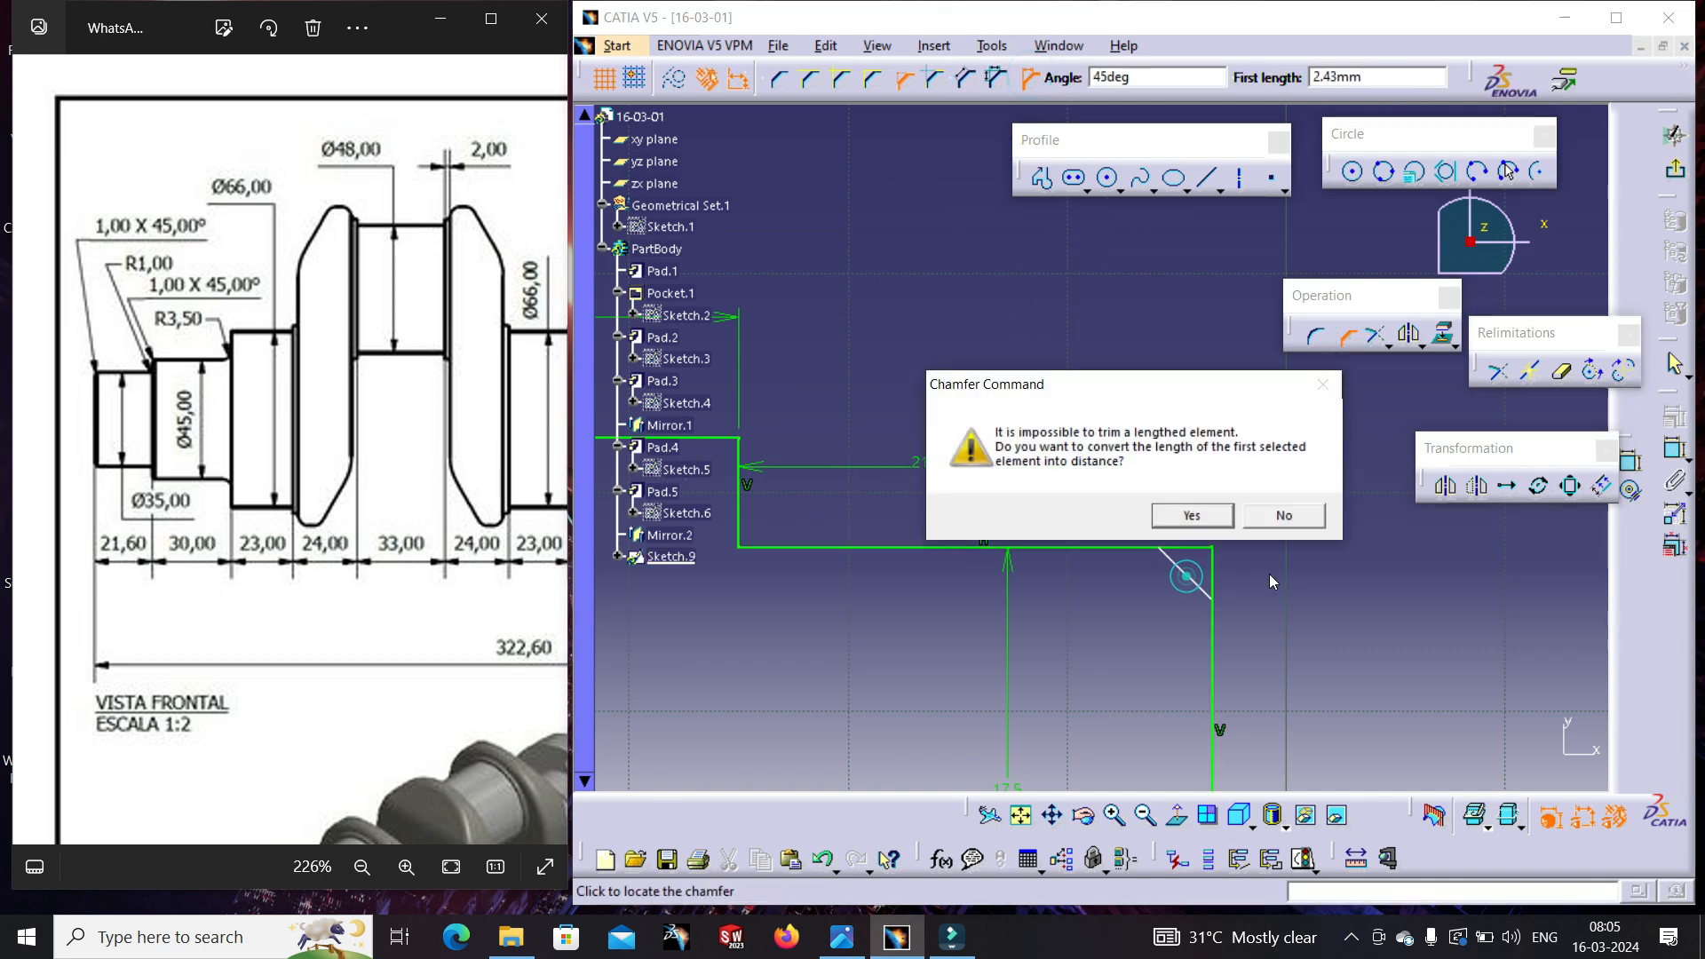
click(1215, 523)
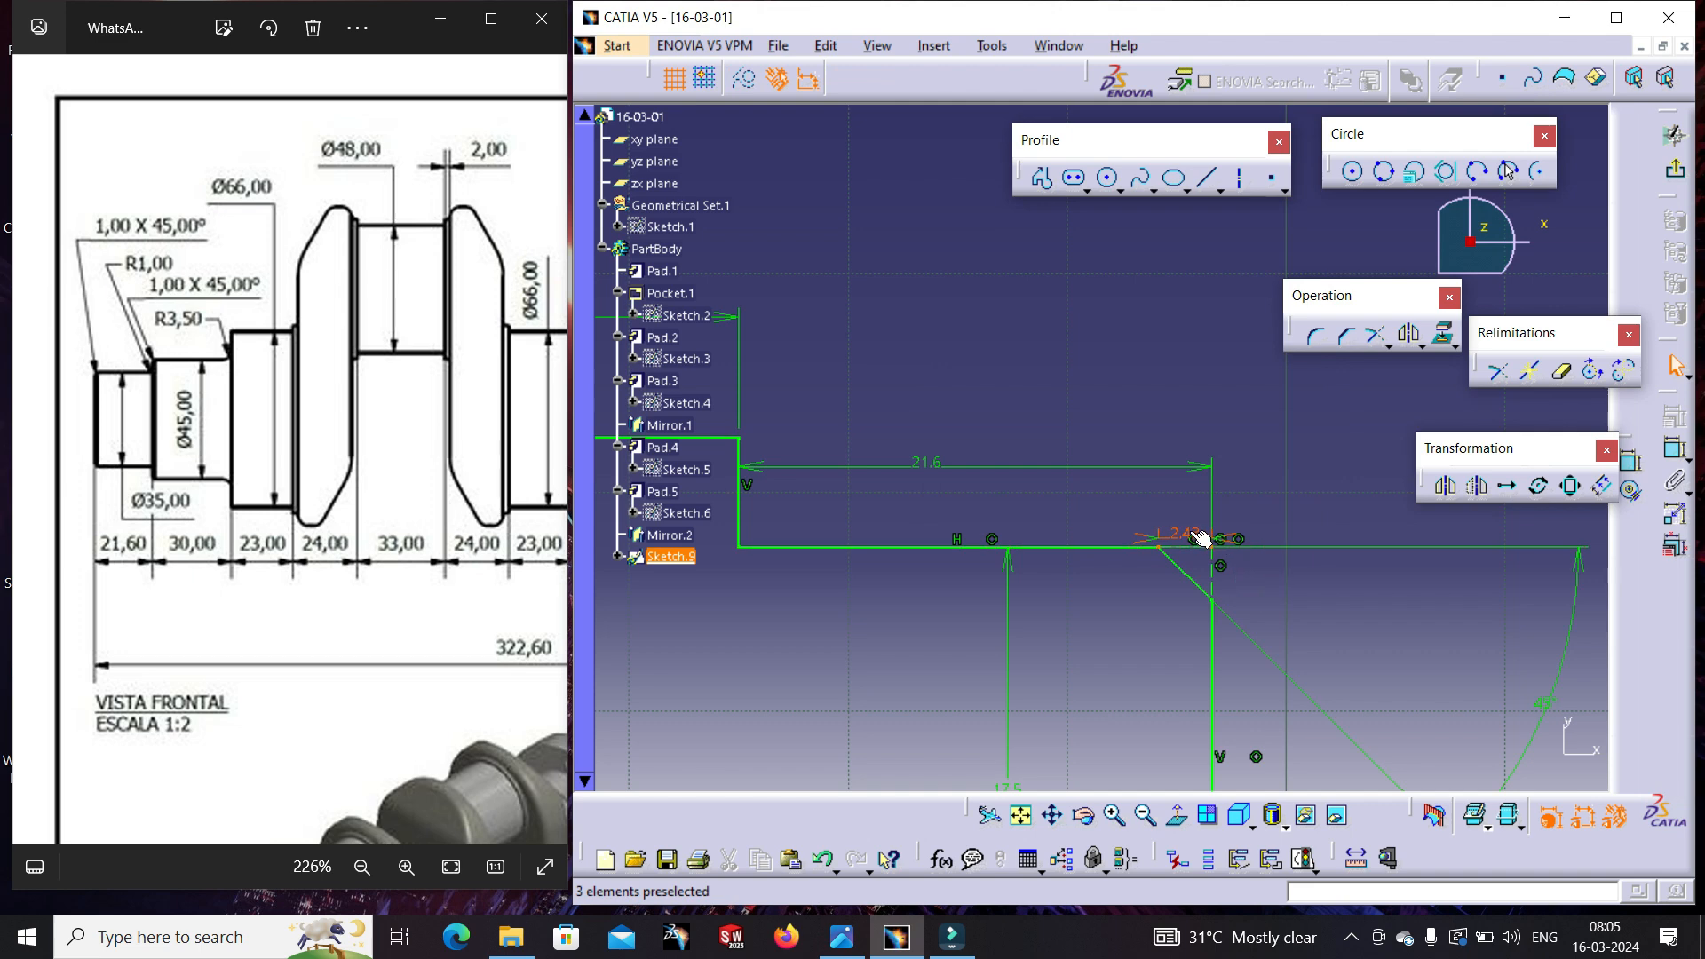
double_click(1201, 537)
text(1)
key(Return)
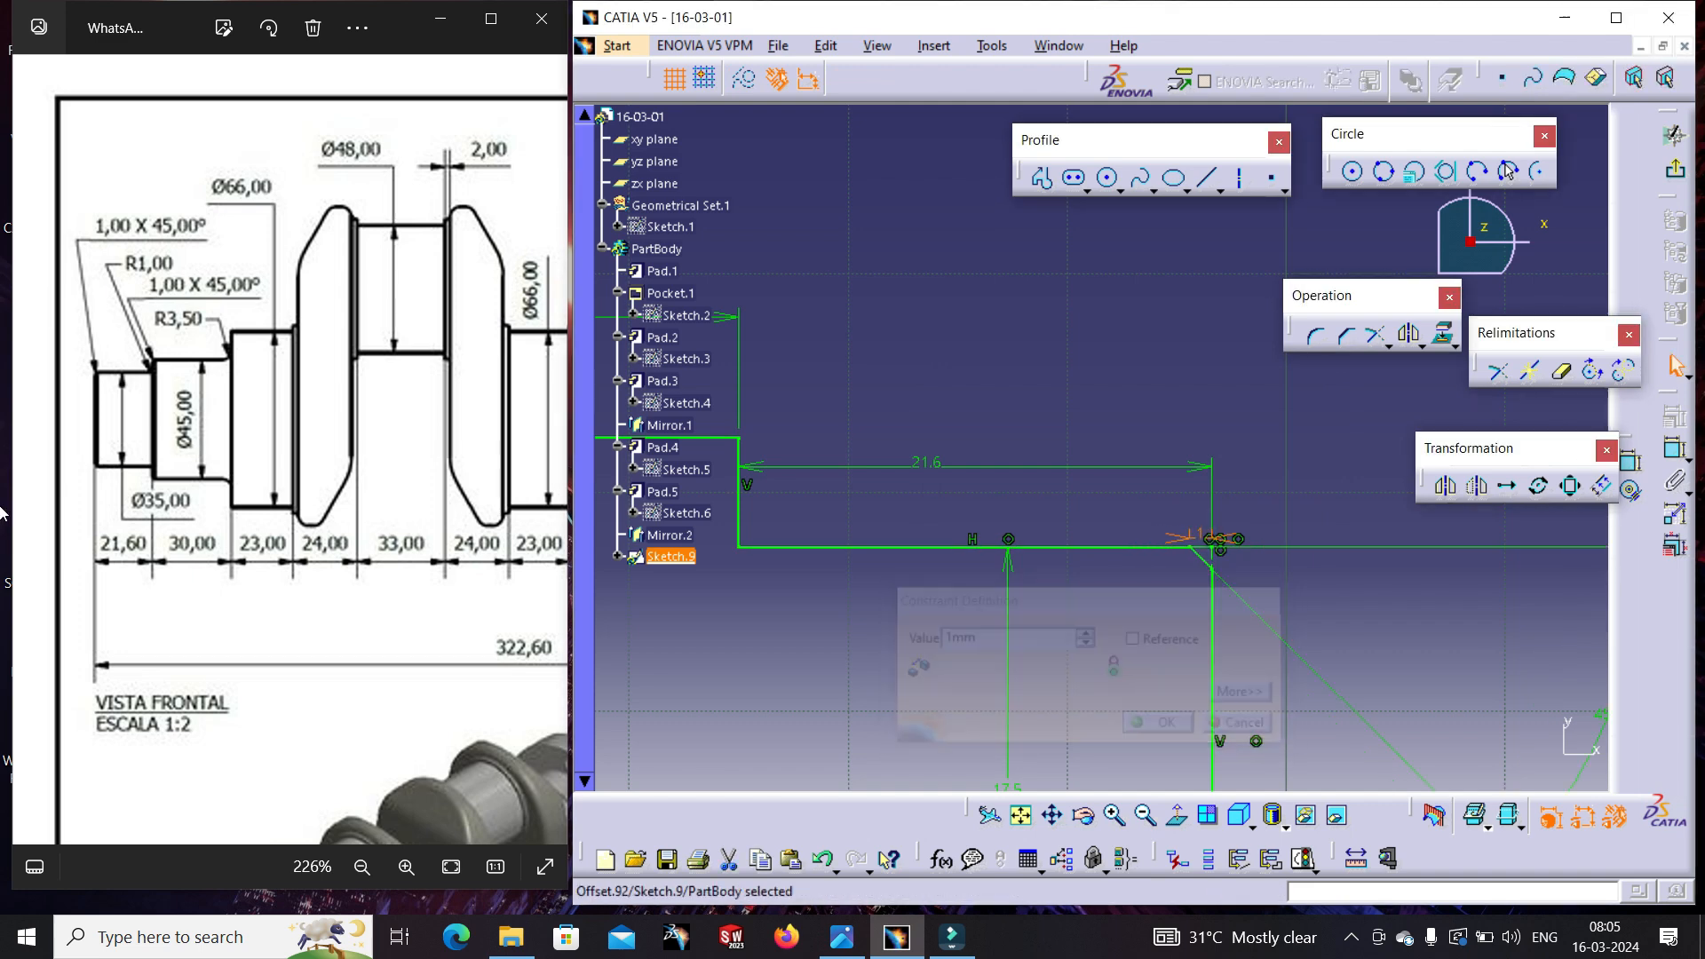
- Fillet the inner corner between the outermost and middle shaft steps with a 1 mm radius
middle_drag(915, 557, 1183, 575)
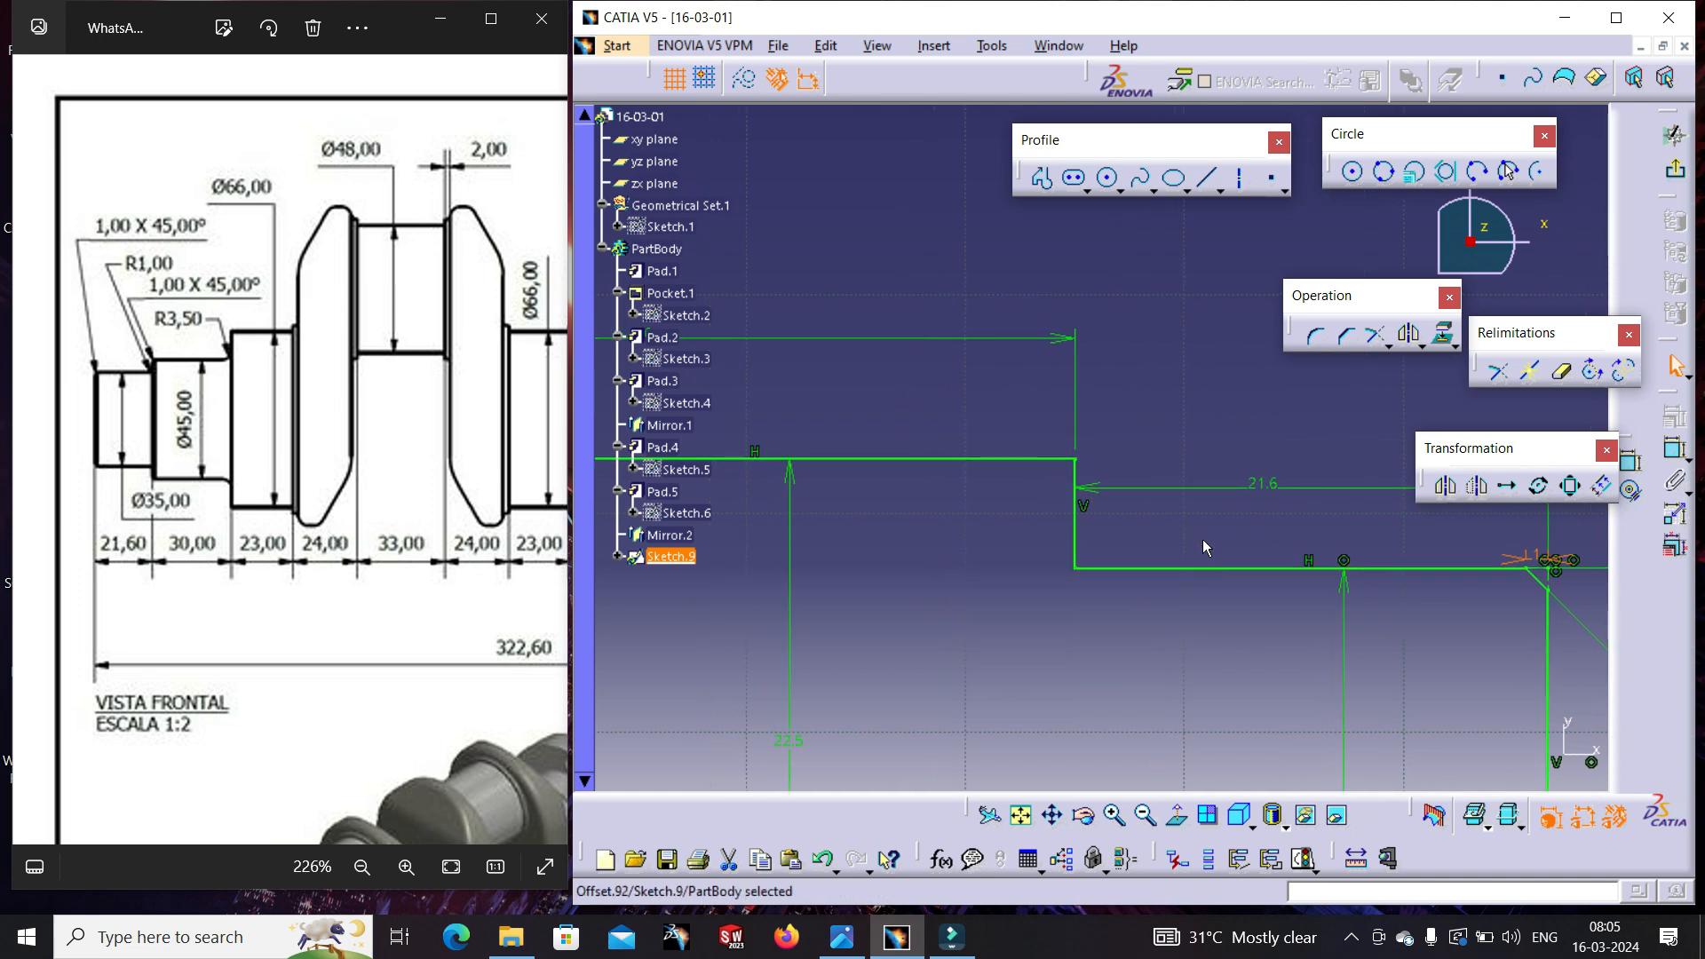
click(1315, 336)
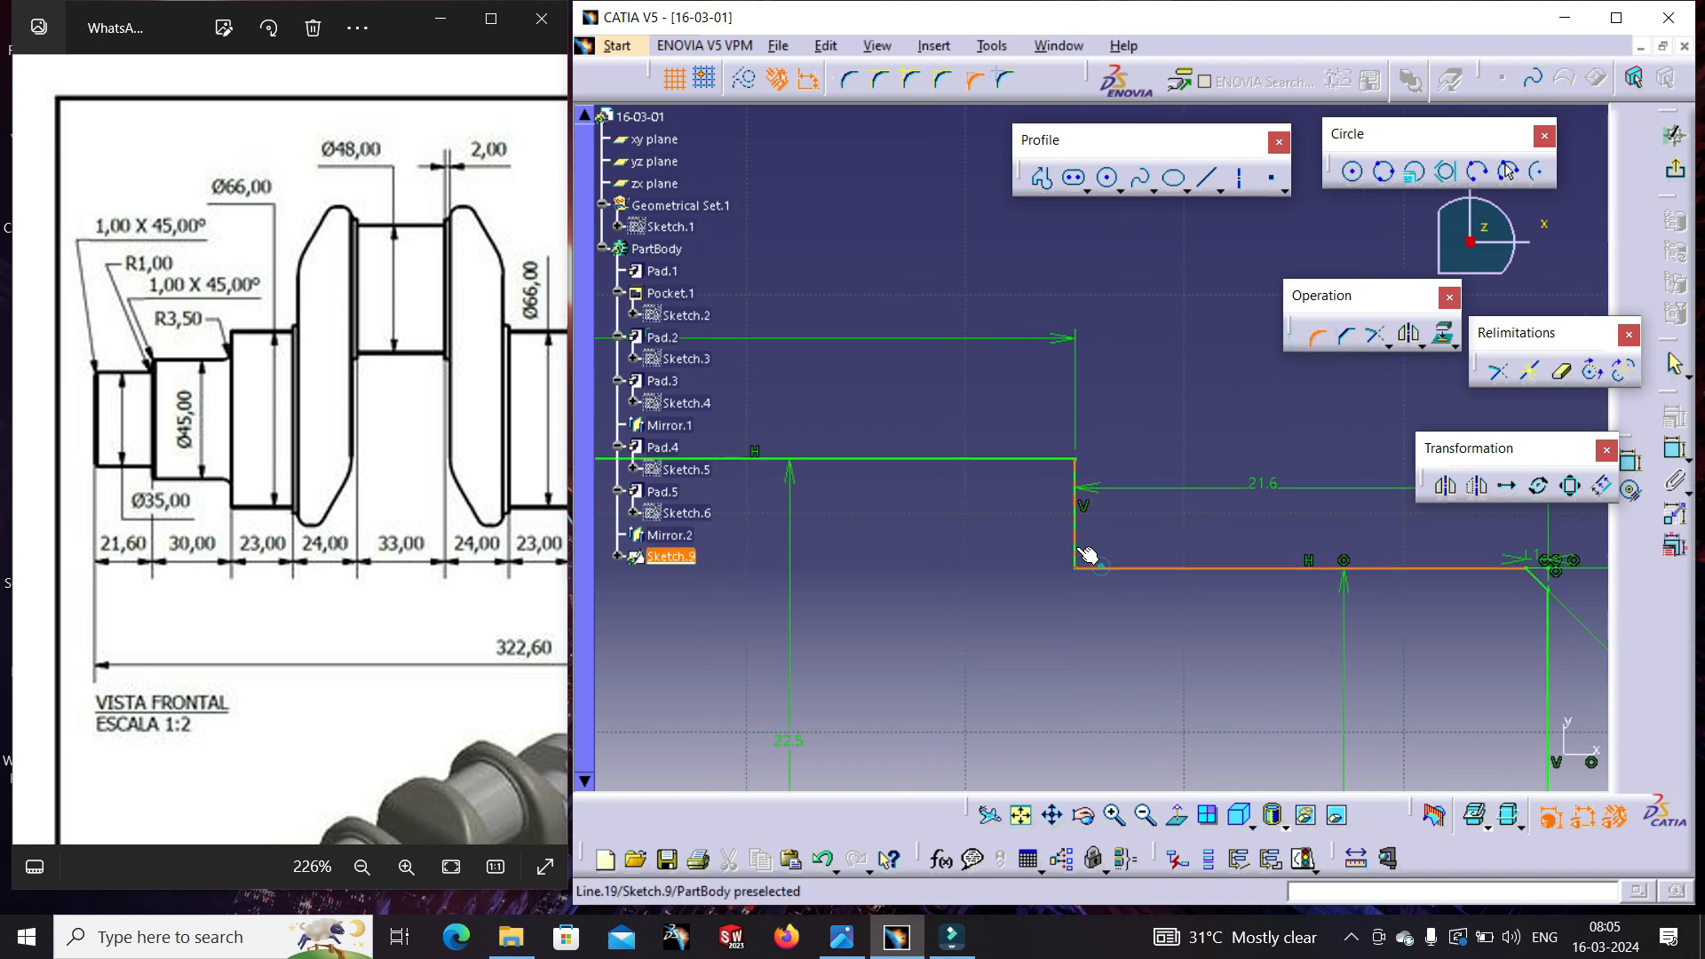
click(1080, 558)
click(1094, 540)
double_click(1112, 538)
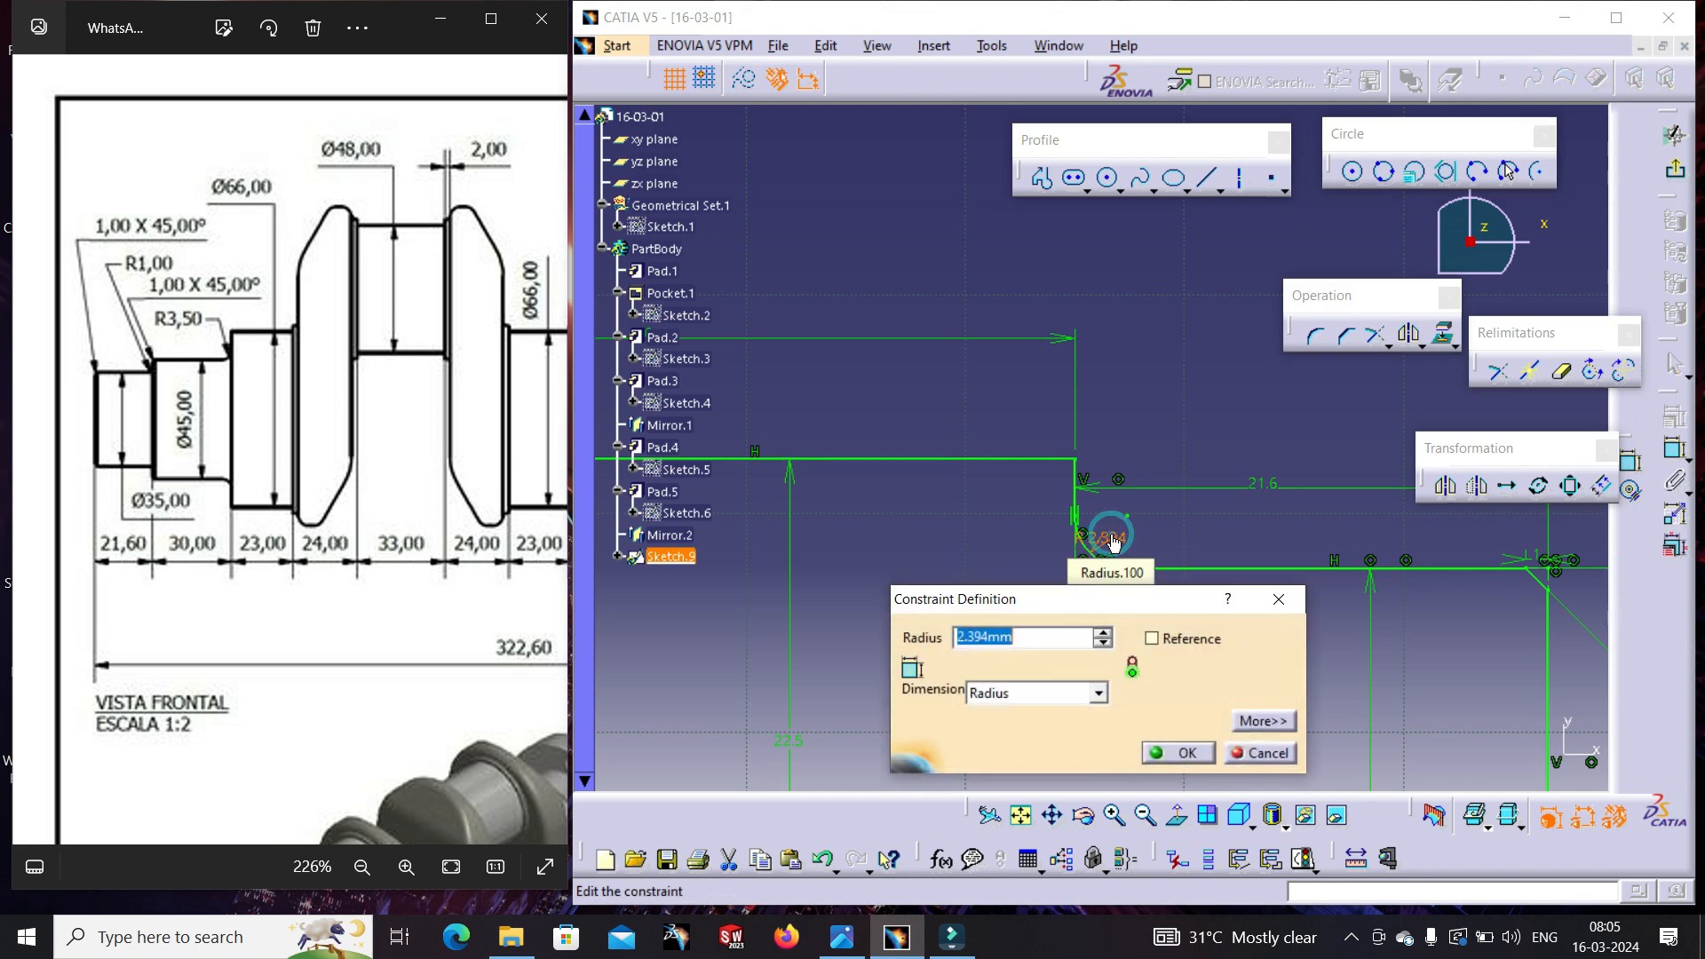
key(Return)
click(1159, 433)
- Chamfer the outer corner of the middle shaft step at 45 degrees and set the chamfer length to 1 mm
middle_drag(1161, 433, 1258, 465)
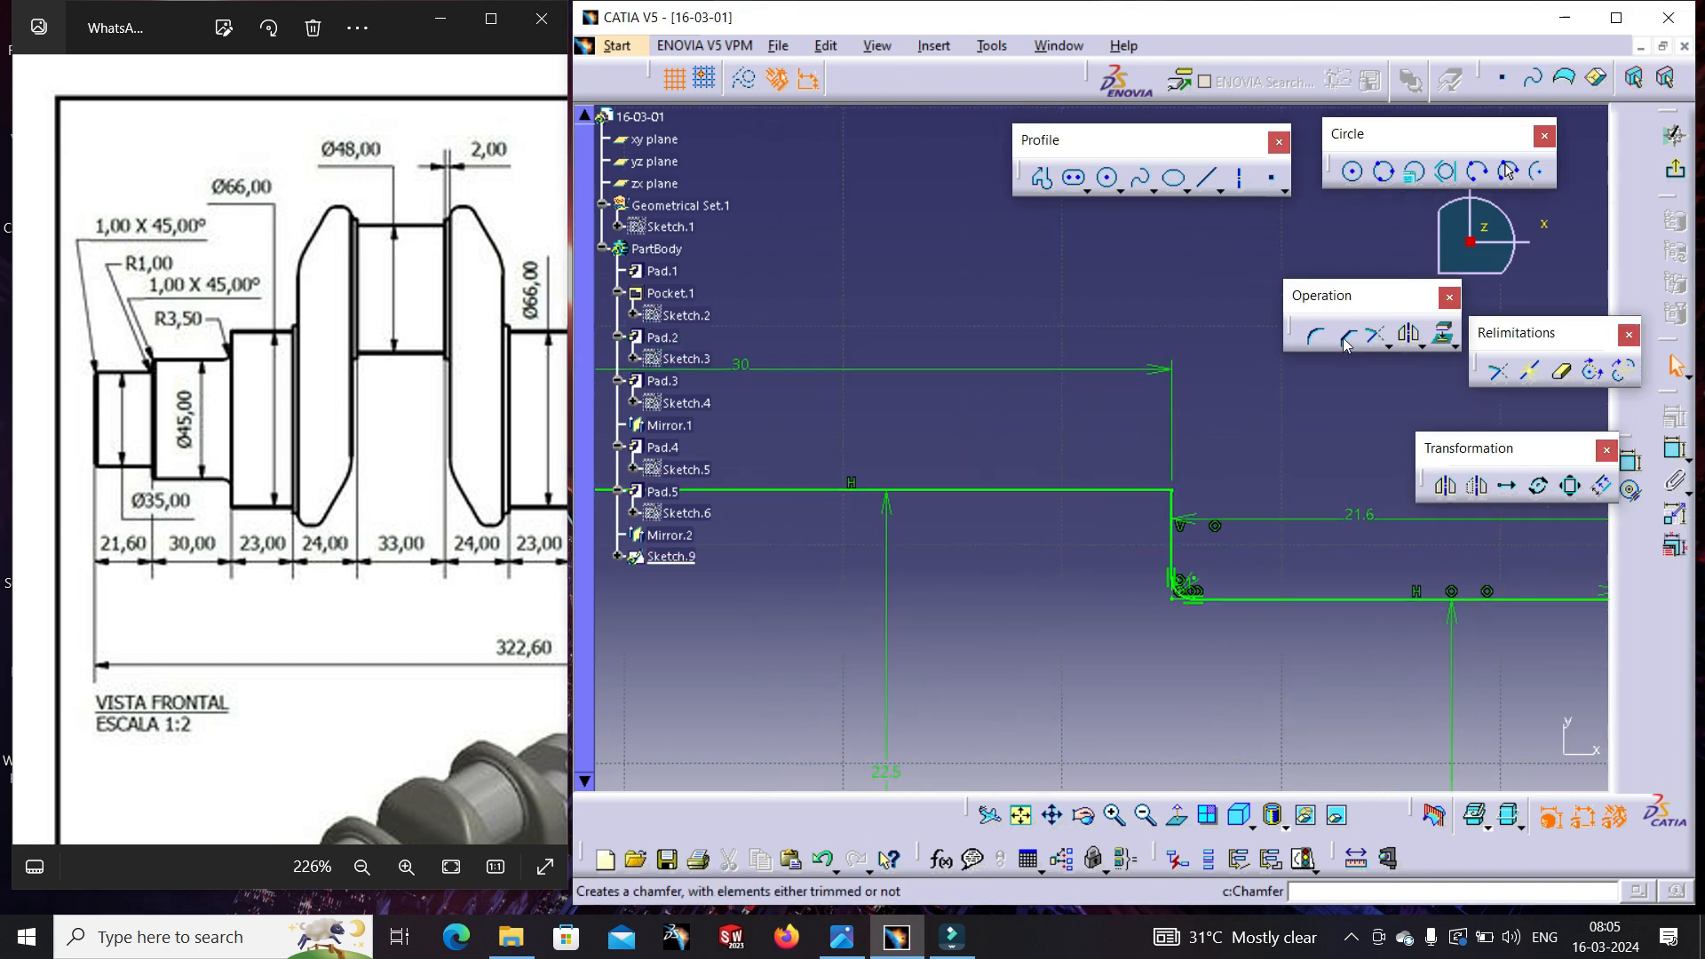
click(1343, 338)
click(1164, 499)
click(1172, 506)
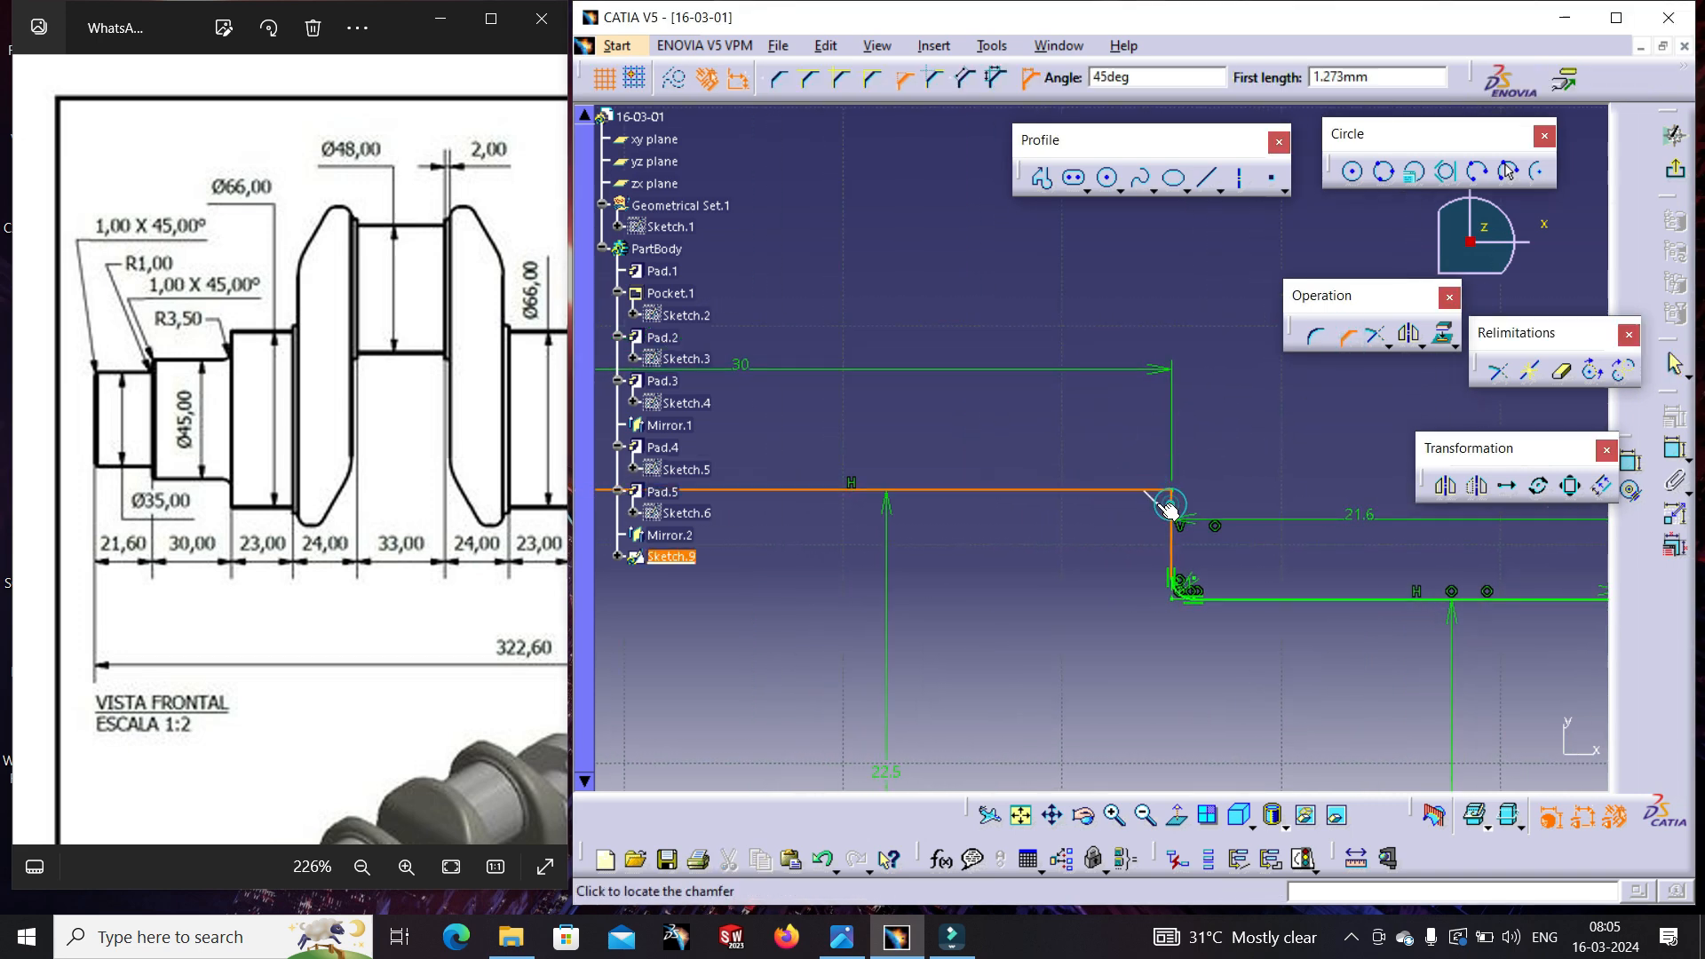
click(1158, 503)
click(1181, 515)
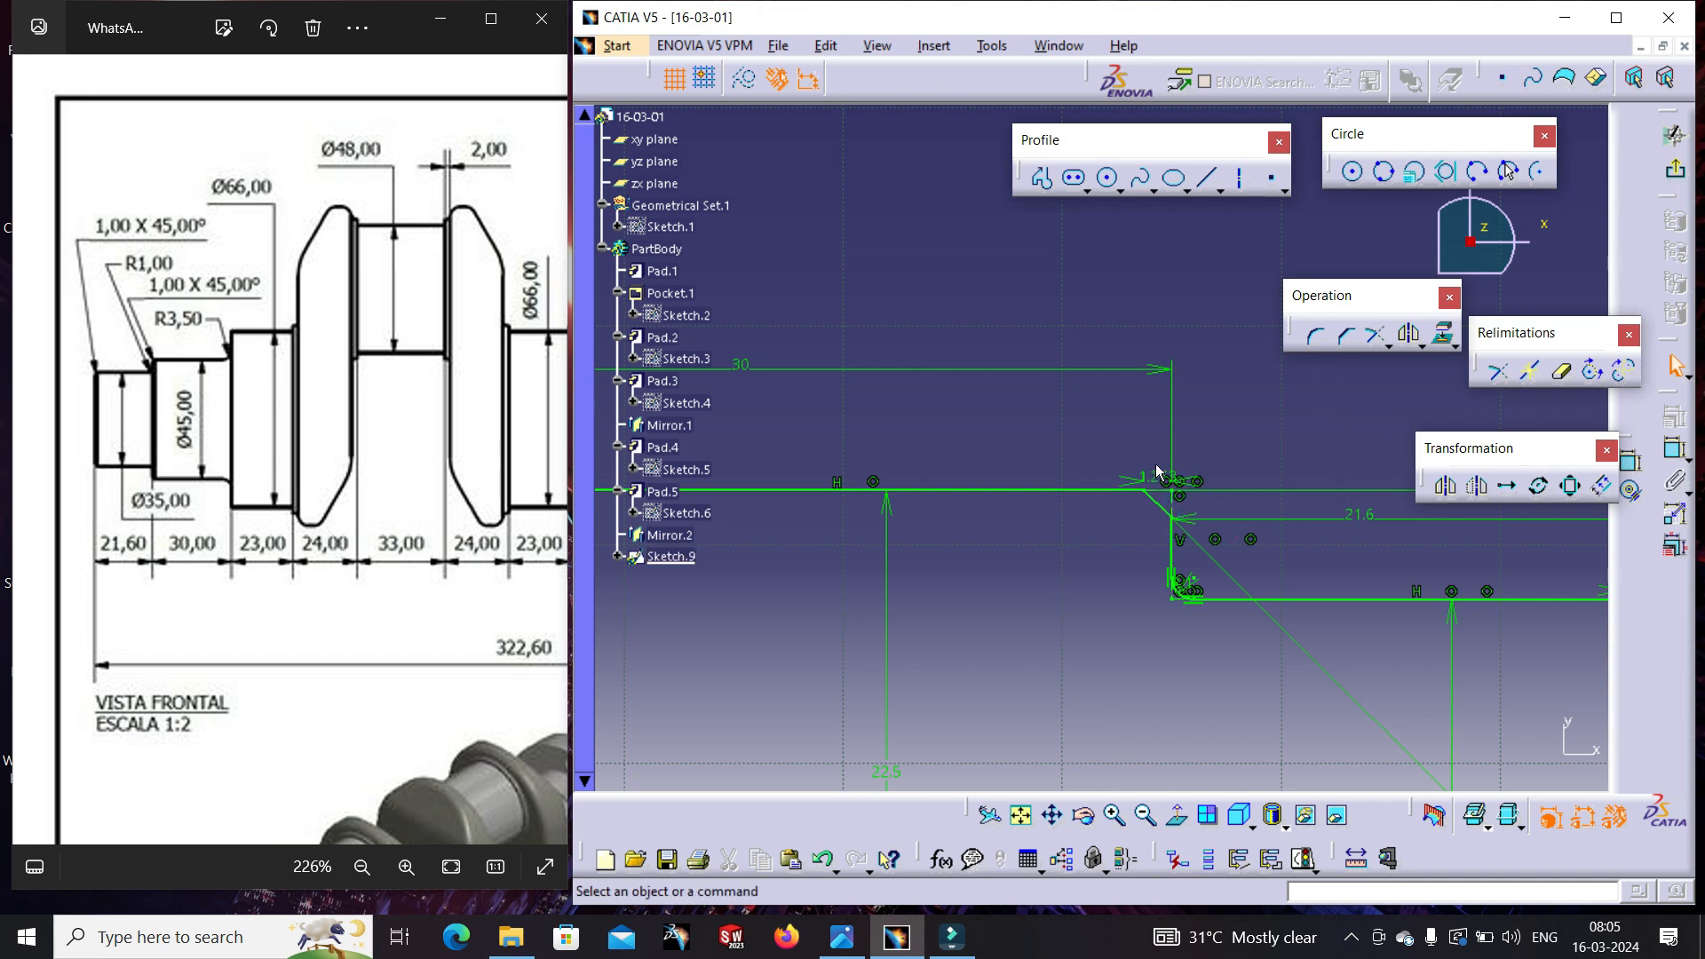
text(1.273mm)
key(Return)
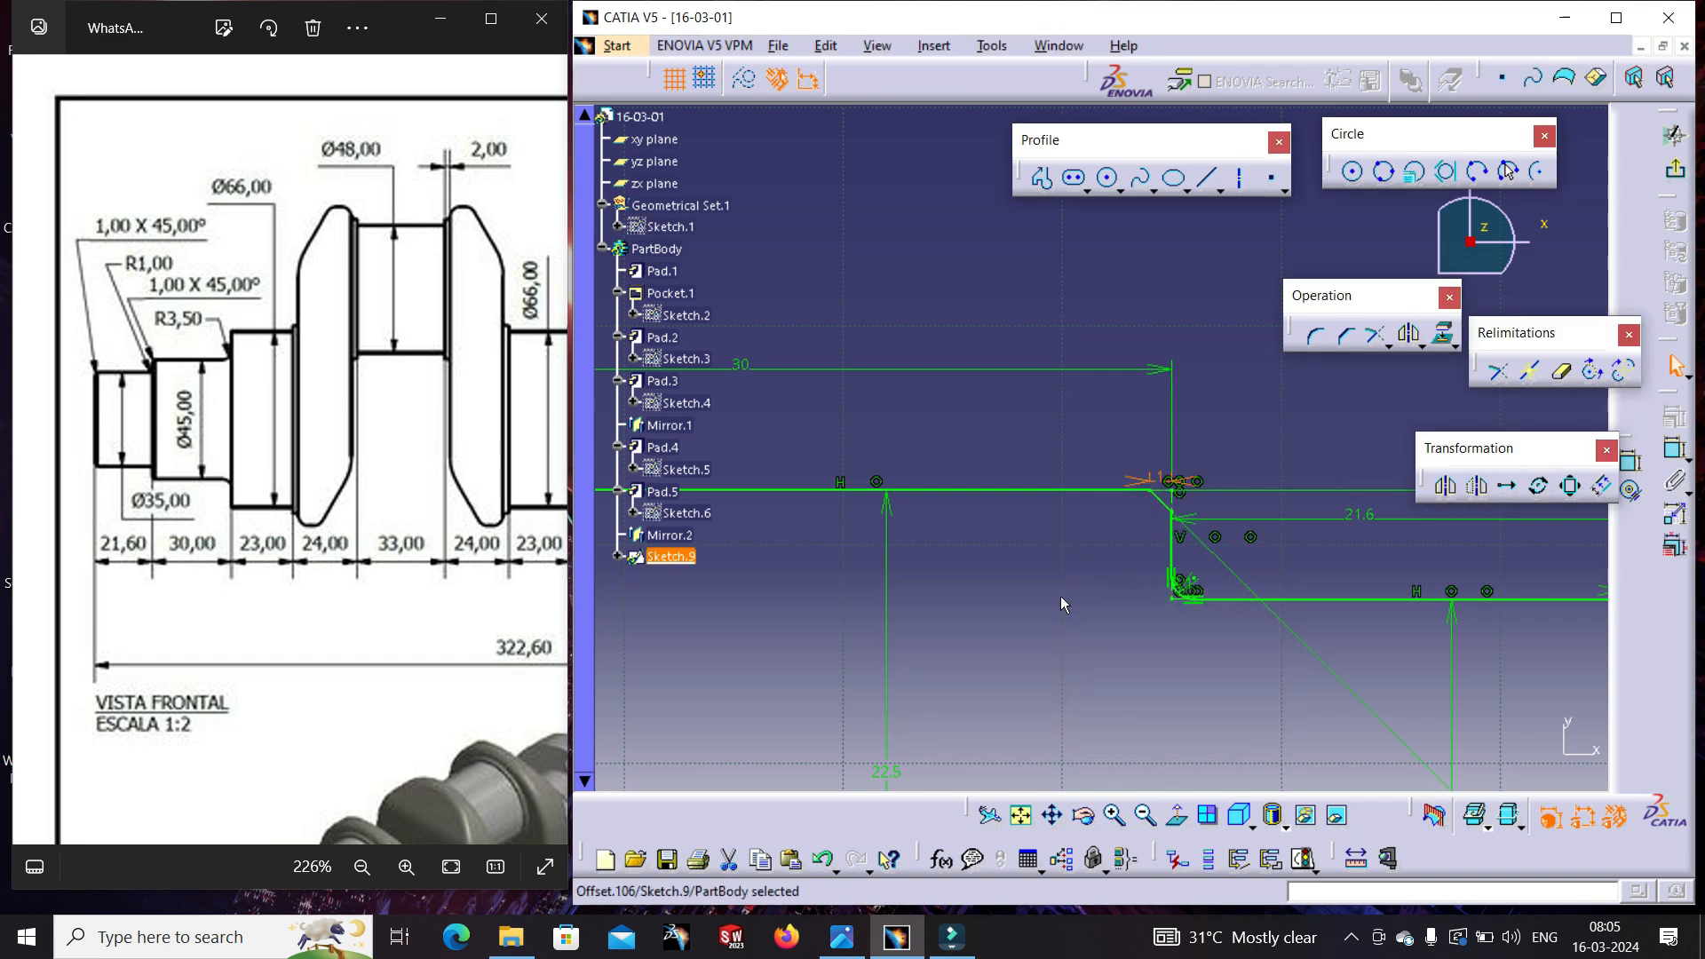
click(1061, 597)
- Fillet the inner corner between the 30 mm long shaft step and the 23 mm long journal step with a 3.5 mm radius
middle_drag(1062, 598, 1424, 604)
mouse_move(1110, 586)
middle_down()
mouse_move(1229, 586)
mouse_move(1265, 633)
middle_up()
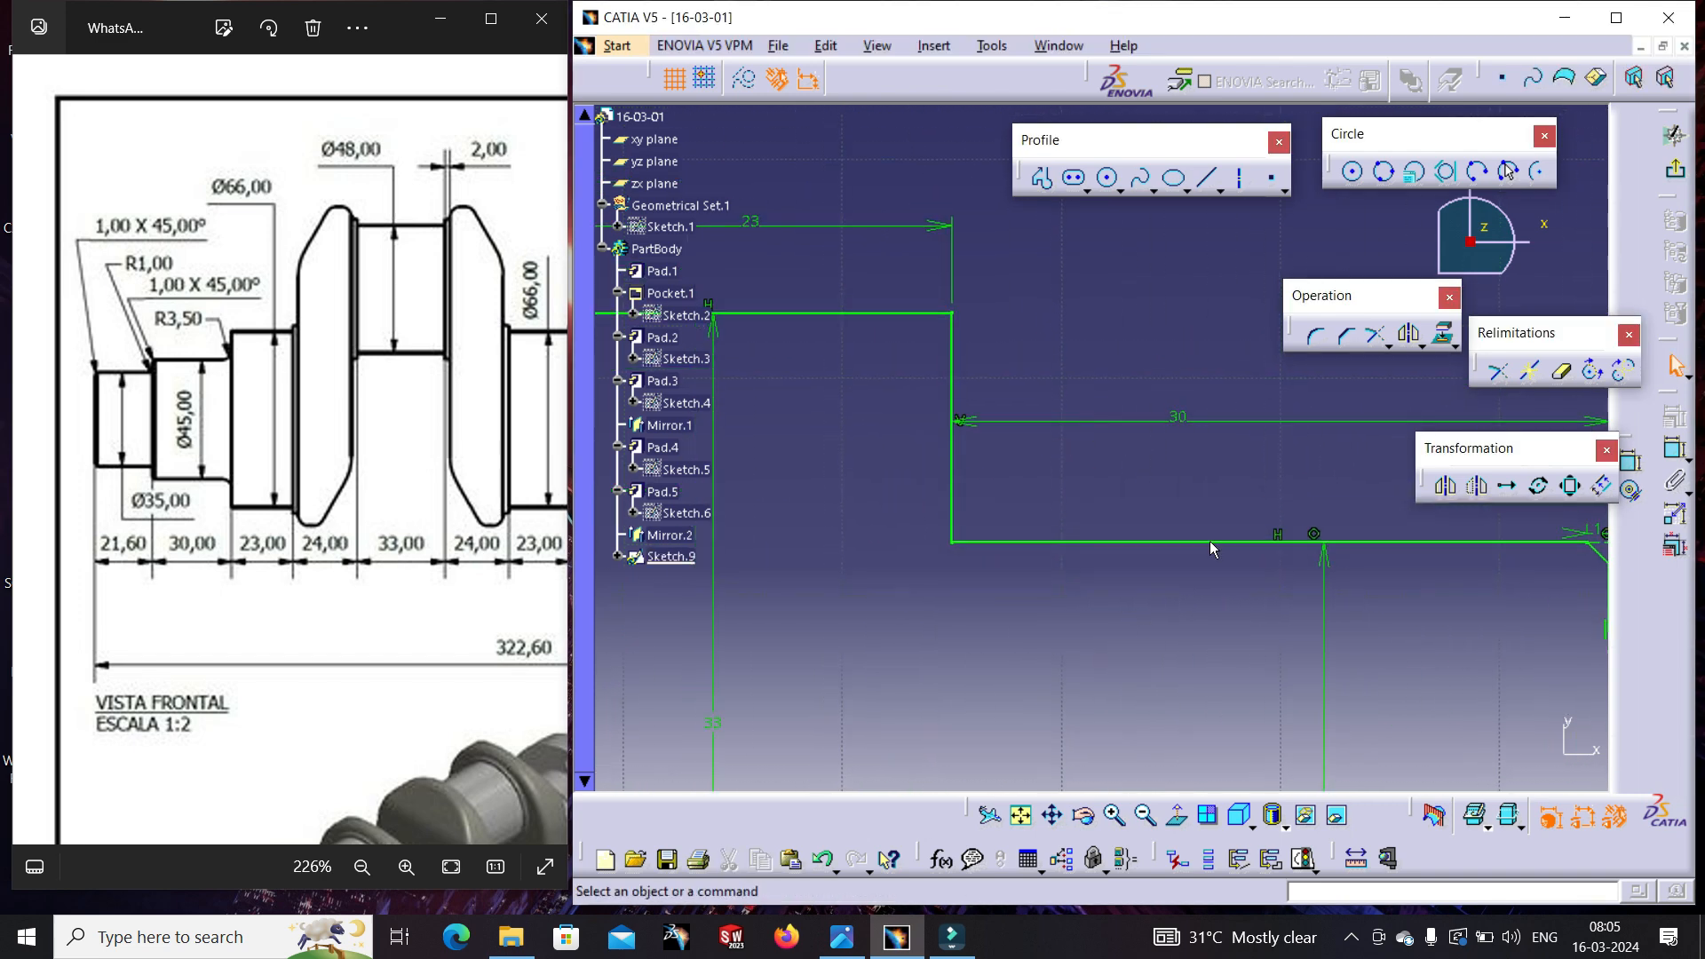
click(1316, 338)
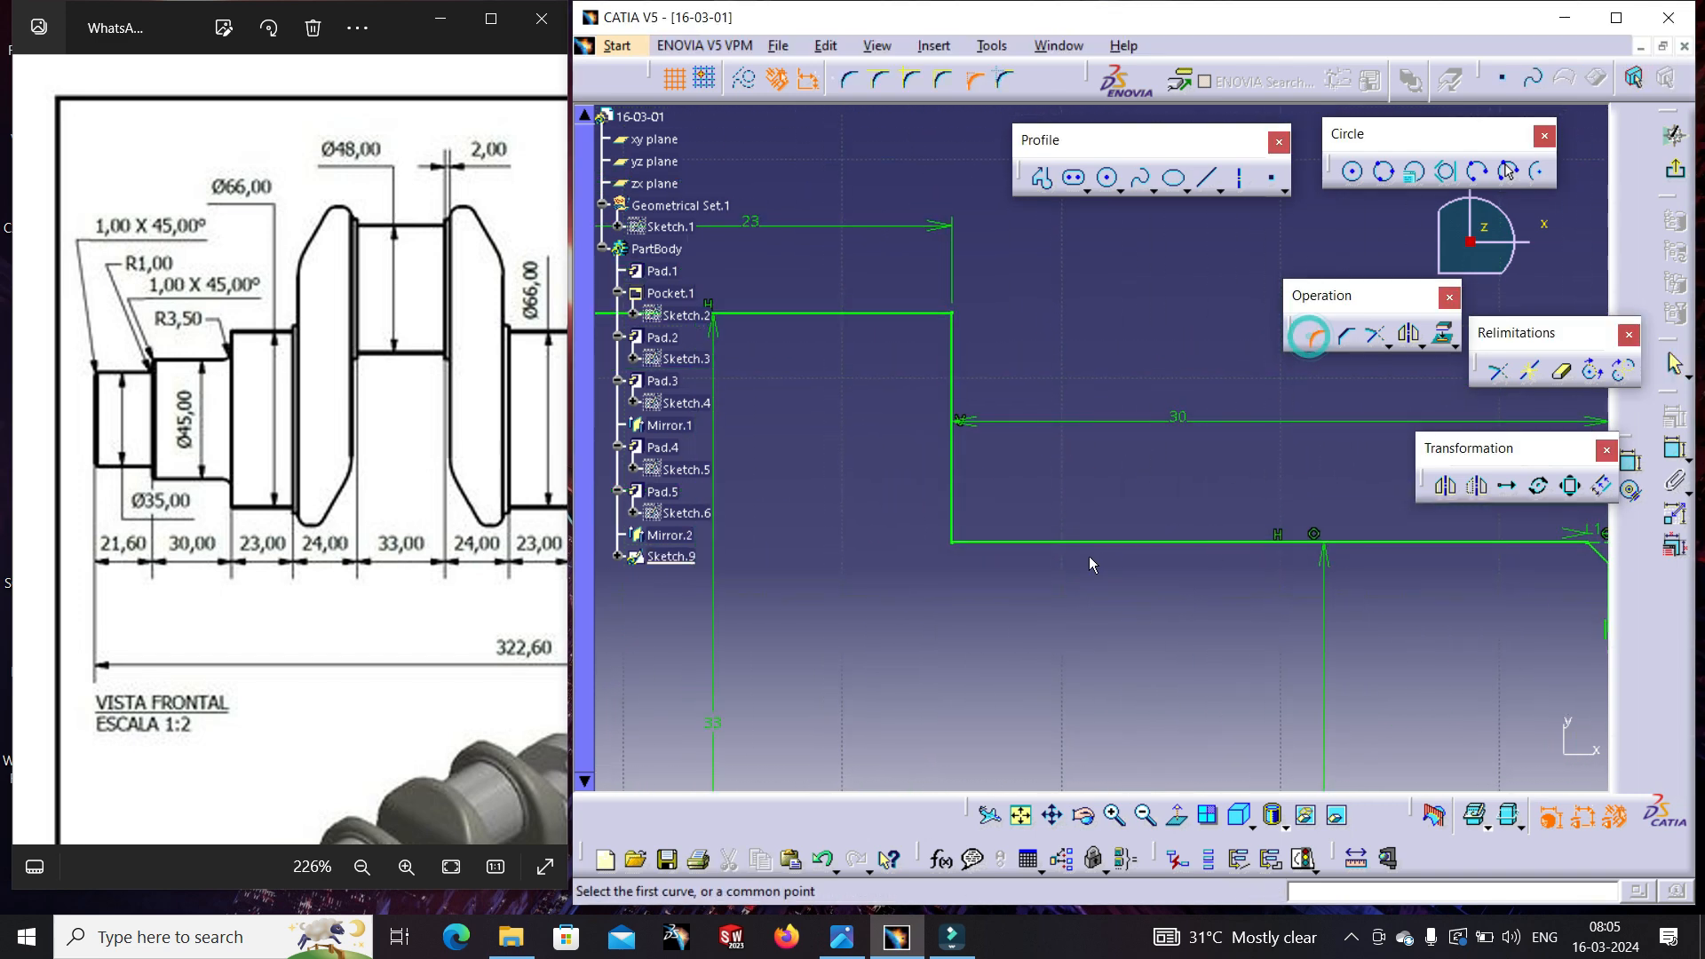
click(1009, 540)
click(952, 497)
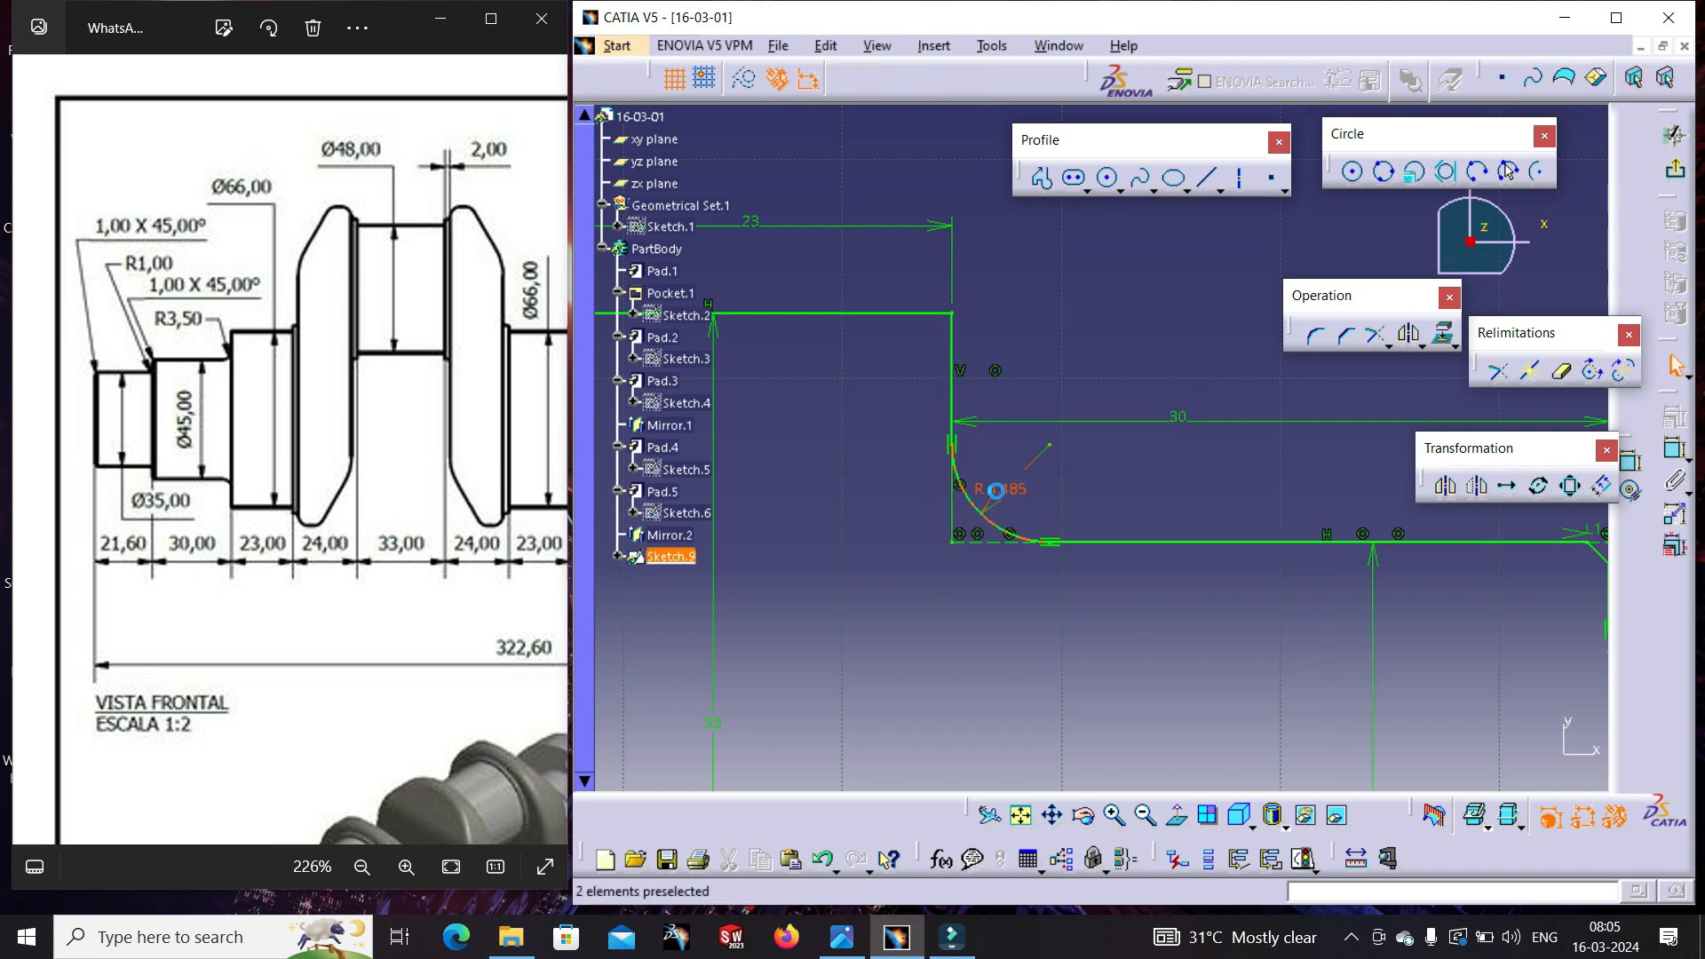
double_click(996, 490)
key(Return)
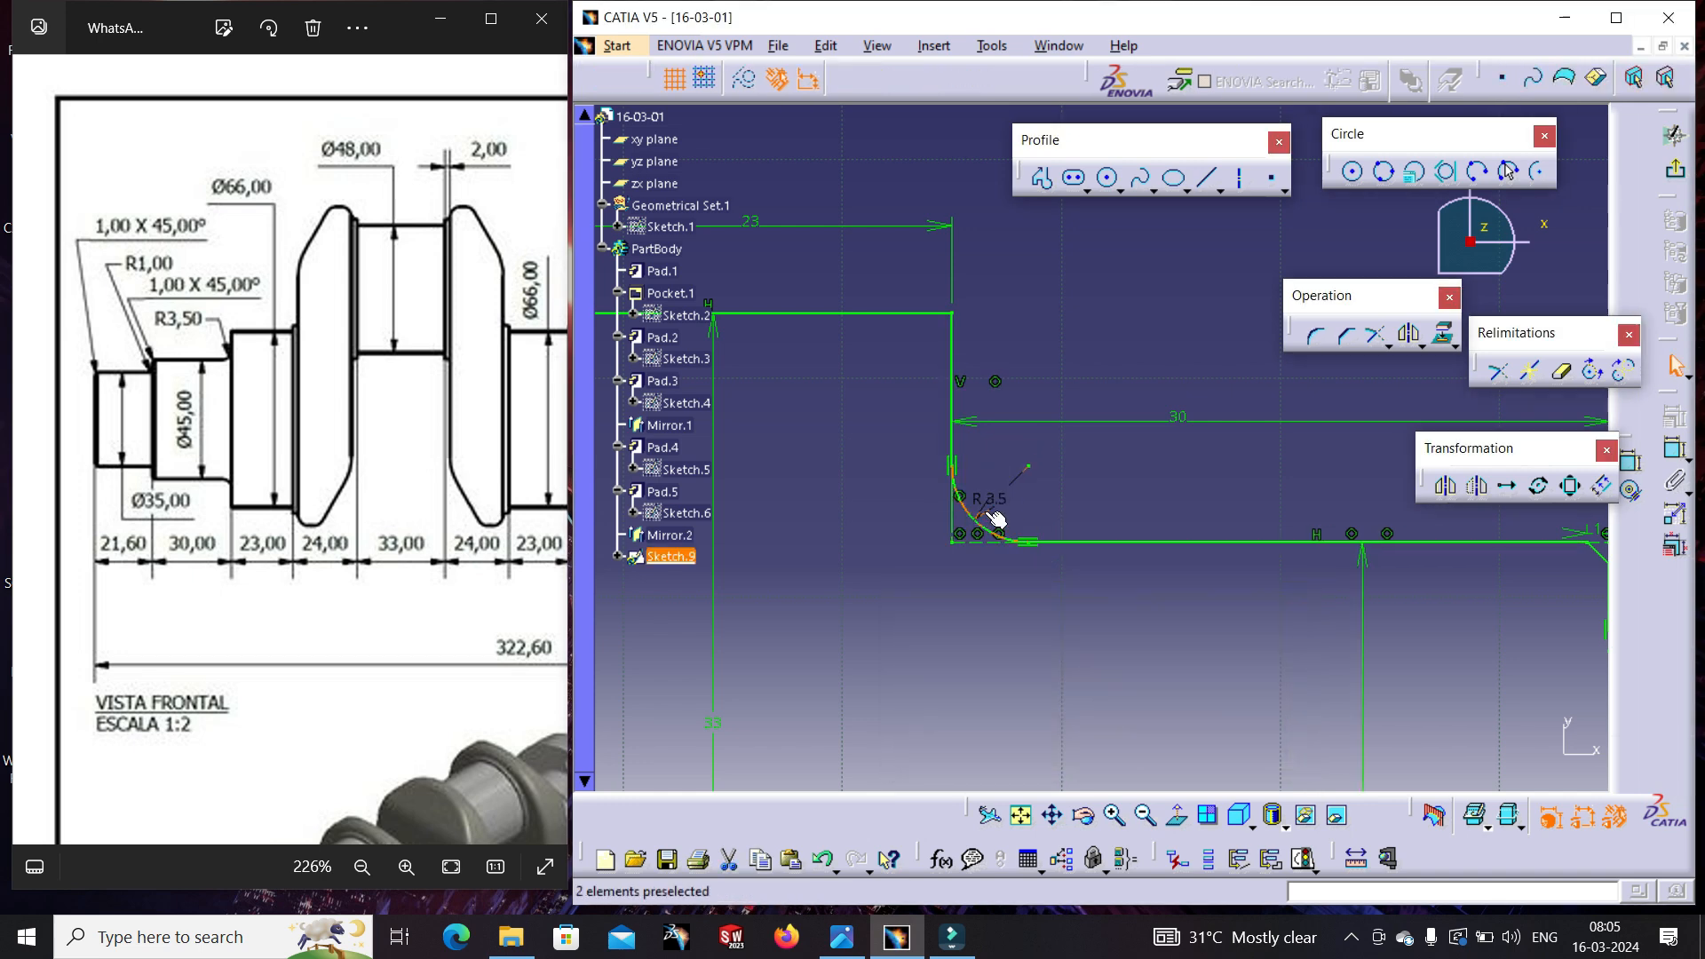
middle_drag(998, 517, 1117, 583)
click(1337, 337)
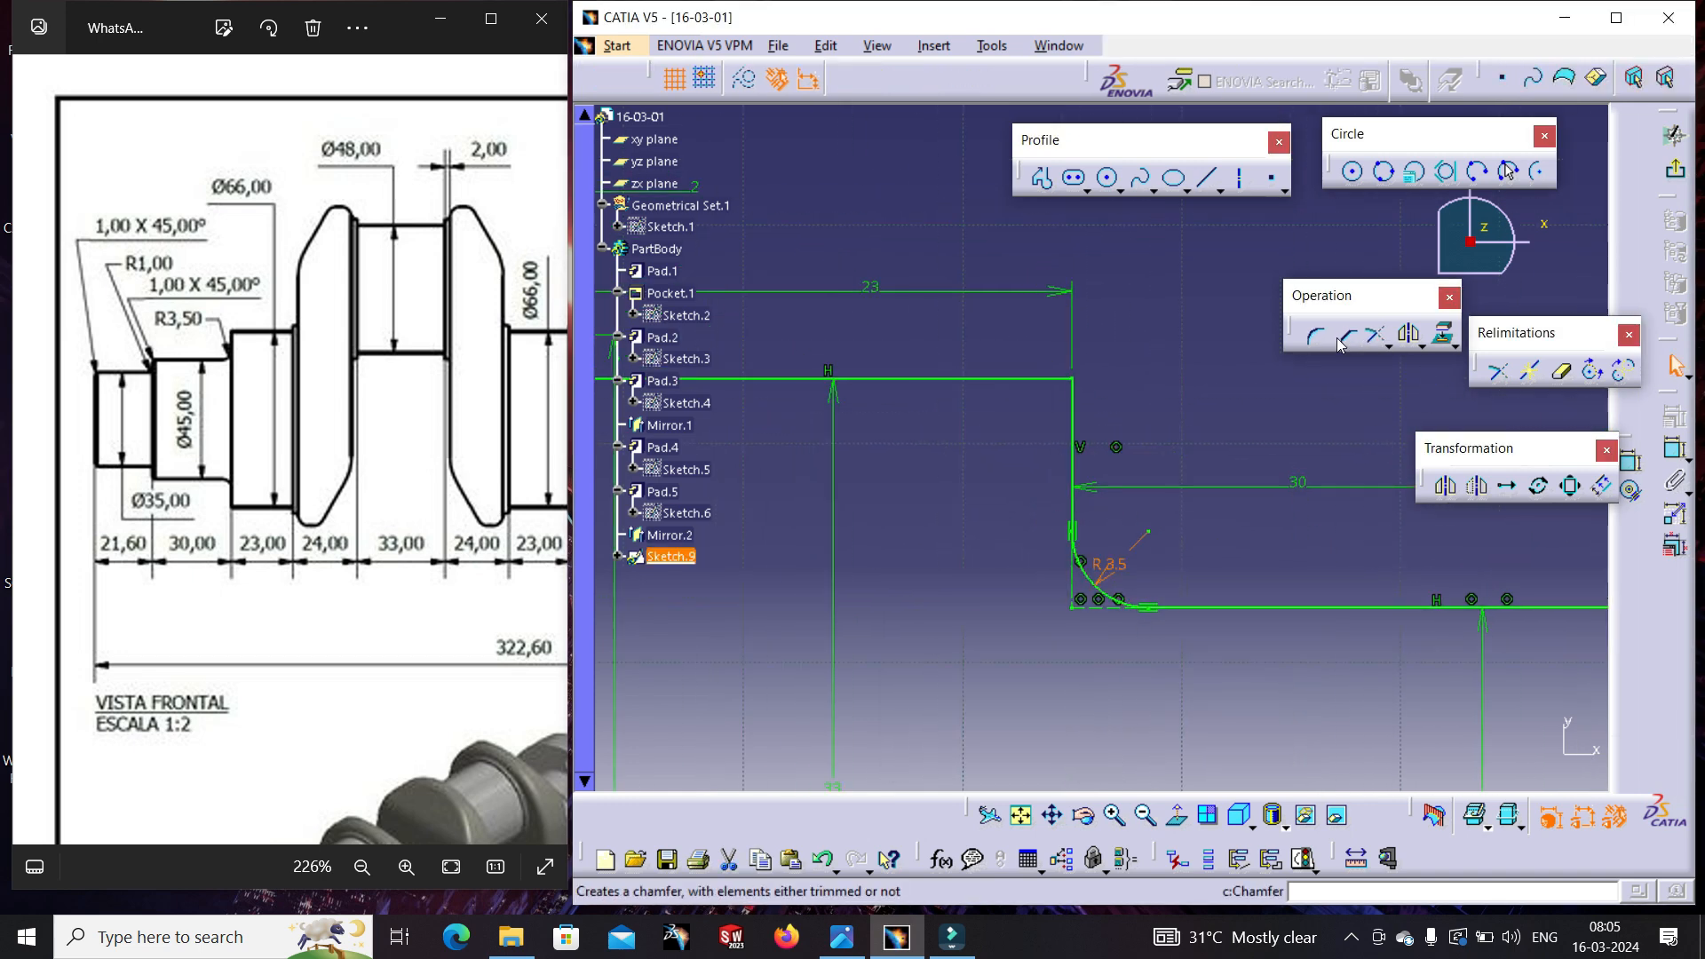
click(1026, 379)
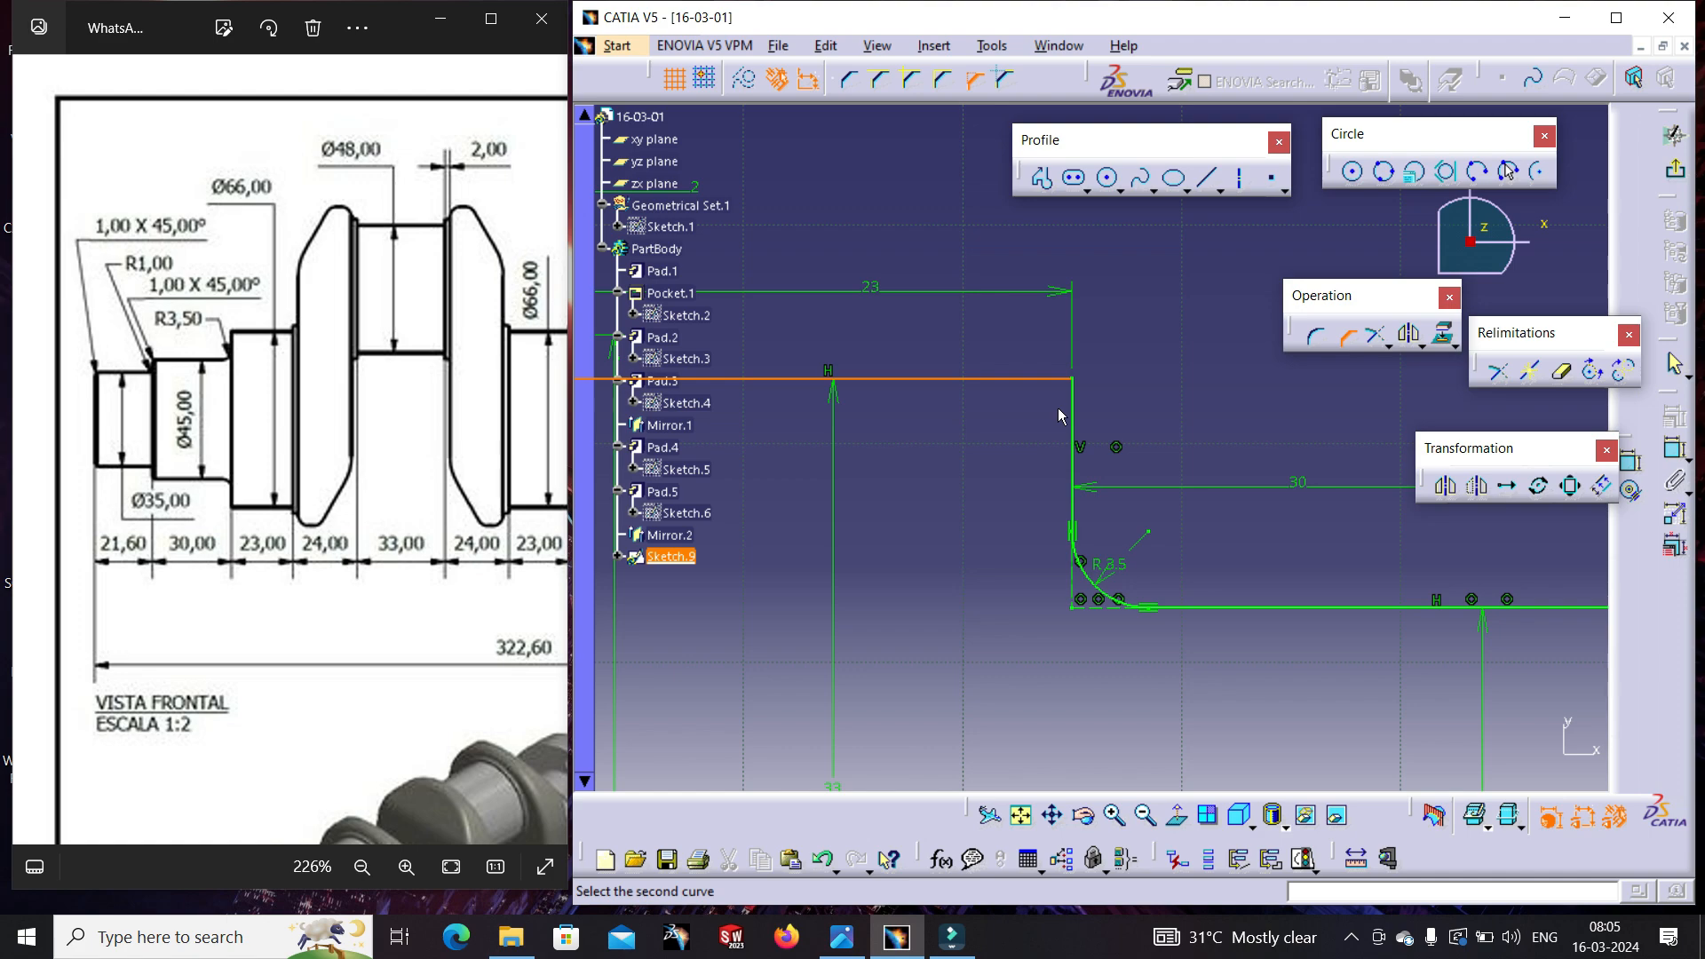
key(Escape)
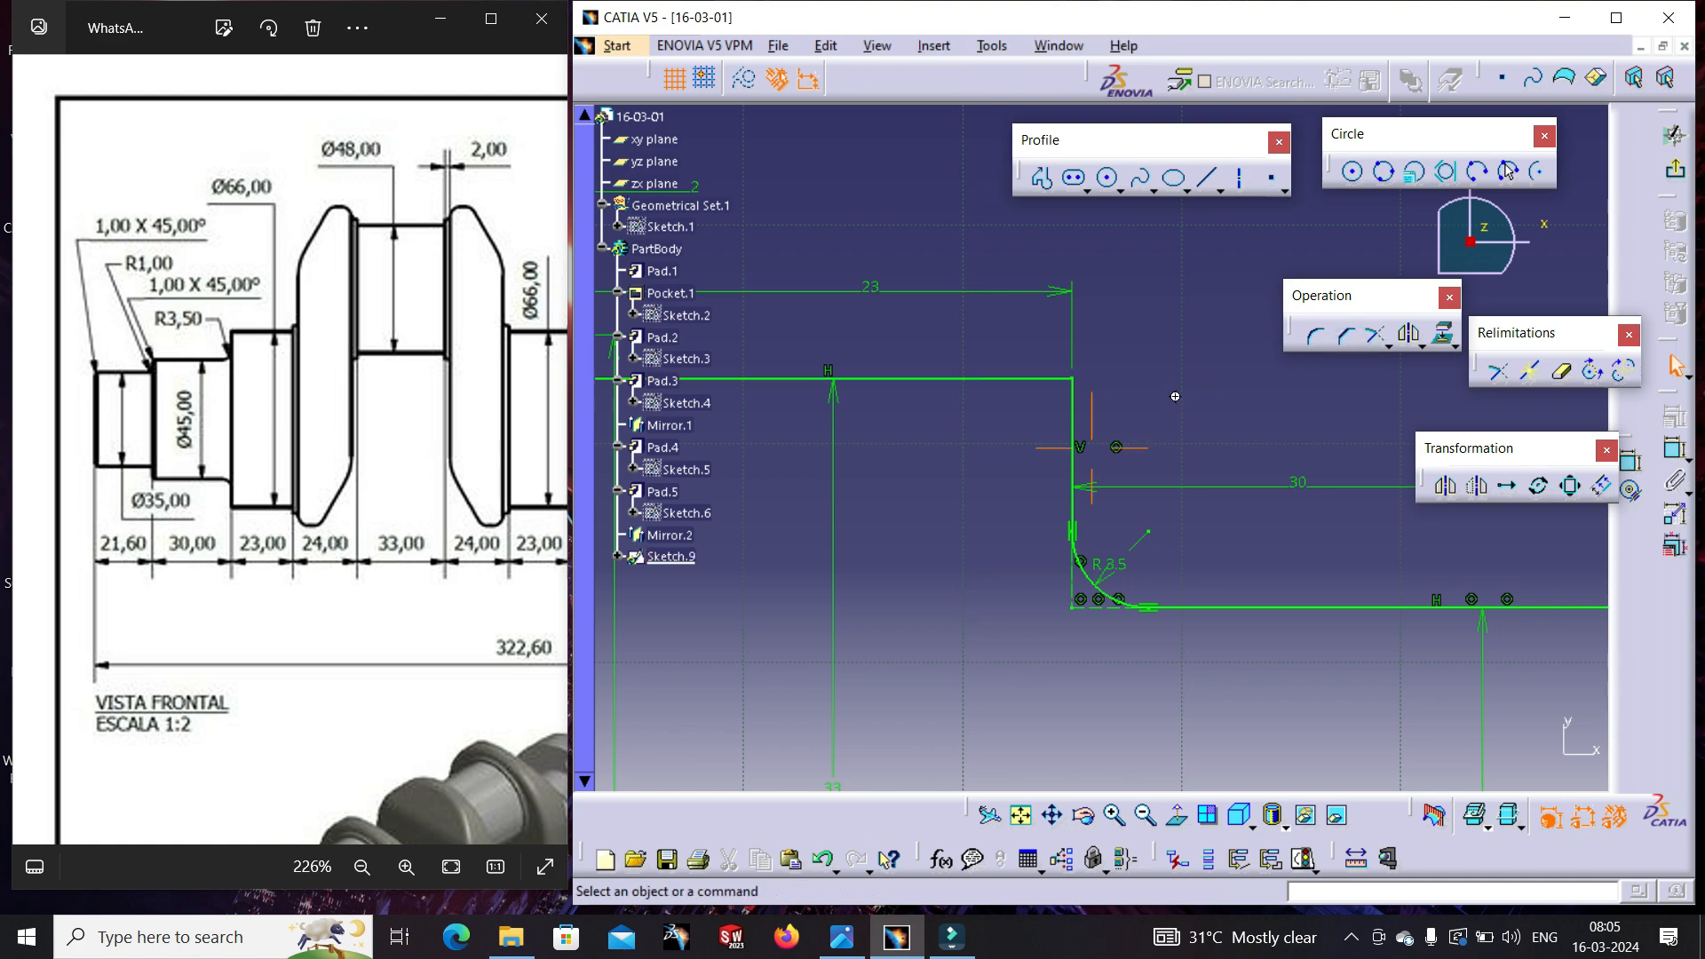
- Examine the radius and chamfer callouts for the flange end in the reference drawing and compare them with the flange-end sketch profile
middle_drag(1175, 396, 1328, 578)
middle_drag(841, 565, 1040, 563)
drag(317, 547, 142, 545)
drag(533, 547, 258, 544)
drag(455, 528, 377, 541)
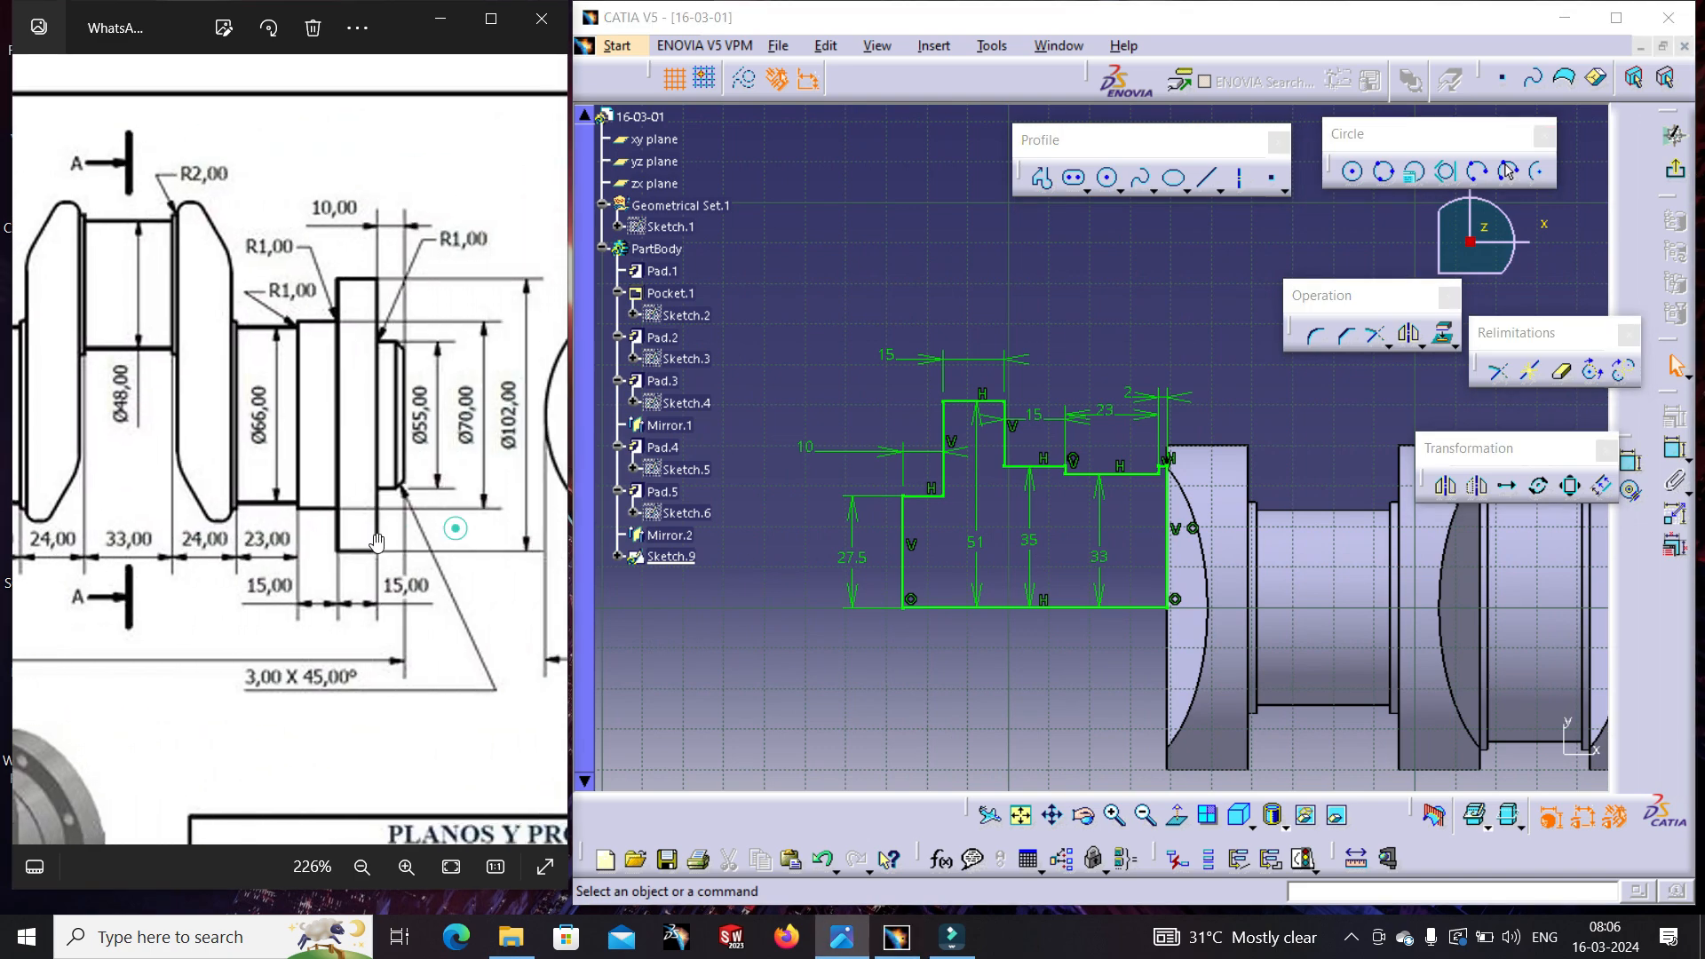
click(925, 521)
mouse_move(924, 521)
middle_down()
mouse_move(931, 438)
mouse_move(1062, 418)
middle_up()
middle_drag(997, 477, 1037, 406)
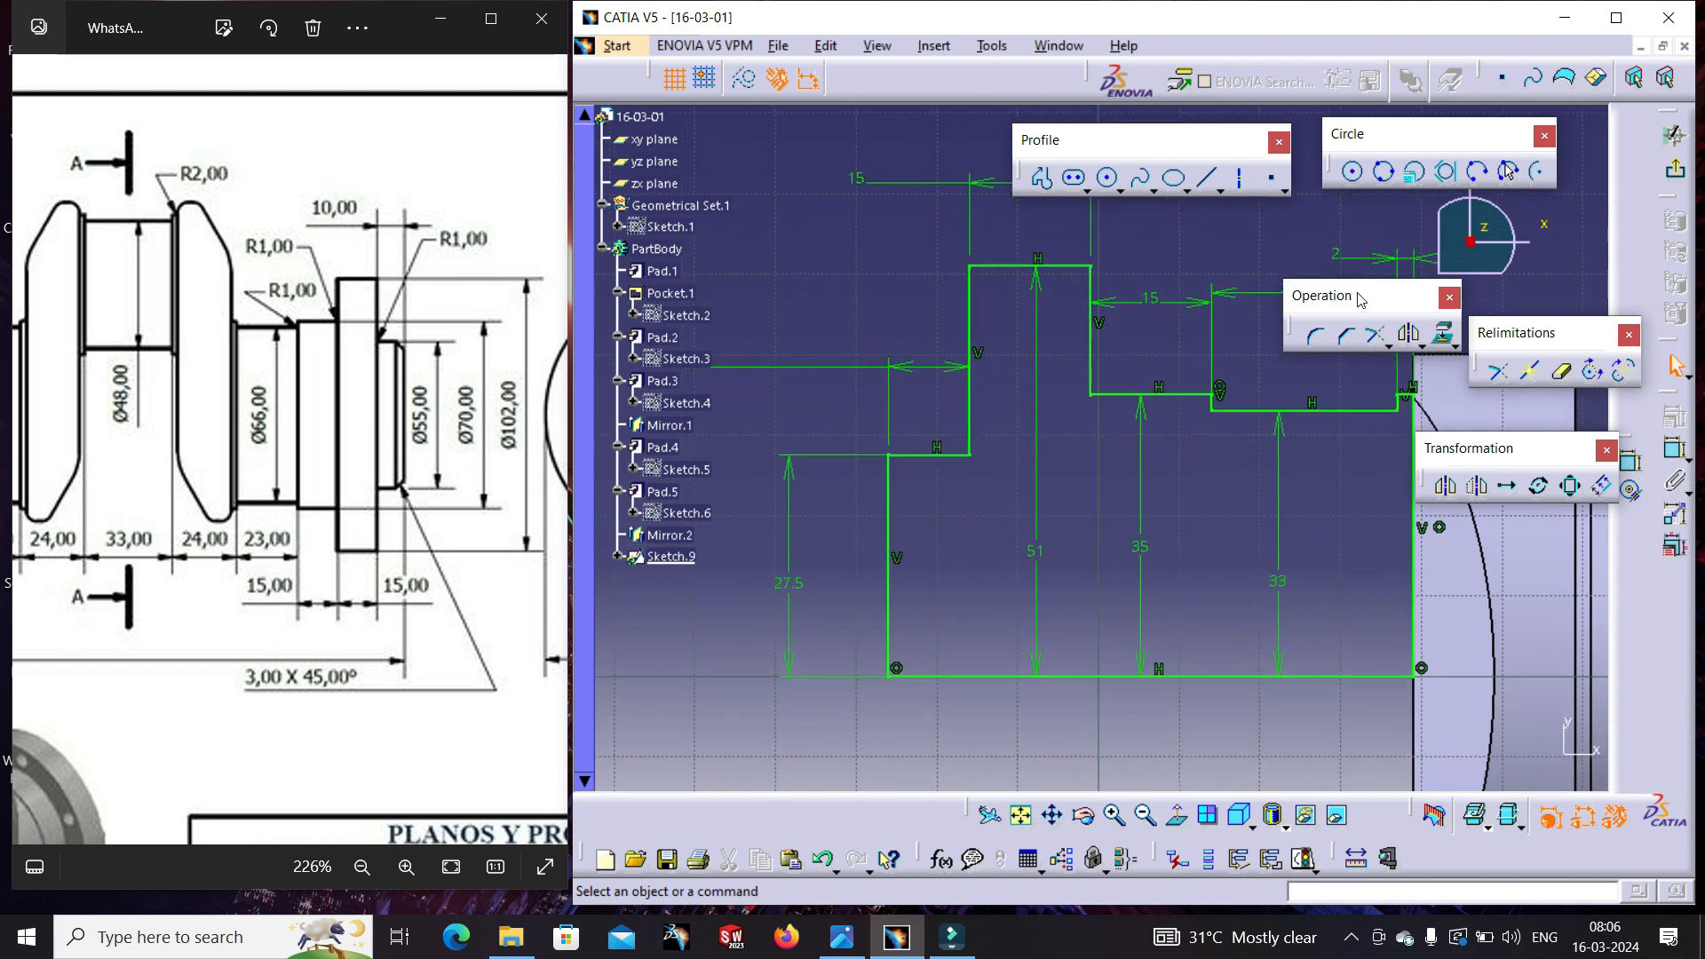
- Chamfer the outer corner of the 10 mm long flange-end step at 45 degrees and set the chamfer length to 3 mm
click(1347, 337)
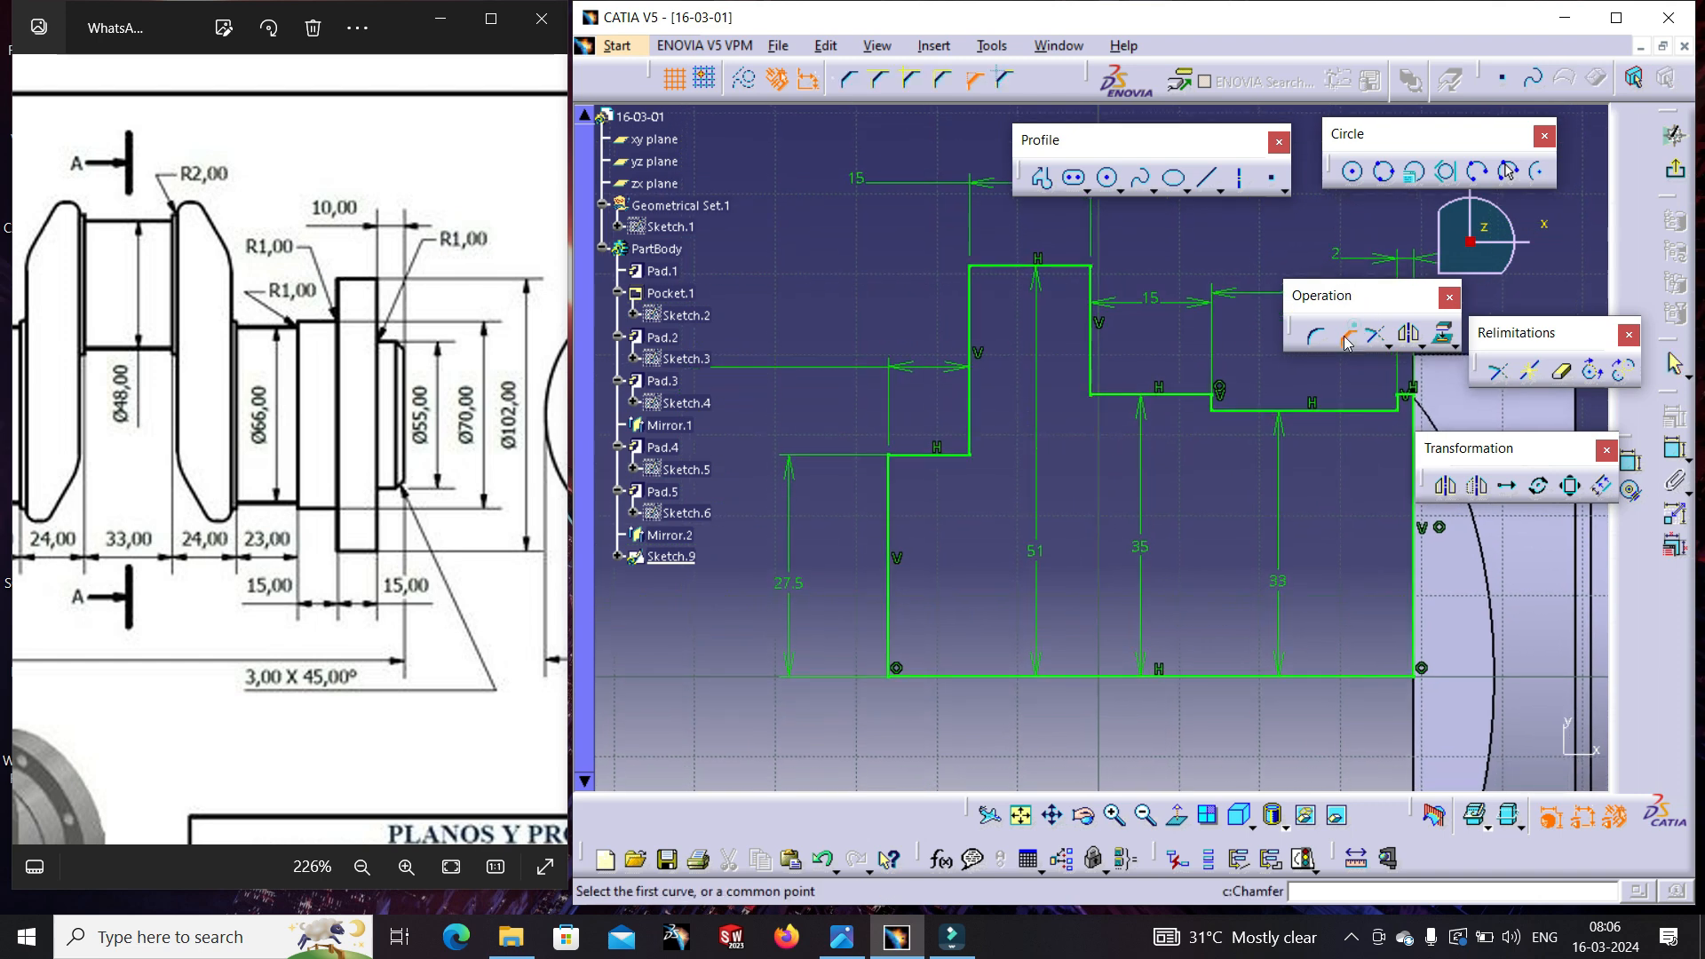
click(895, 475)
click(916, 480)
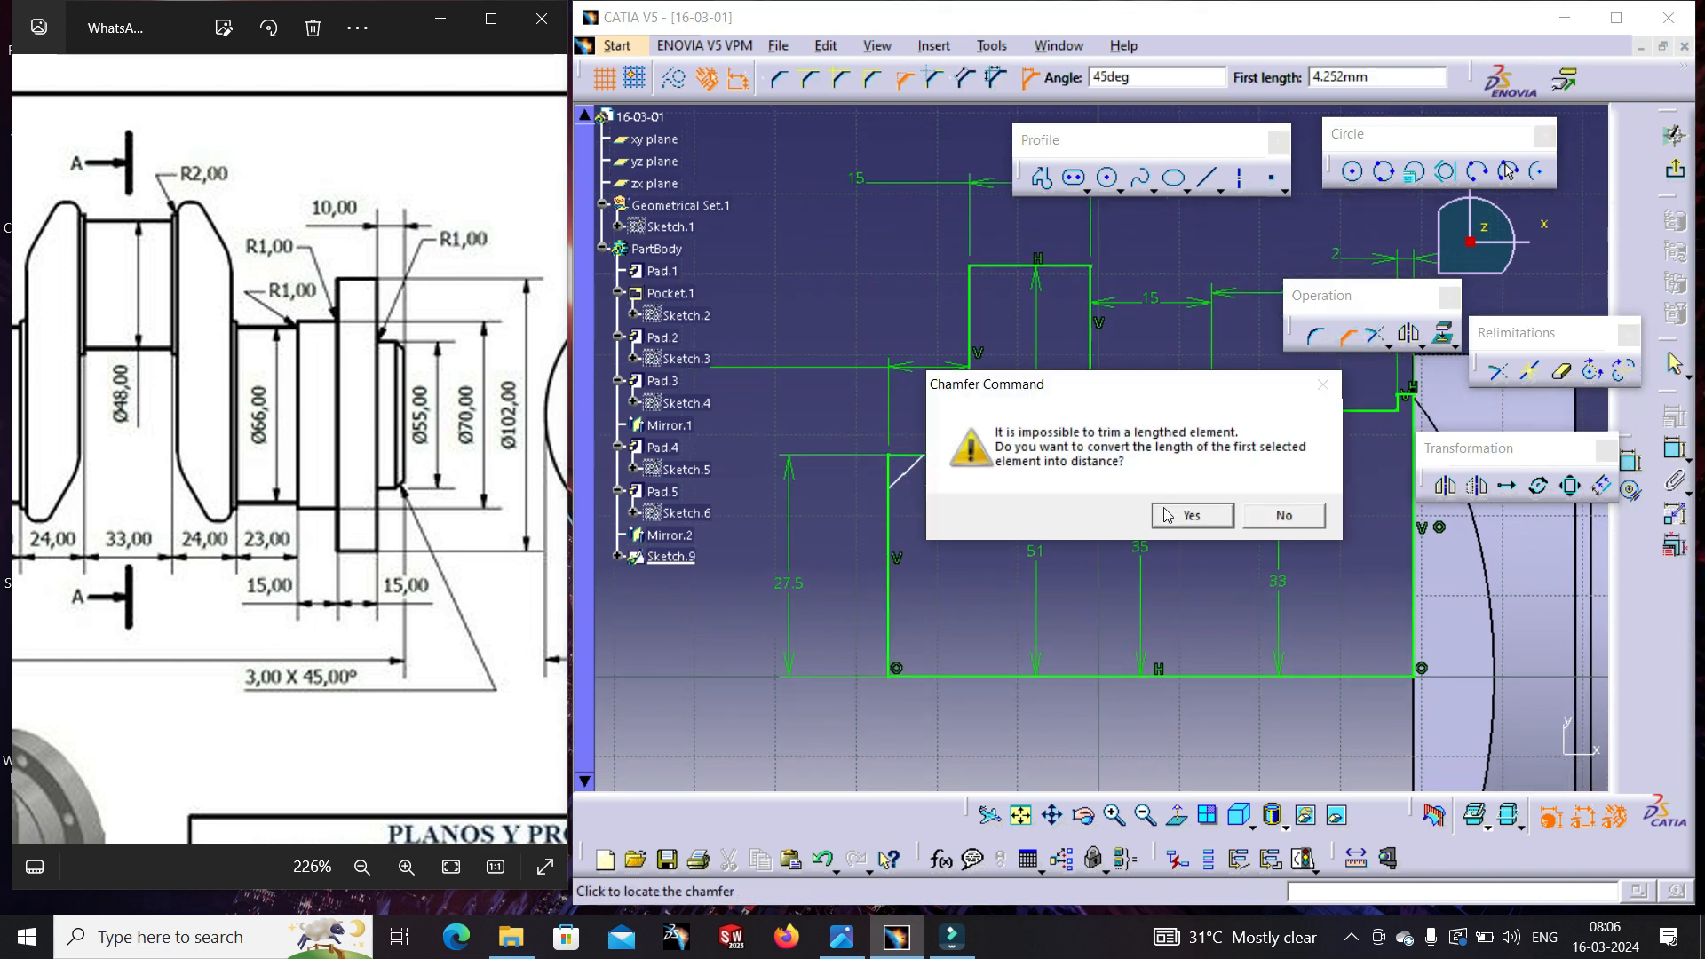
key(Return)
middle_drag(903, 477, 892, 433)
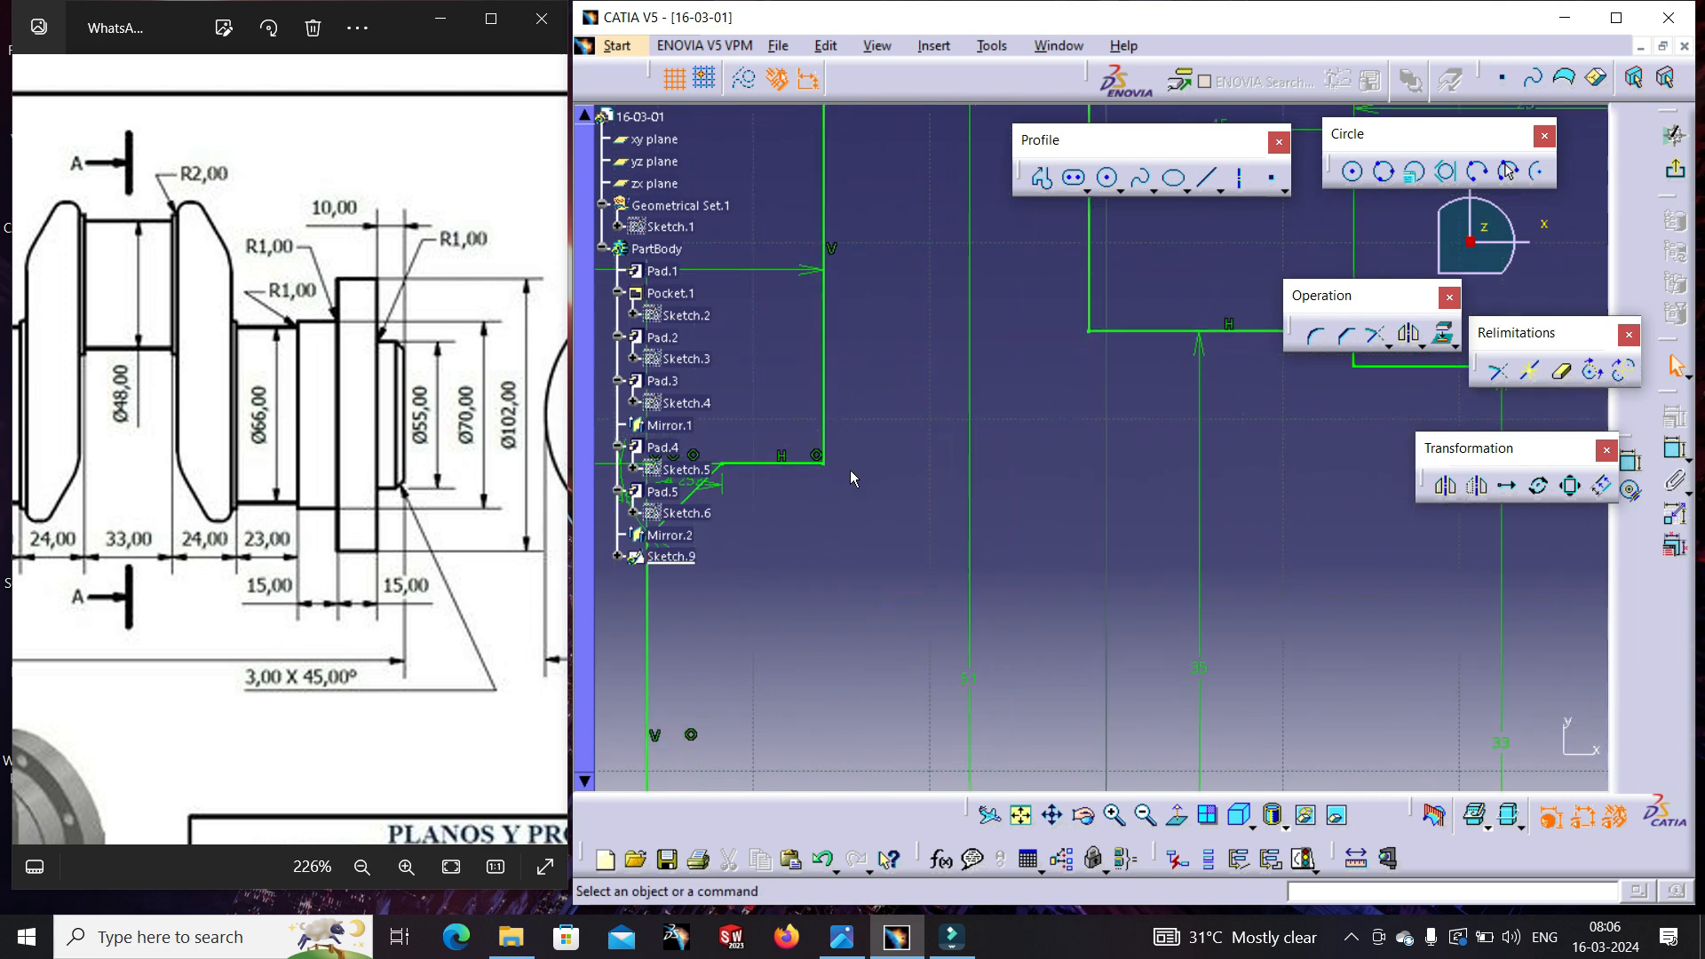
middle_drag(693, 485, 985, 493)
double_click(976, 493)
text(3)
key(Return)
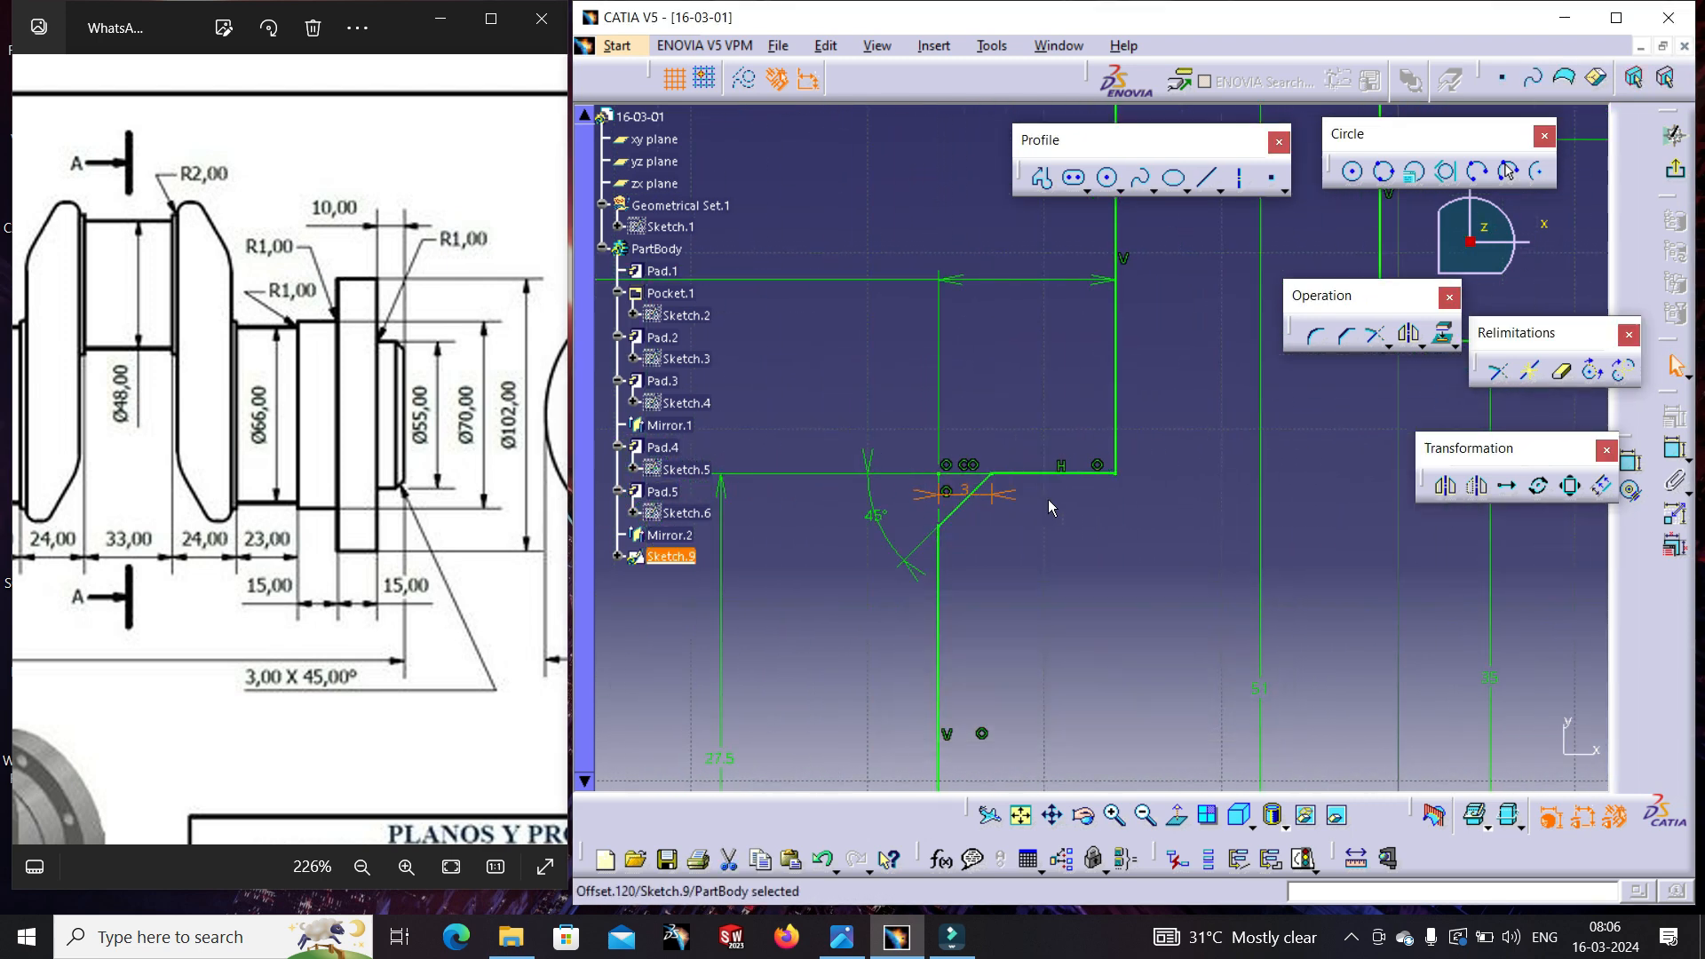
- Fillet the inner corner between the flange disc and the adjacent 15 mm long step with a 1 mm radius
mouse_move(1061, 517)
middle_down()
mouse_move(892, 664)
mouse_move(840, 528)
middle_up()
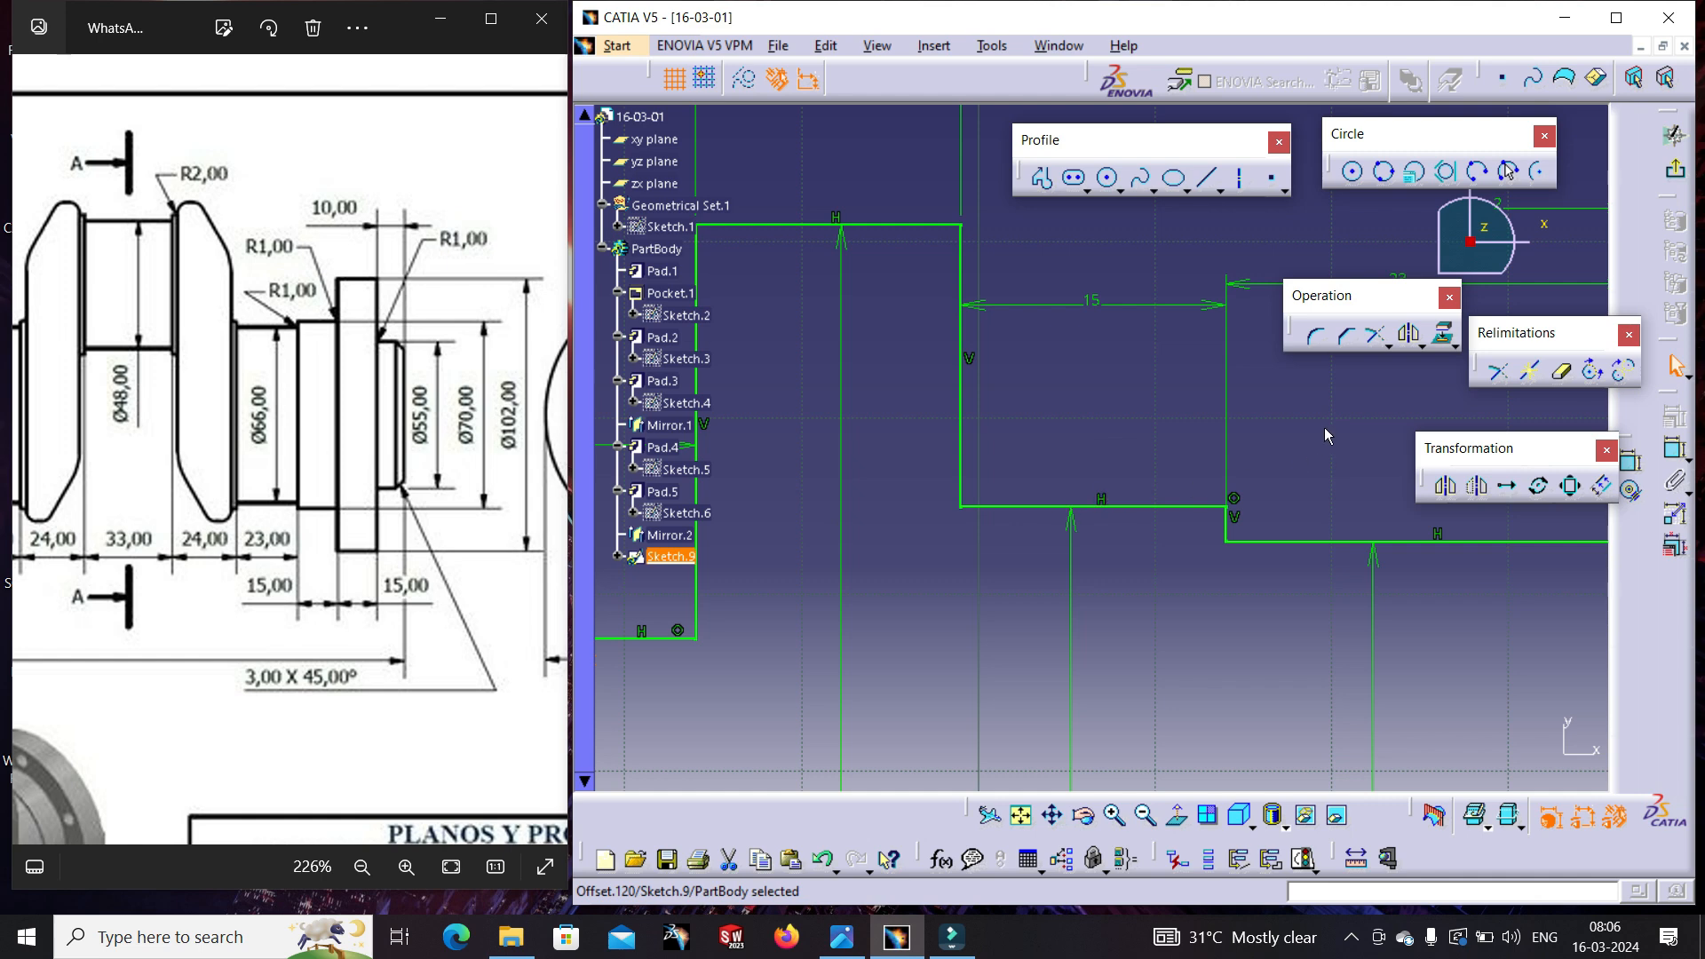
click(1337, 338)
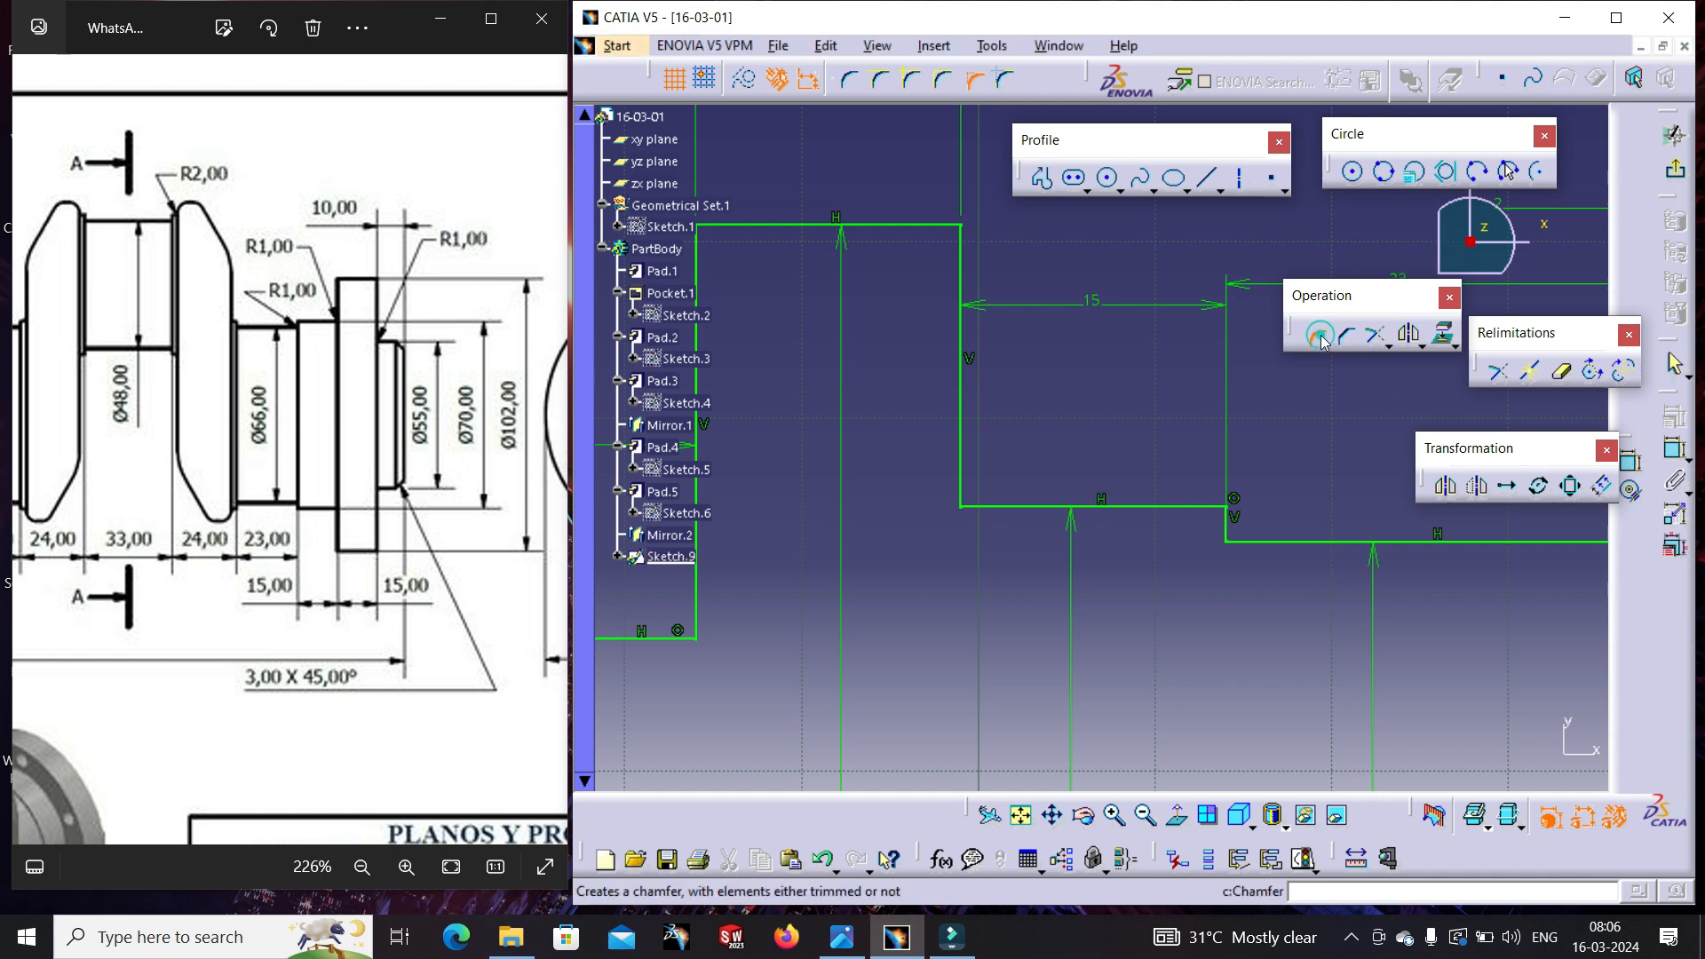
click(1004, 506)
click(972, 484)
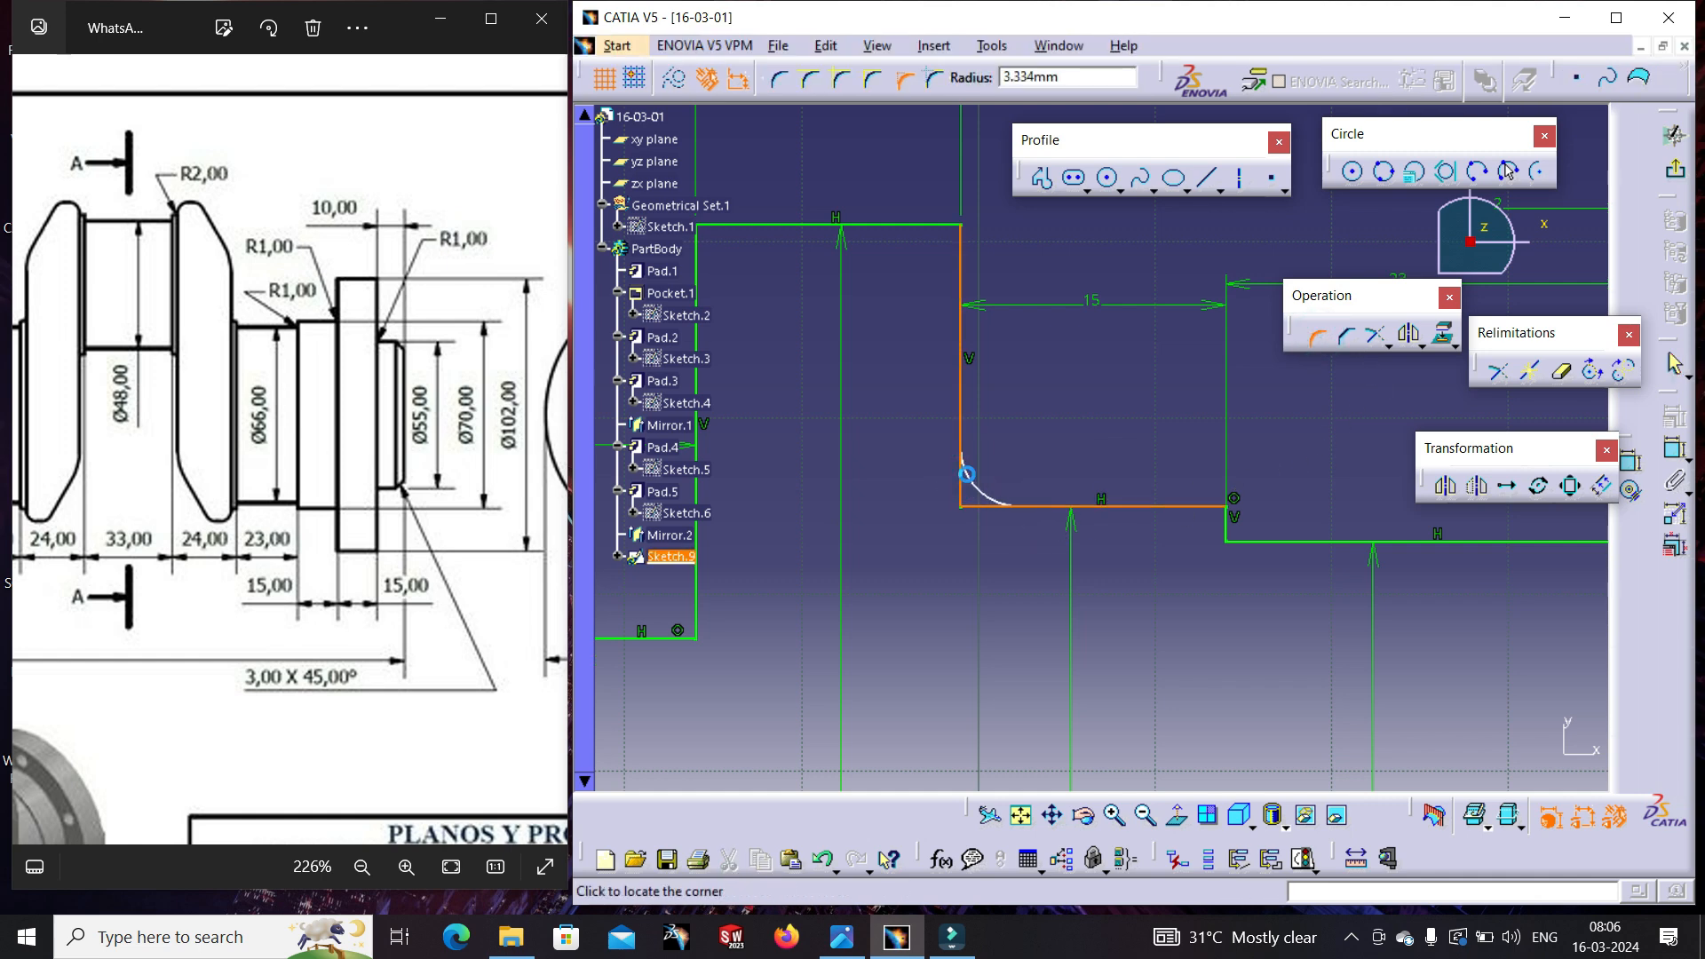
click(967, 474)
click(1188, 509)
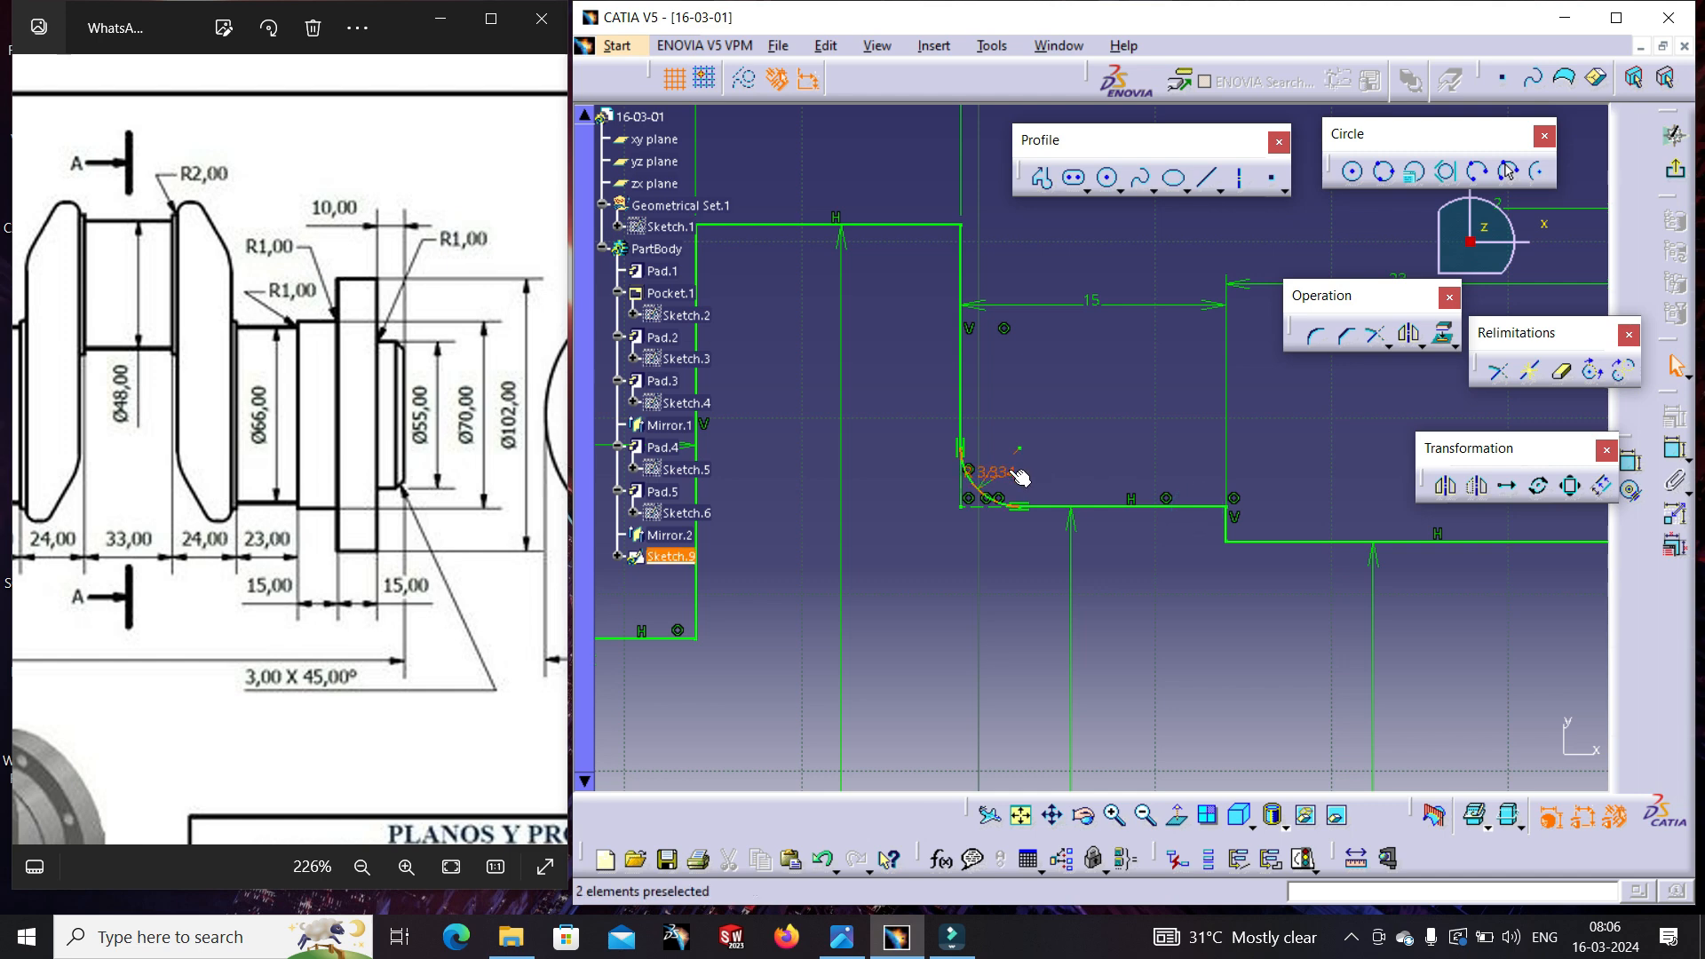
double_click(1020, 477)
text(1)
key(Return)
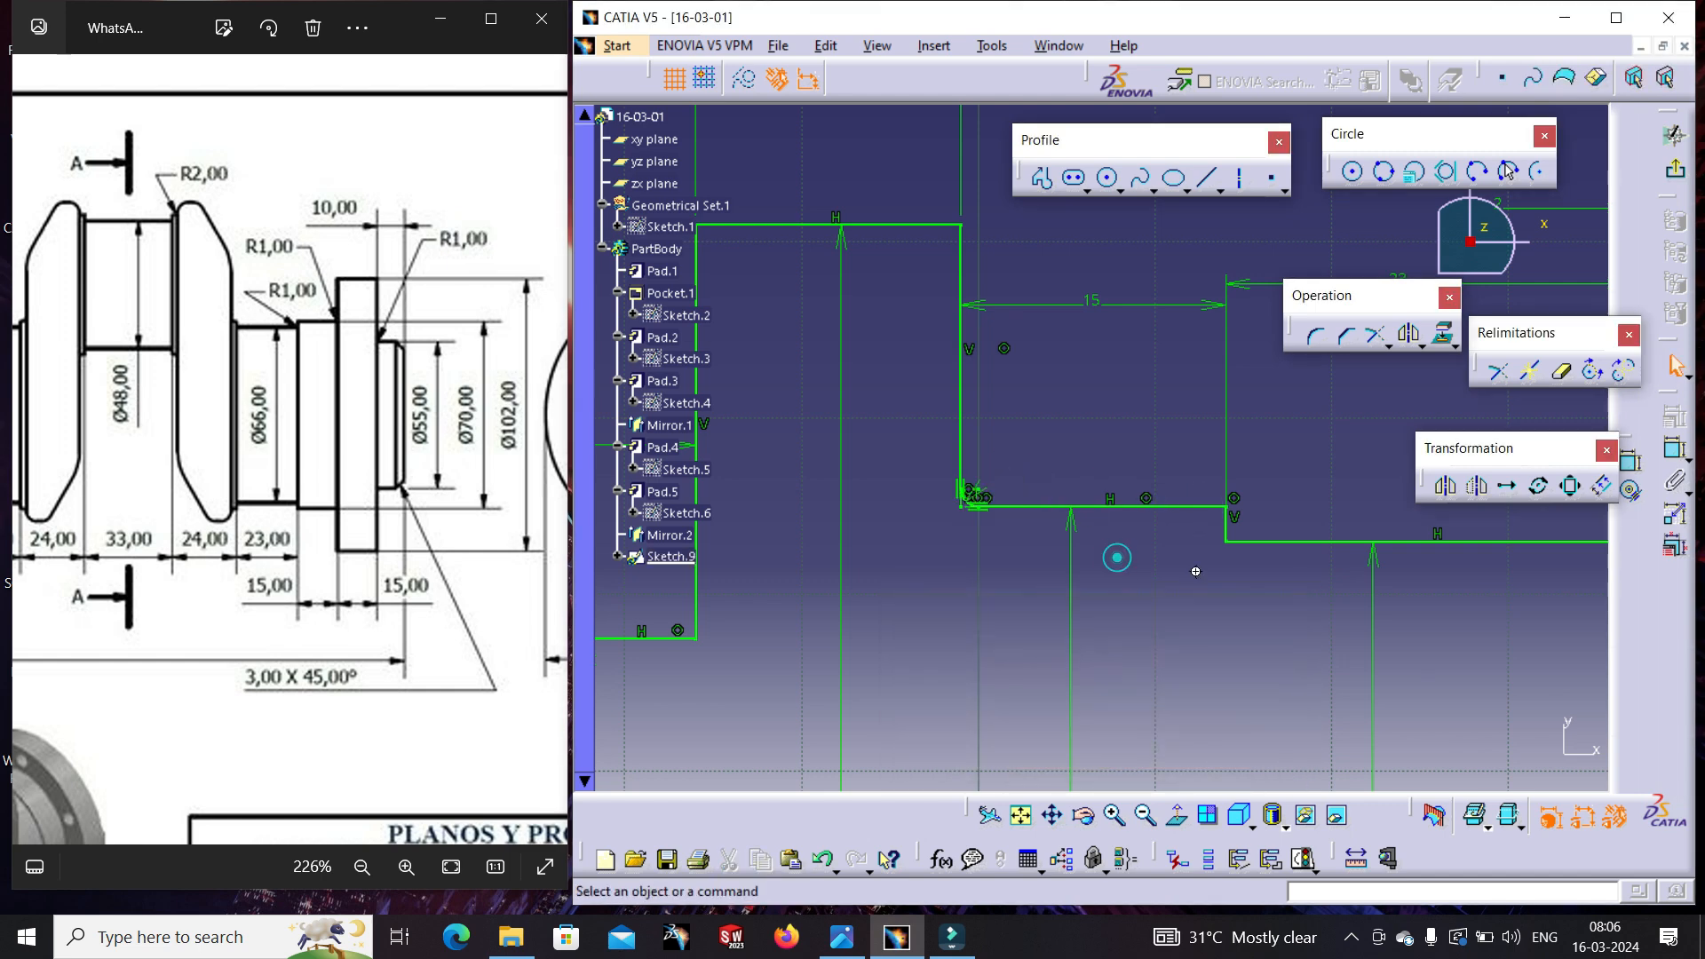
- Fillet the inner corner between the 15 mm long step and the 23 mm long journal with a 1 mm radius
mouse_move(1195, 571)
middle_down()
mouse_move(1106, 550)
mouse_move(1117, 430)
mouse_move(1146, 402)
middle_up()
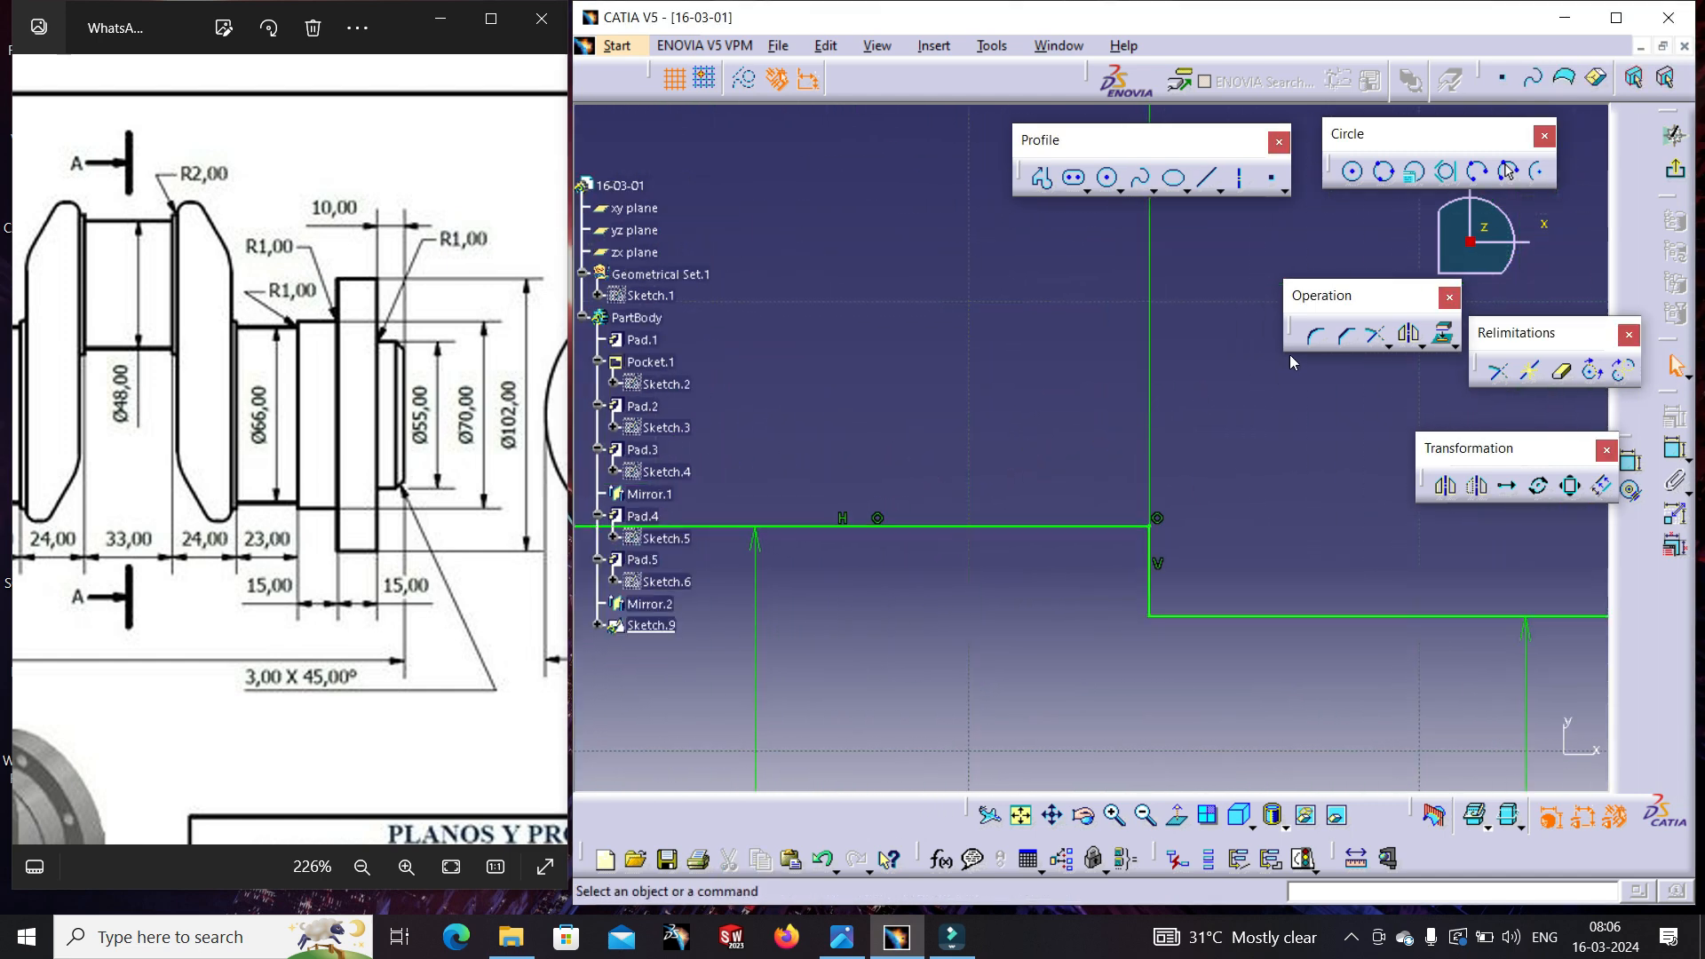
click(1316, 338)
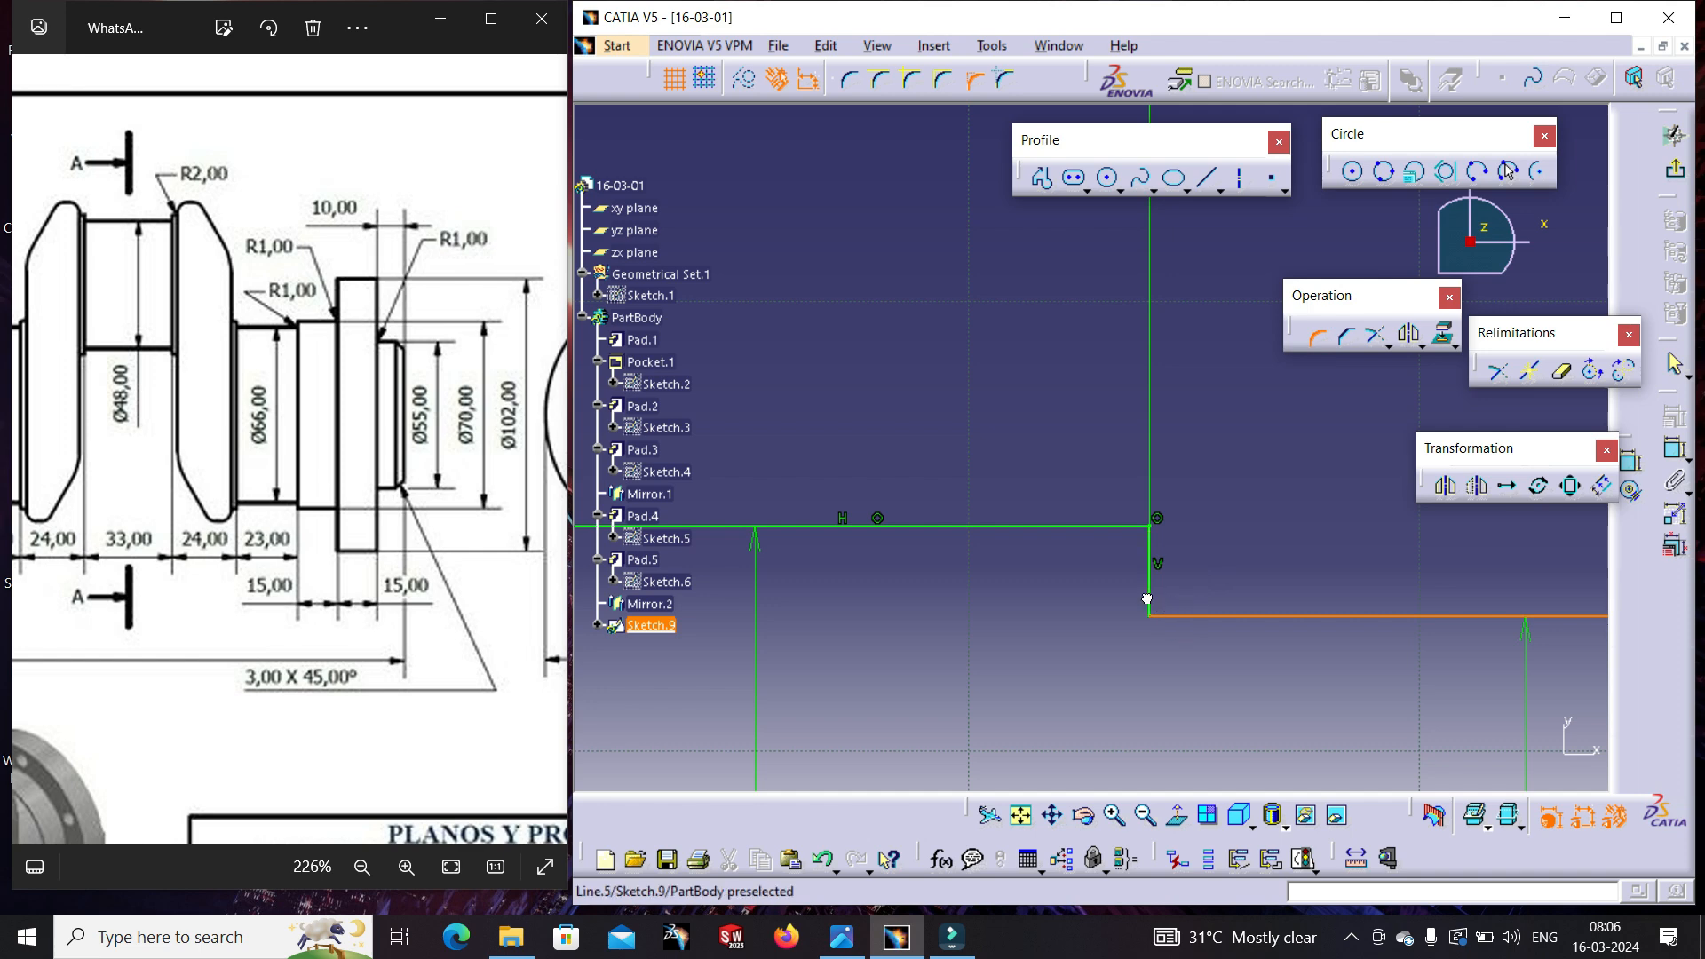
click(1147, 599)
click(1181, 568)
click(1187, 511)
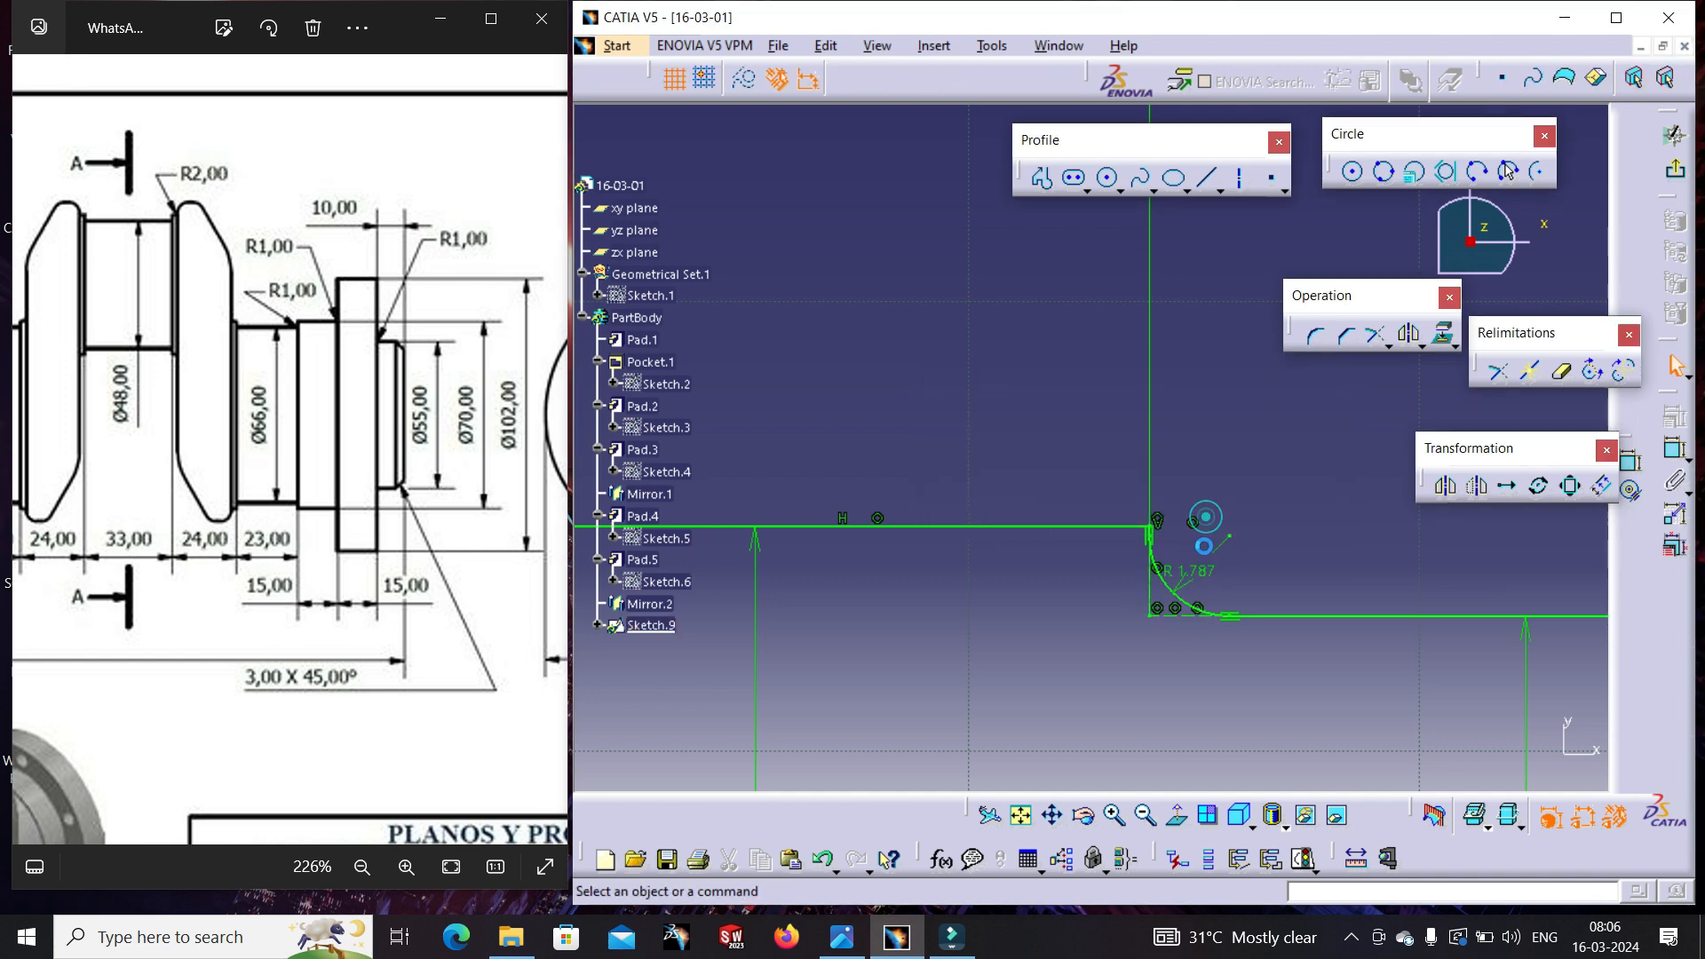
double_click(1209, 574)
text(1)
key(Return)
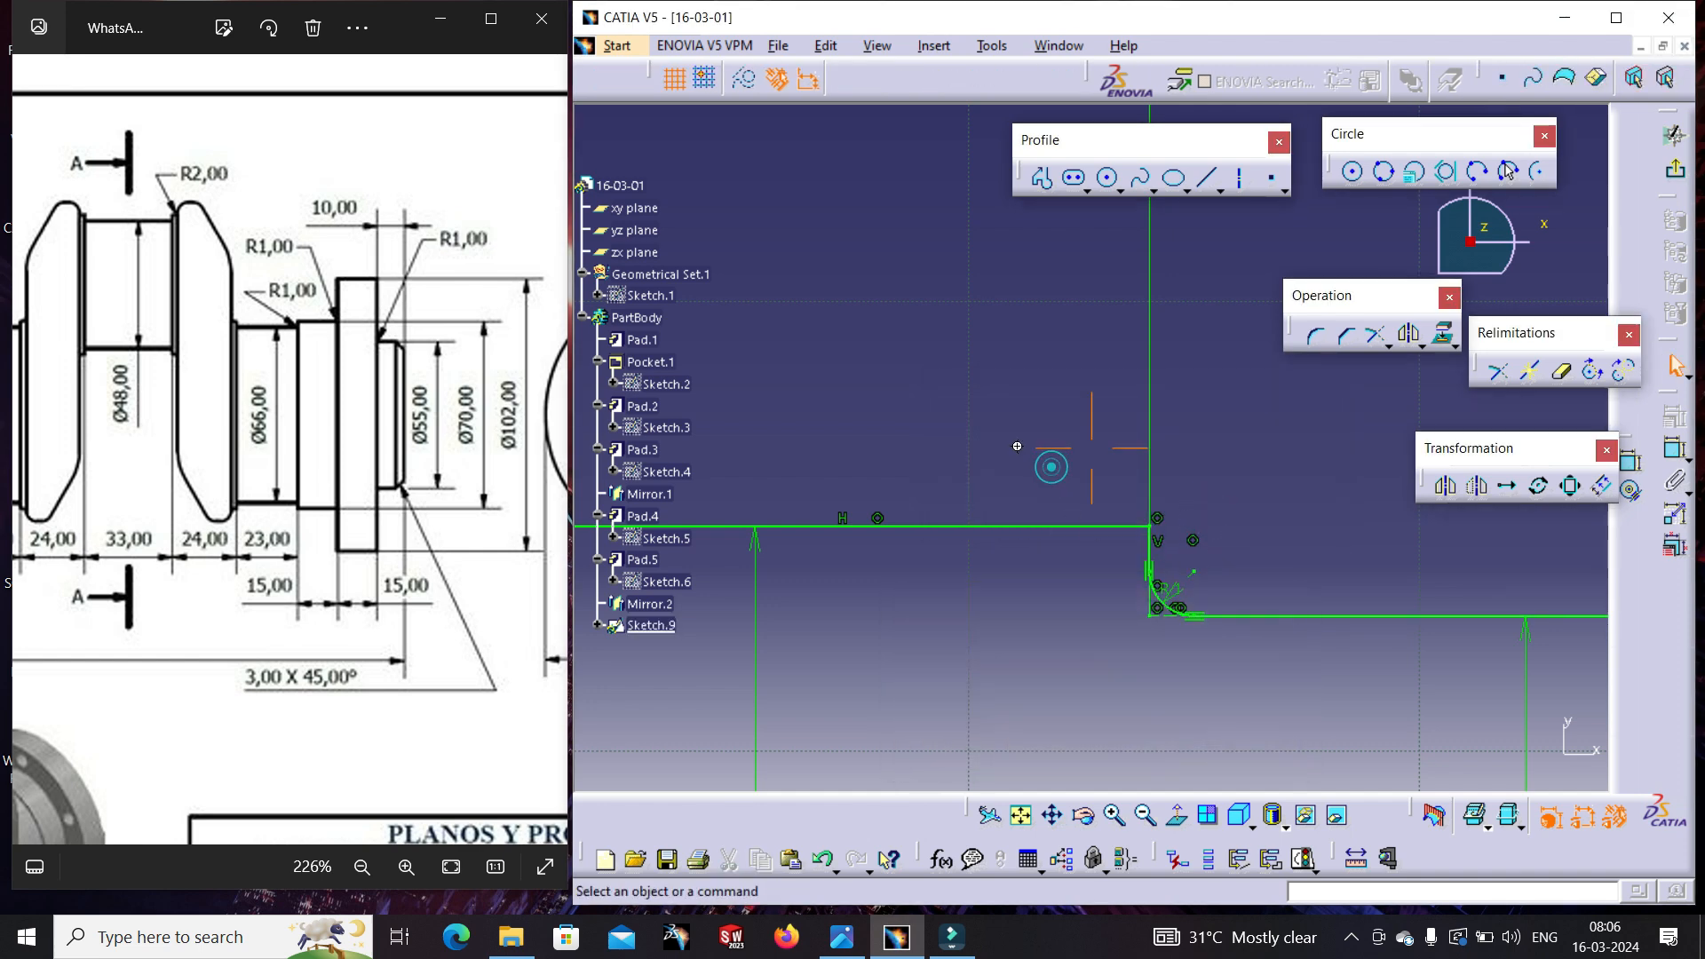
- Exit the flange-end sketch and revolve it 360 degrees about the horizontal sketch axis with the Shaft command
mouse_move(1018, 447)
middle_down()
mouse_move(1046, 531)
mouse_move(1008, 482)
mouse_move(924, 462)
middle_up()
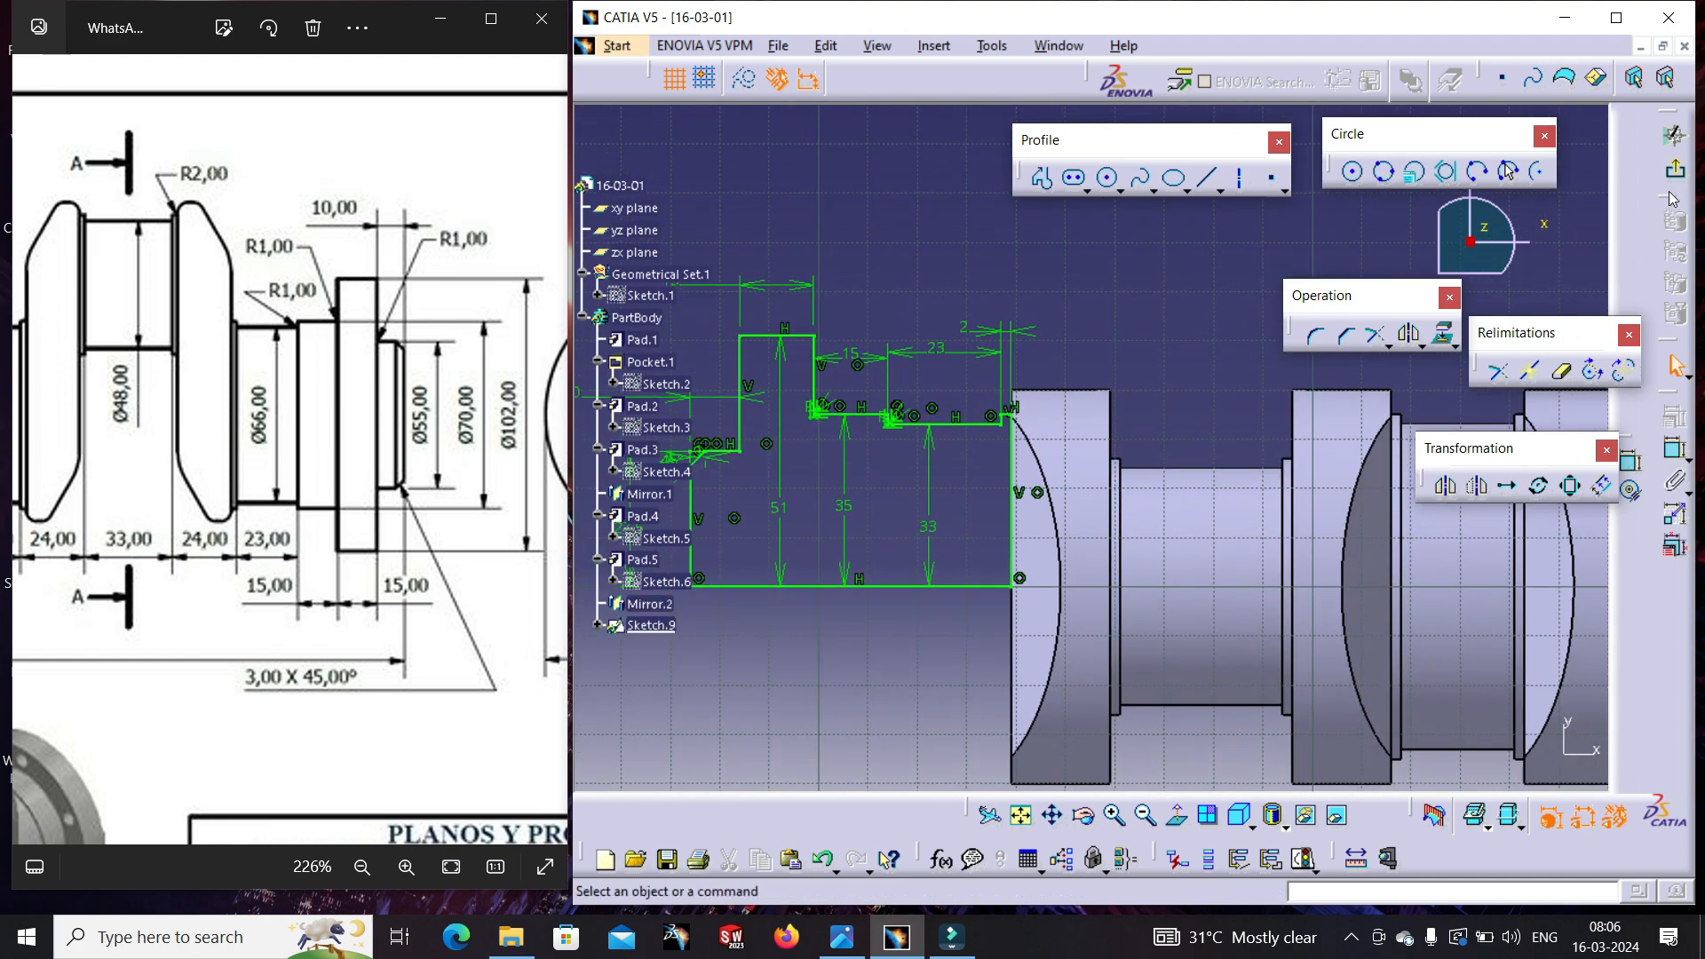
click(1633, 78)
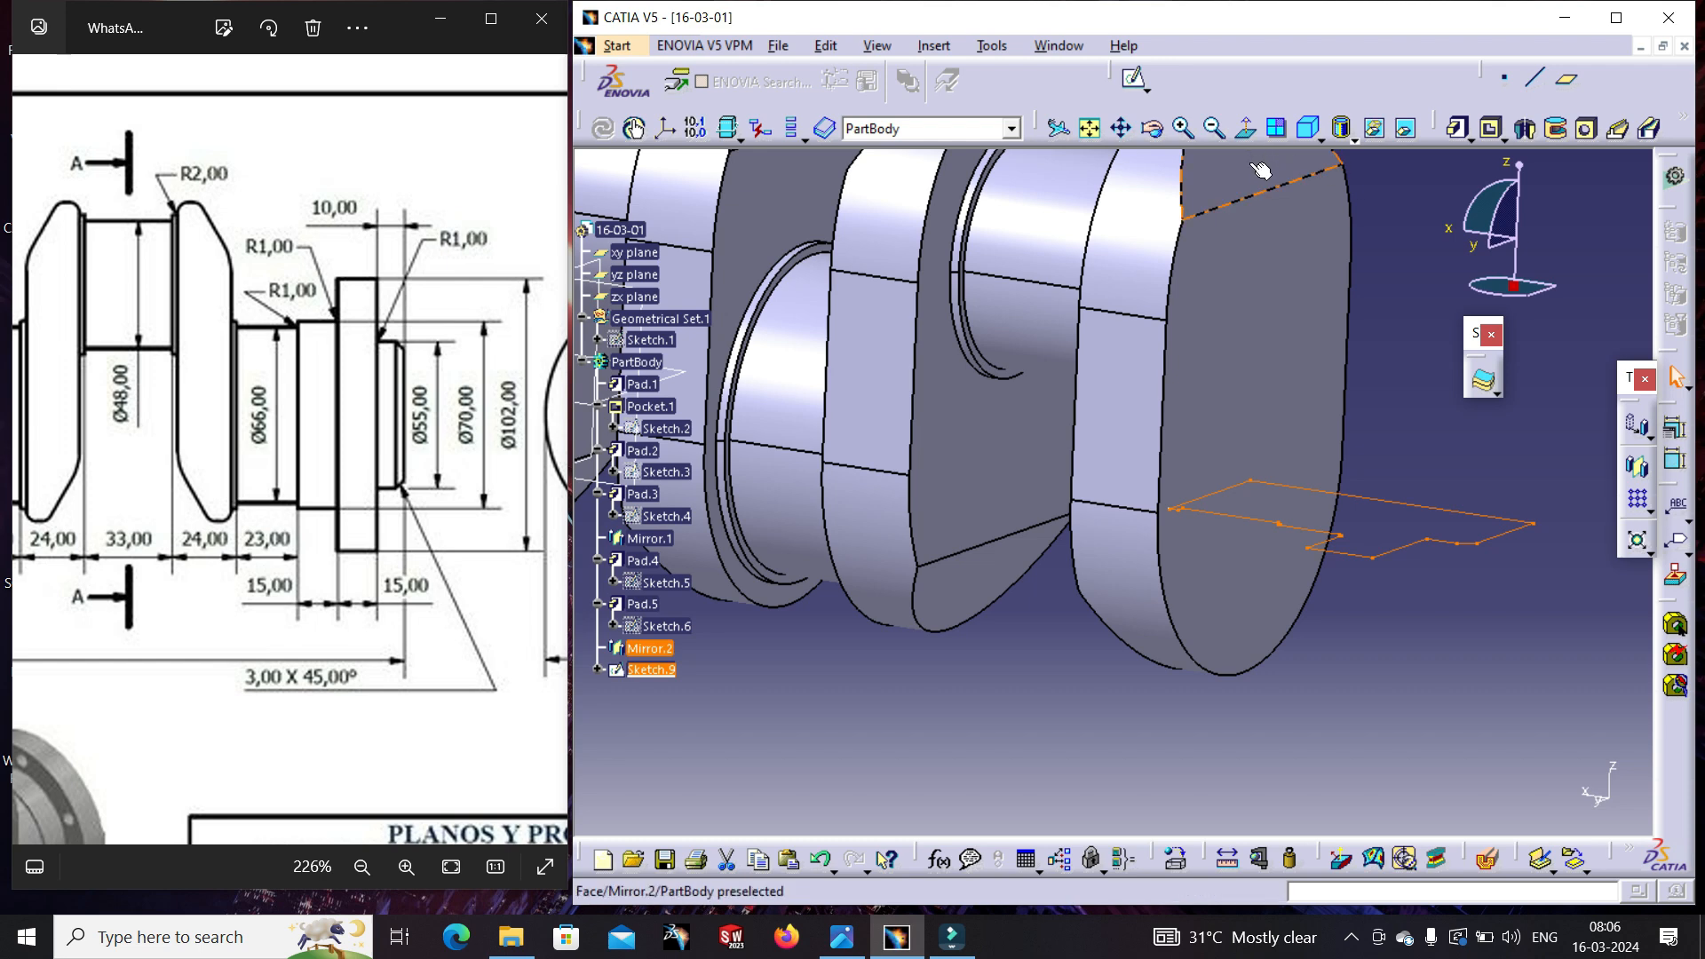
click(1522, 131)
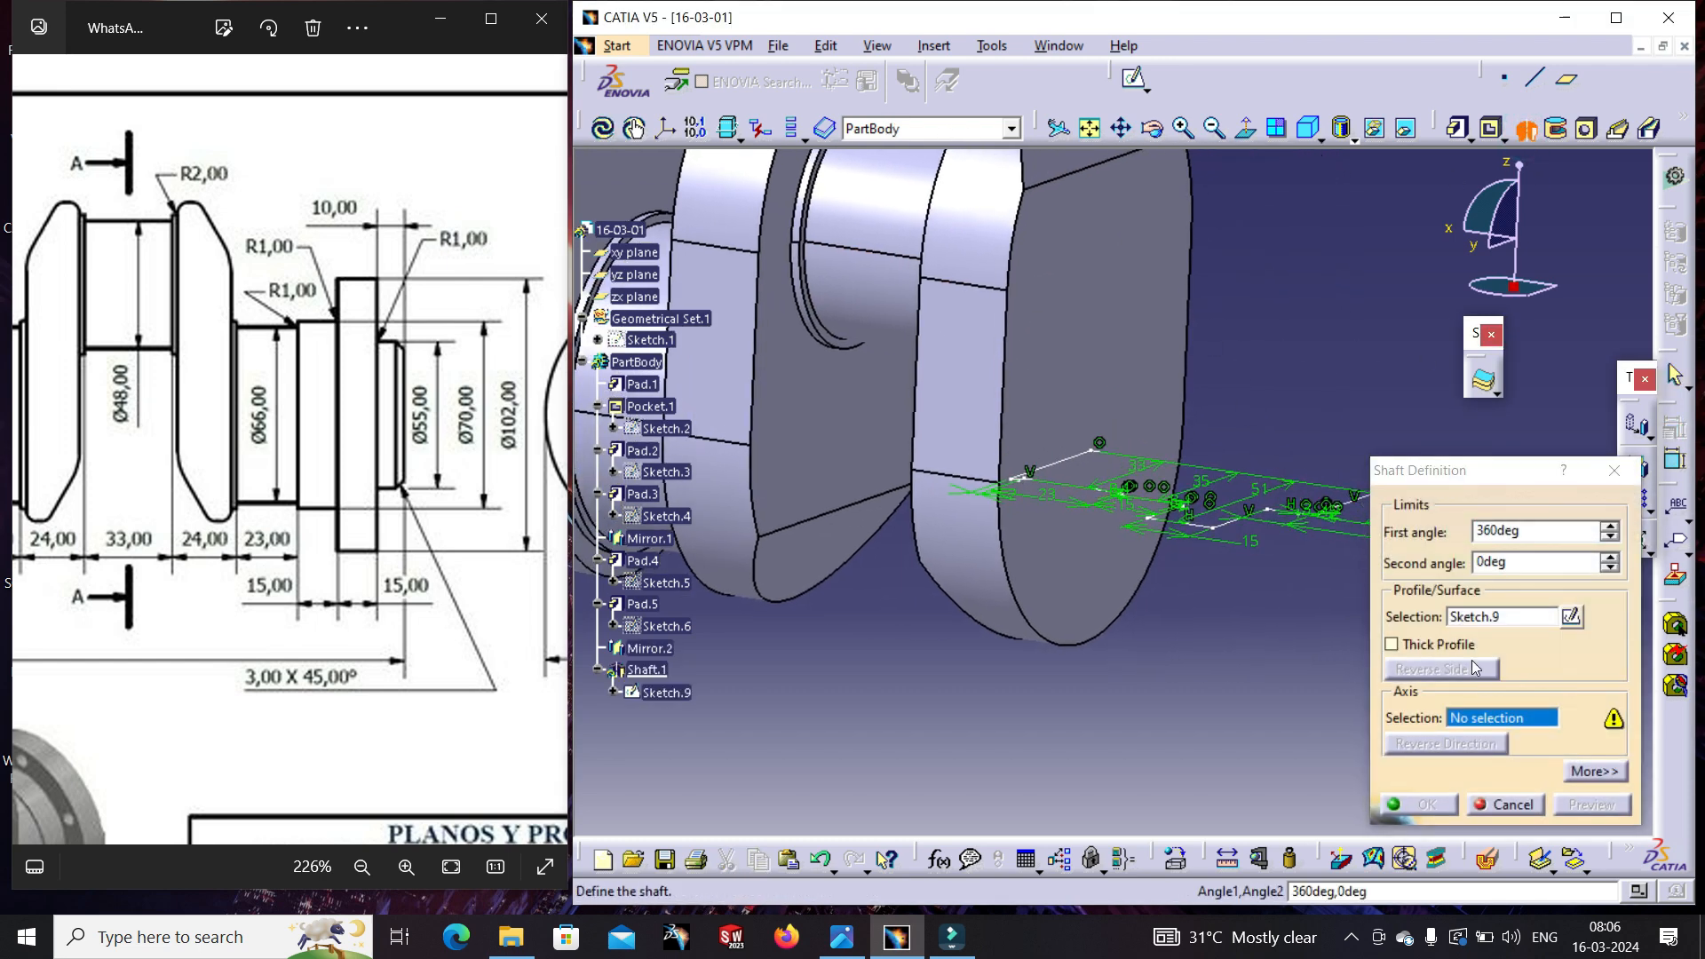
click(1489, 719)
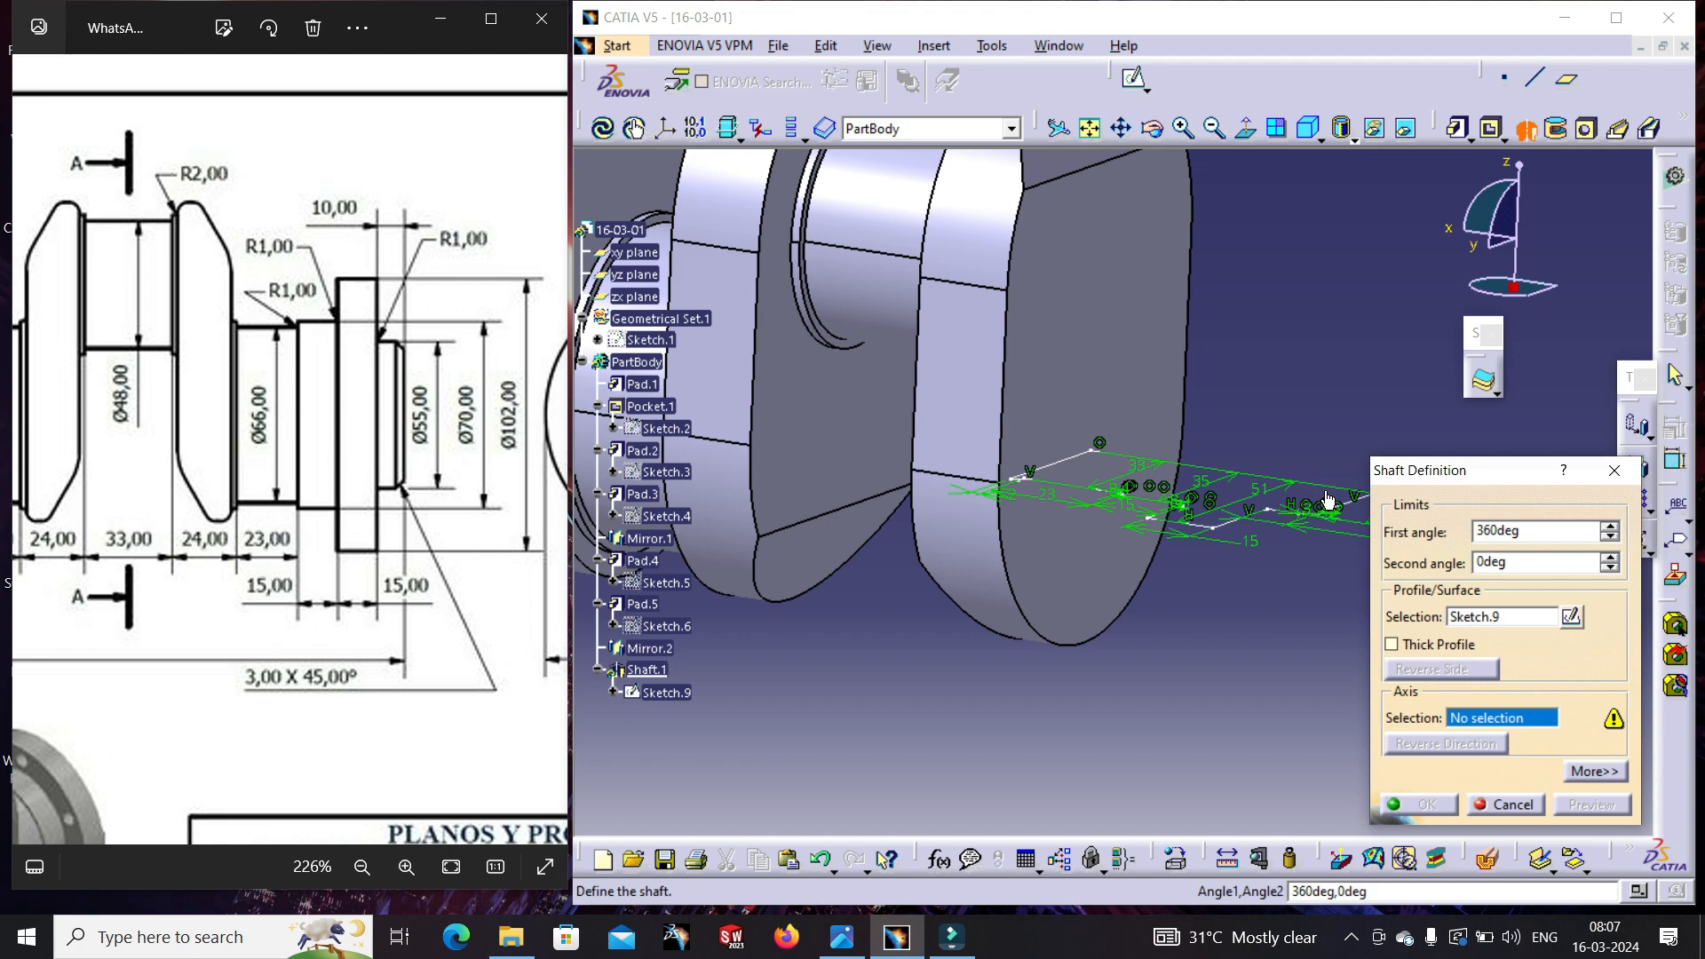
middle_drag(1123, 456, 1187, 649)
click(1125, 451)
mouse_move(934, 434)
middle_down()
mouse_move(926, 577)
mouse_move(926, 435)
middle_up()
mouse_move(710, 471)
middle_down()
mouse_move(1174, 447)
mouse_move(1039, 524)
middle_up()
click(1175, 448)
click(1589, 806)
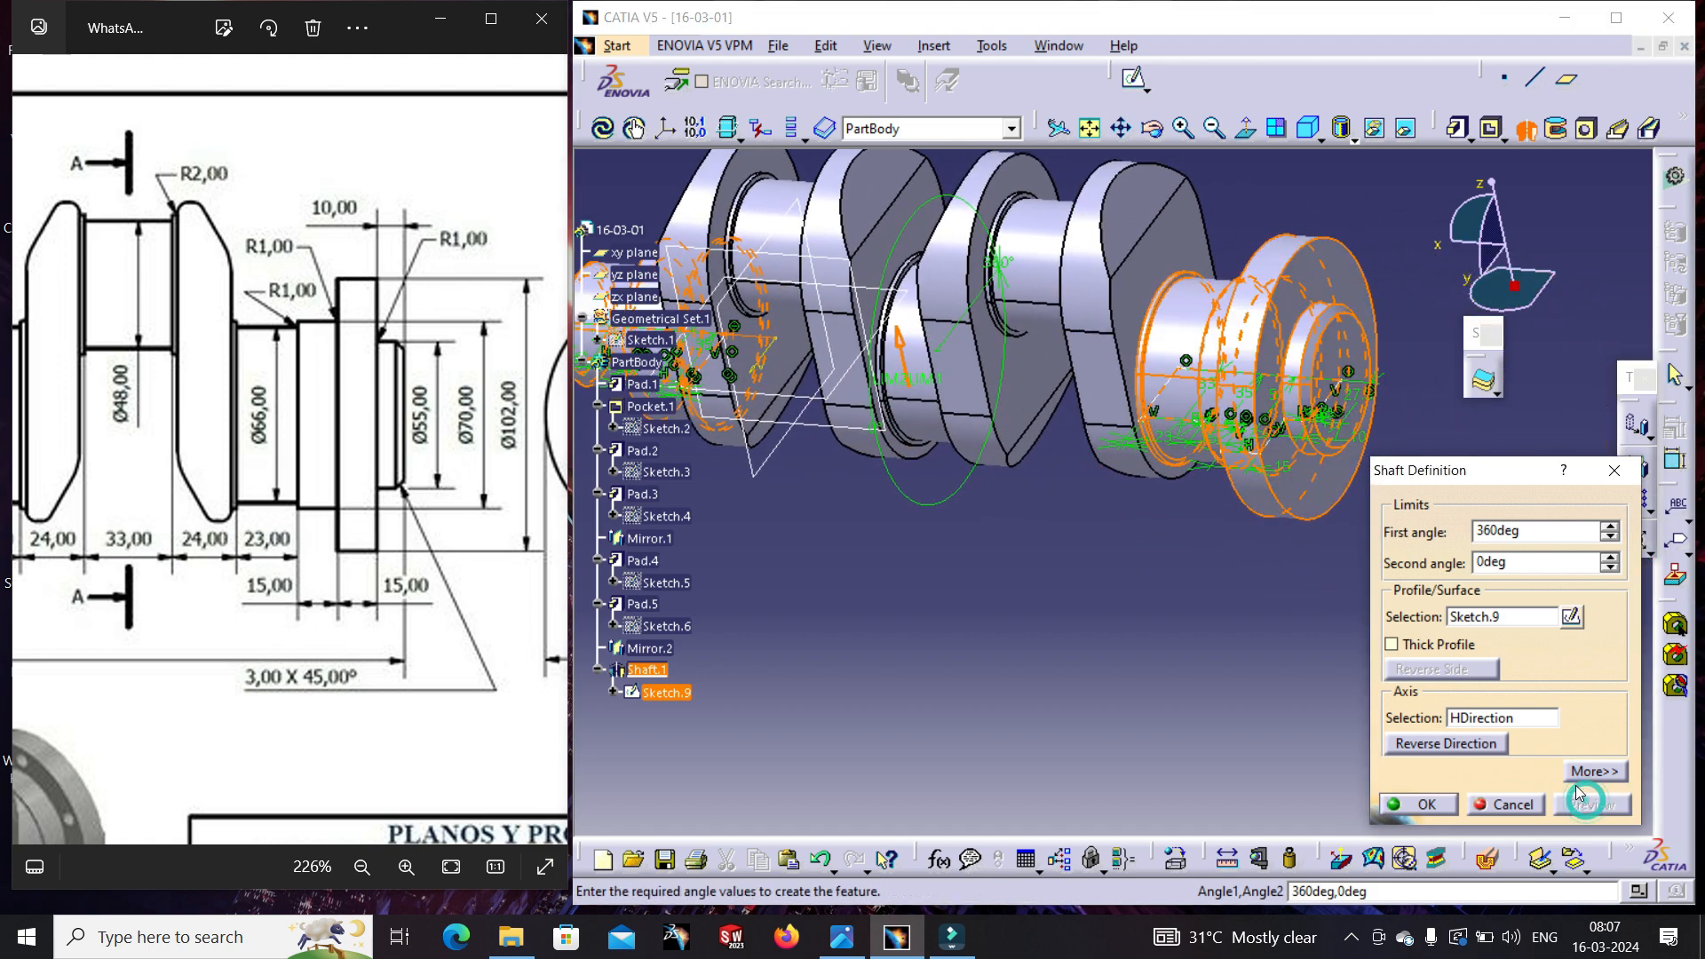
click(1425, 804)
middle_drag(1001, 601, 1302, 640)
- Examine section A-A of the reference drawing for the size and position of the small flange holes
mouse_move(560, 641)
mouse_down()
mouse_move(257, 641)
mouse_move(356, 521)
mouse_move(338, 500)
mouse_move(281, 563)
mouse_up()
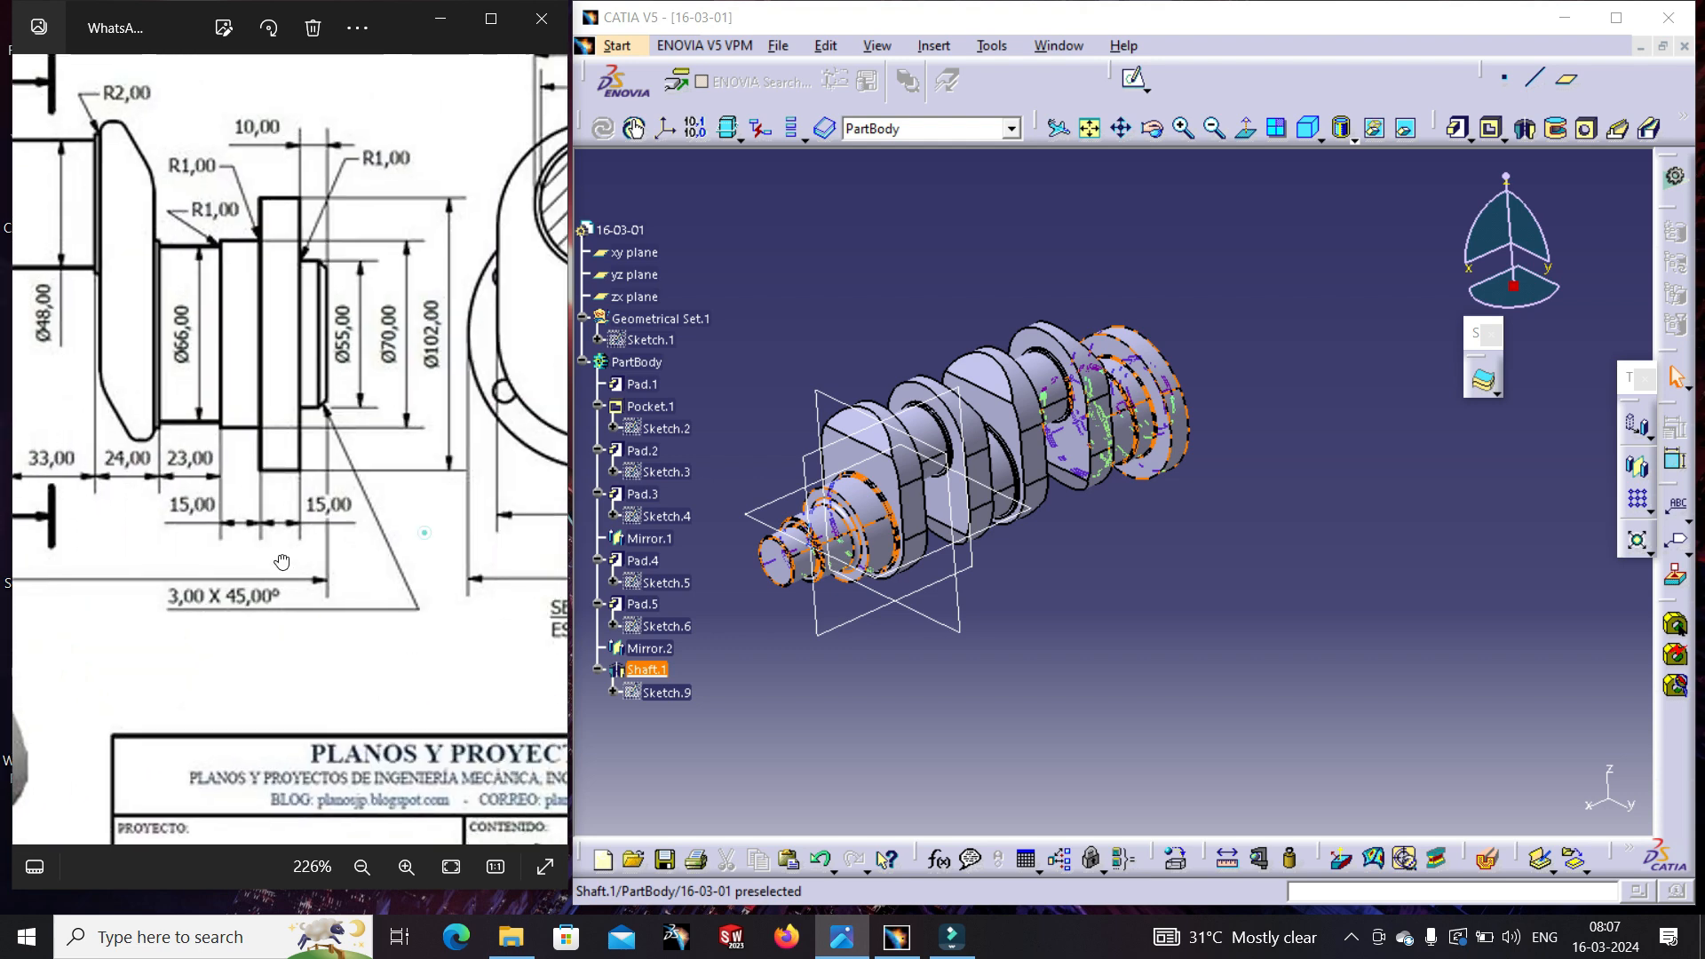
mouse_move(418, 544)
mouse_down()
mouse_move(274, 509)
mouse_move(284, 468)
mouse_move(307, 627)
mouse_move(465, 619)
mouse_move(219, 606)
mouse_up()
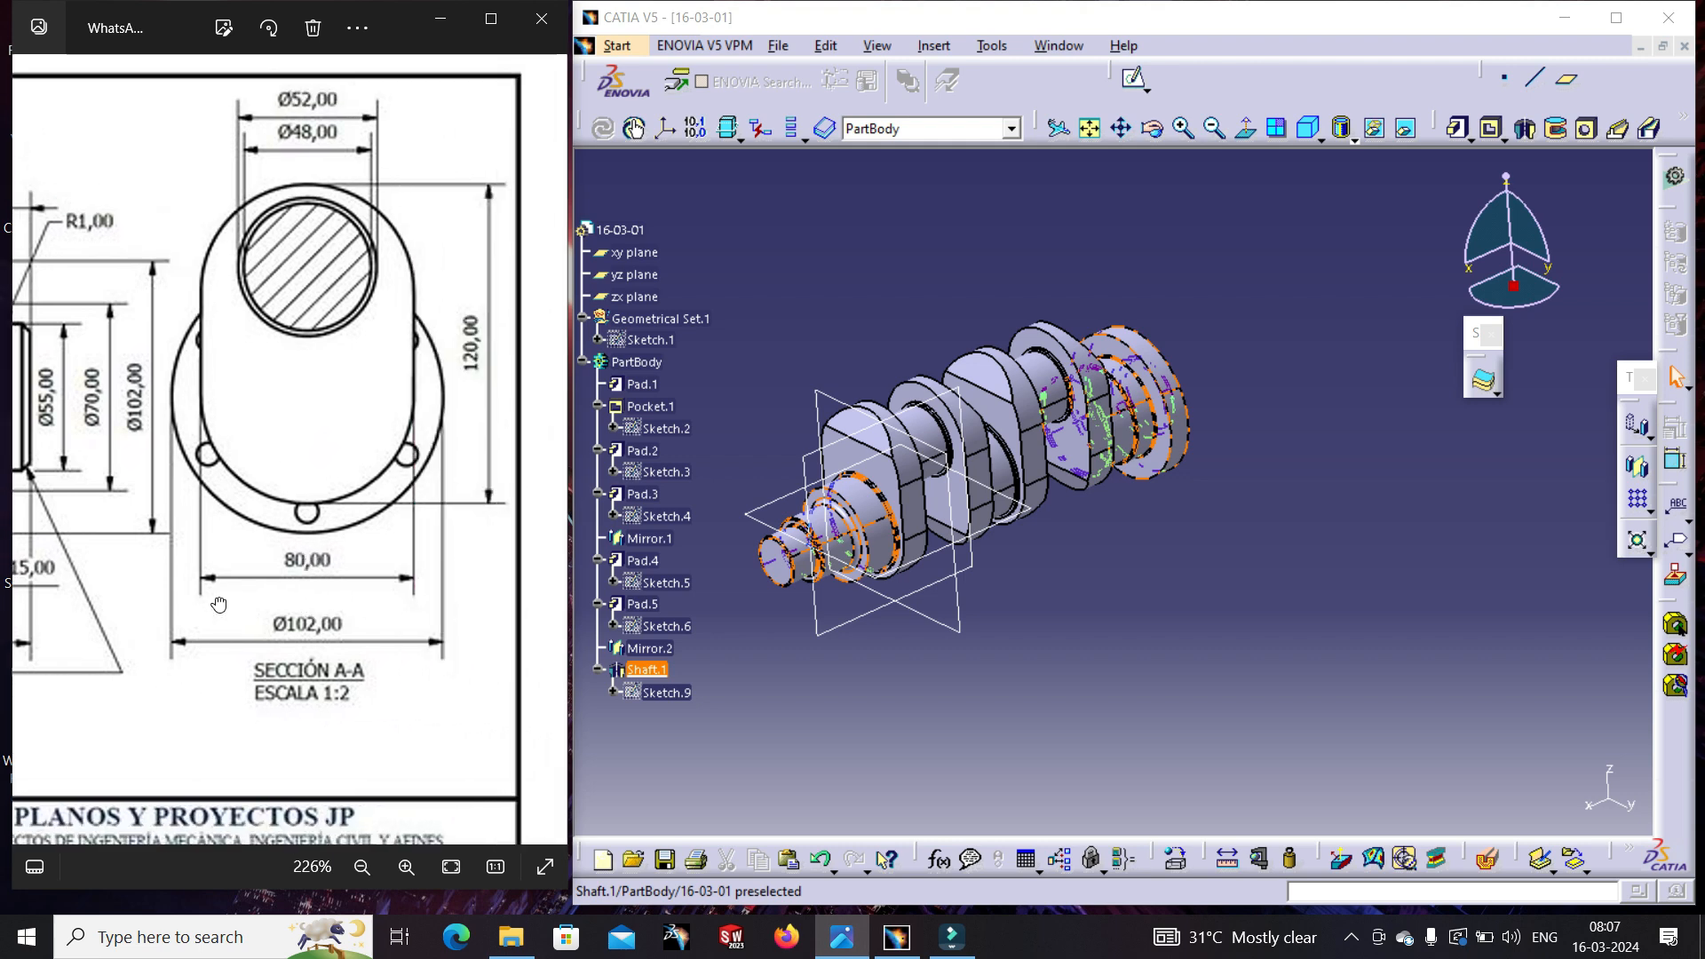
drag(252, 533, 341, 553)
mouse_move(115, 541)
mouse_down()
mouse_move(559, 533)
mouse_move(533, 564)
mouse_move(244, 519)
mouse_move(64, 465)
mouse_up()
drag(391, 553, 135, 381)
mouse_move(425, 525)
mouse_down()
mouse_move(278, 476)
mouse_move(275, 627)
mouse_up()
click(1287, 554)
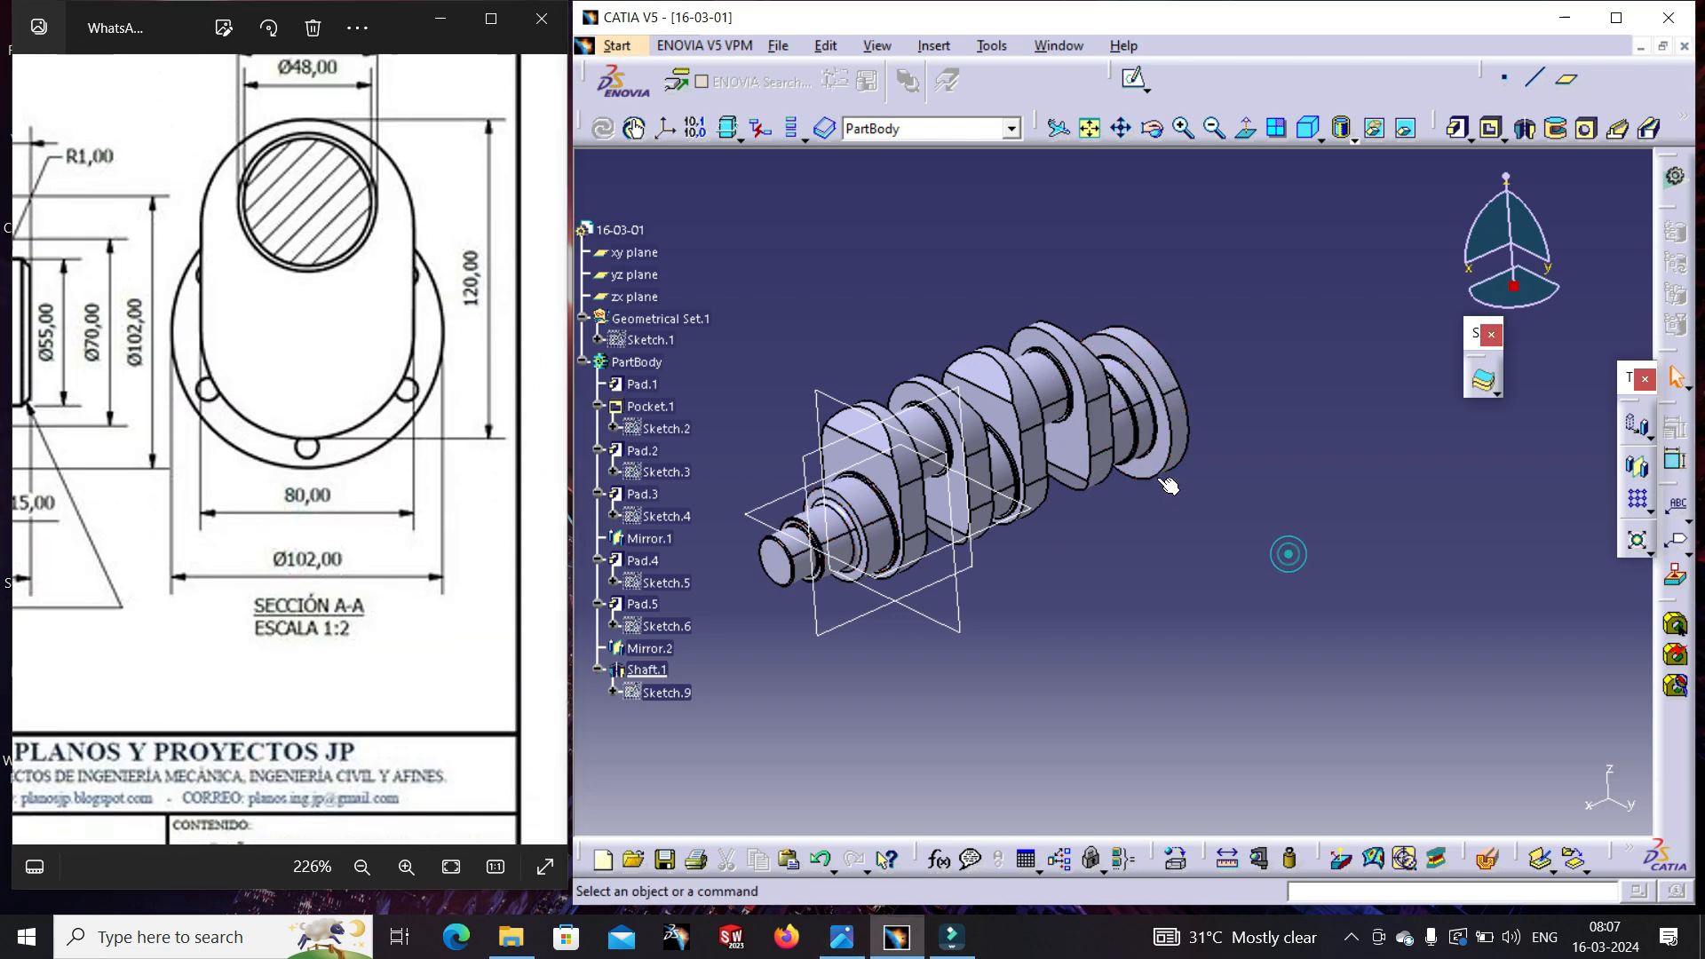
- Open a sketch on the flange's inner ring face and cut the part by the sketch plane
click(1154, 464)
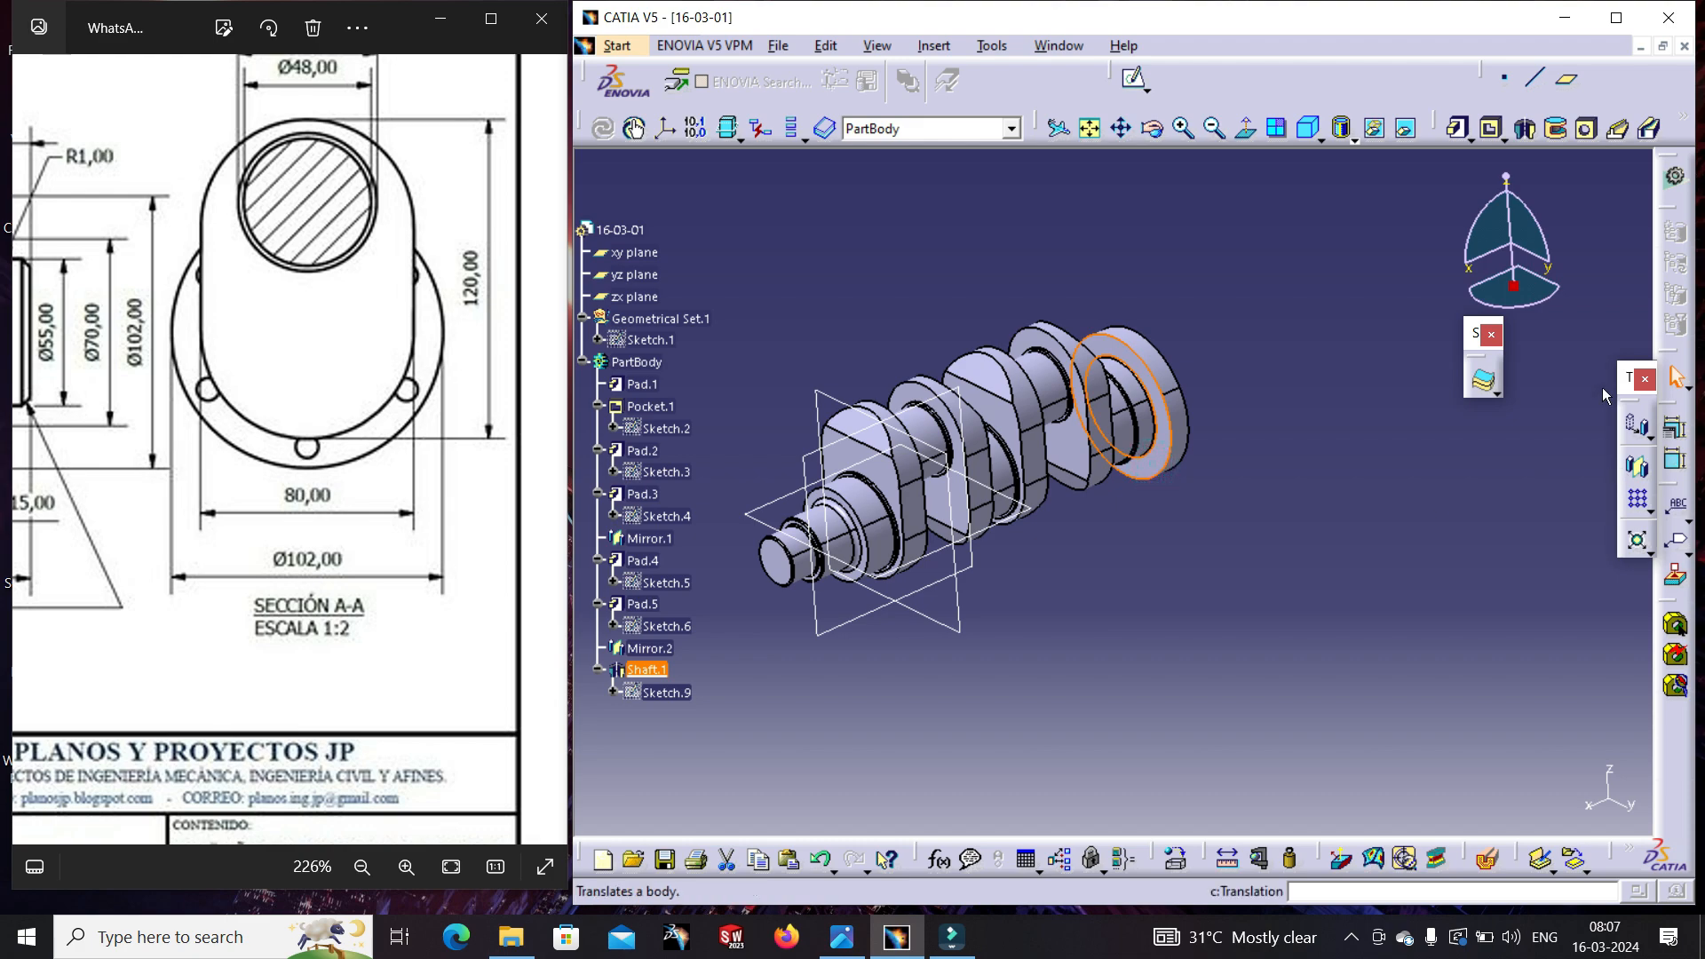
click(1134, 78)
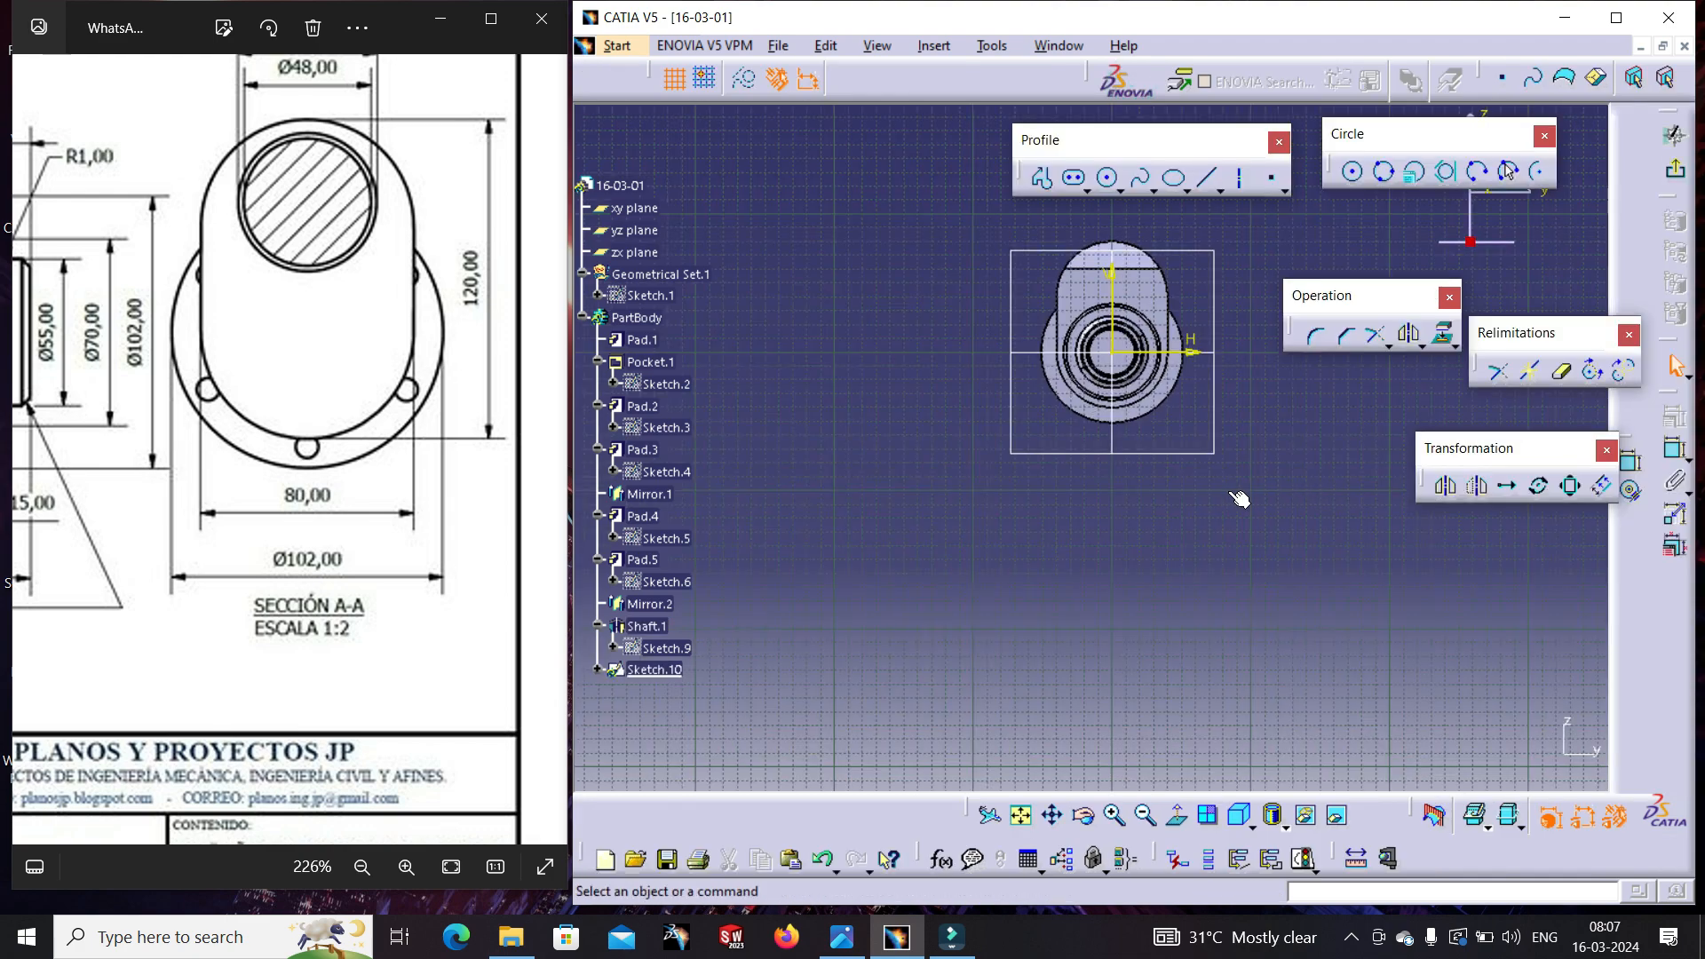
click(1438, 817)
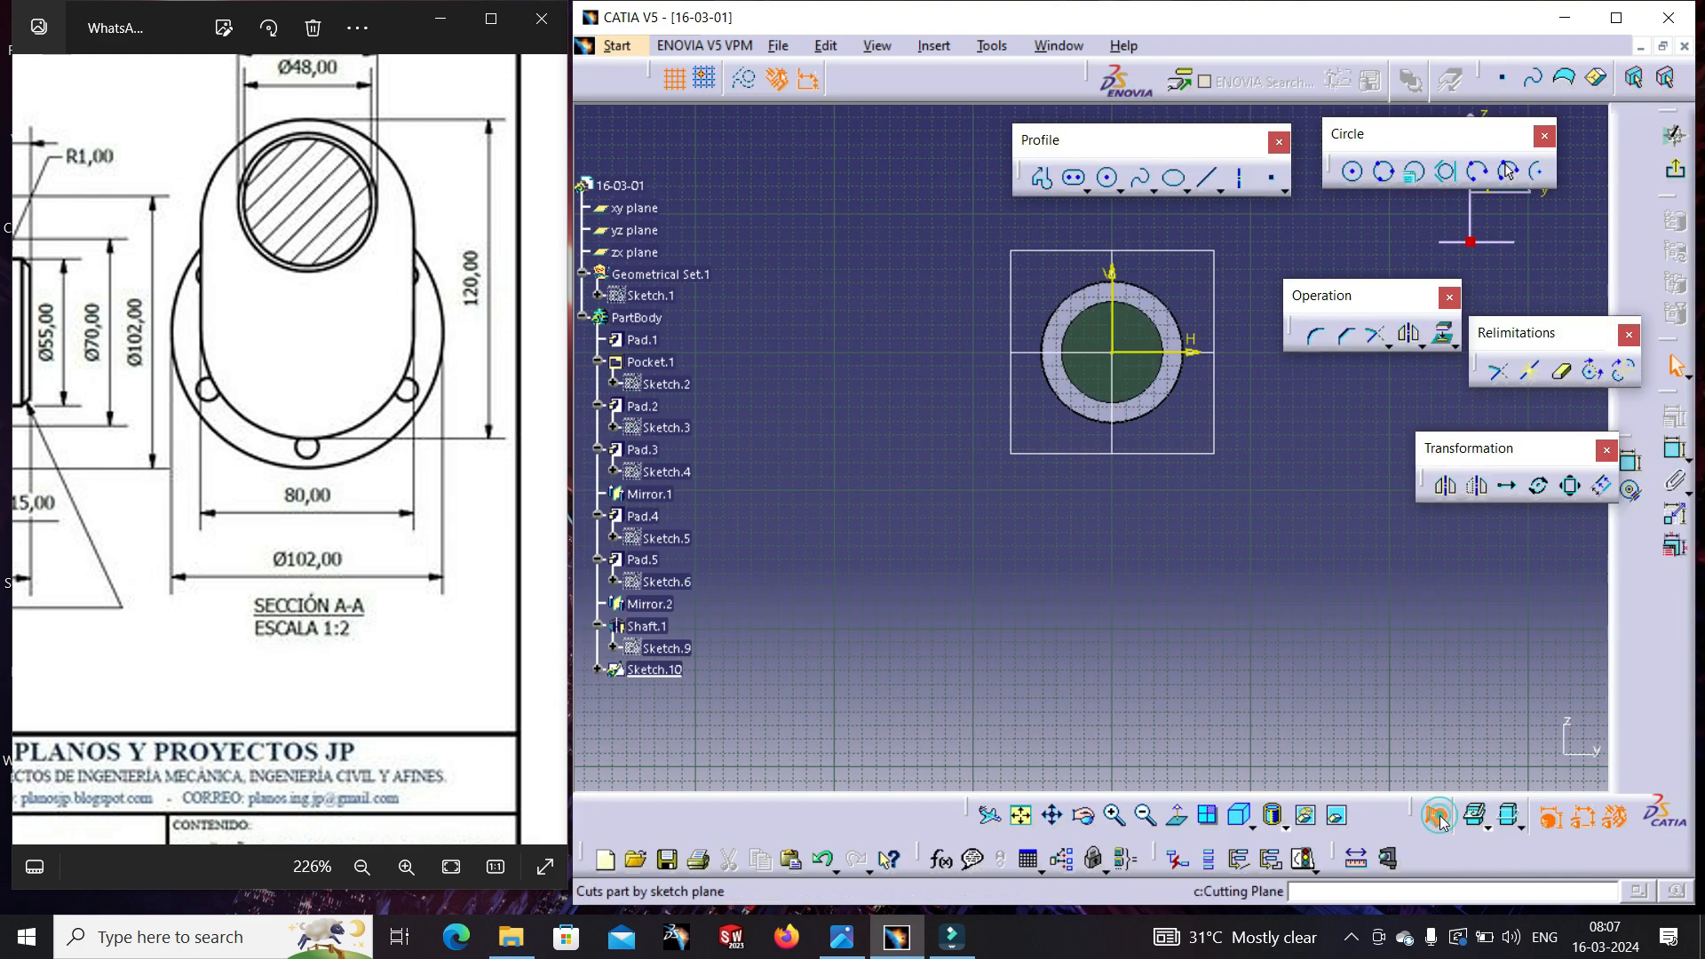
- Draw a circle about 88 mm in diameter centred on the origin and convert it to a construction element
middle_drag(1154, 524, 1190, 338)
mouse_move(1190, 338)
middle_down()
mouse_move(1137, 601)
mouse_move(1069, 658)
middle_up()
click(1108, 180)
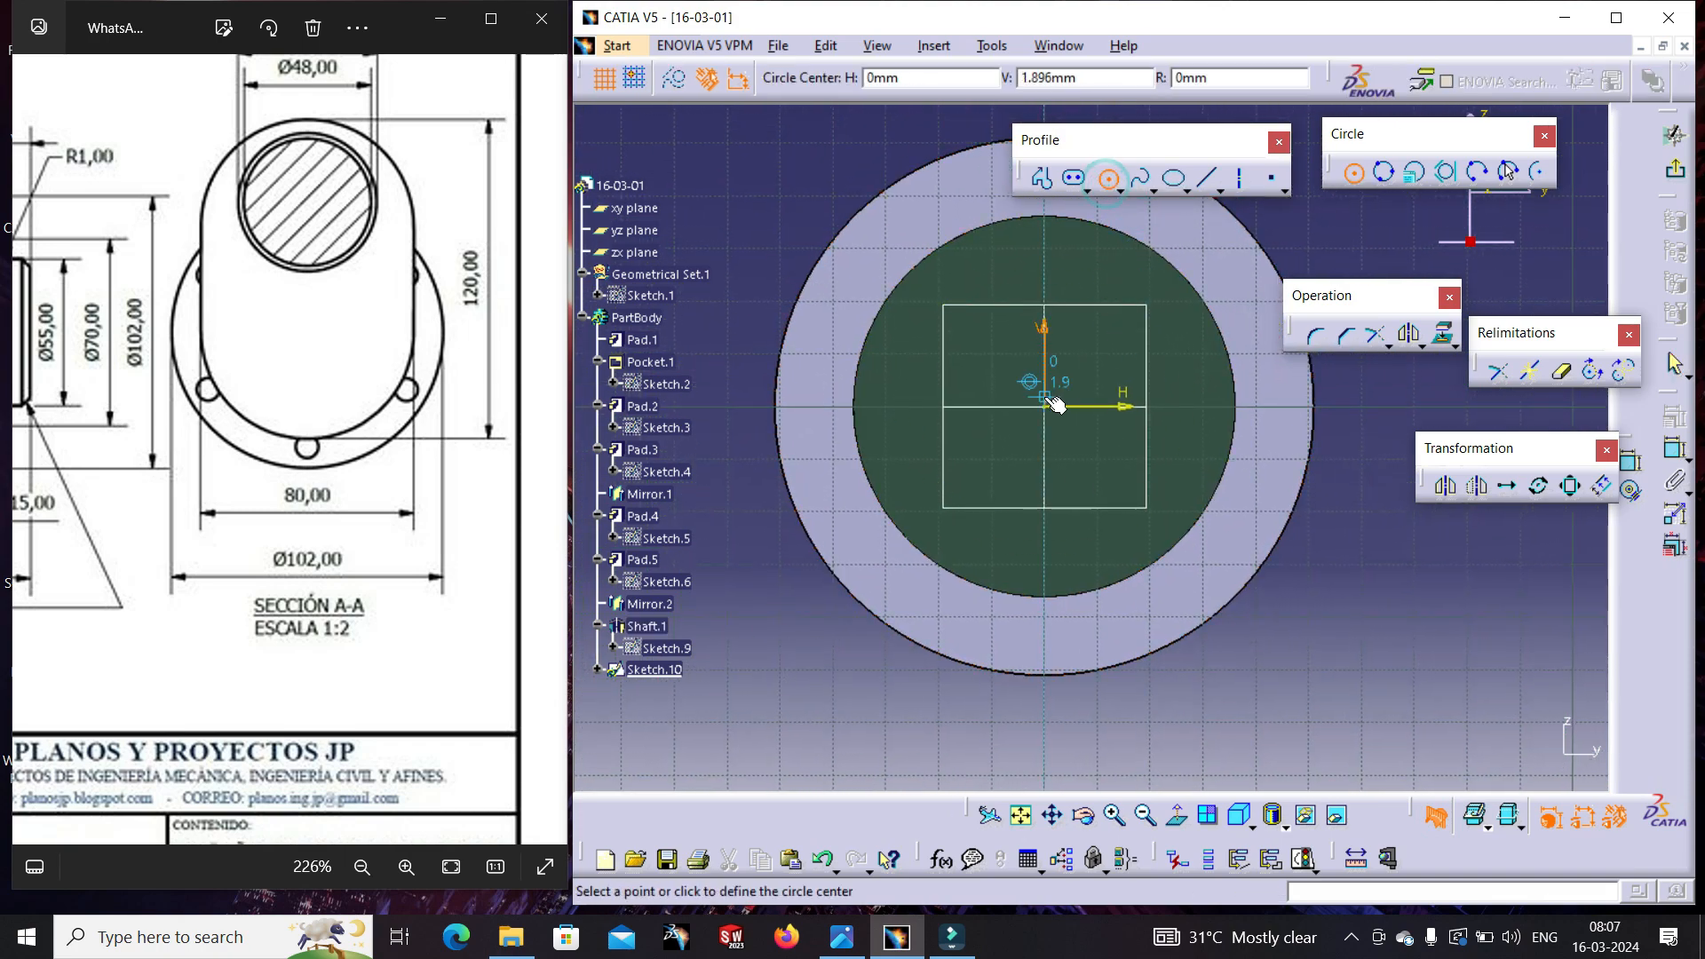
click(1046, 406)
click(1275, 391)
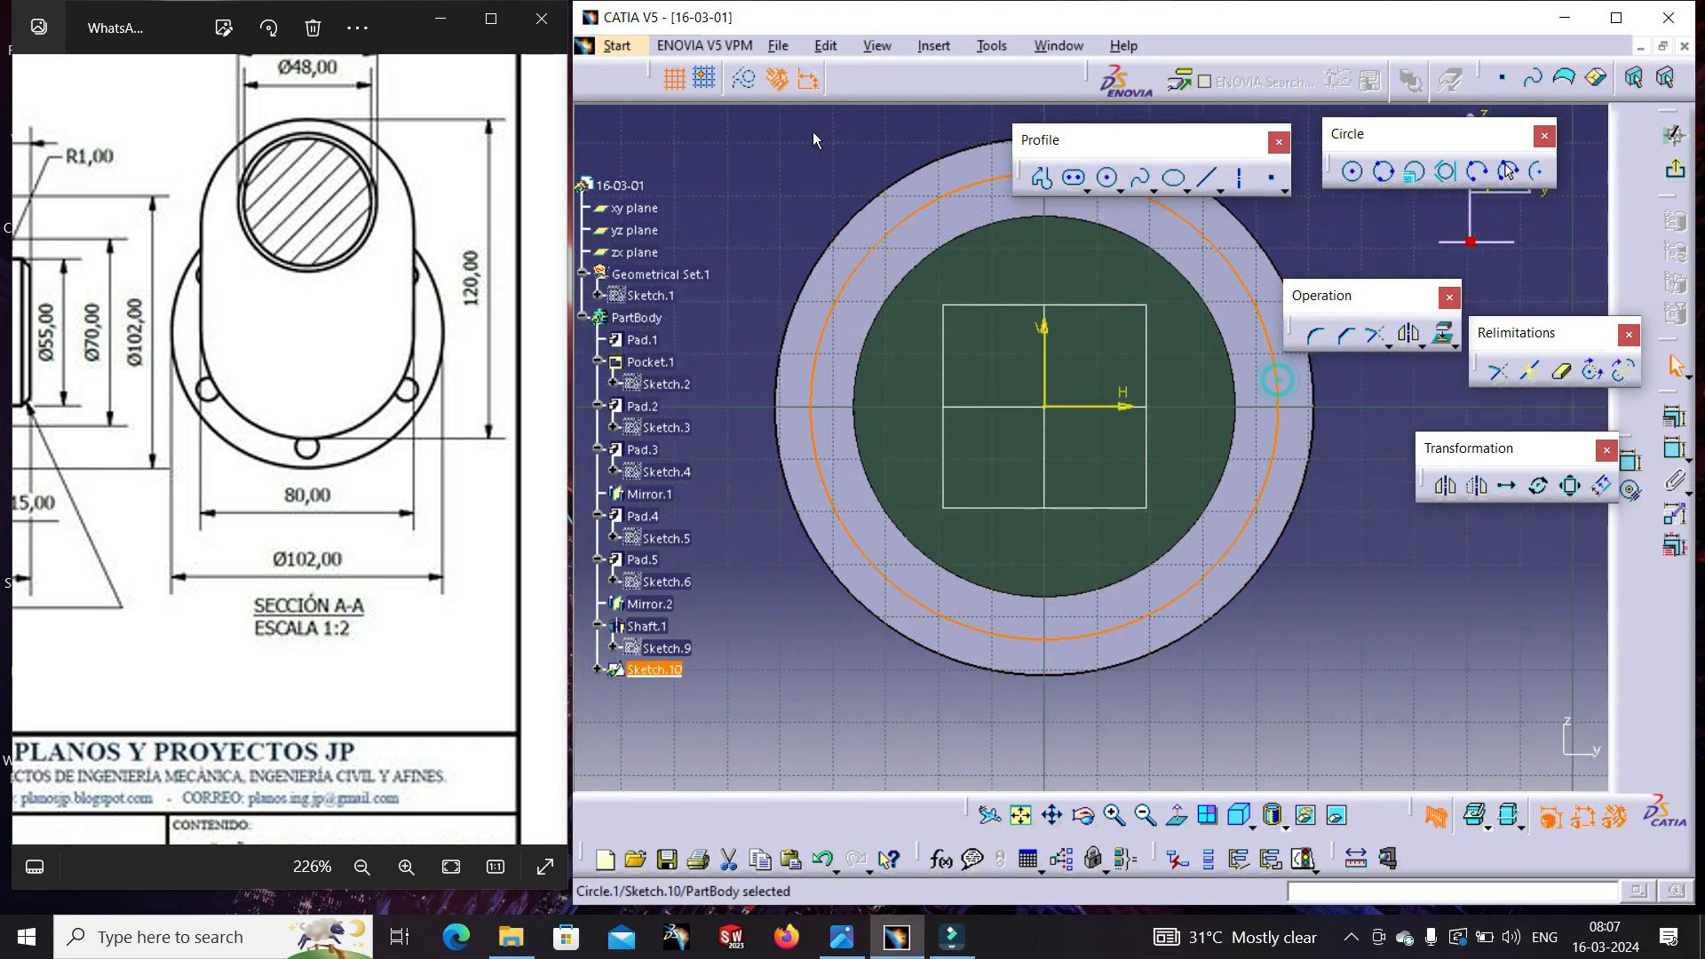
click(746, 81)
middle_drag(1353, 518, 1247, 589)
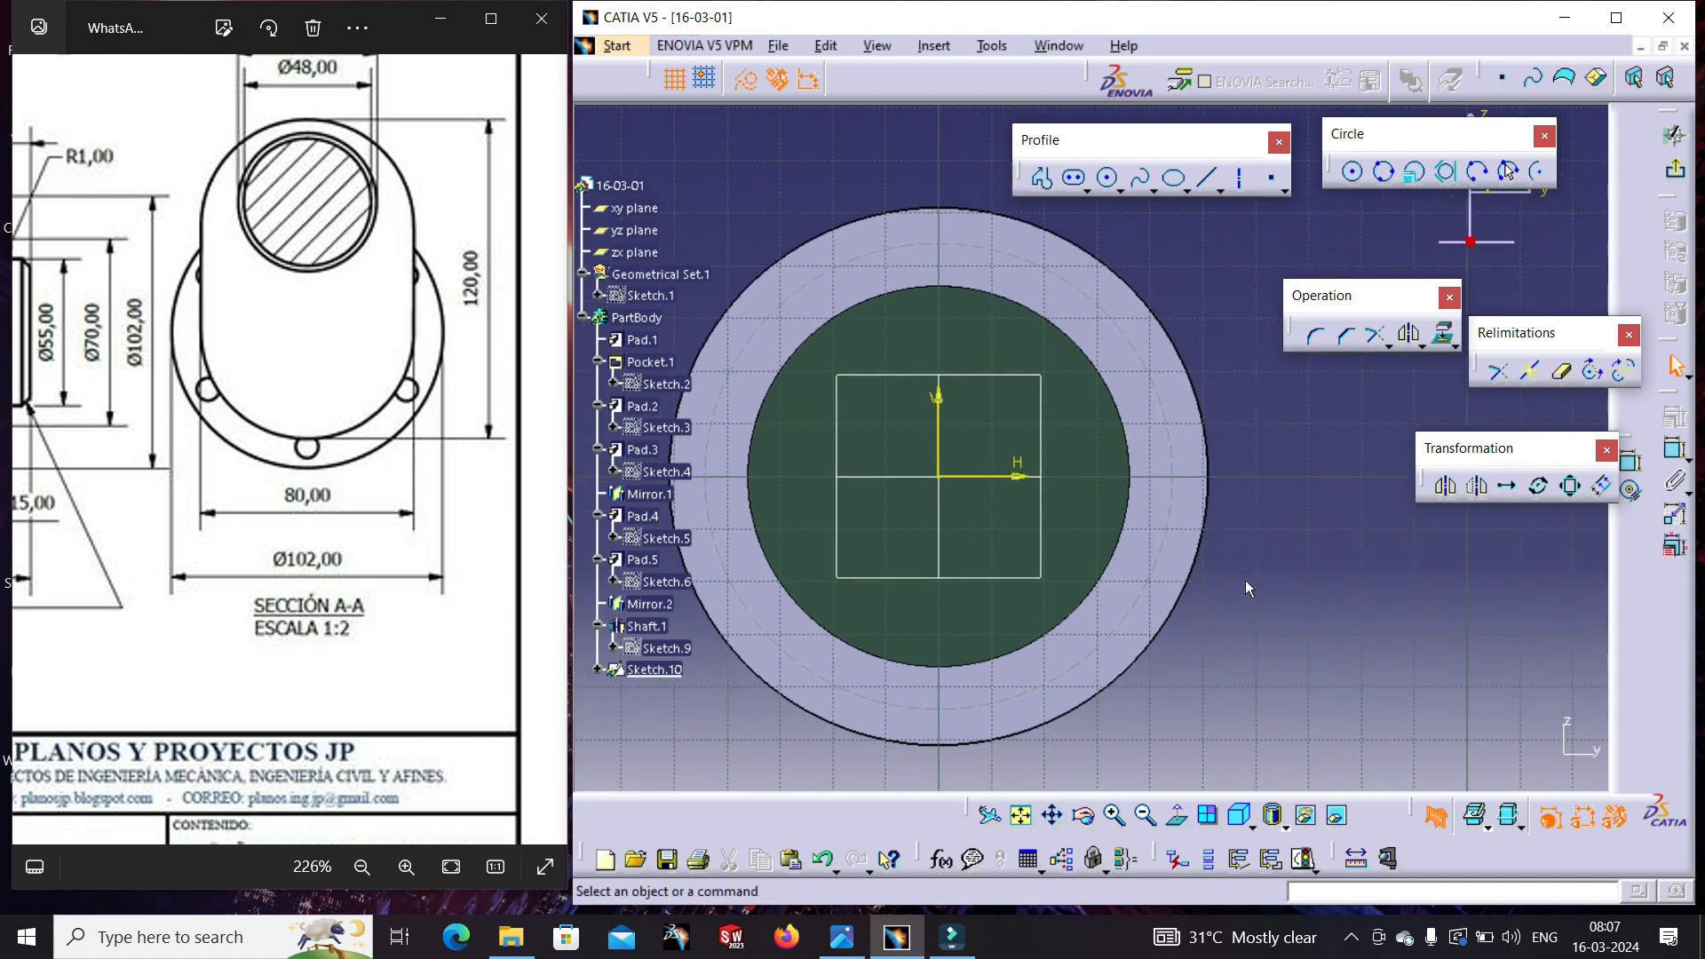
- Draw a standard circle where the construction circle crosses the vertical axis below the origin and set its diameter to 10 mm
click(1109, 181)
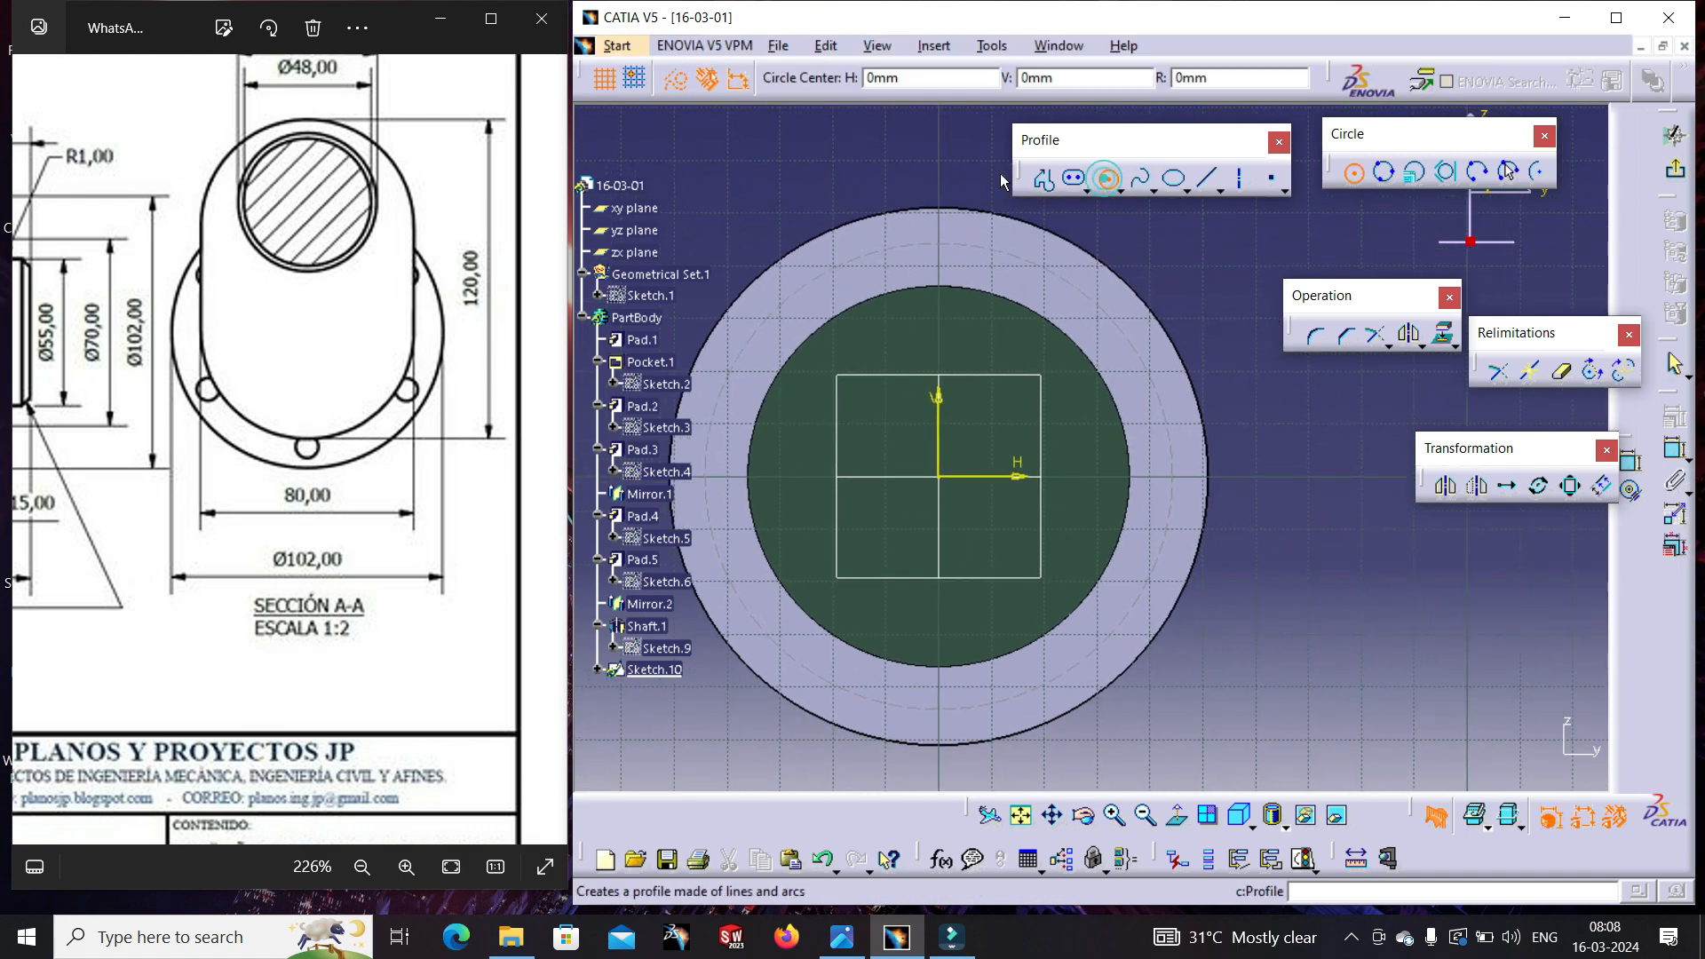
click(675, 83)
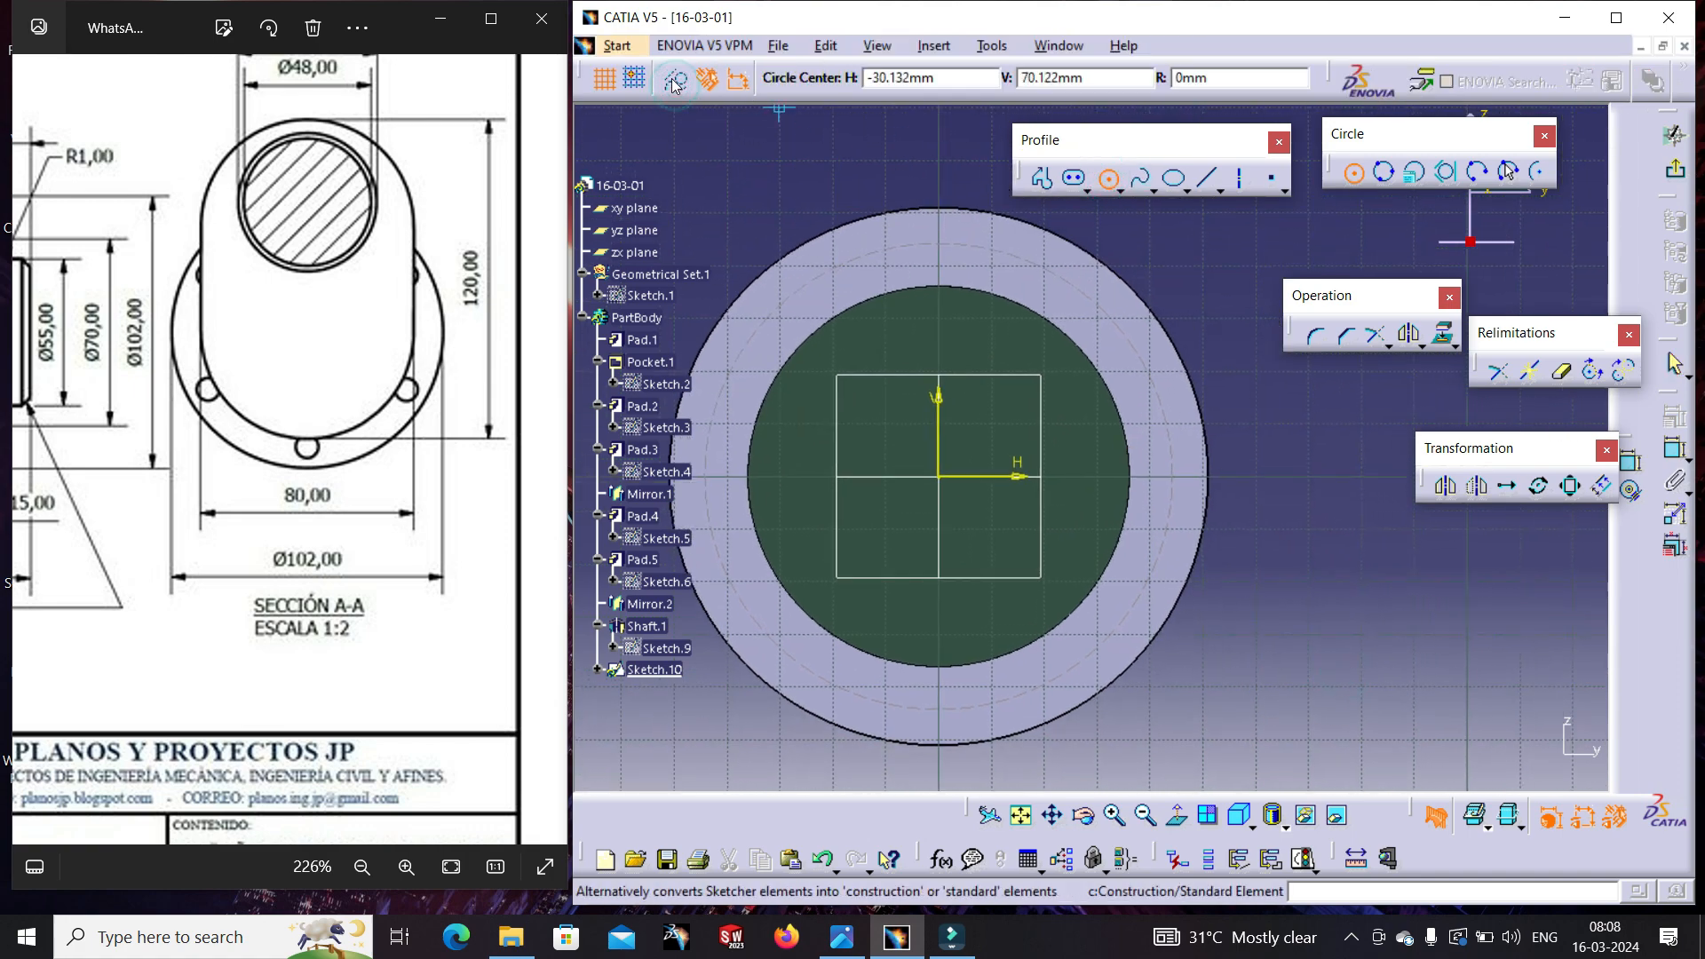
click(941, 709)
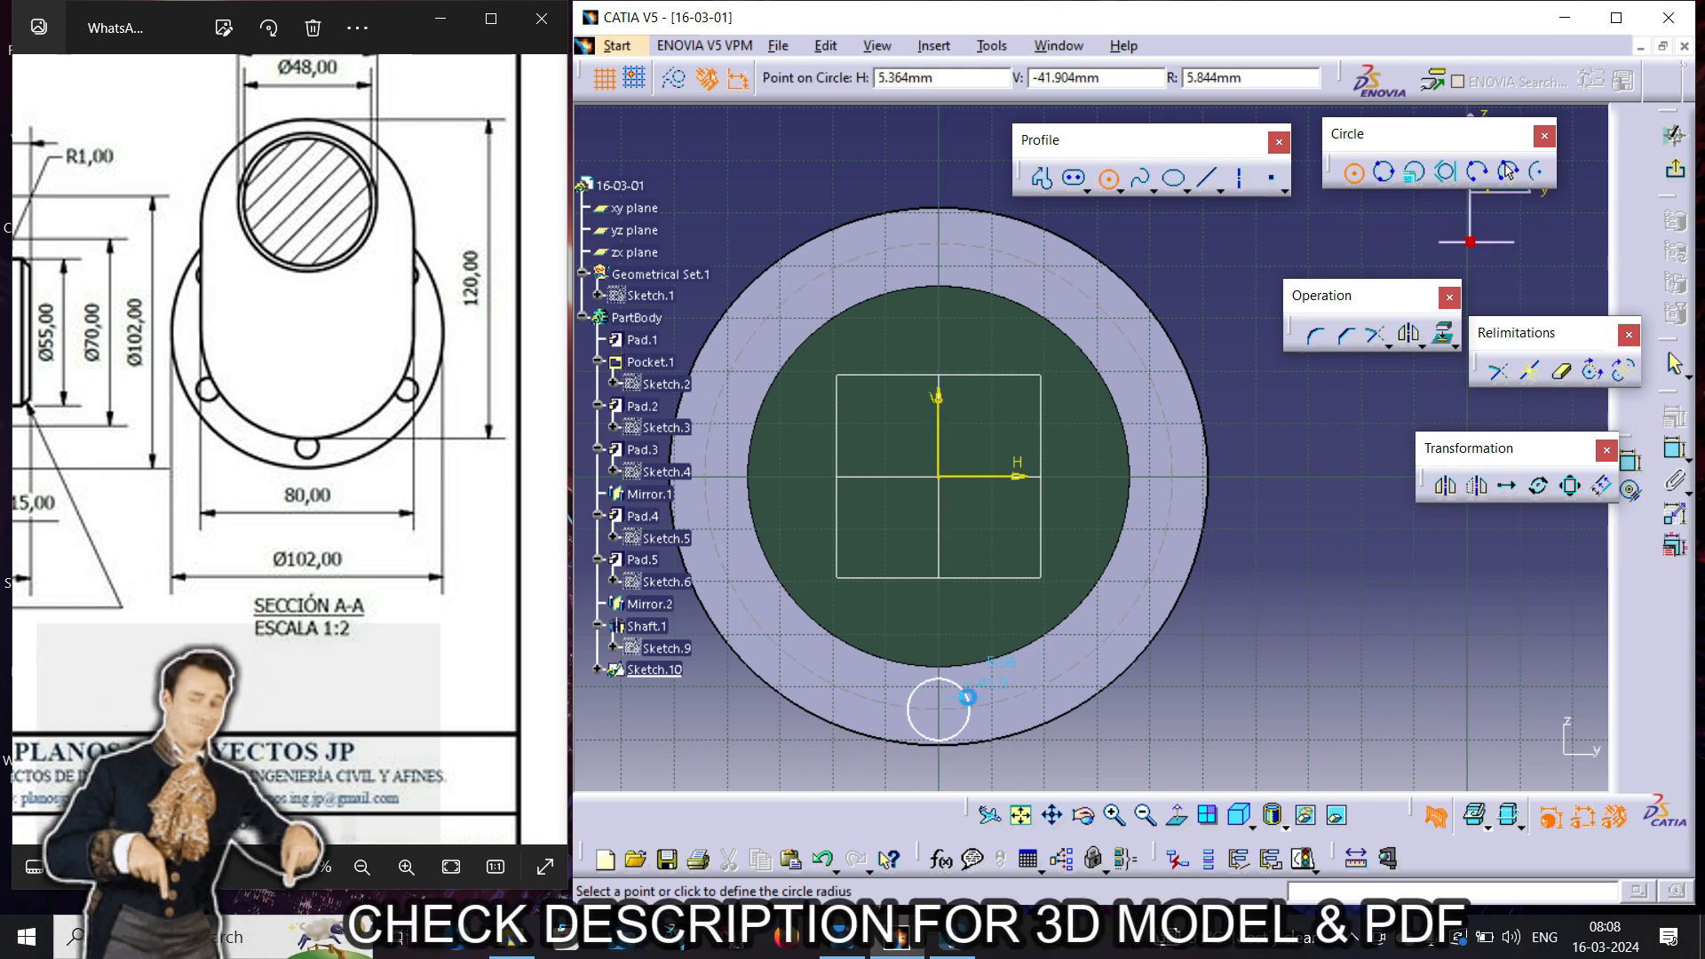
click(967, 697)
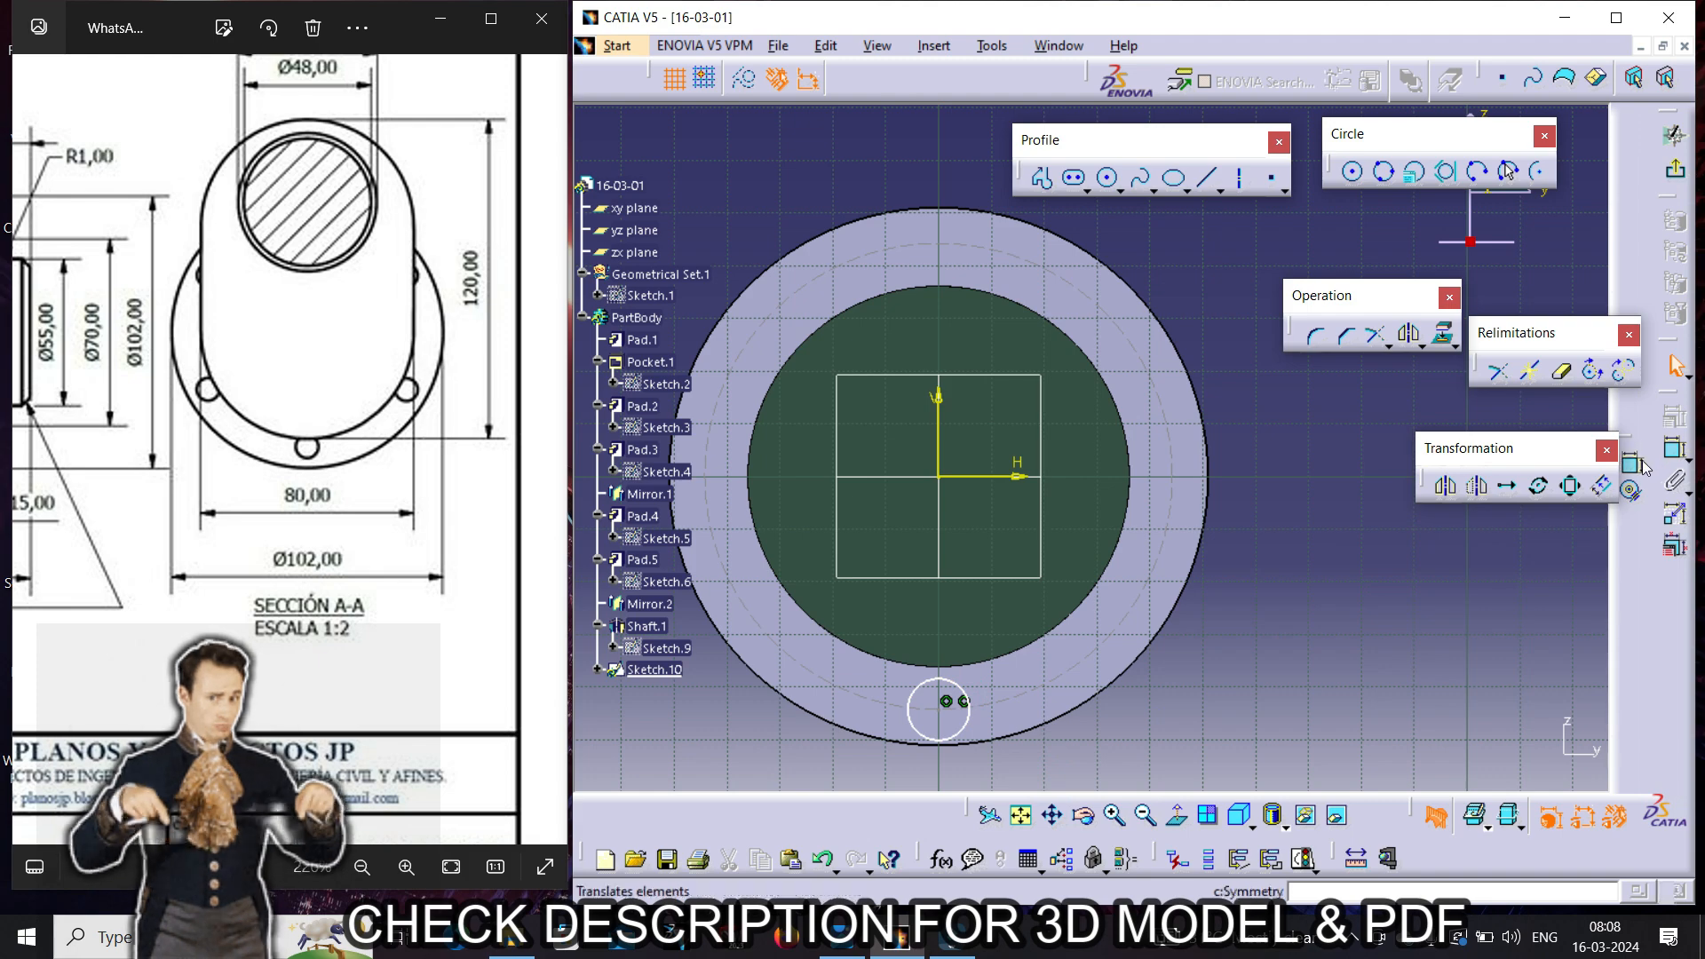
click(969, 727)
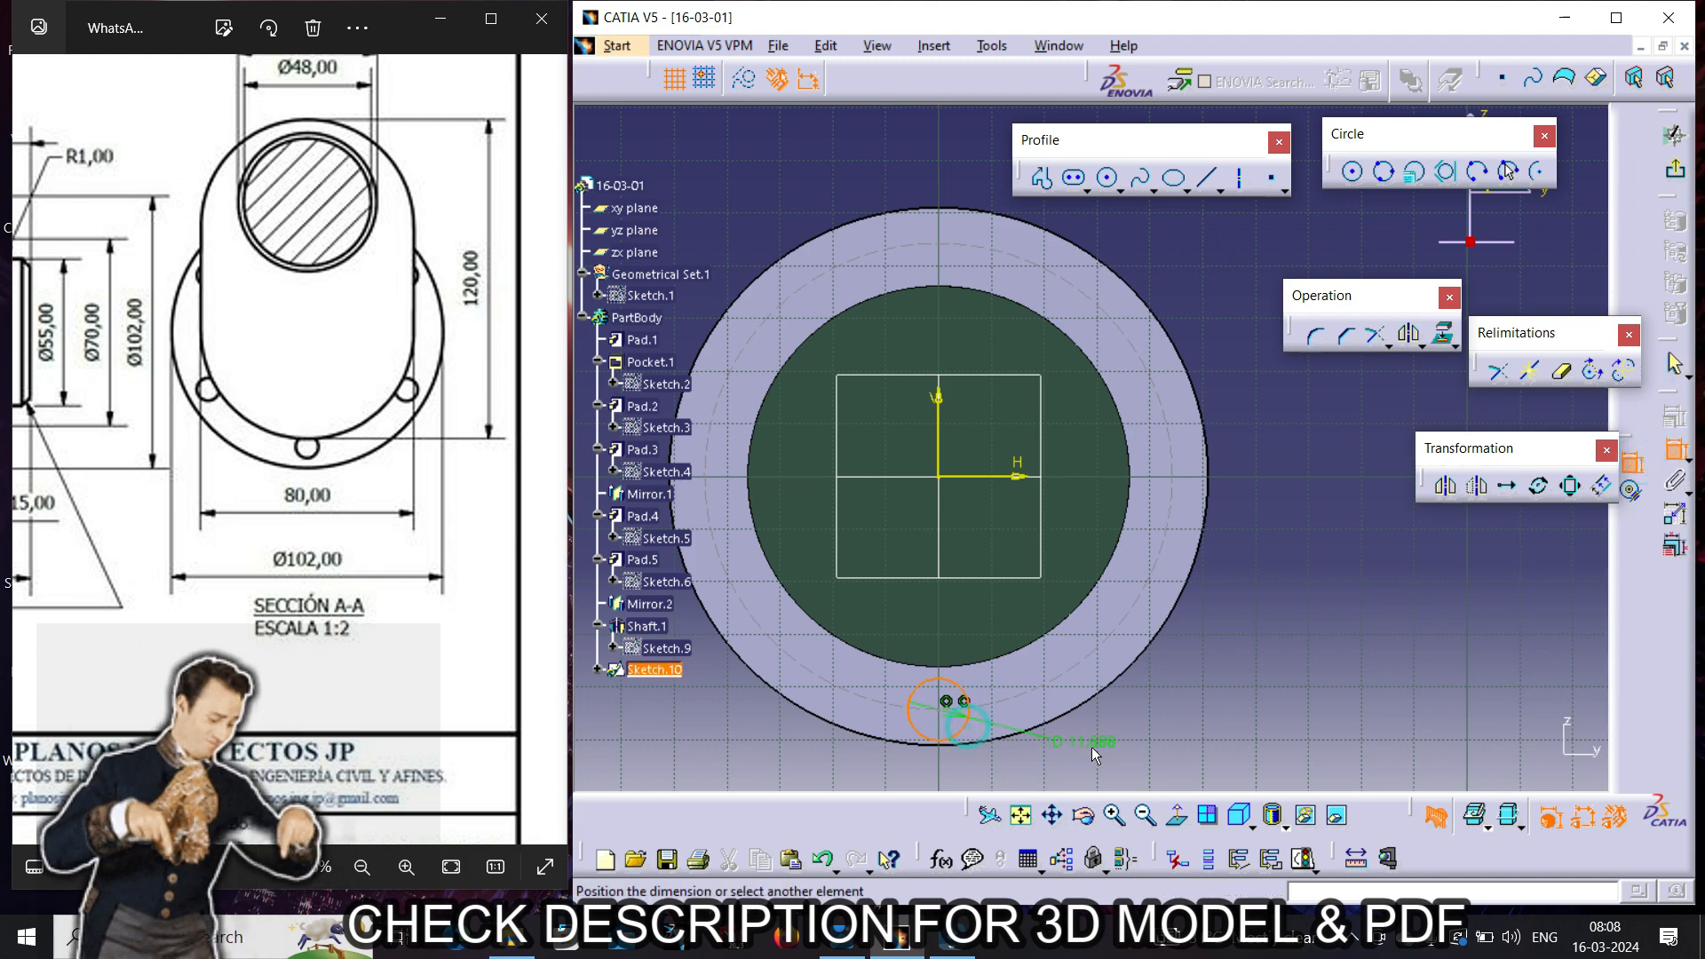
double_click(1095, 753)
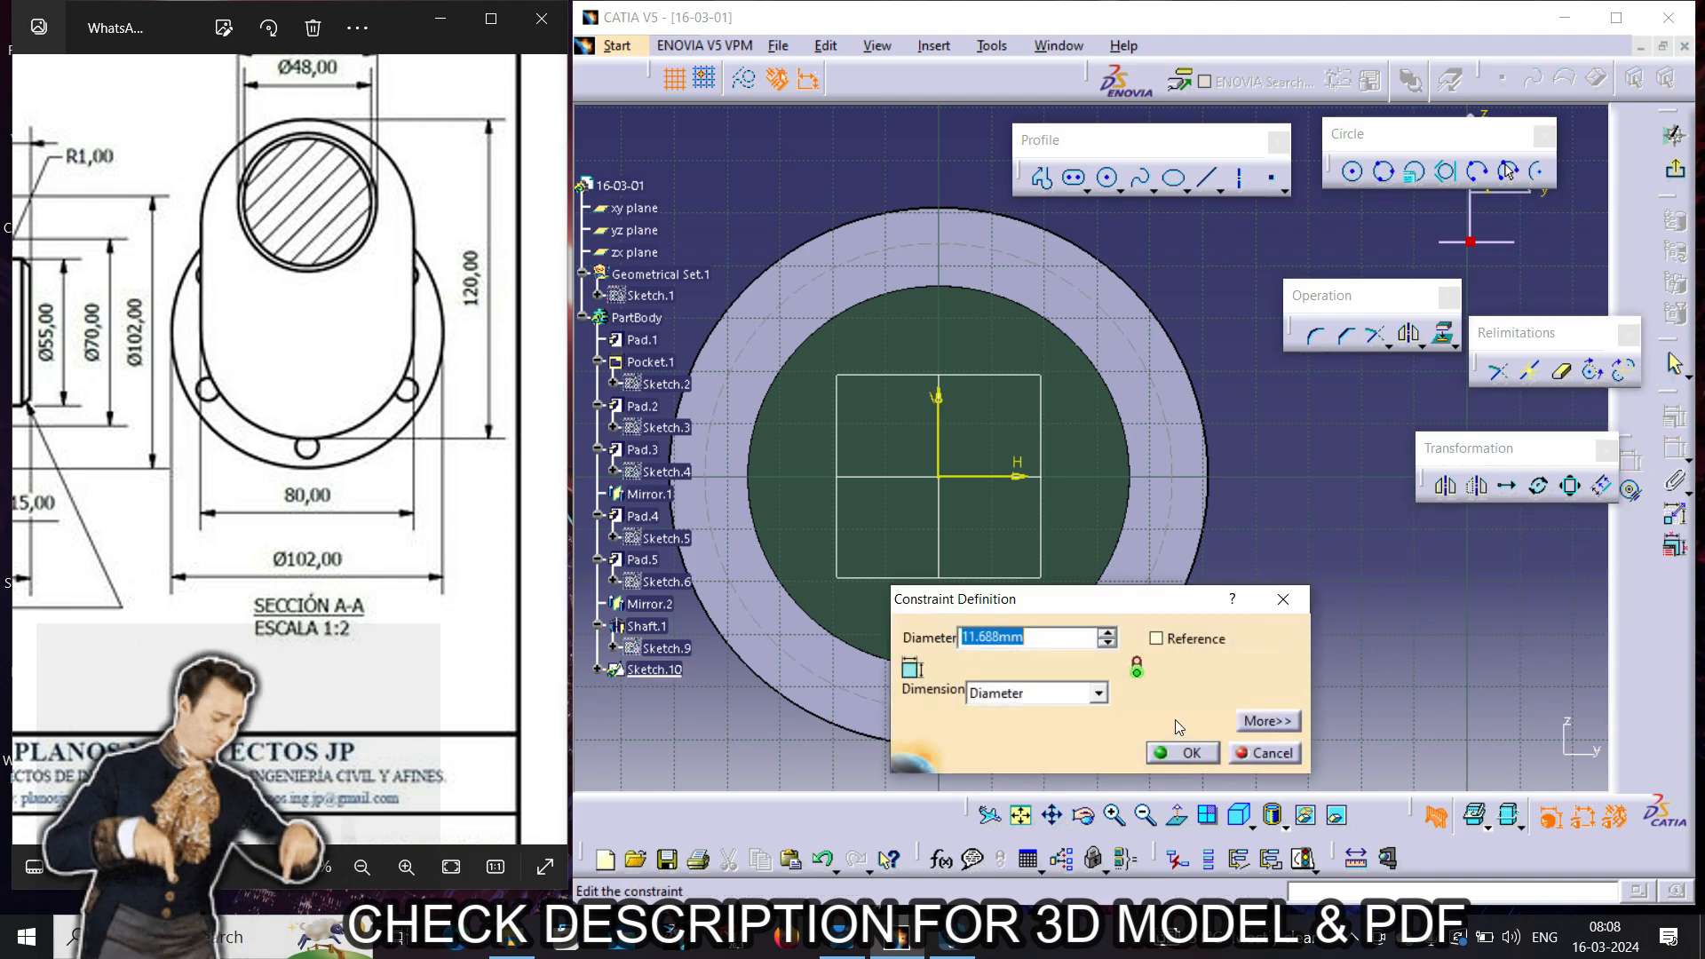
key(Return)
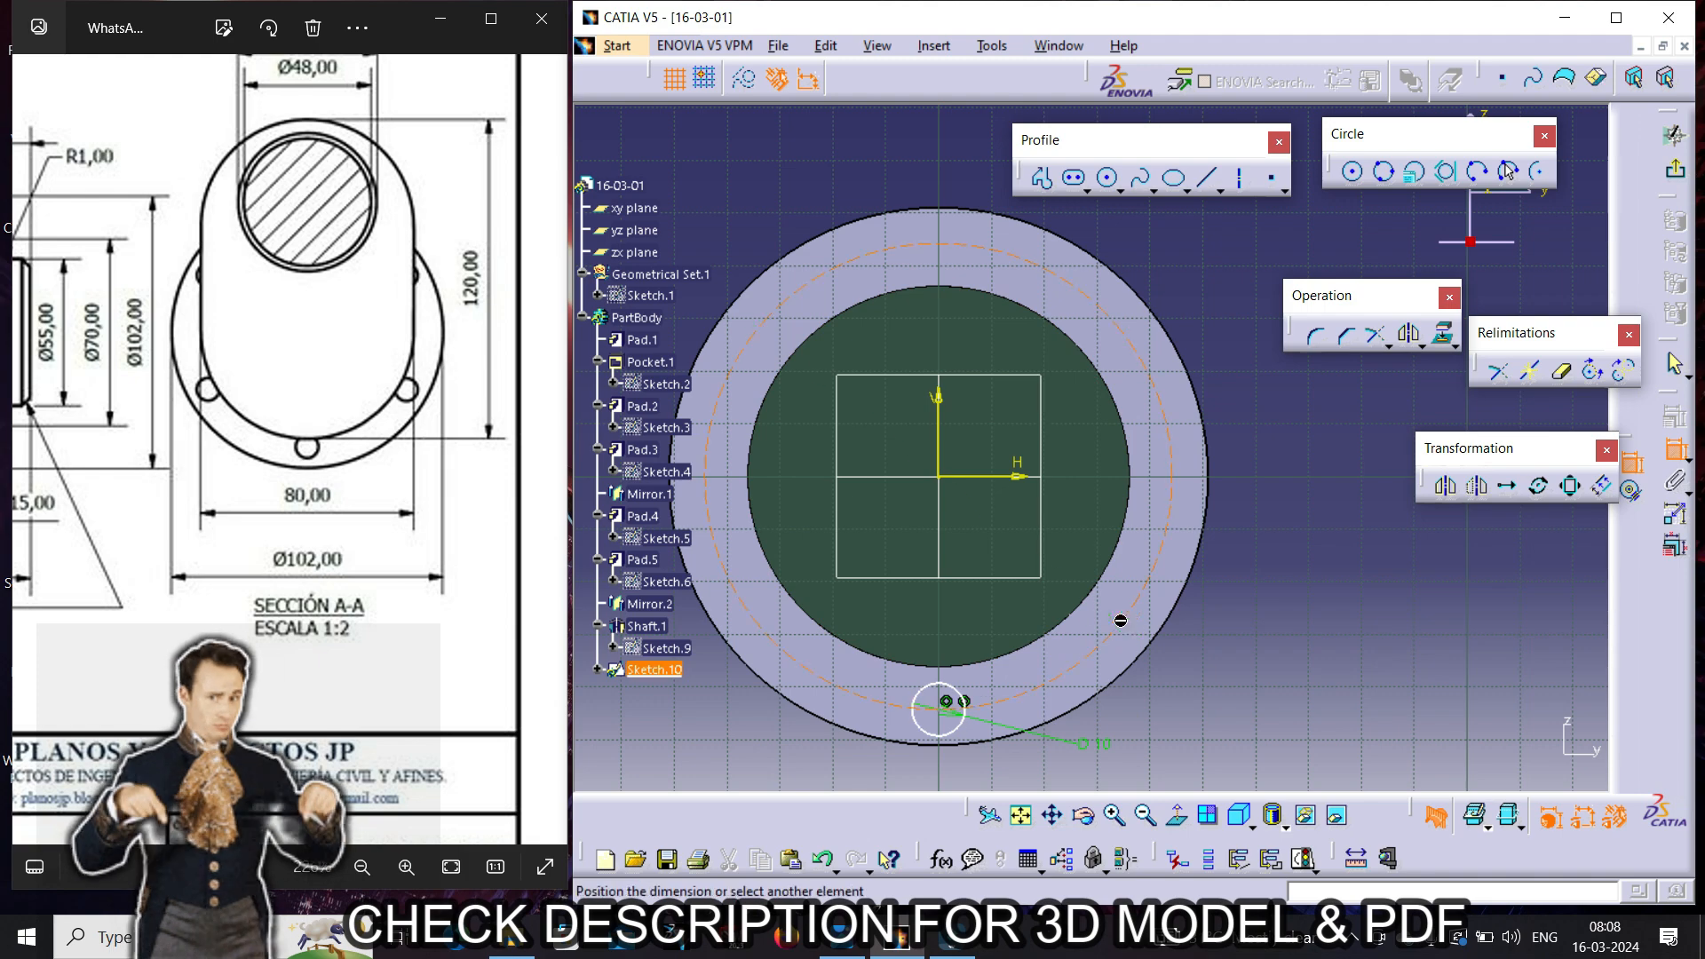
- Dimension the construction circle, set its diameter to 80 mm and exit the sketch
double_click(1228, 676)
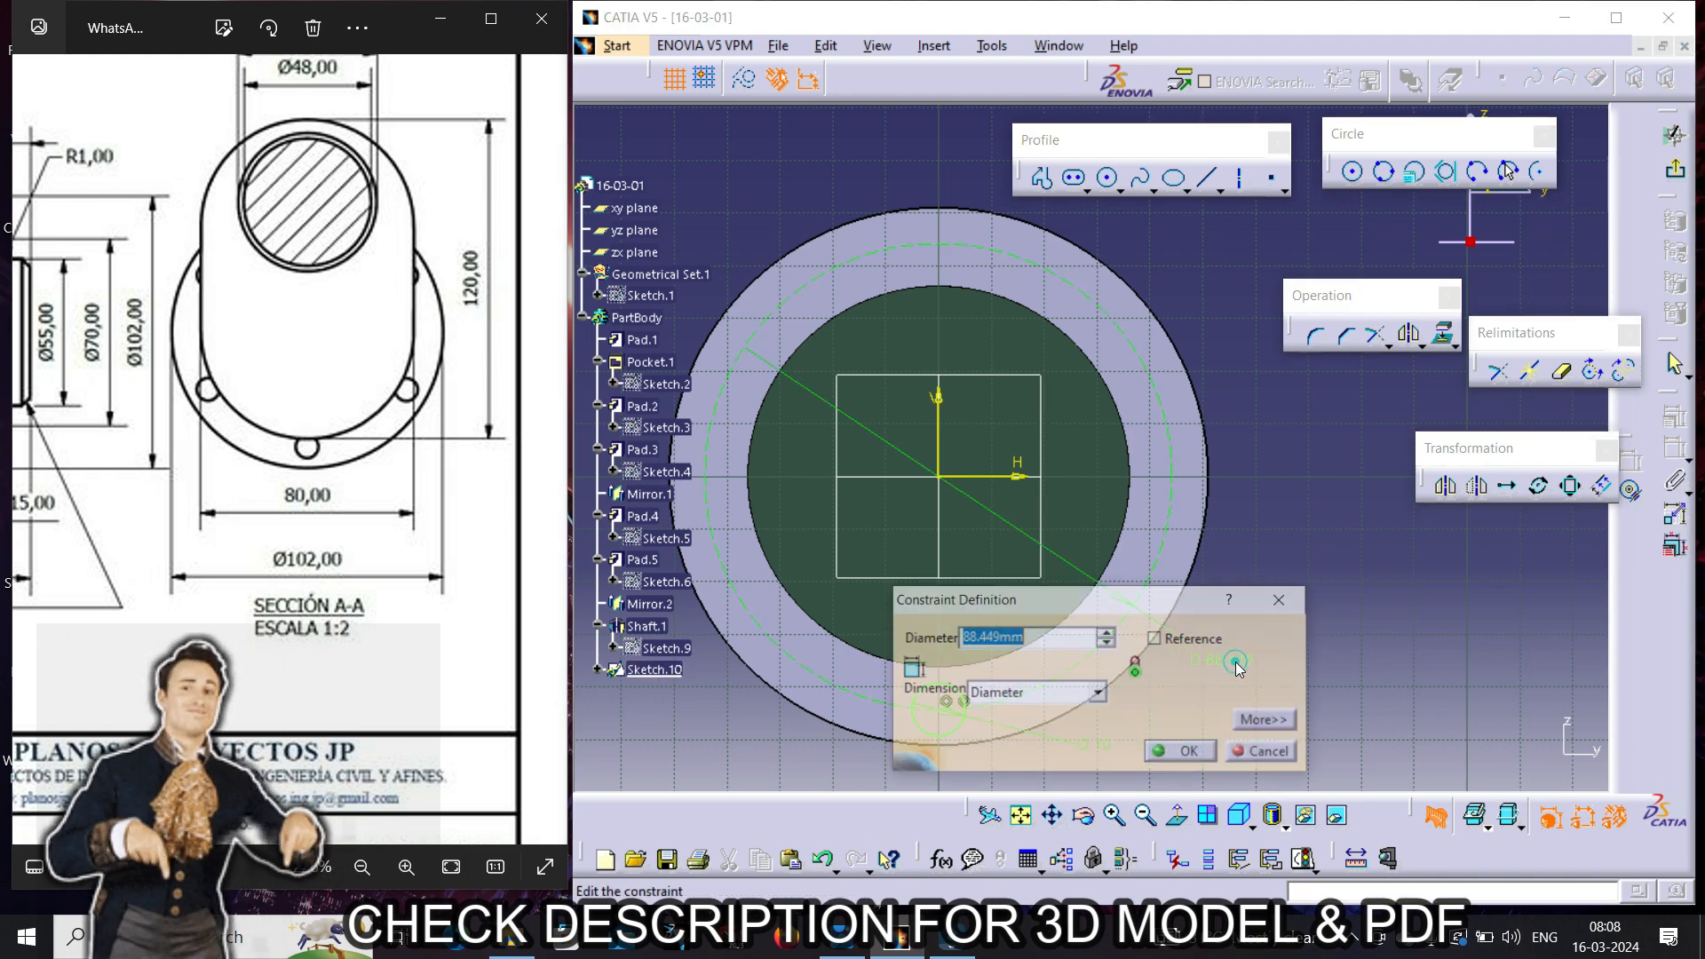
key(Return)
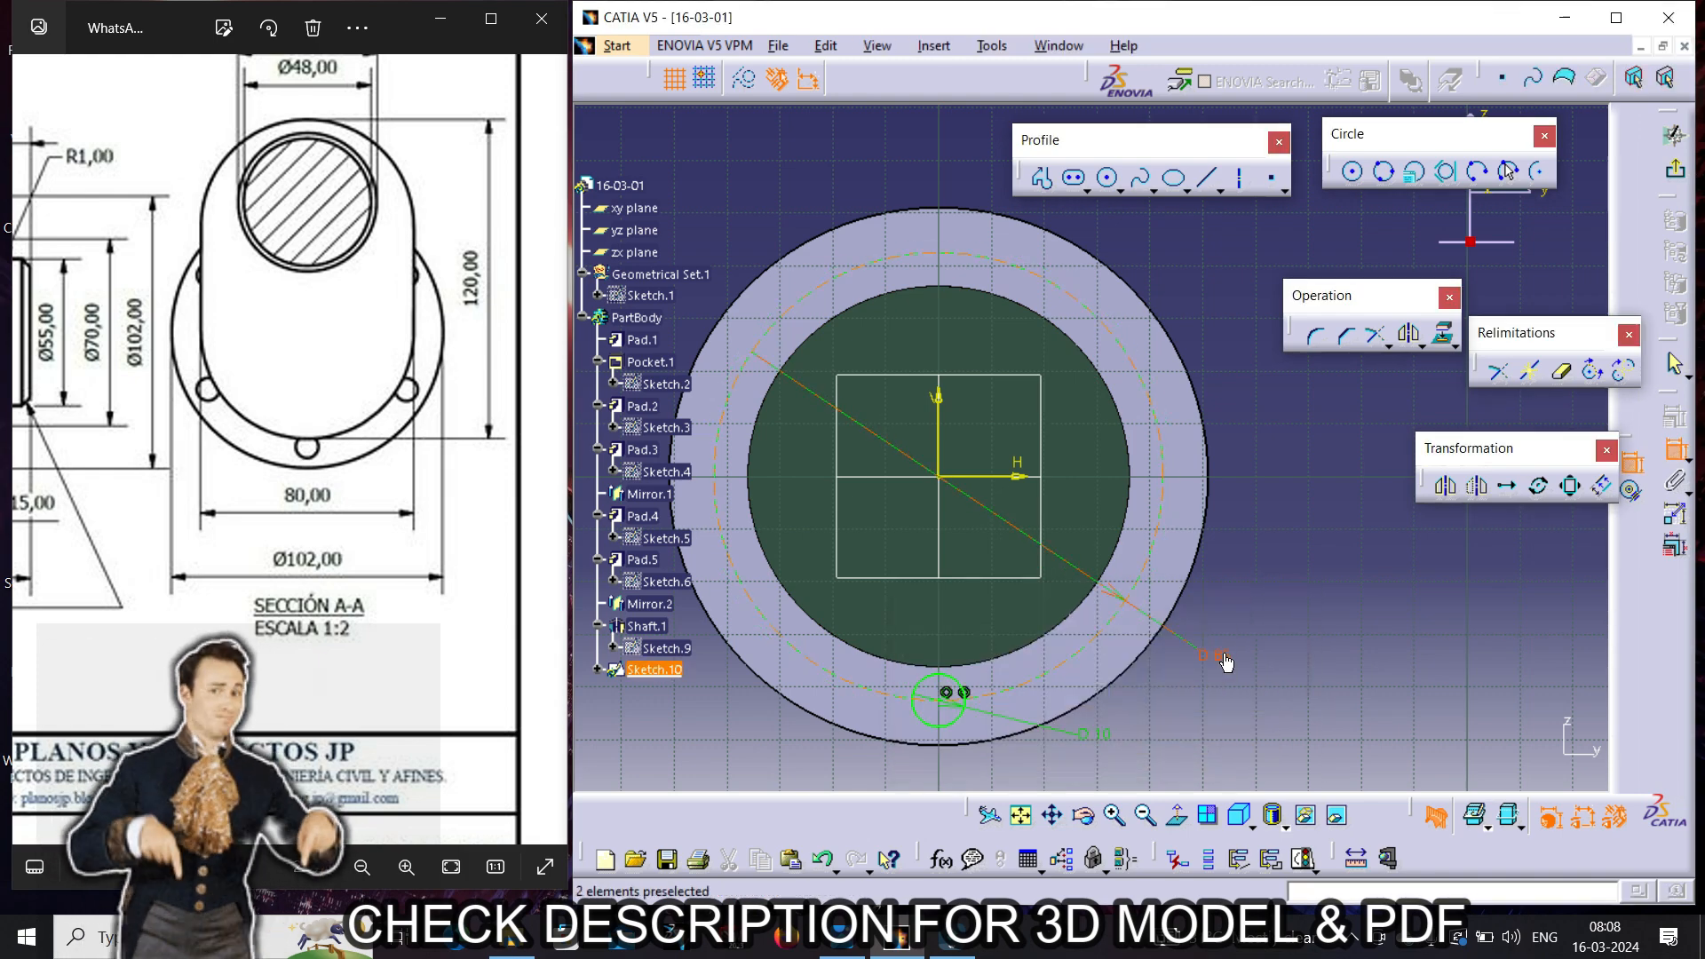
double_click(1225, 660)
text(80)
key(Return)
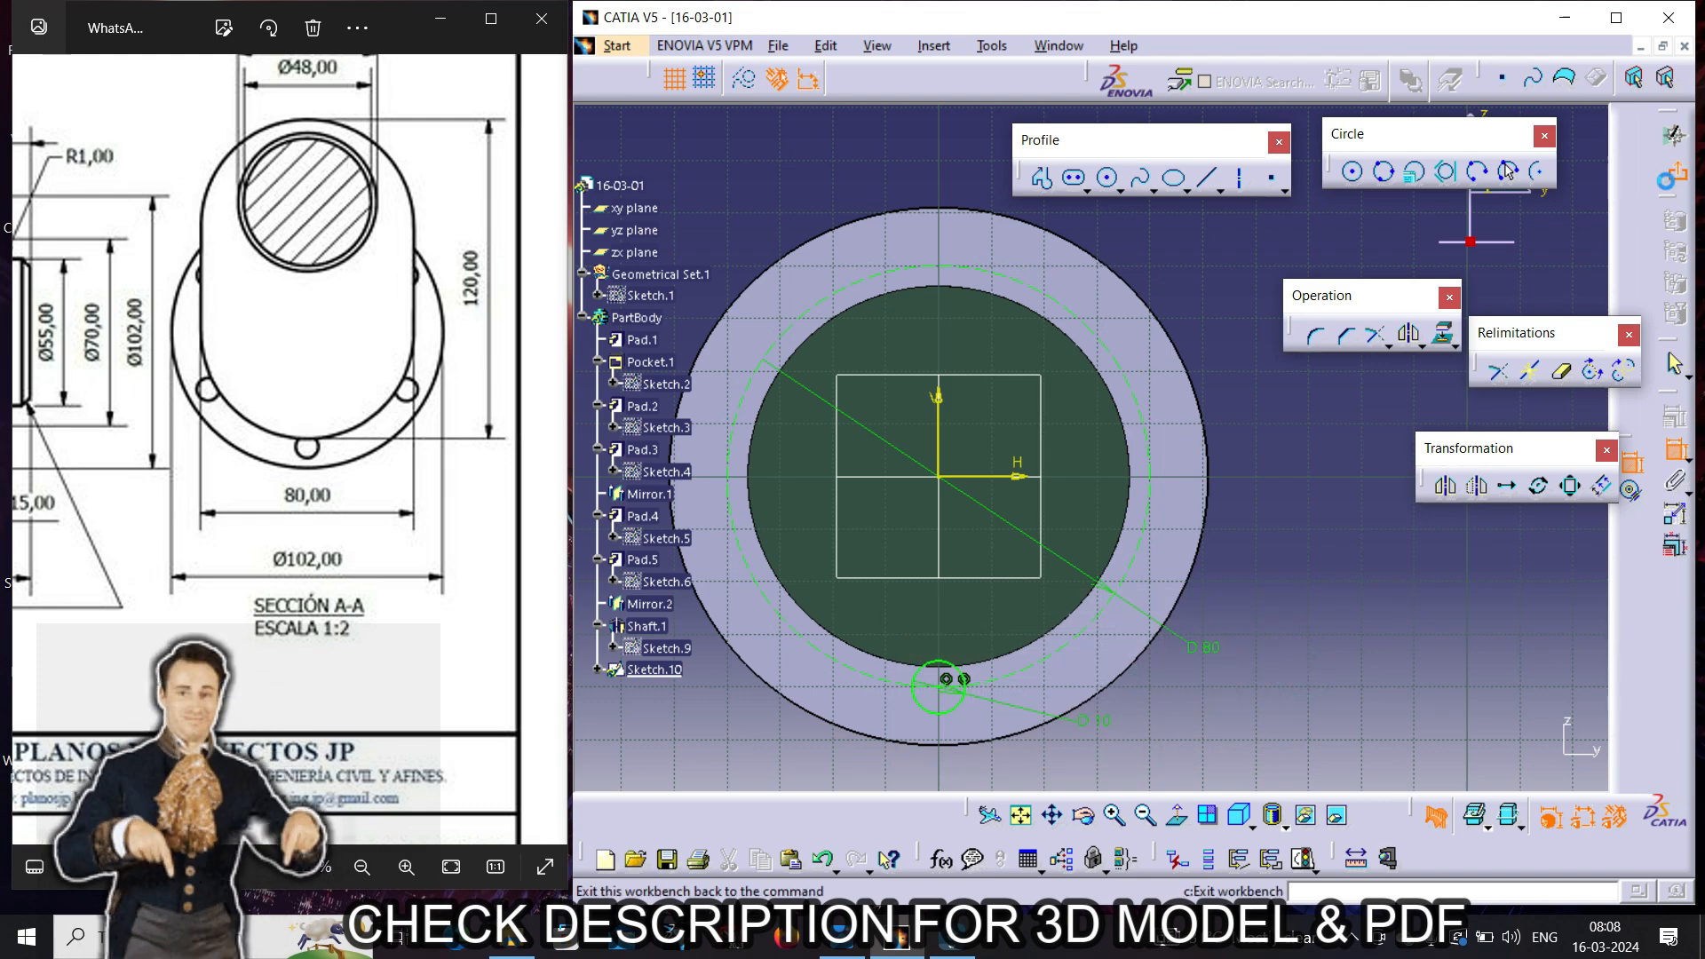
click(1673, 135)
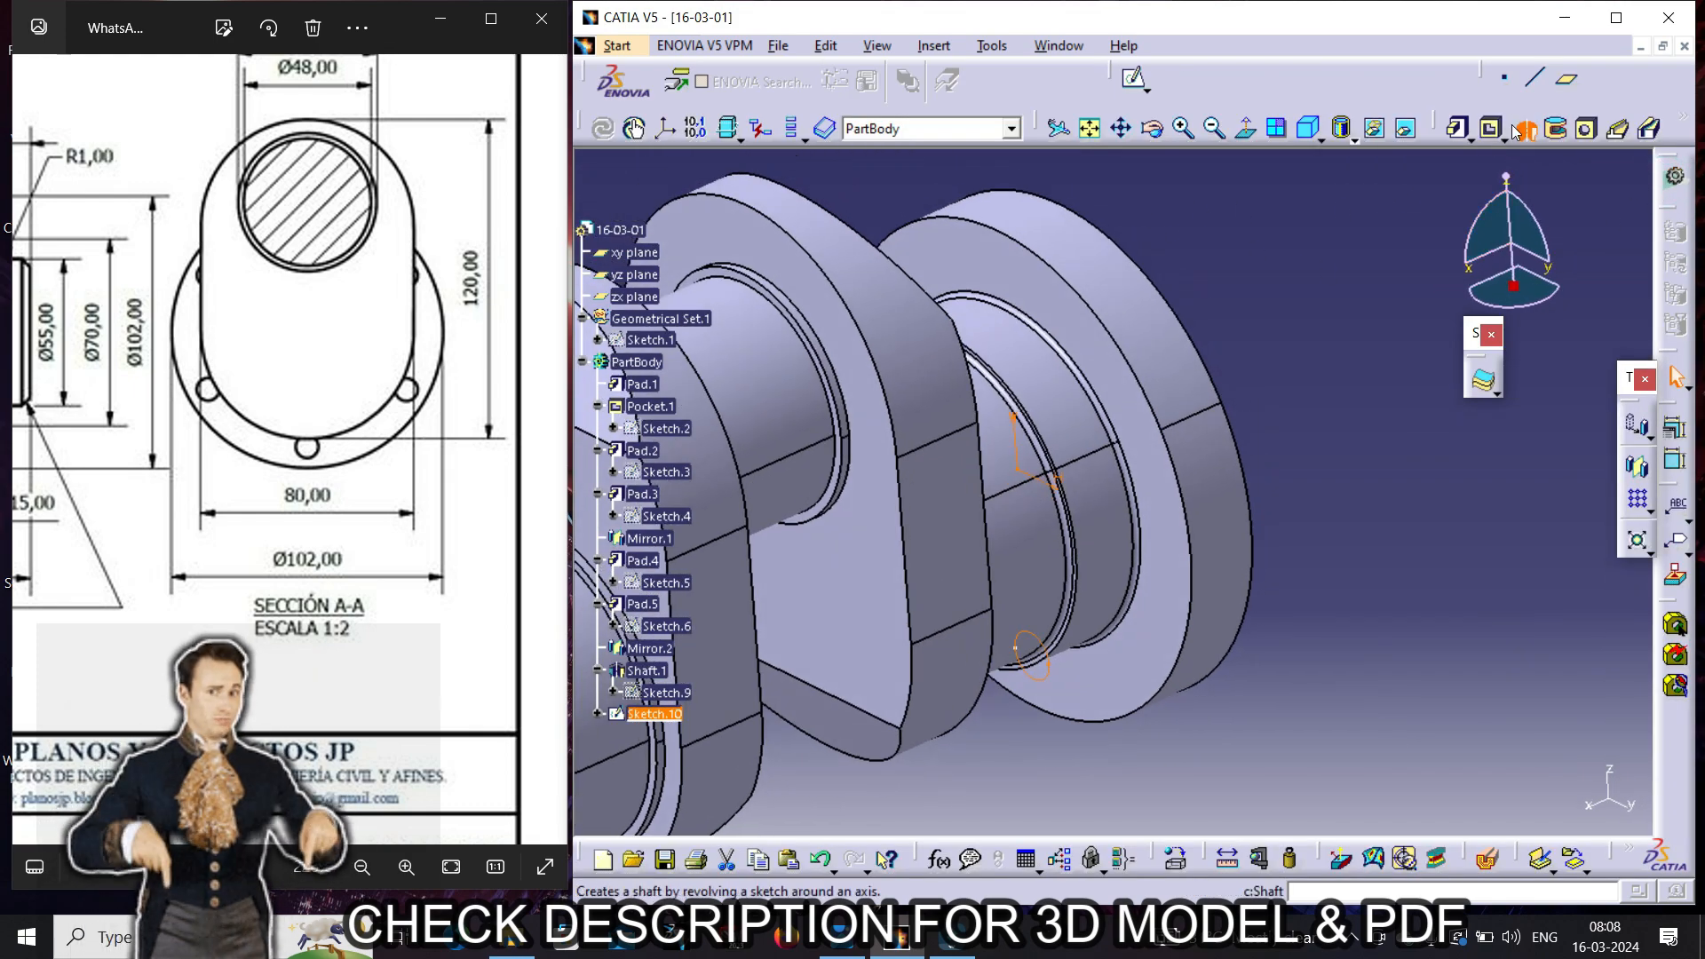
key(Escape)
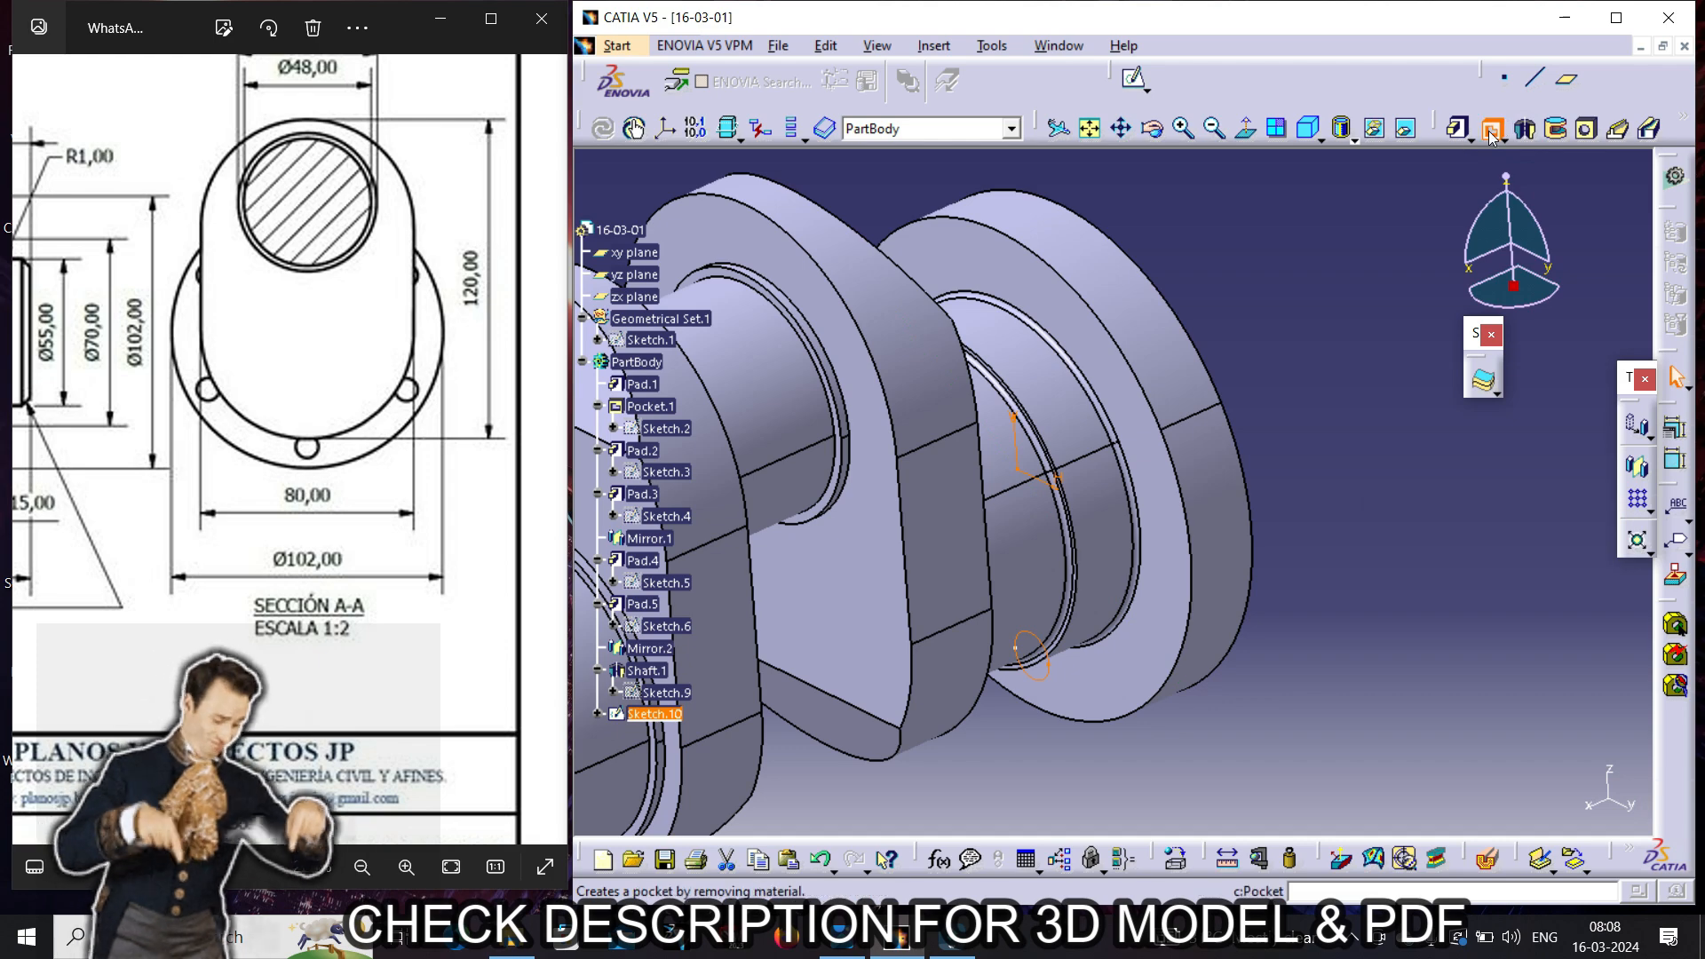
- Cut the small circle sketched on the flange's inner face through the flange as an up-to-last pocket
click(1493, 130)
middle_drag(1239, 643, 1233, 345)
middle_drag(1069, 723, 1046, 384)
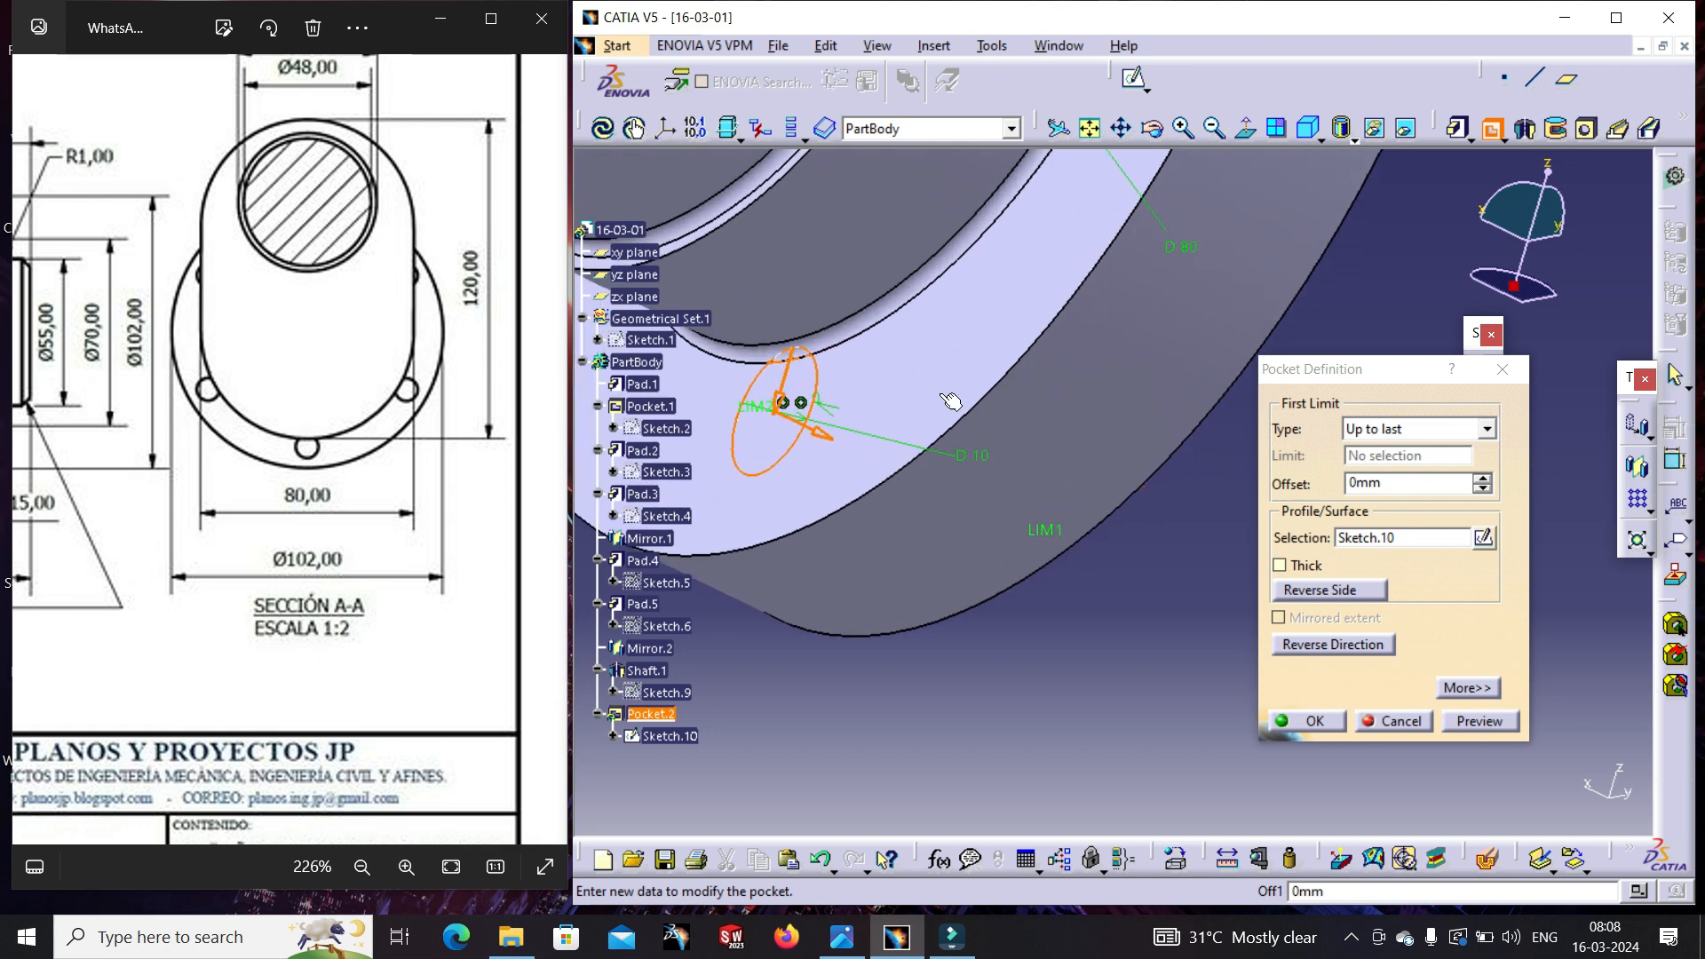
mouse_move(757, 368)
middle_down()
mouse_move(810, 402)
mouse_move(891, 373)
middle_up()
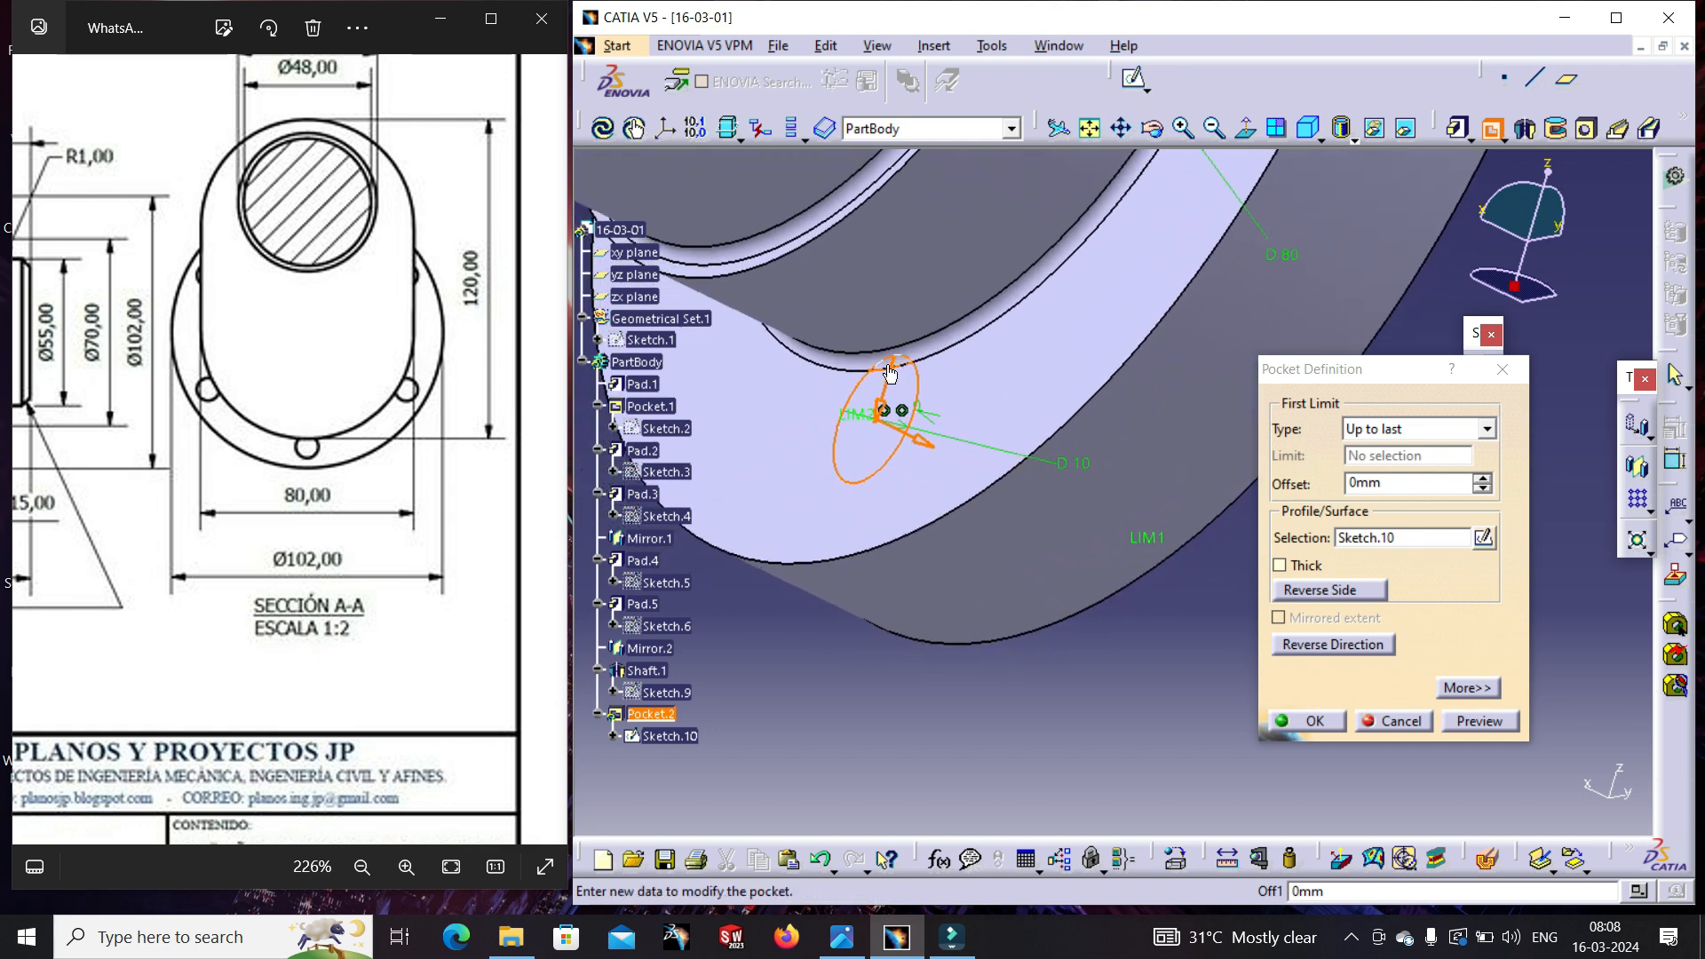
click(1451, 721)
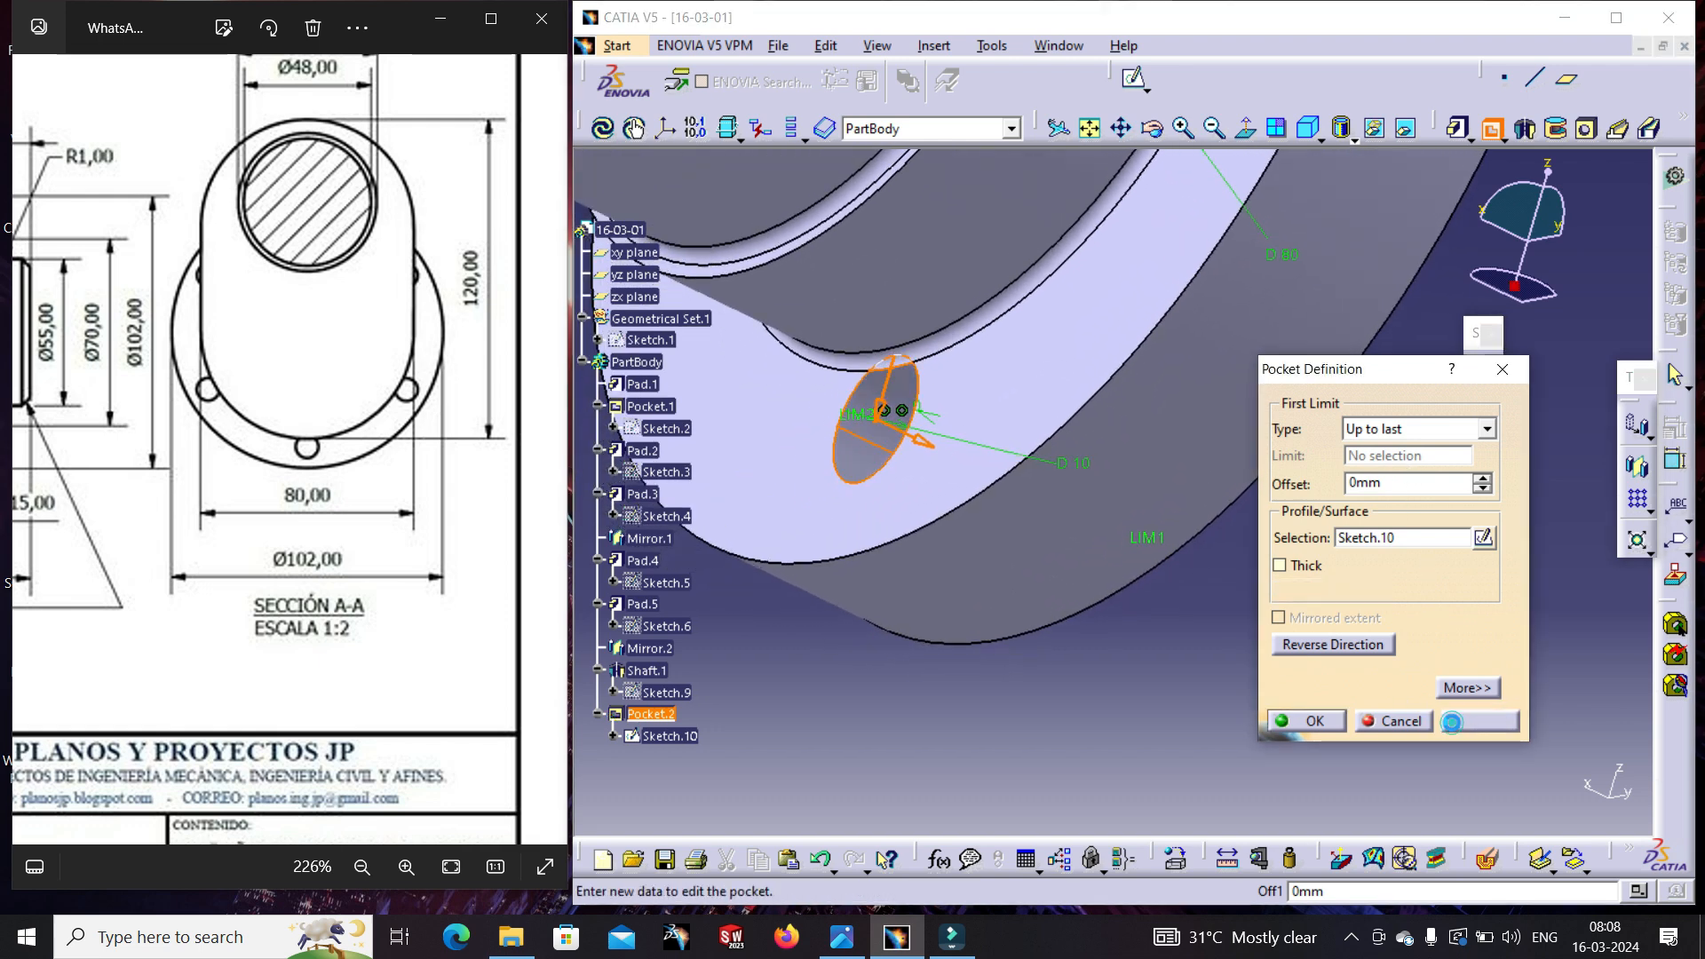
click(1315, 721)
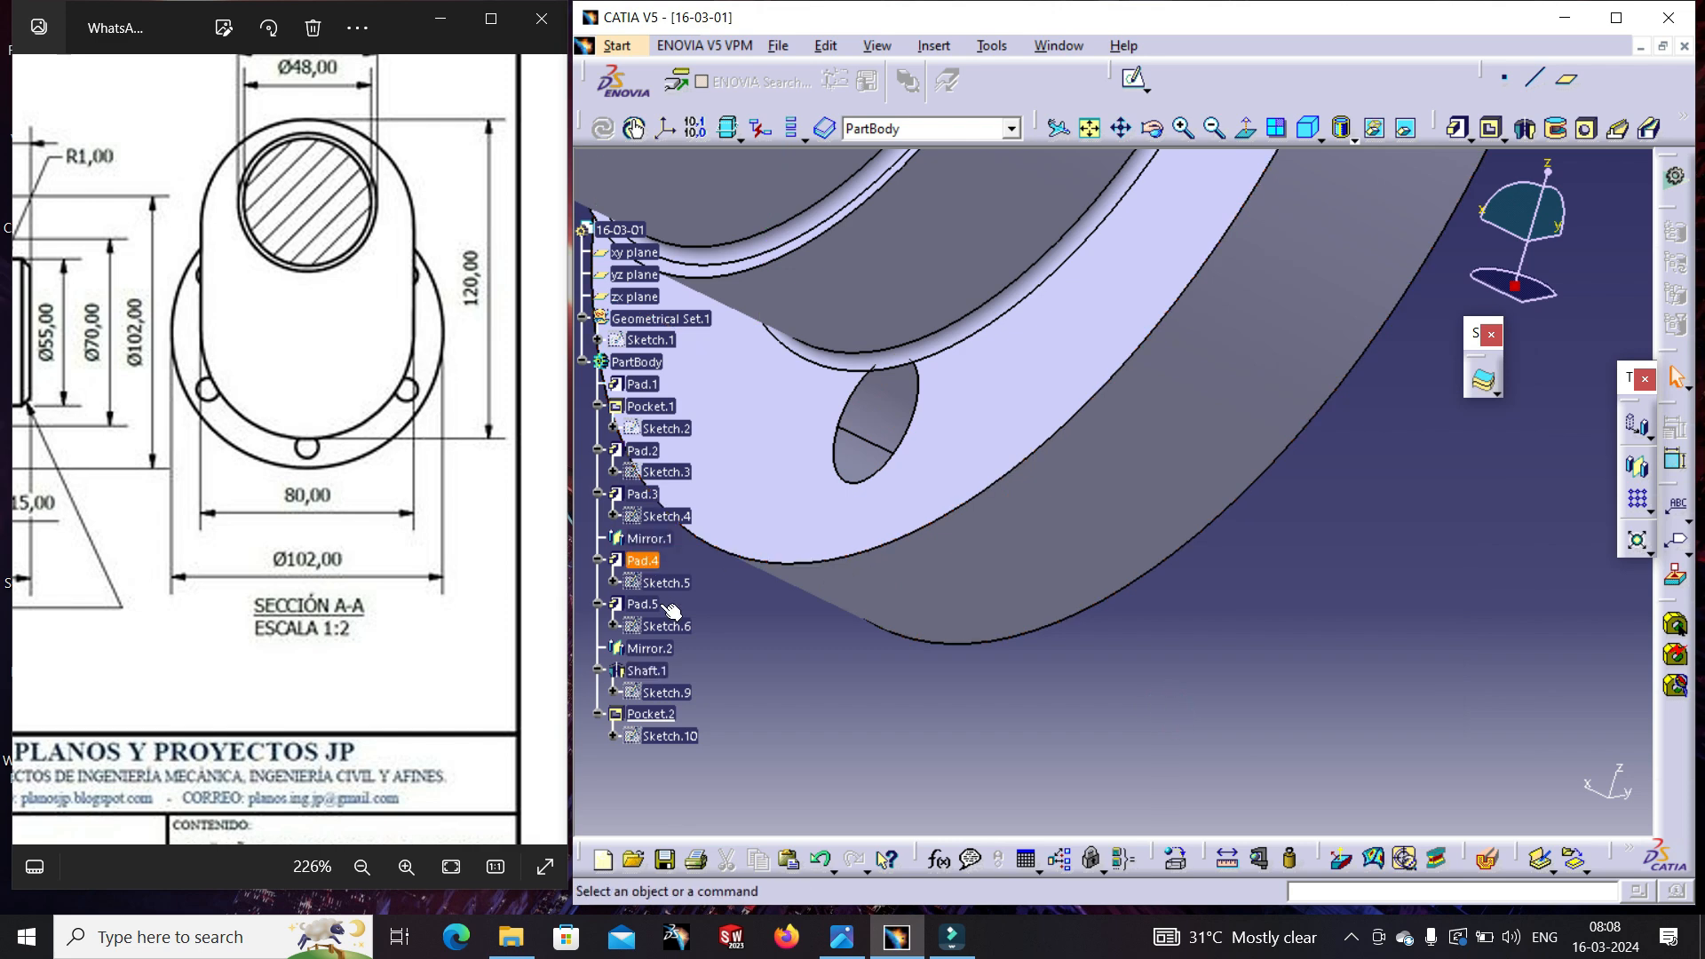
- Reopen the flange hole's sketch, set the construction circle's diameter to 85 mm and exit the sketch
click(669, 738)
double_click(669, 737)
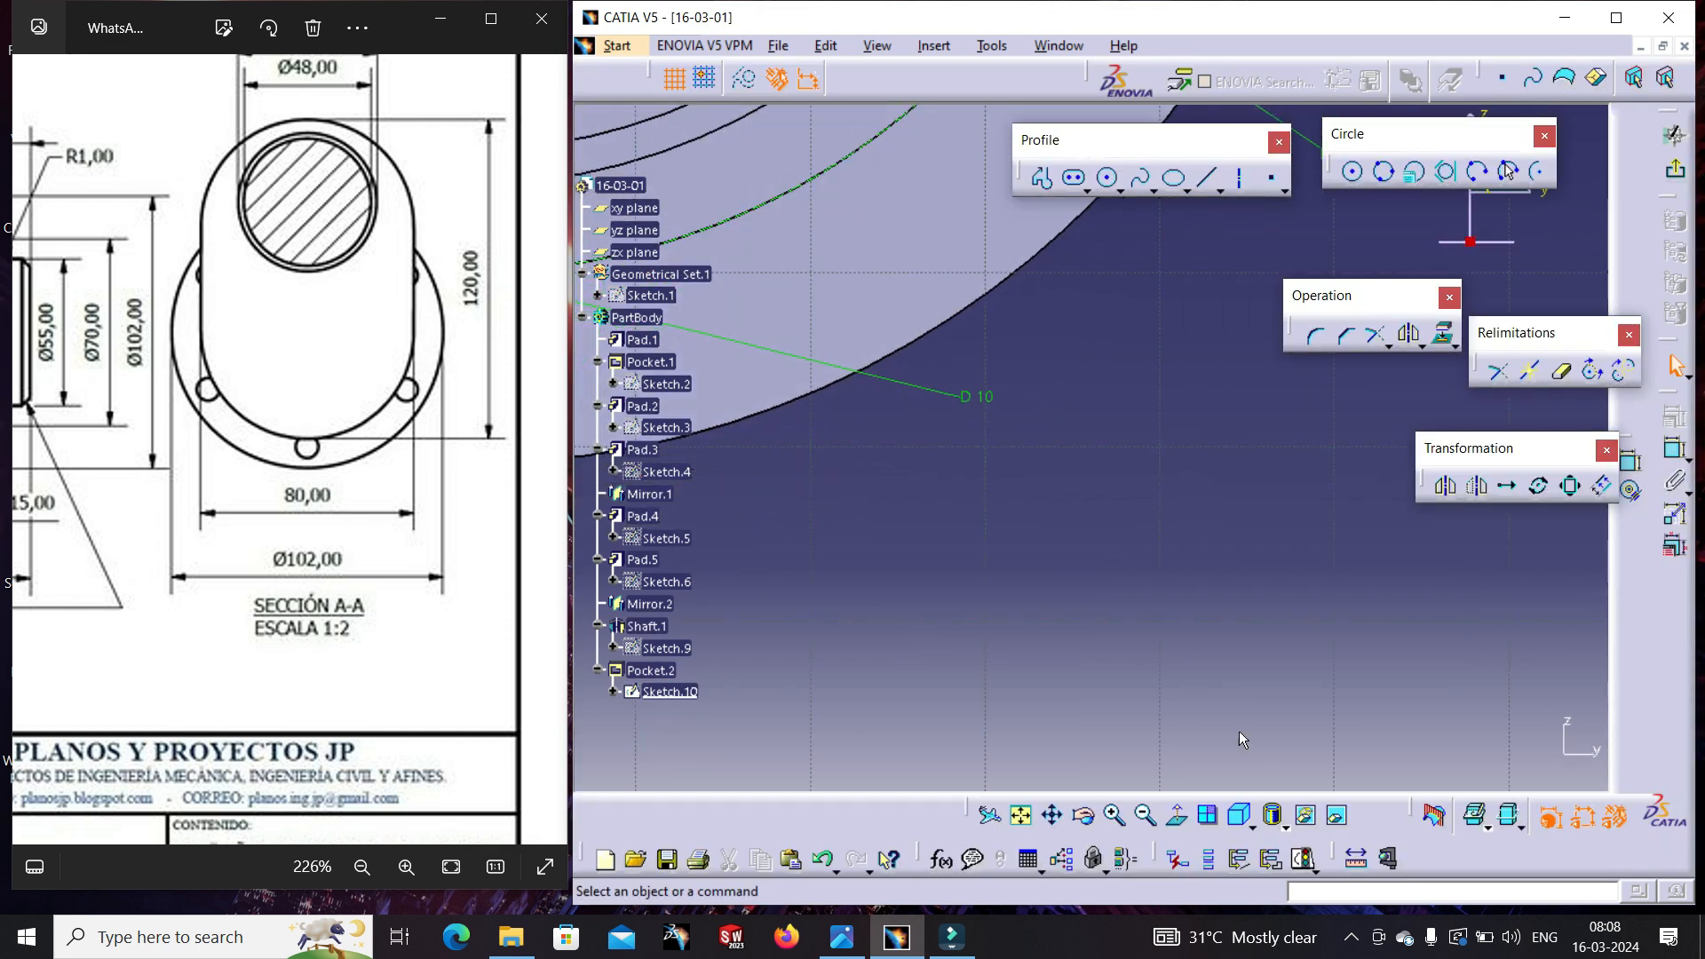
click(1423, 816)
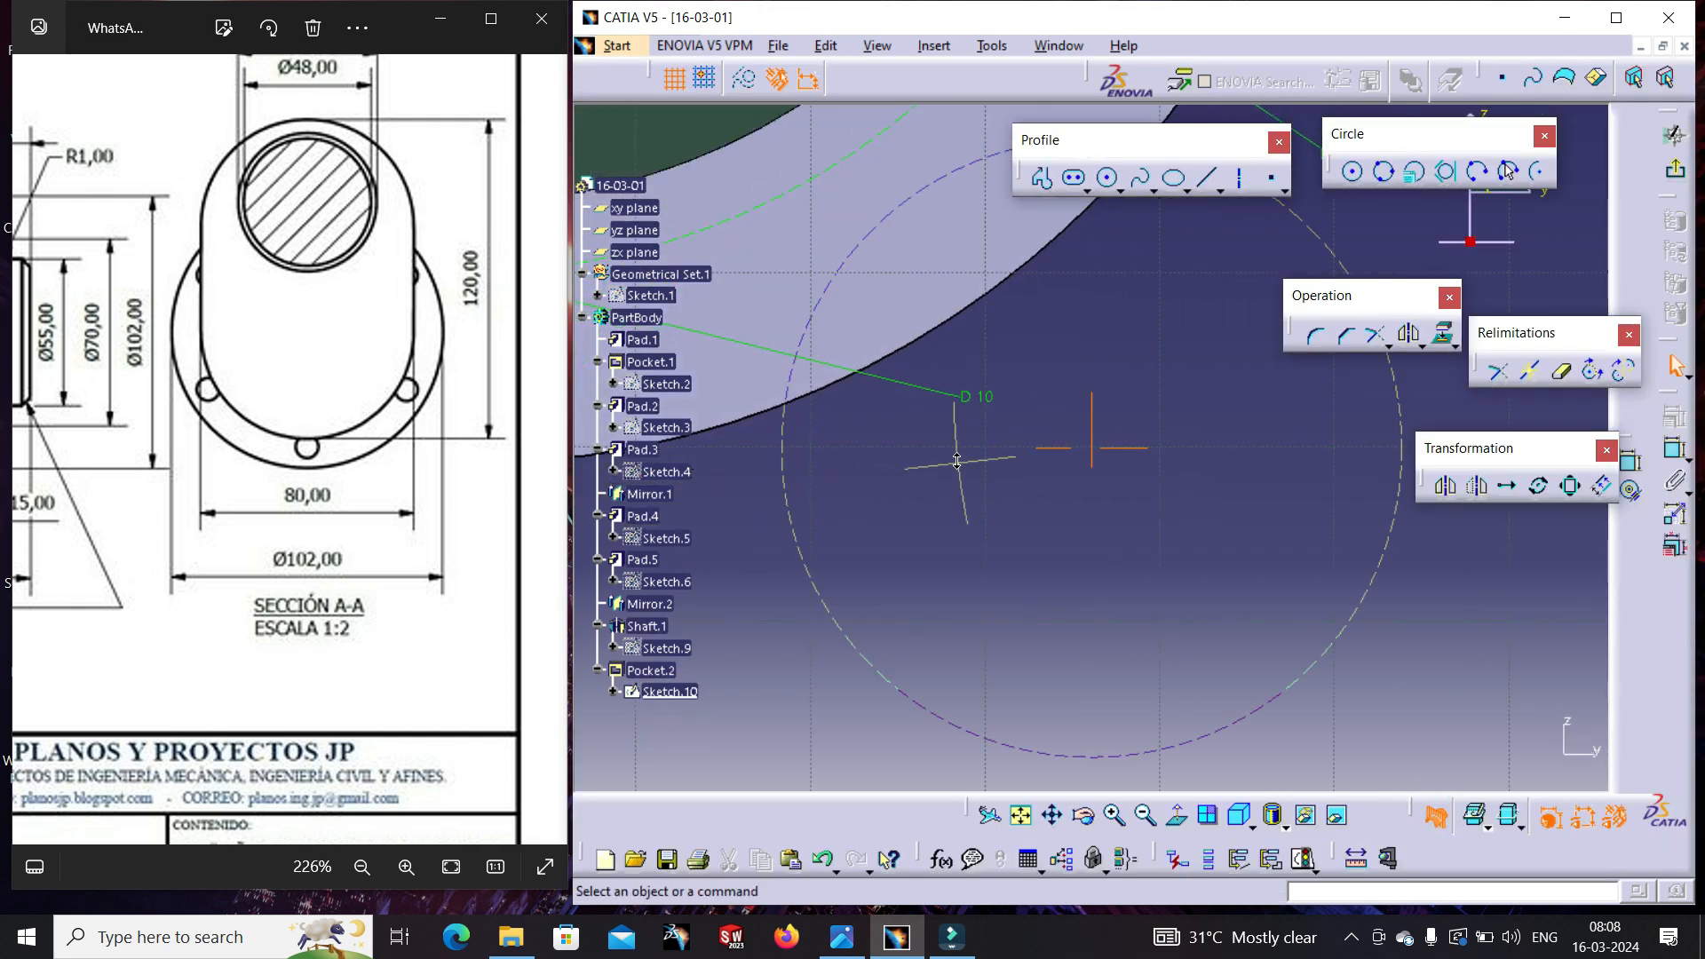
middle_drag(956, 461, 1003, 666)
middle_drag(1178, 406, 1155, 504)
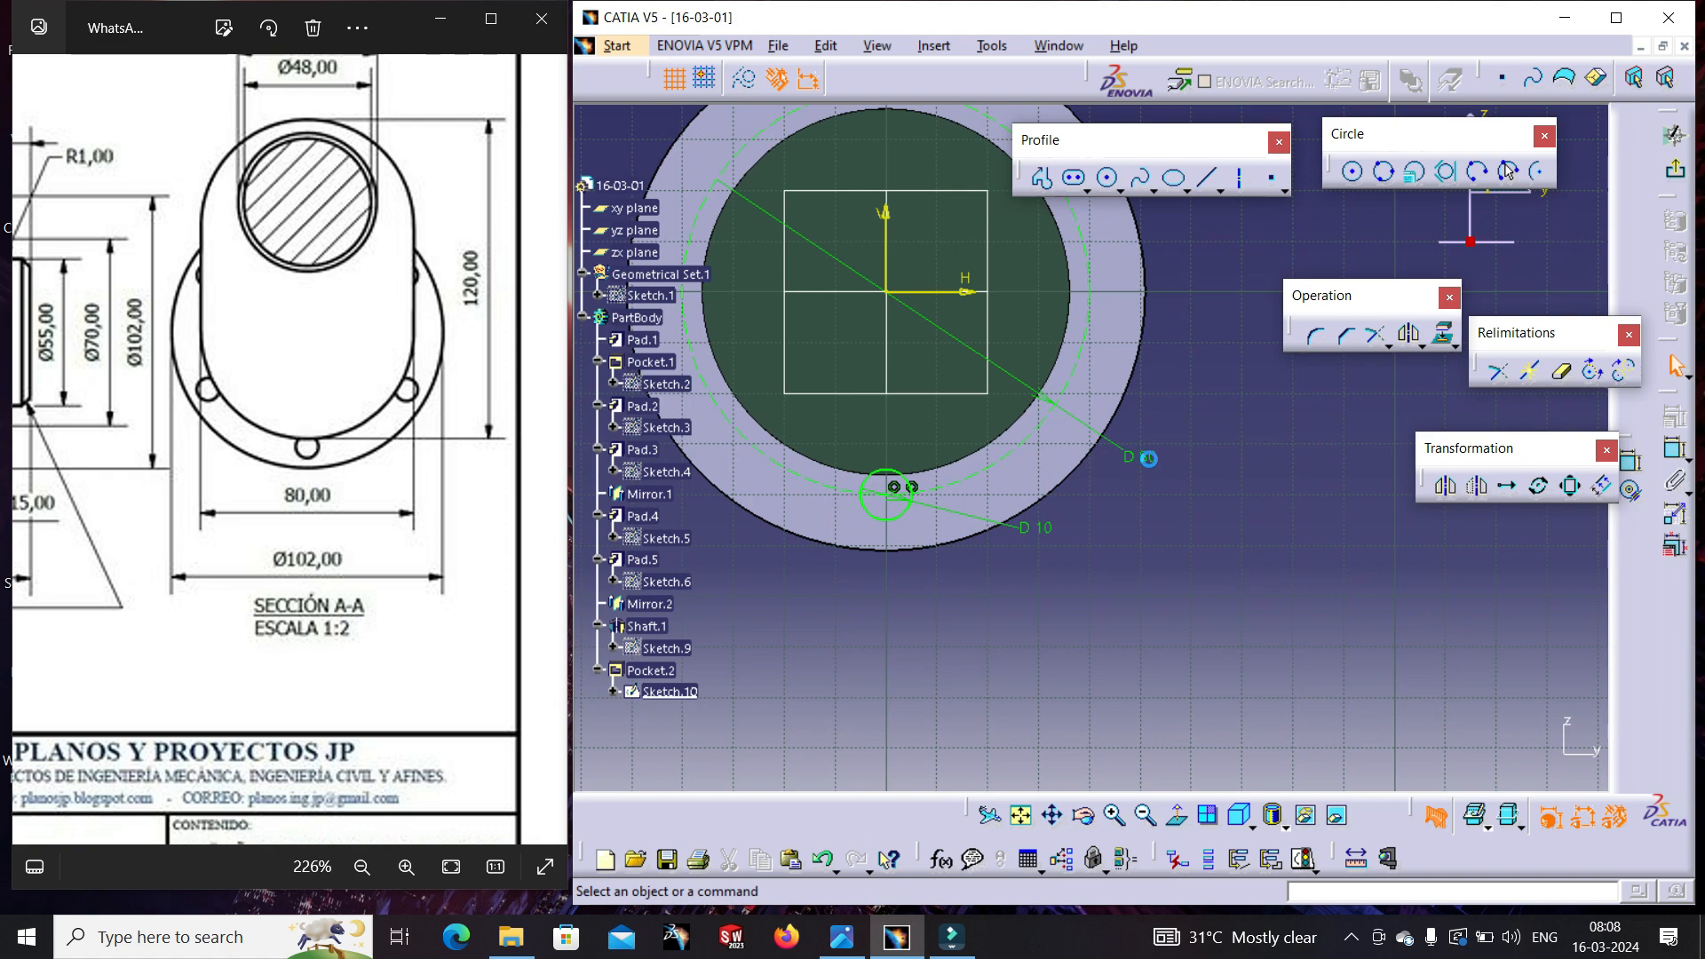
double_click(1147, 458)
key(Return)
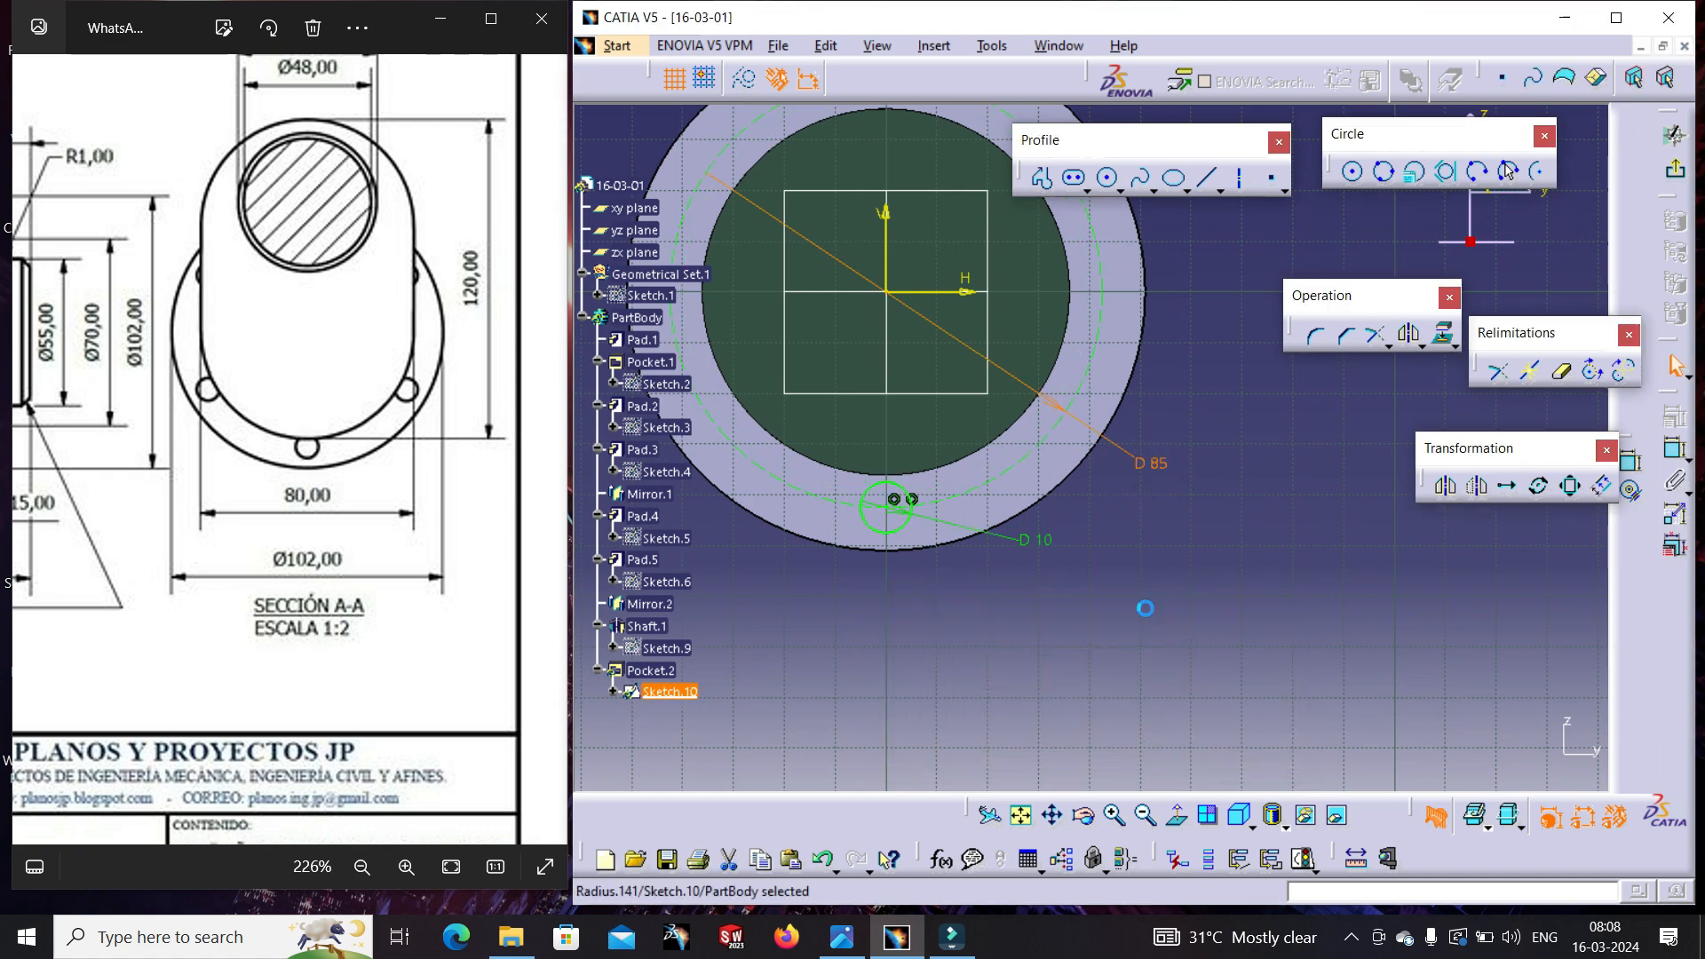
click(1674, 175)
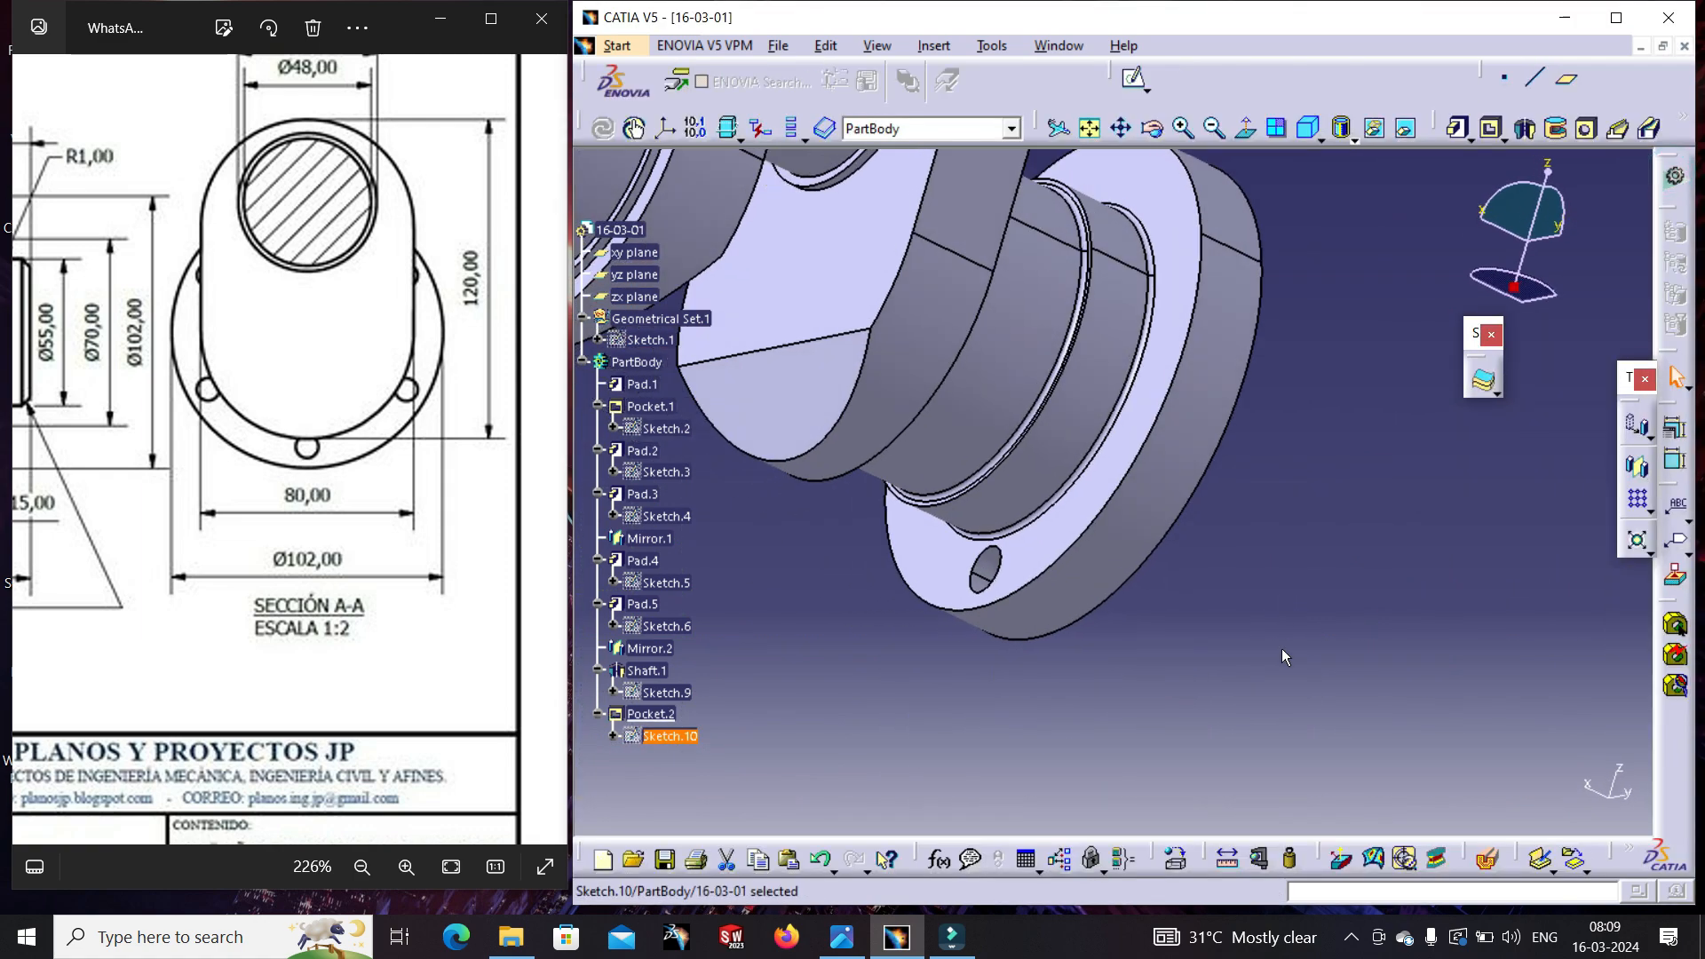
- Start a circular pattern of the flange hole with the flange's face as reference element and complete crown spacing
click(649, 713)
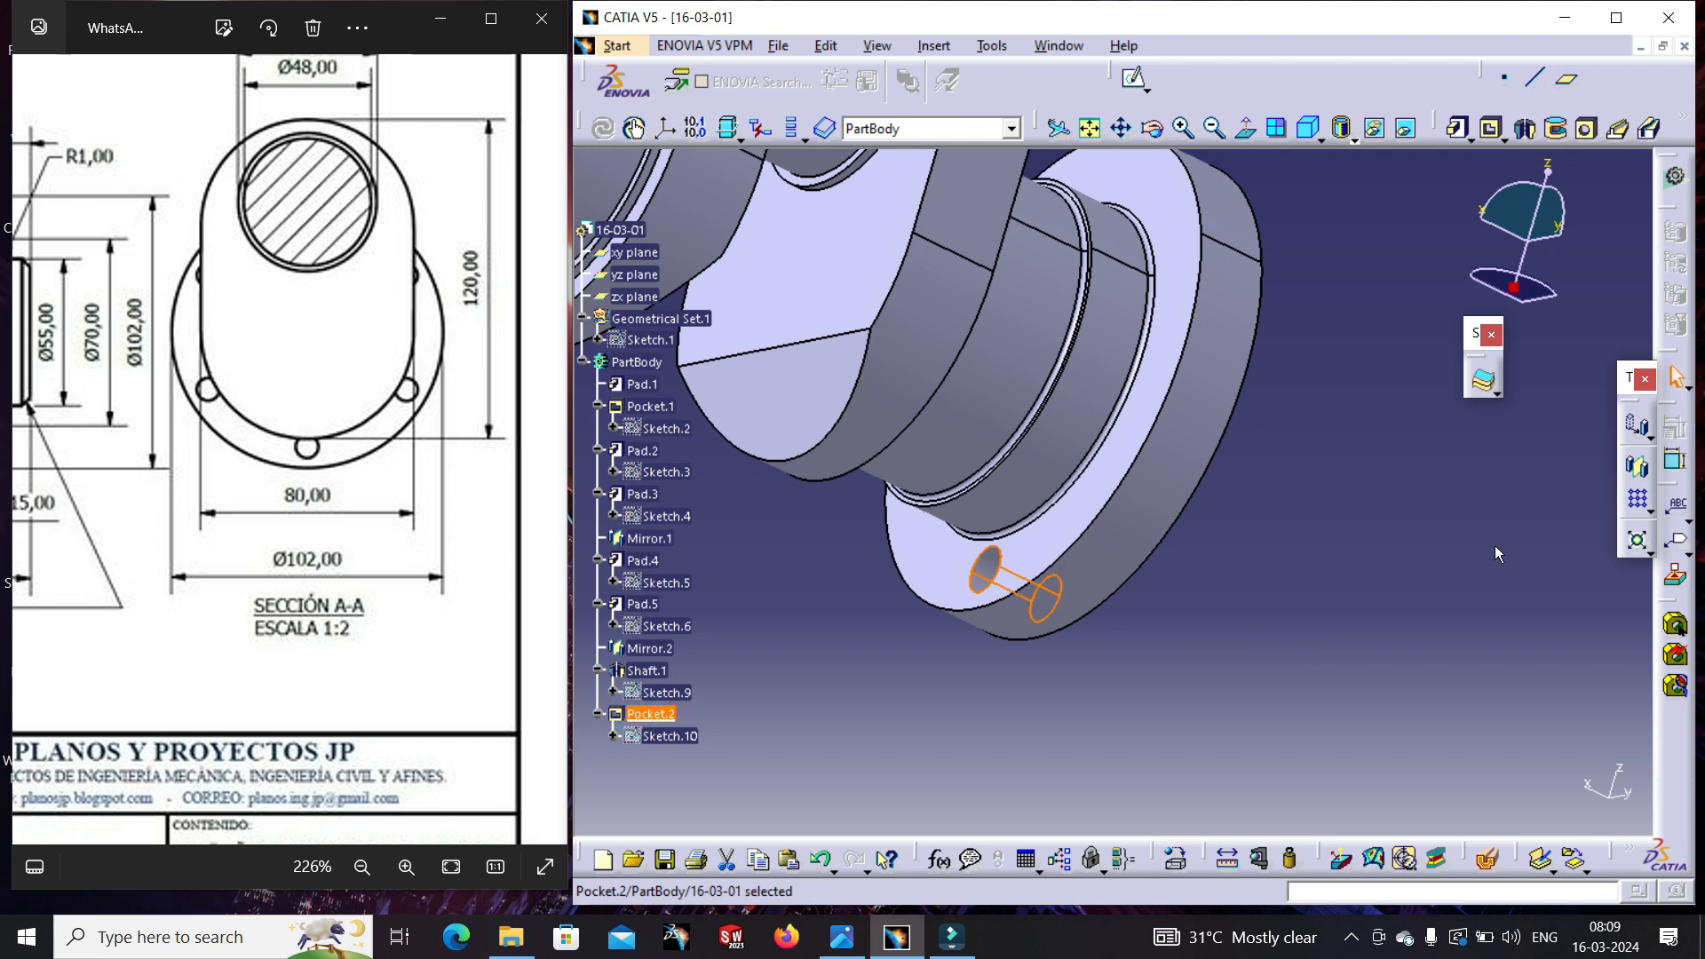
click(1651, 516)
click(1654, 535)
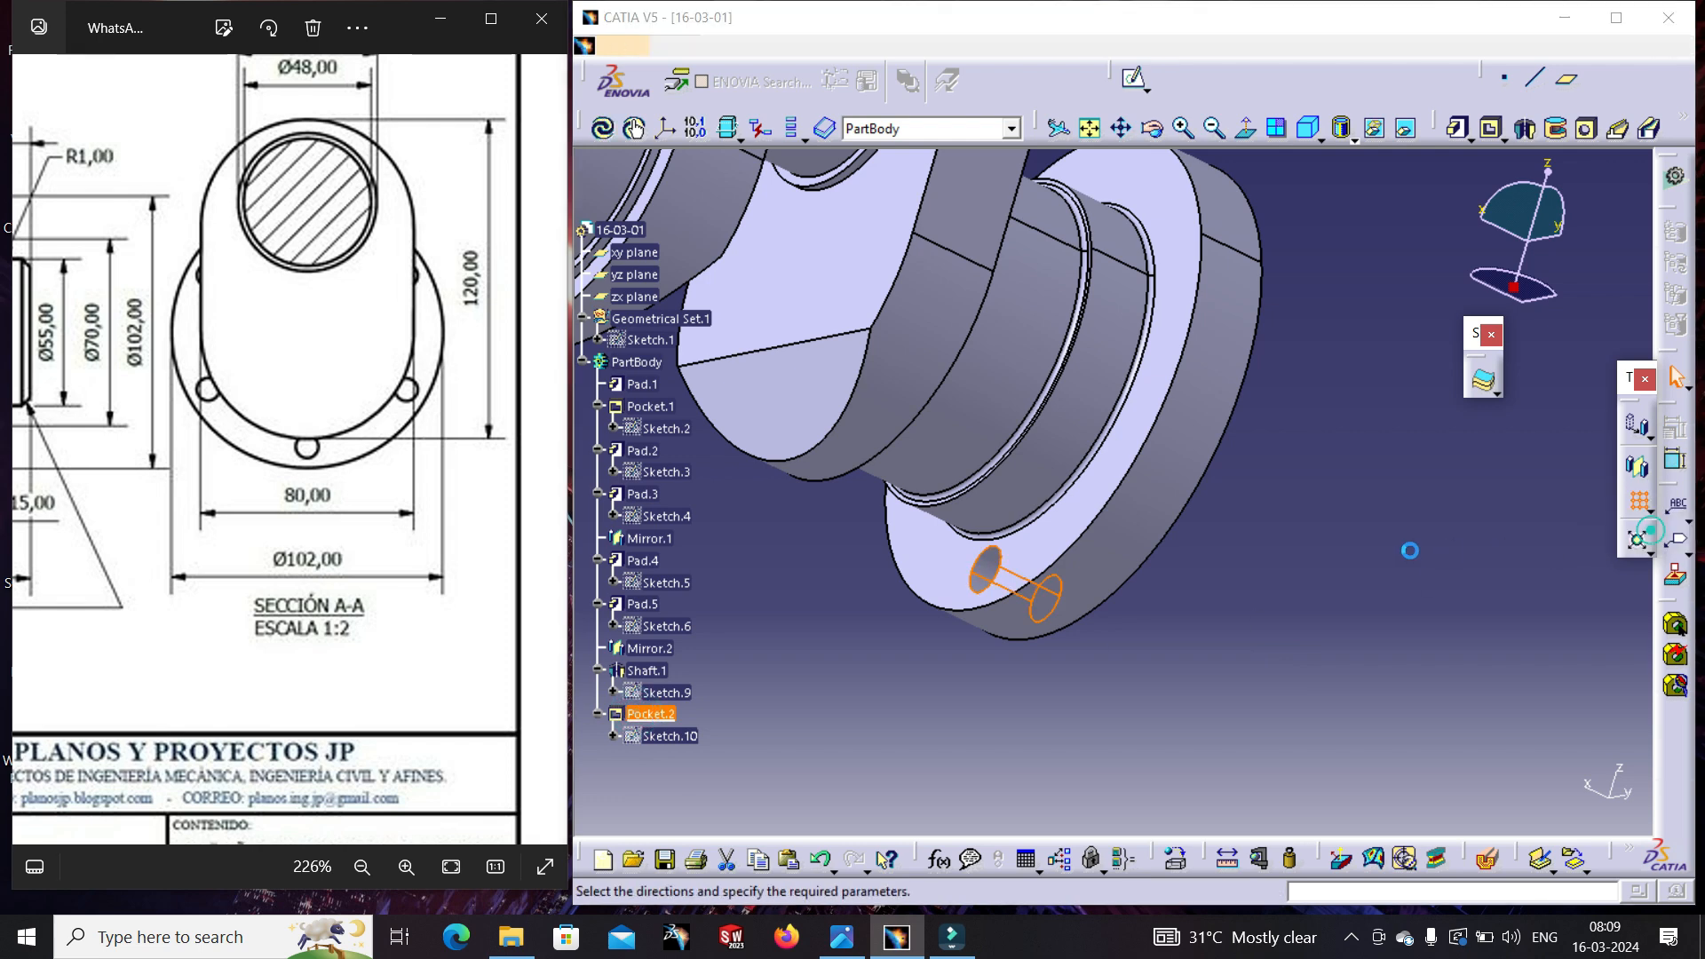
click(1403, 626)
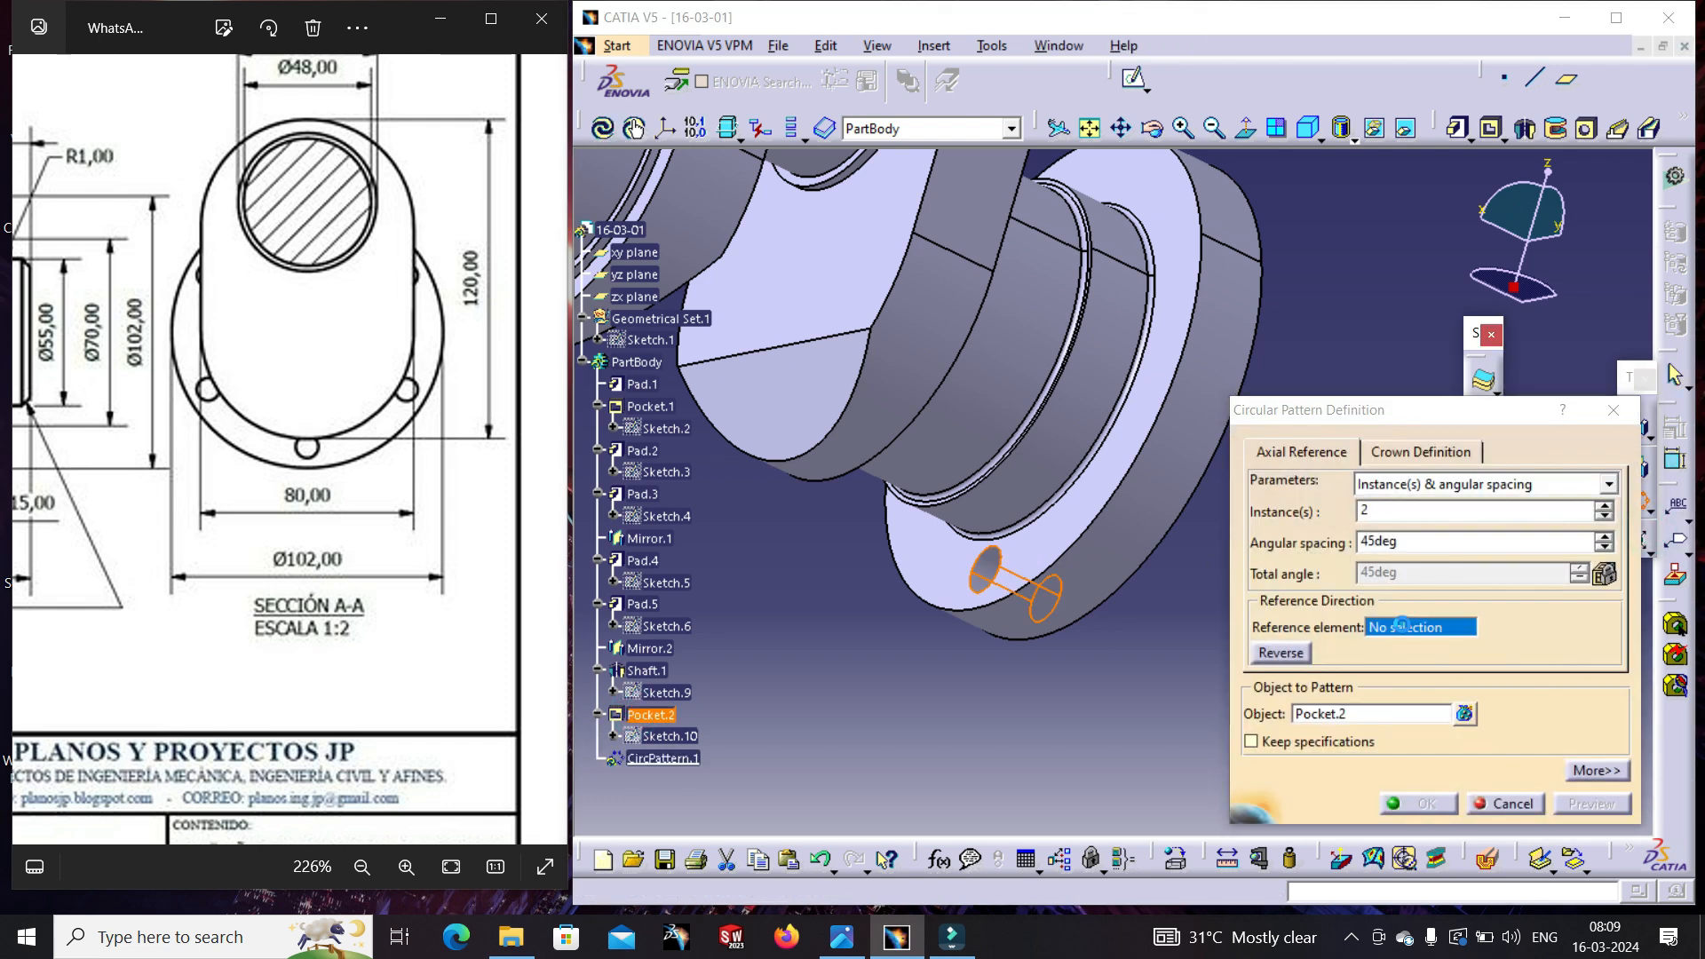
middle_drag(1056, 427, 856, 481)
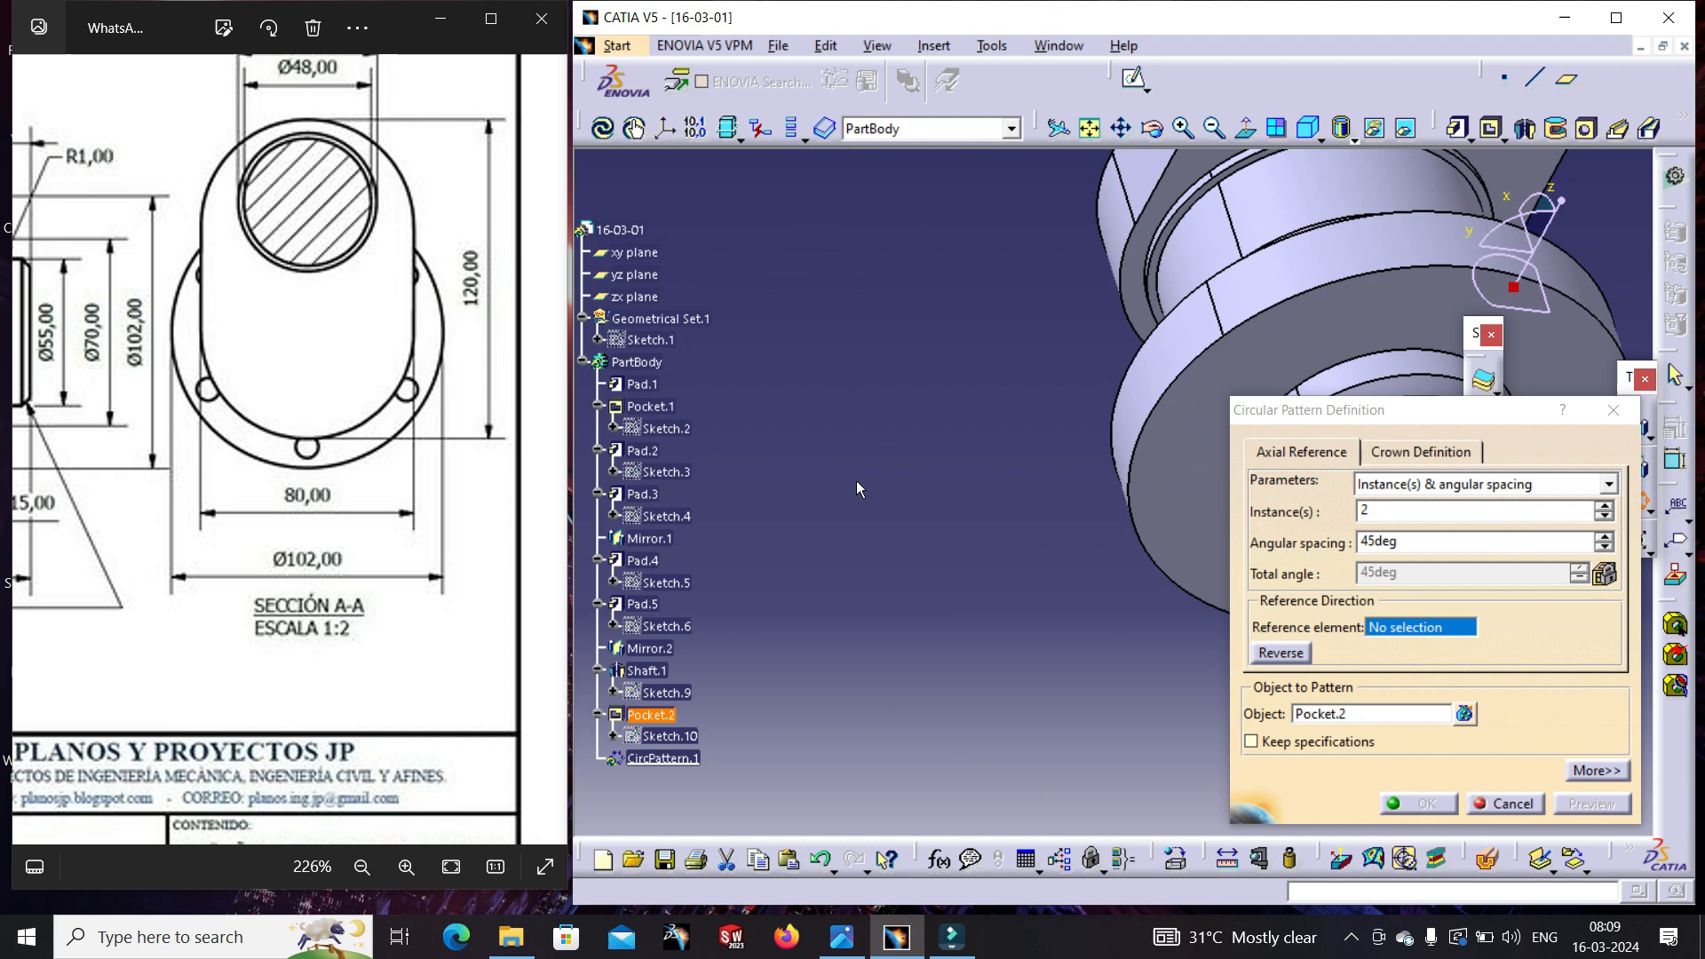
click(1204, 302)
middle_drag(978, 388, 699, 341)
click(1507, 497)
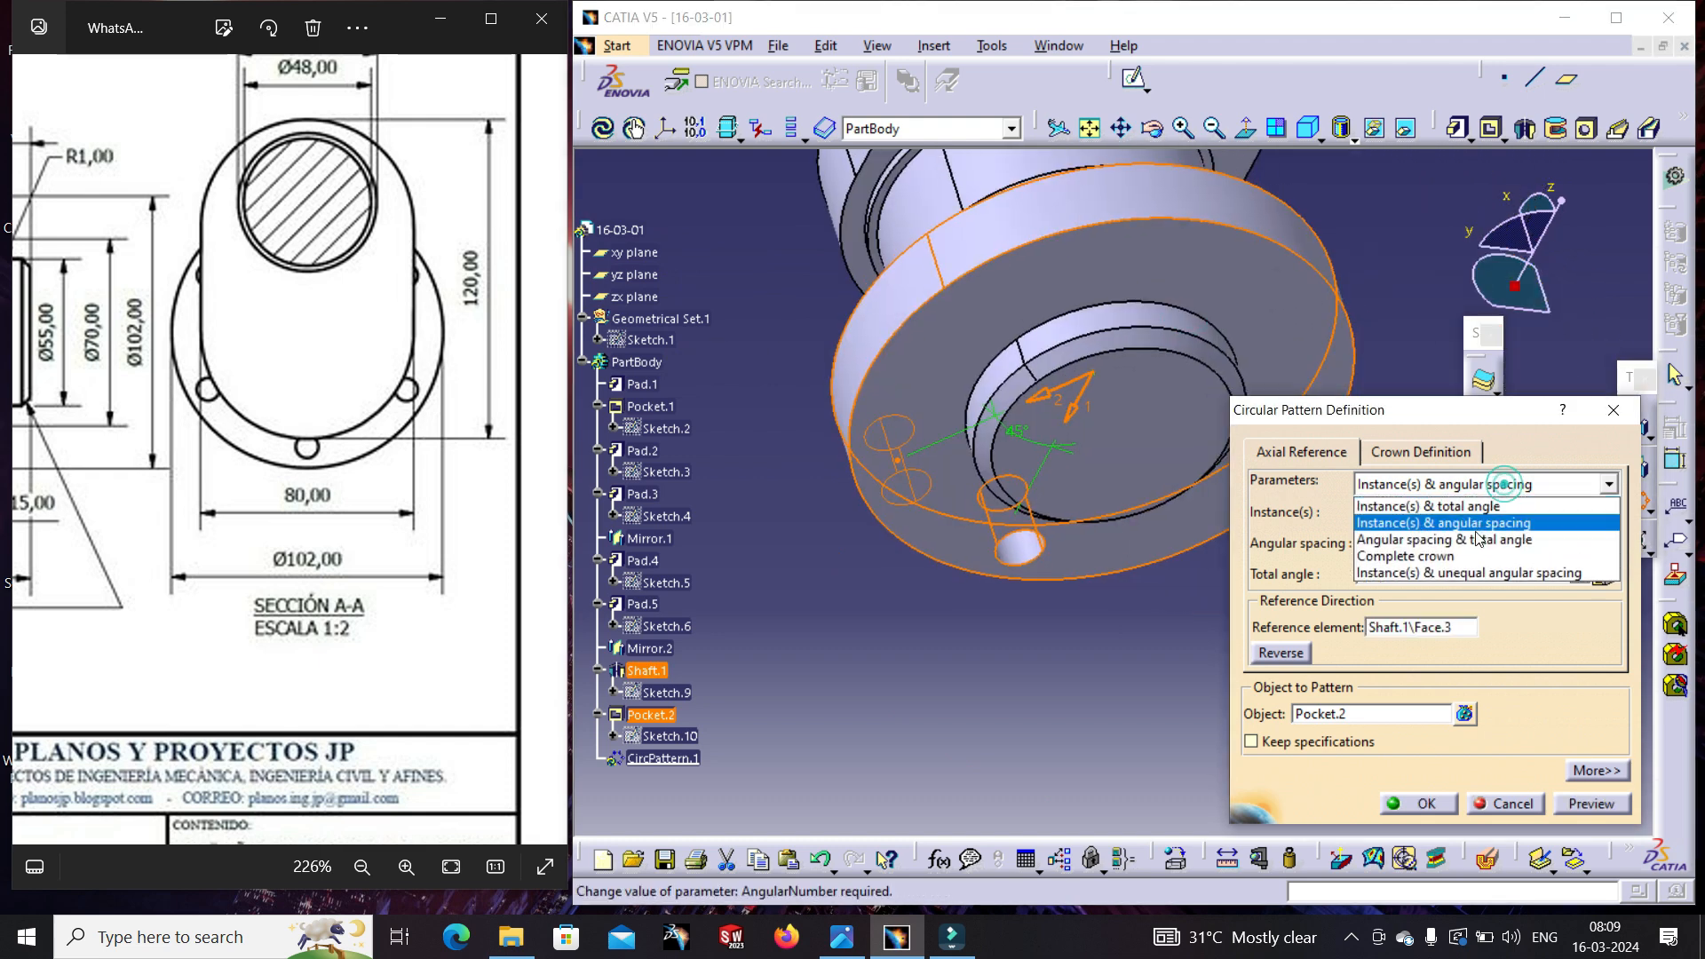
click(1462, 557)
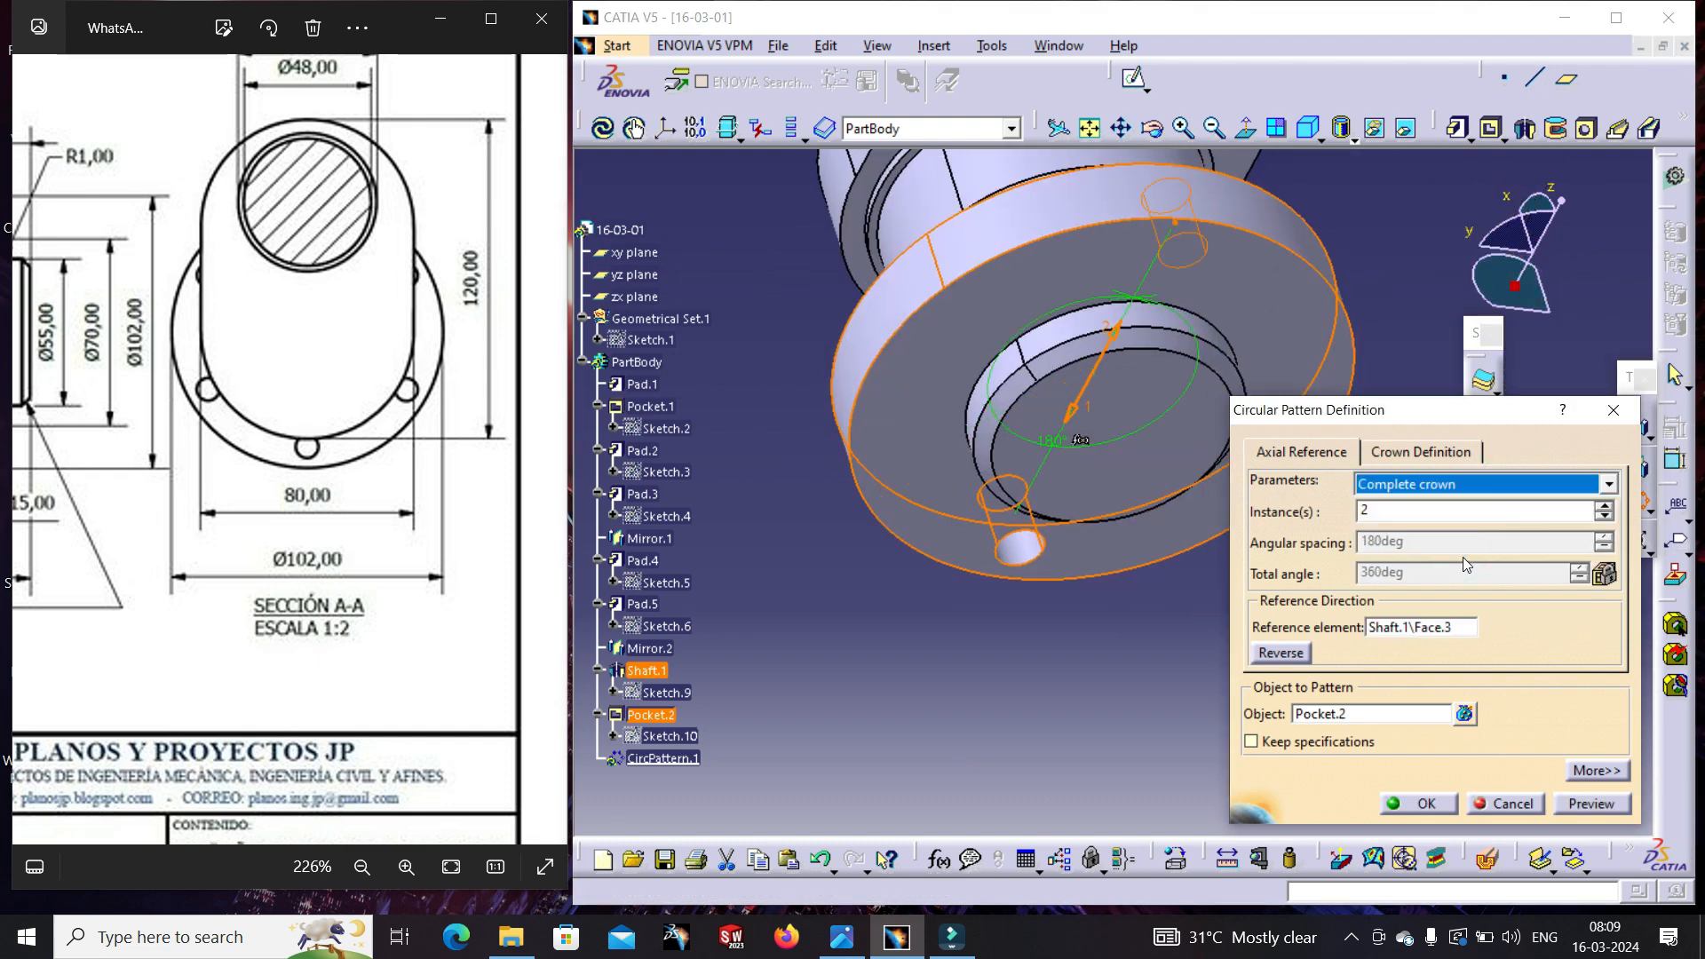
- Set the hole pattern to 6 instances and create it around the flange
click(1604, 504)
click(1603, 505)
click(1604, 504)
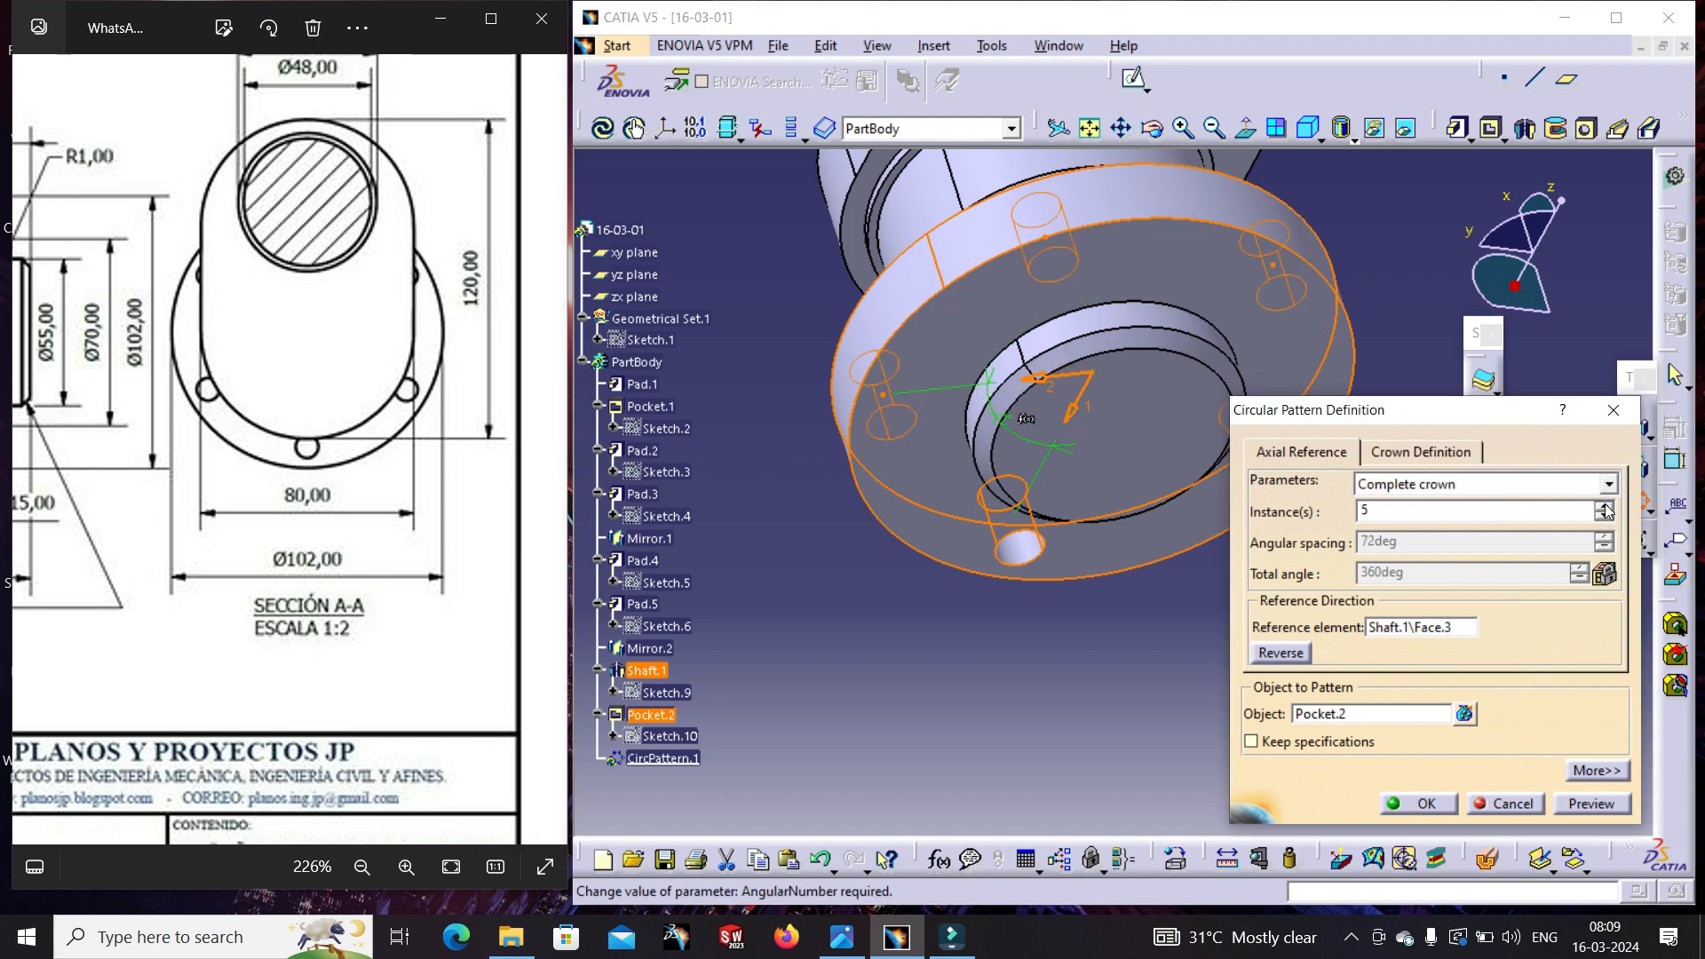
click(1604, 504)
click(1574, 805)
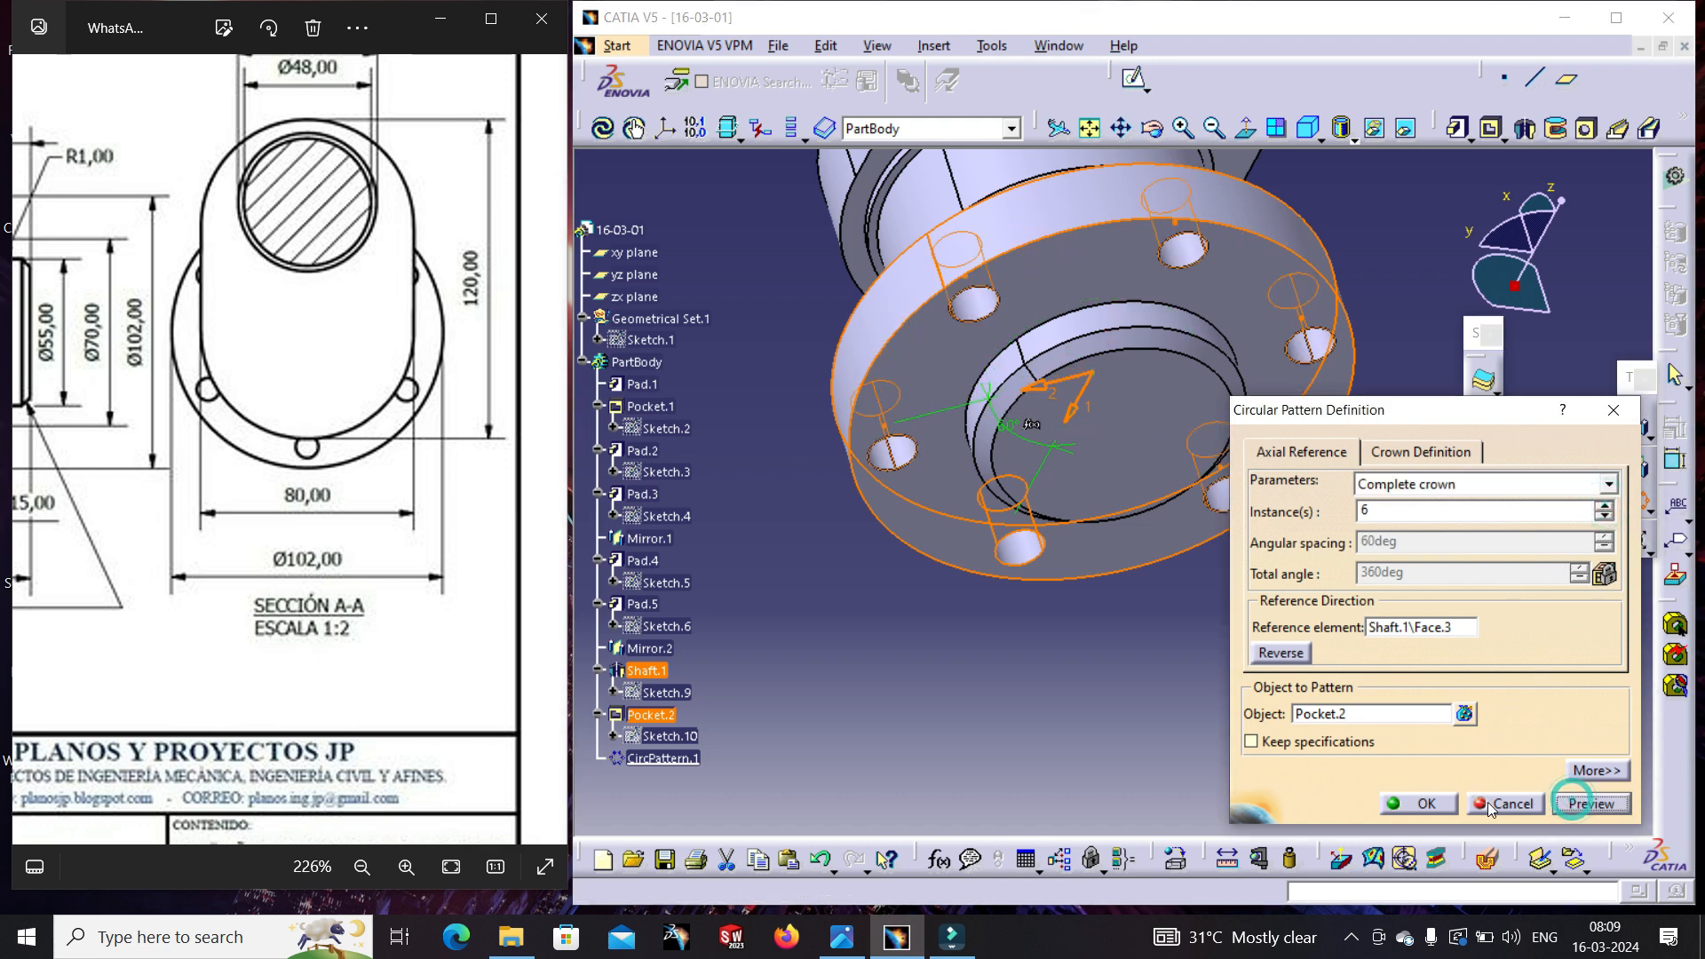
click(1438, 802)
middle_drag(1325, 683, 995, 336)
click(1090, 128)
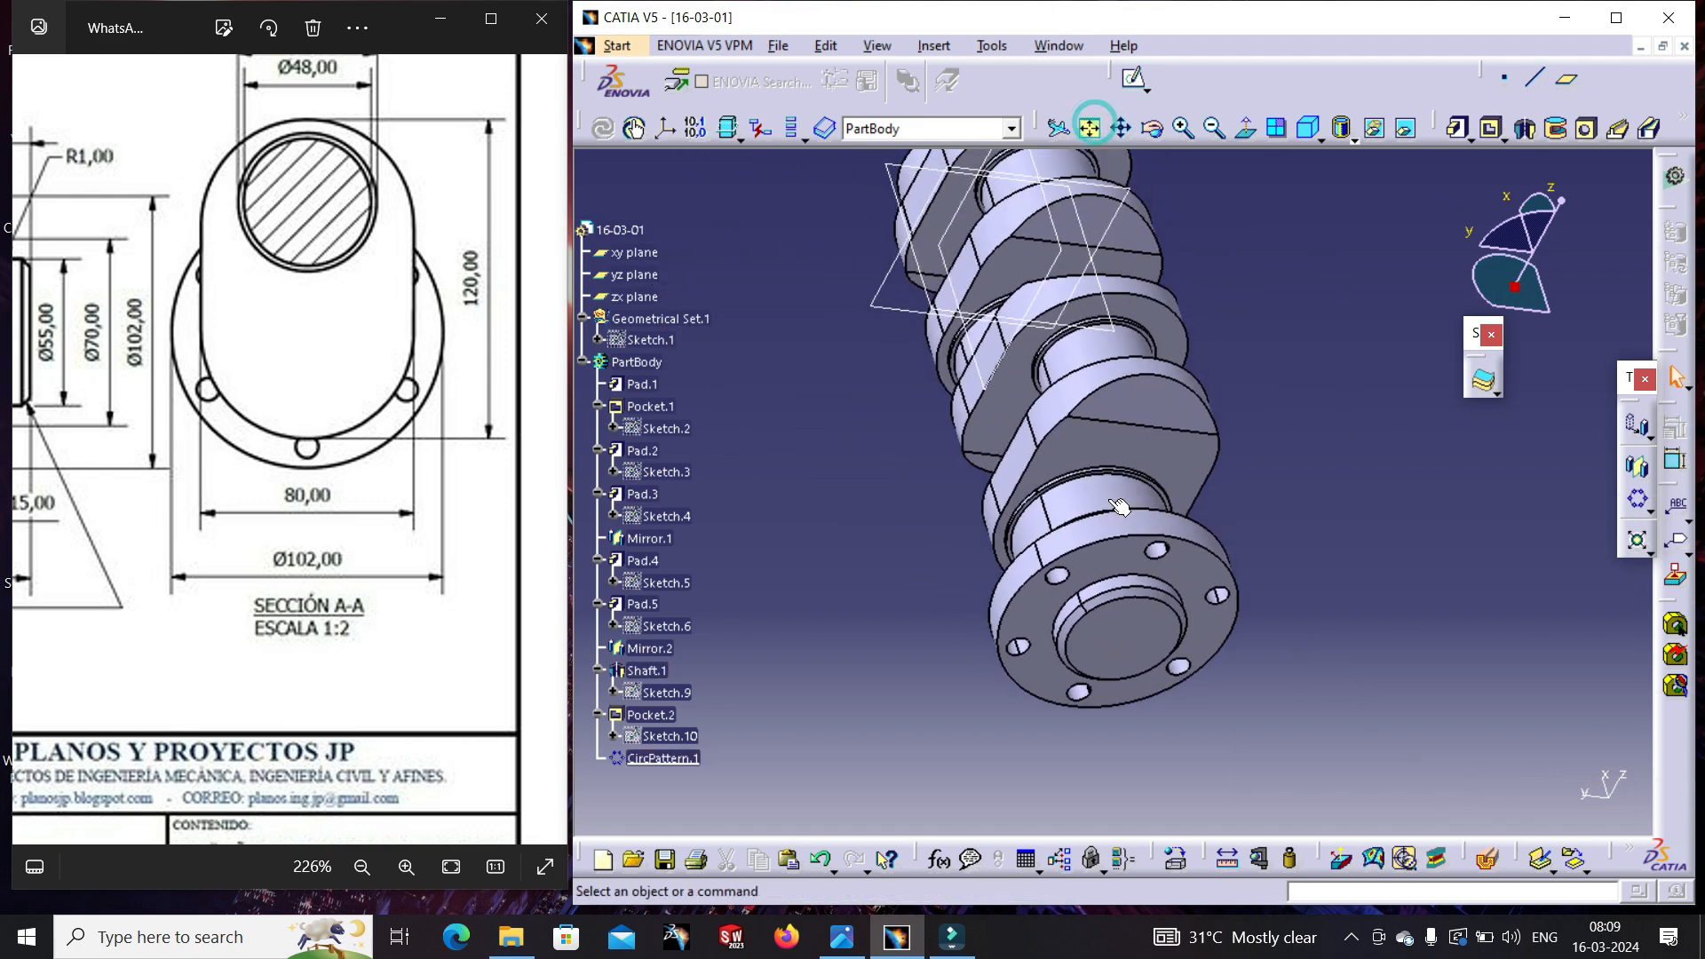
middle_drag(1119, 506, 1191, 442)
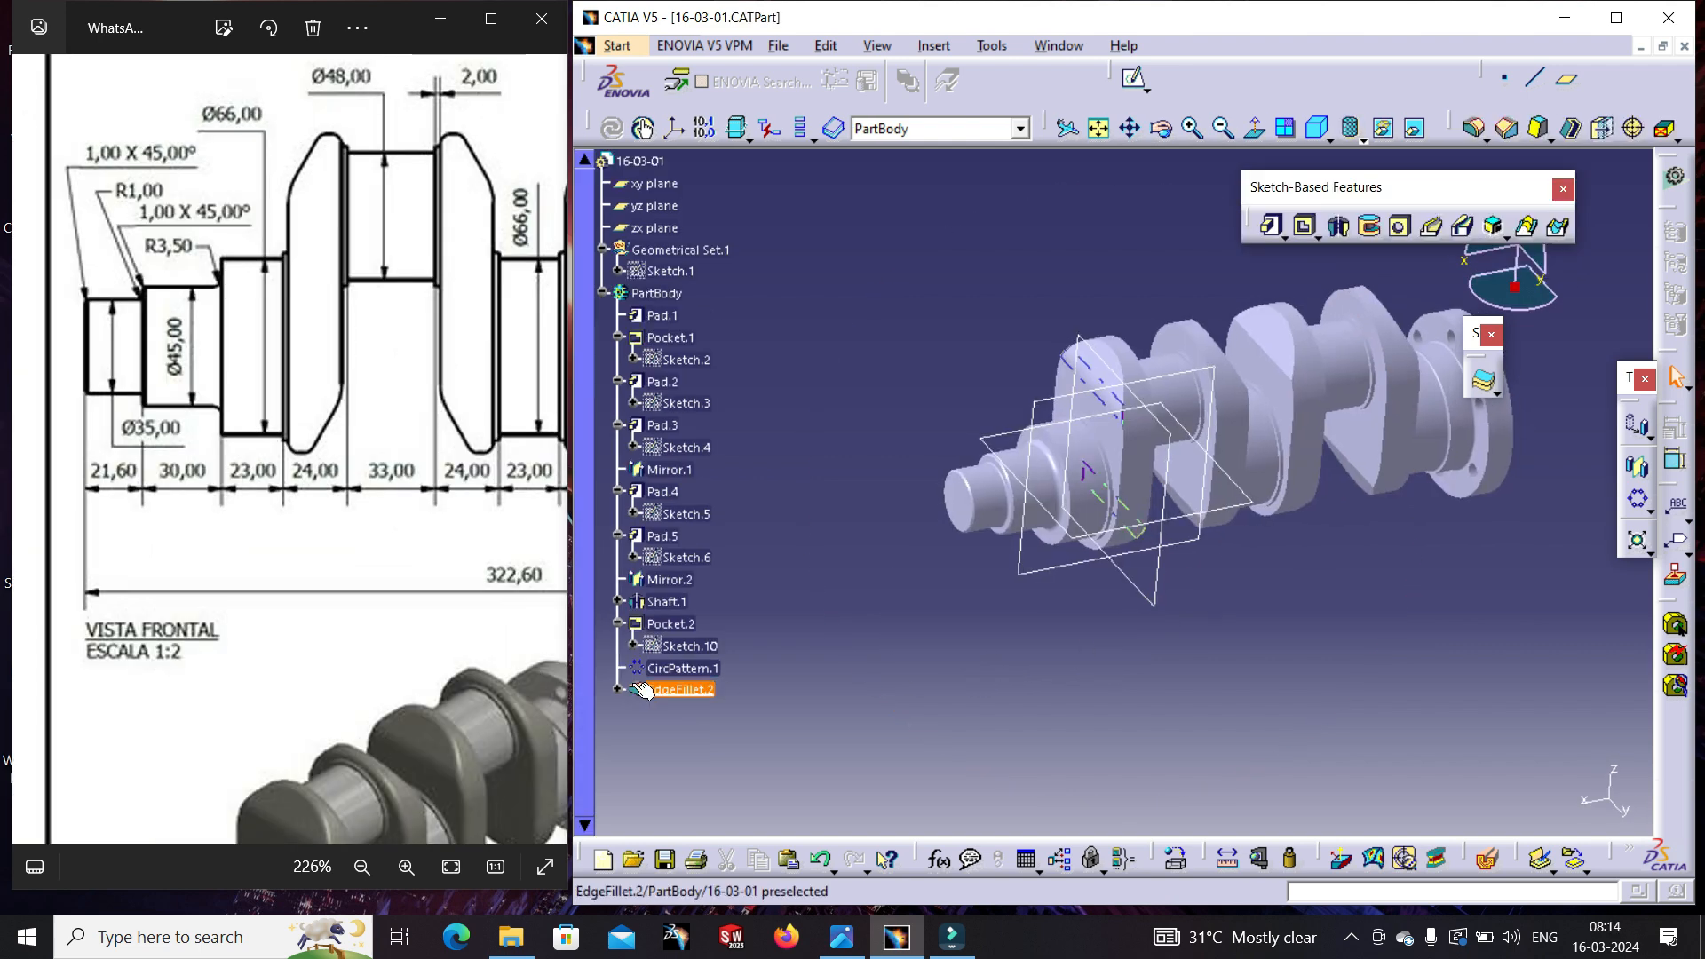
- Reopen the 20 mm edge fillet and add the remaining straight corner edges of the crank webs to it
double_click(655, 685)
middle_drag(1279, 382, 1009, 519)
click(1164, 394)
click(1140, 384)
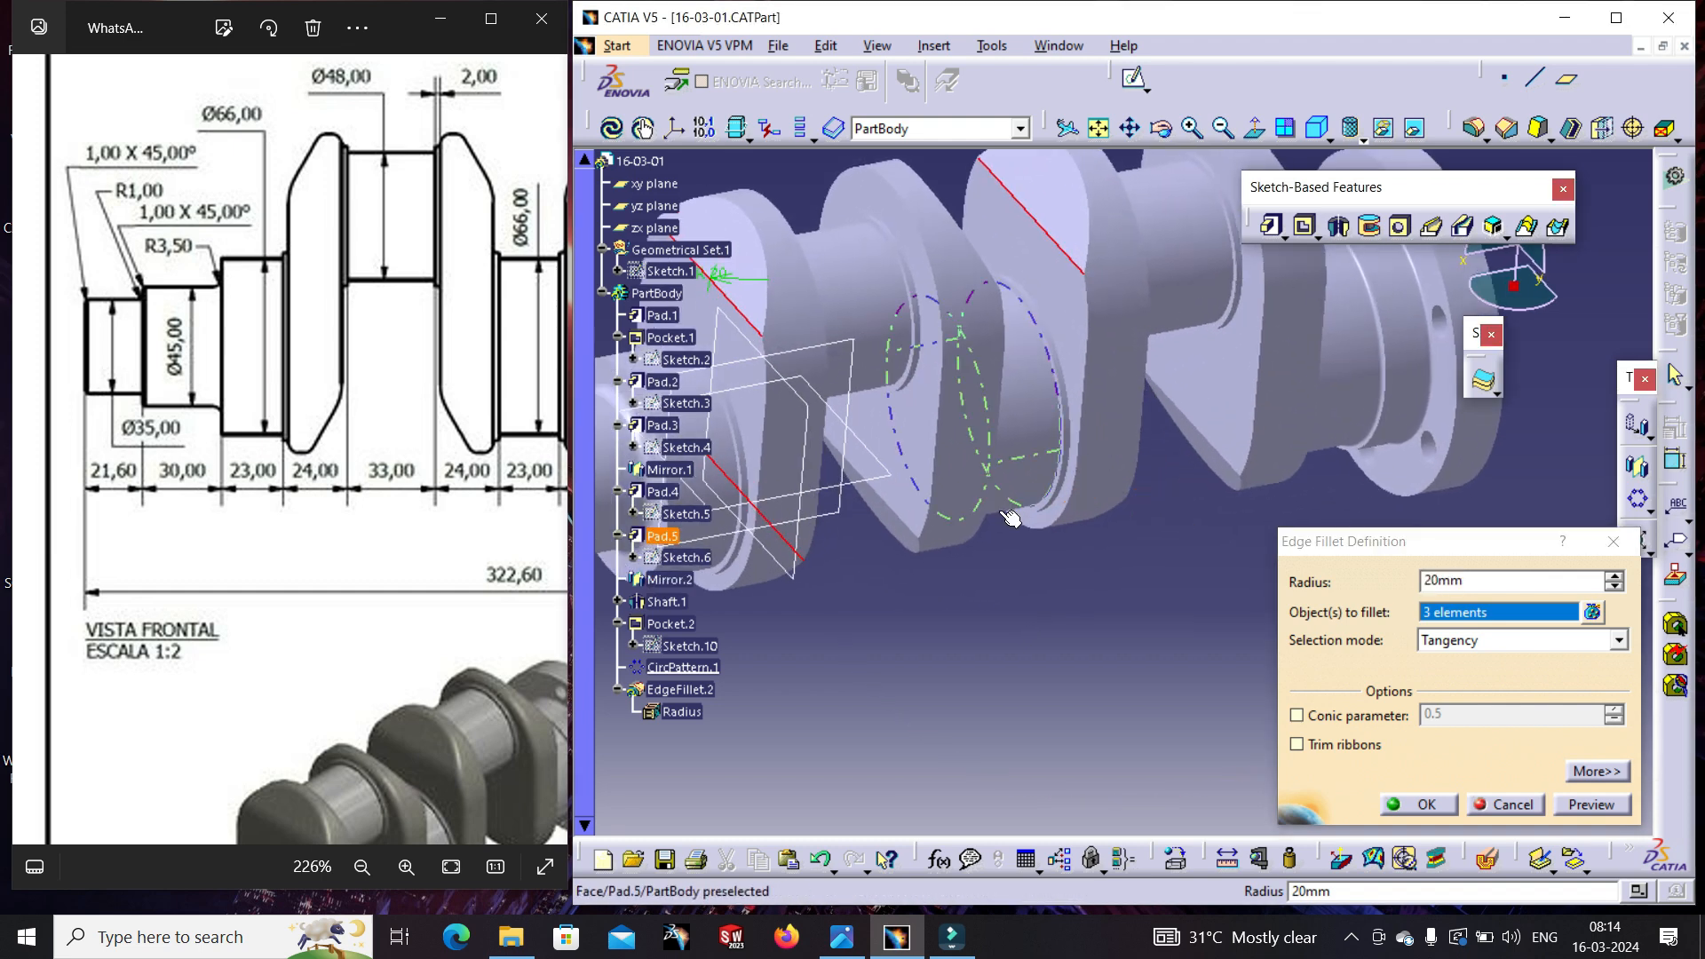
click(892, 511)
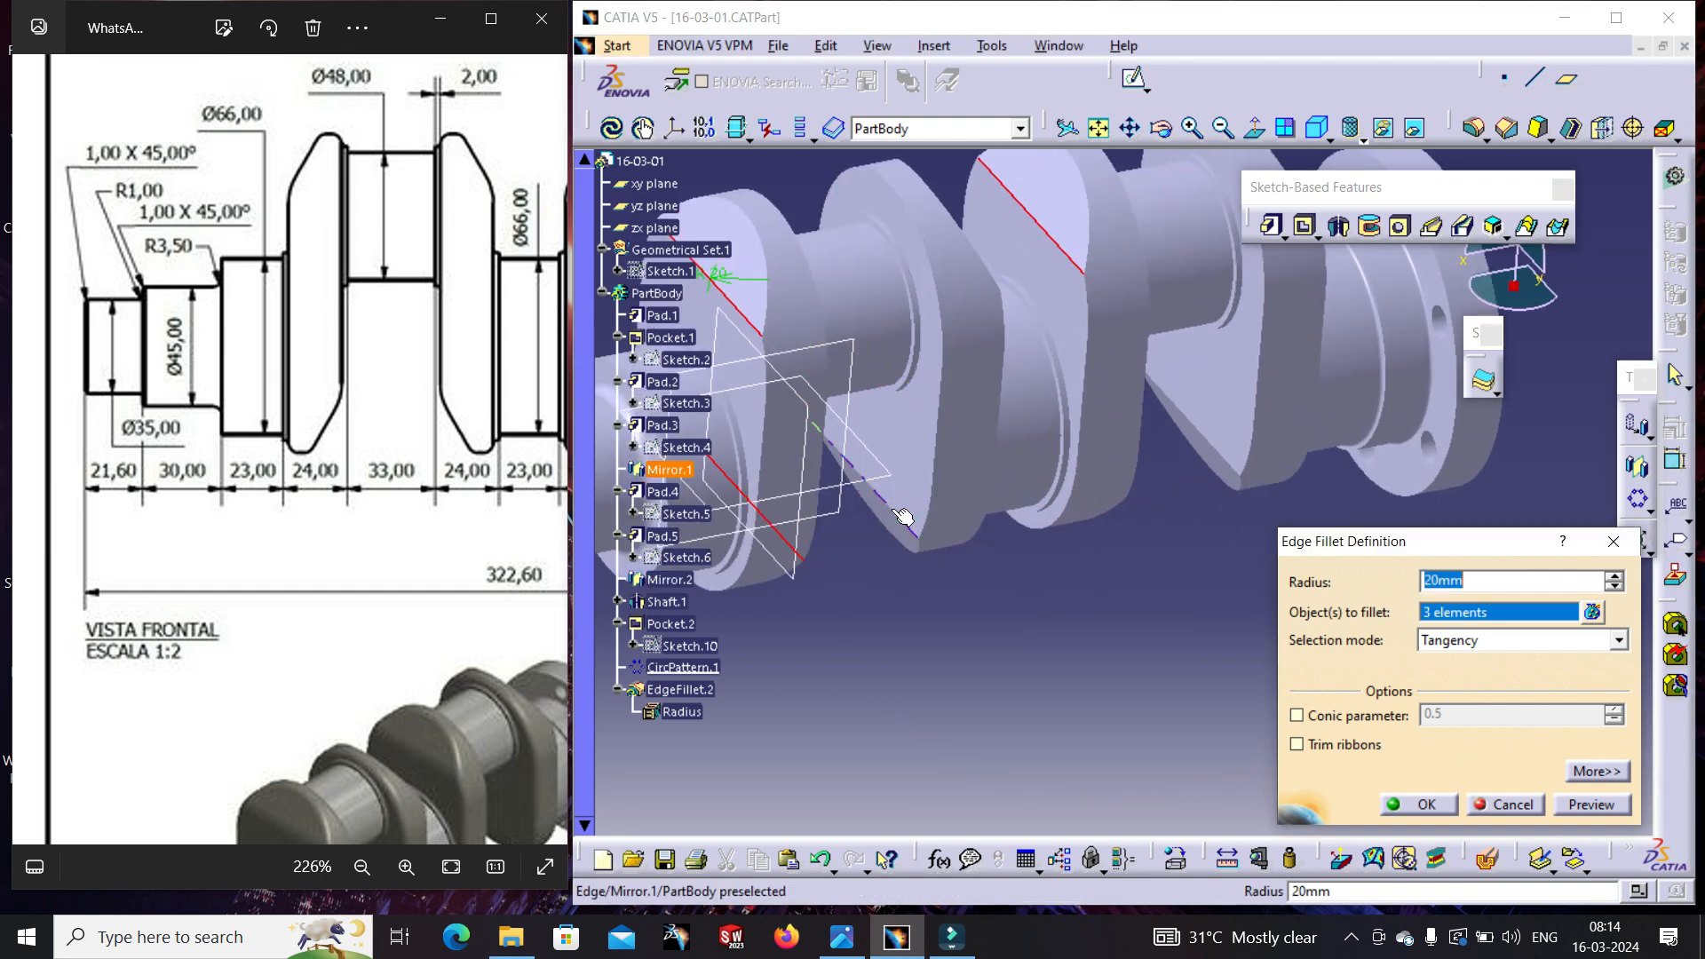
click(1223, 455)
middle_drag(1223, 455, 866, 322)
click(848, 284)
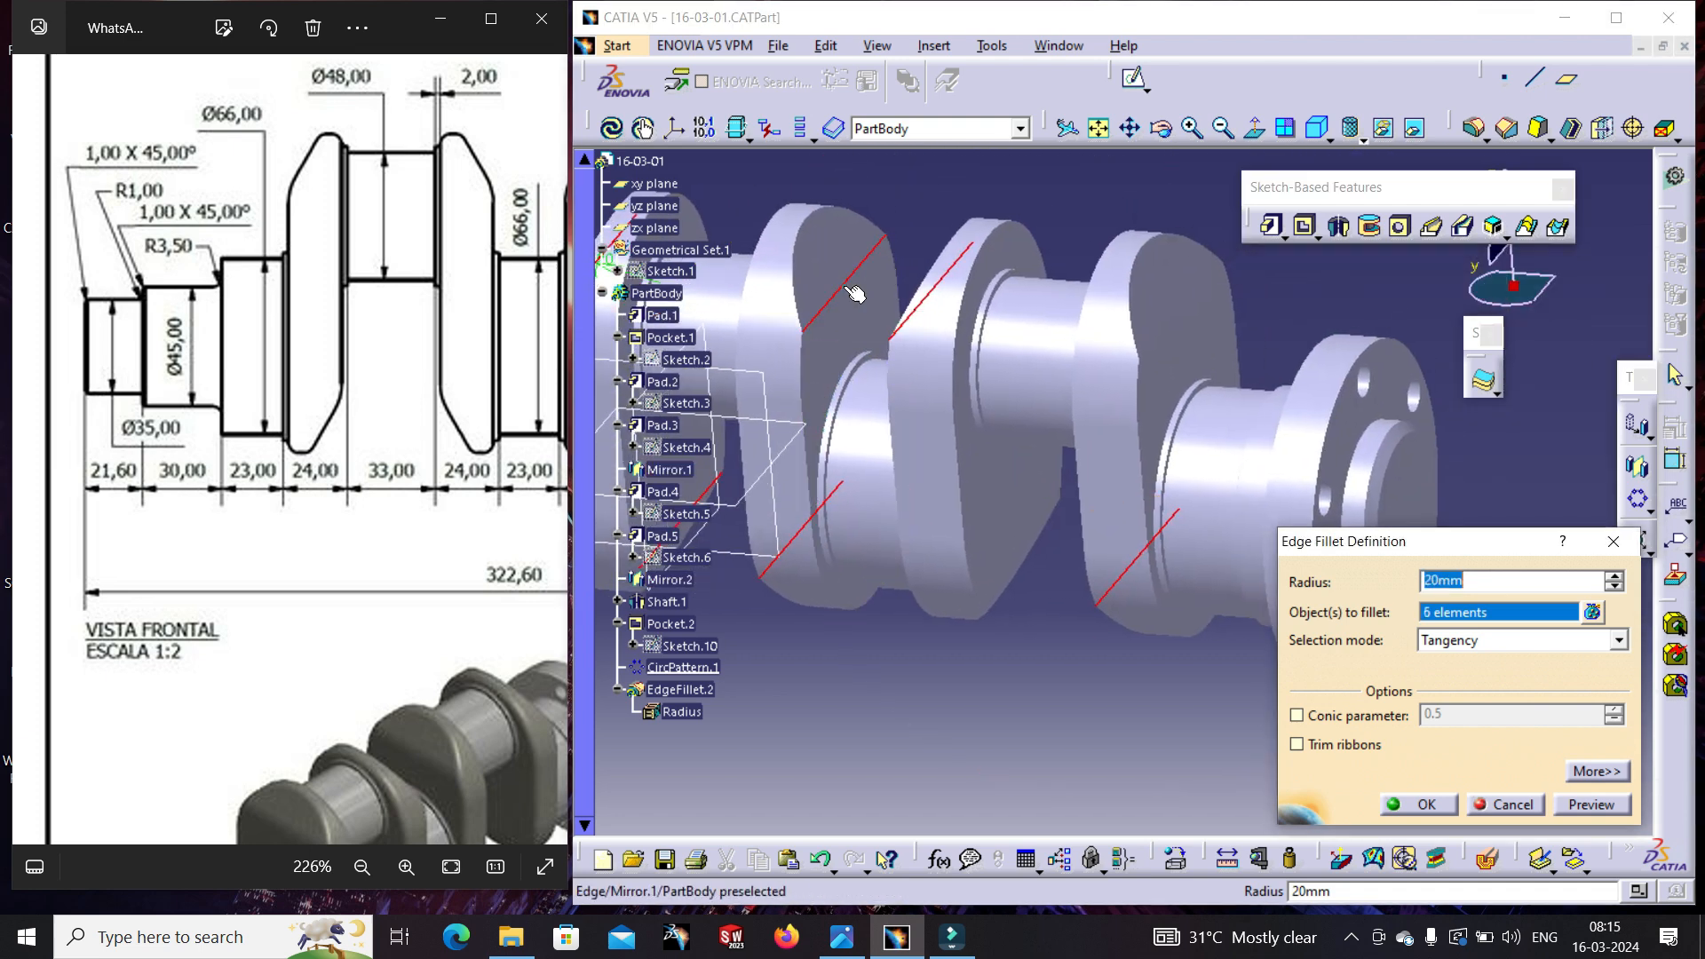
click(1183, 333)
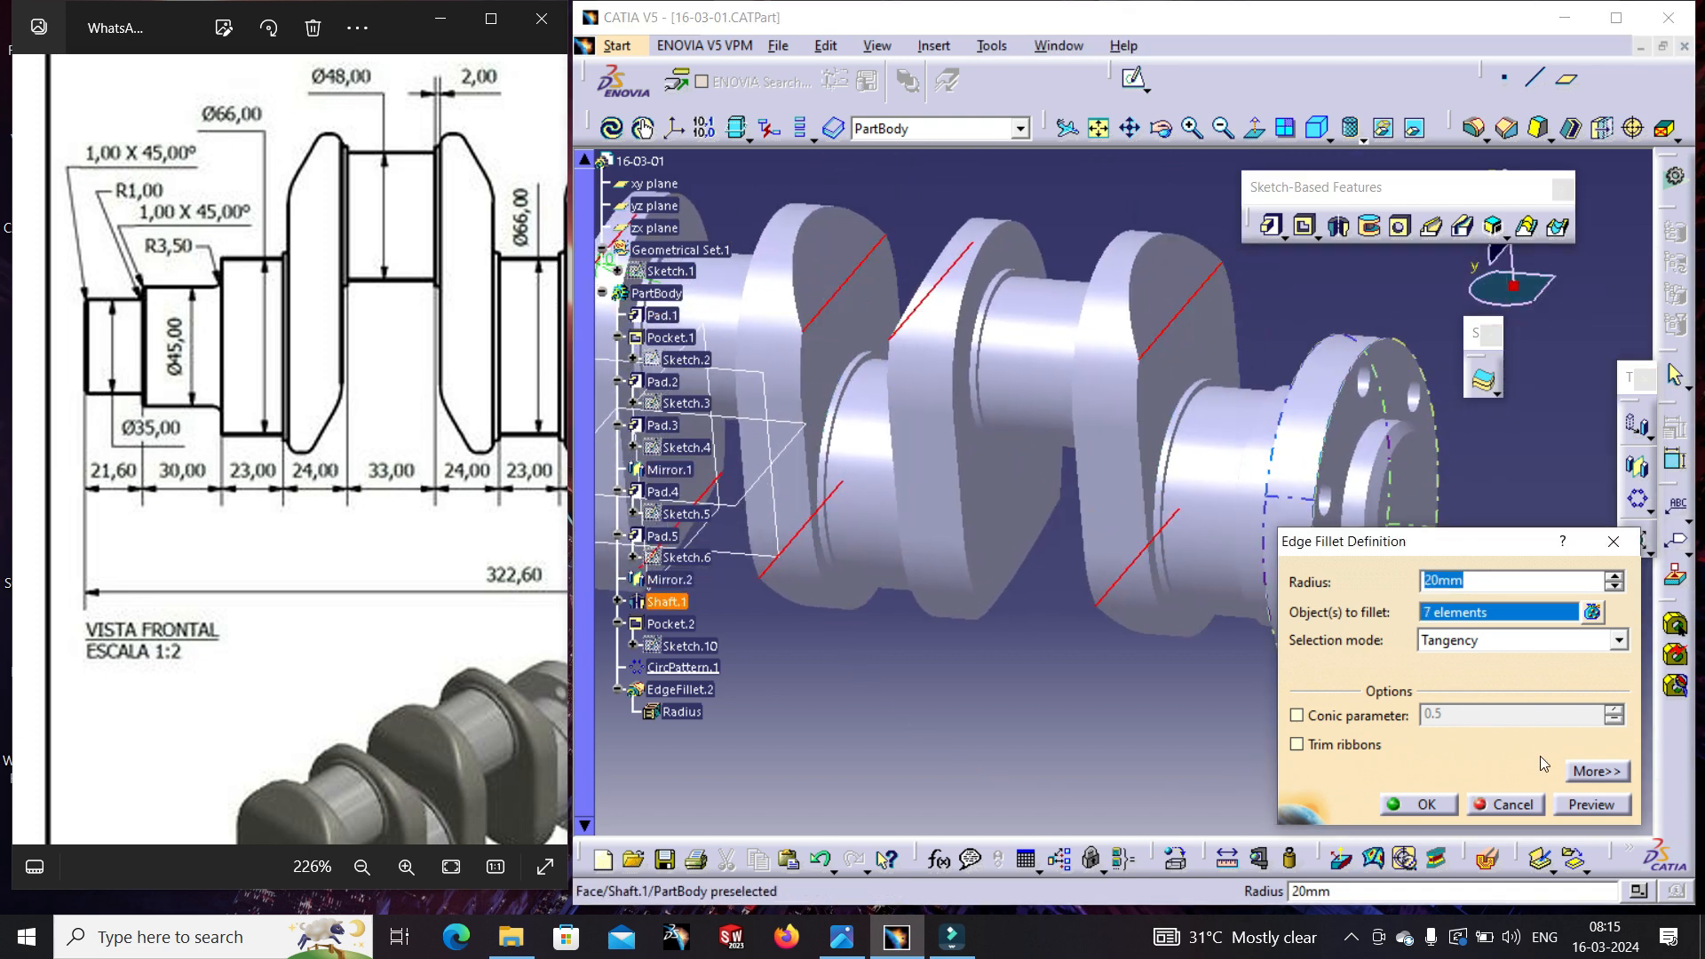
click(1573, 806)
click(1424, 810)
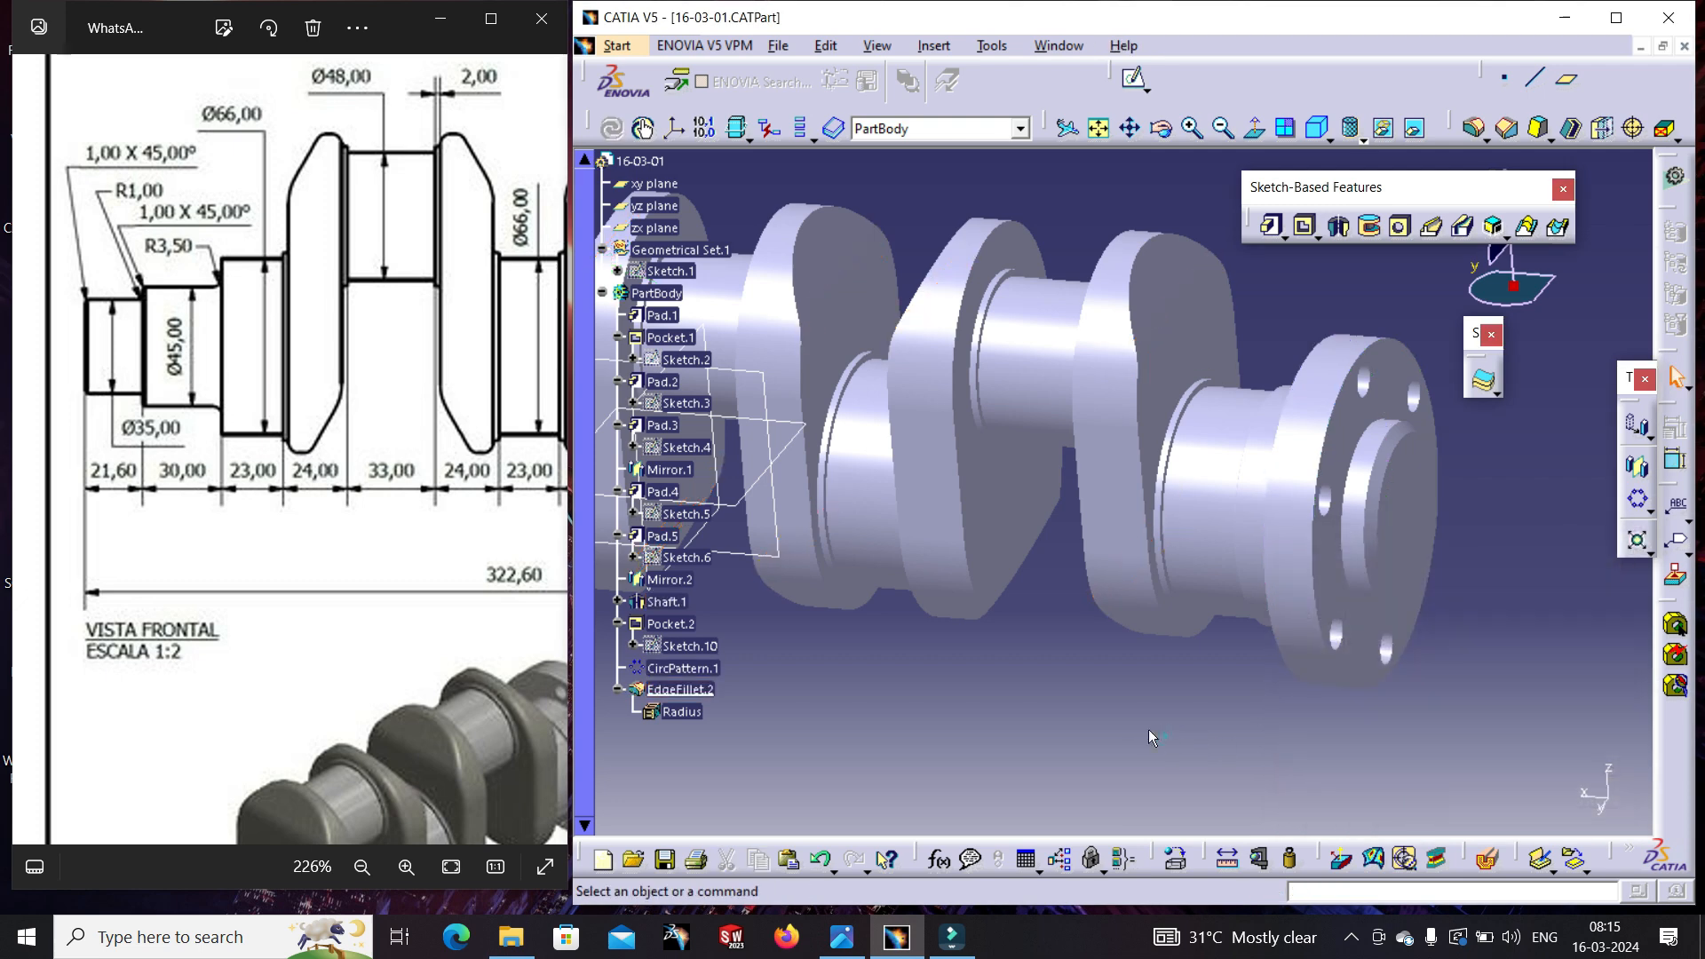
- Start an edge fillet on the flange-side outline edge of the crank web nearest the flange, with a 2 mm radius
middle_drag(1111, 707, 1294, 742)
click(1474, 127)
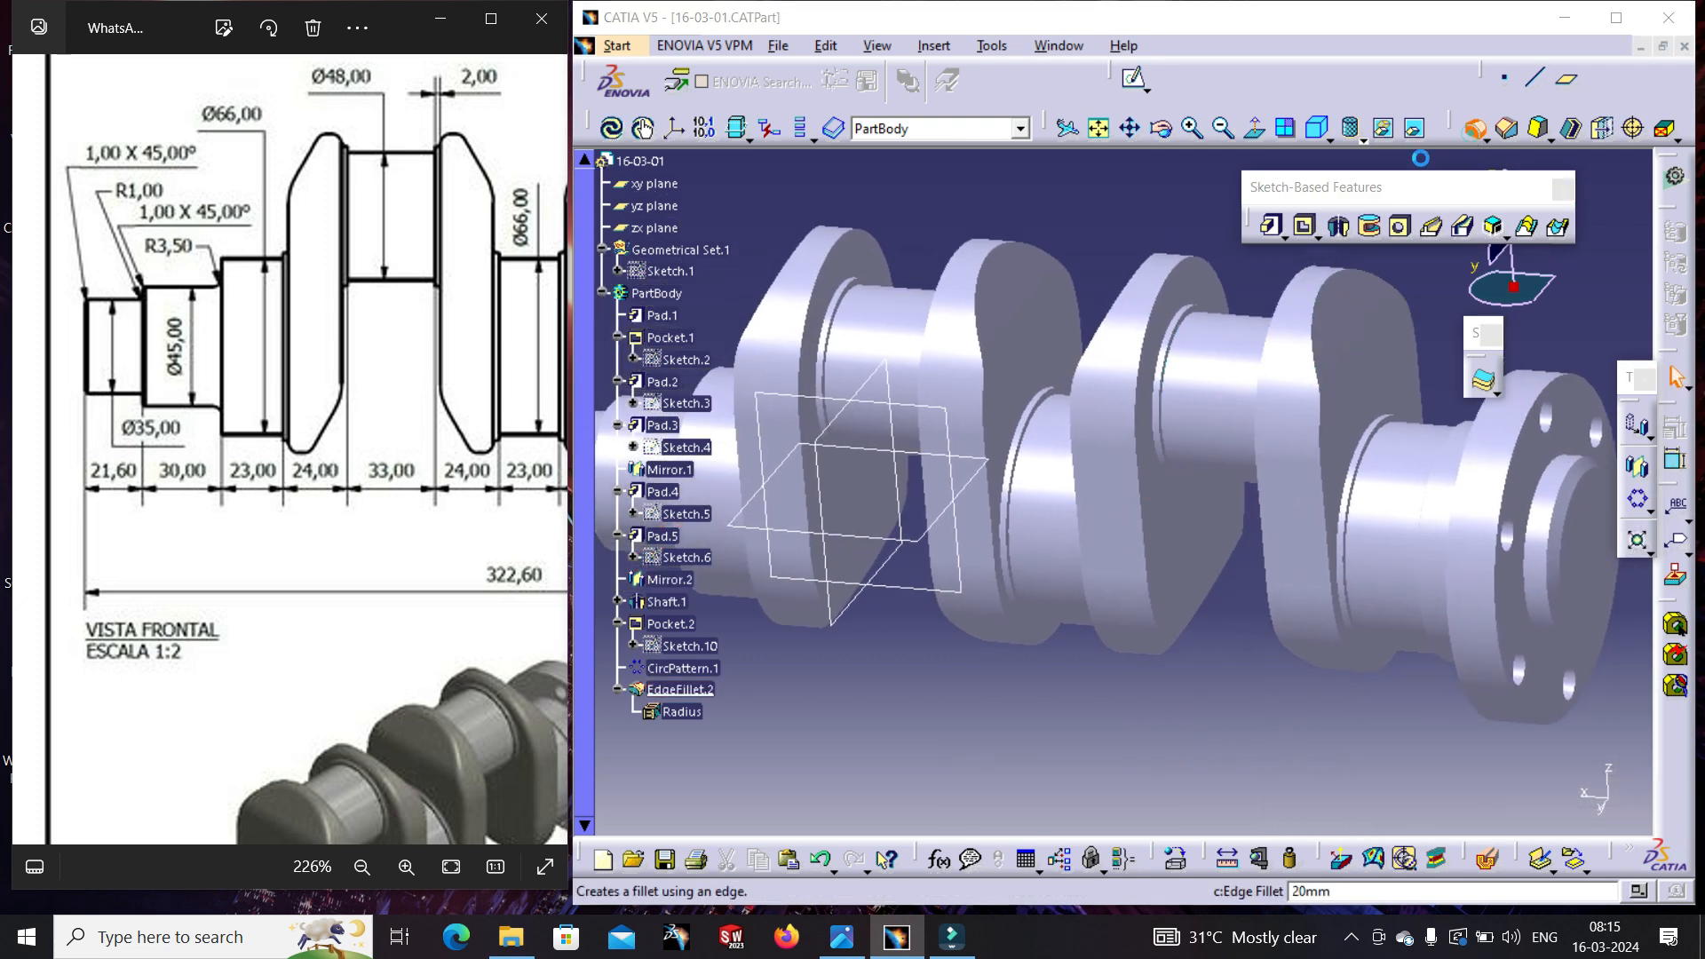
click(1316, 320)
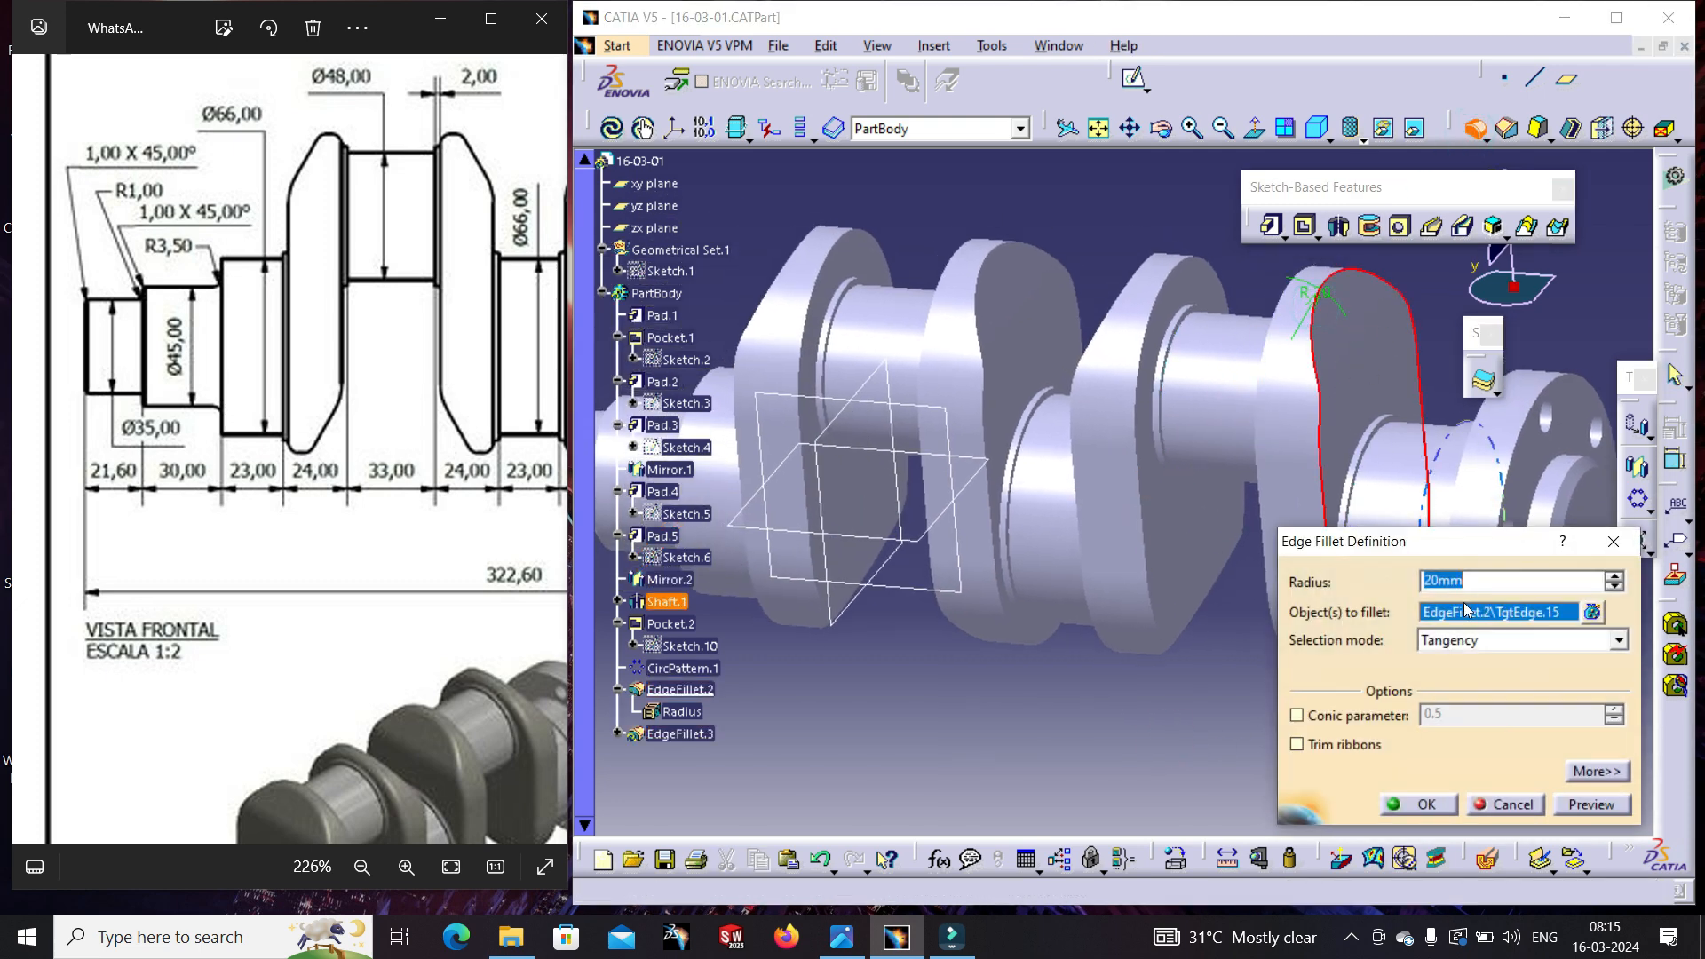
click(1572, 804)
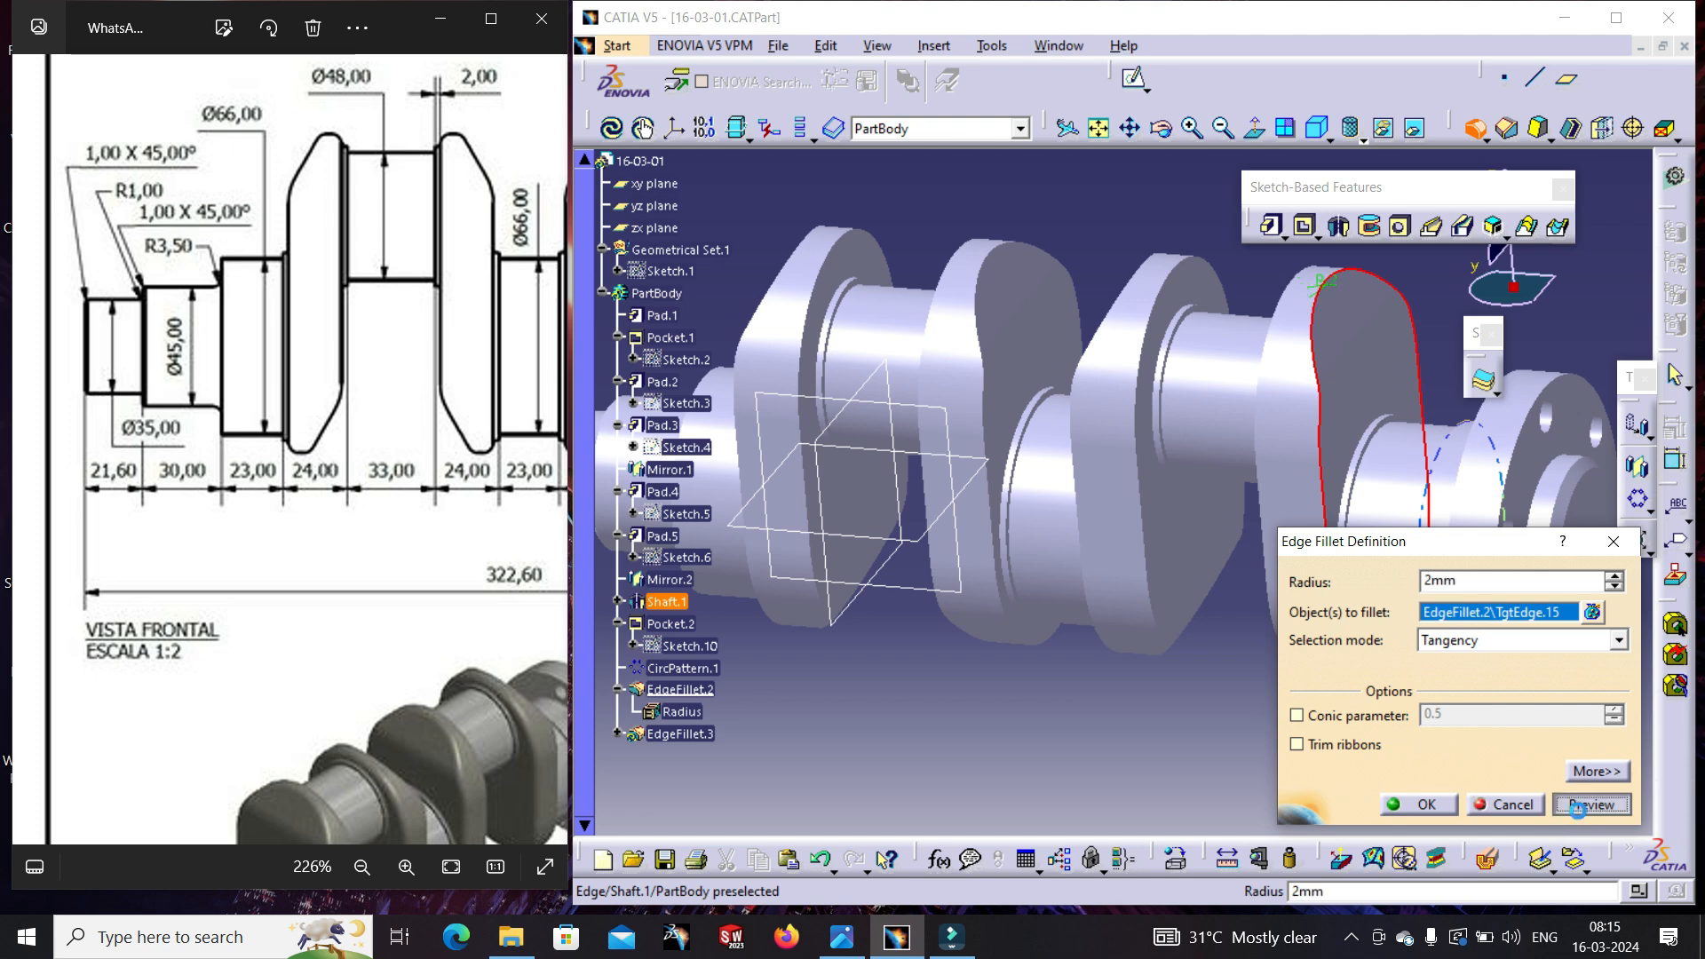
- Add the other outline edges of all four crank webs to the 2 mm edge fillet and apply it
middle_drag(1170, 512, 1050, 570)
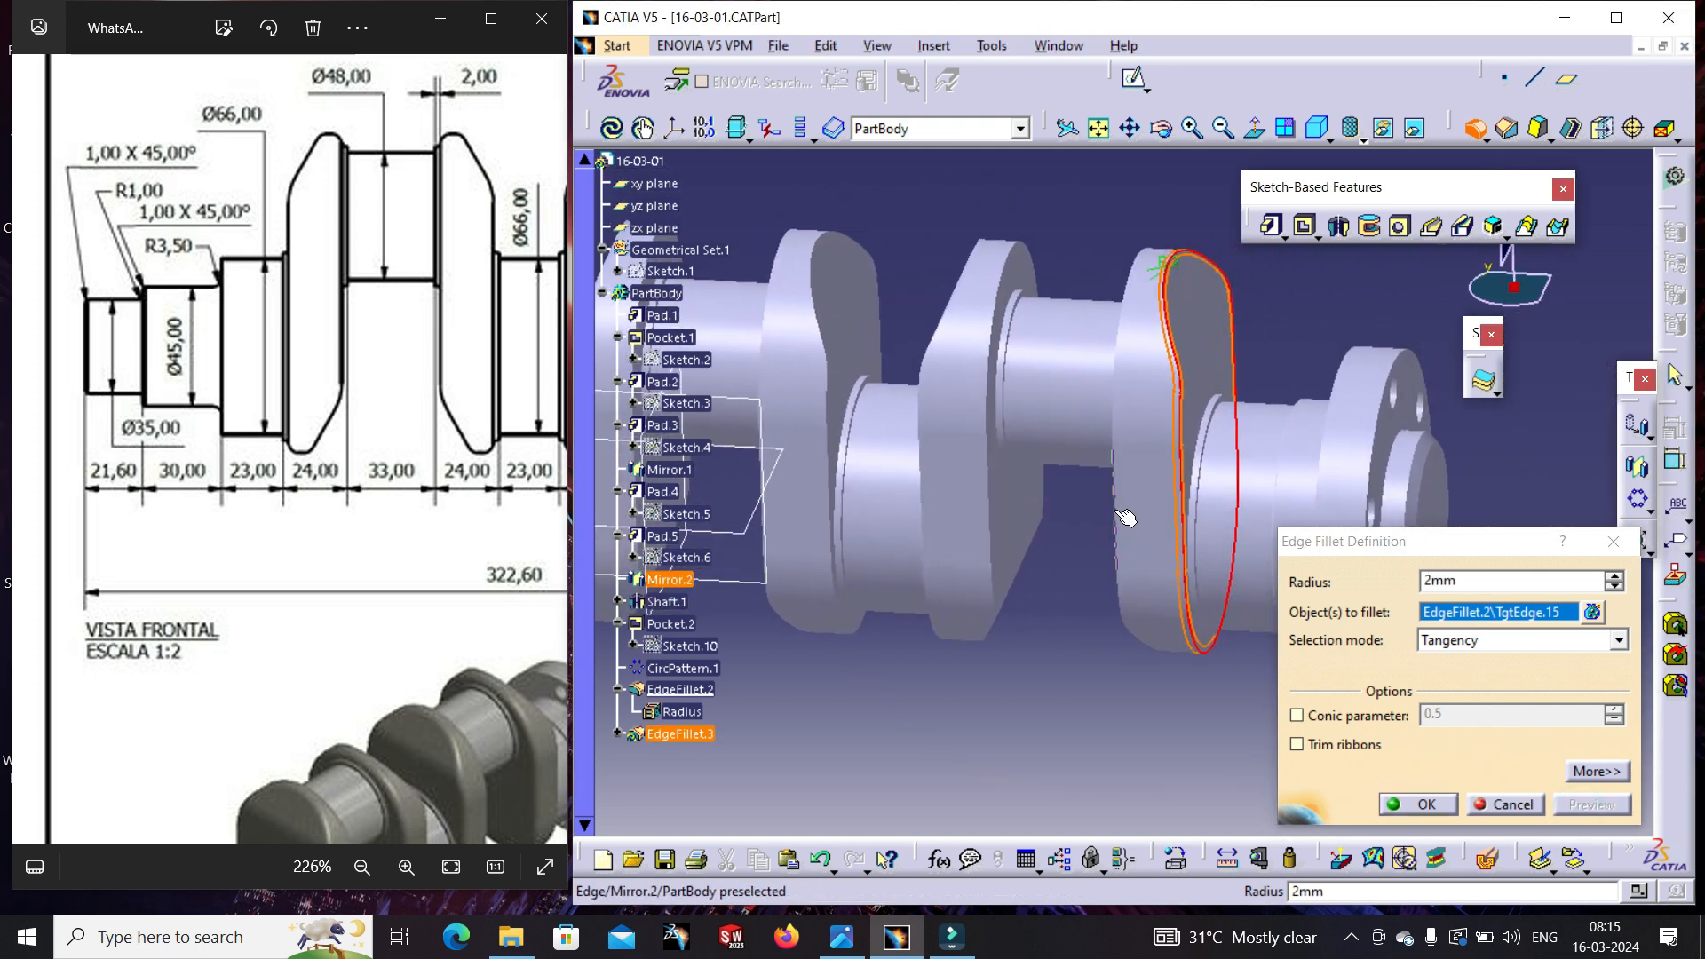
click(1113, 509)
click(996, 520)
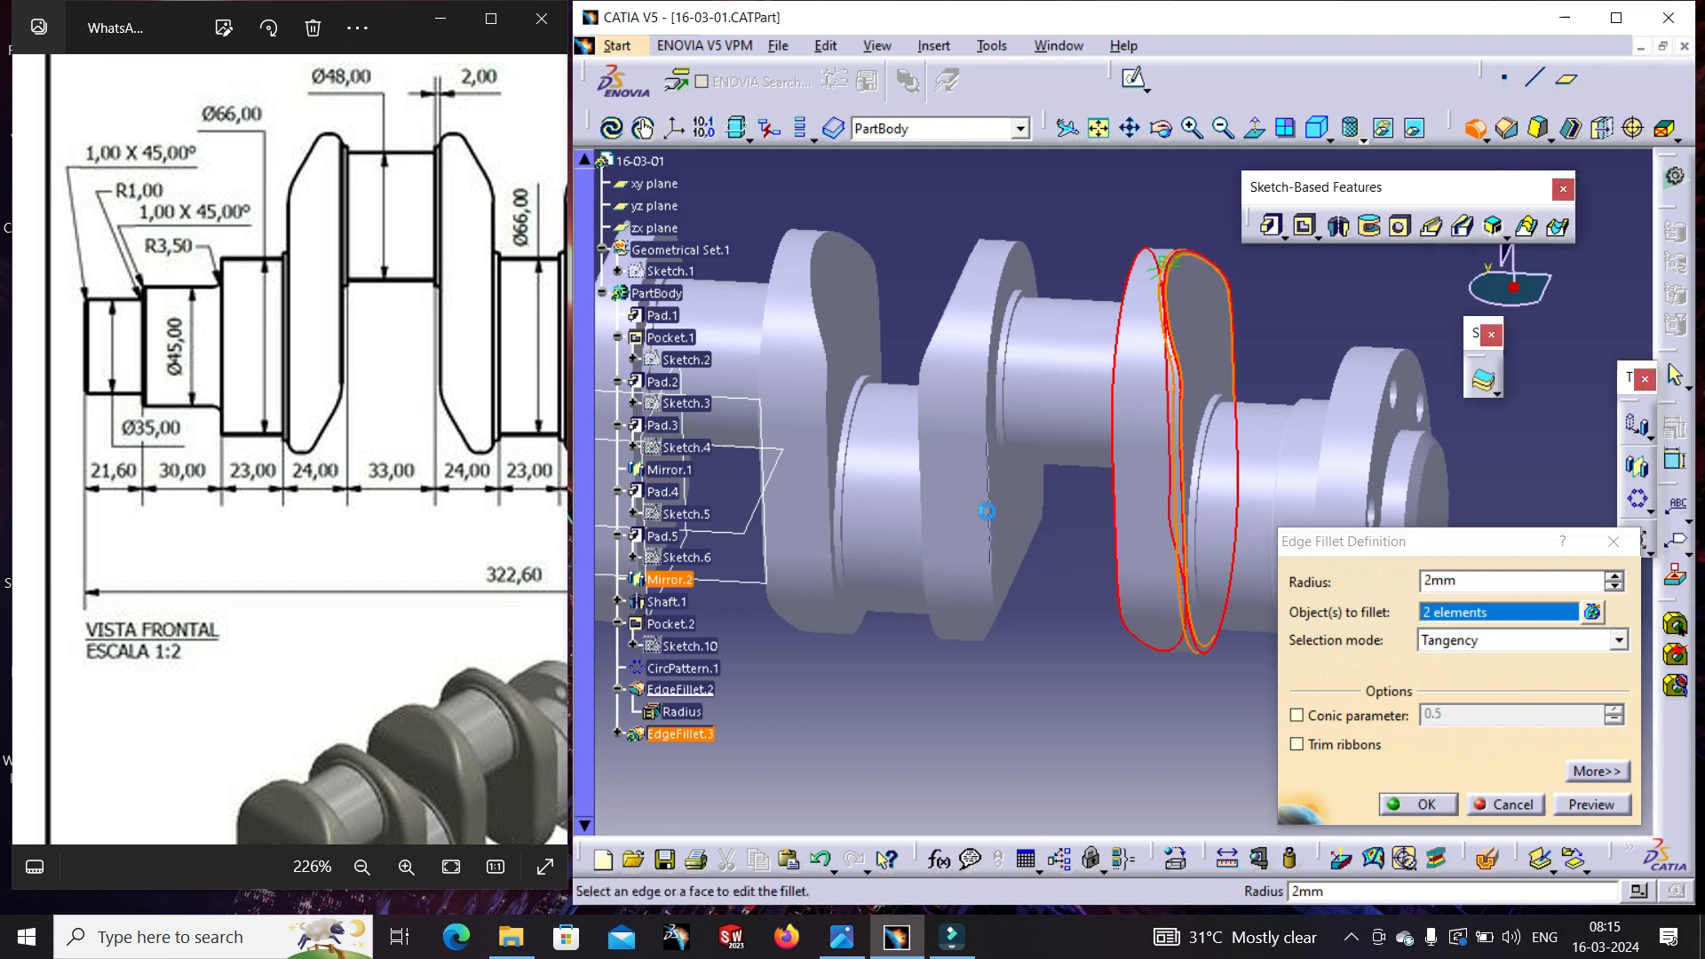
click(927, 498)
click(849, 431)
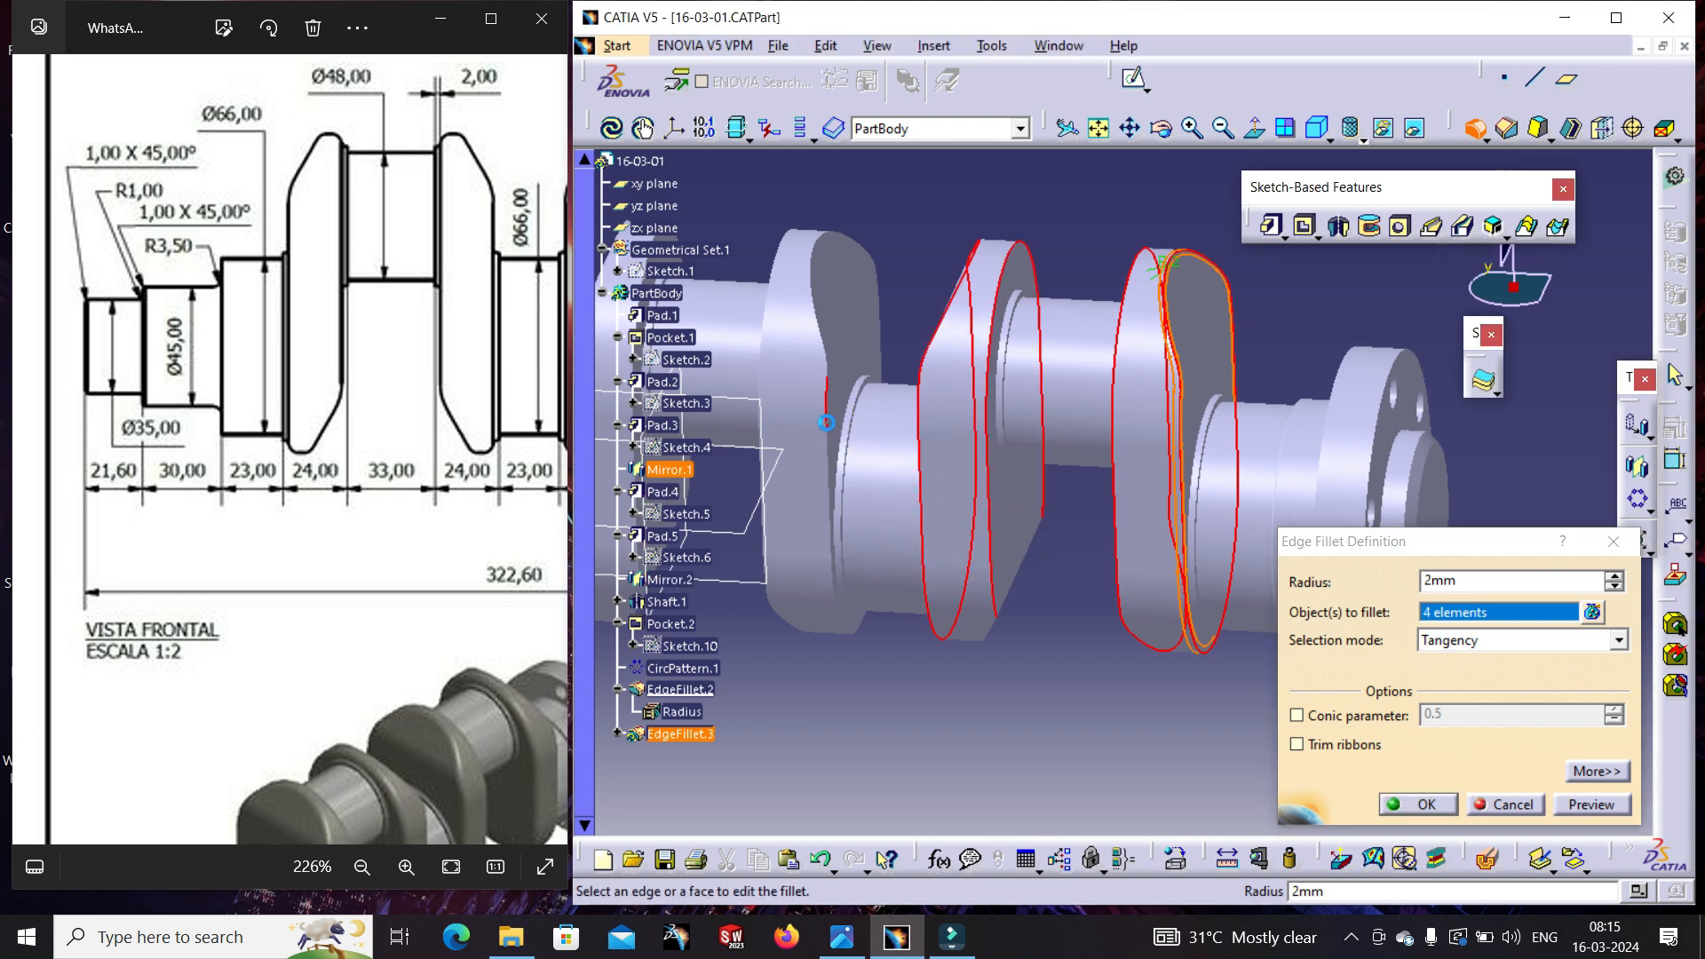
click(771, 350)
middle_drag(771, 351, 983, 519)
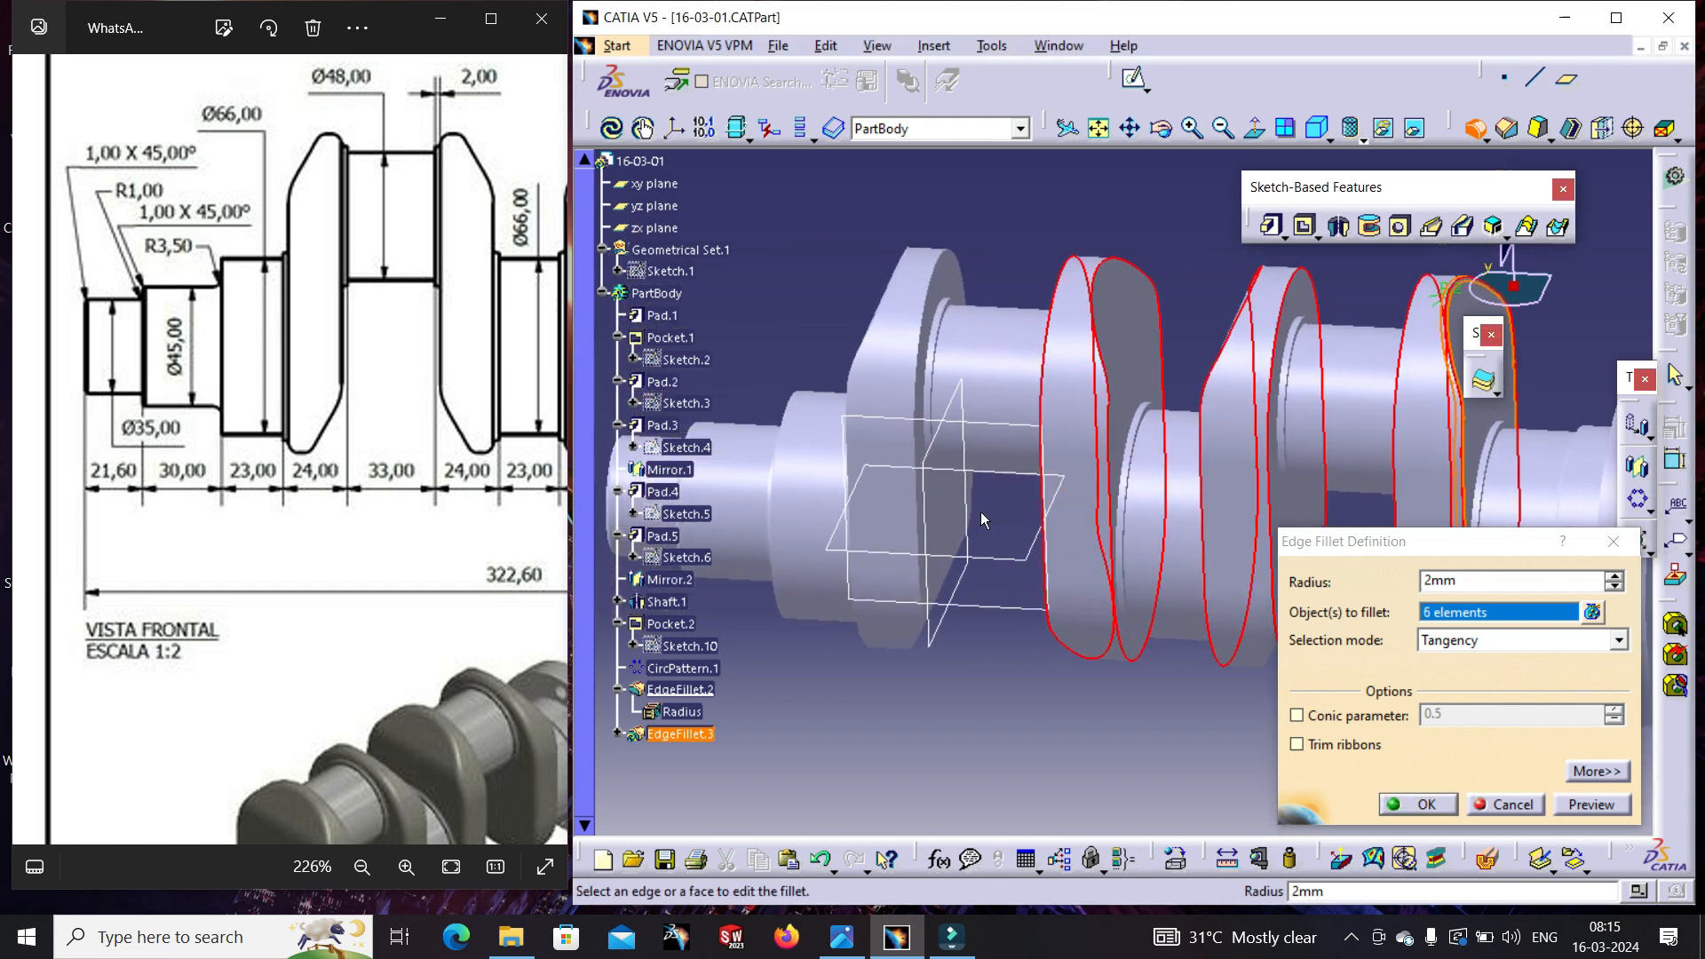
click(923, 432)
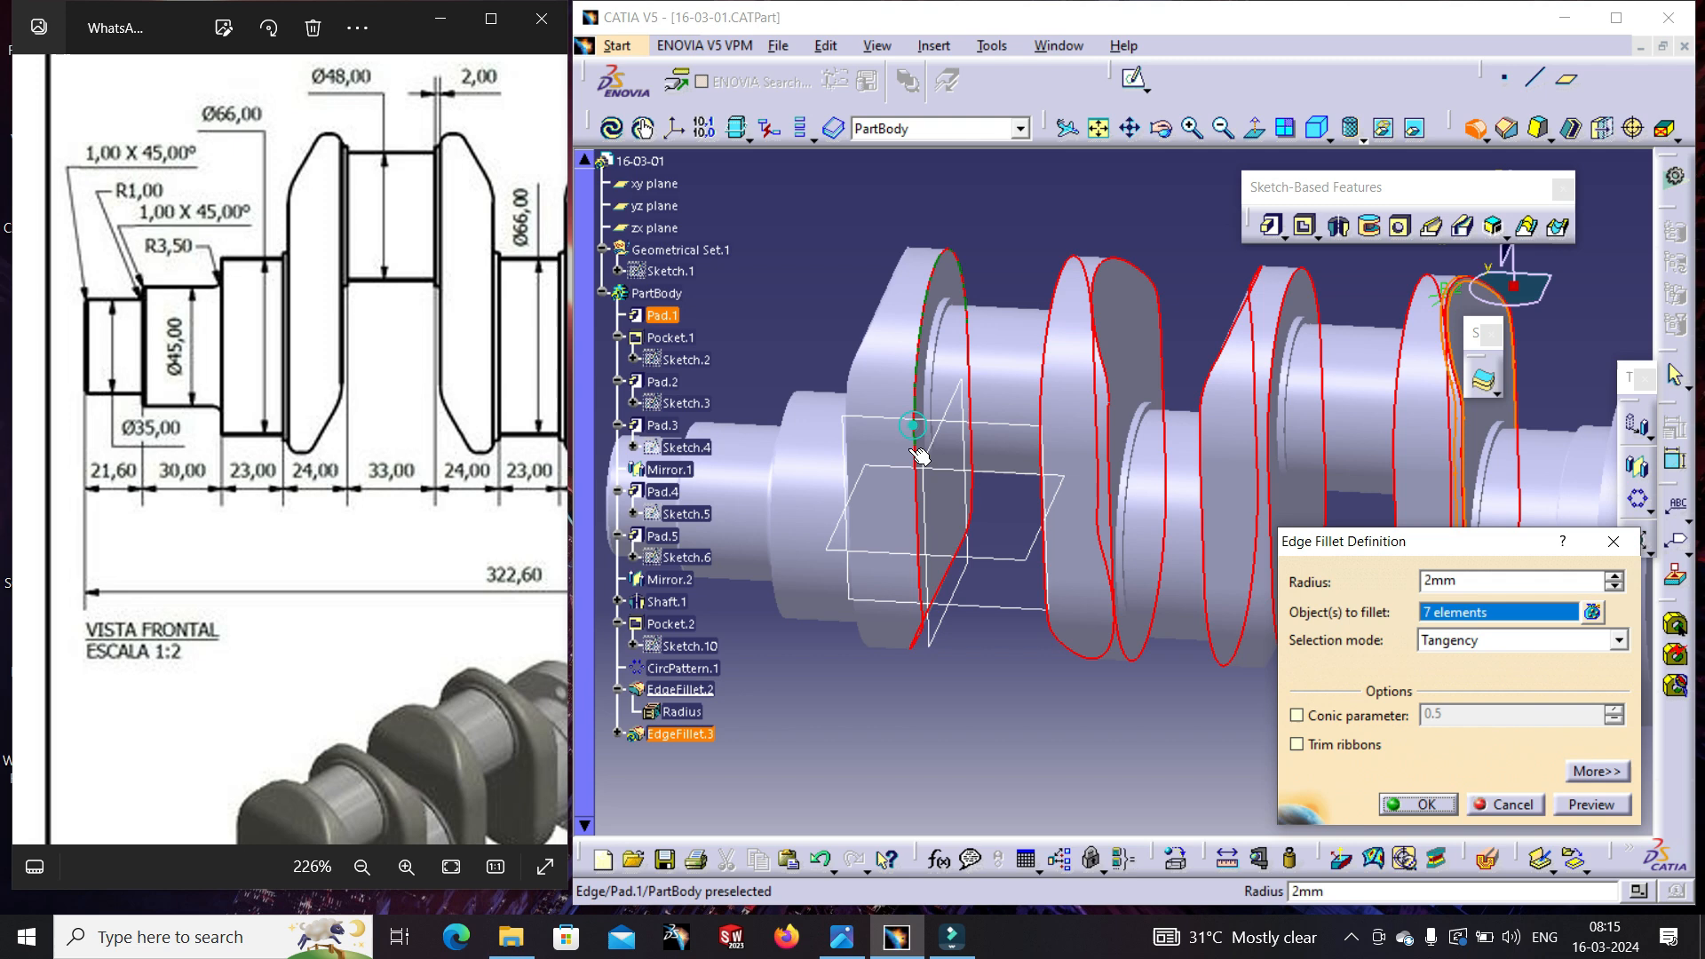
click(846, 399)
click(1576, 804)
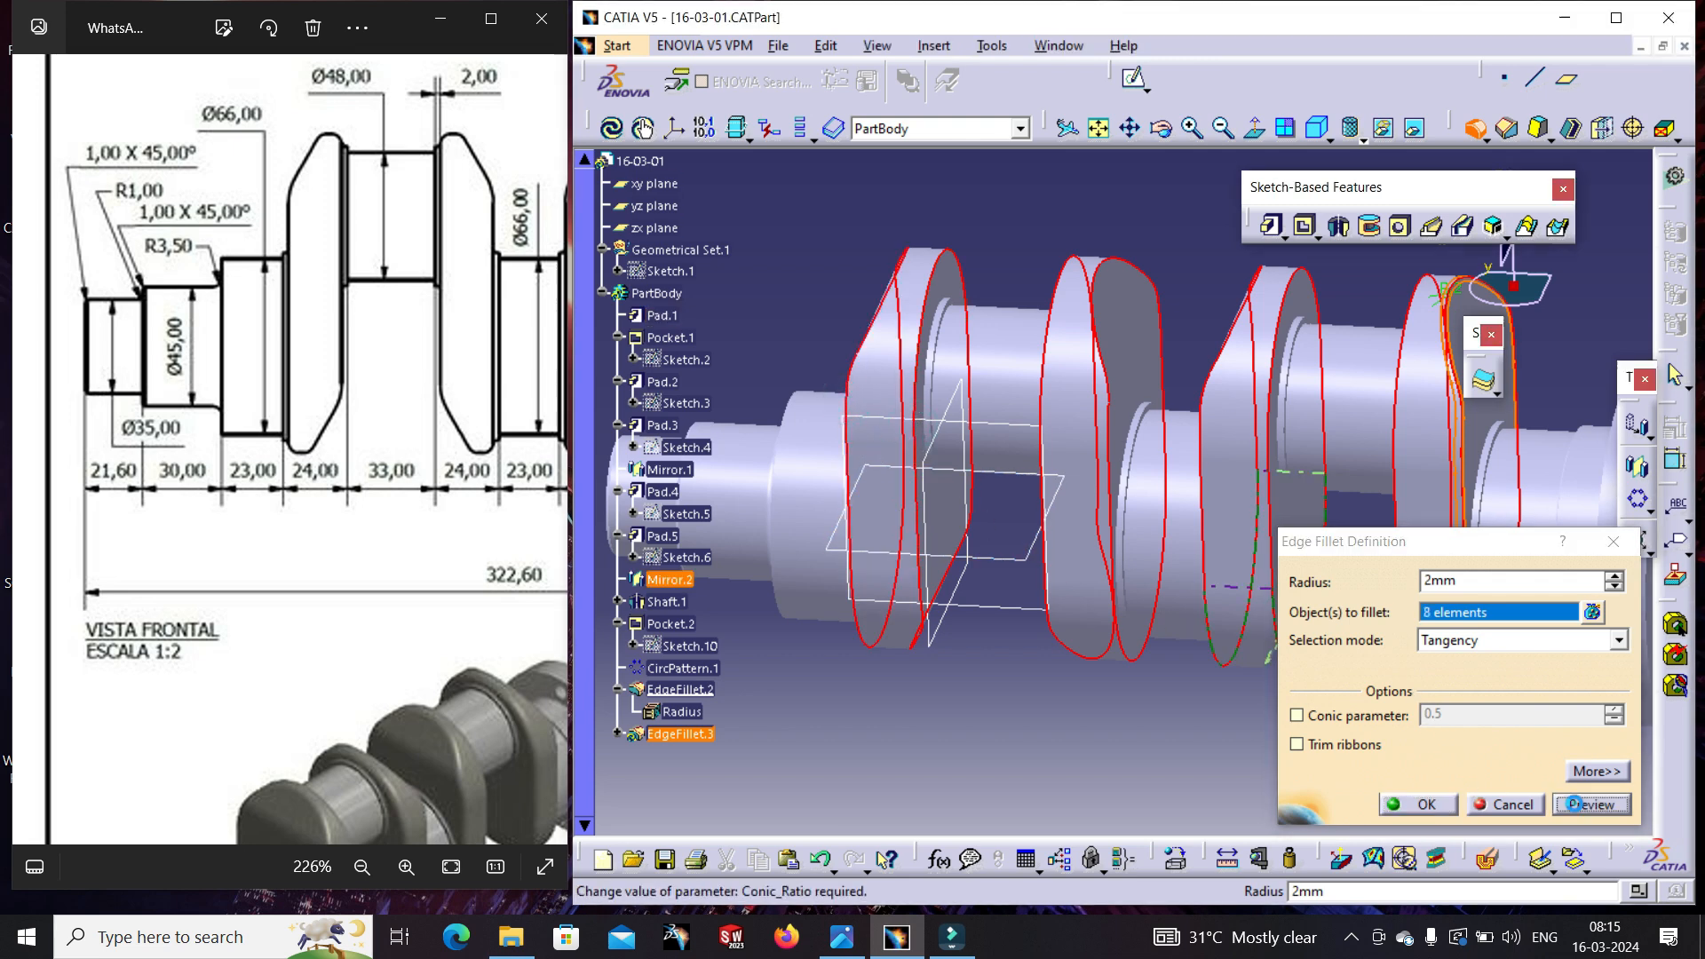
drag(1466, 576, 1292, 575)
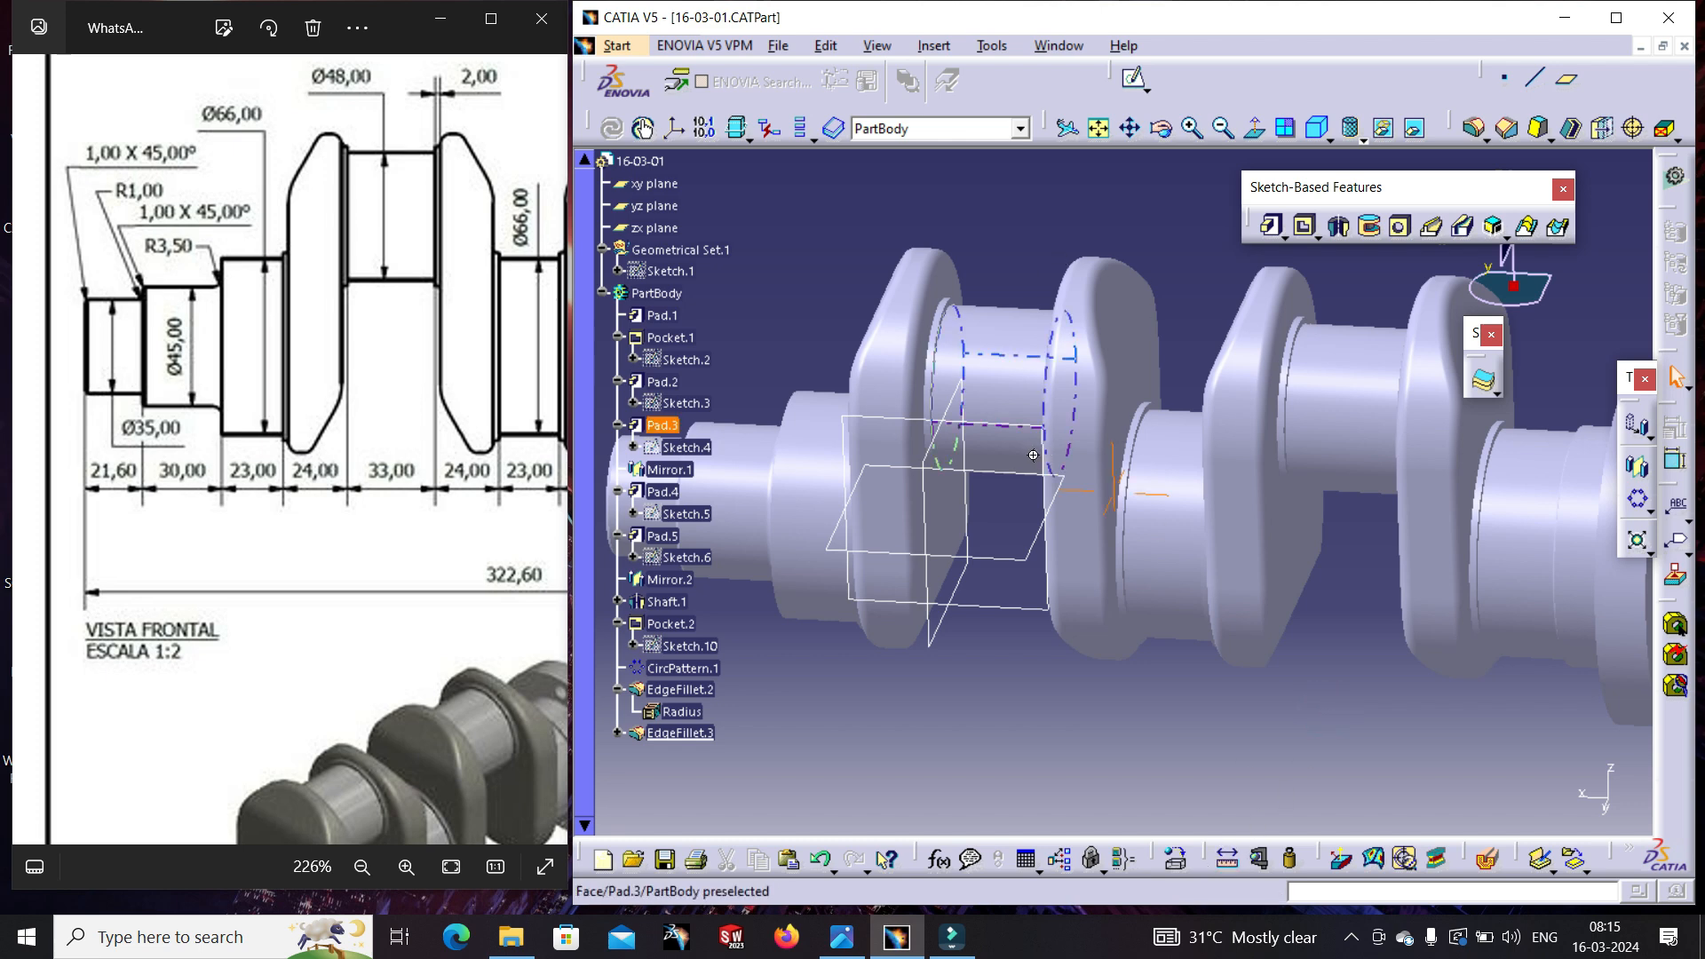
middle_drag(1033, 454, 1213, 364)
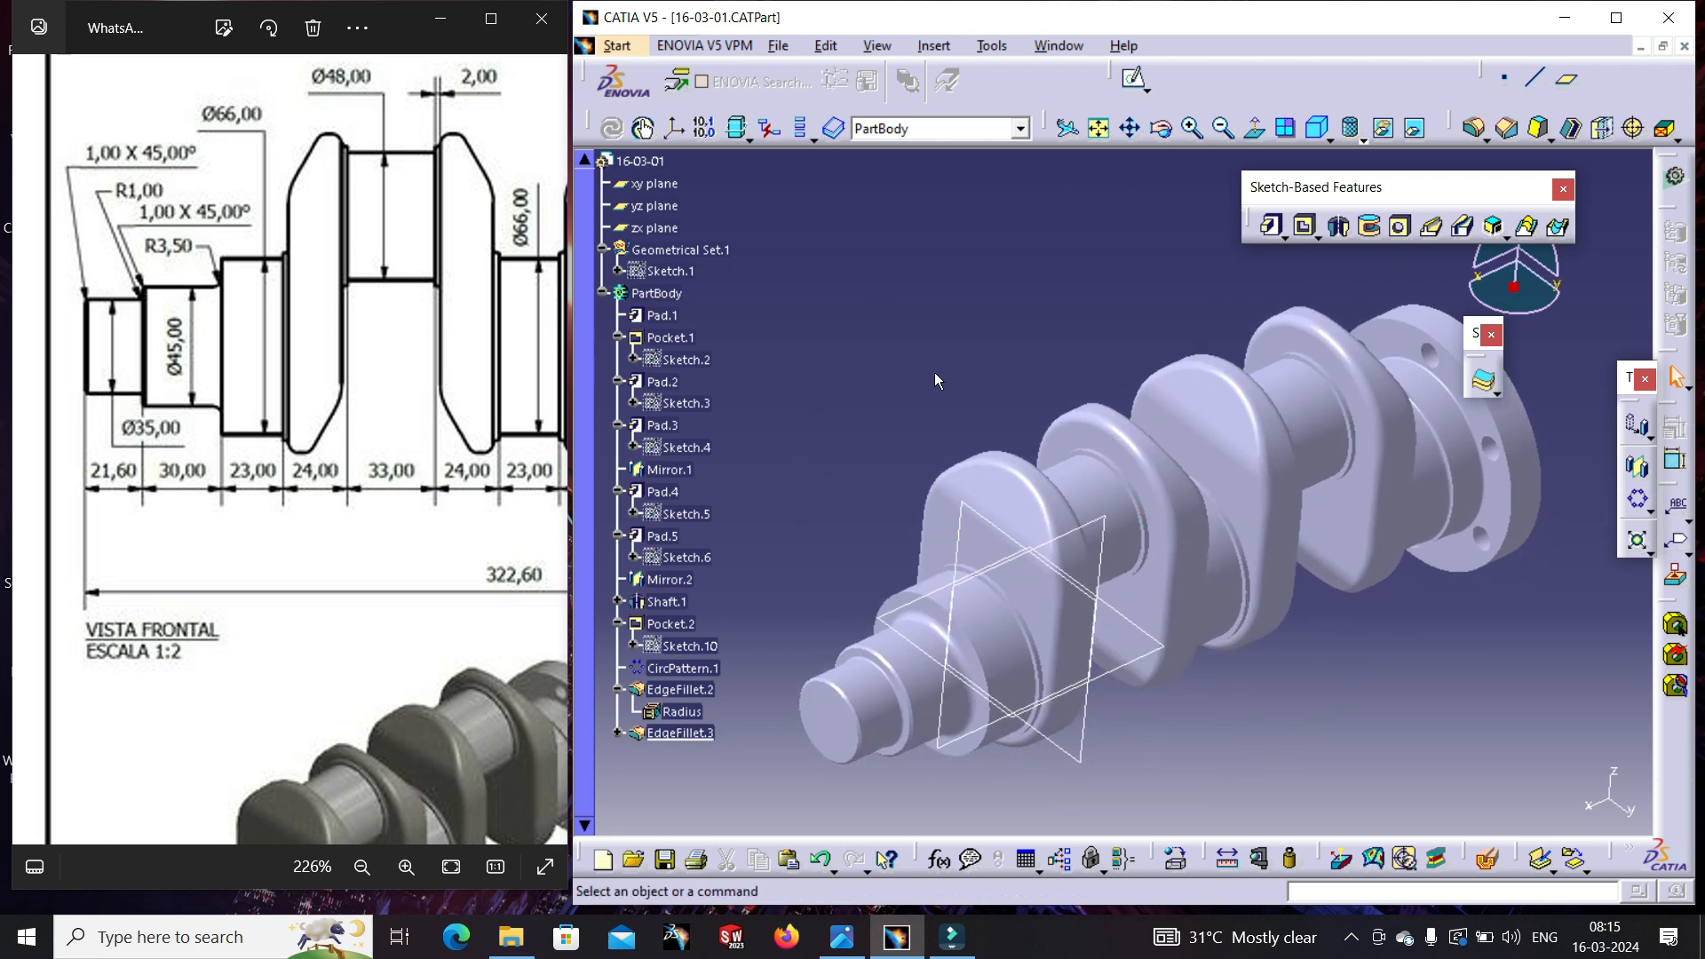
- Hide the xy, yz and zx reference planes
click(654, 228)
shift+click(670, 186)
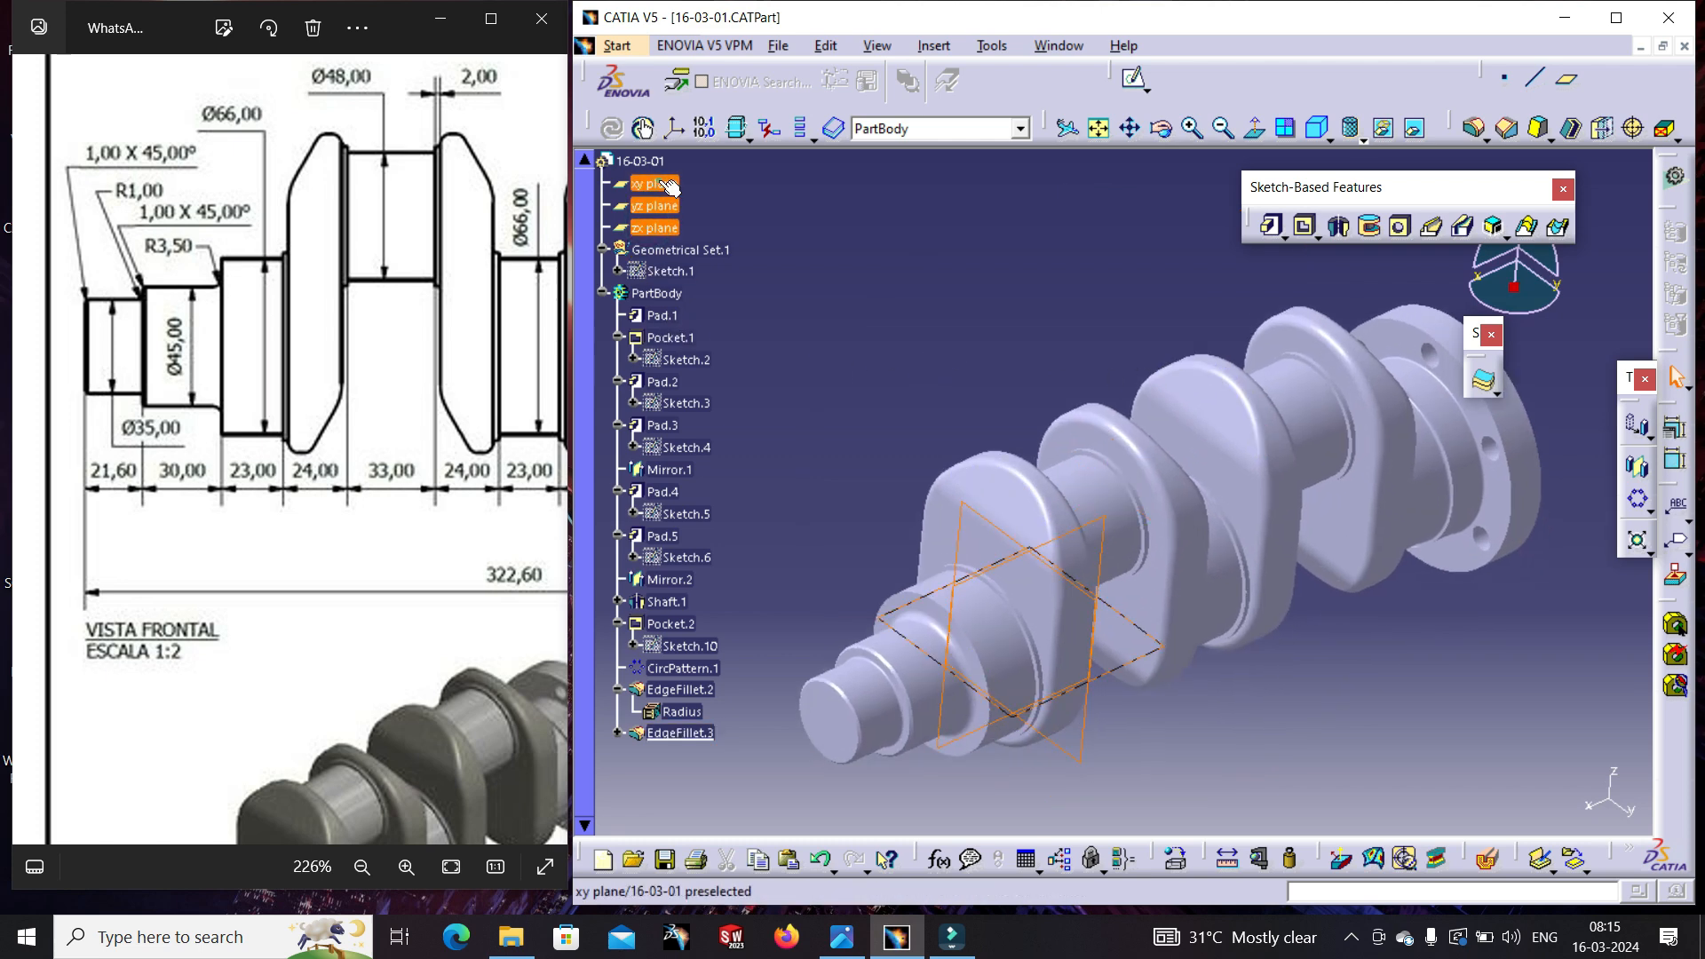
right_click(670, 186)
click(713, 249)
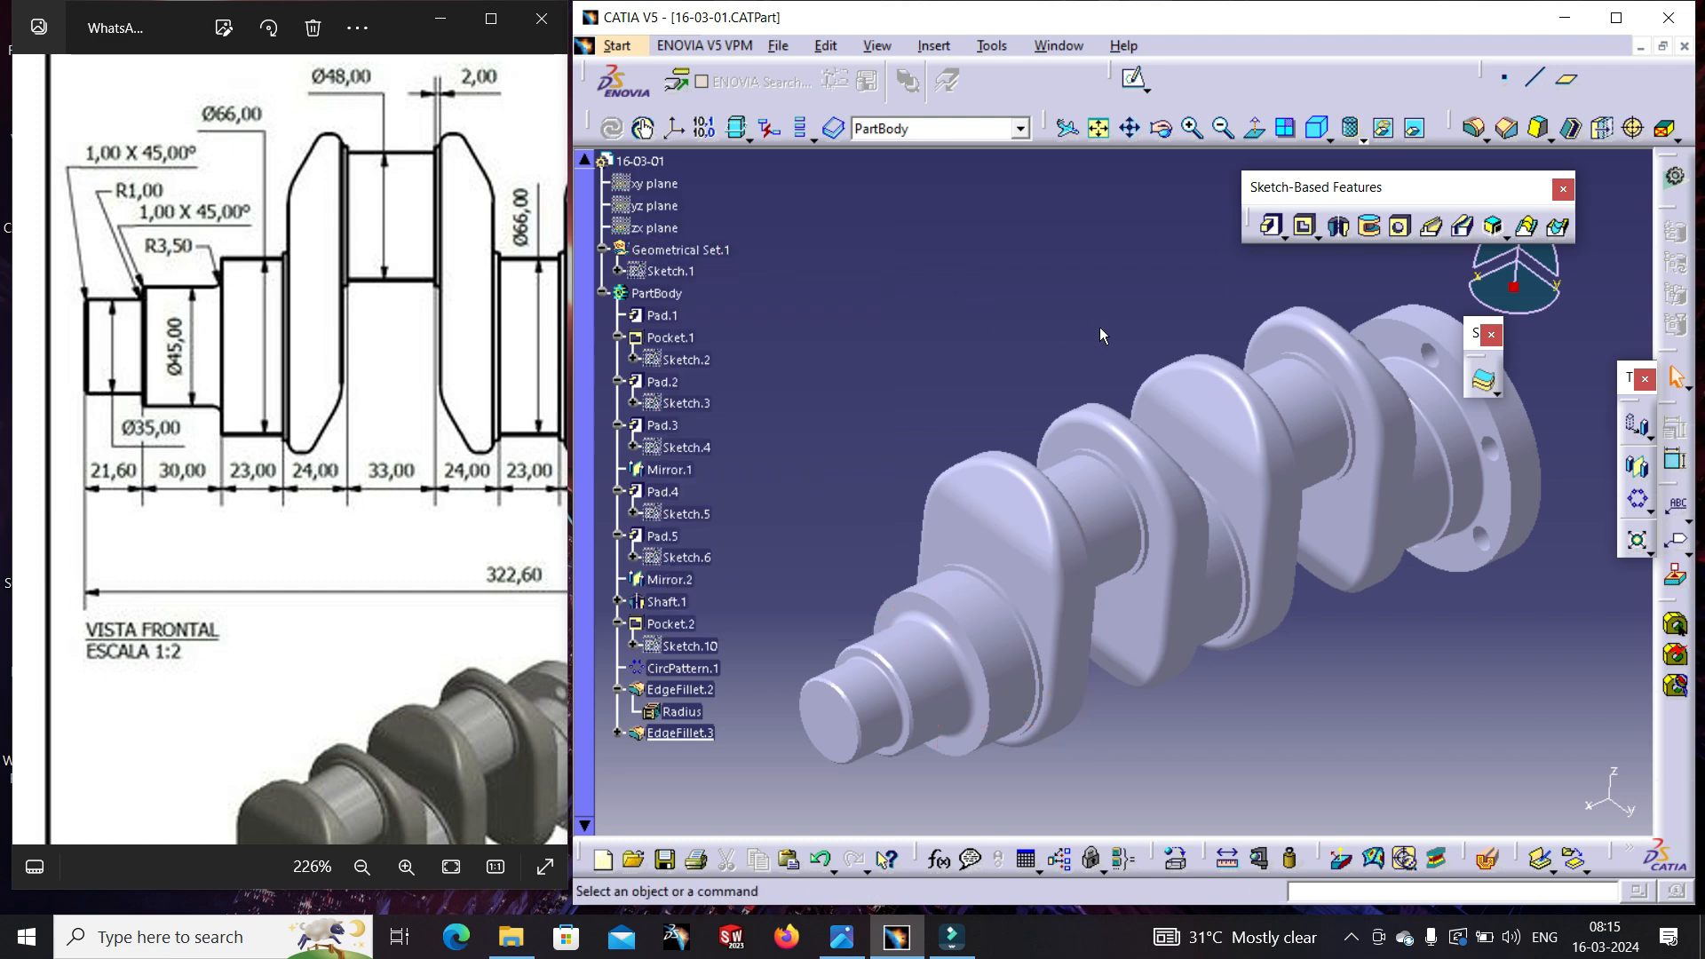
- Apply the Intensive Green painting material from the Default Material Catalog to the whole crankshaft part
click(1170, 859)
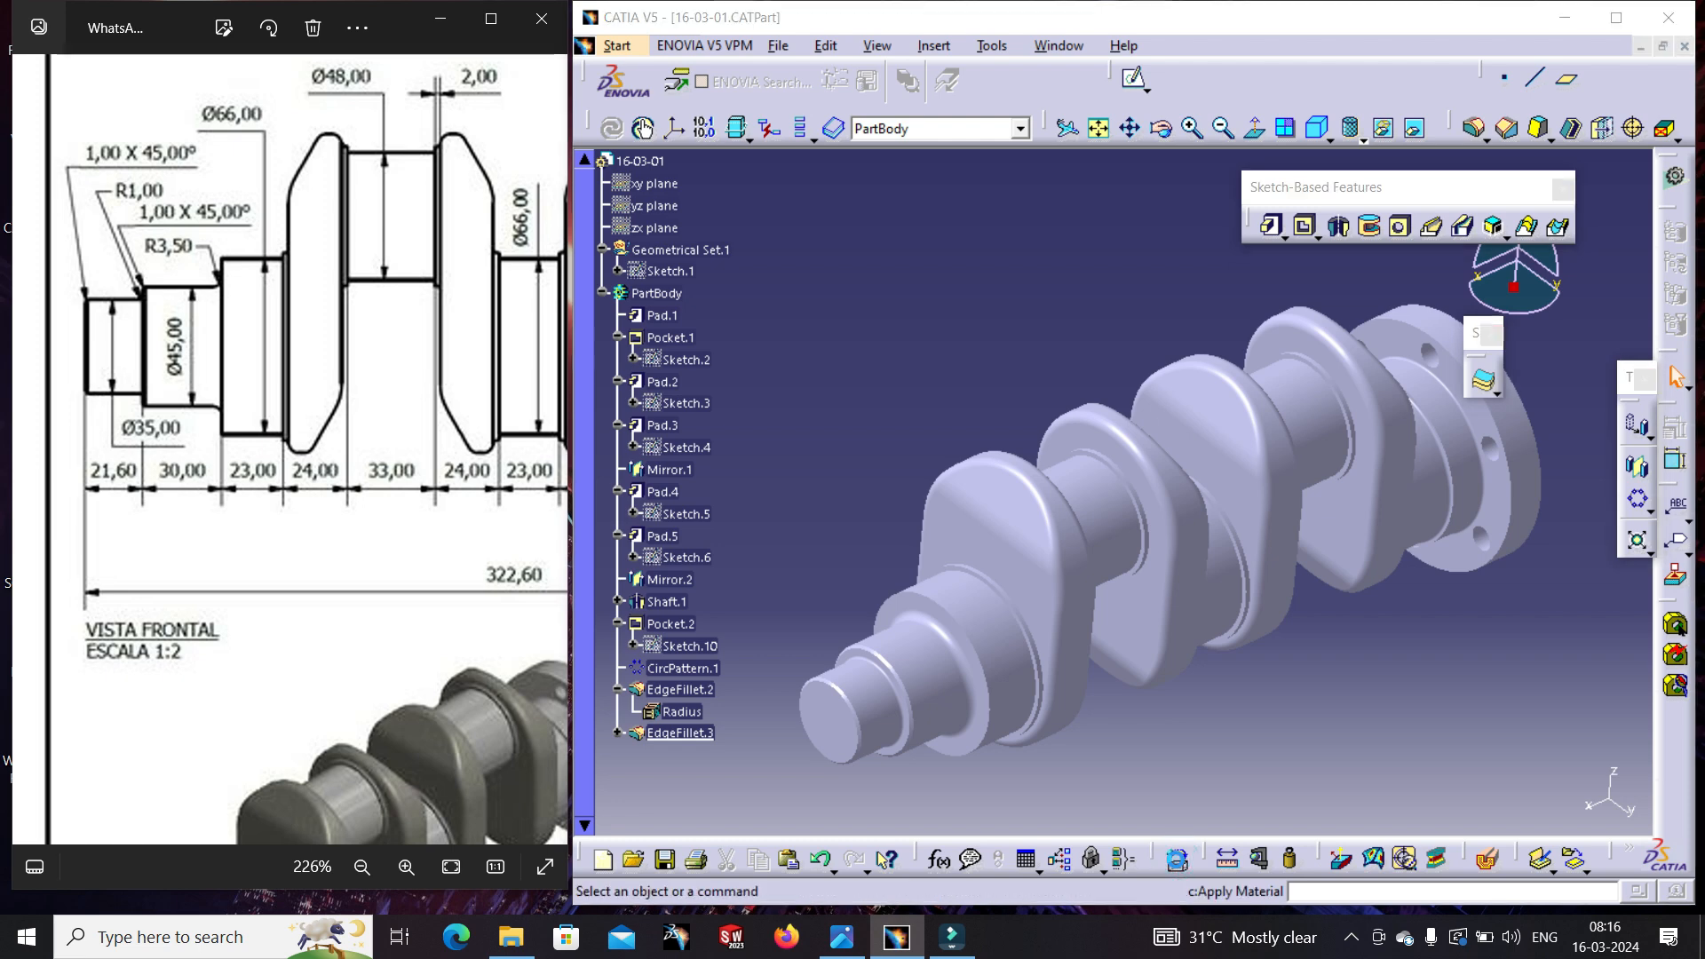
click(1254, 165)
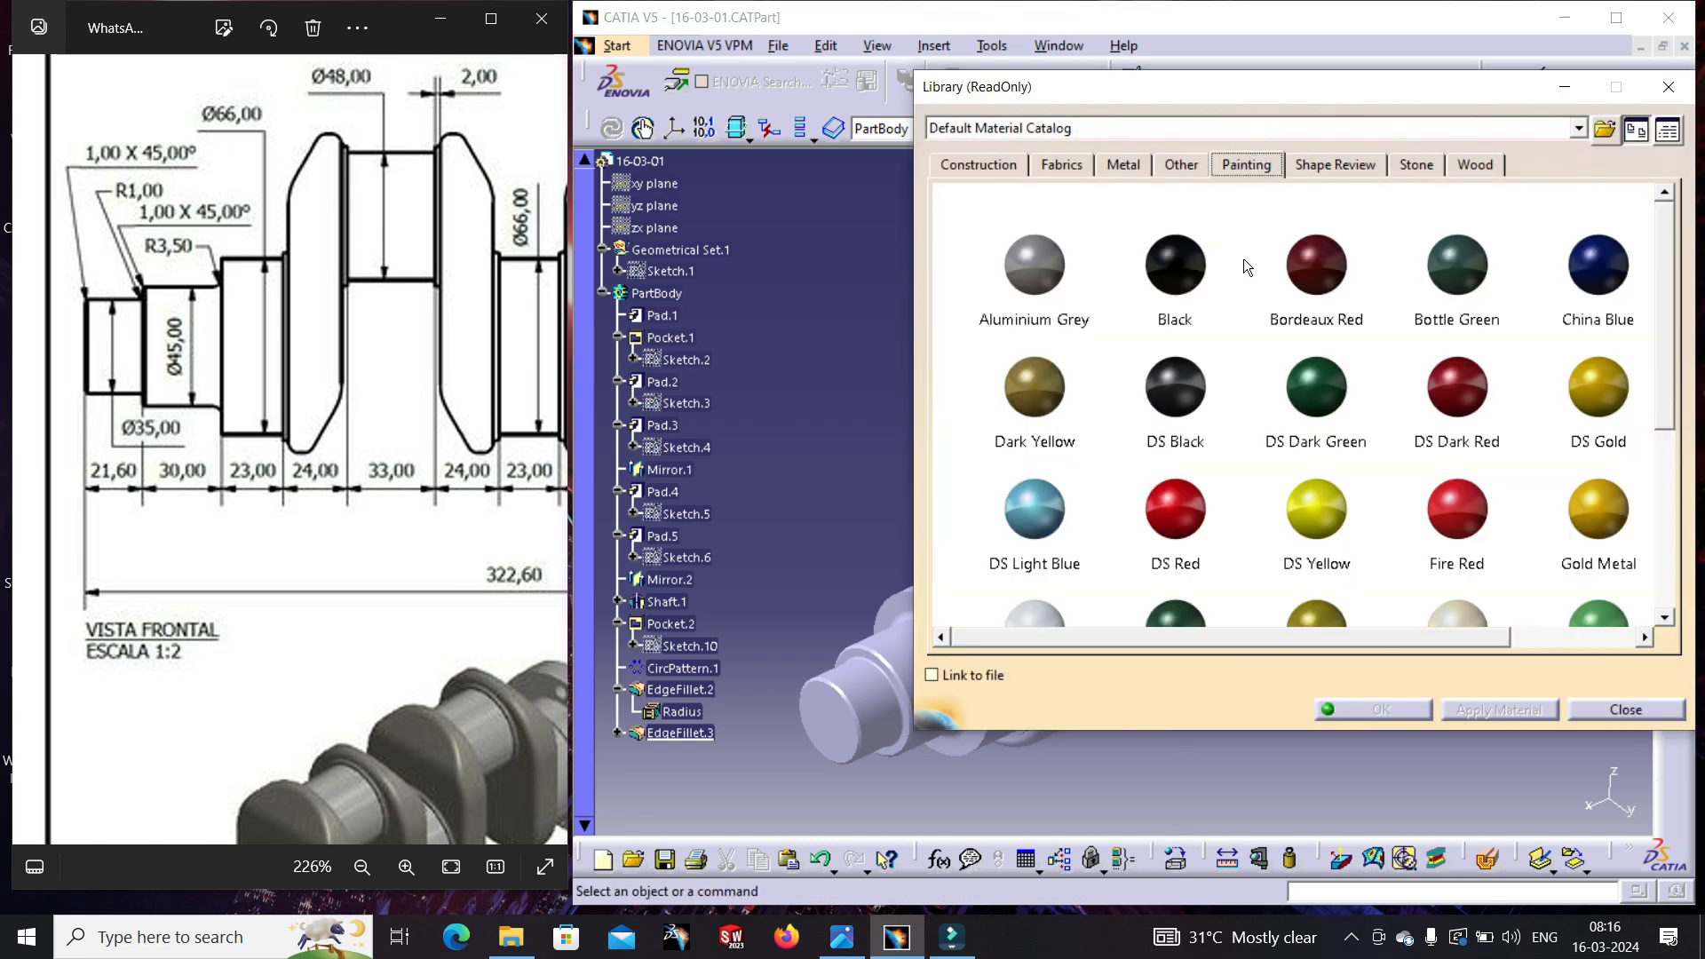
scroll(1204, 487, down, 1)
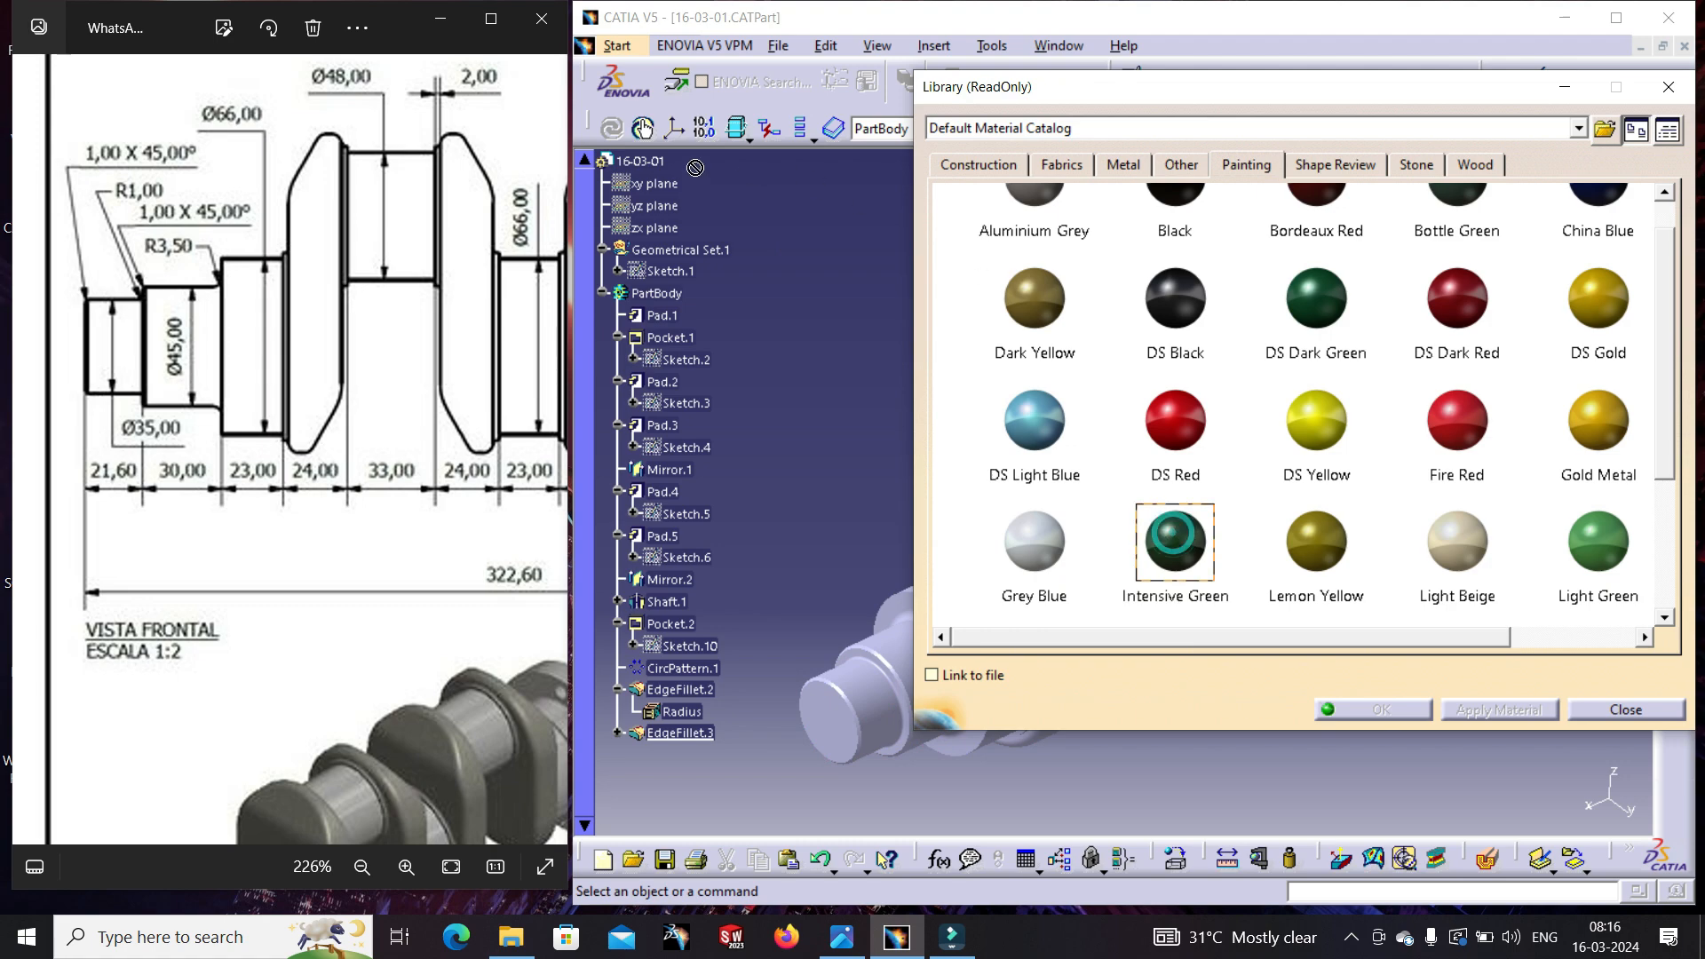
drag(695, 168, 638, 162)
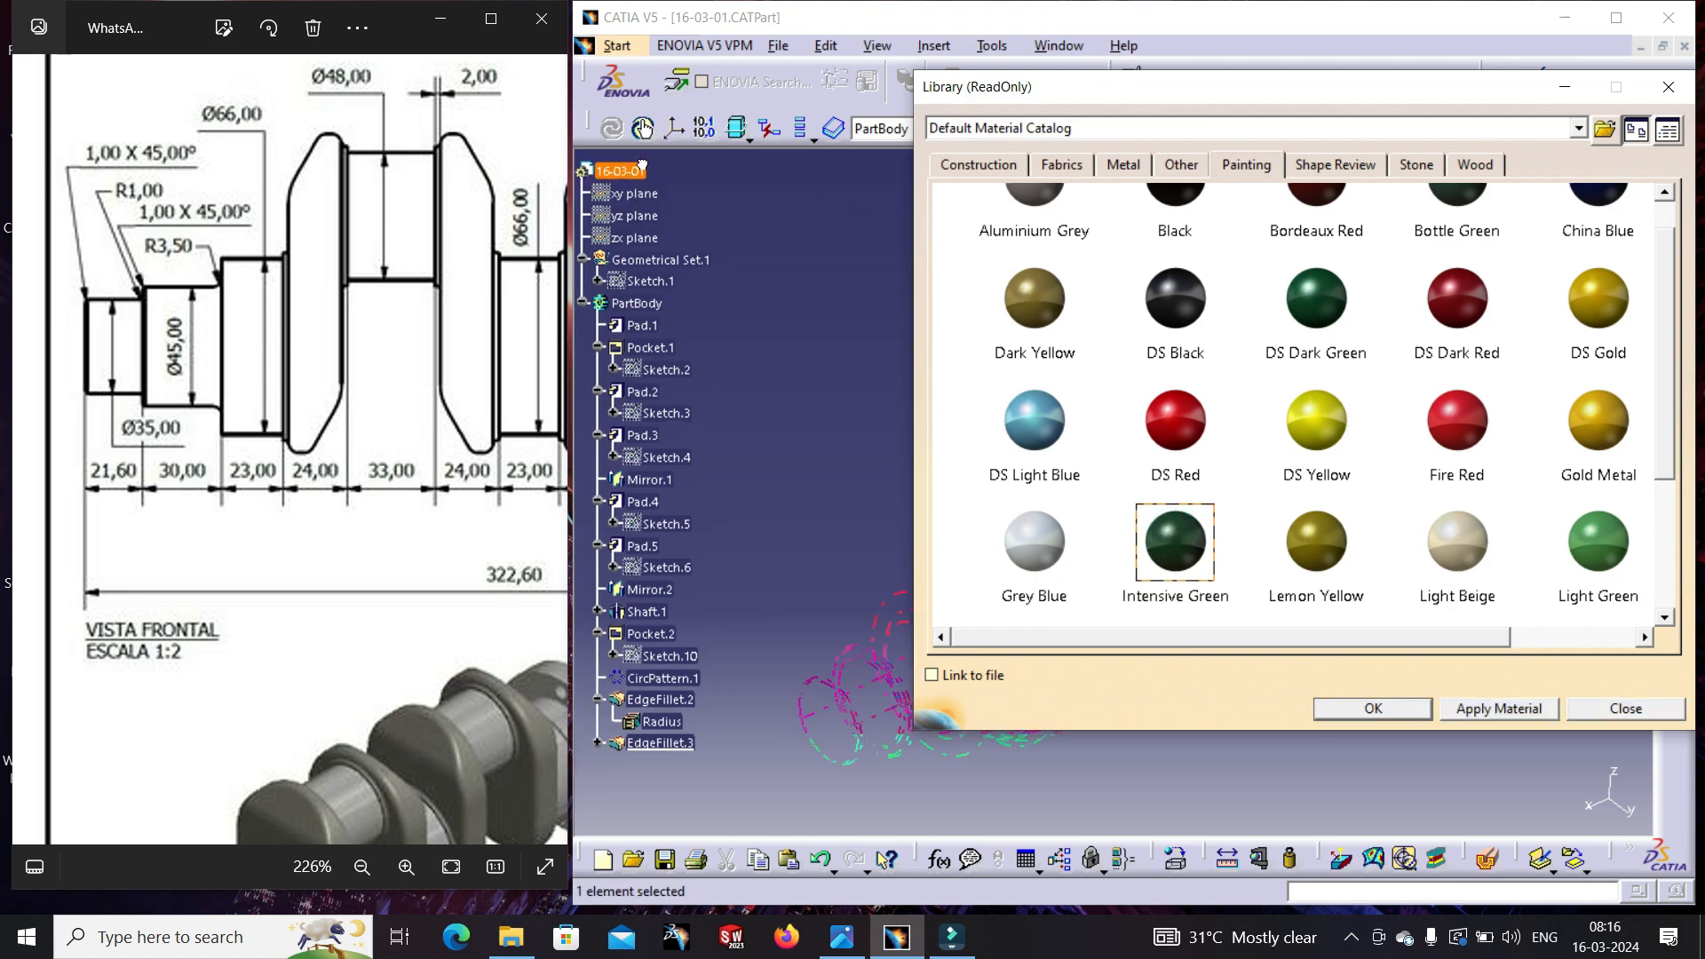
click(1411, 716)
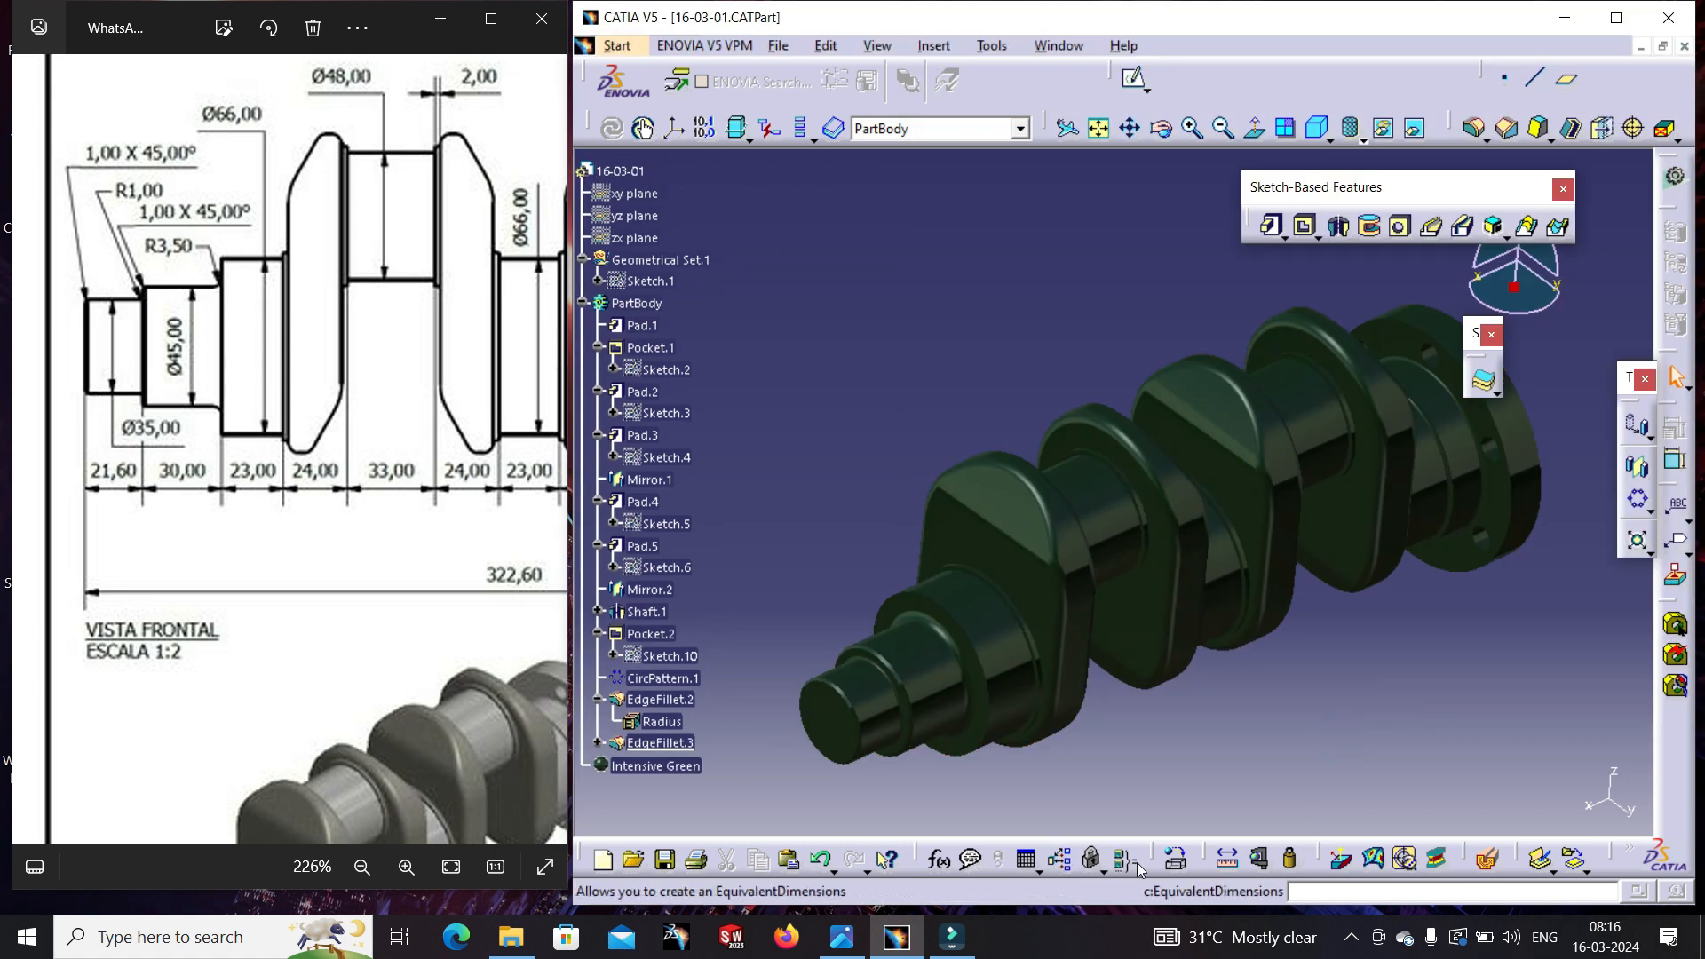
- Replace the part's material with DS Red from the painting materials
click(1175, 858)
click(1247, 166)
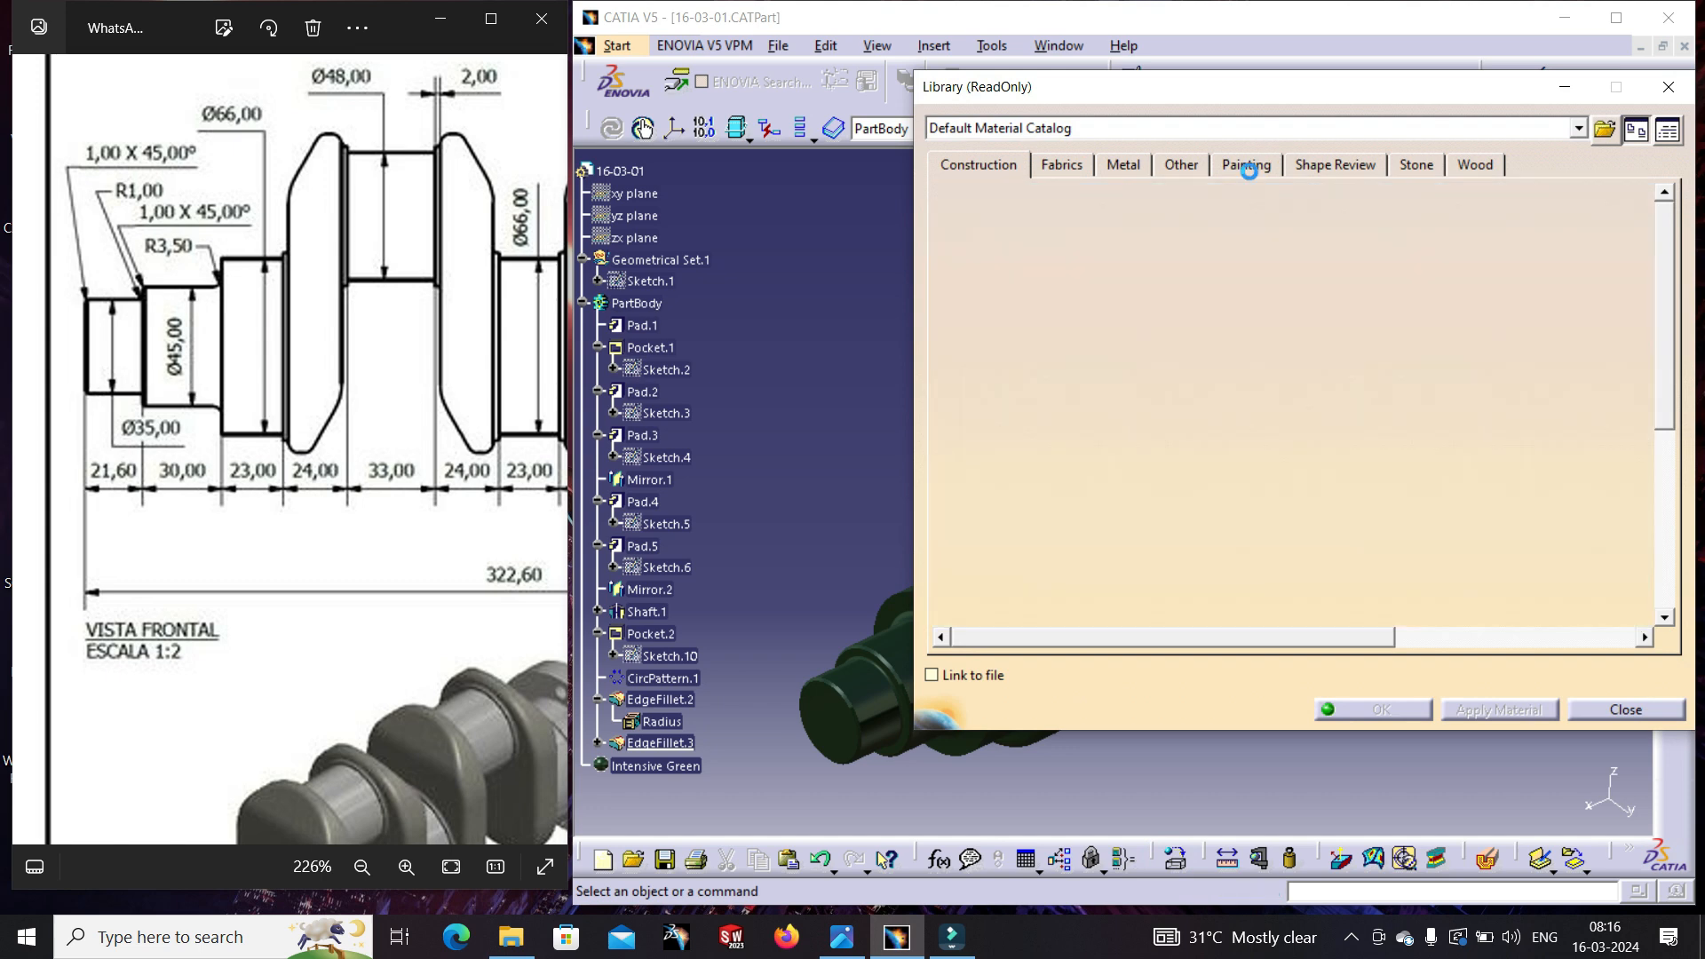
scroll(1524, 542, down, 10)
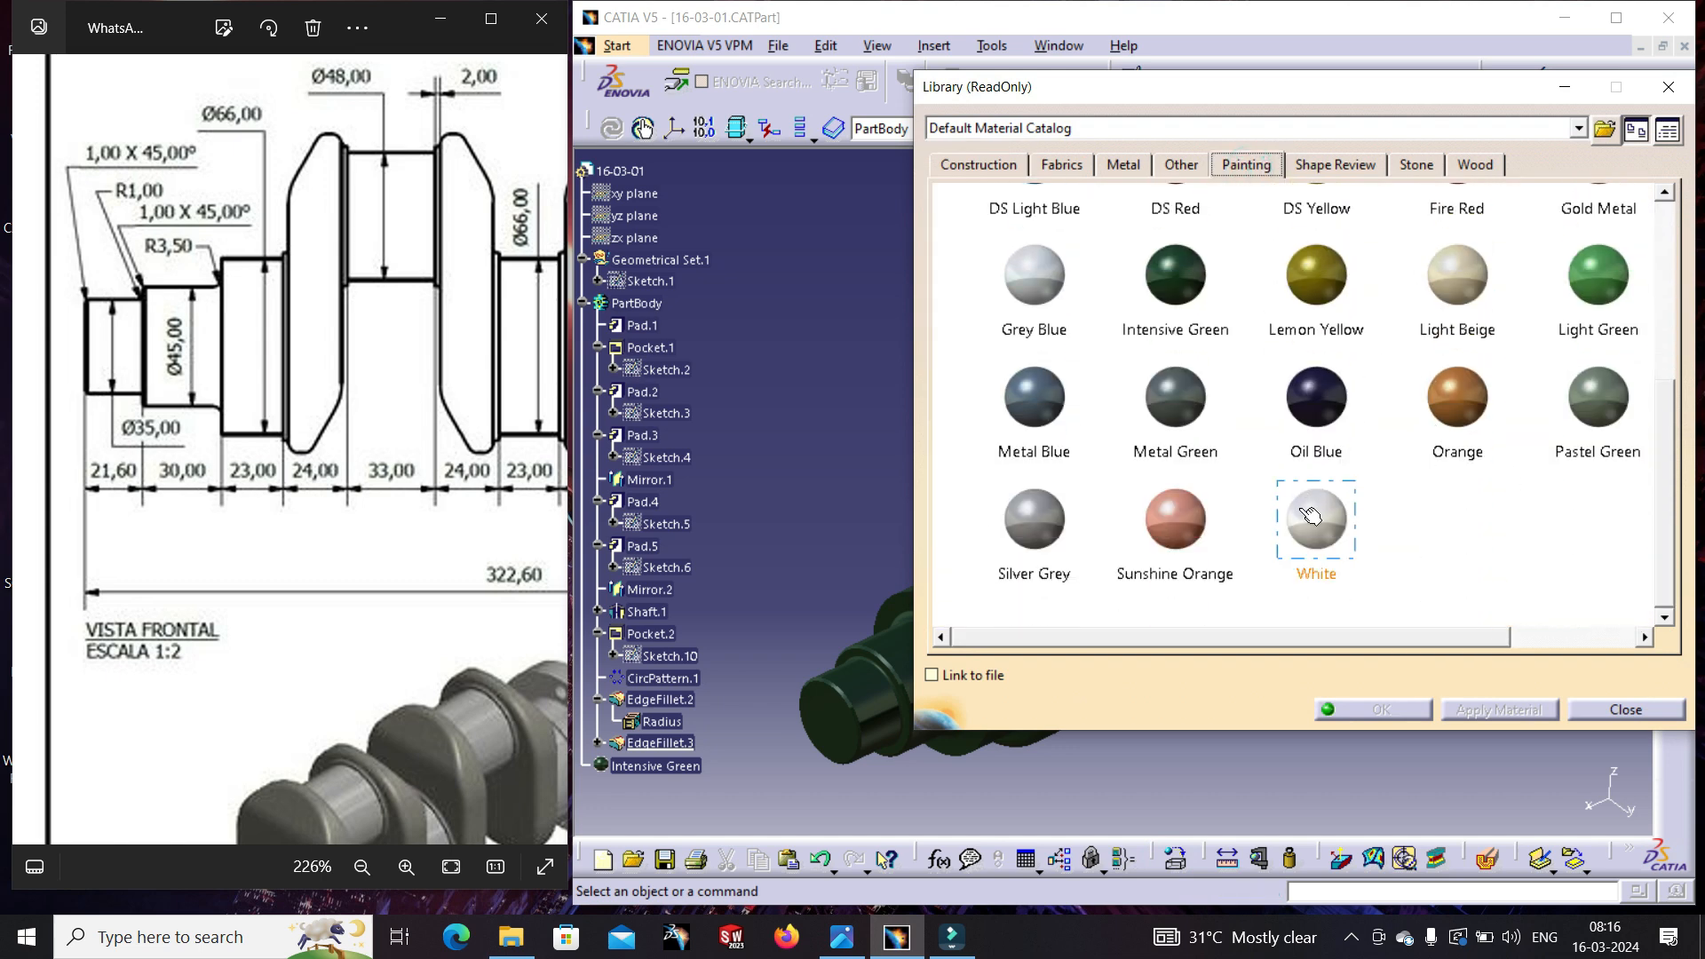
scroll(1309, 511, up, 2)
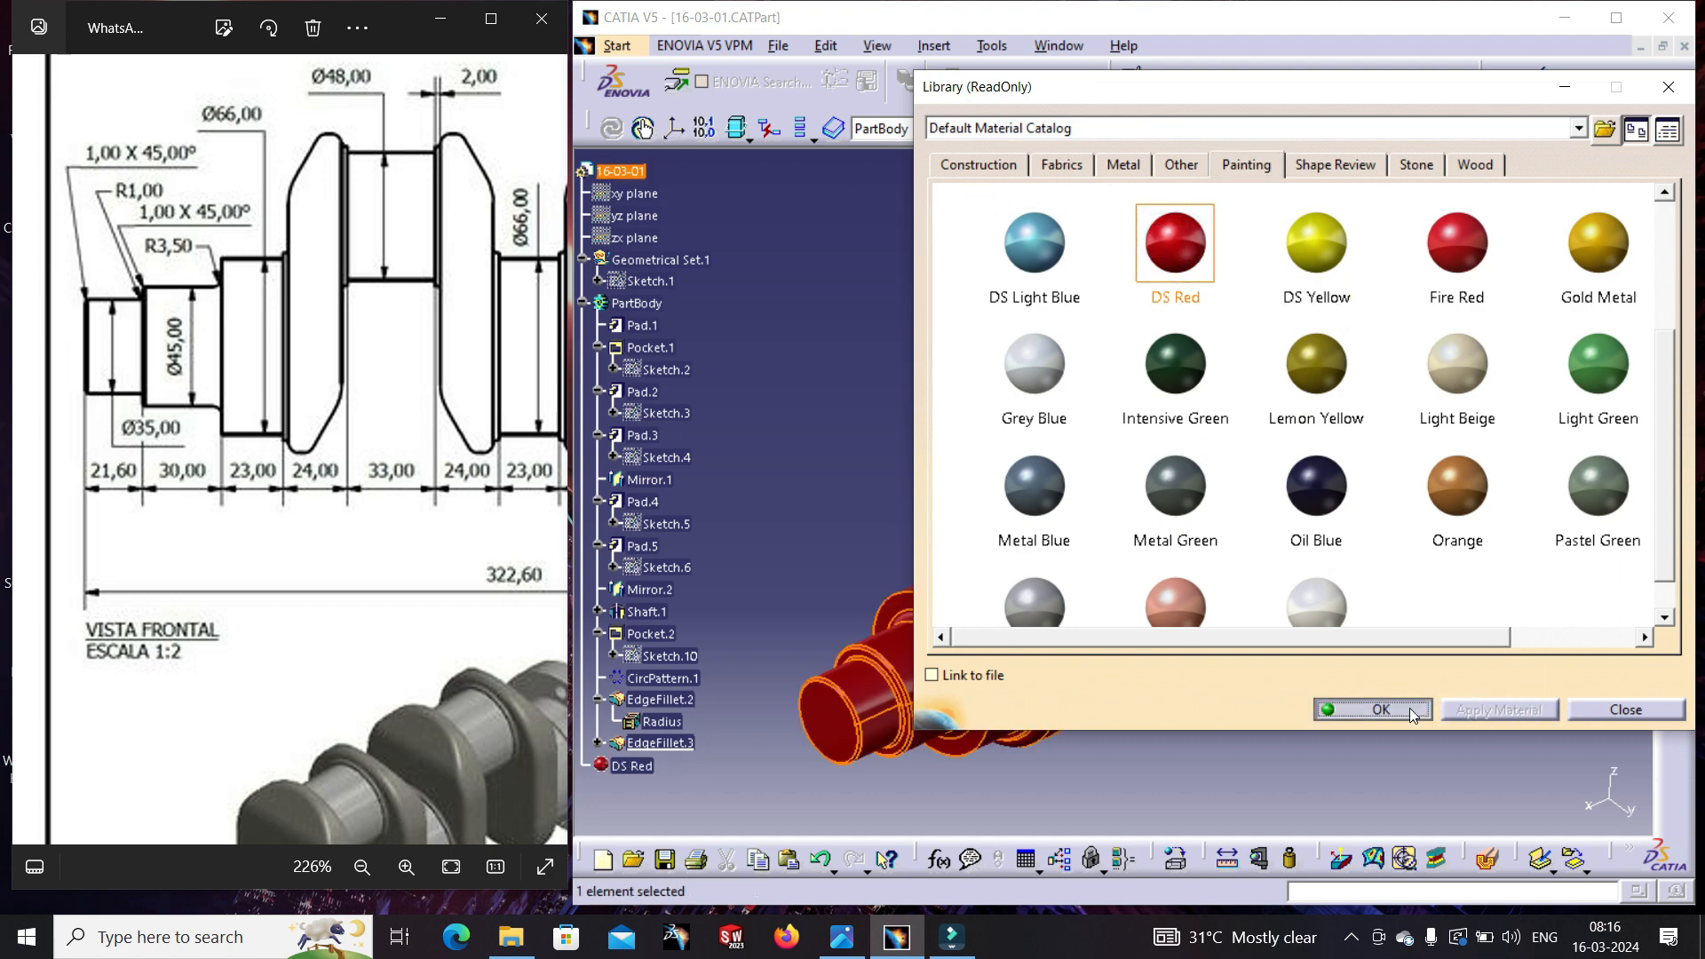
click(1377, 709)
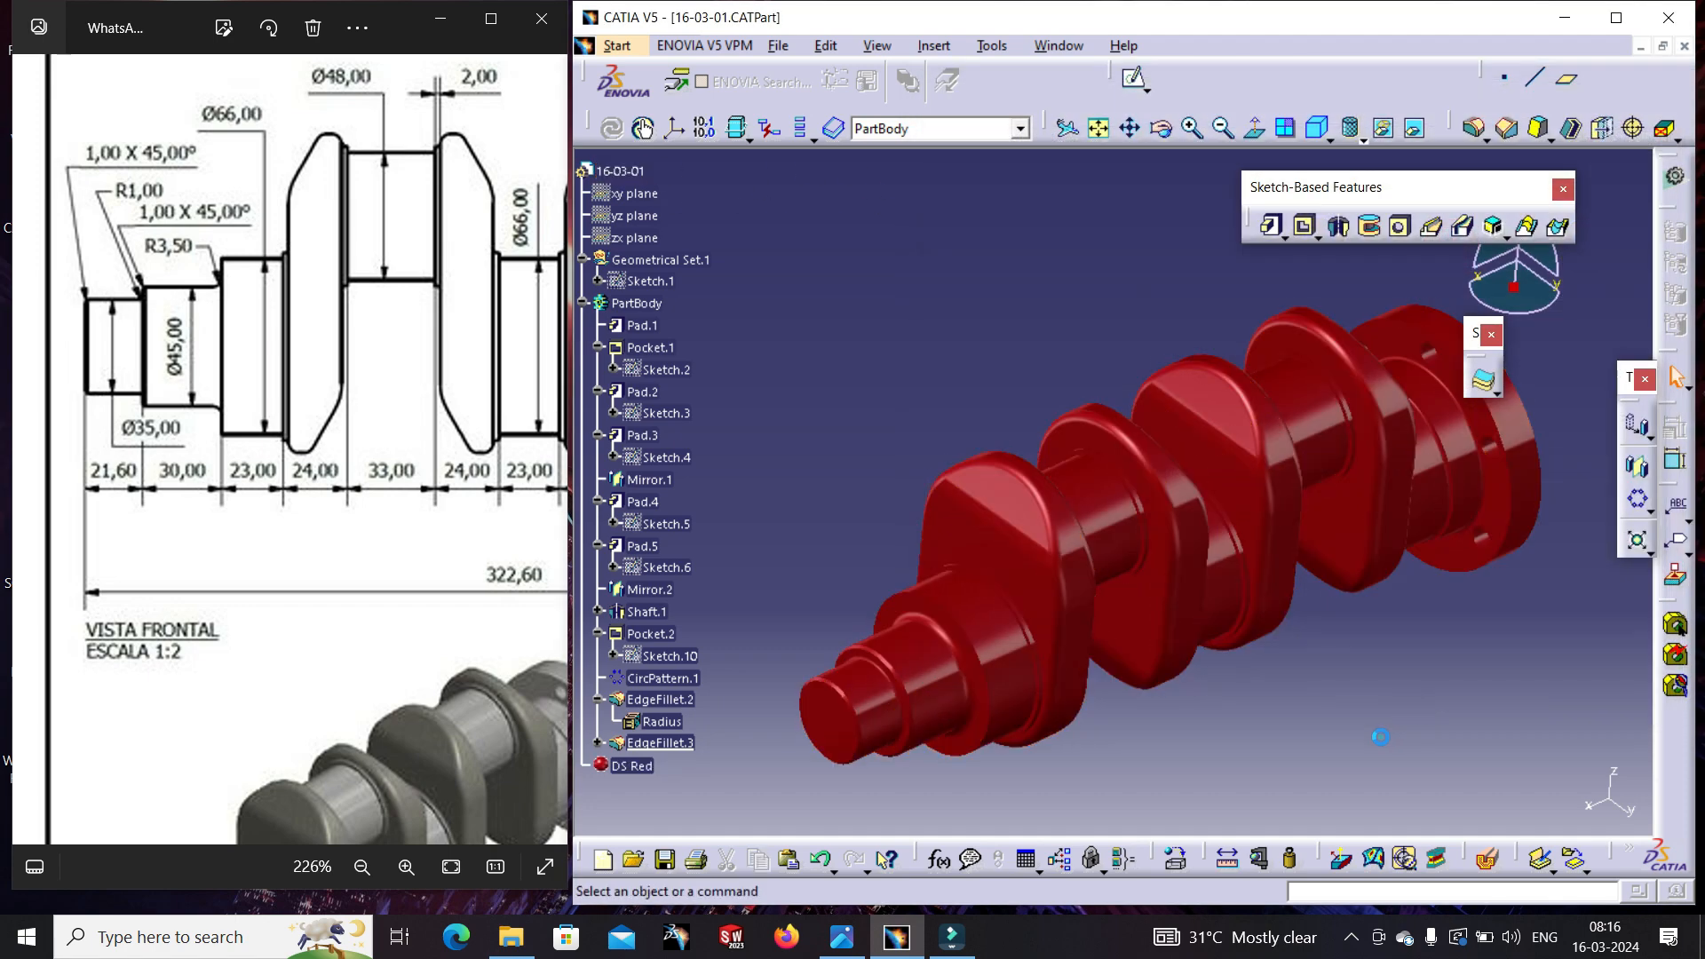
- Maximize the modelling window and examine the coloured crankshaft enlarged and from a slightly different angle
click(1617, 18)
middle_drag(1193, 654, 1227, 679)
middle_drag(627, 762, 931, 515)
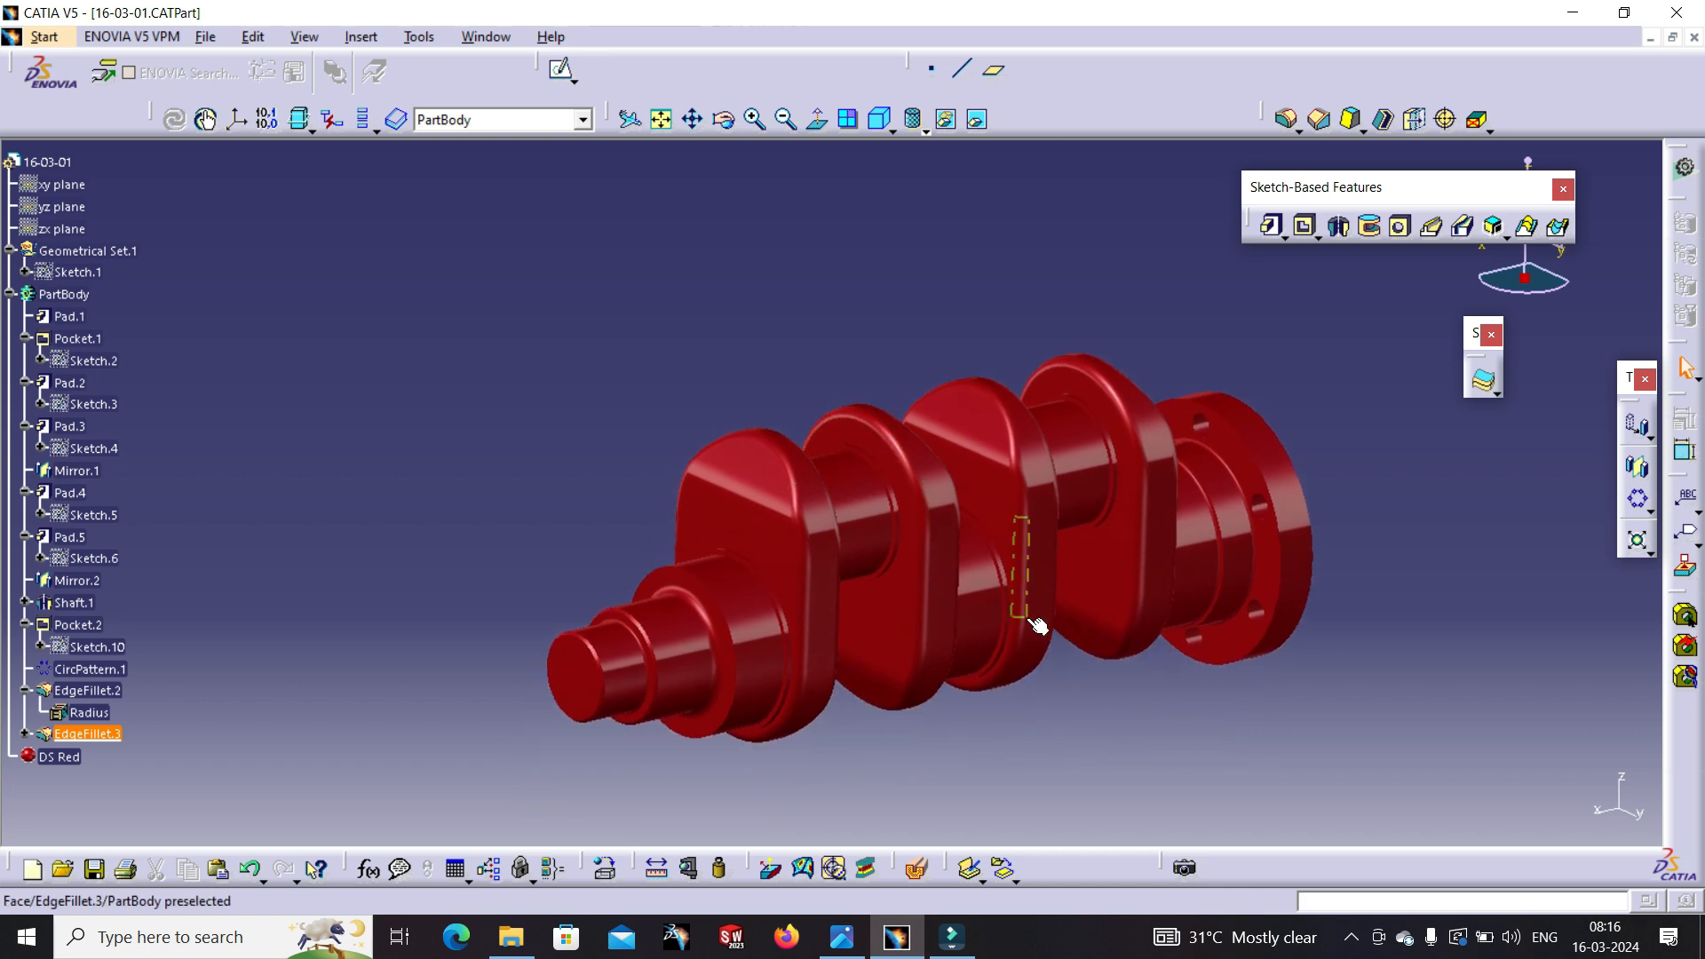
middle_drag(1044, 677, 1046, 638)
middle_drag(644, 721, 556, 522)
middle_drag(681, 505, 744, 570)
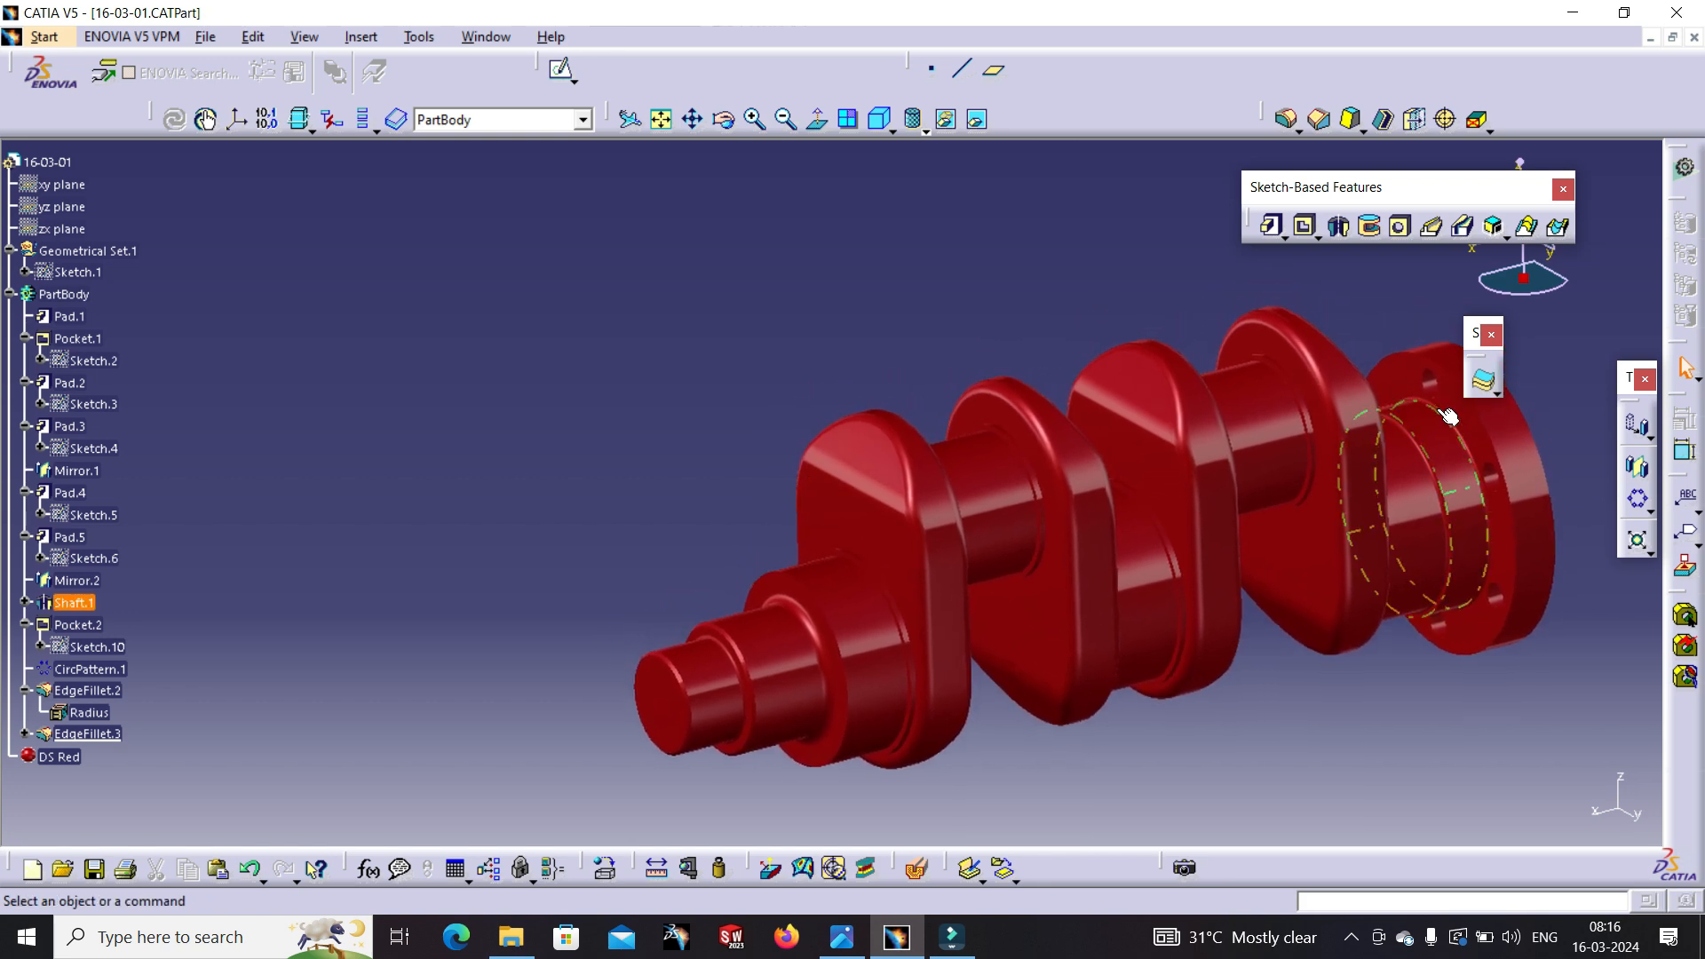
- Clear the floating toolbars away from the crankshaft, docking Sketch-Based Features with the other toolbars above the model
drag(1478, 333, 1580, 282)
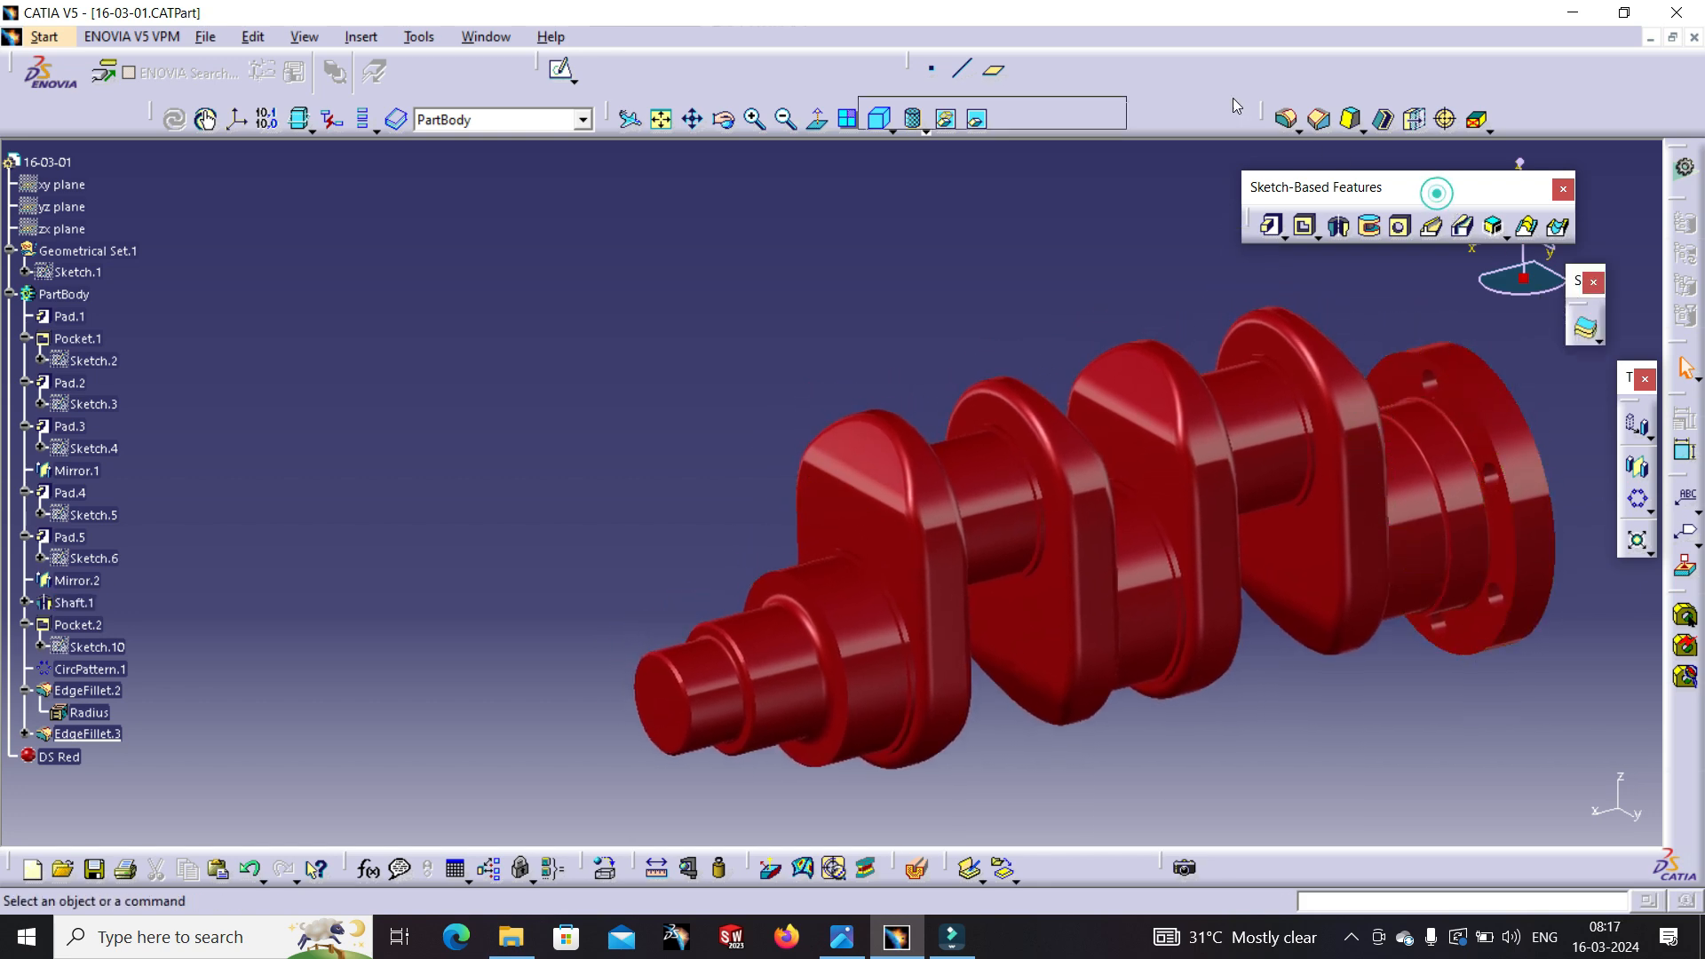
drag(1232, 100, 1231, 97)
click(1237, 224)
middle_drag(1190, 275, 1220, 216)
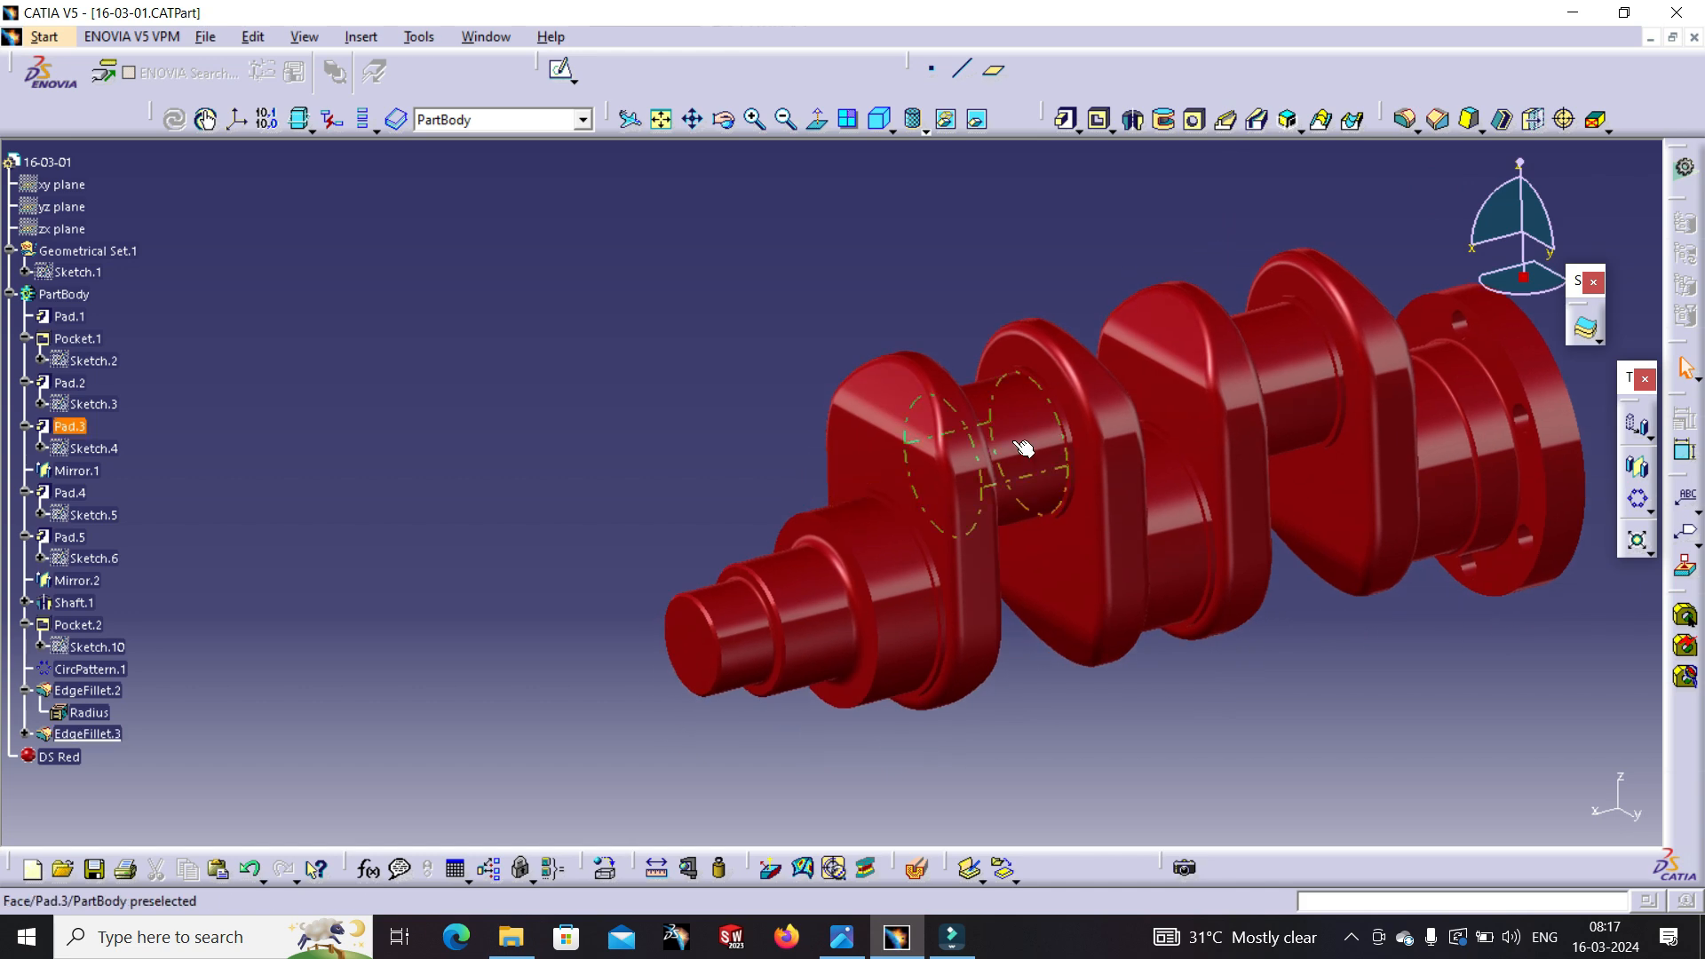
middle_drag(1142, 678, 1182, 677)
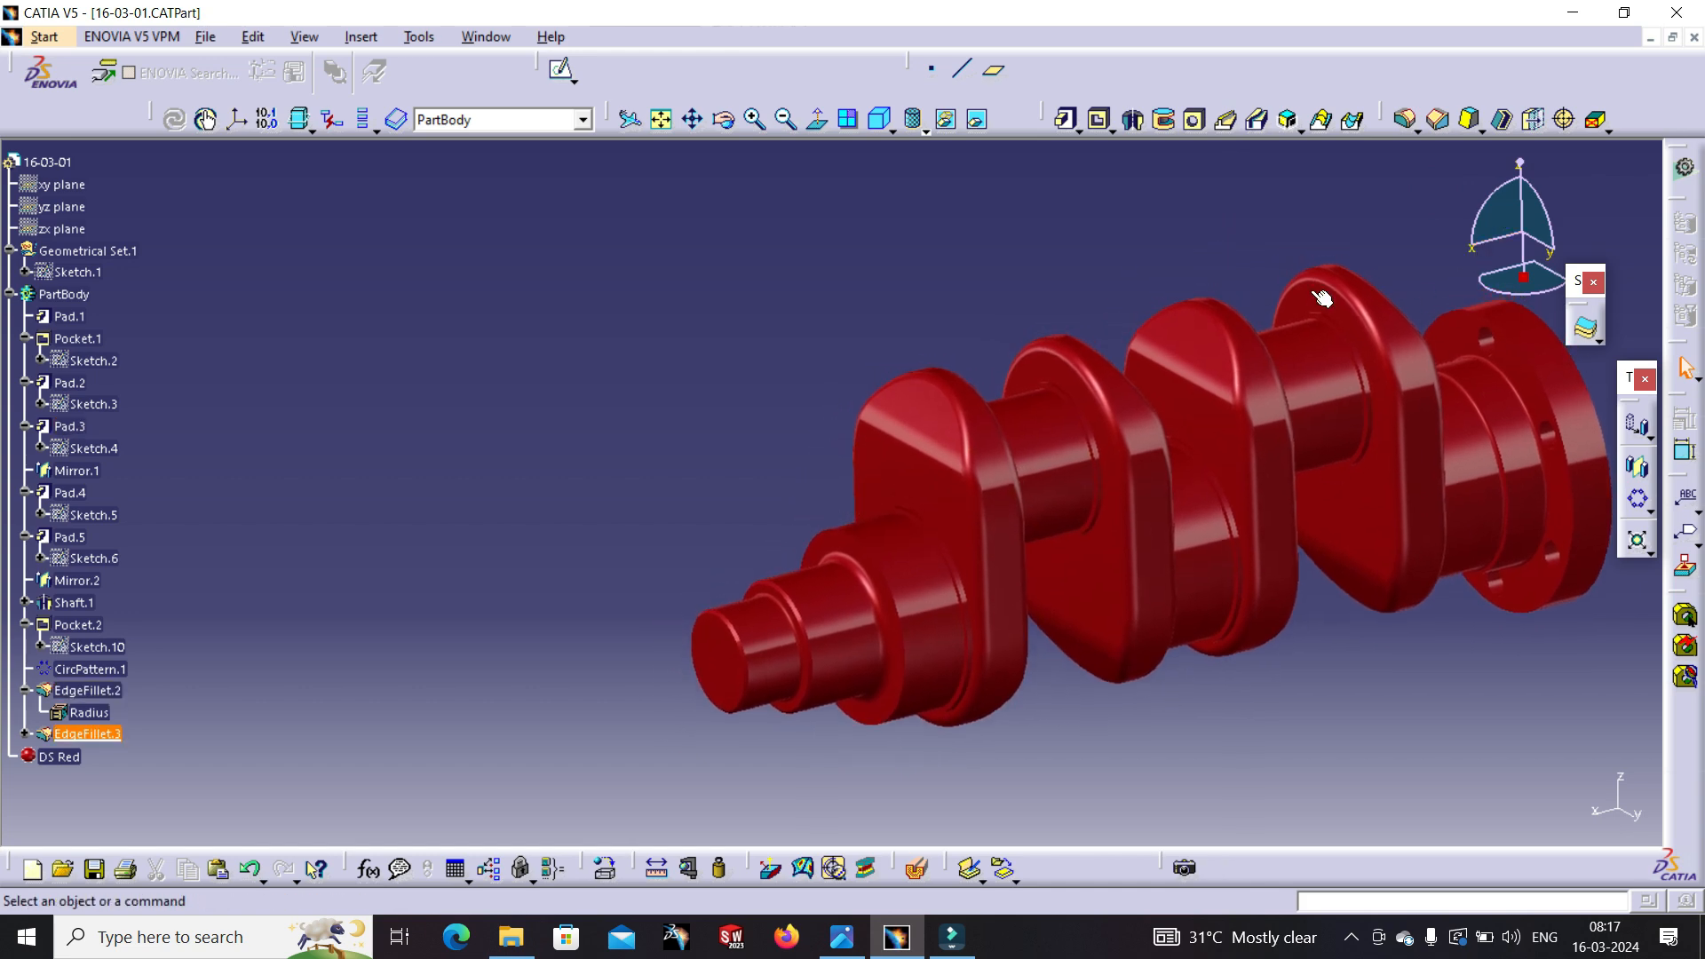
drag(1526, 278, 502, 391)
mouse_move(612, 436)
middle_down()
mouse_move(616, 392)
mouse_move(636, 430)
mouse_move(615, 423)
middle_up()
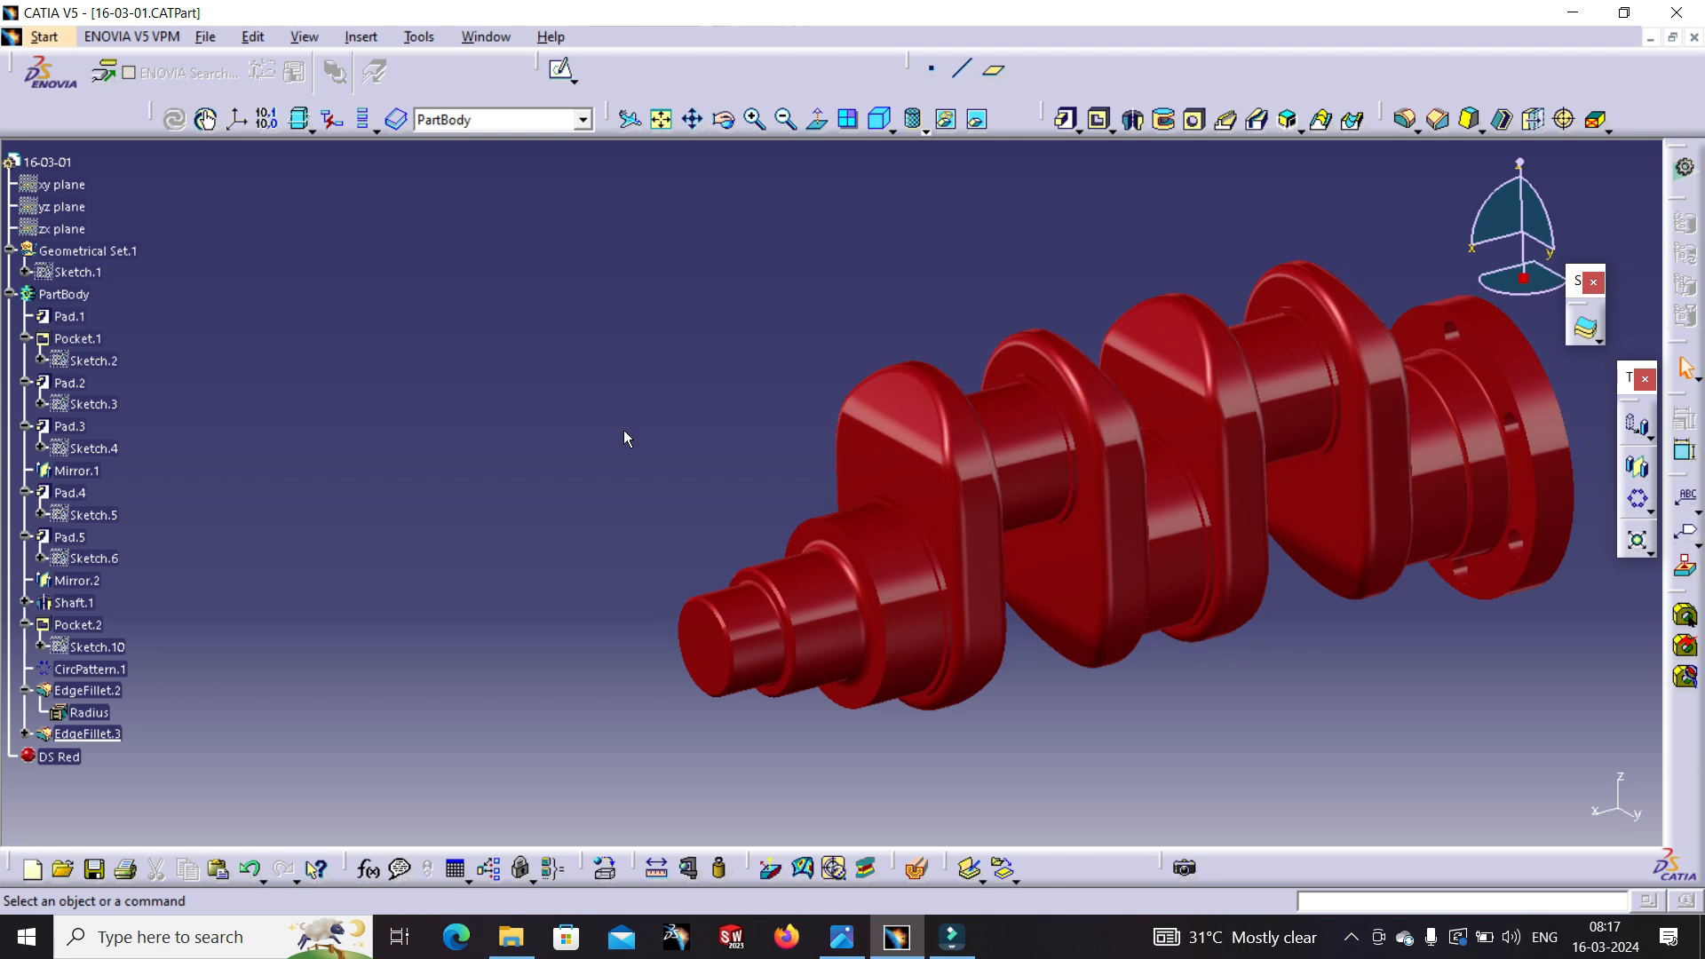
- Change the whole part's material to DS Yellow from the painting materials
click(607, 867)
click(1247, 165)
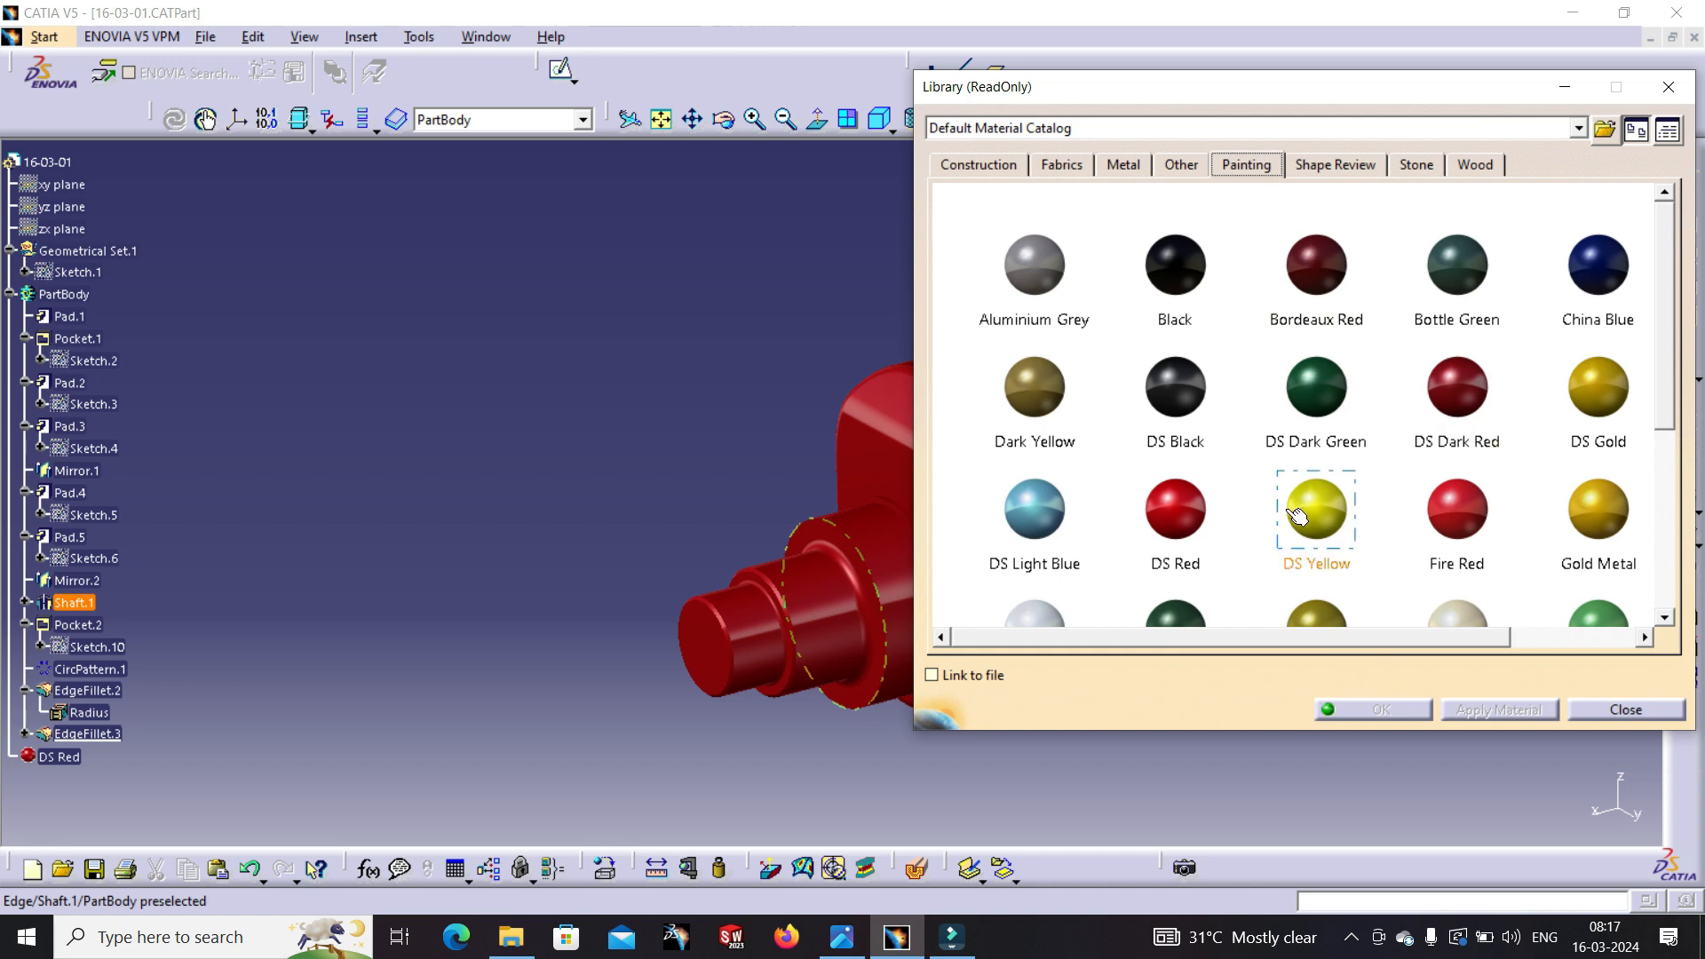
drag(1296, 515, 509, 240)
drag(80, 165, 62, 163)
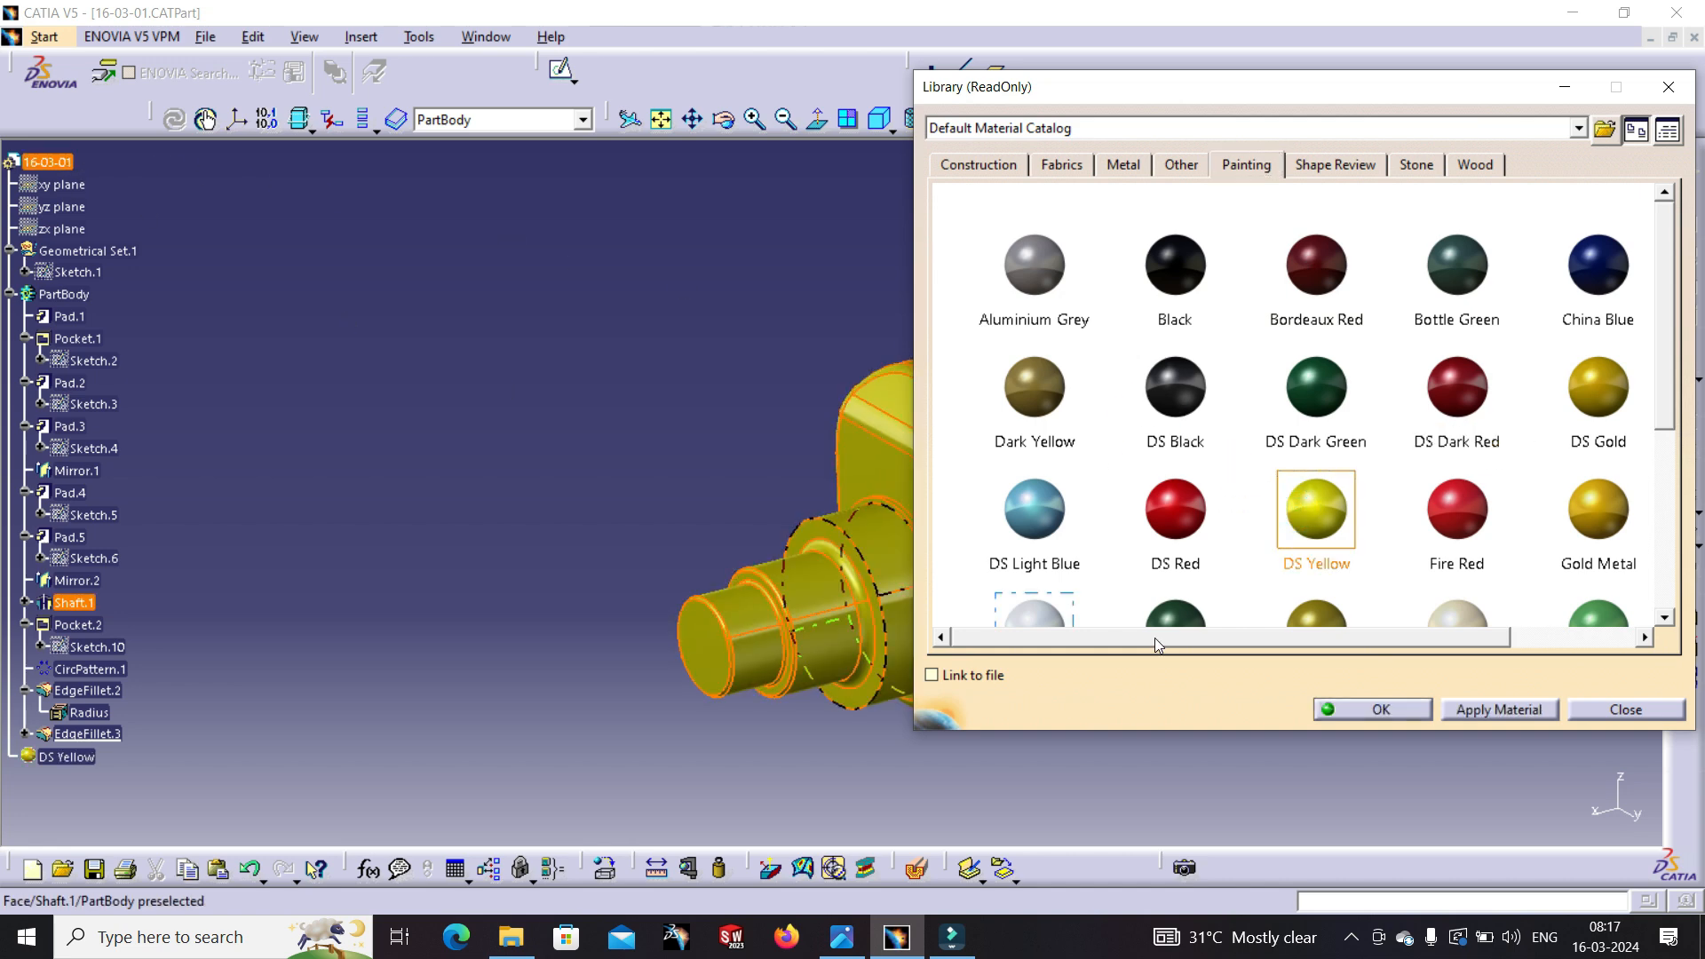
click(1424, 717)
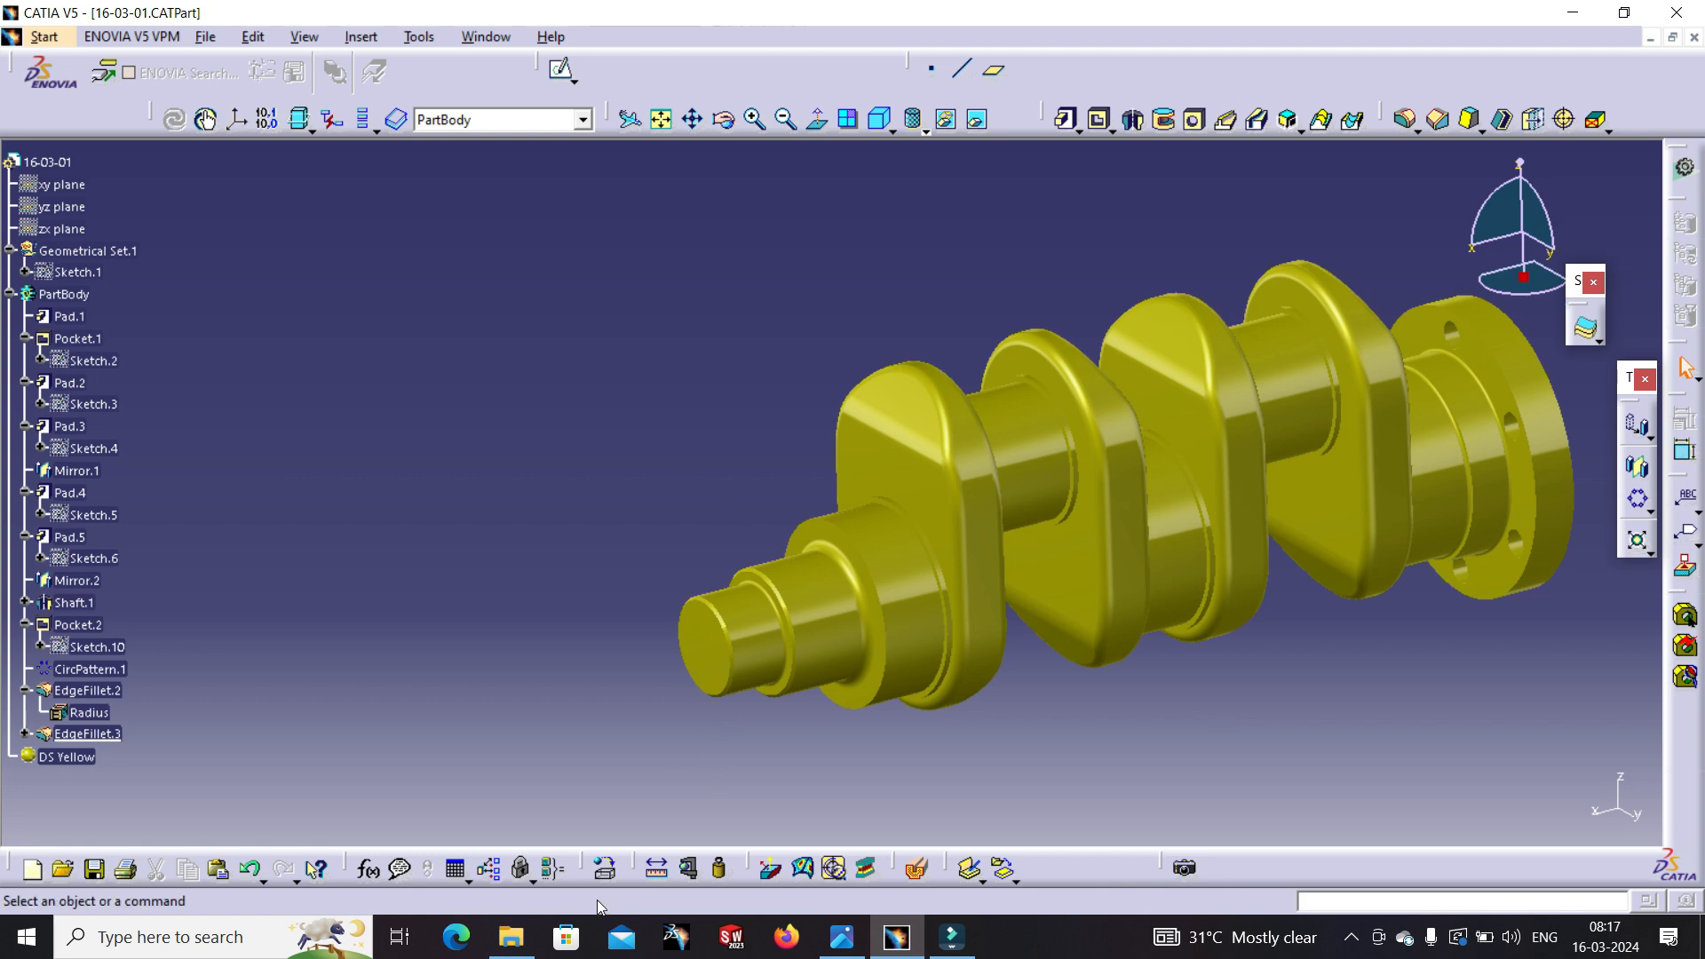
- Apply the White painting material to the whole part as its finish
click(604, 867)
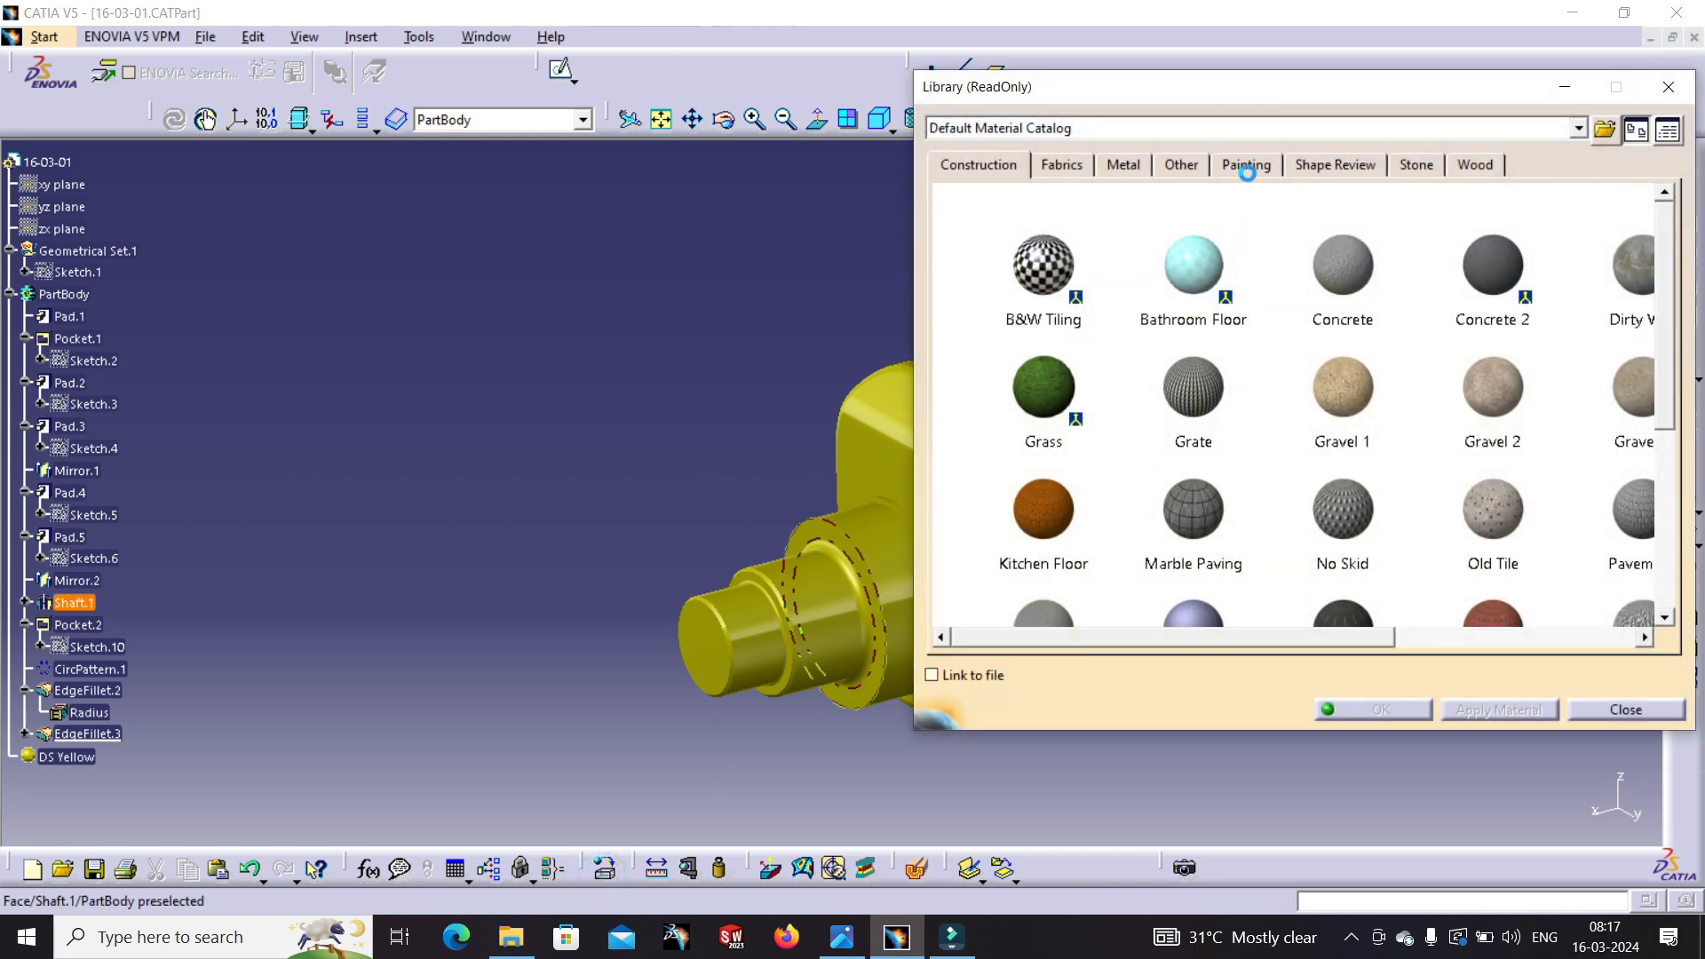
scroll(1243, 444, down, 2)
click(1159, 493)
scroll(1148, 466, down, 3)
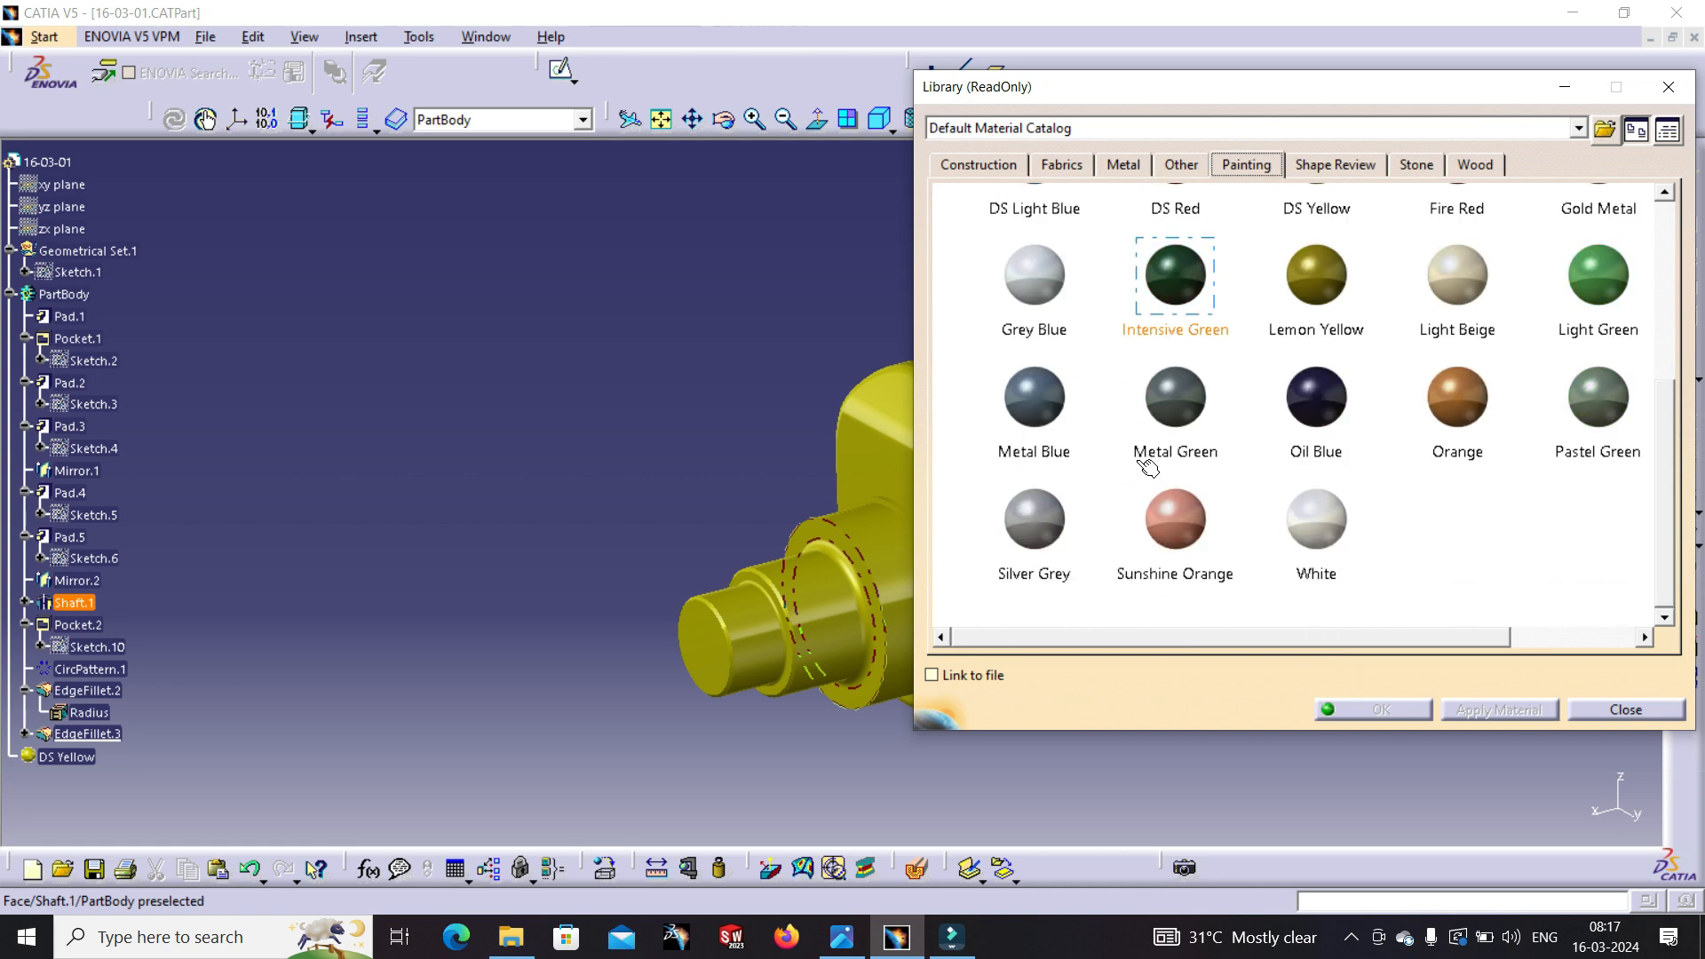
scroll(1148, 468, down, 1)
drag(1320, 442, 866, 573)
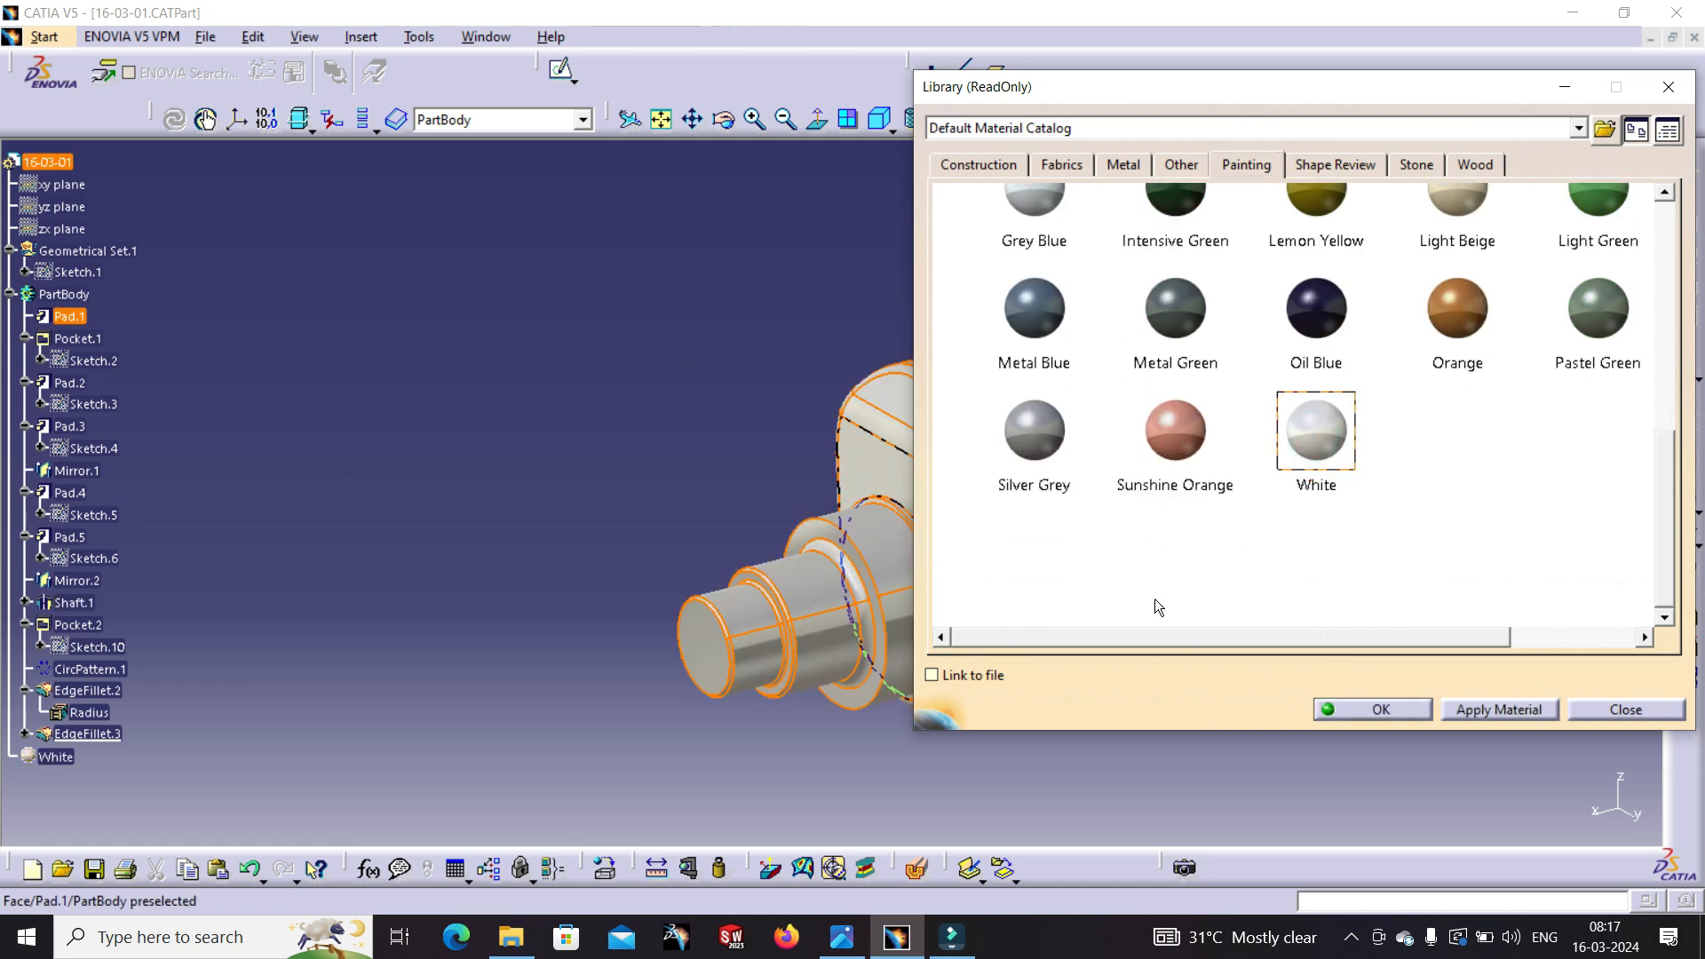
click(1361, 709)
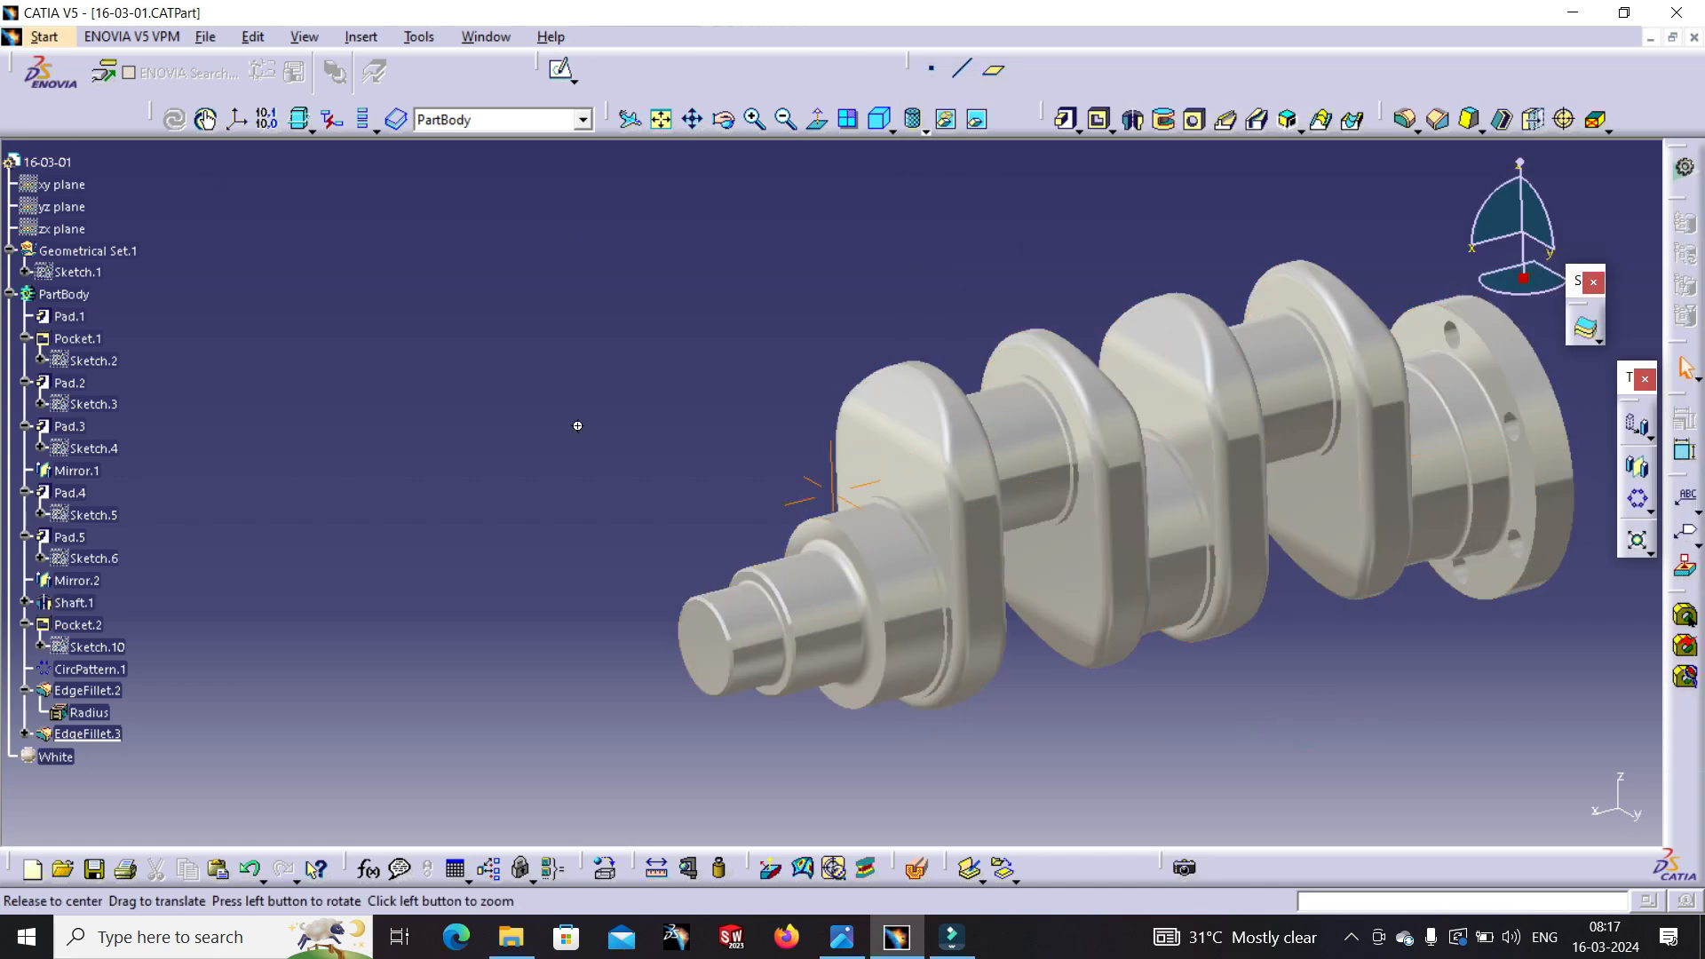